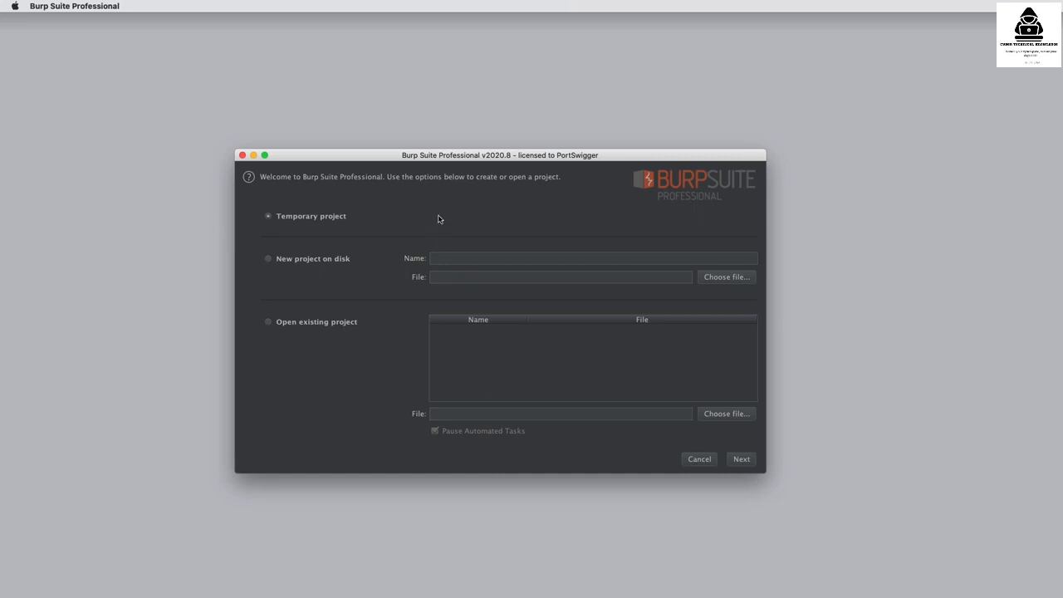
# - Create a temporary project that uses the Burp defaults configuration and start Burp
pyautogui.click(742, 459)
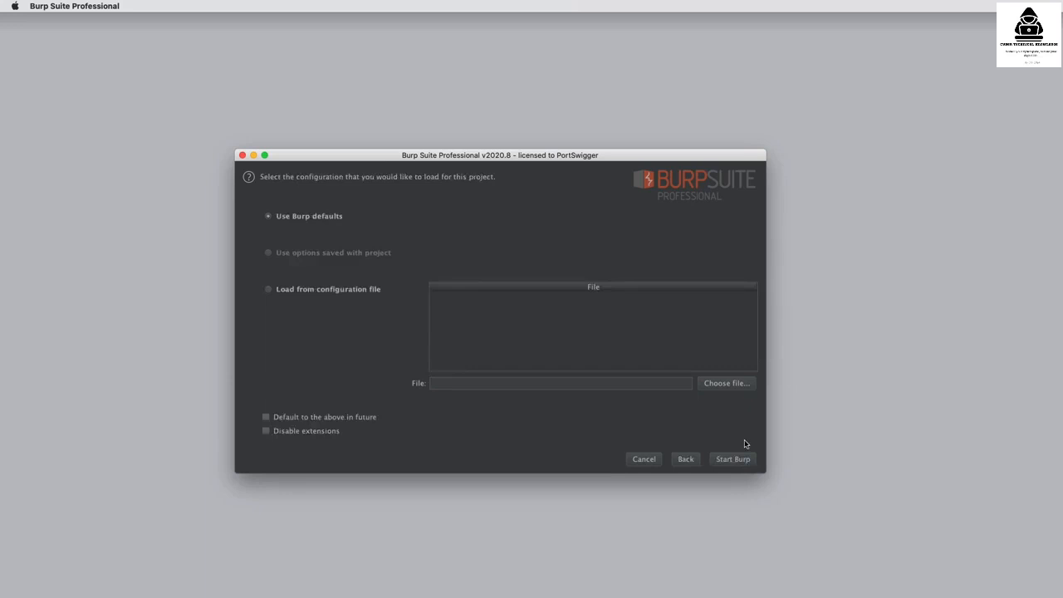
pyautogui.click(746, 462)
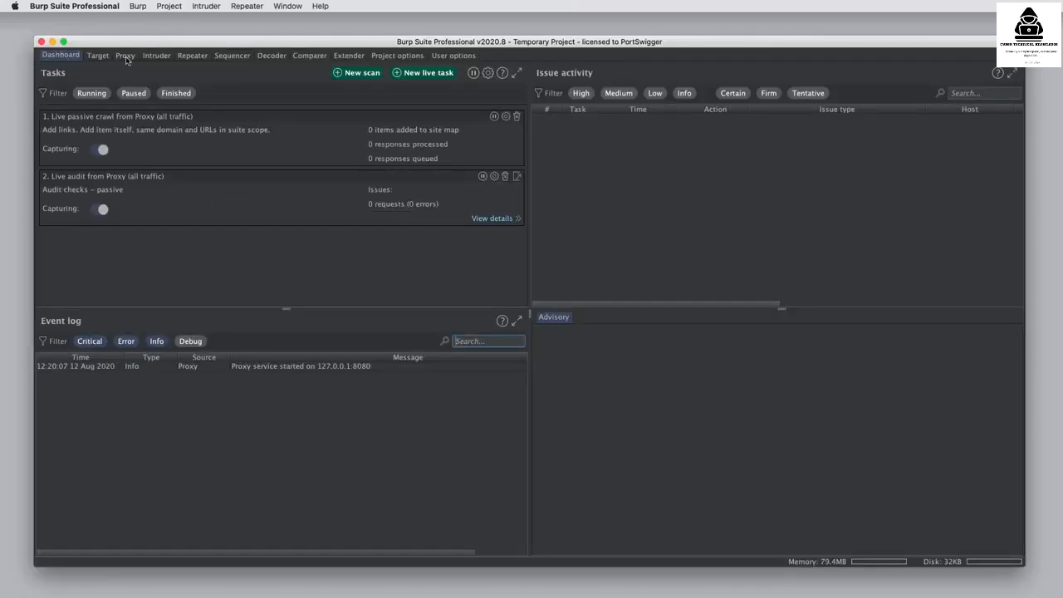
# - Look through the Target, Proxy, Intruder and Repeater tools and return to the Dashboard
pyautogui.click(100, 56)
pyautogui.click(125, 56)
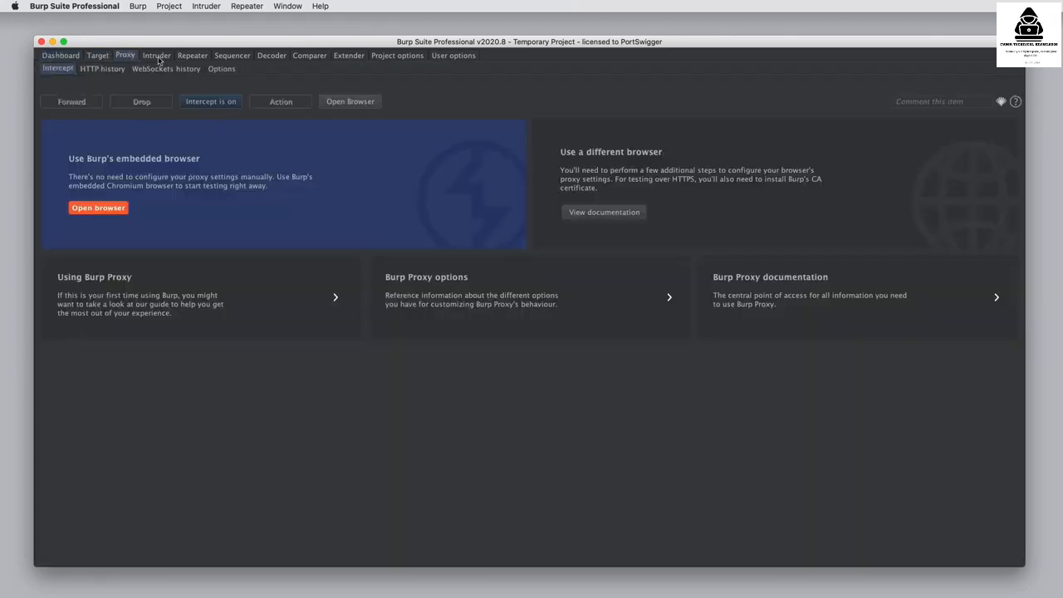
pyautogui.click(157, 56)
pyautogui.click(190, 57)
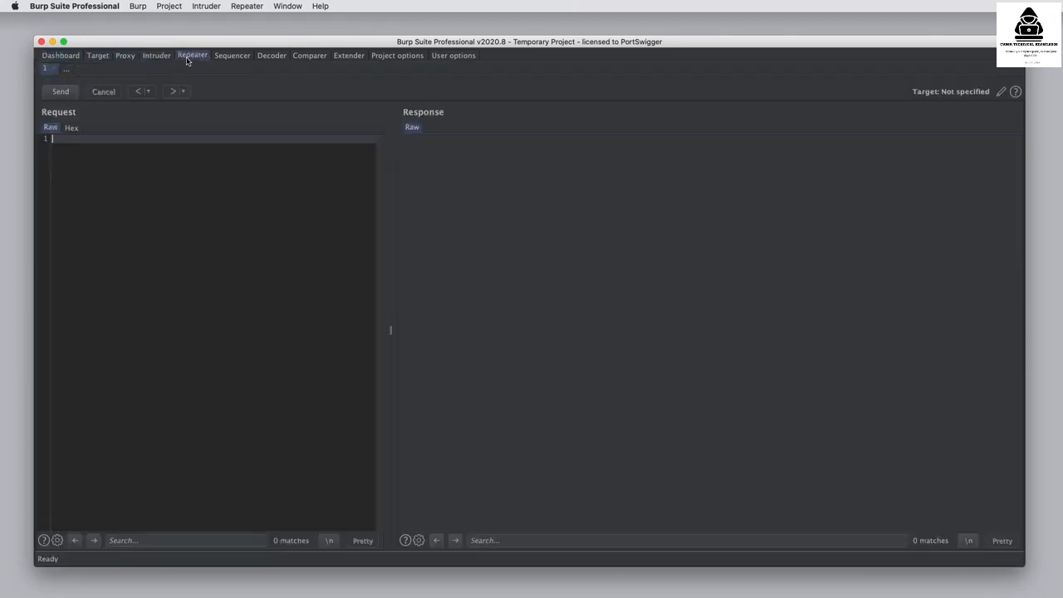
pyautogui.click(67, 56)
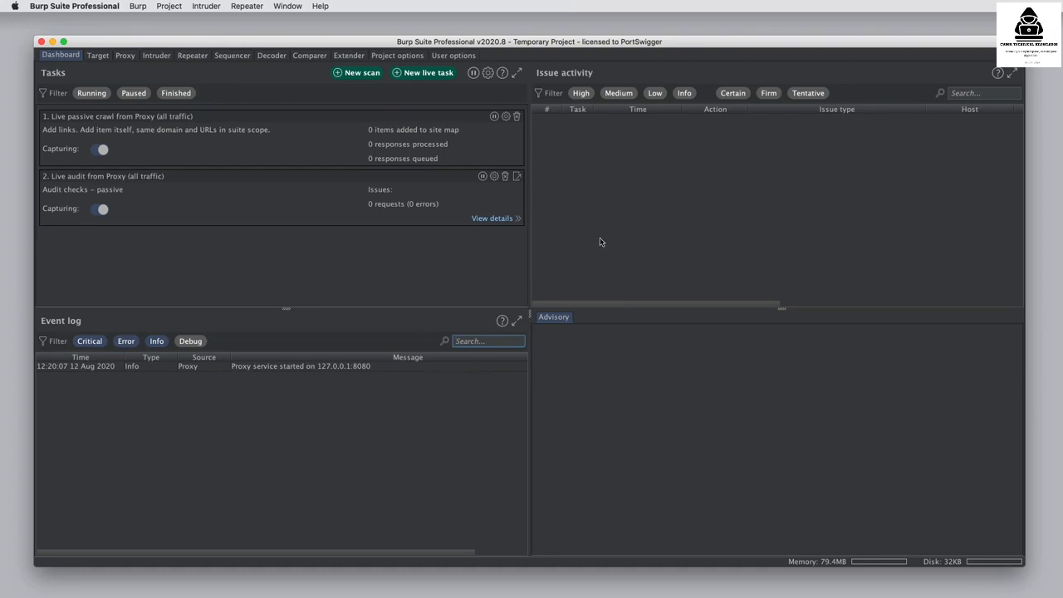
pyautogui.click(362, 75)
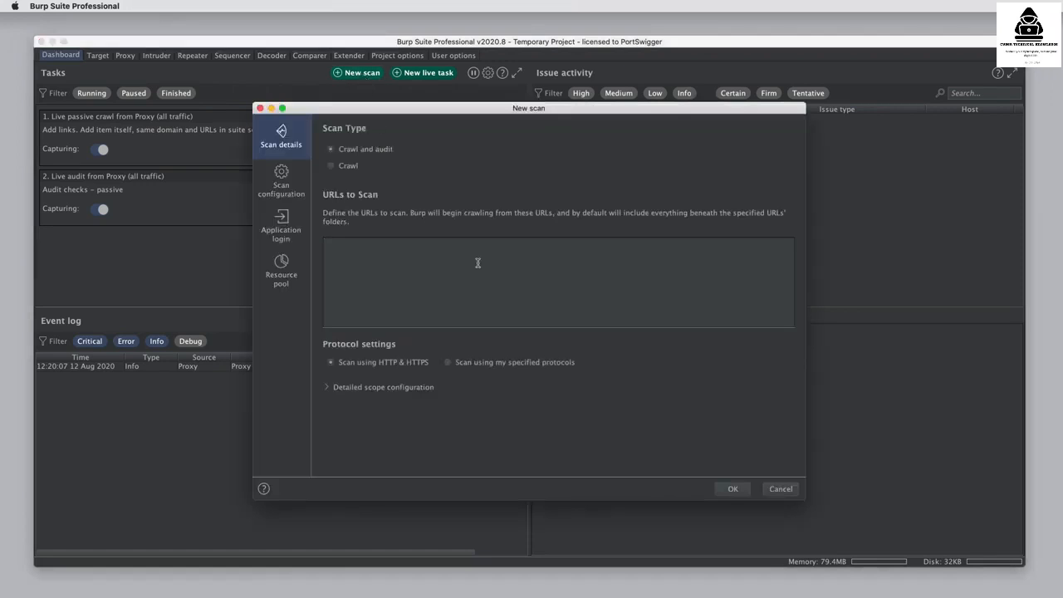
pyautogui.write('https://portswigger-labs.net')
pyautogui.click(724, 489)
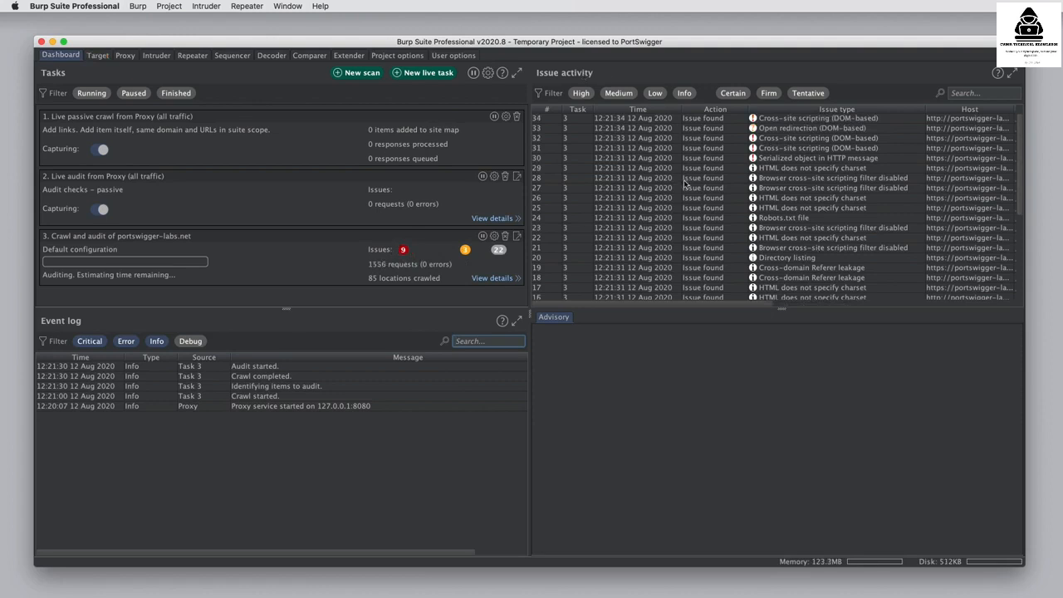
# - Read the advisories of the serialized object, DOM-based cross-site scripting and open redirection issues in the Dashboard's issue activity
pyautogui.click(640, 162)
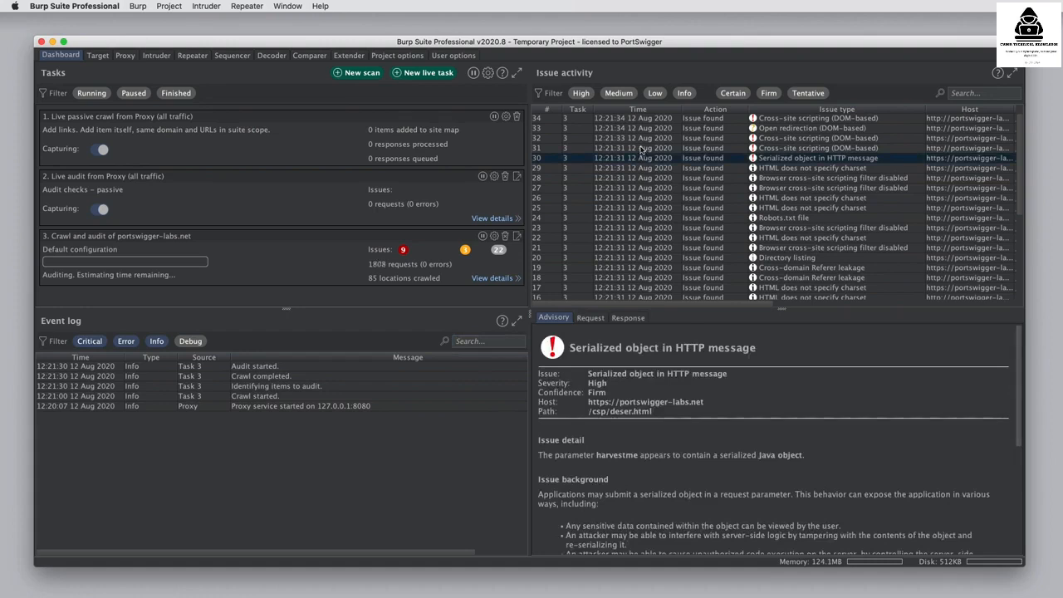
pyautogui.click(641, 147)
pyautogui.click(641, 138)
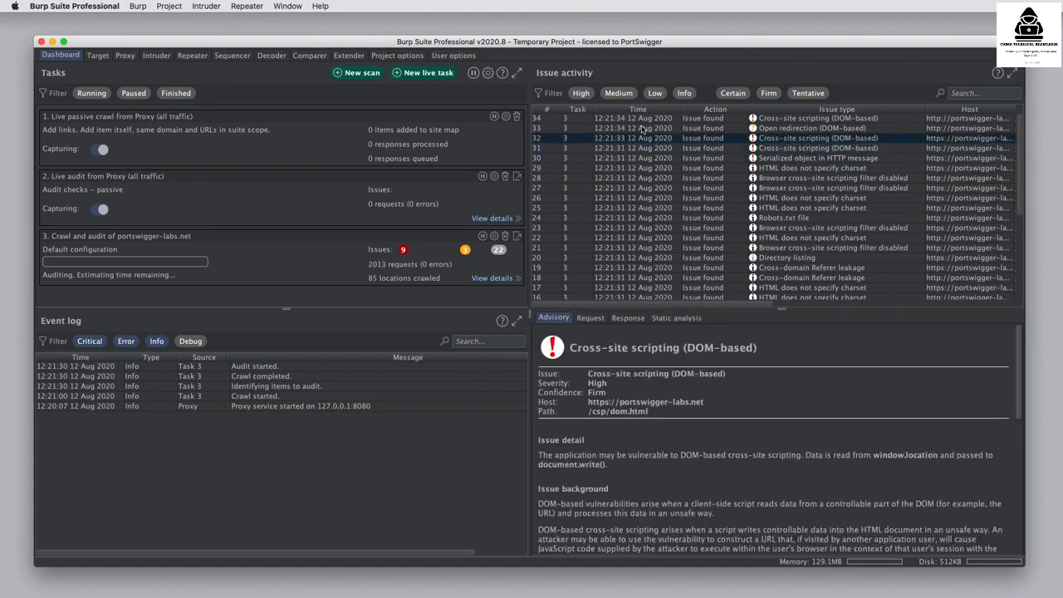
pyautogui.click(643, 129)
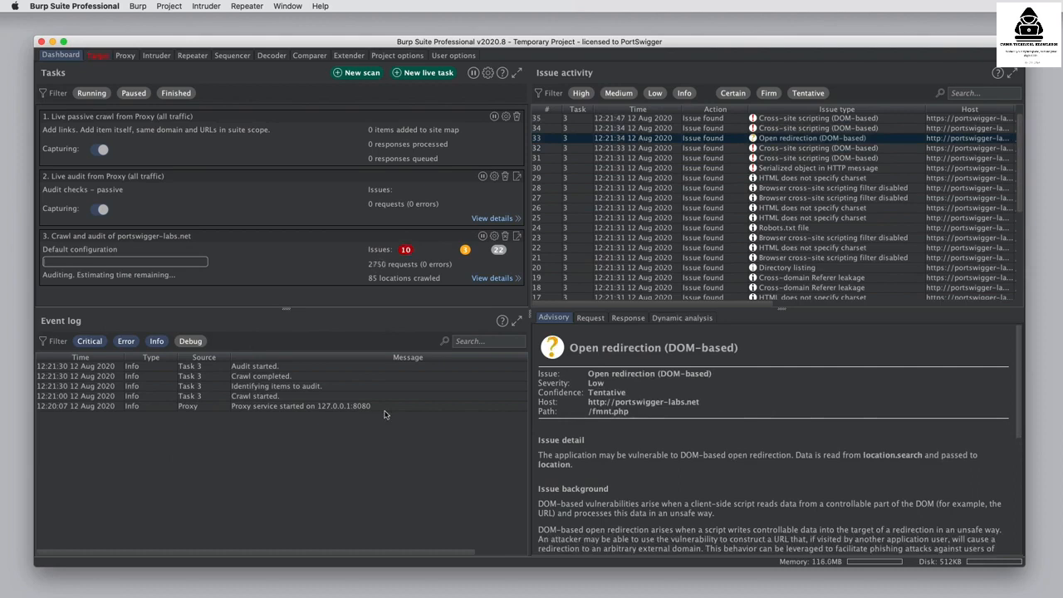
# - Review the portswigger-labs.net scan's details, audit items, issue advisories and event log, and close the task window
pyautogui.click(490, 278)
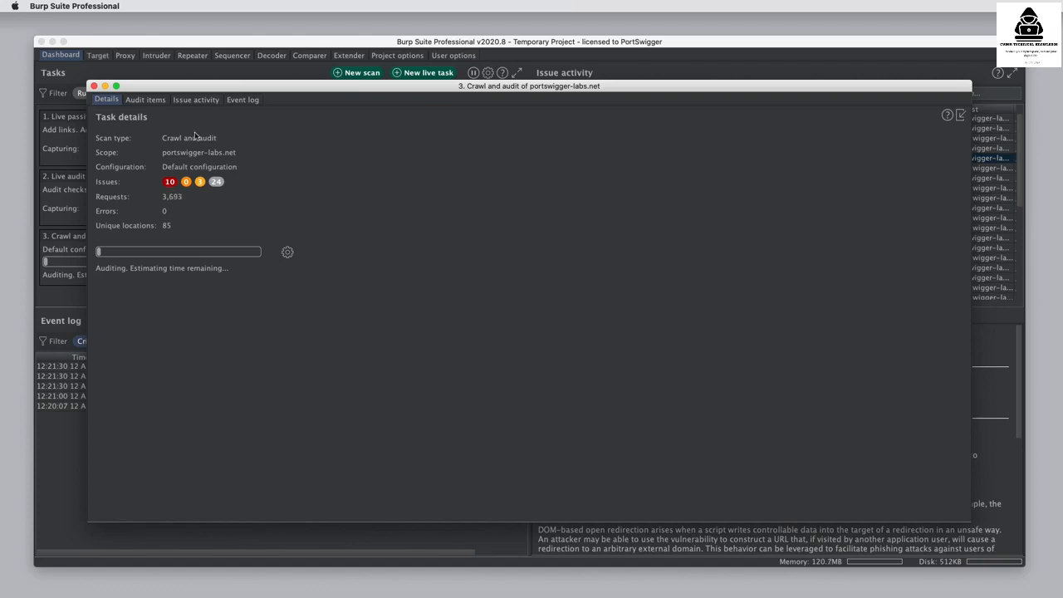
pyautogui.click(152, 101)
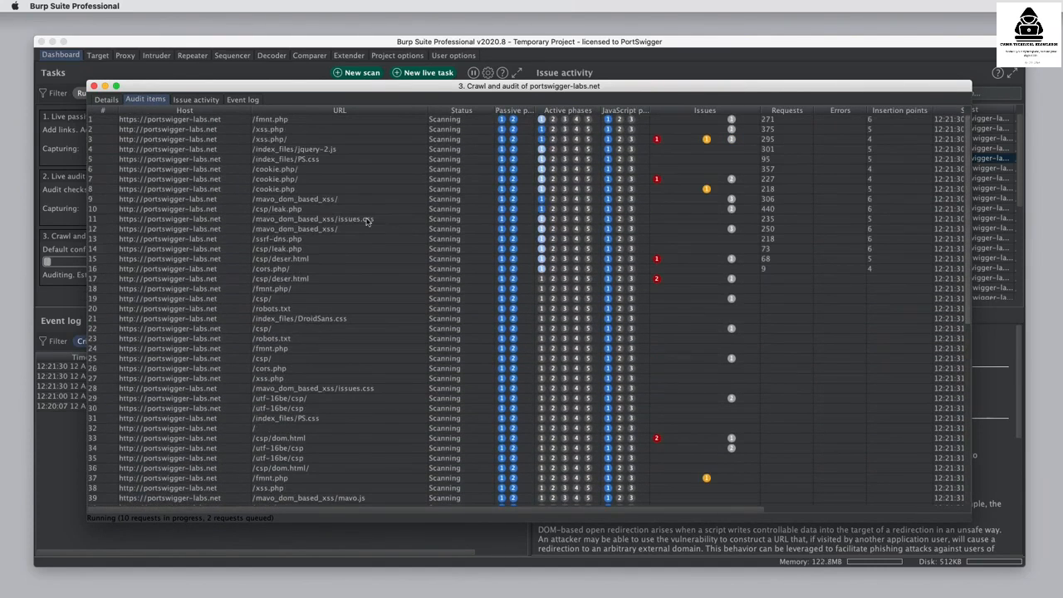
pyautogui.click(200, 100)
pyautogui.click(390, 172)
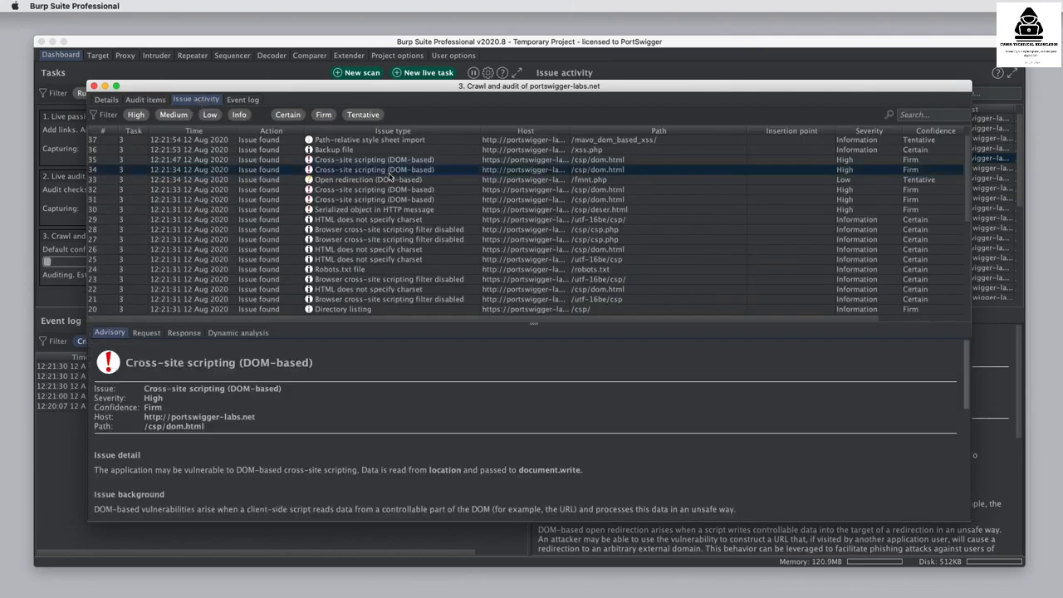
pyautogui.click(403, 209)
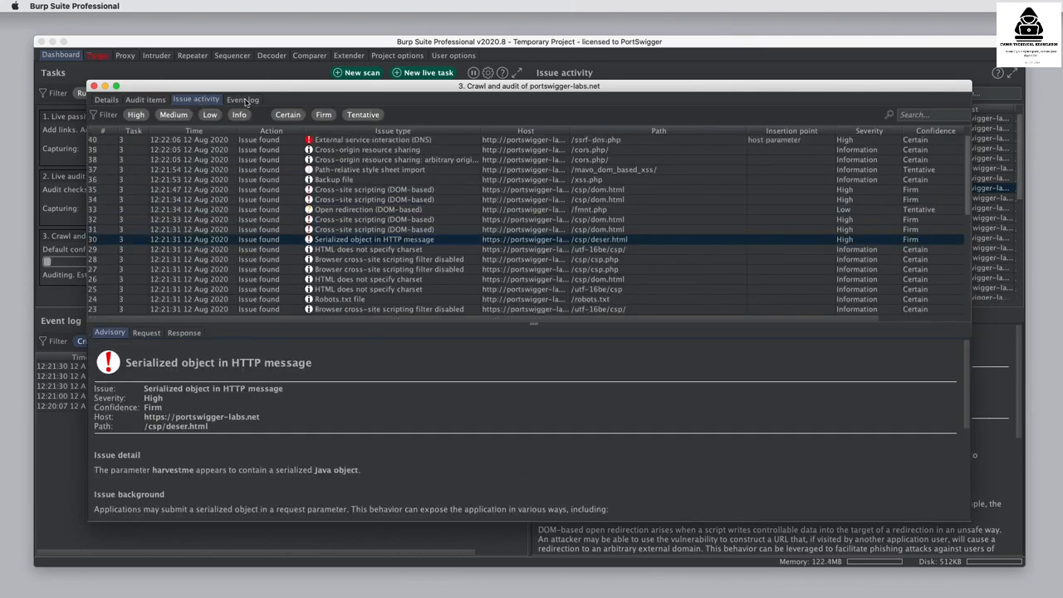
pyautogui.click(245, 101)
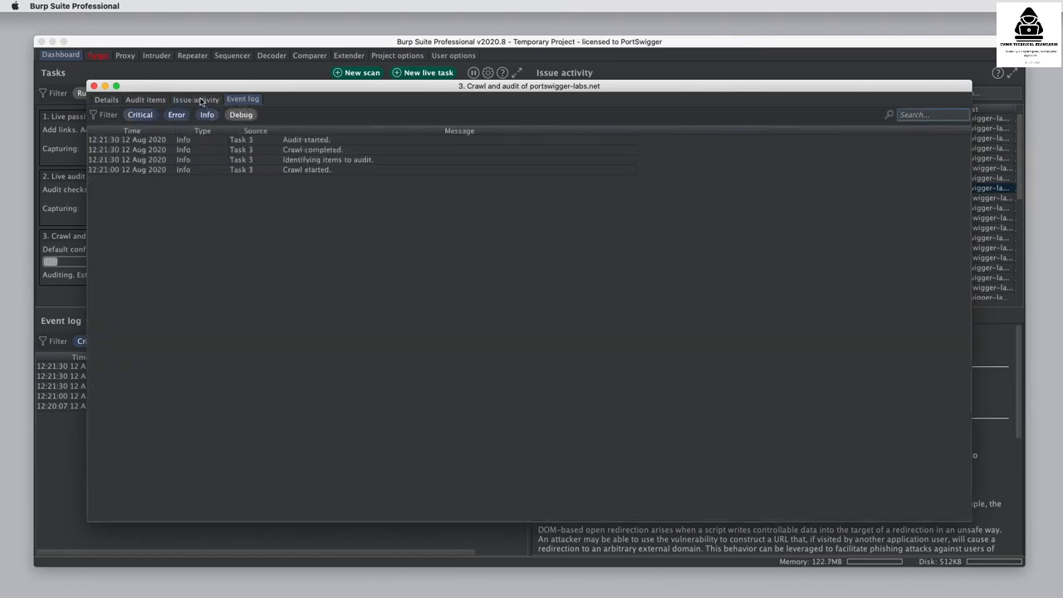
pyautogui.click(94, 87)
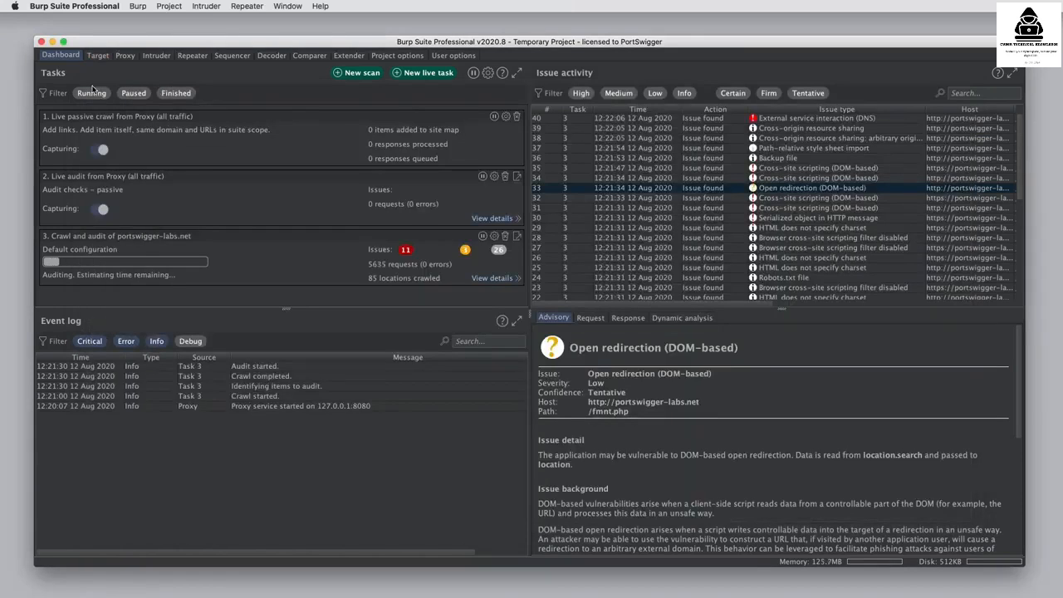
pyautogui.click(100, 57)
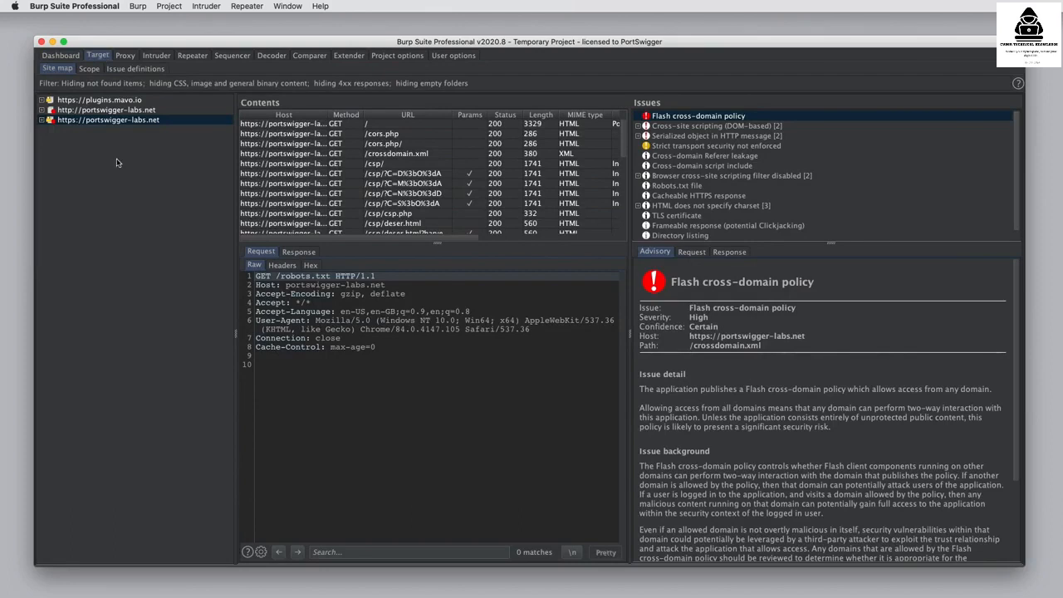
pyautogui.click(41, 121)
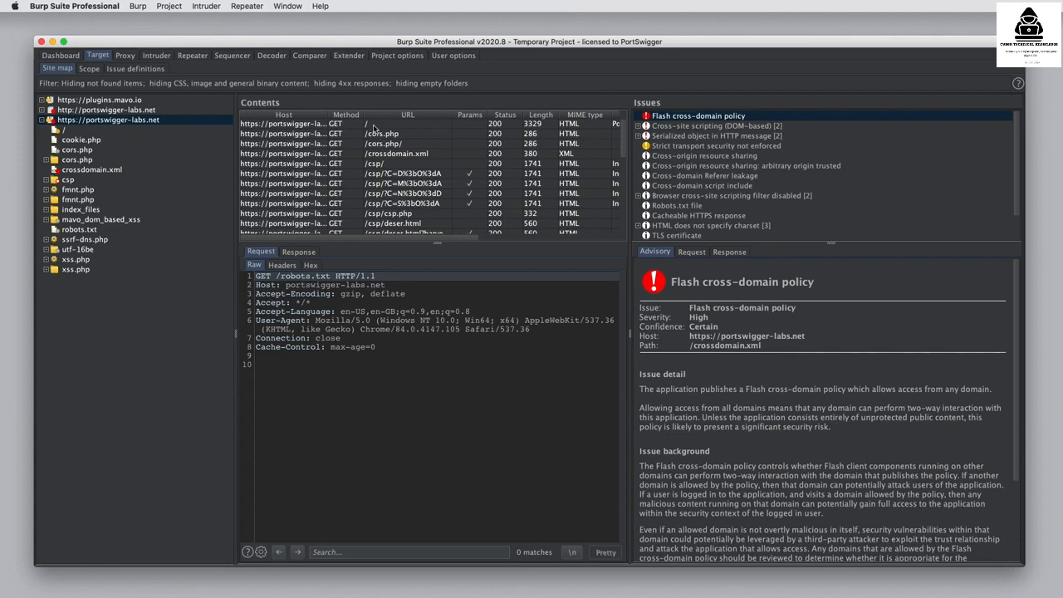
pyautogui.click(375, 126)
pyautogui.click(397, 164)
pyautogui.click(397, 154)
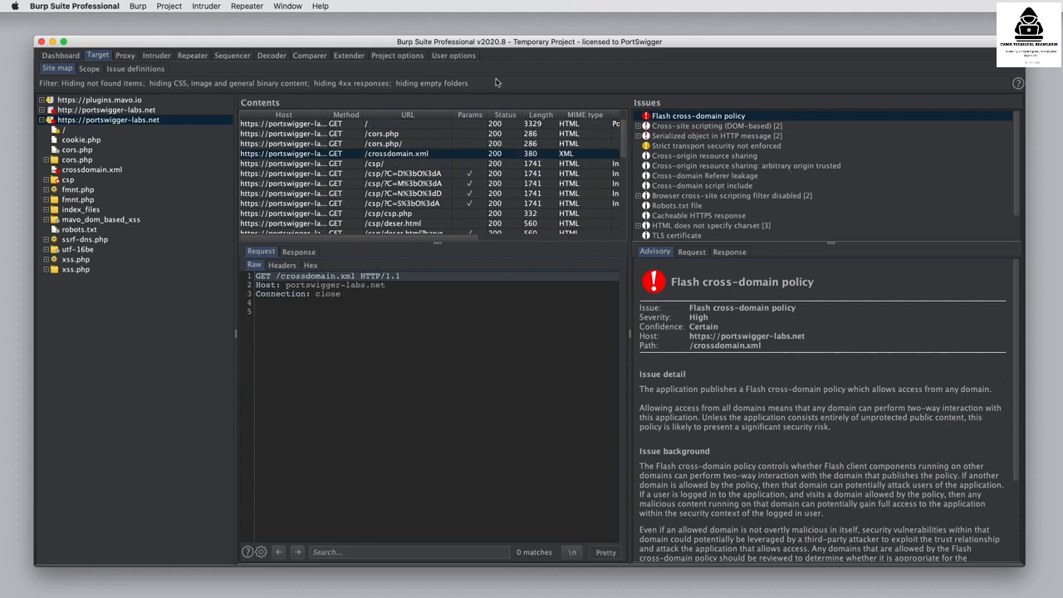
pyautogui.click(95, 71)
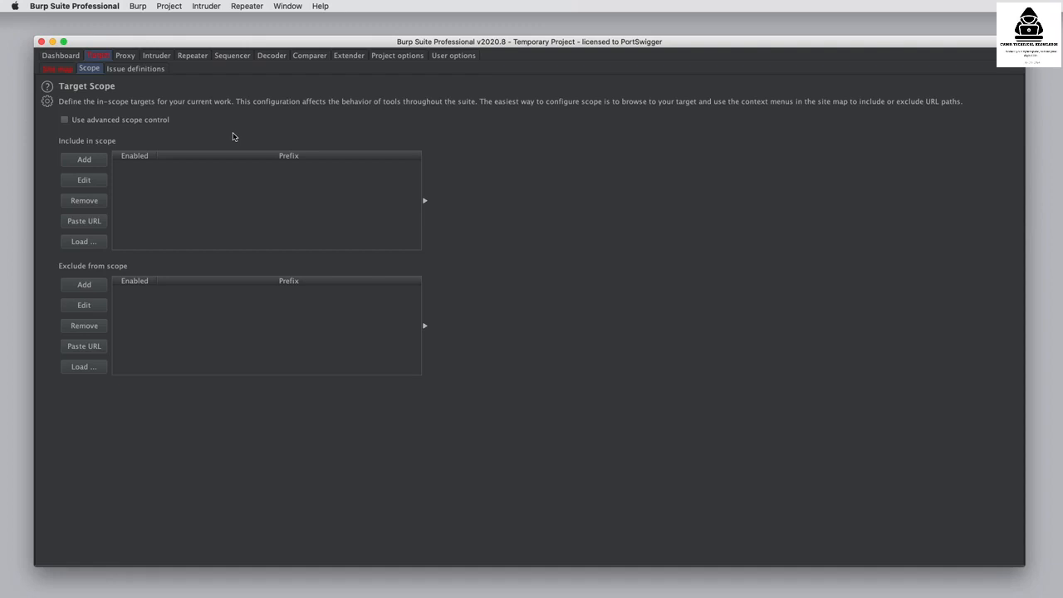
# - Launch Burp's embedded browser from the Proxy tool and browse to portswigger.net
pyautogui.click(126, 56)
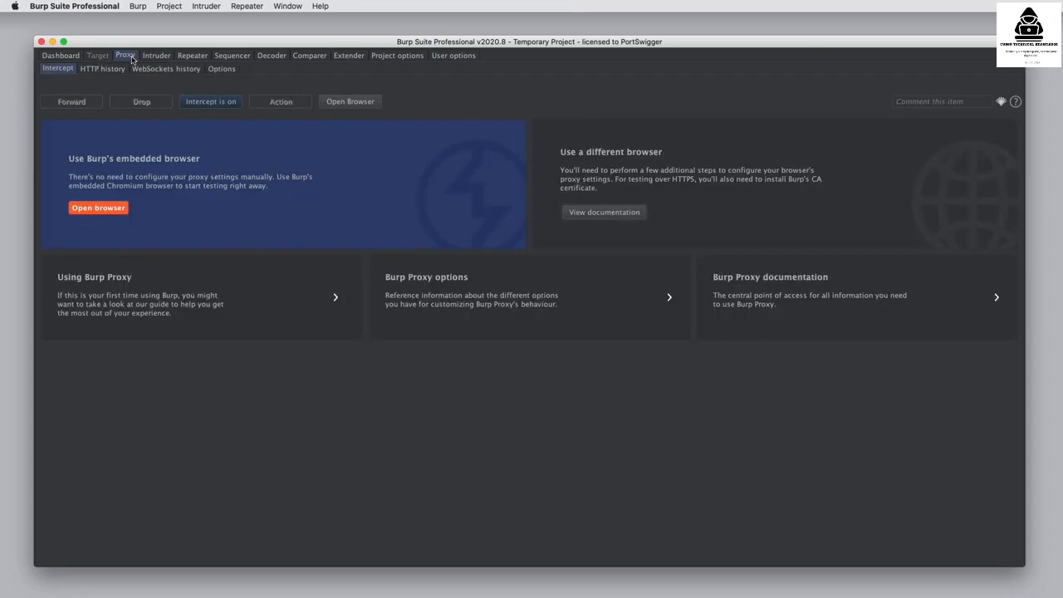
pyautogui.click(115, 212)
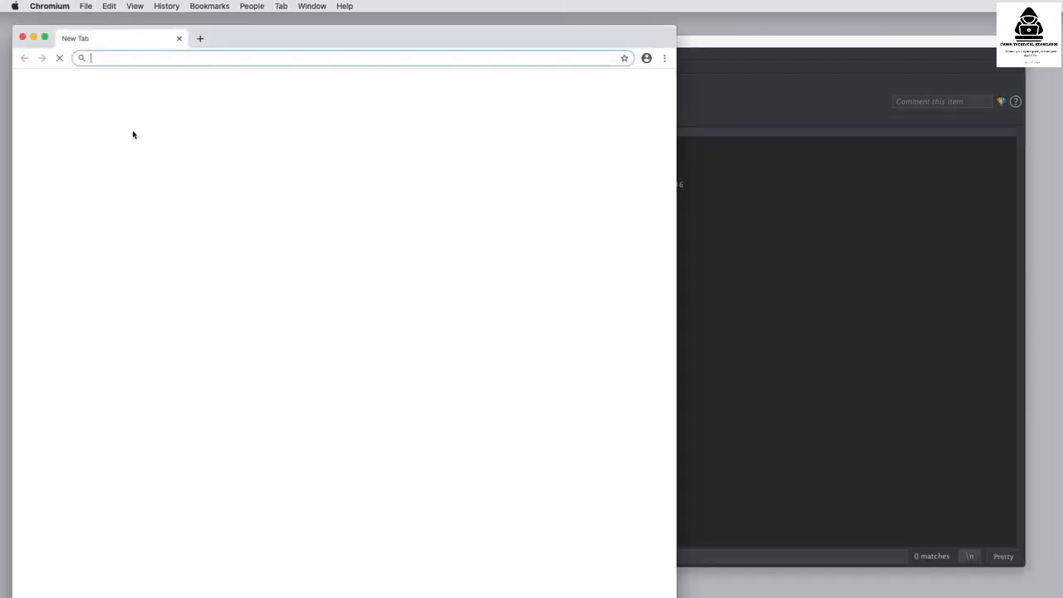
pyautogui.write('portswigger.net')
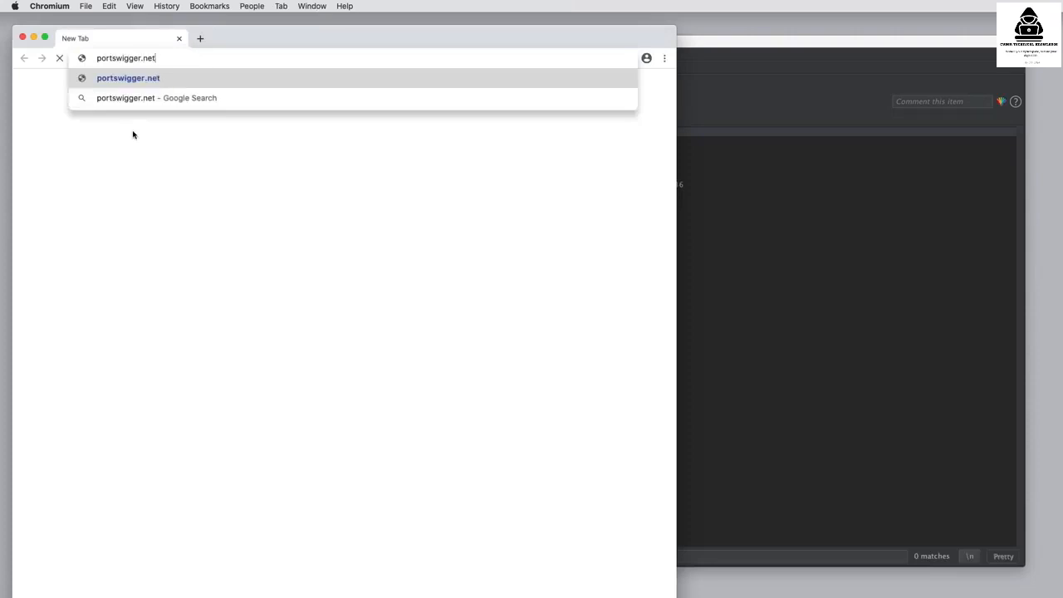
pyautogui.press('Return')
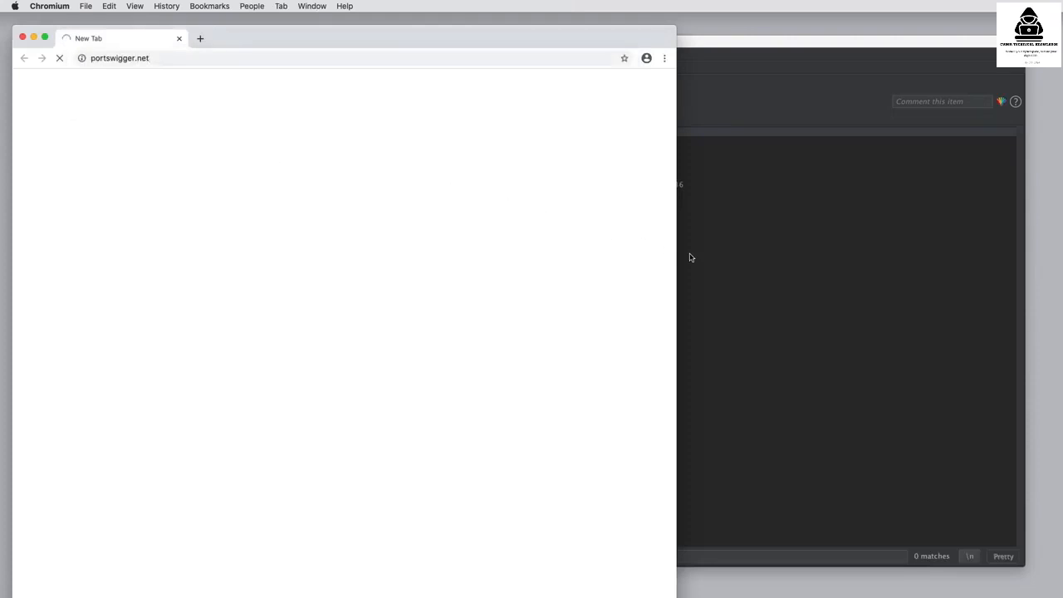
# - Return to Burp, forward the first intercepted requests and turn interception off
pyautogui.click(702, 259)
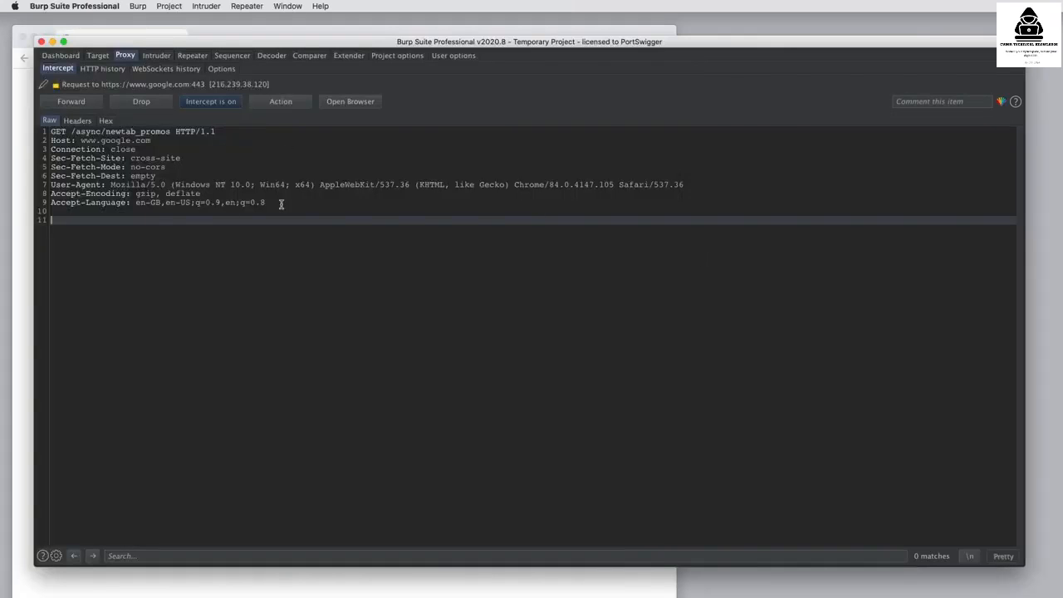
pyautogui.click(80, 101)
pyautogui.click(80, 102)
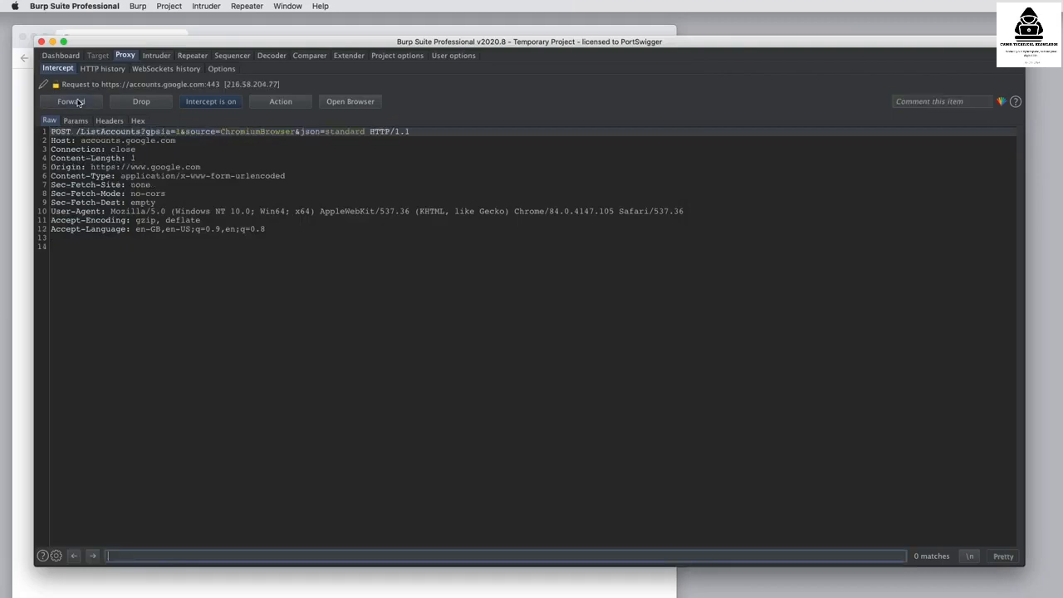
pyautogui.click(80, 101)
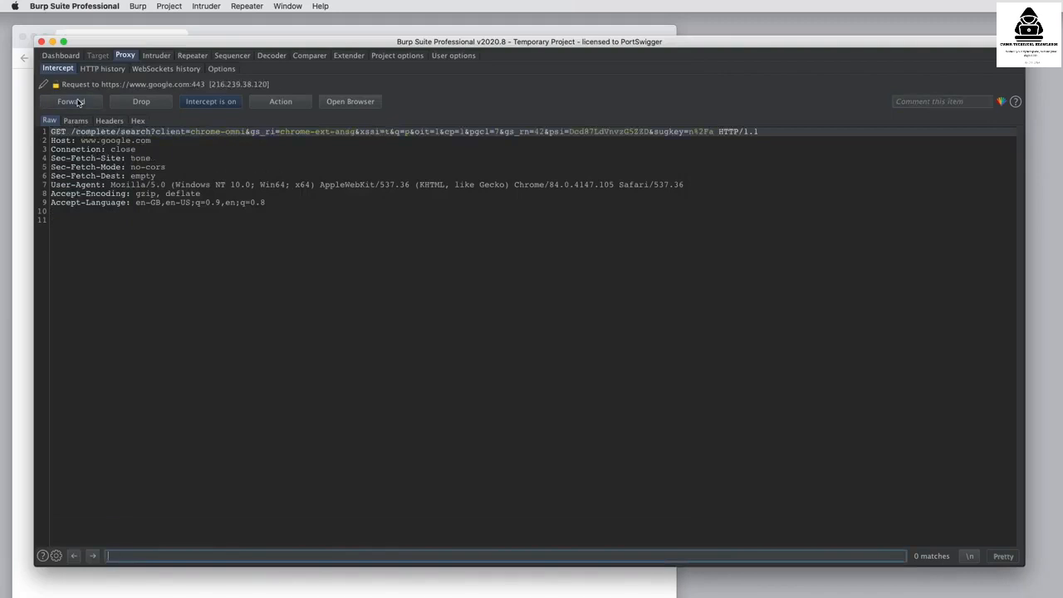
pyautogui.click(229, 104)
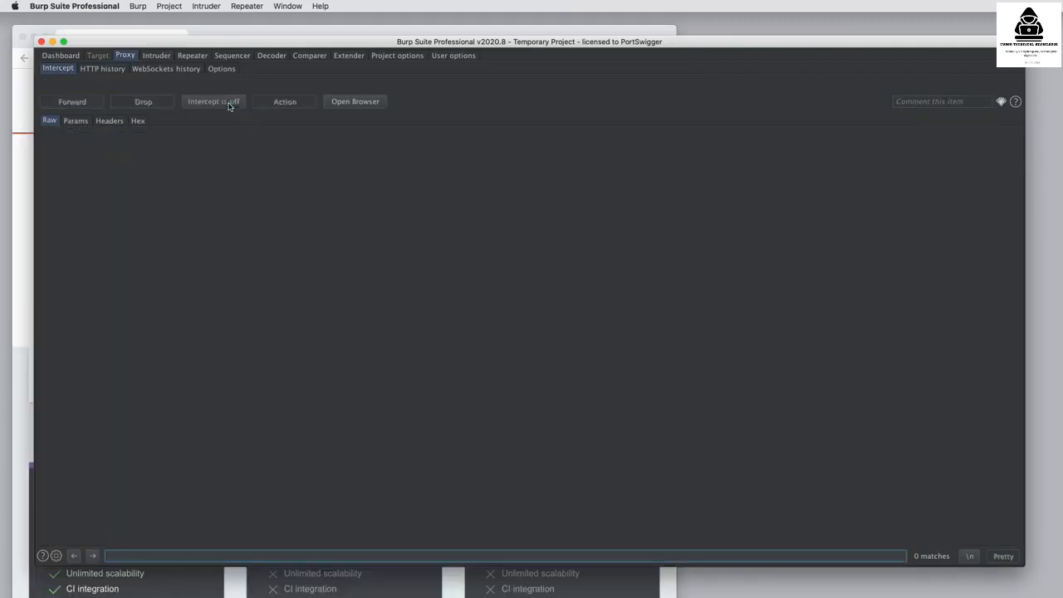
# - Examine the proxied requests in the HTTP history, including the portswigger.net request for p-and-g.svg
pyautogui.click(105, 72)
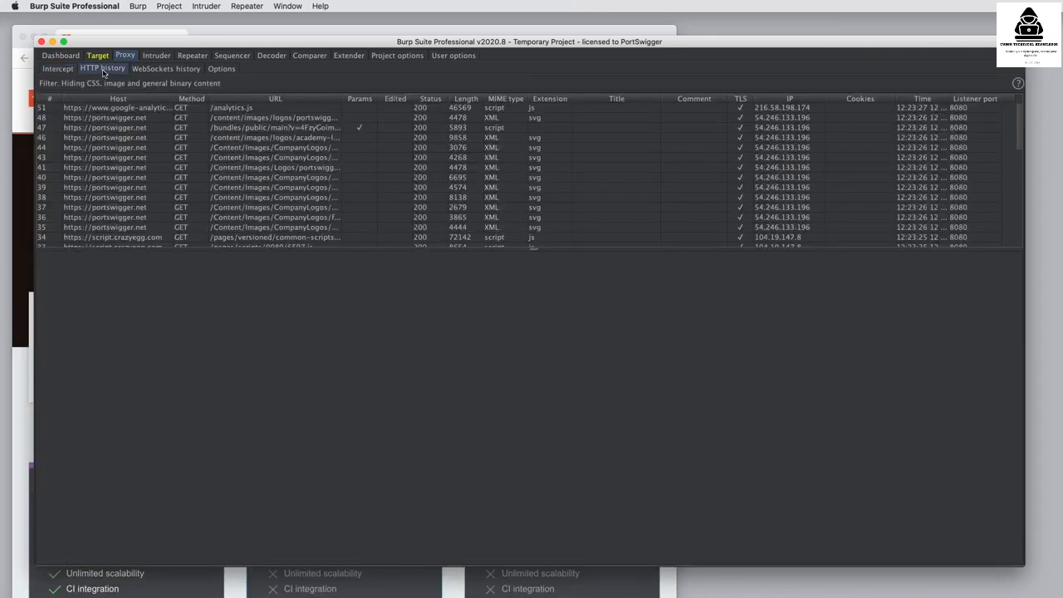
pyautogui.scroll(5, 285, 188)
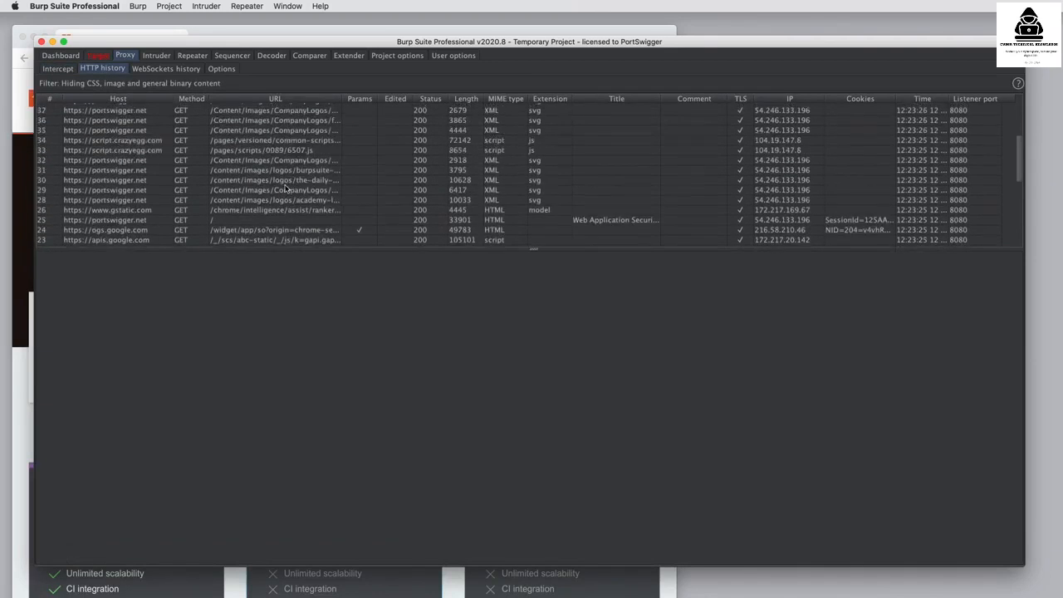
pyautogui.click(285, 179)
pyautogui.click(292, 199)
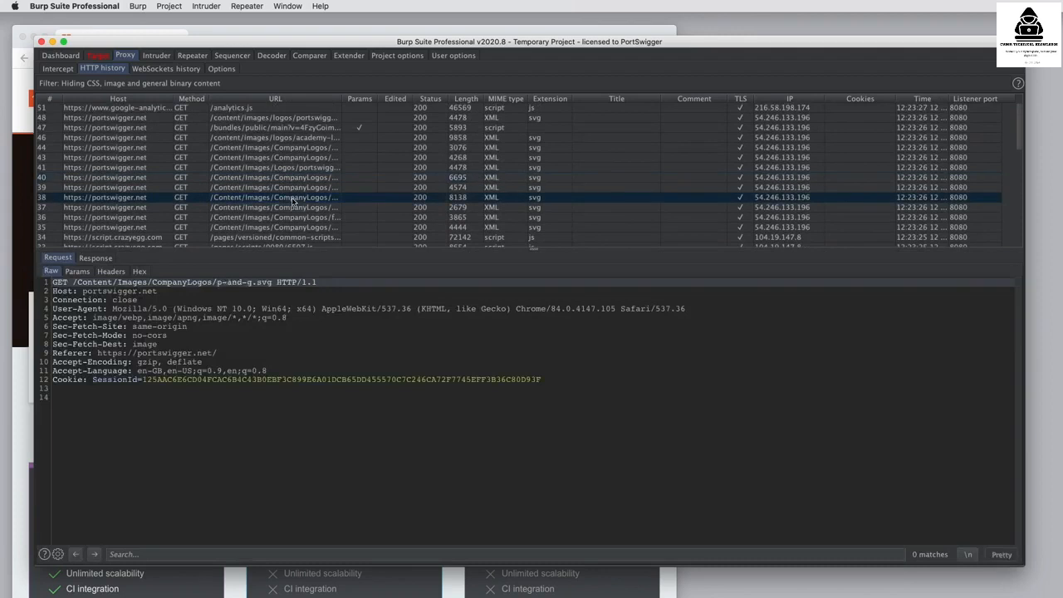
pyautogui.scroll(-3, 293, 200)
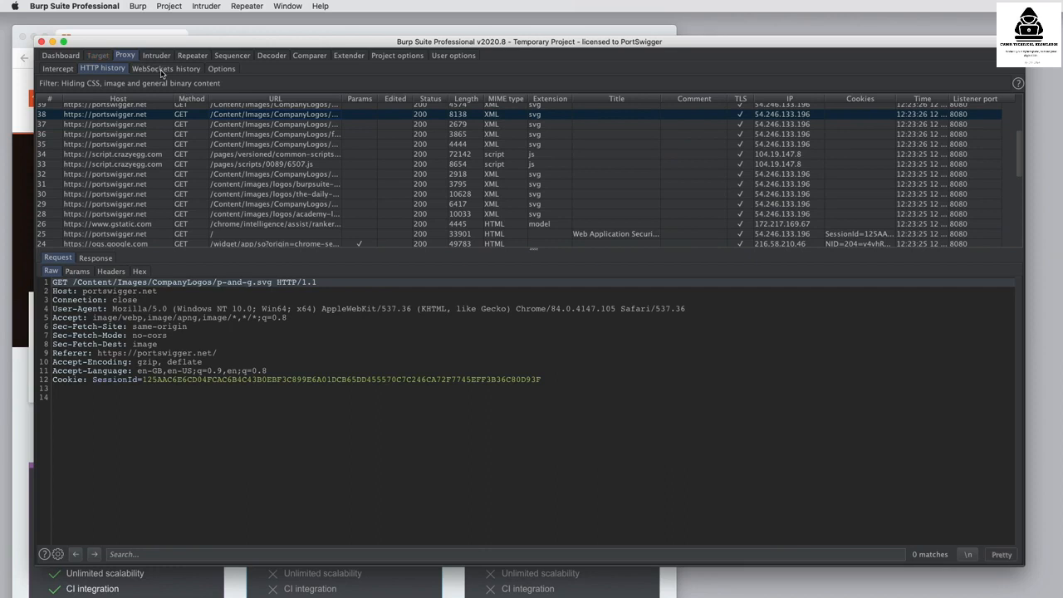
# - View the Proxy options, consult the Proxy listeners documentation and close the help window
pyautogui.click(221, 69)
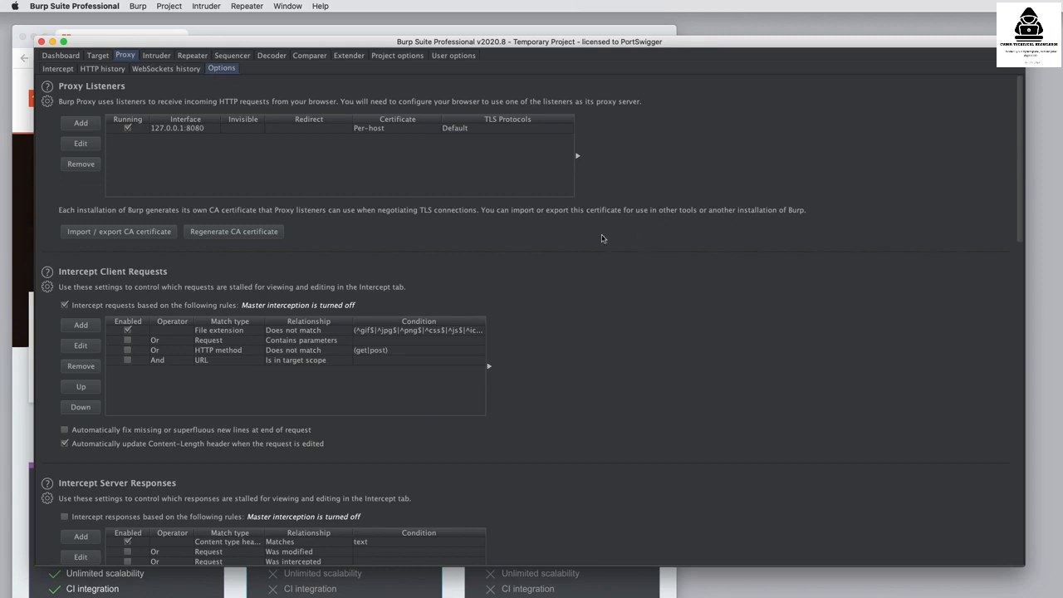
pyautogui.click(47, 87)
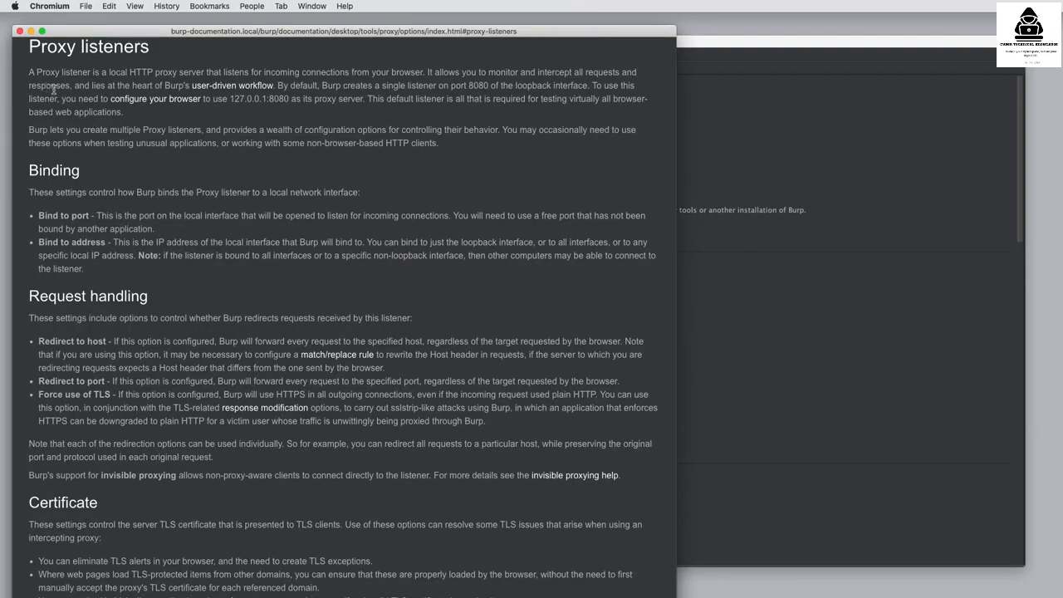
pyautogui.click(18, 32)
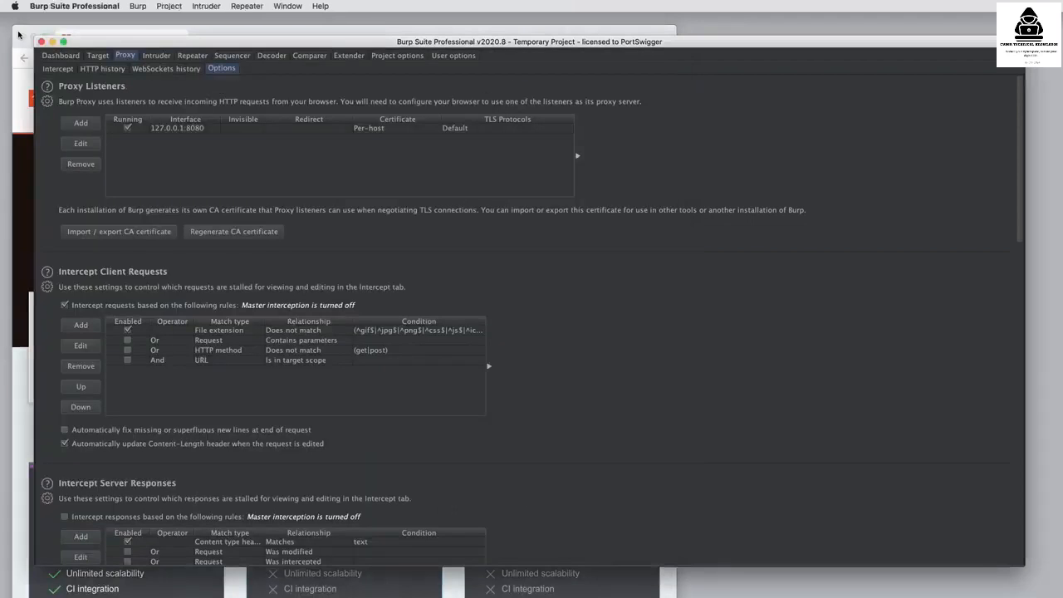
# - View the restore, load and save choices for the Proxy listener settings, then dismiss them
pyautogui.click(47, 100)
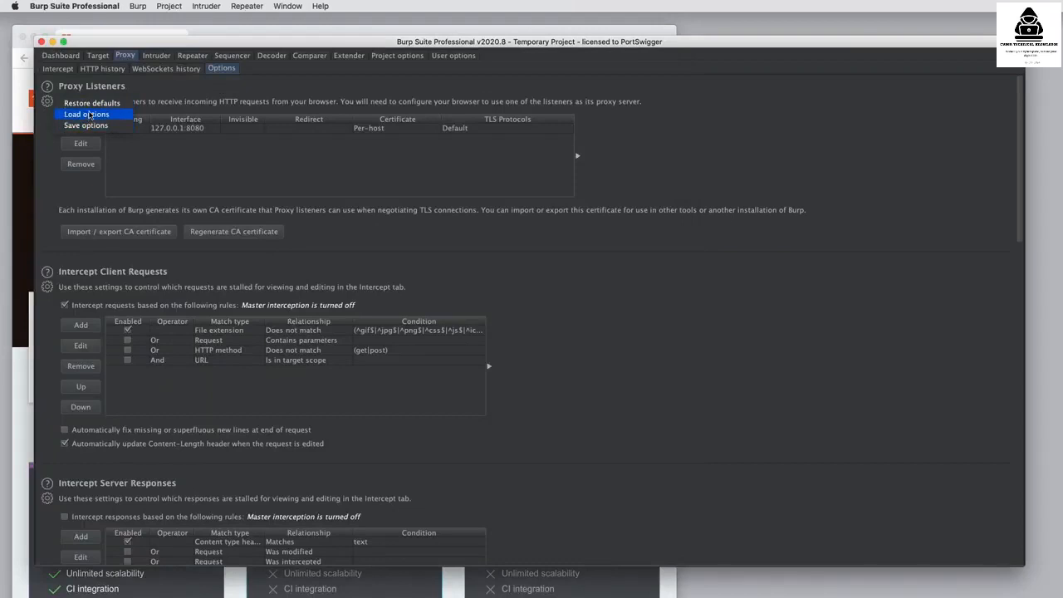
pyautogui.click(47, 134)
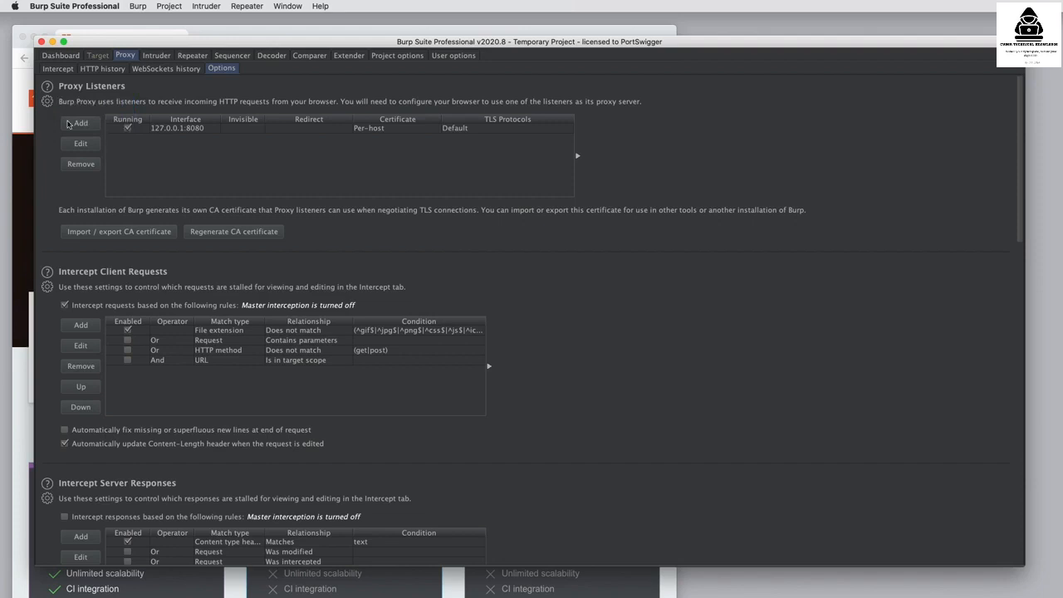
# - Send the portswigger.net request for microsoft.svg from the Proxy's HTTP history to Intruder and view its payload settings
pyautogui.click(156, 56)
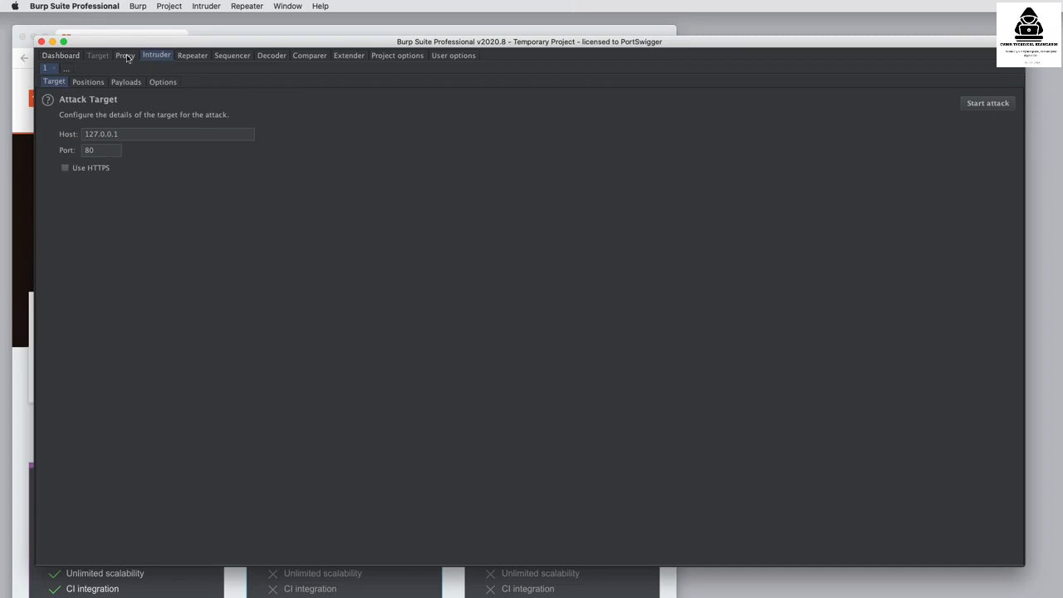
pyautogui.click(126, 56)
pyautogui.click(100, 69)
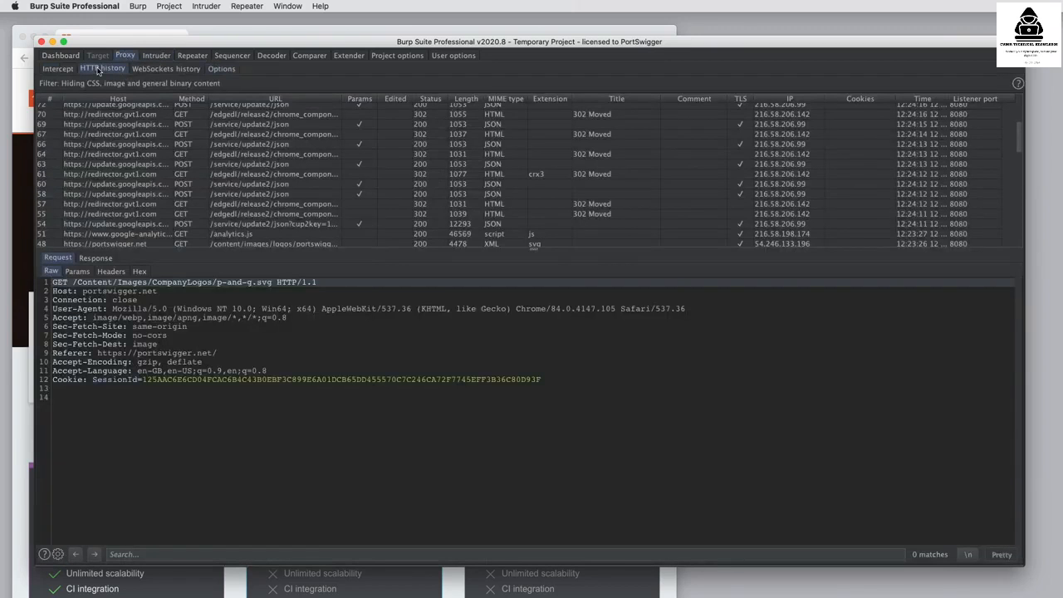
pyautogui.scroll(-5, 274, 191)
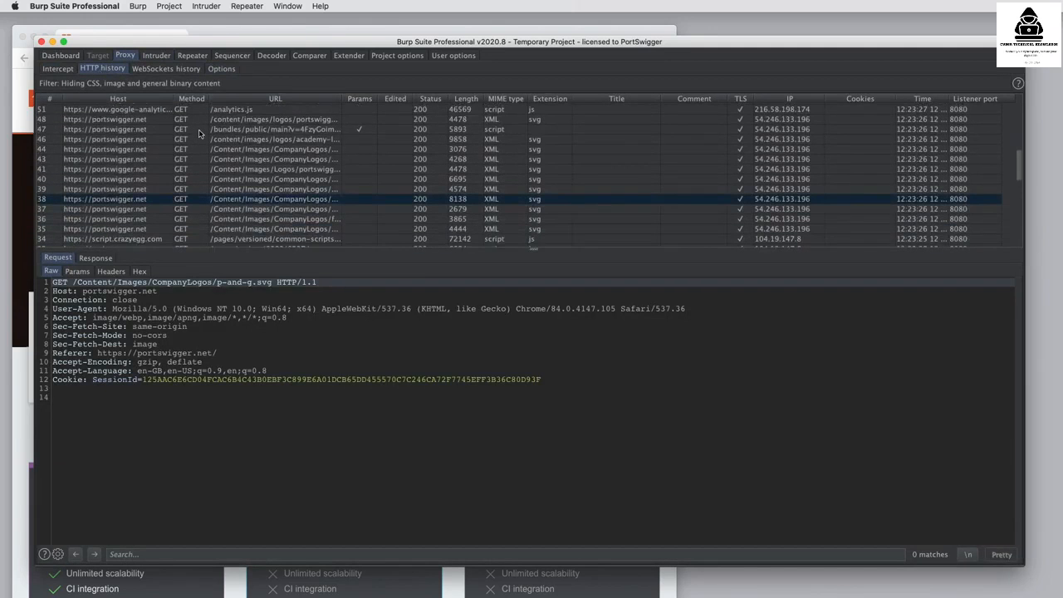
pyautogui.rightClick(274, 191)
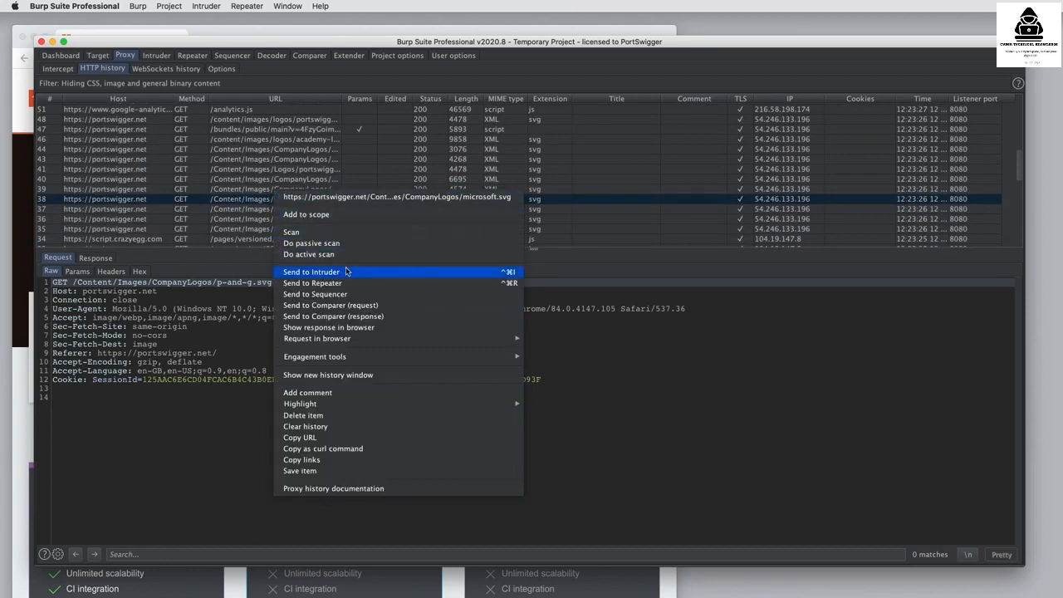
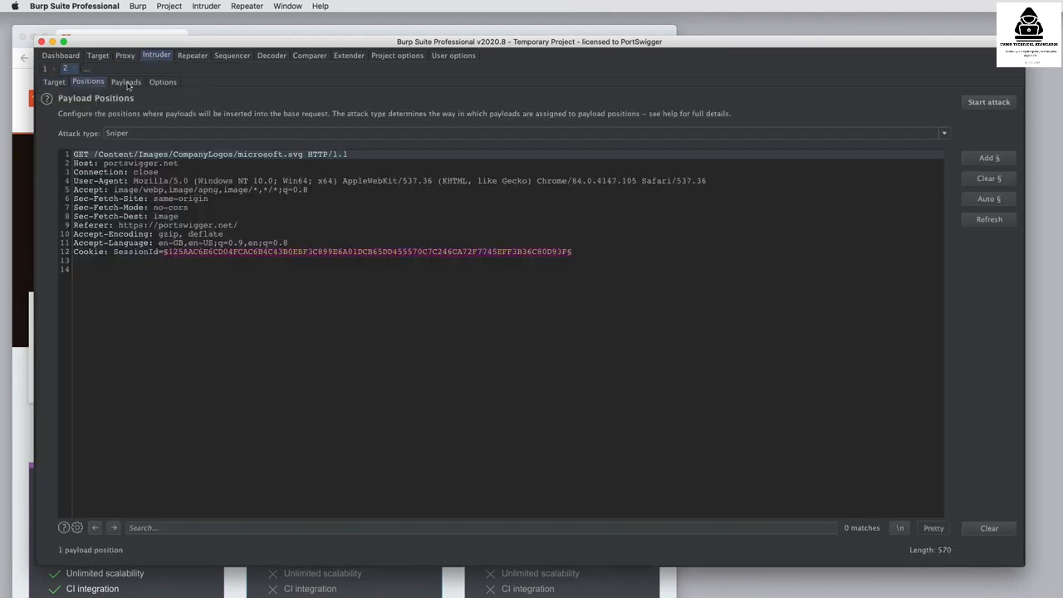
pyautogui.click(127, 83)
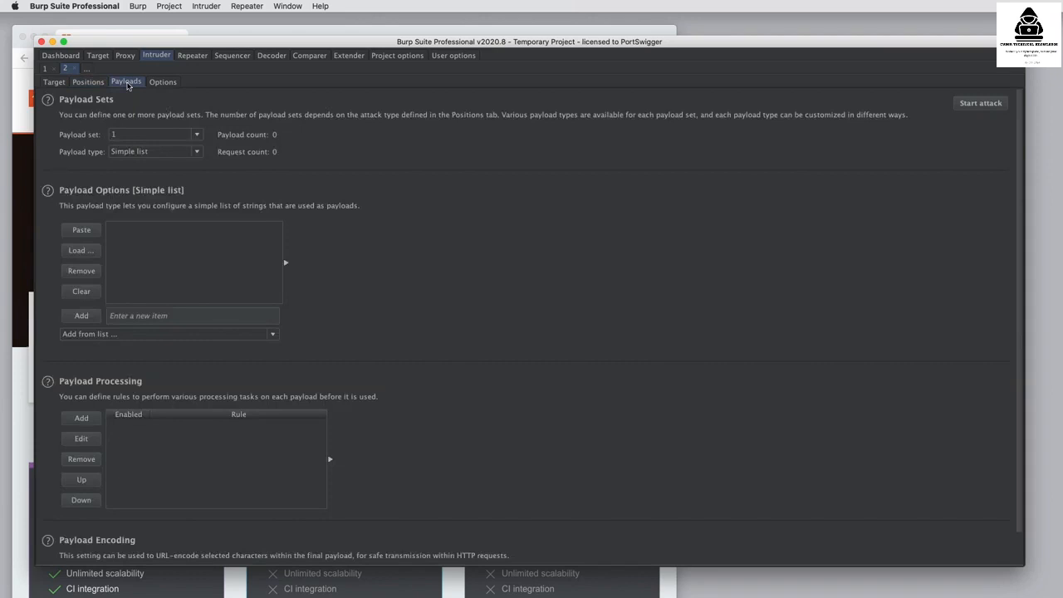
# - Send the portswigger.net request for p-and-g.svg from the Proxy's HTTP history to Repeater and issue it there
pyautogui.click(191, 56)
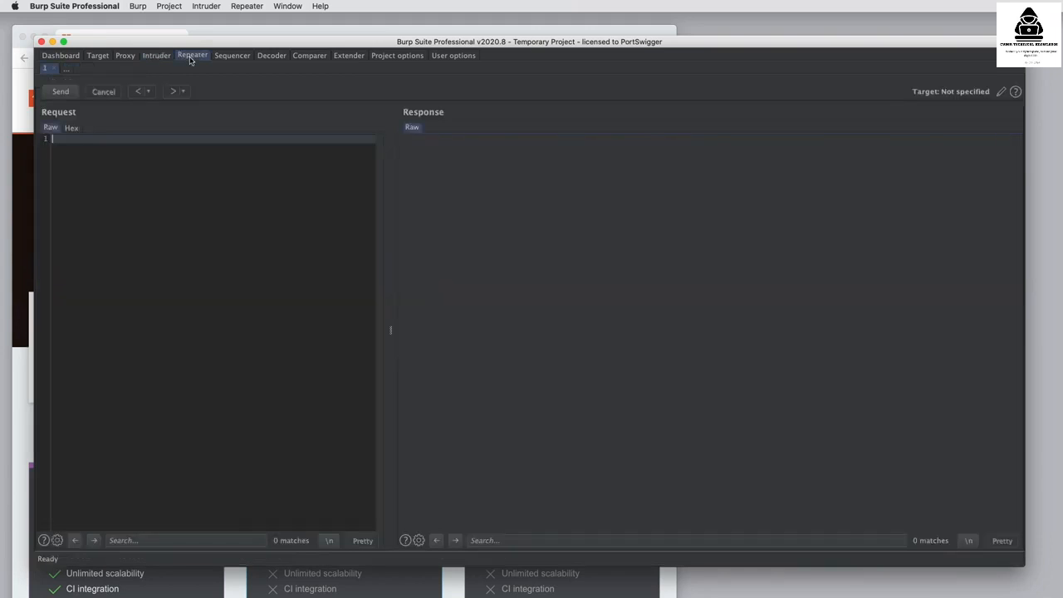
pyautogui.click(125, 55)
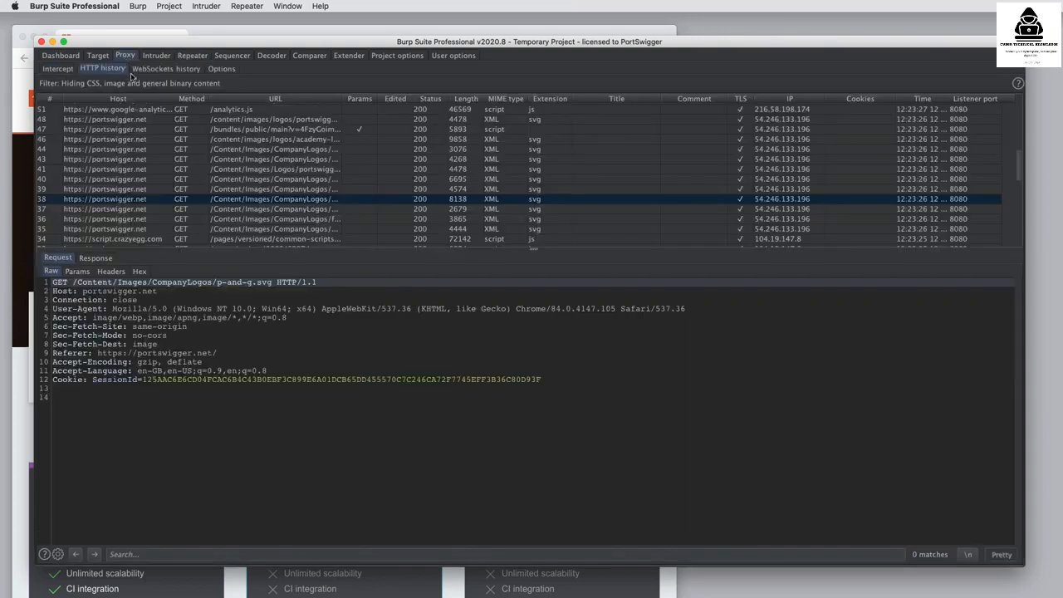
pyautogui.scroll(-1, 269, 206)
pyautogui.rightClick(268, 187)
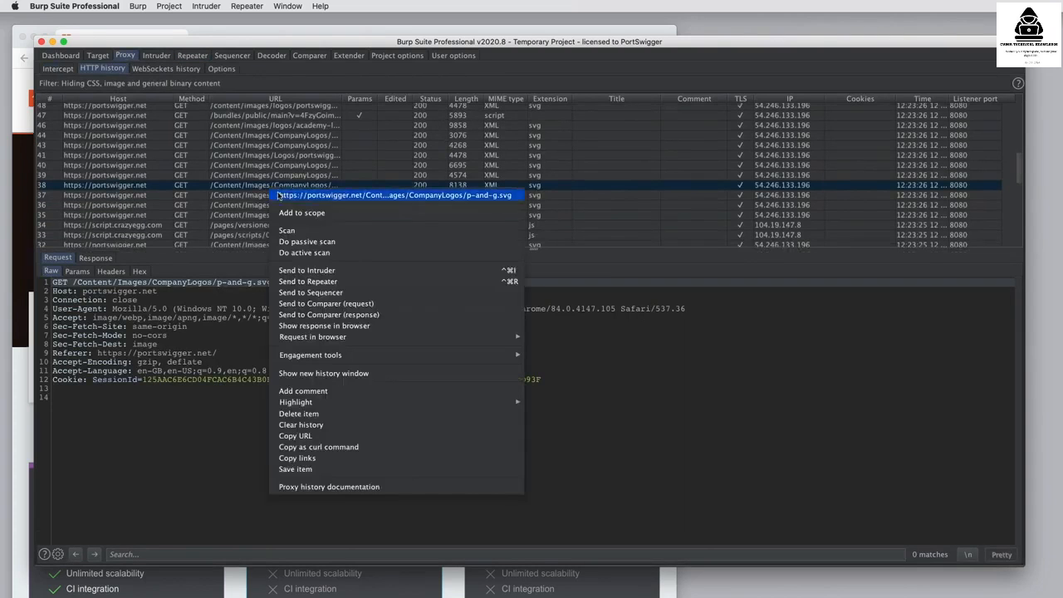
pyautogui.click(344, 280)
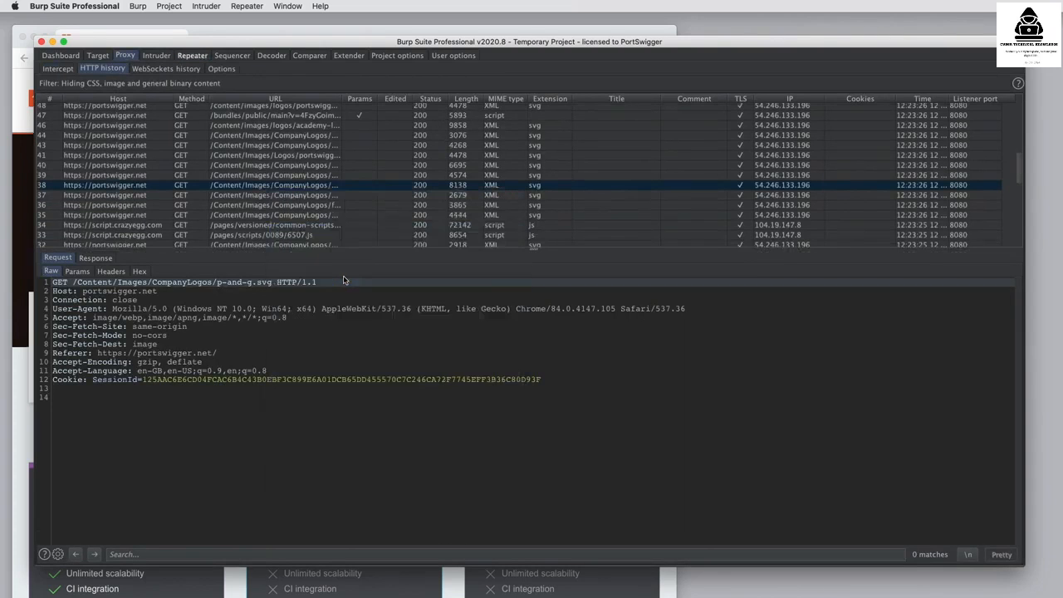
pyautogui.click(192, 56)
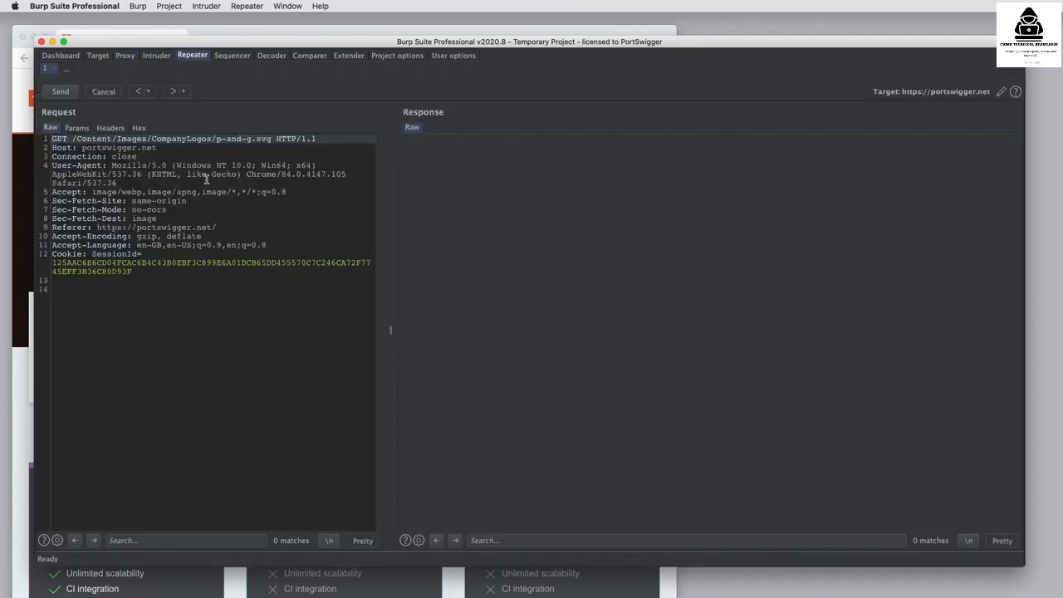
pyautogui.click(66, 94)
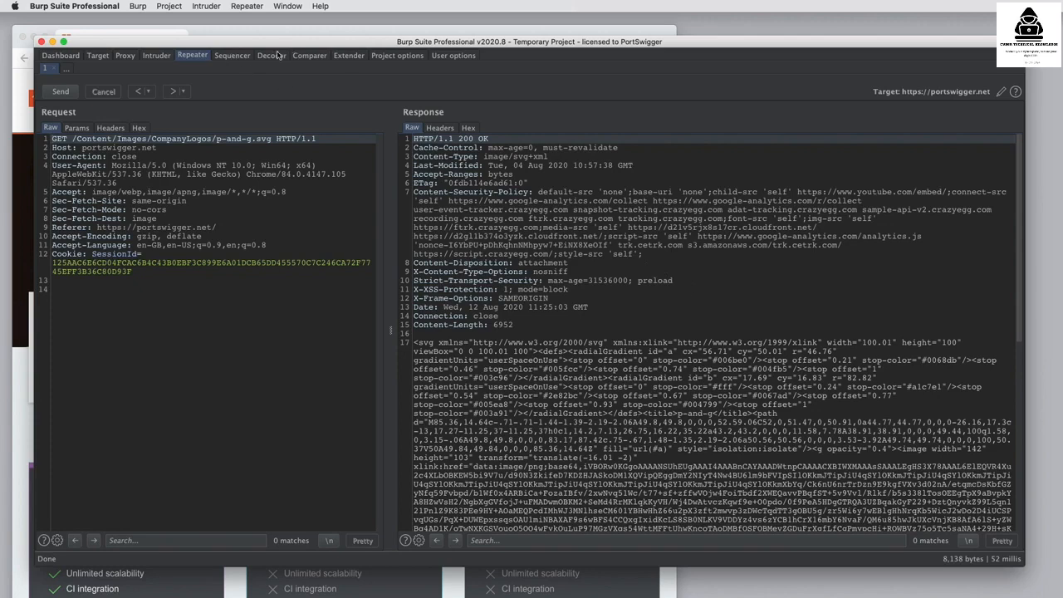
# - View the Sequencer, Decoder and Comparer tools in turn
pyautogui.click(232, 56)
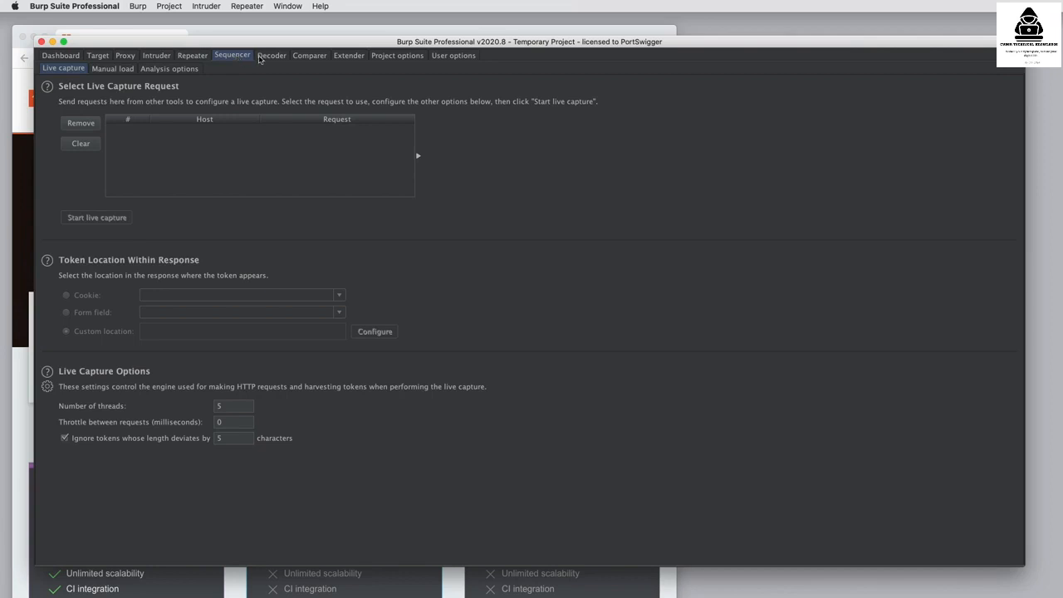
pyautogui.click(266, 56)
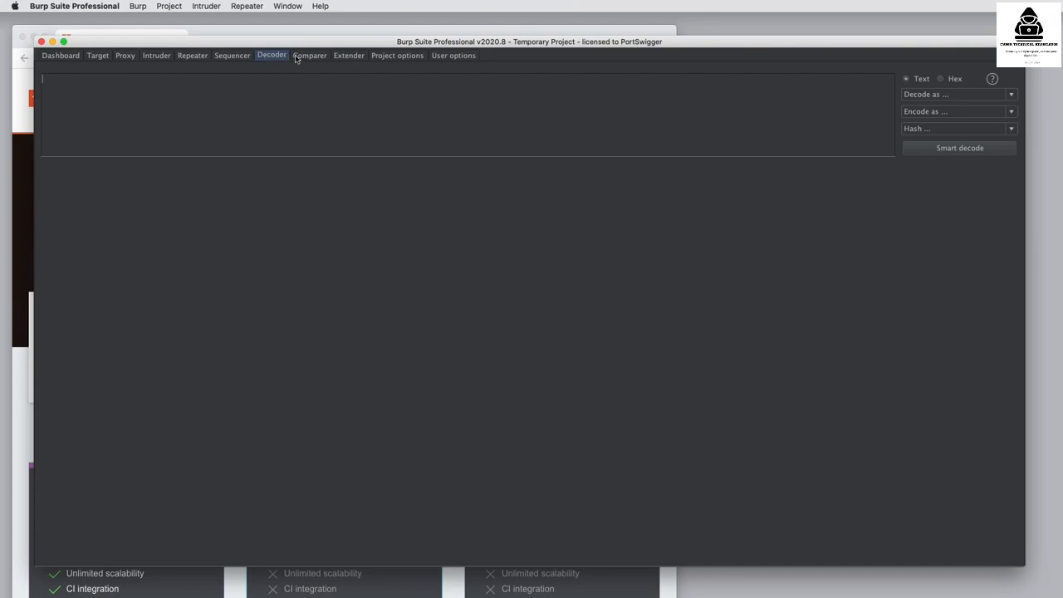
pyautogui.click(302, 57)
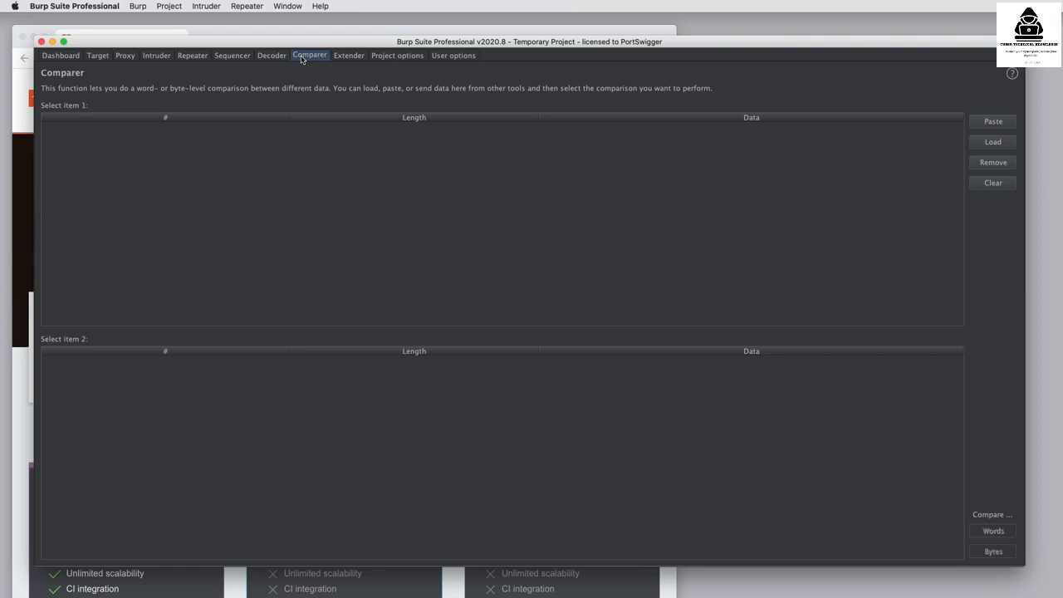
# - View the Extender tool and browse the full list of extensions in the BApp Store
pyautogui.click(349, 58)
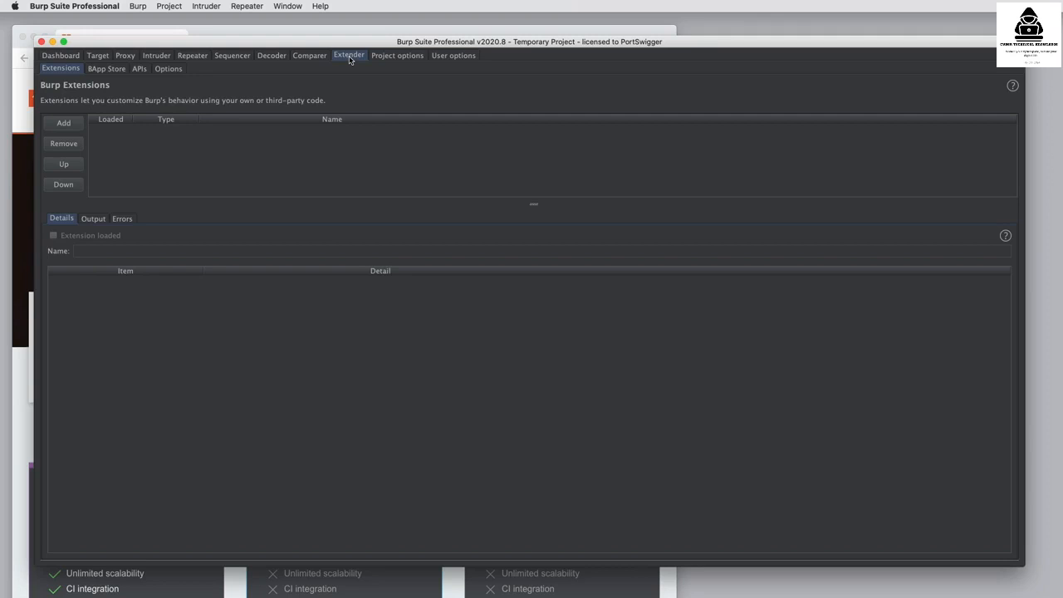
pyautogui.click(107, 69)
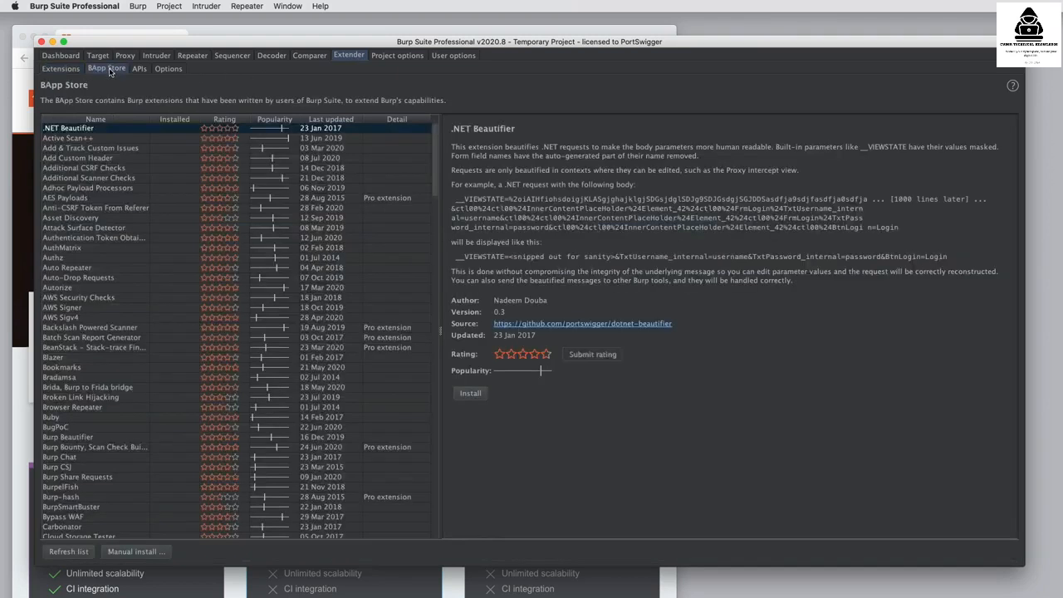
pyautogui.scroll(-10, 283, 286)
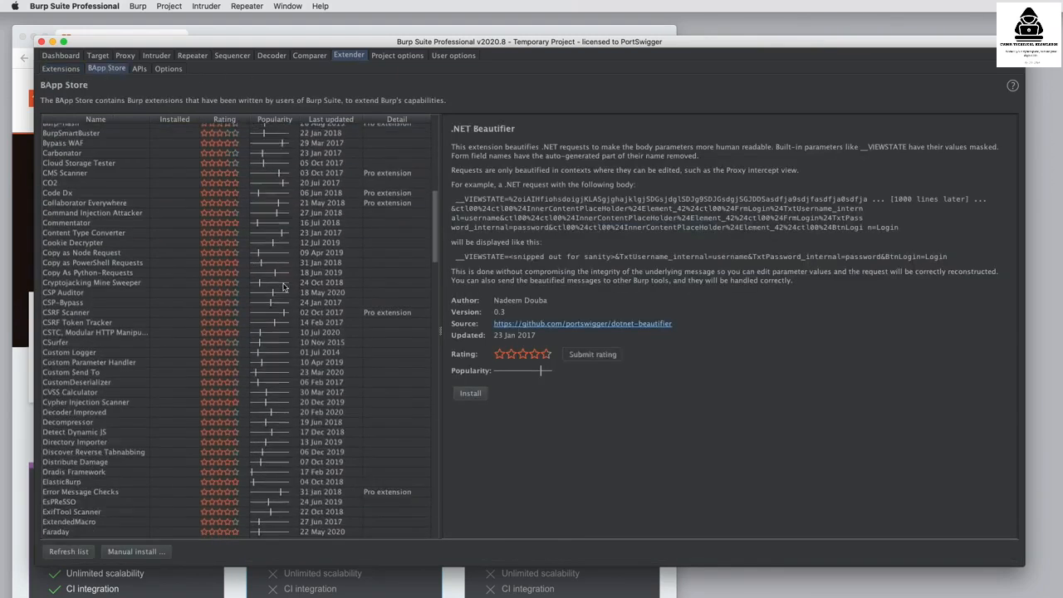
pyautogui.scroll(-20, 283, 287)
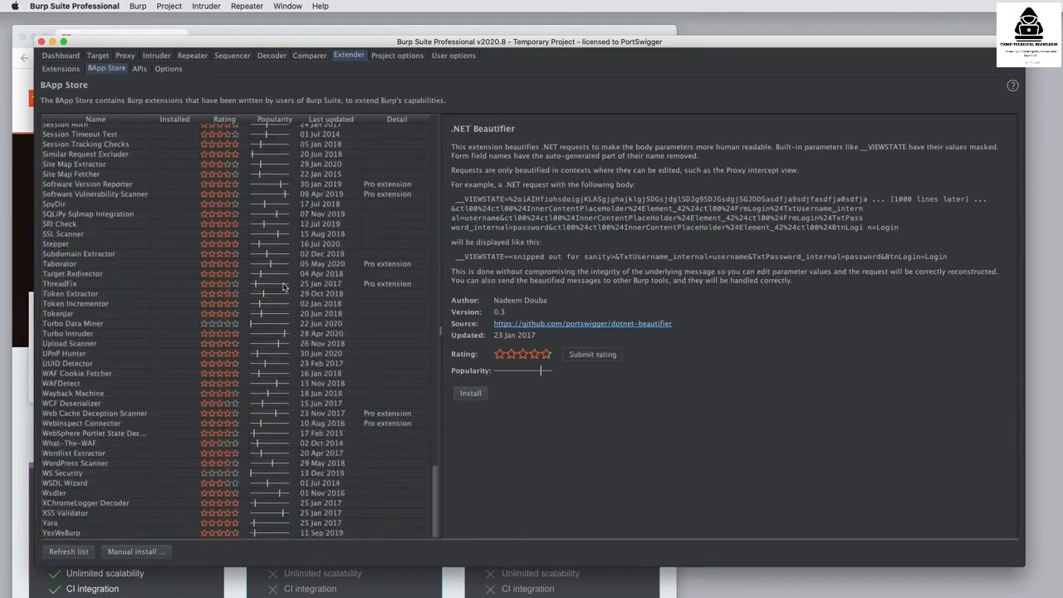
pyautogui.scroll(20, 283, 287)
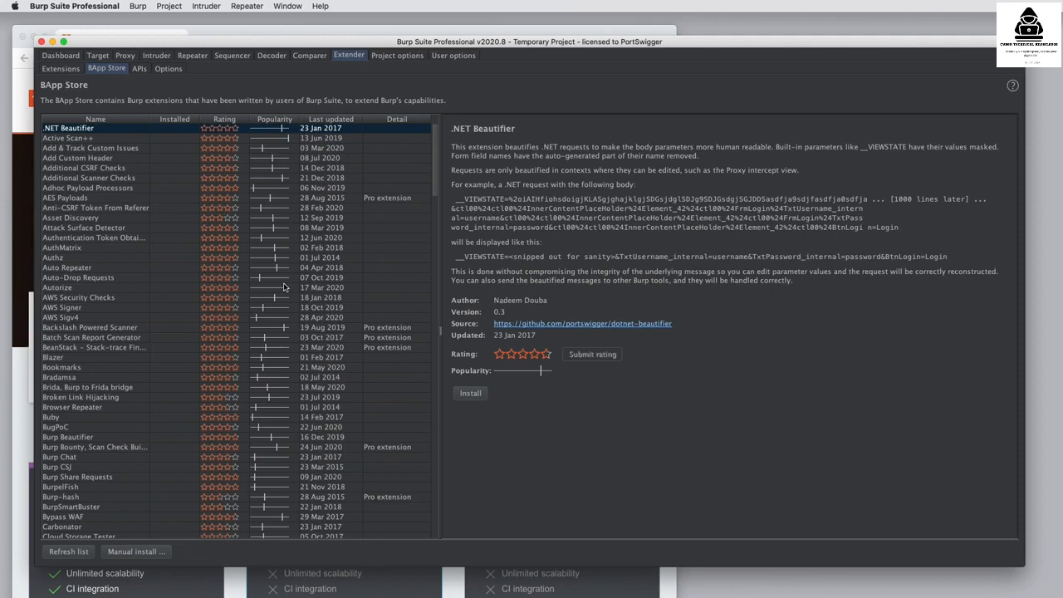
# - Review the project options for connections, HTTP, TLS and sessions
pyautogui.click(395, 55)
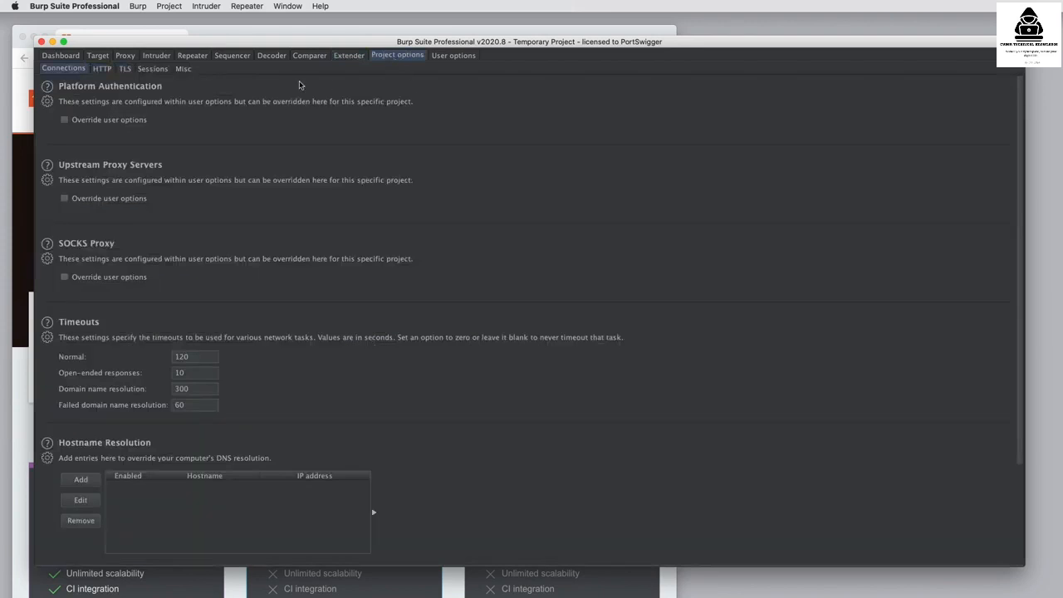
pyautogui.click(105, 70)
pyautogui.click(122, 70)
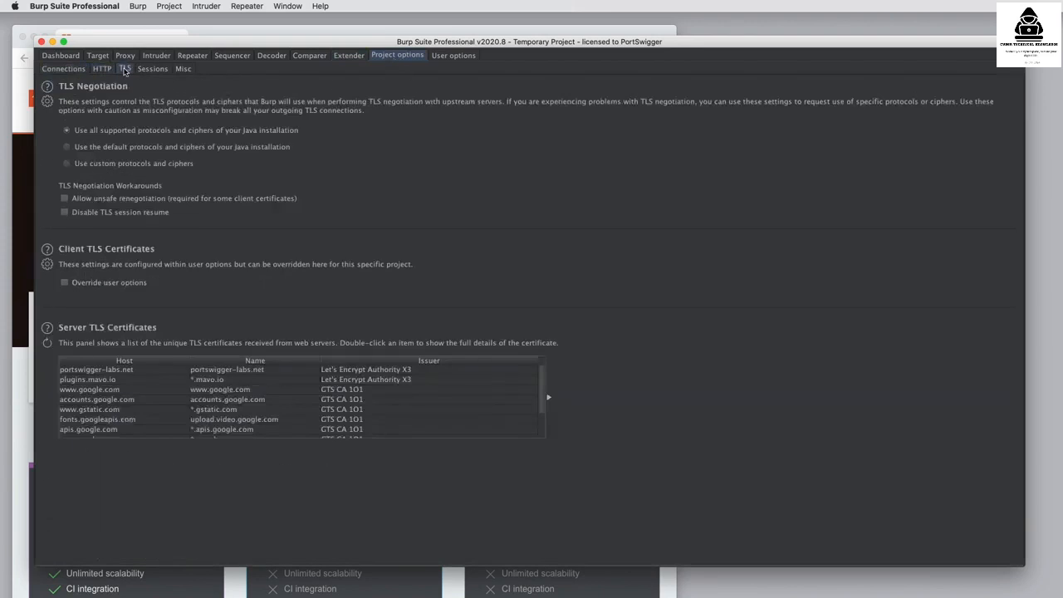
pyautogui.click(105, 69)
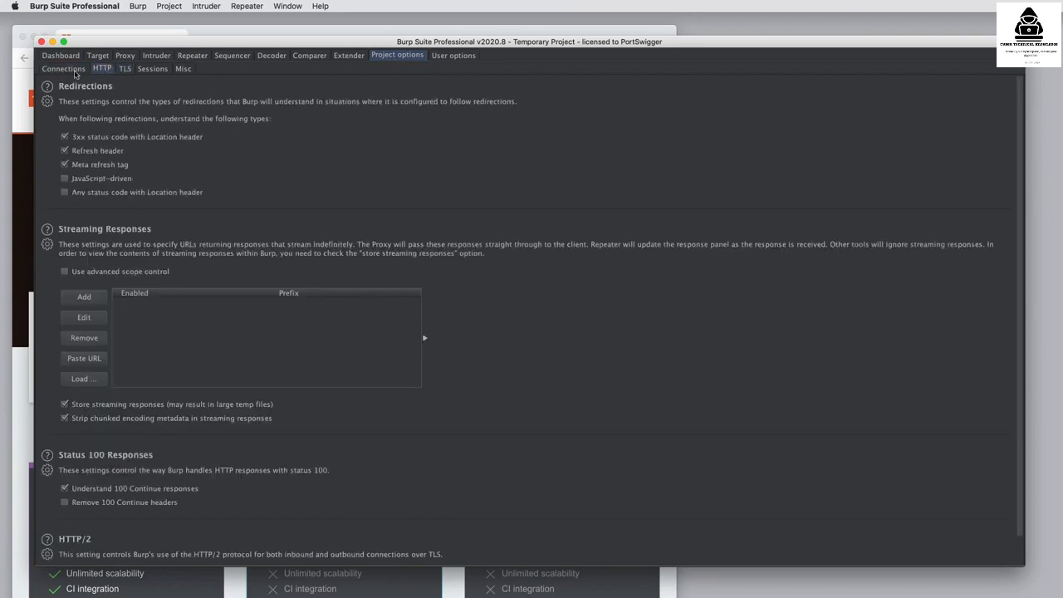
pyautogui.click(66, 69)
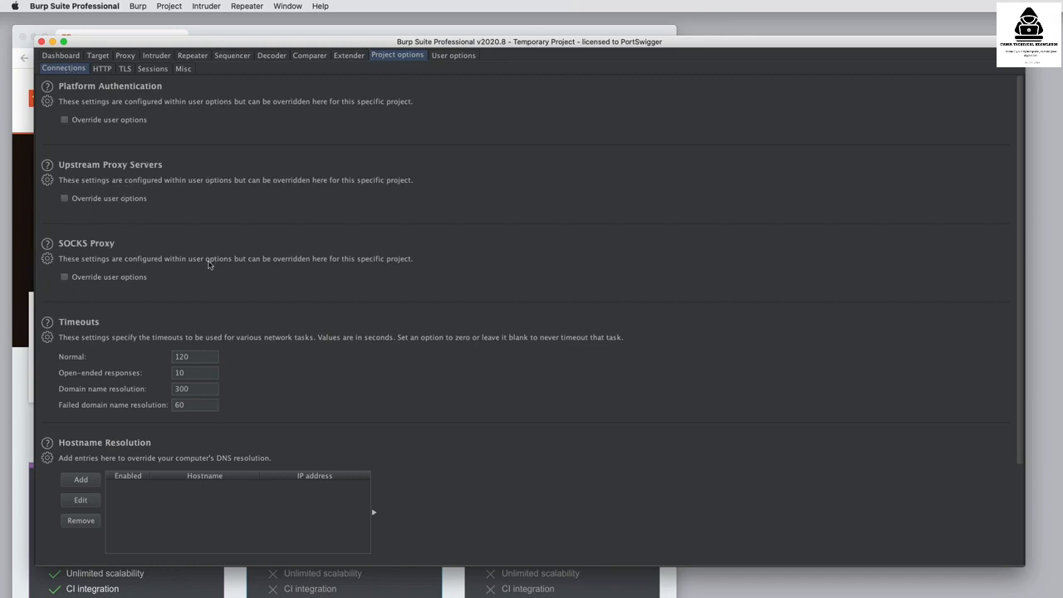
pyautogui.click(102, 69)
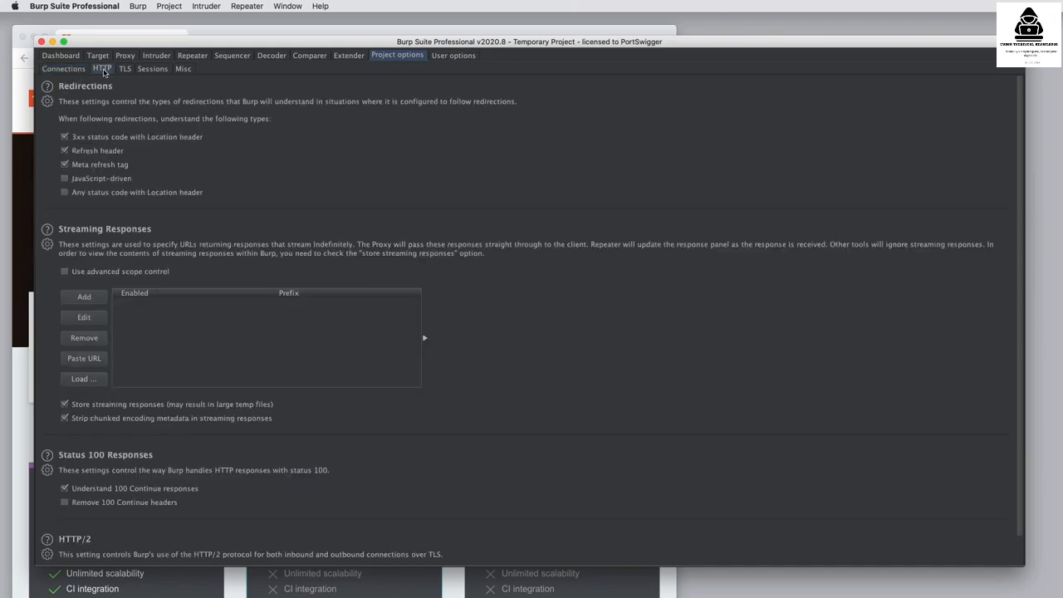
pyautogui.click(126, 69)
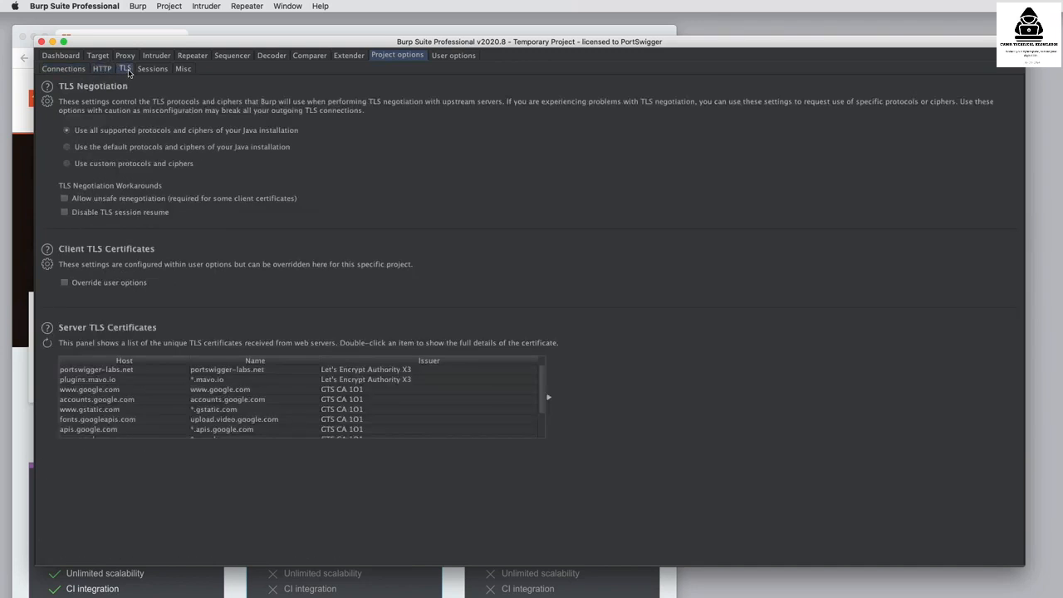
pyautogui.click(151, 70)
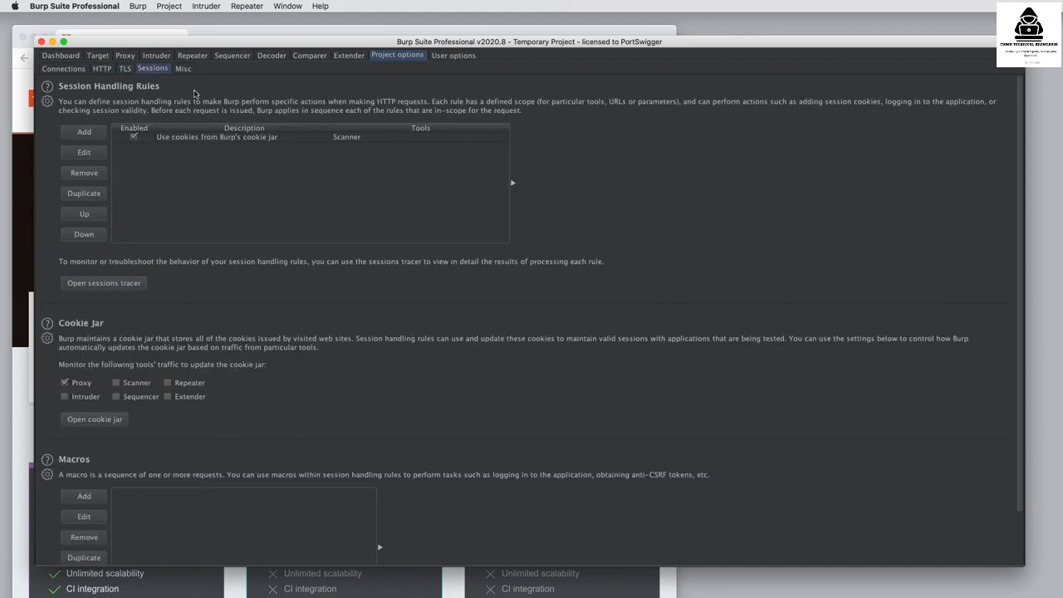
# - View the user options for connections and display, including the available look and feel themes, keeping Darcula
pyautogui.click(444, 57)
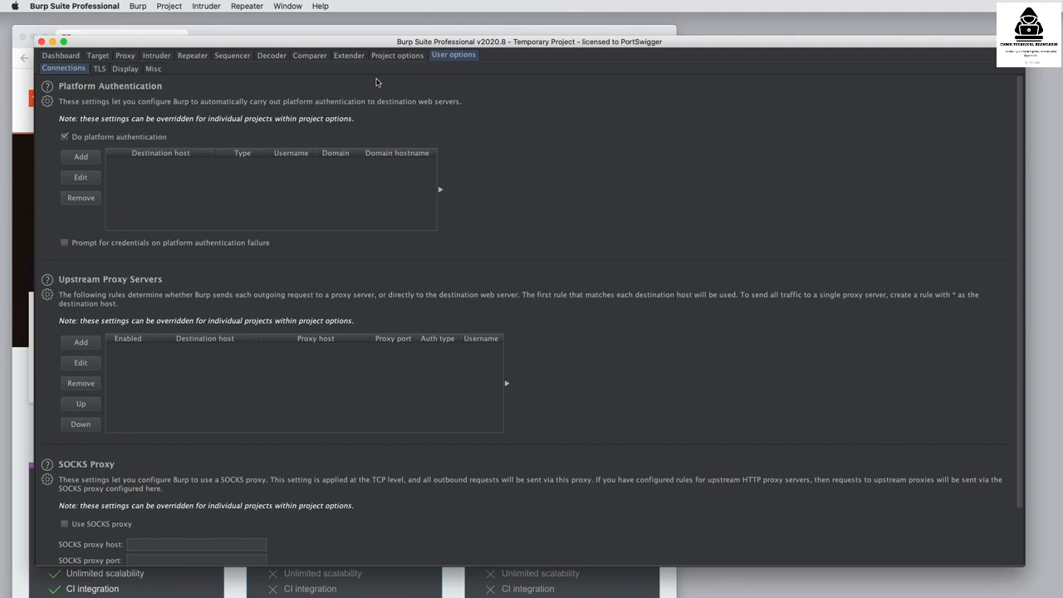
pyautogui.click(125, 69)
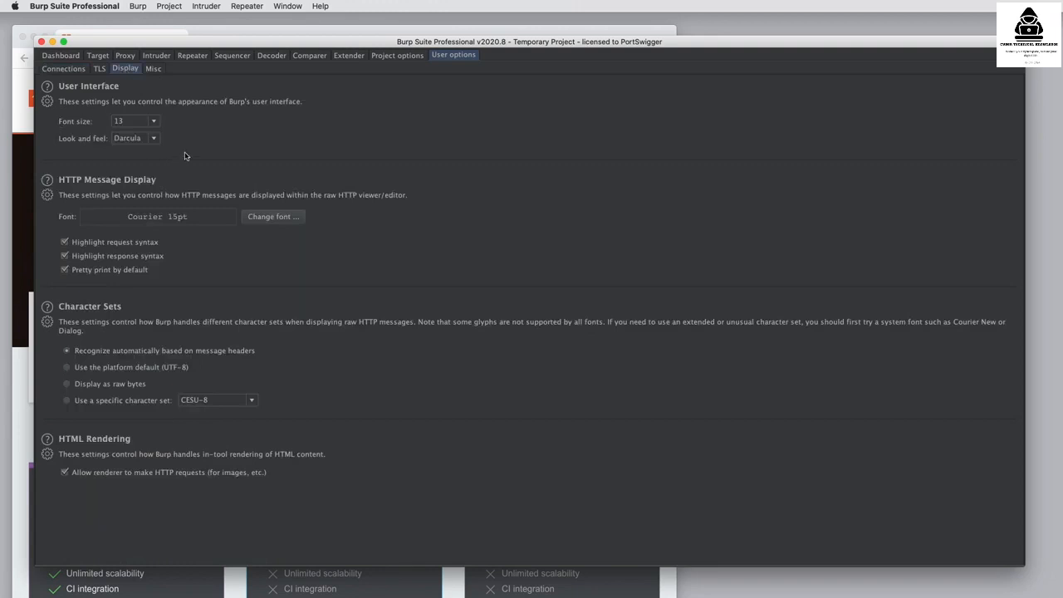
pyautogui.click(153, 139)
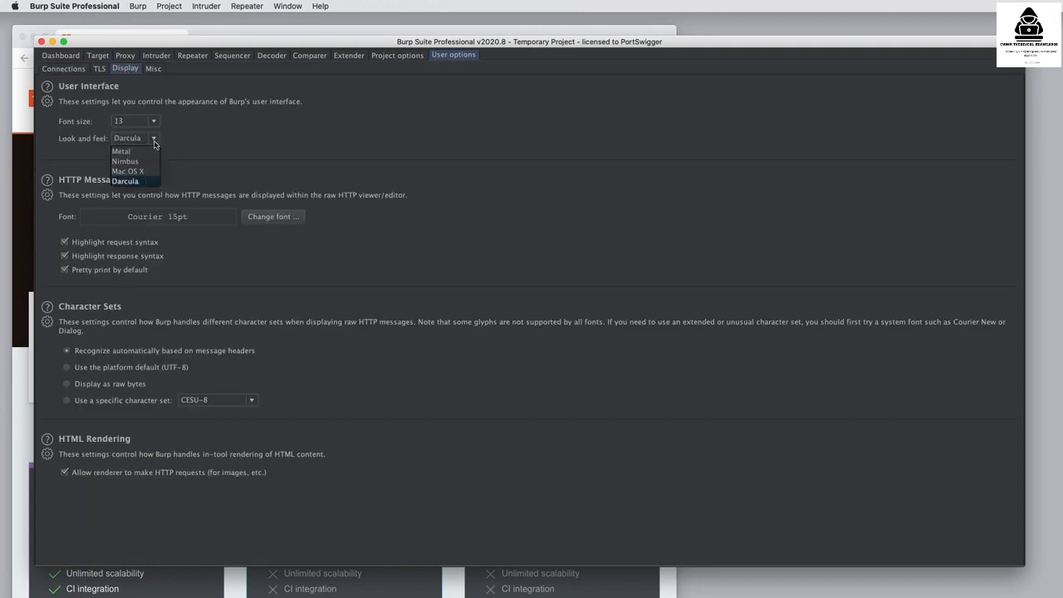
pyautogui.click(201, 144)
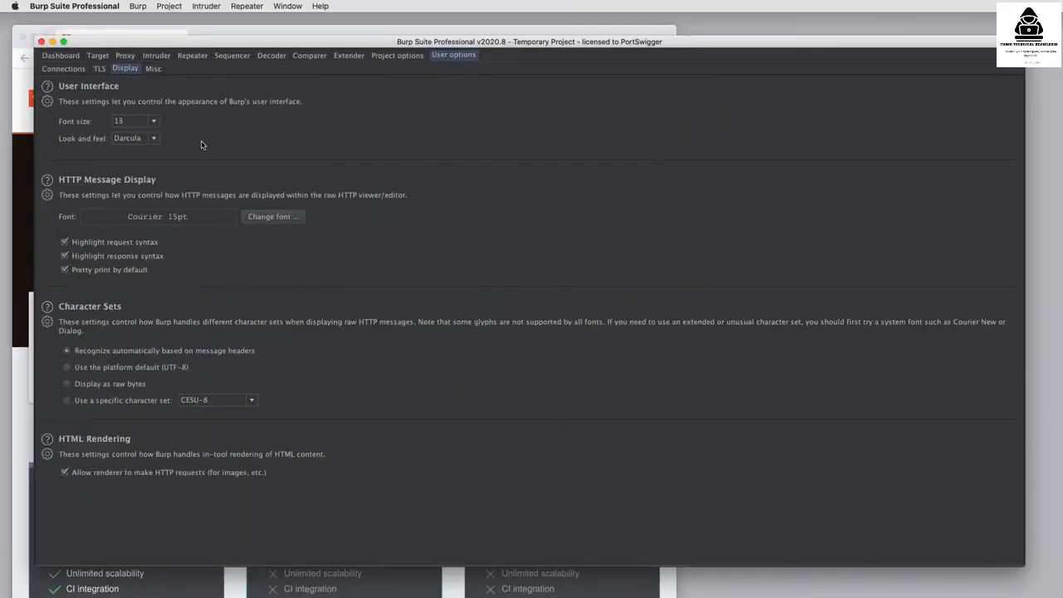
# - Examine the list of configurable hotkeys in the miscellaneous user options
pyautogui.click(154, 69)
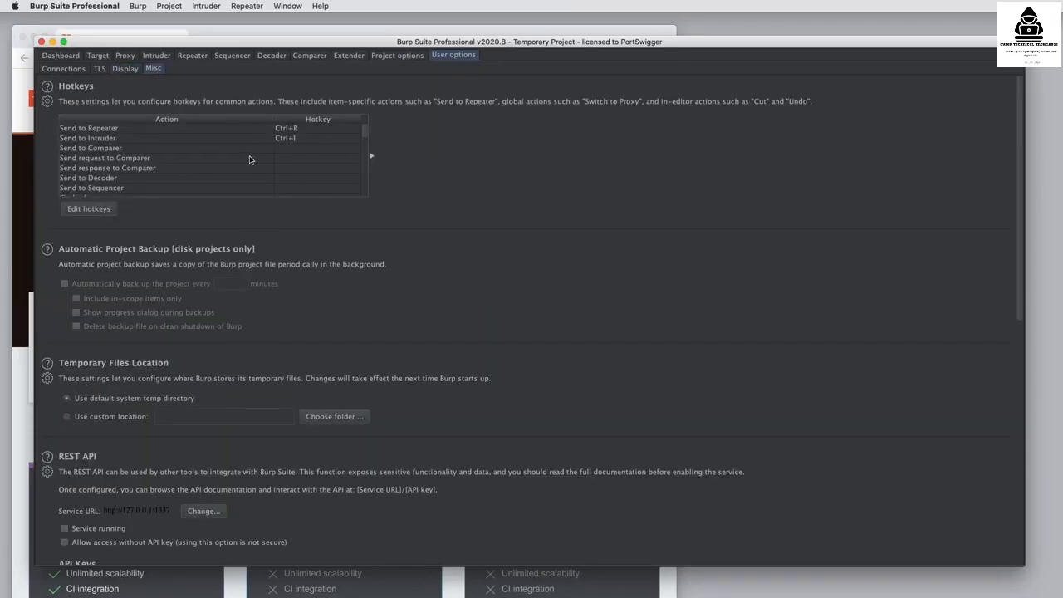
pyautogui.scroll(-3, 250, 159)
pyautogui.scroll(-10, 249, 158)
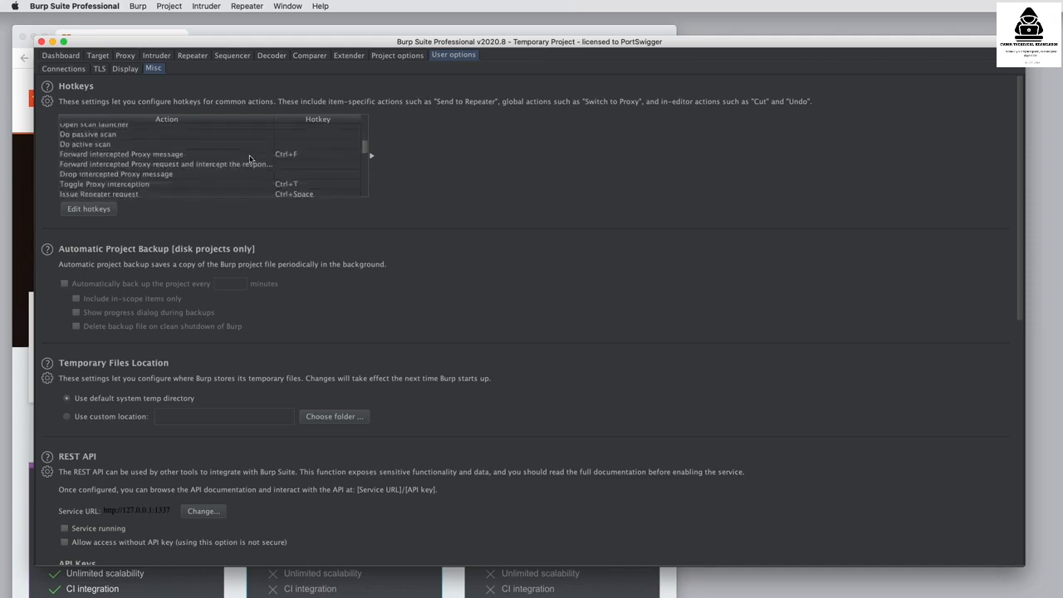
# - Look through the hotkey entries for sending requests and responses to Comparer and Decoder
pyautogui.scroll(15, 249, 159)
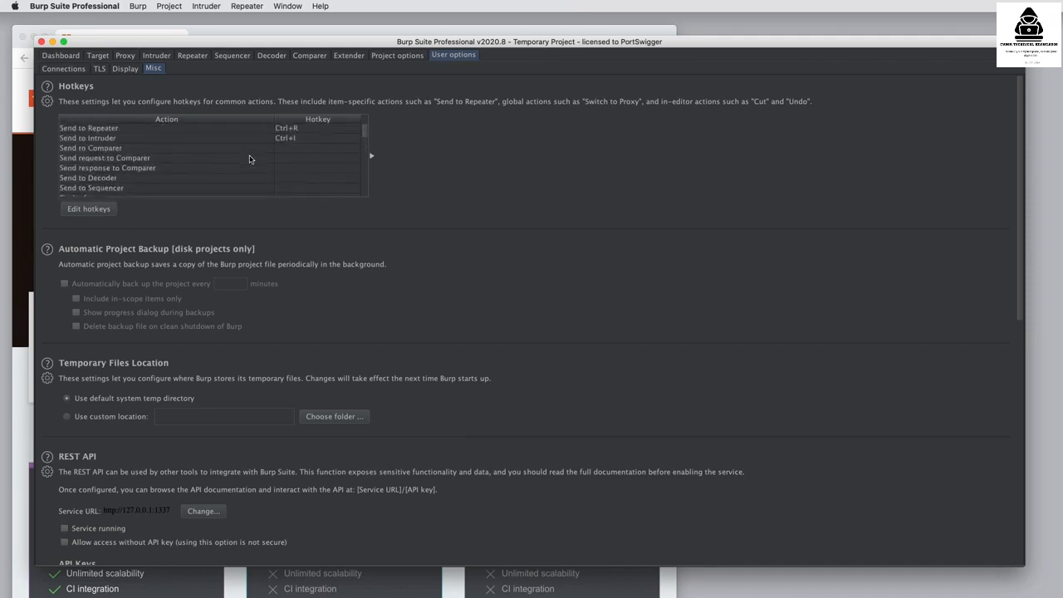
pyautogui.click(288, 150)
pyautogui.click(289, 157)
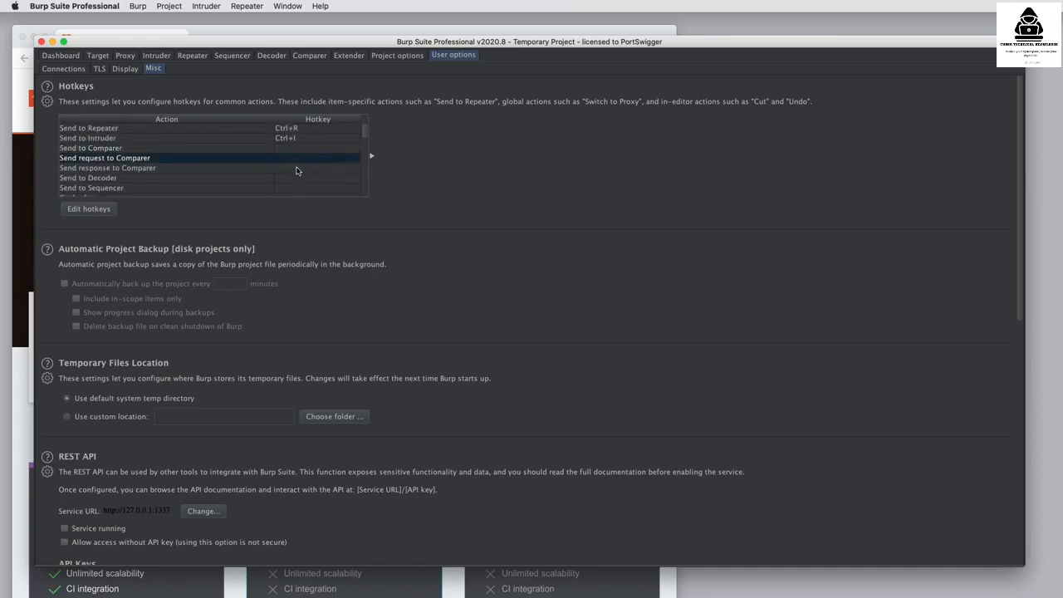
pyautogui.click(296, 169)
pyautogui.click(304, 179)
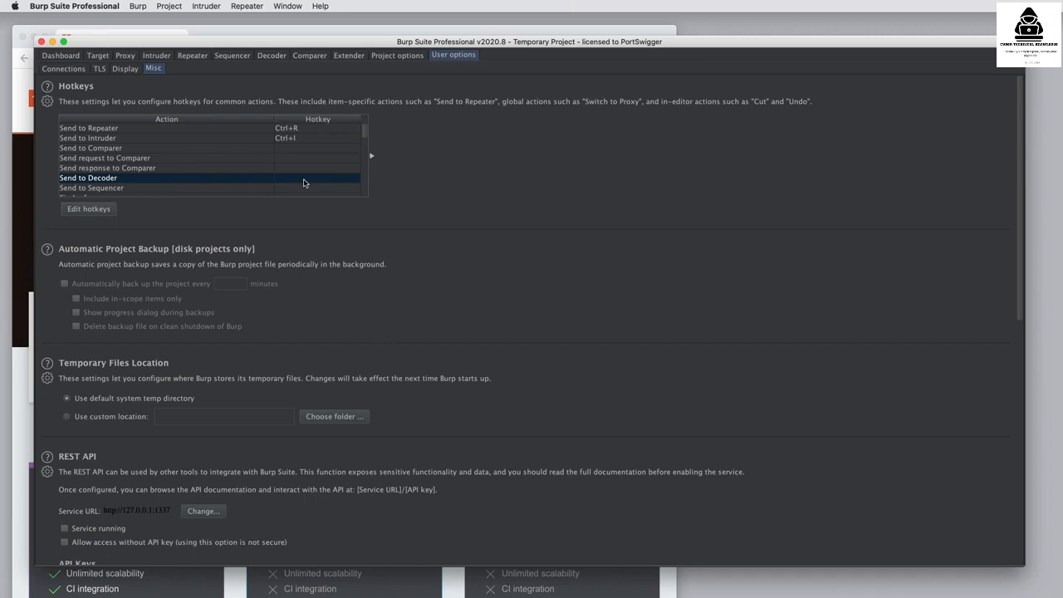
# - Compare the user-level and project-level connection settings, briefly enabling the project's override for upstream proxy servers
pyautogui.click(65, 69)
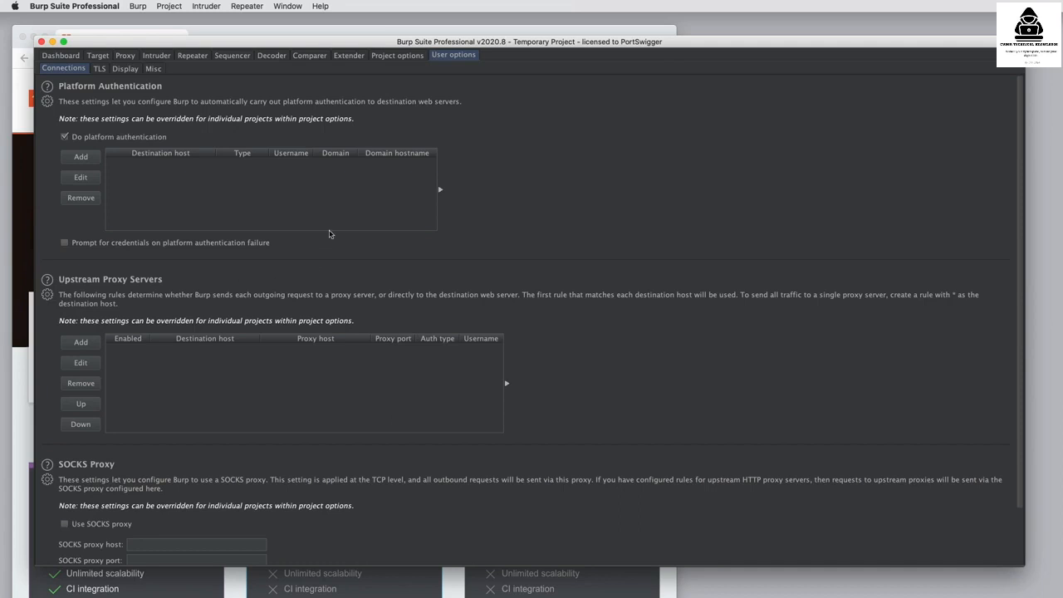
pyautogui.click(393, 56)
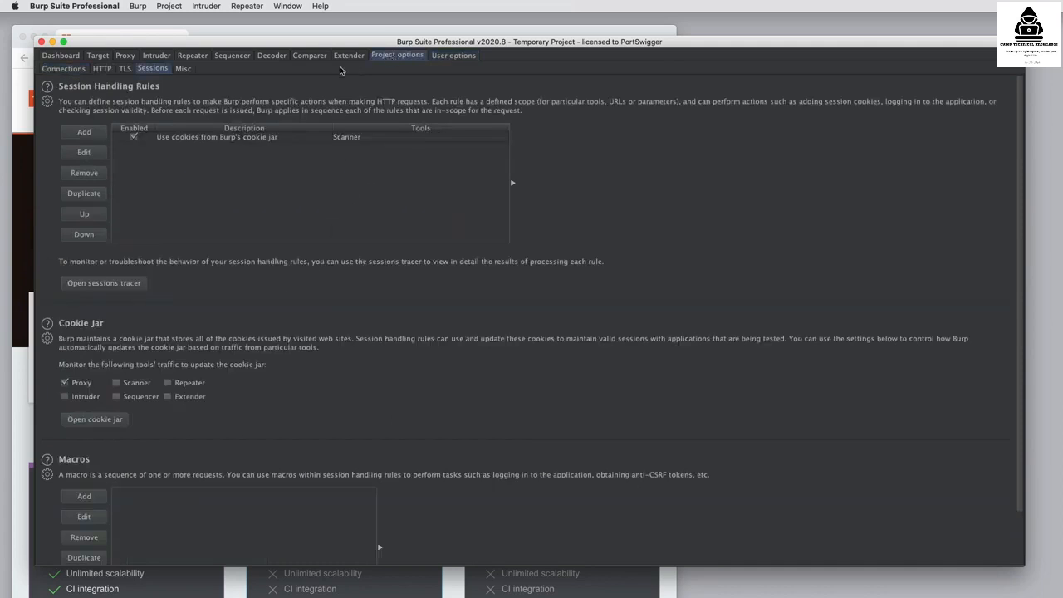
pyautogui.click(73, 70)
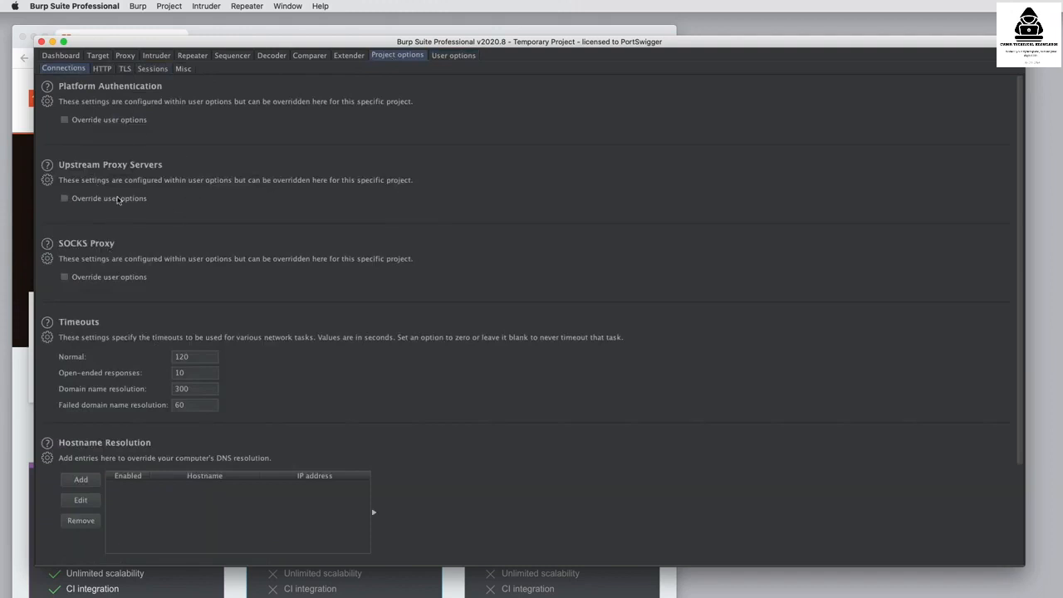
pyautogui.click(91, 201)
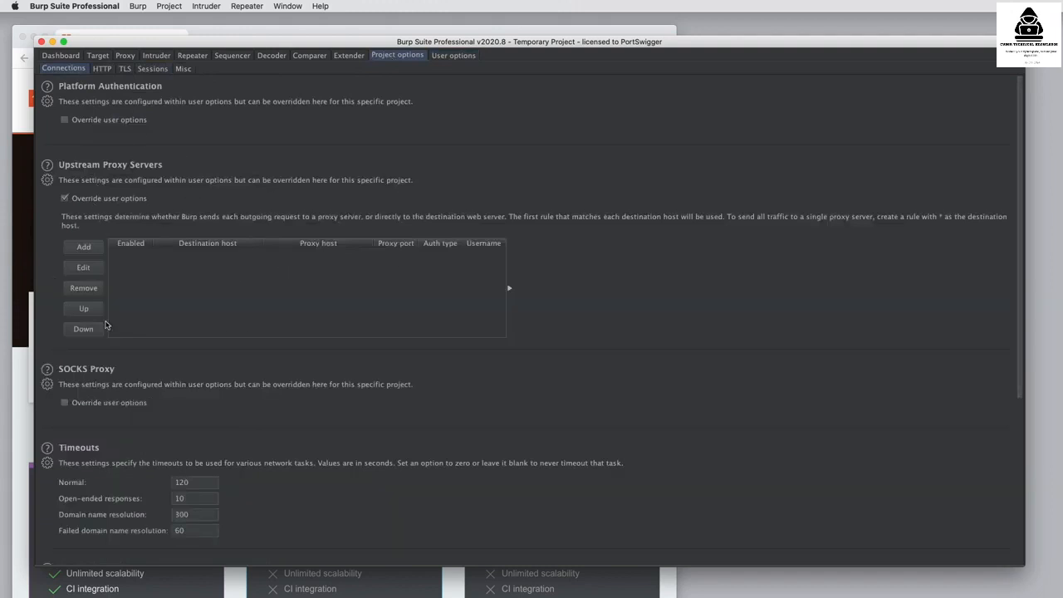
pyautogui.click(107, 199)
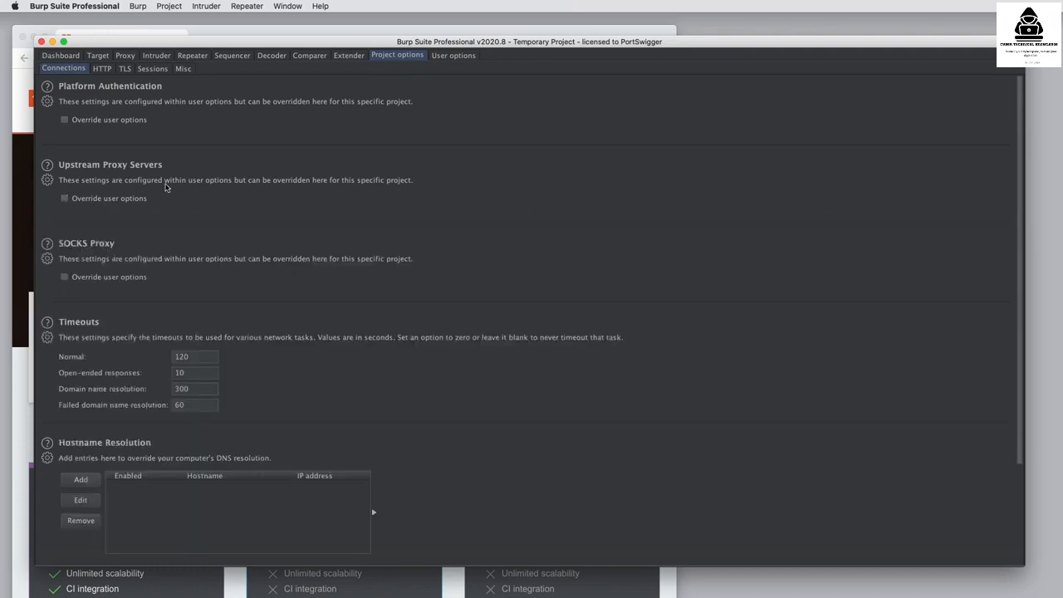
pyautogui.click(452, 56)
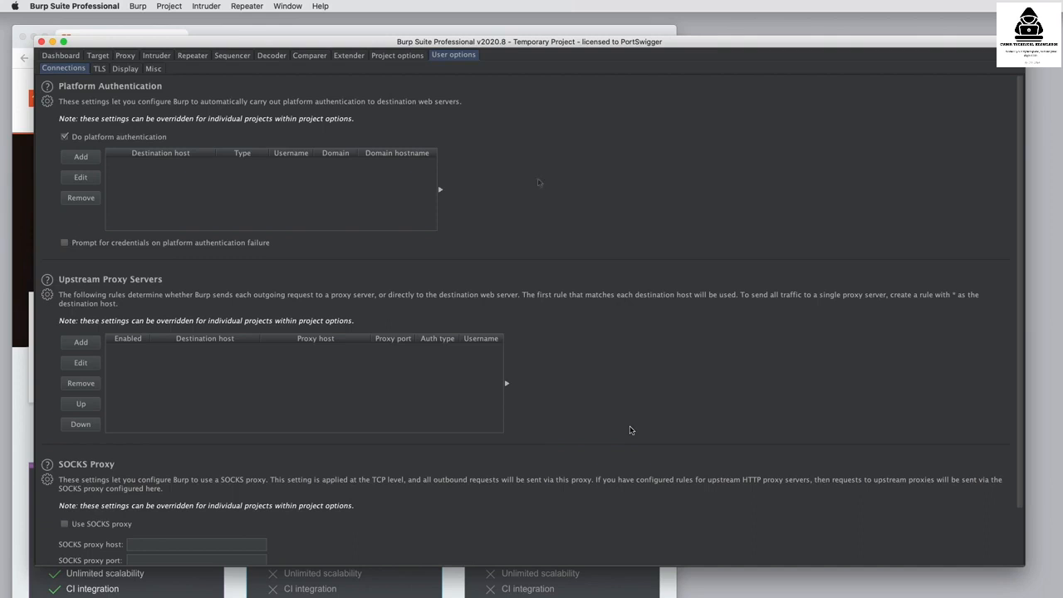
# - View the actions and engagement tools available for the selected request in the Proxy HTTP history
pyautogui.click(126, 56)
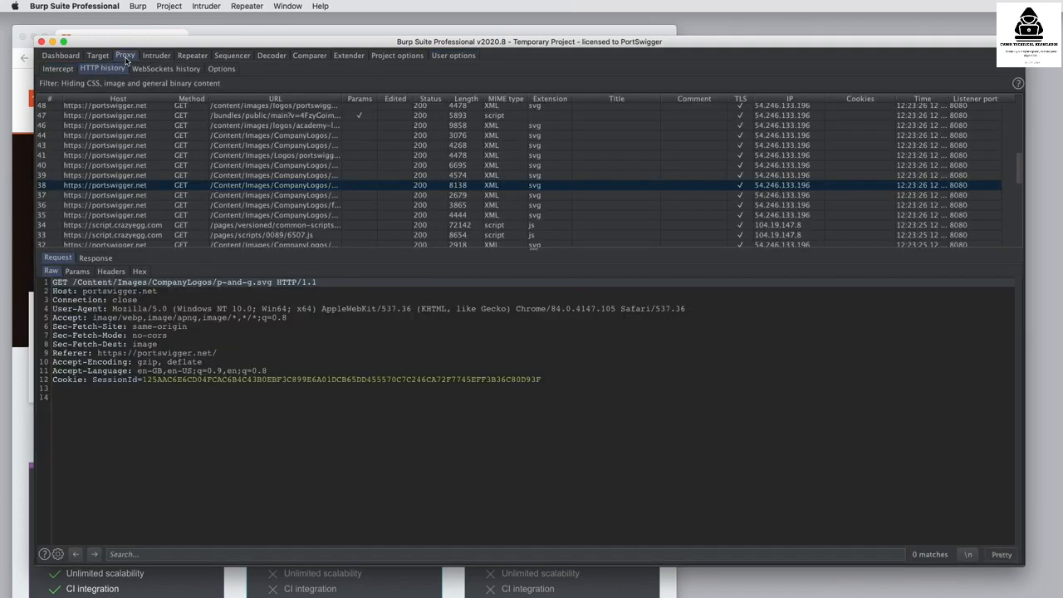
pyautogui.rightClick(373, 293)
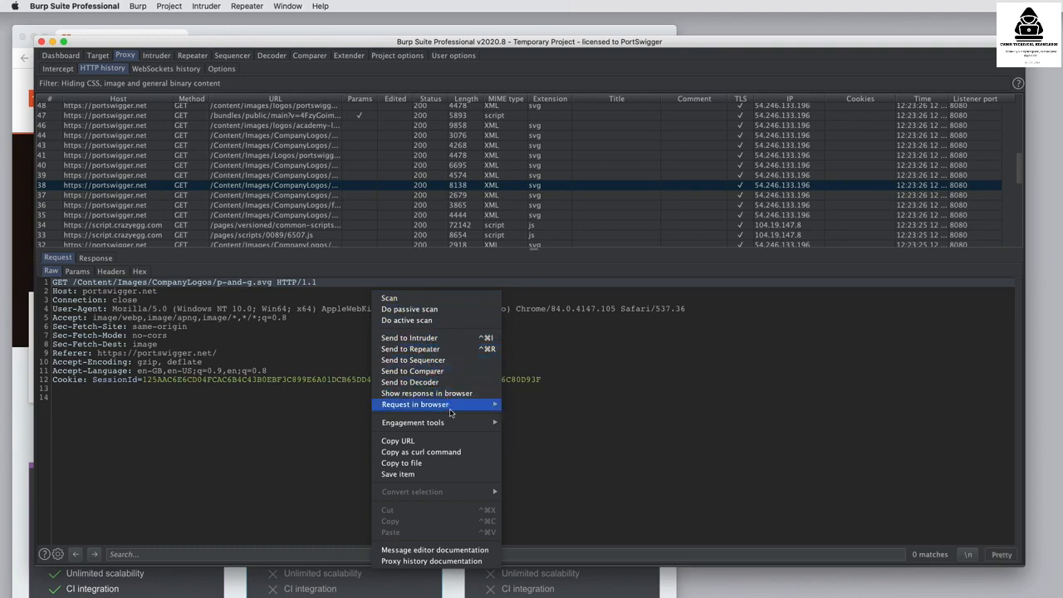
pyautogui.moveTo(463, 425)
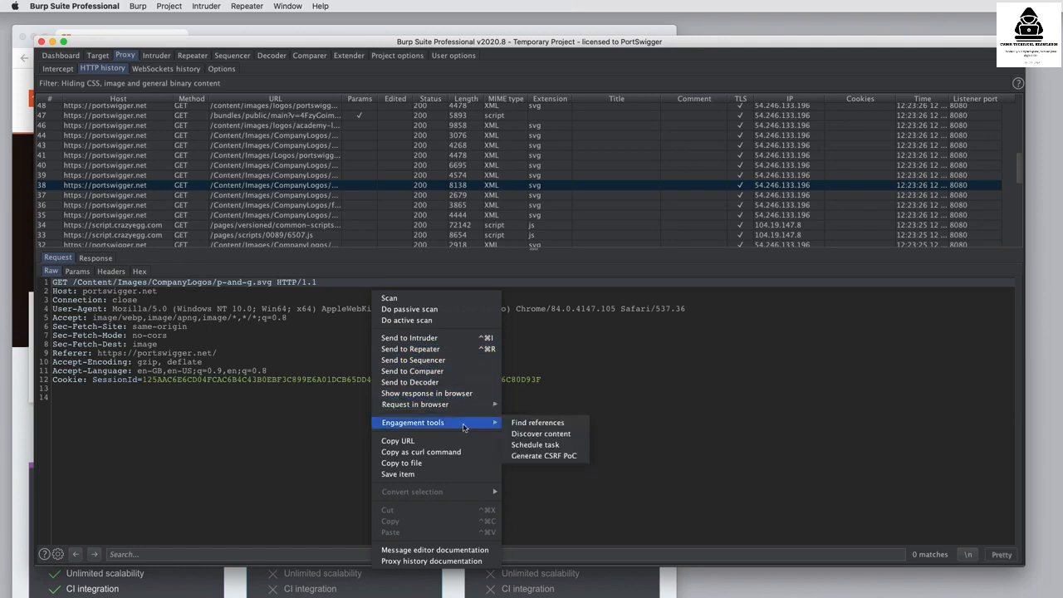
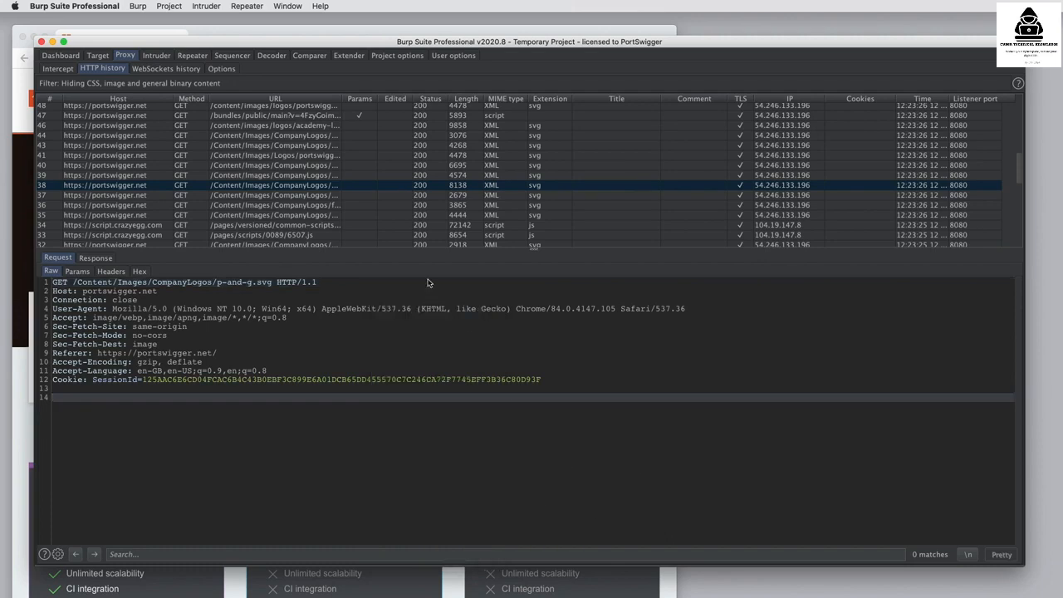
# - View the built-in configurations in the configuration library and close it
pyautogui.click(138, 7)
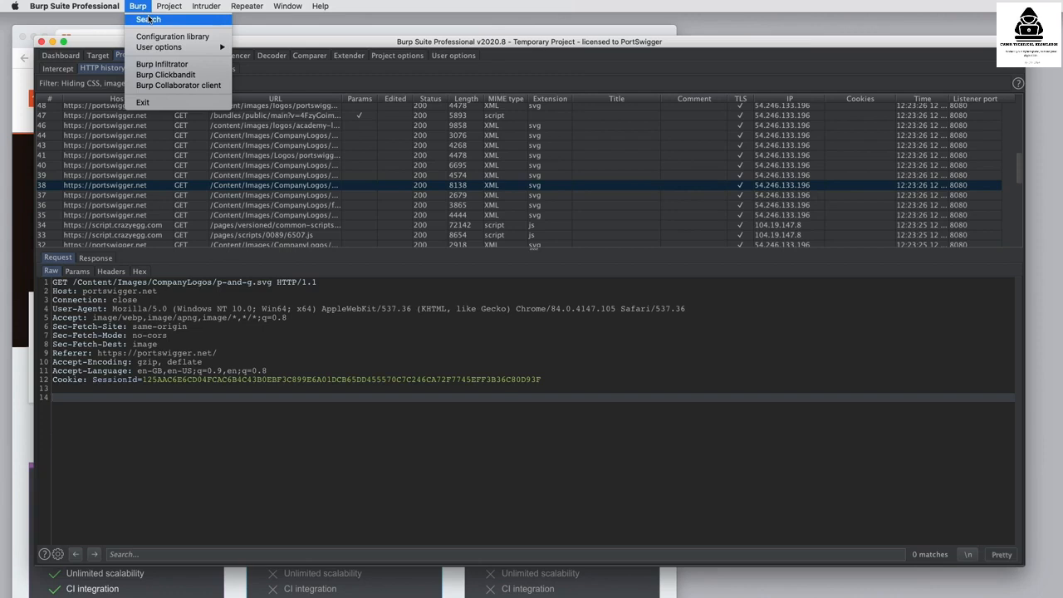
pyautogui.click(166, 37)
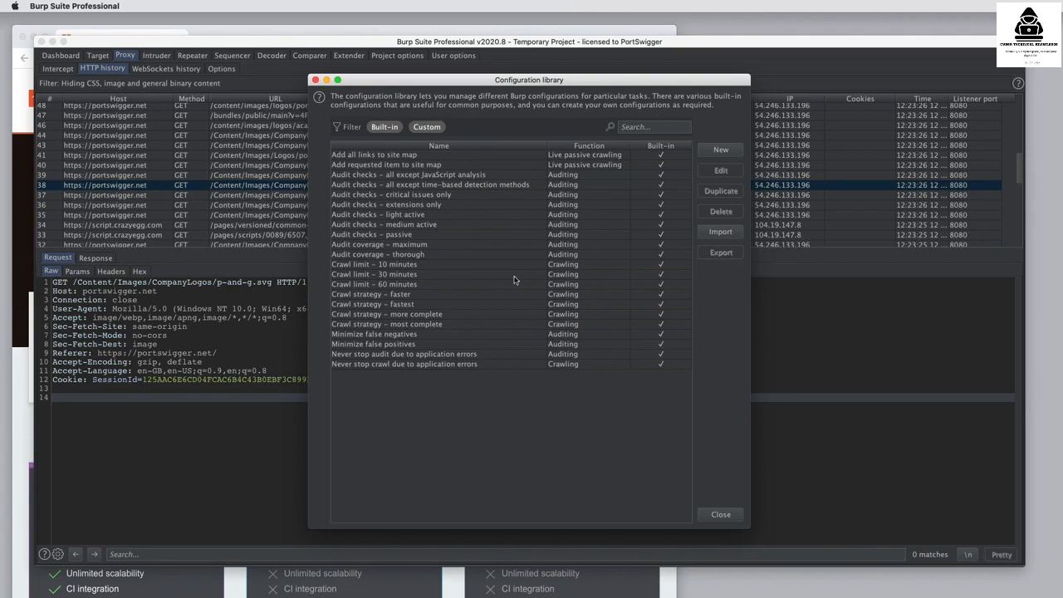
pyautogui.click(316, 80)
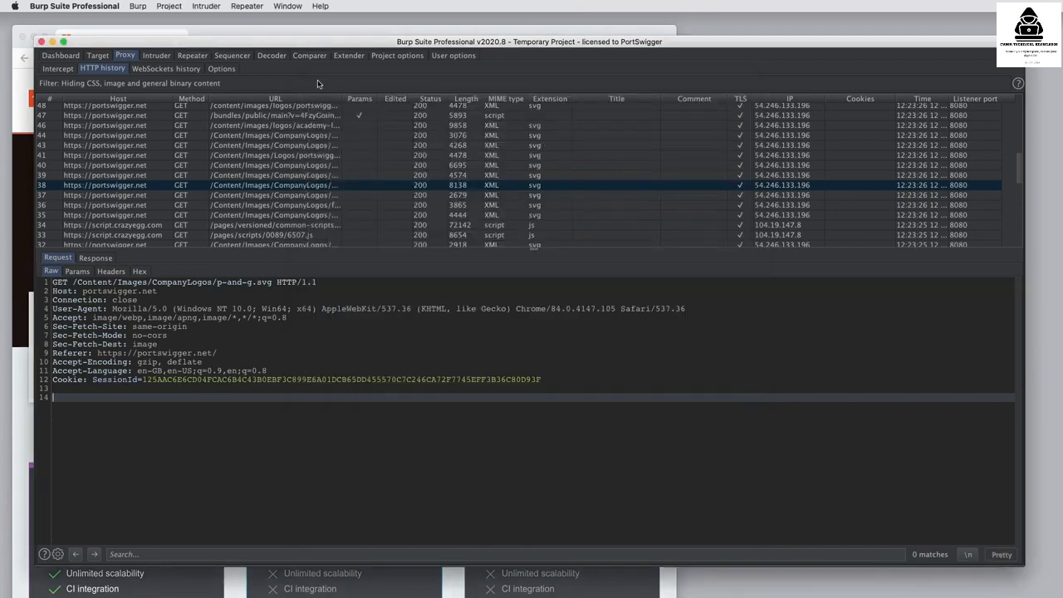
# - View the commands for restoring, loading and saving user options, and look at Burp Infiltrator before closing it
pyautogui.click(139, 7)
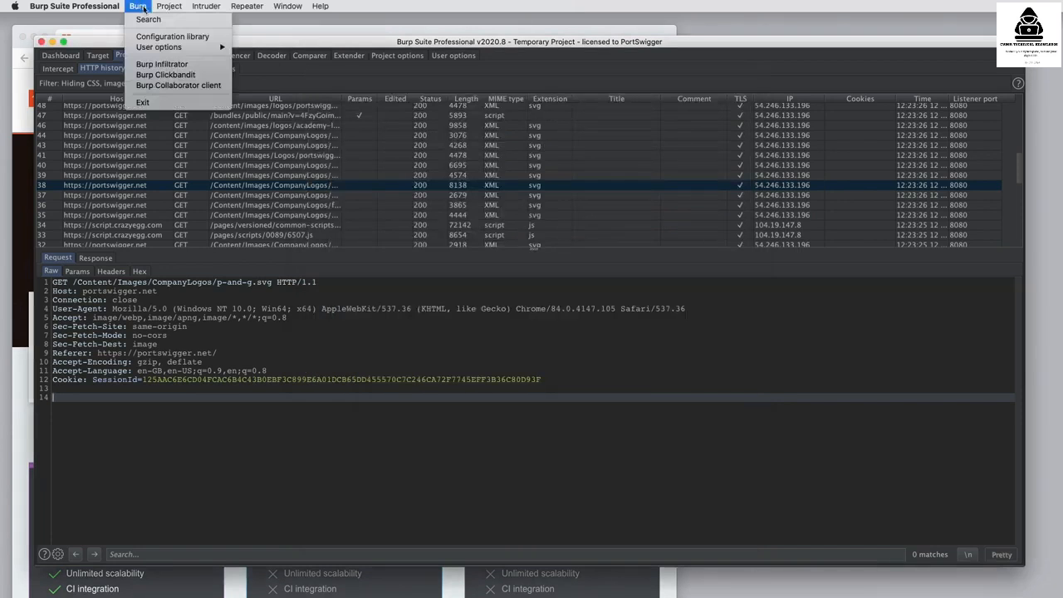
pyautogui.moveTo(208, 47)
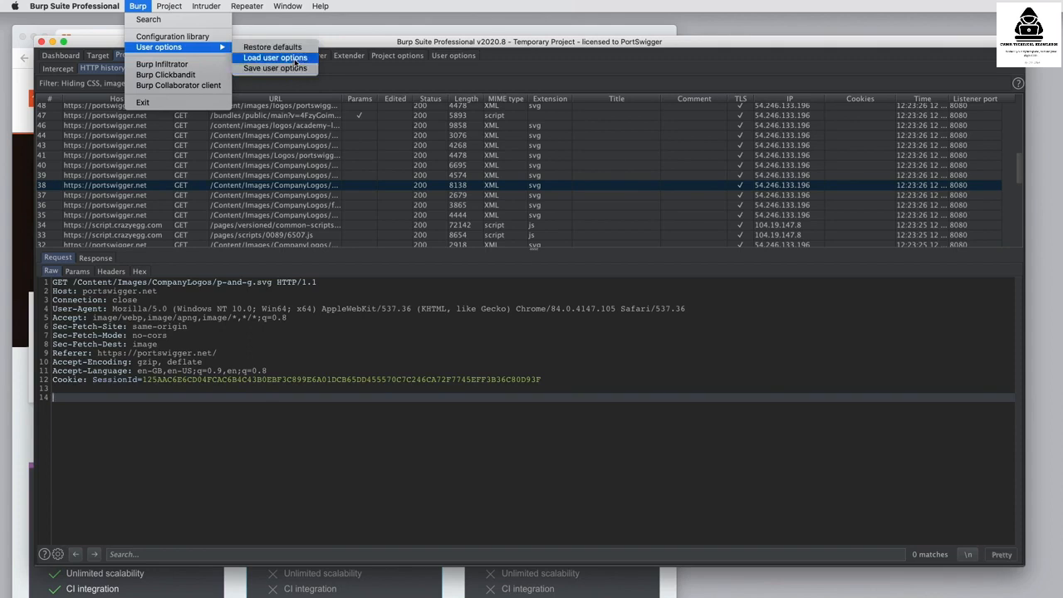
pyautogui.click(200, 64)
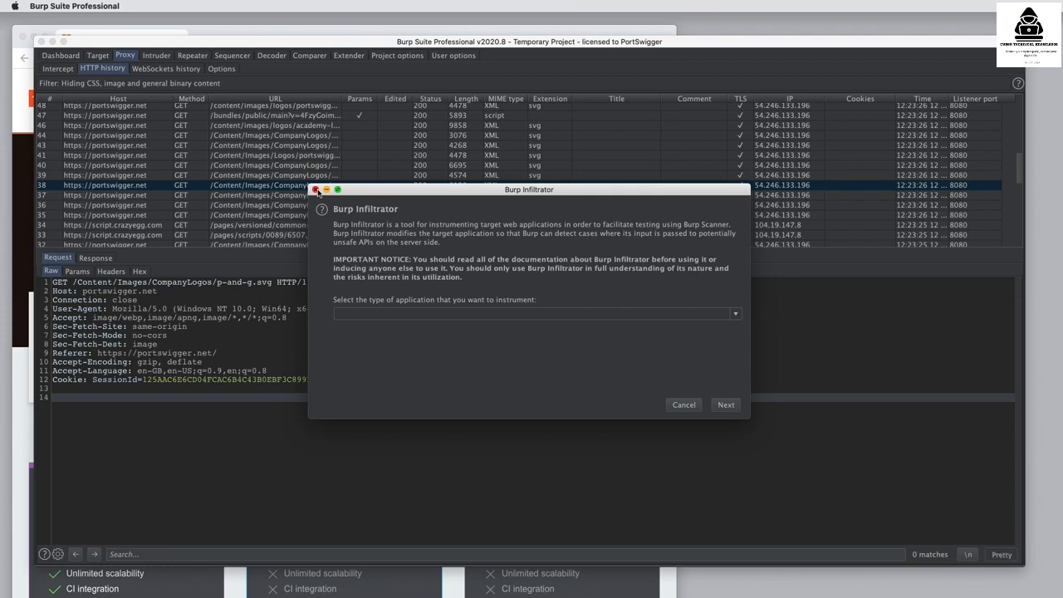
pyautogui.click(315, 189)
# - View the Burp Clickbandit instructions and the Burp Collaborator client, closing each window
pyautogui.click(138, 5)
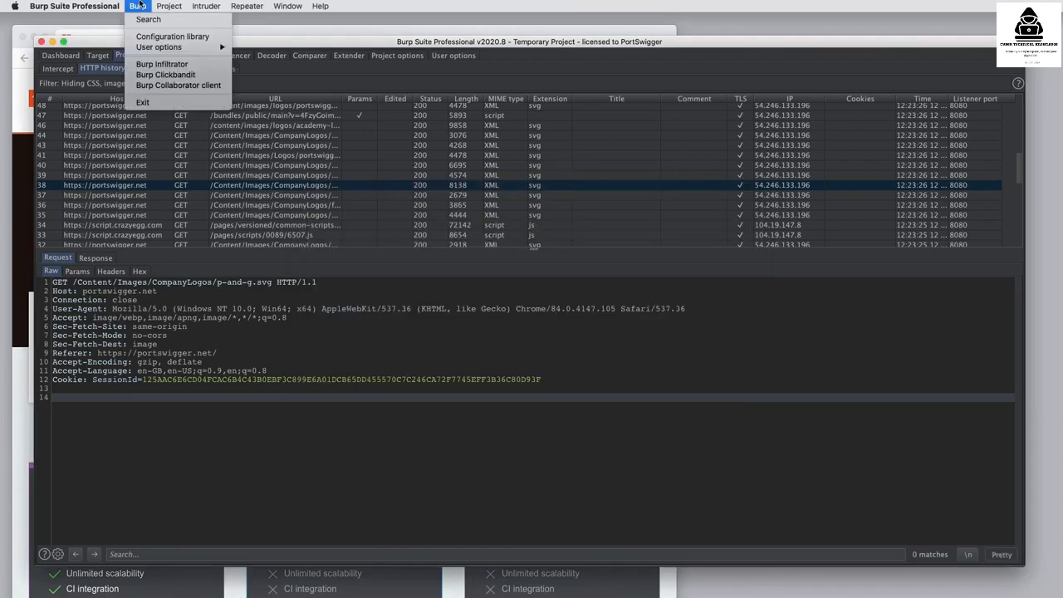
pyautogui.click(184, 77)
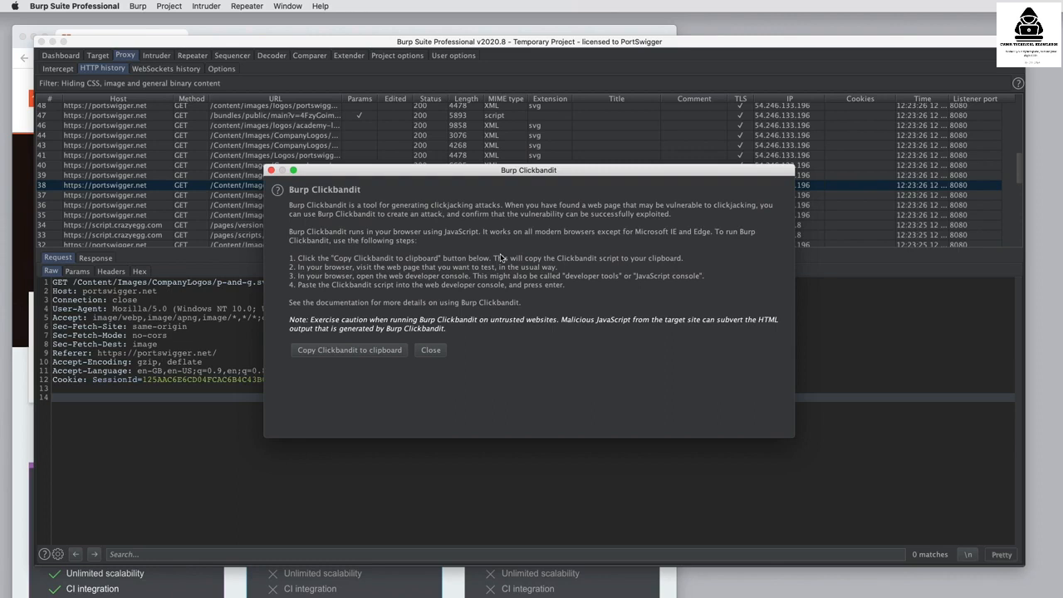
pyautogui.click(271, 171)
pyautogui.click(138, 7)
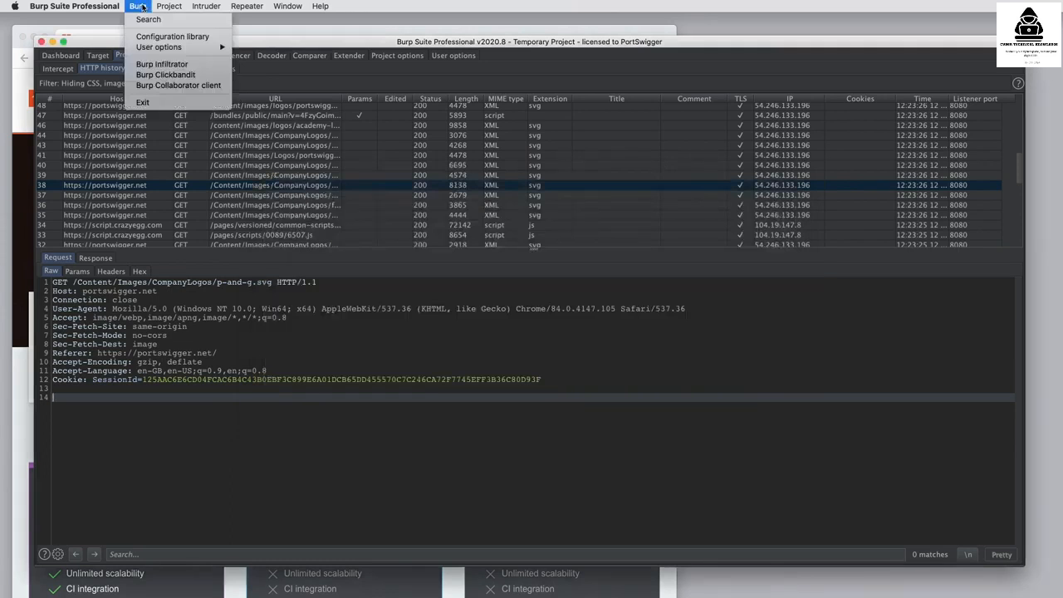
pyautogui.click(193, 86)
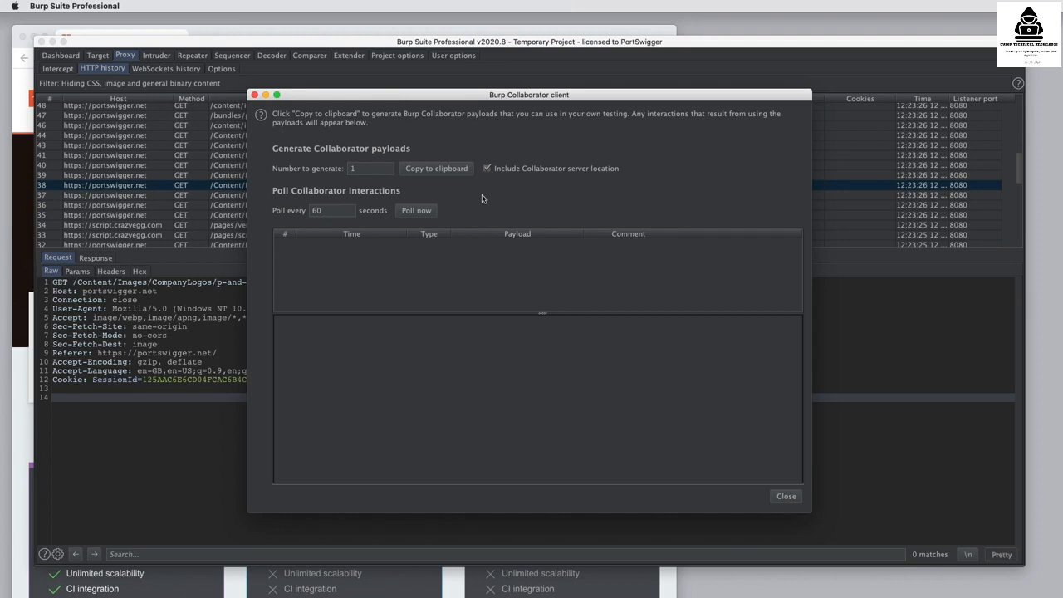
pyautogui.click(254, 95)
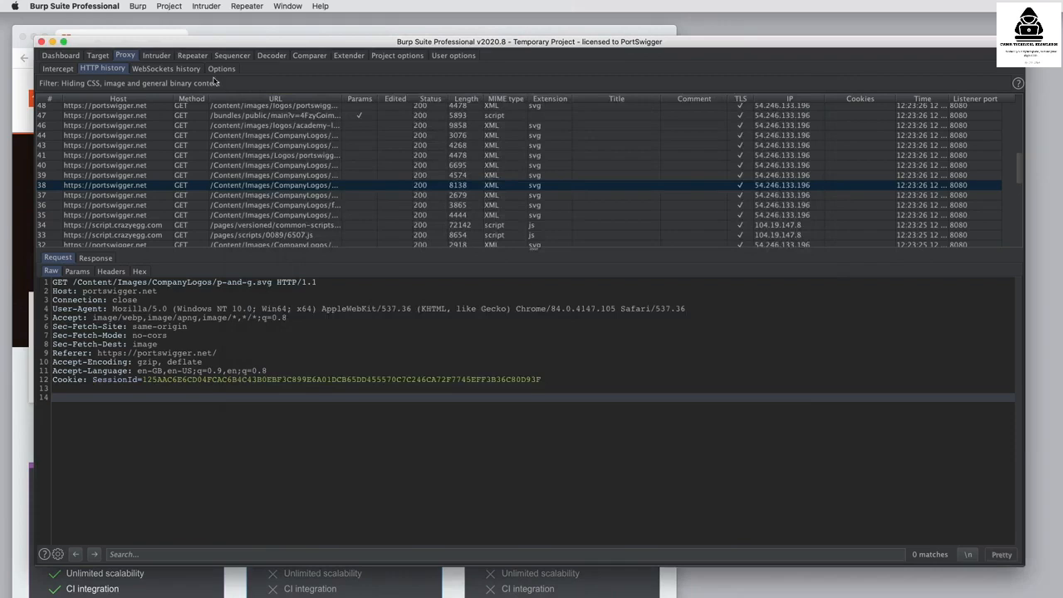
# - Review the commands for managing the project and its options, and the Intruder and Repeater commands
pyautogui.click(166, 7)
pyautogui.moveTo(191, 20)
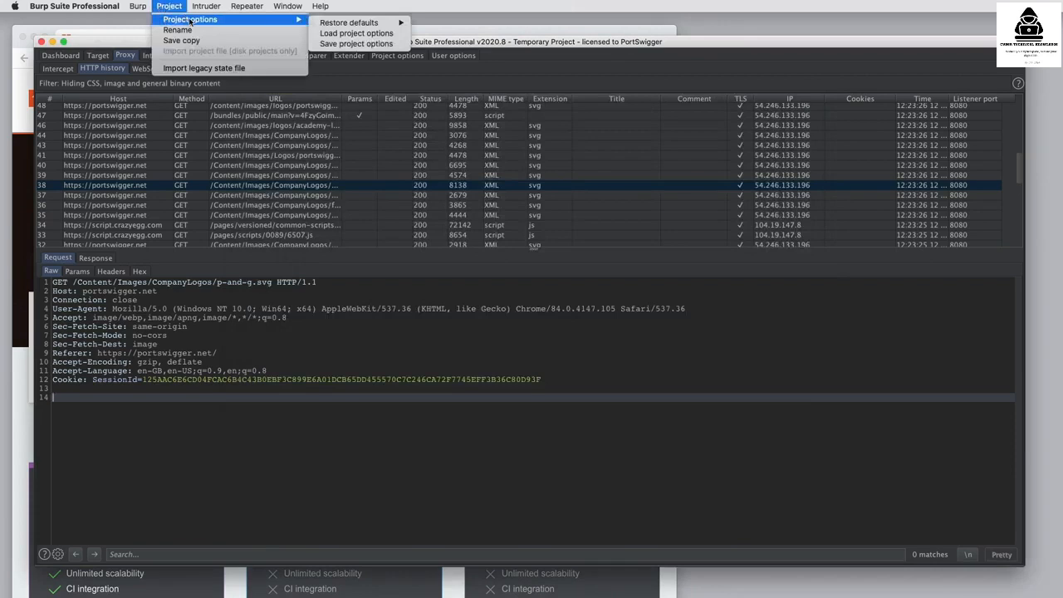
pyautogui.moveTo(331, 25)
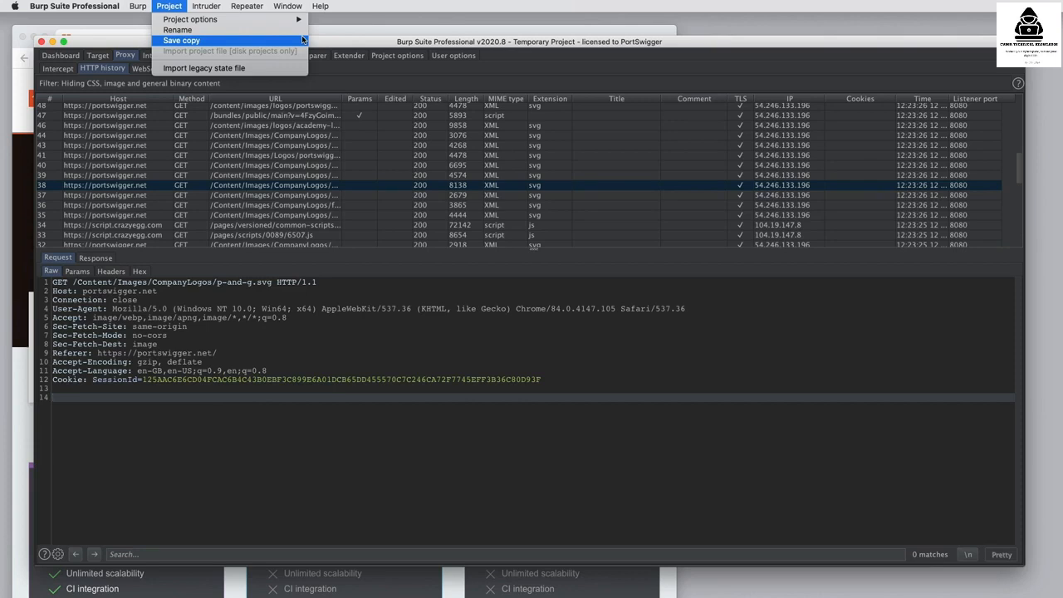
pyautogui.moveTo(214, 7)
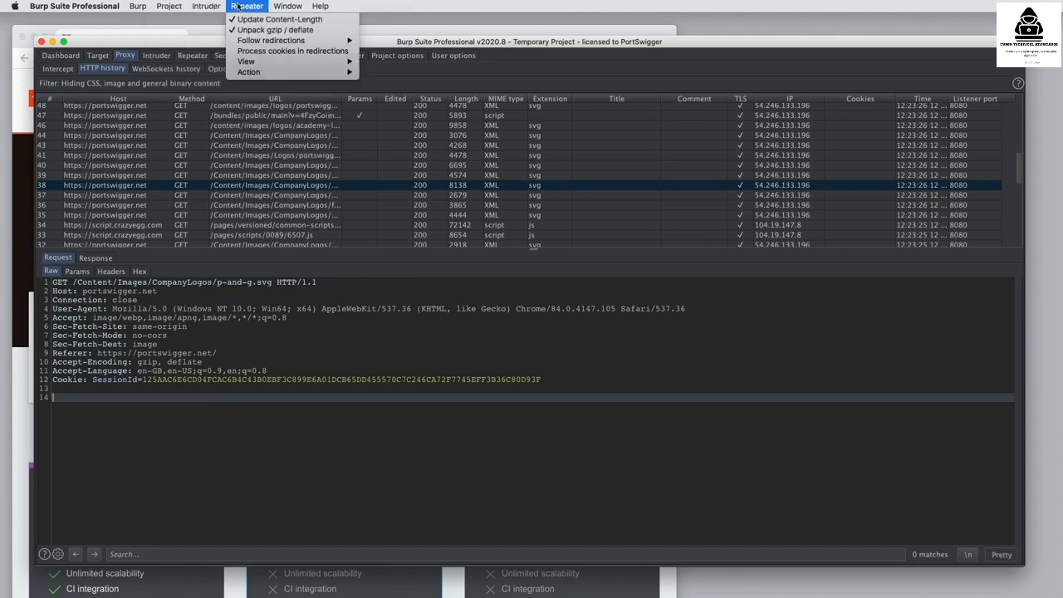
# - Detach the Proxy tool into its own window and return it to the main window
pyautogui.moveTo(282, 8)
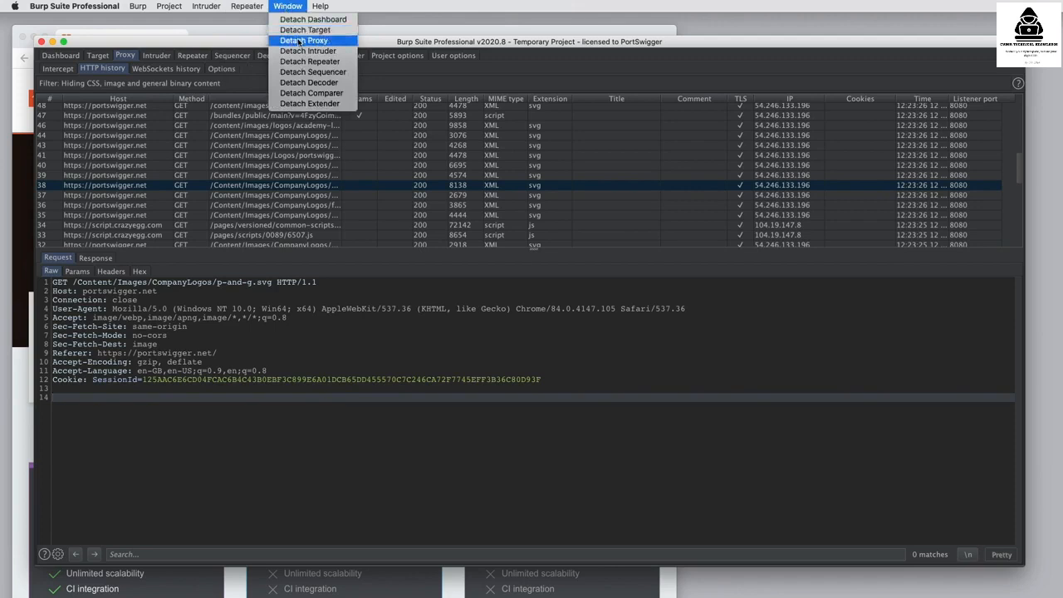
pyautogui.click(303, 39)
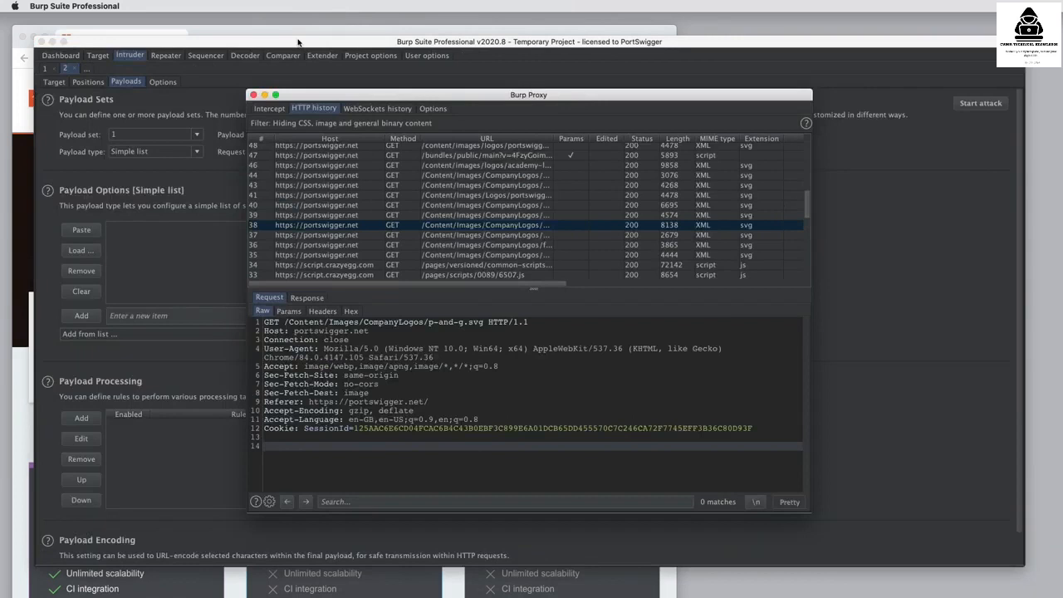
pyautogui.click(254, 95)
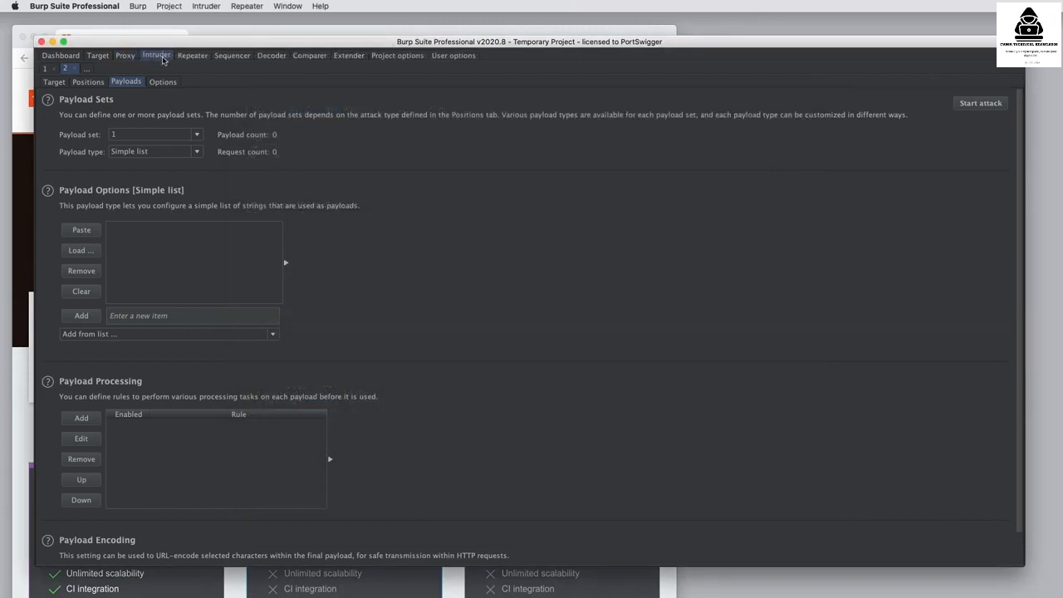
# - Reorder the tools so that Intruder sits between Sequencer and Decoder
pyautogui.moveTo(158, 58); pyautogui.dragTo(247, 58)
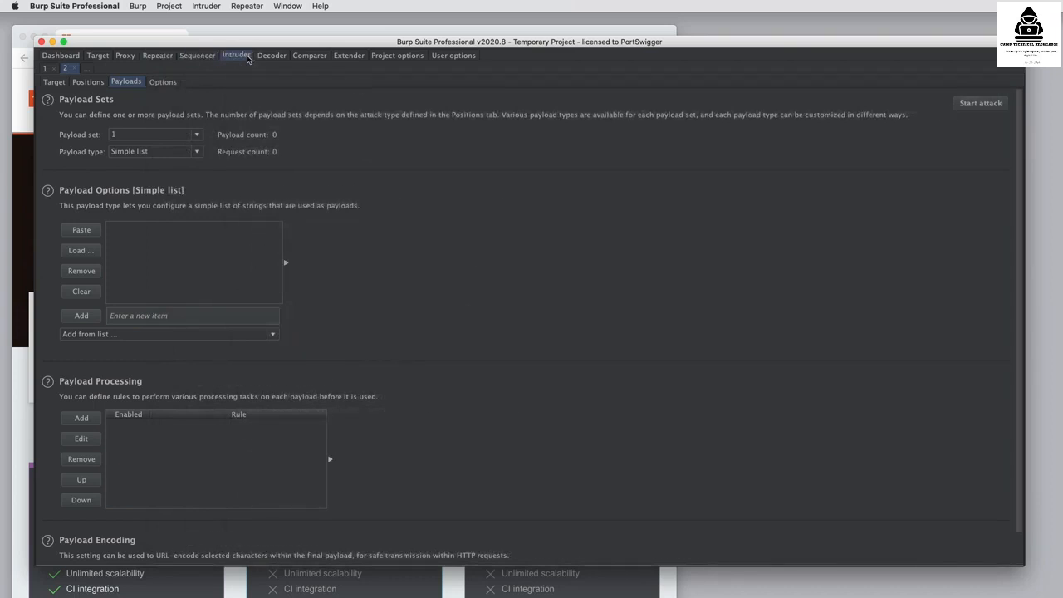
# - View the available help resources, including documentation, support, diagnostics, license and update commands
pyautogui.click(320, 6)
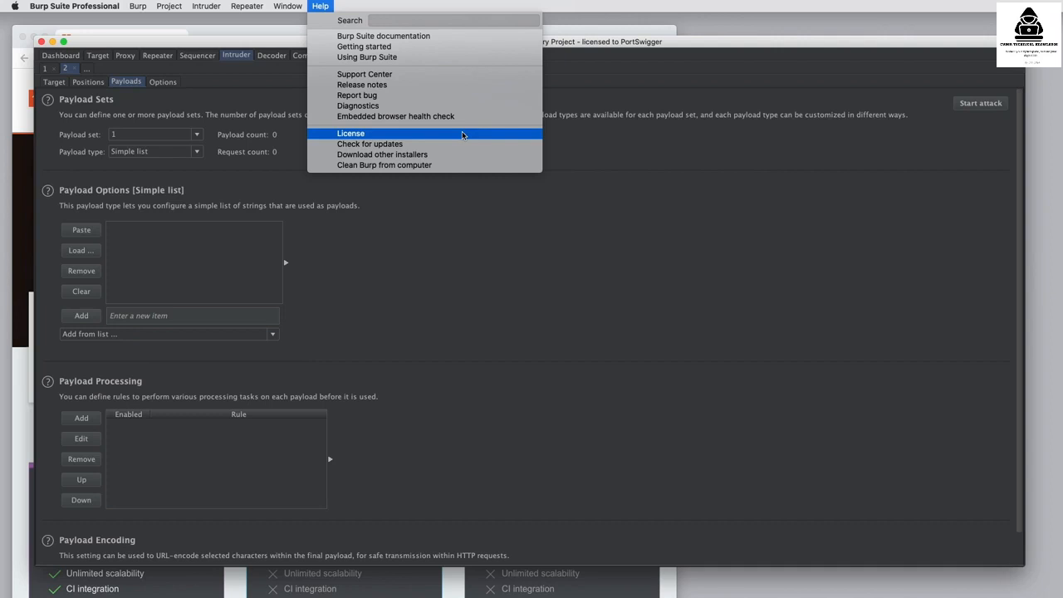
pyautogui.click(522, 235)
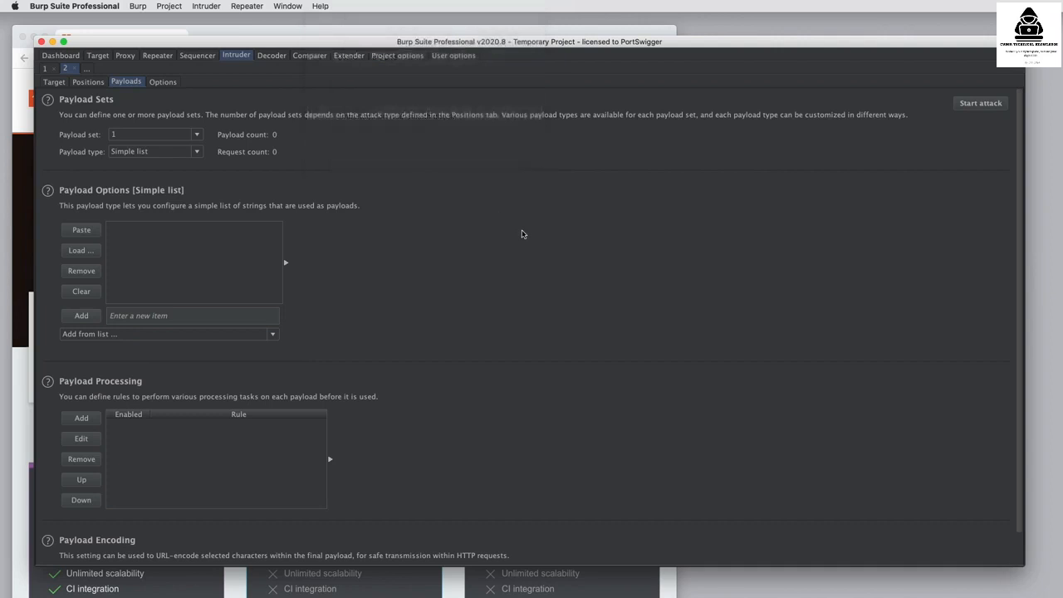
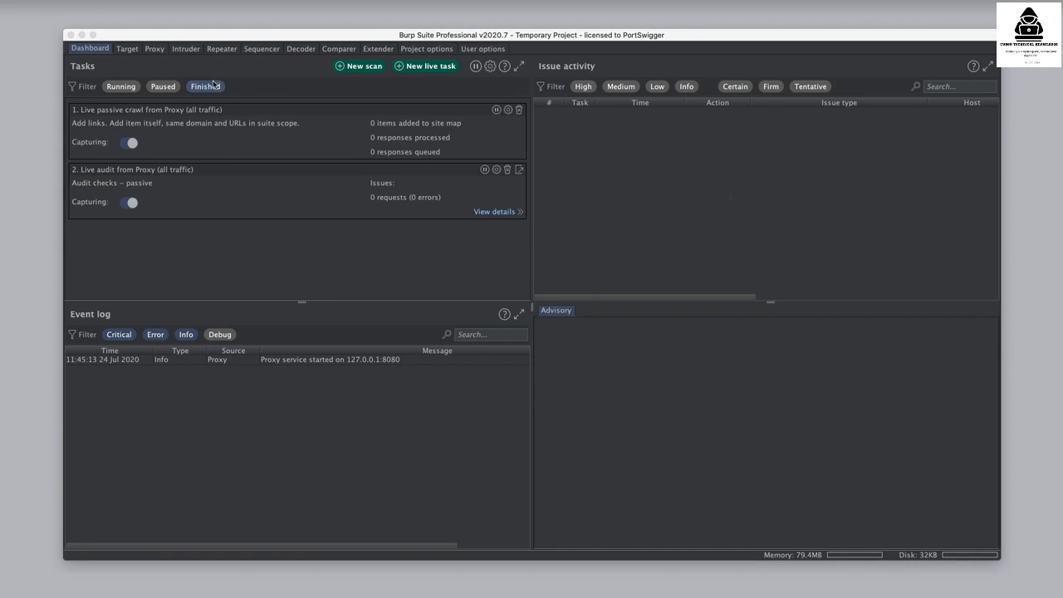
# - Tour the Proxy tool's HTTP history, WebSockets history and options, and return to the Intercept view
pyautogui.click(156, 49)
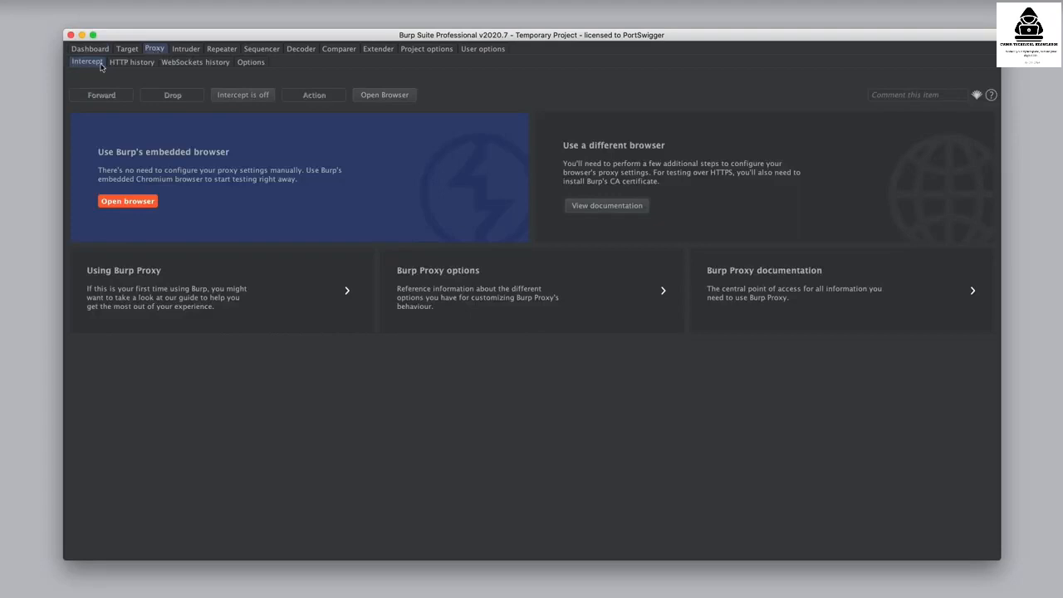
pyautogui.click(136, 65)
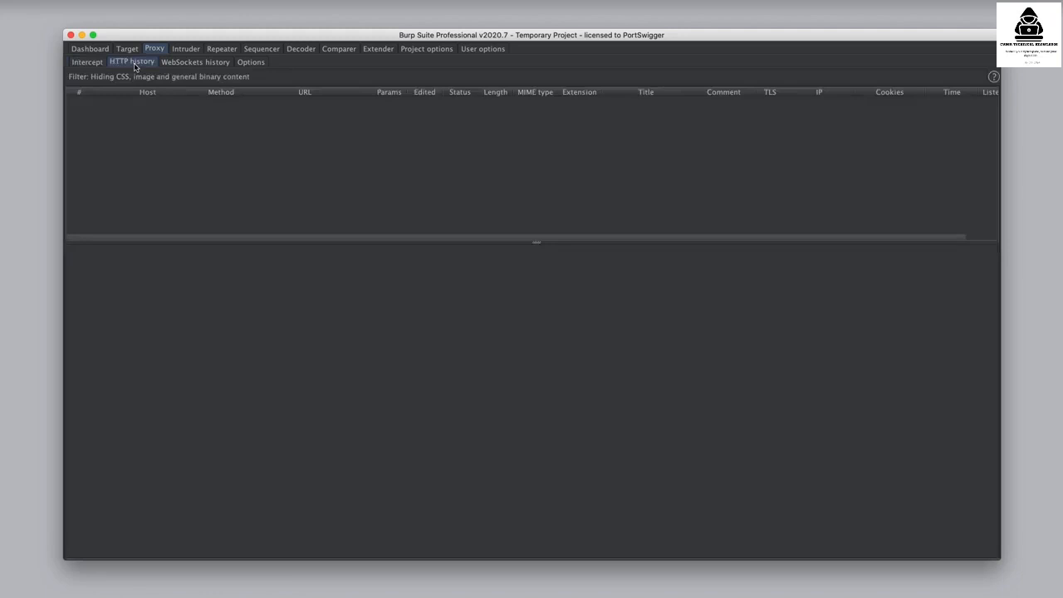
pyautogui.click(171, 65)
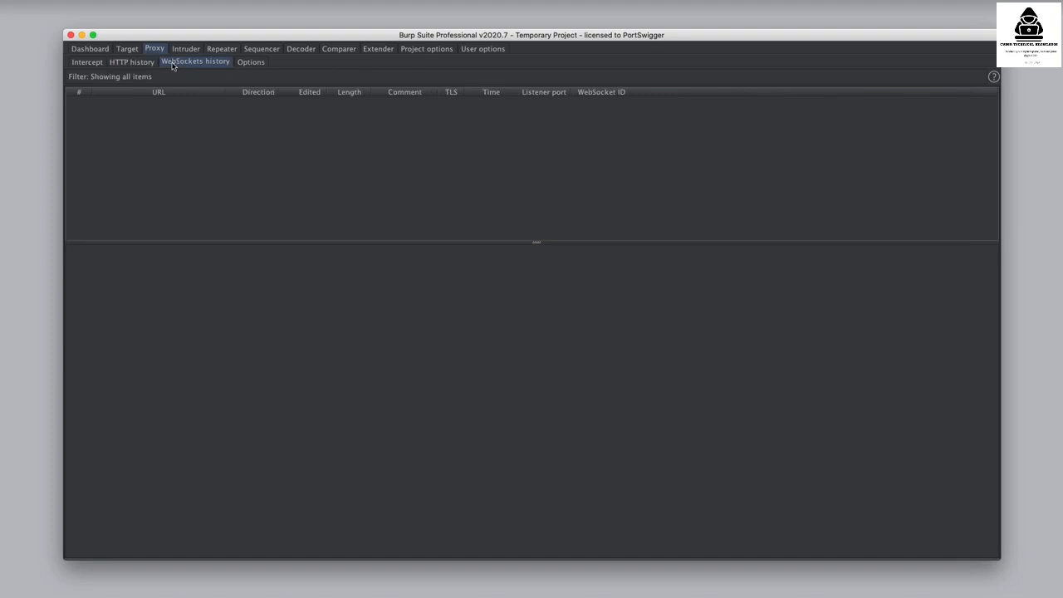
pyautogui.click(258, 64)
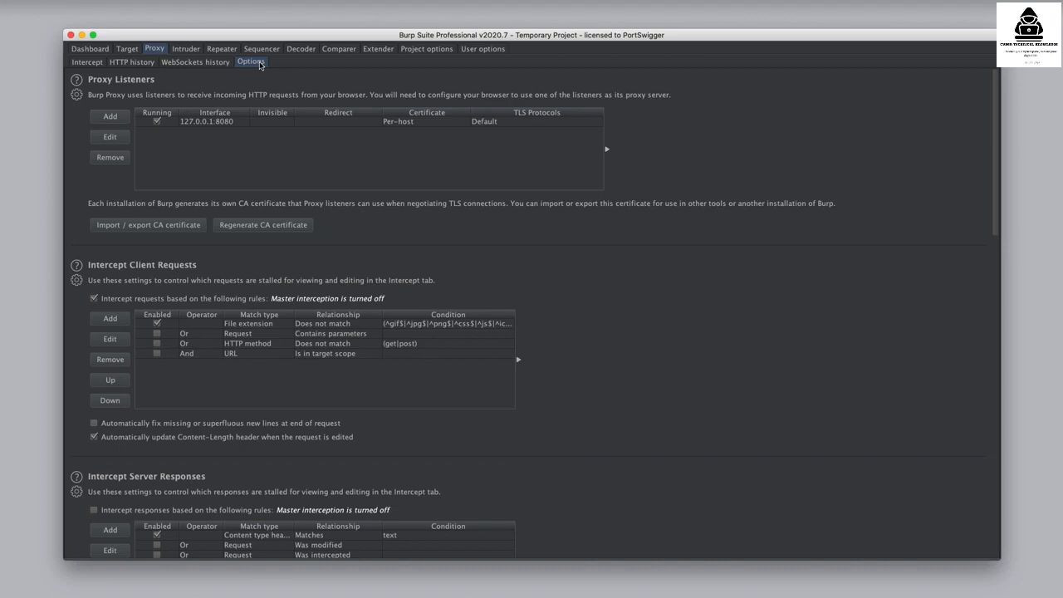
pyautogui.click(88, 63)
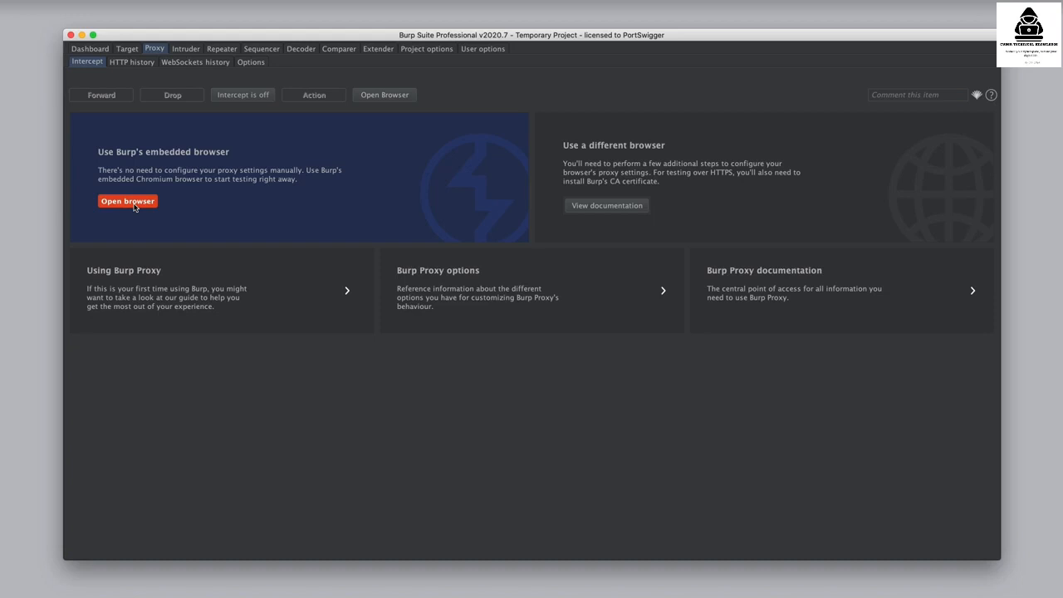
# - Open Burp's embedded browser, load portswigger.net, and bring the intercepted request into view in Burp
pyautogui.click(133, 204)
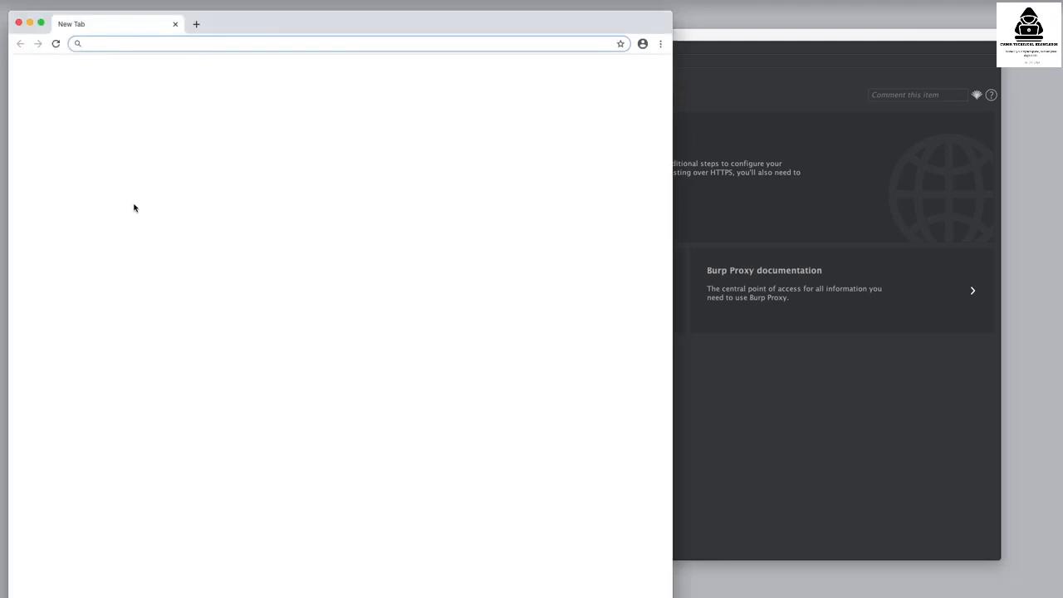
pyautogui.write('portswi')
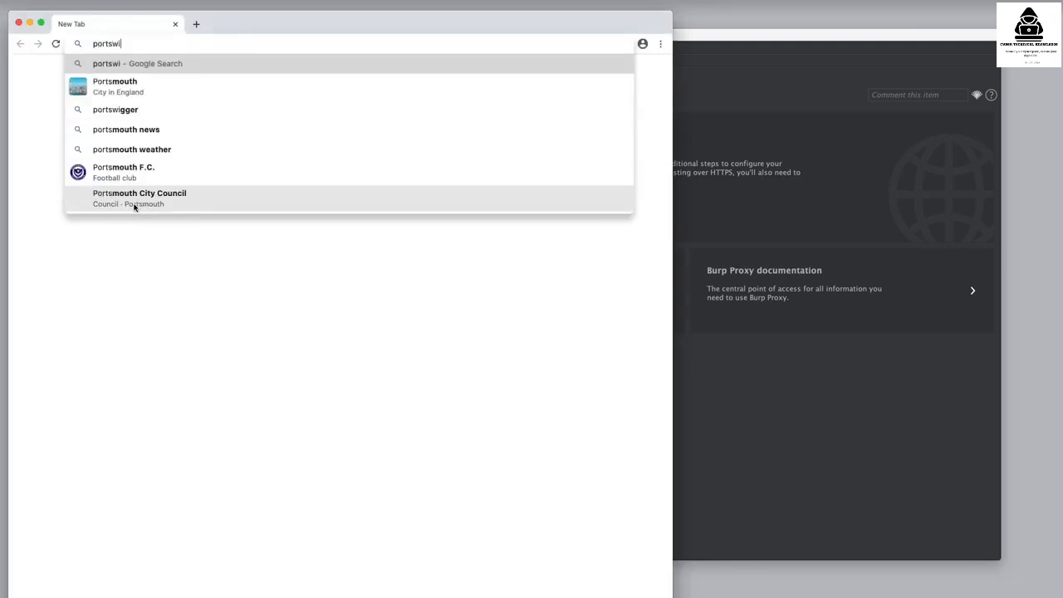
pyautogui.write('gger.ne')
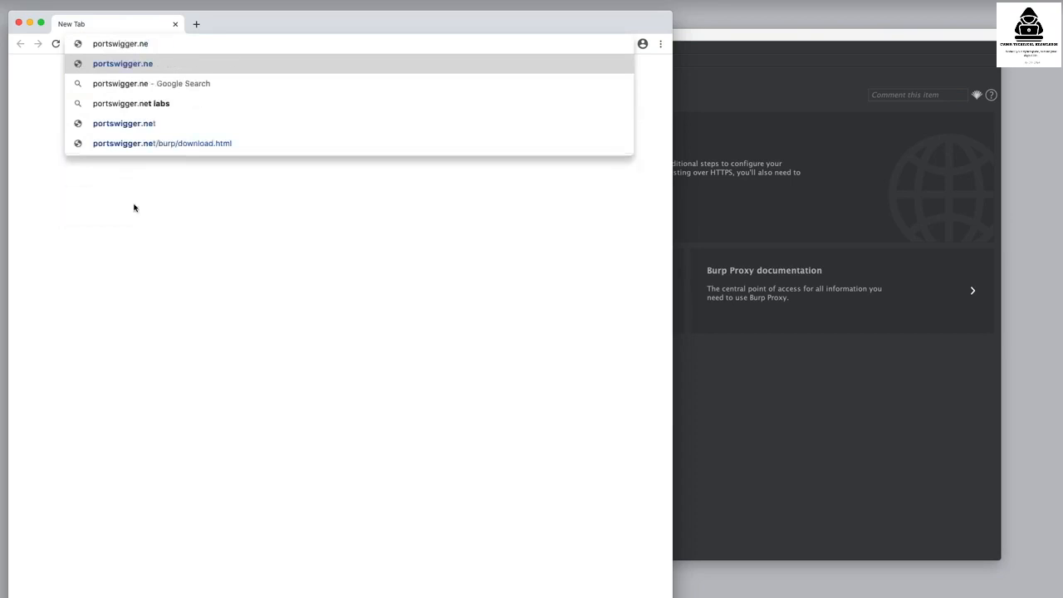
pyautogui.write('t')
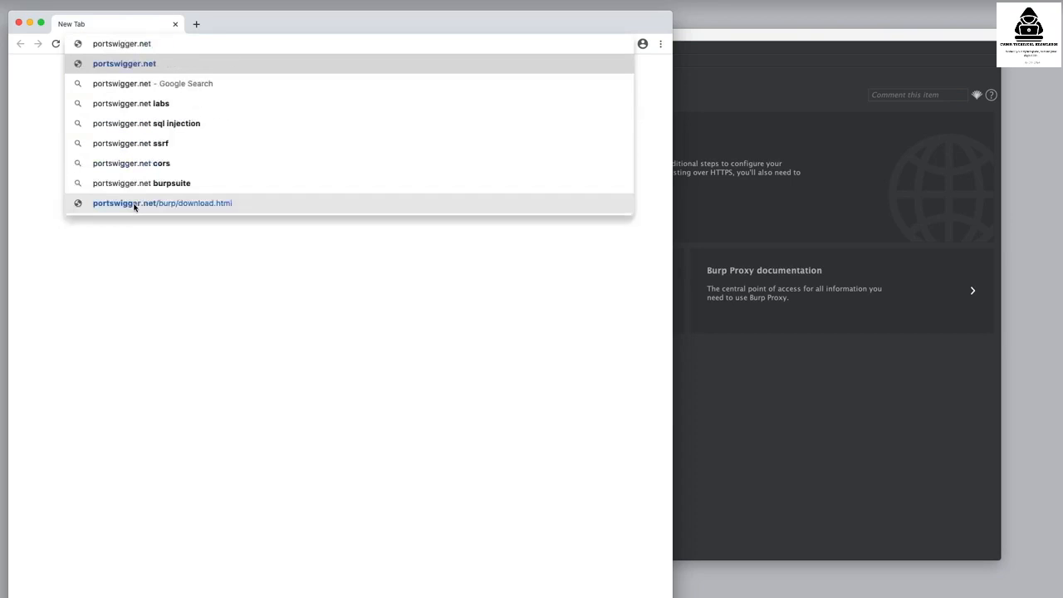
pyautogui.press('Return')
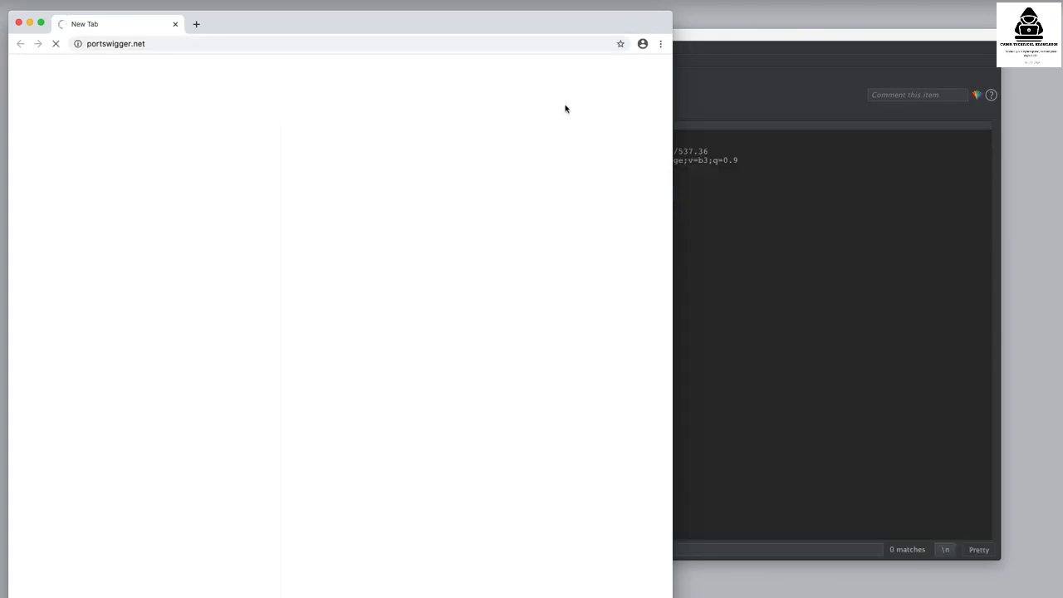
pyautogui.click(689, 60)
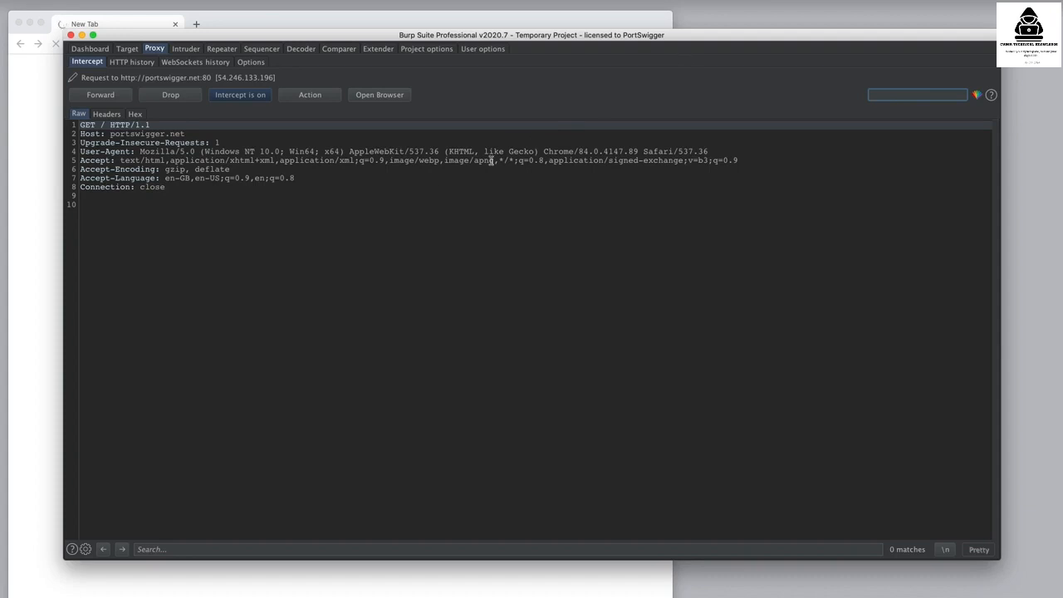
# - Insert "ccc" after the path in the intercepted request's first line and remove it again
pyautogui.click(105, 124)
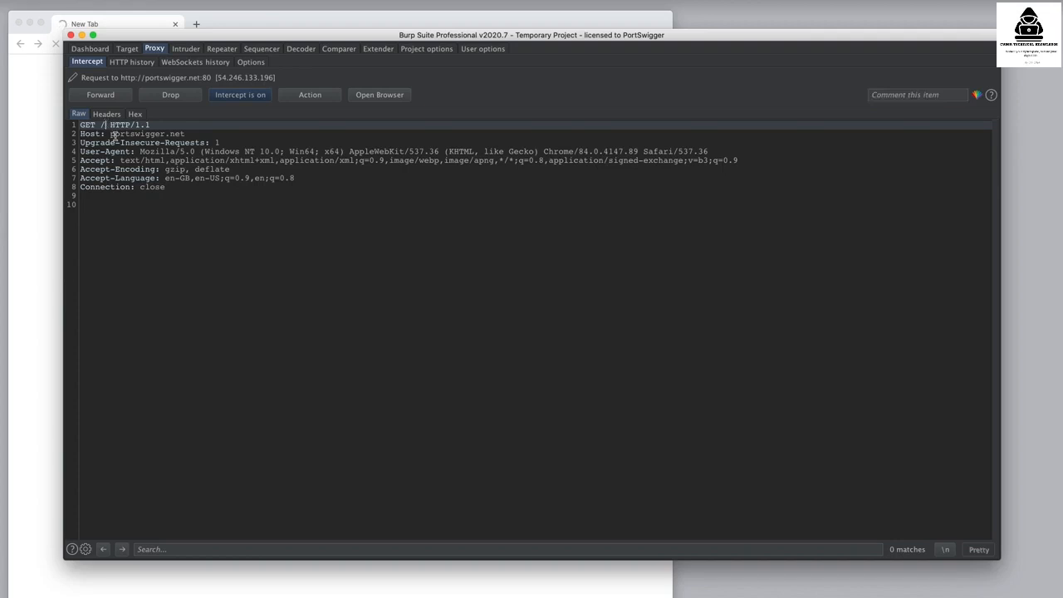
pyautogui.write('ccc')
pyautogui.press('BackSpace')
pyautogui.press('BackSpace')
pyautogui.press('BackSpace')
# - View the actions available for the intercepted portswigger.net request
pyautogui.click(330, 100)
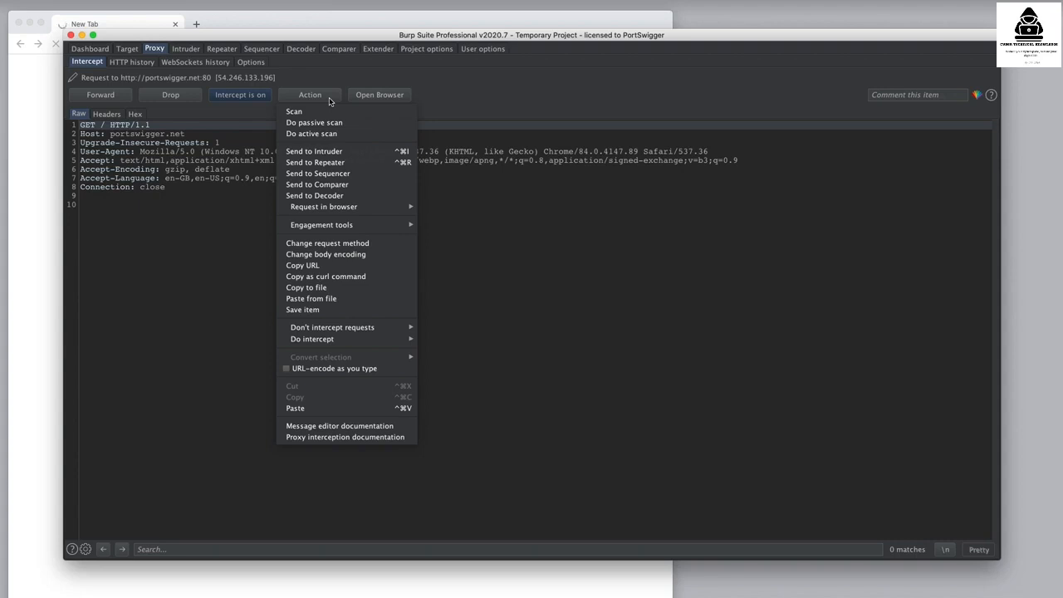
pyautogui.click(246, 221)
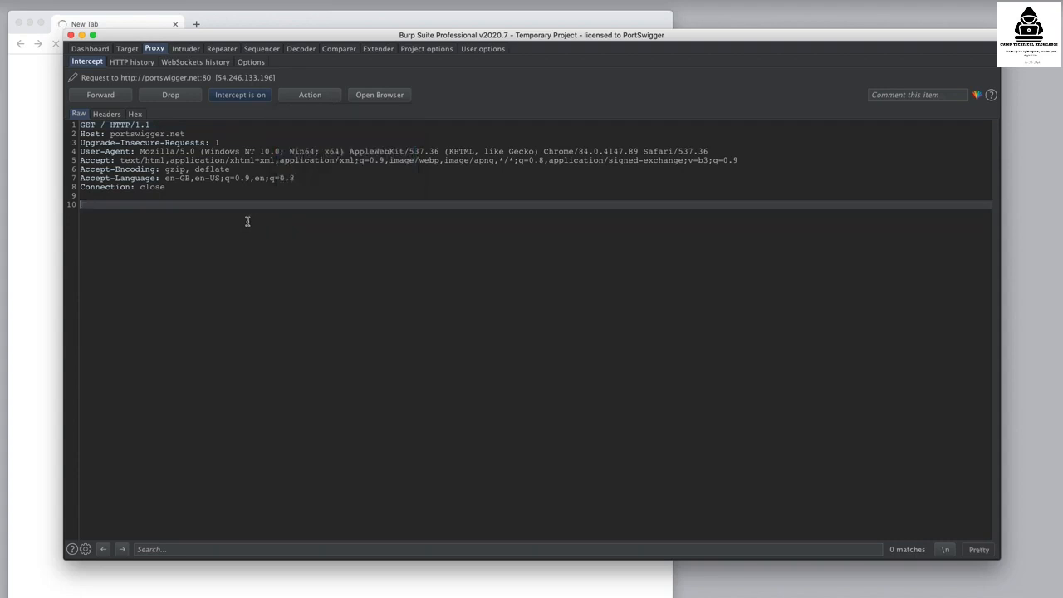
# - Forward the intercepted requests one after another and check the PortSwigger page in the embedded browser
pyautogui.click(116, 97)
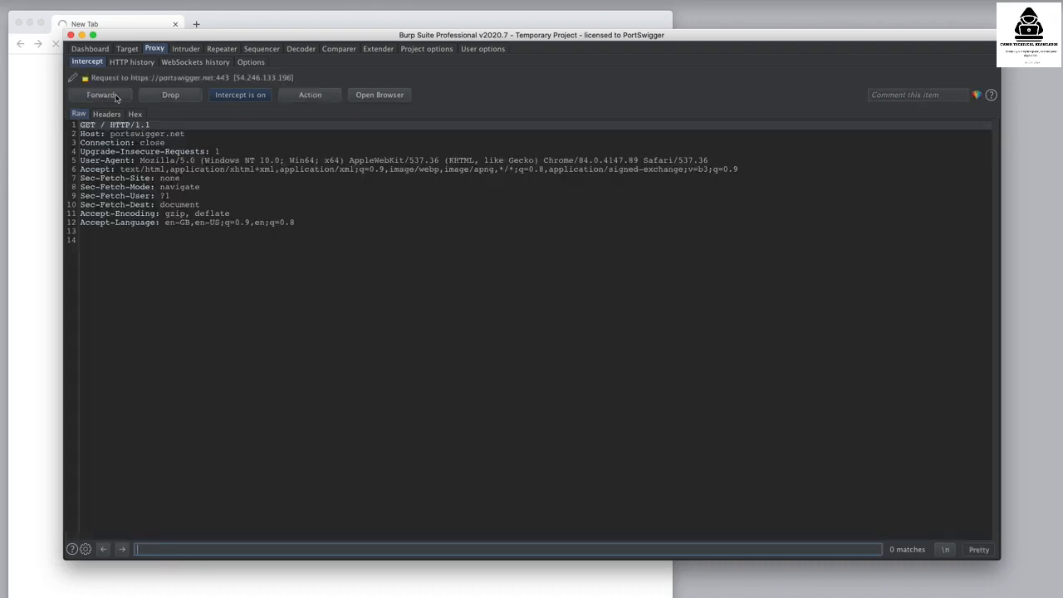
pyautogui.click(116, 97)
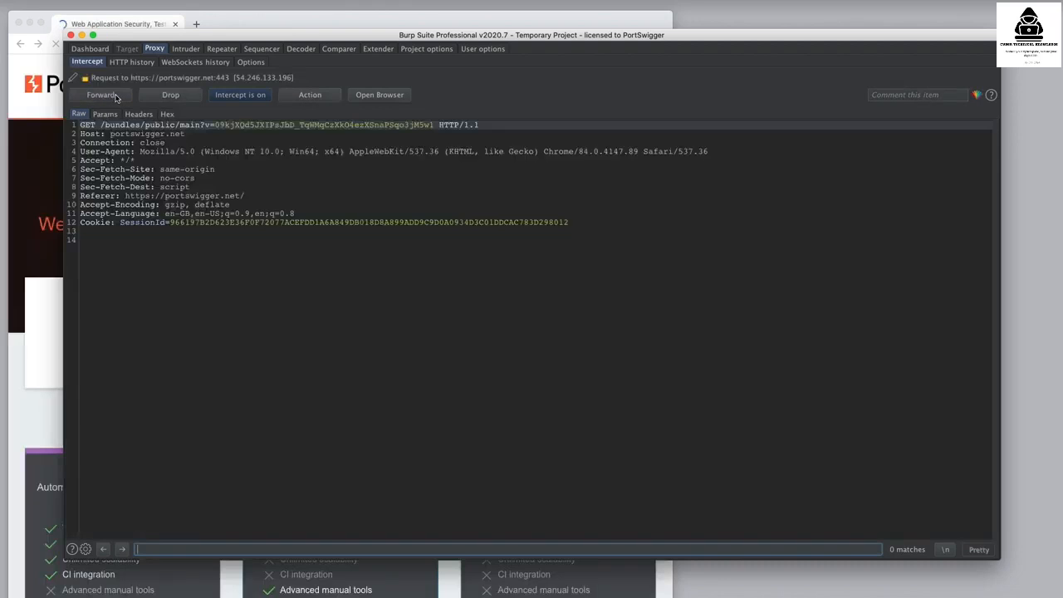
pyautogui.click(116, 96)
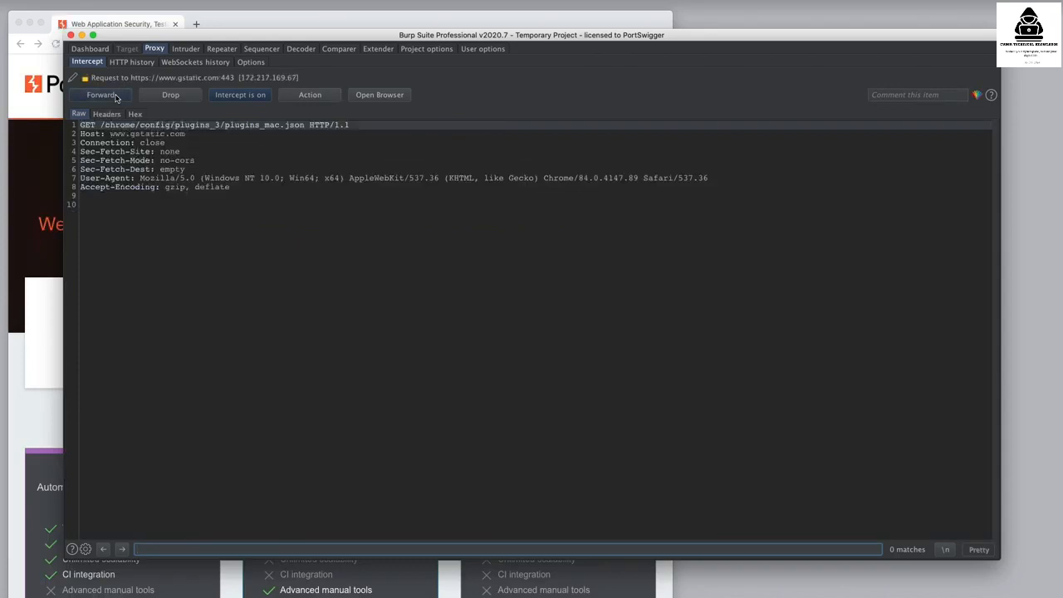
pyautogui.click(116, 96)
pyautogui.click(117, 96)
pyautogui.click(116, 96)
pyautogui.click(117, 96)
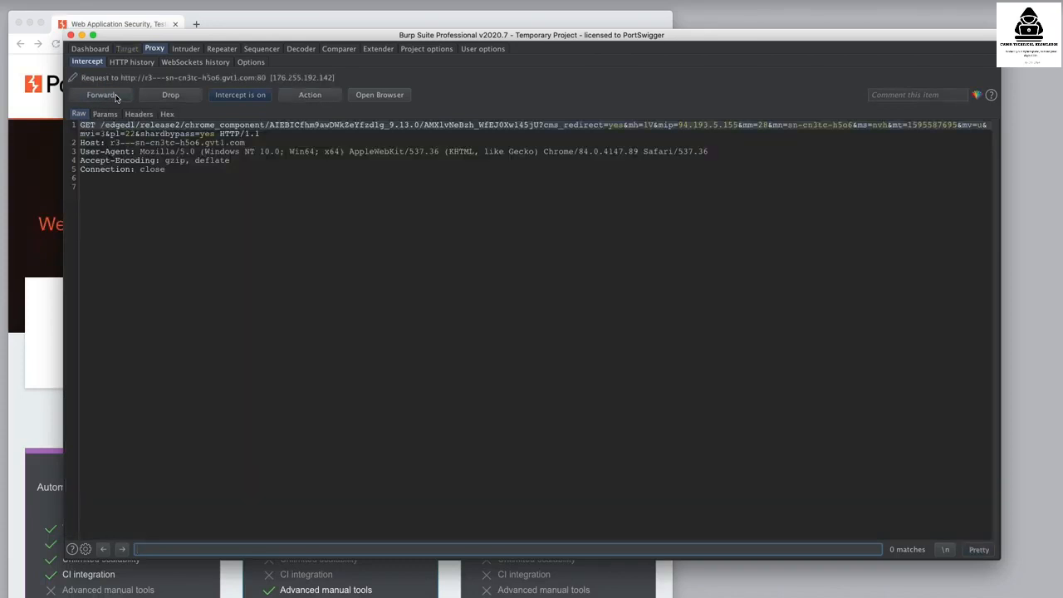
pyautogui.click(116, 97)
pyautogui.click(116, 97)
pyautogui.click(117, 96)
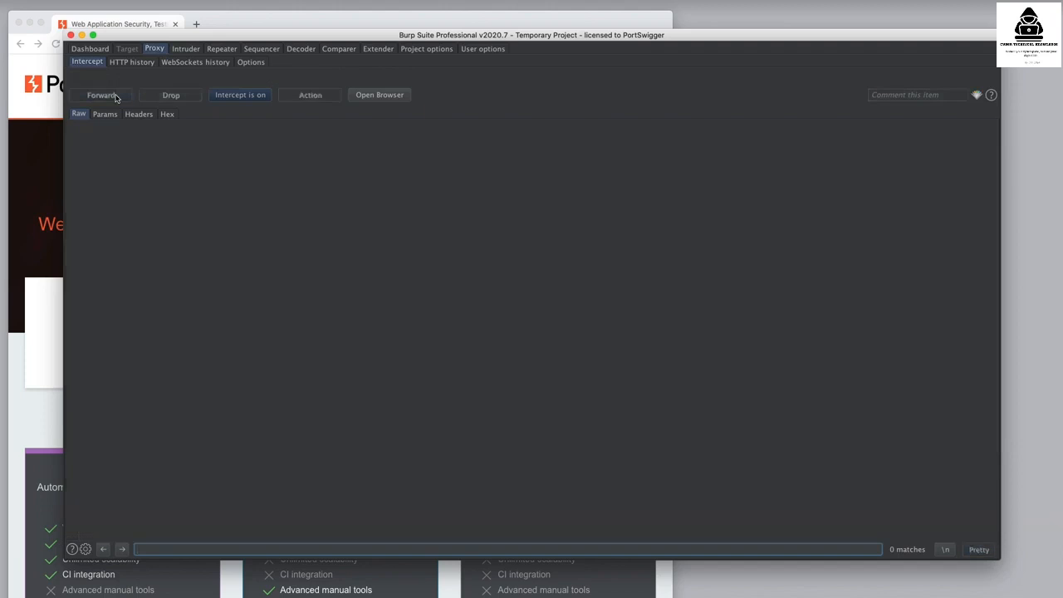
pyautogui.click(116, 96)
pyautogui.click(117, 97)
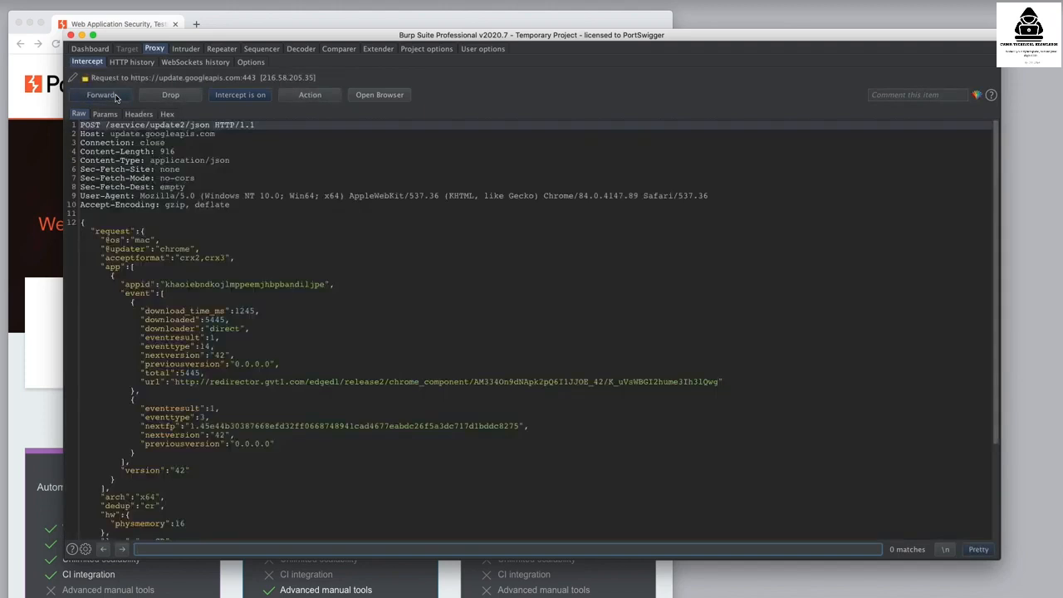
pyautogui.click(116, 97)
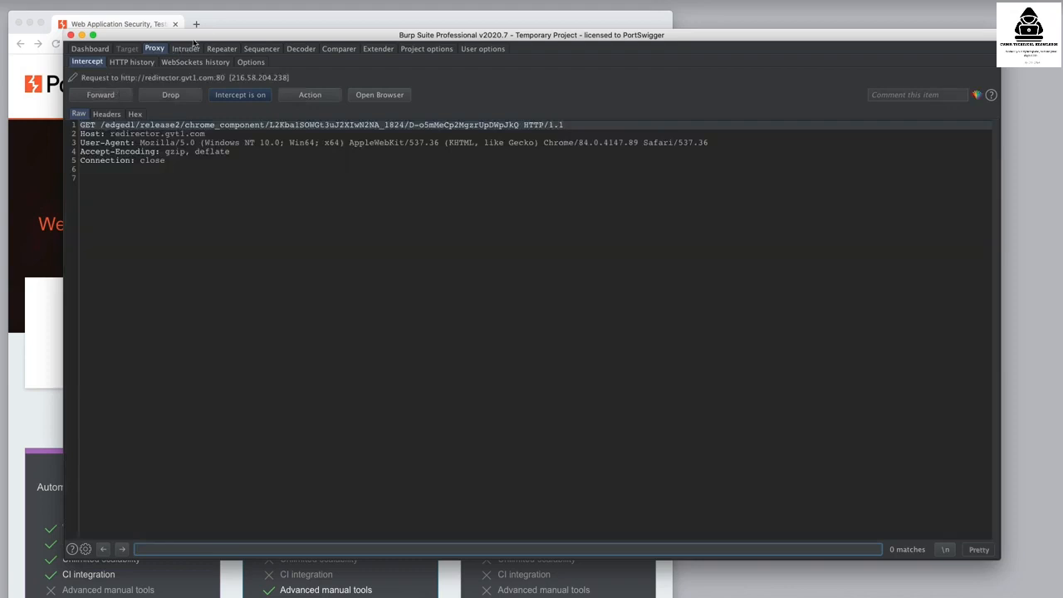
pyautogui.click(217, 20)
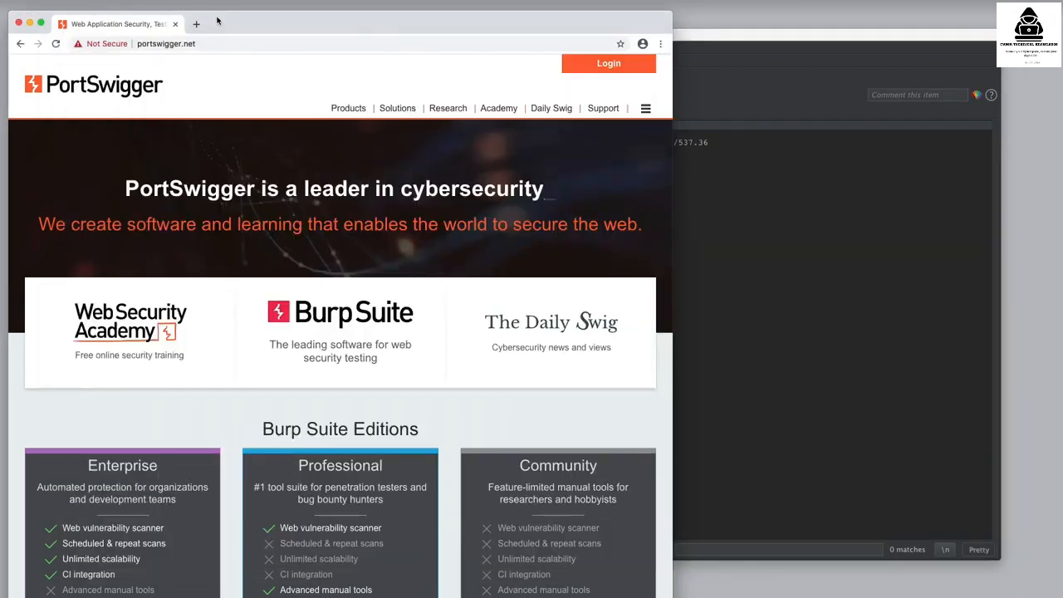
# - Return to Burp and forward the remaining intercepted requests
pyautogui.click(729, 102)
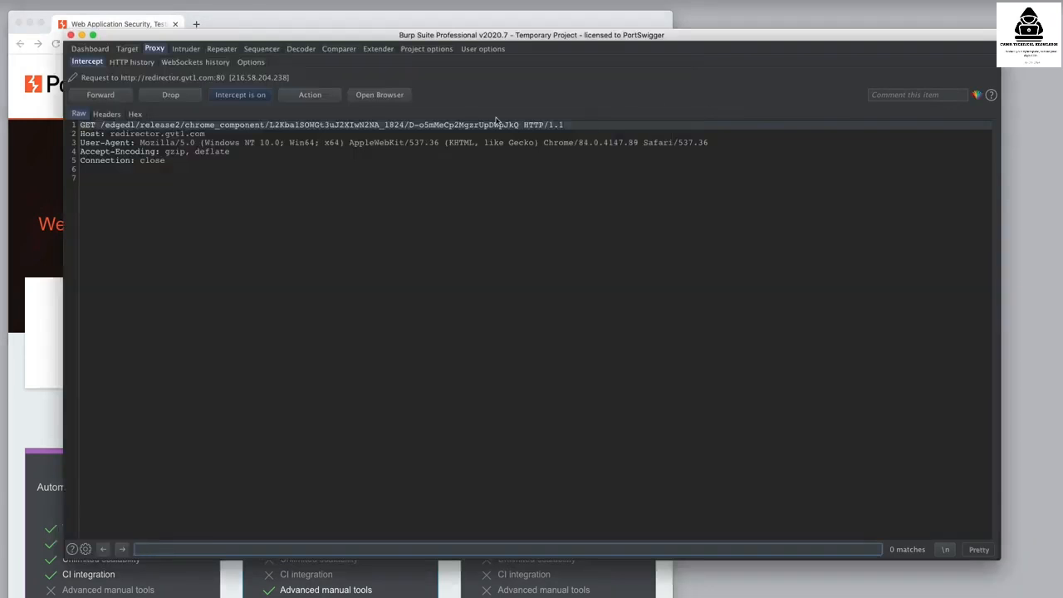
pyautogui.click(115, 99)
pyautogui.click(113, 97)
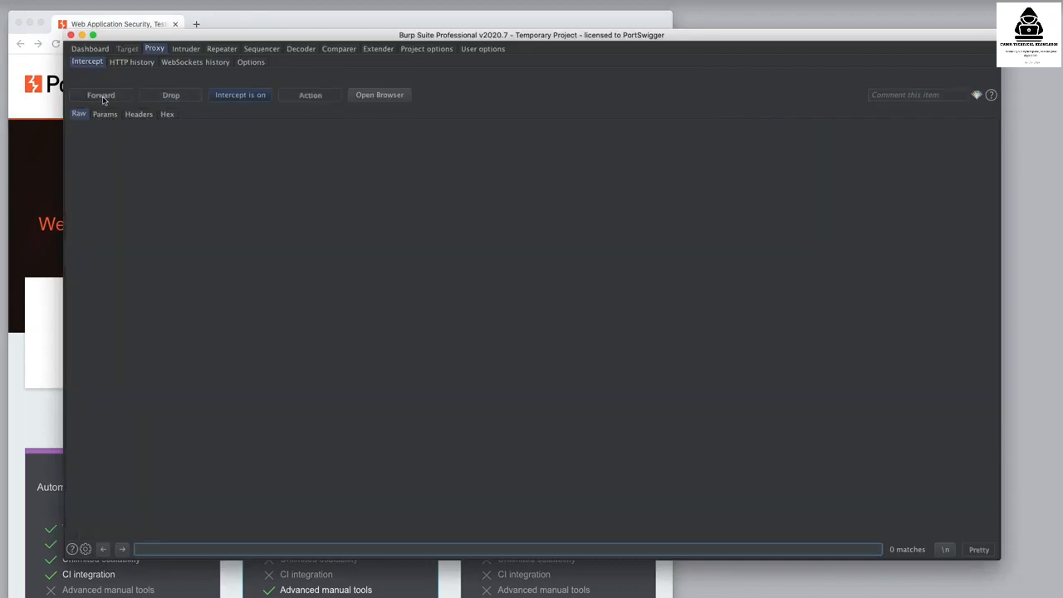
# - Turn interception off and reload the PortSwigger page in the embedded browser
pyautogui.click(236, 96)
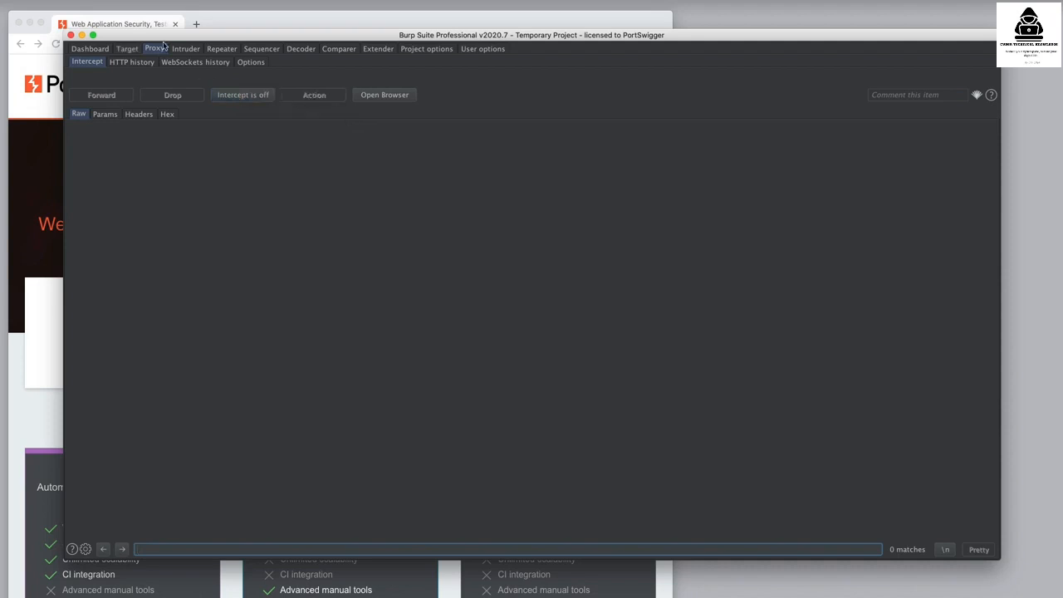
pyautogui.click(142, 27)
pyautogui.click(57, 44)
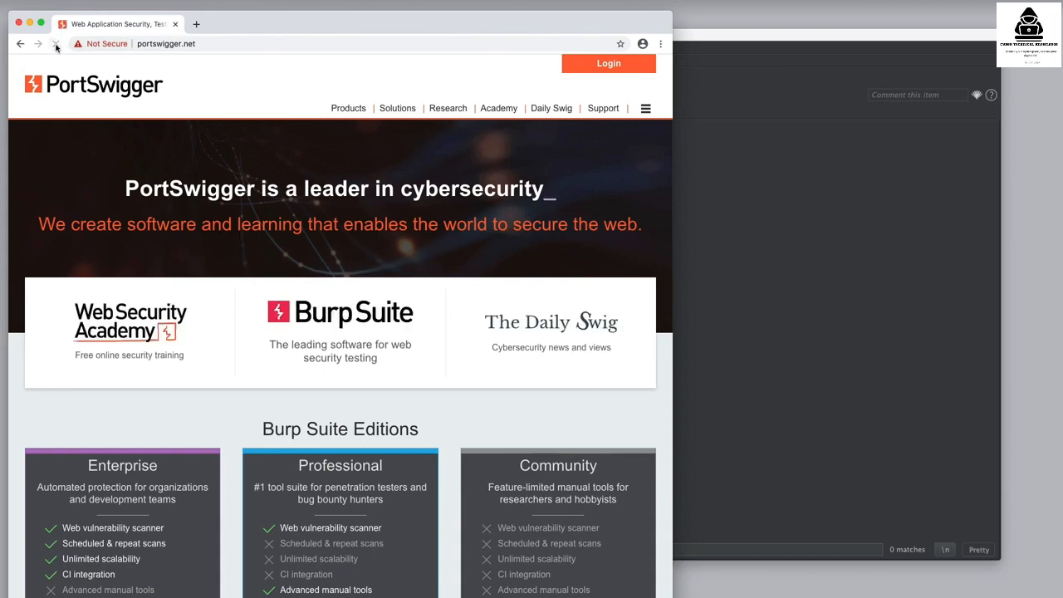
# - Turn interception back on, reload the PortSwigger page in the embedded browser, and return to Burp to inspect the held request
pyautogui.click(697, 170)
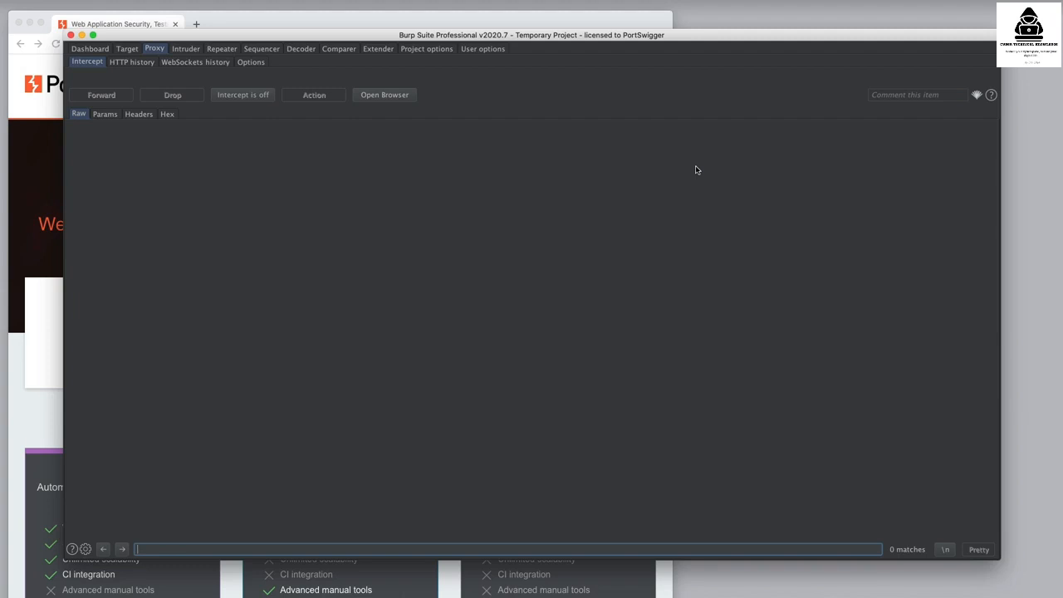
pyautogui.click(258, 95)
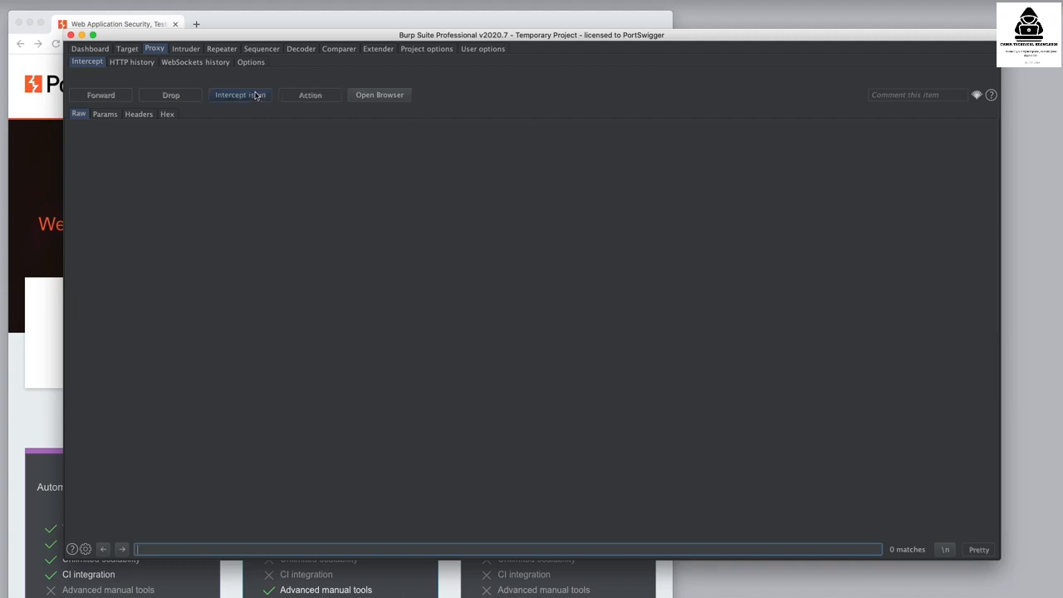
pyautogui.click(263, 25)
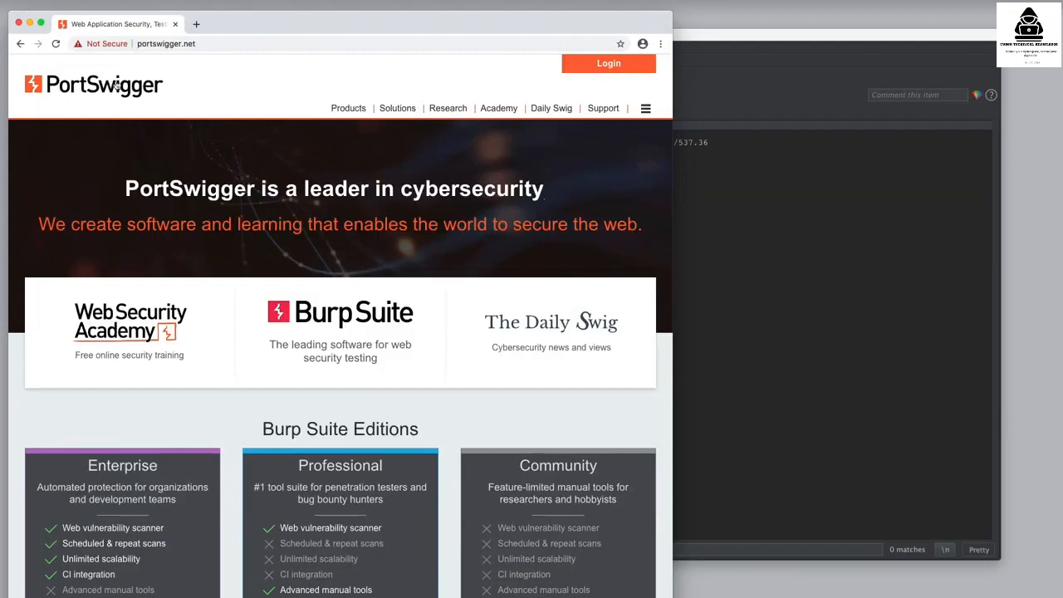
pyautogui.click(56, 43)
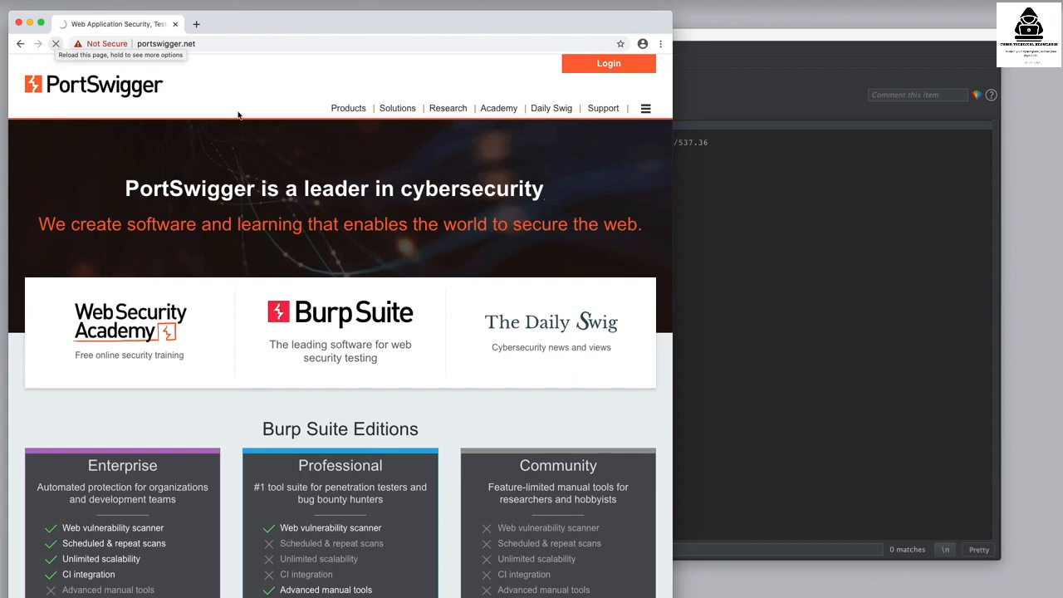
pyautogui.click(703, 217)
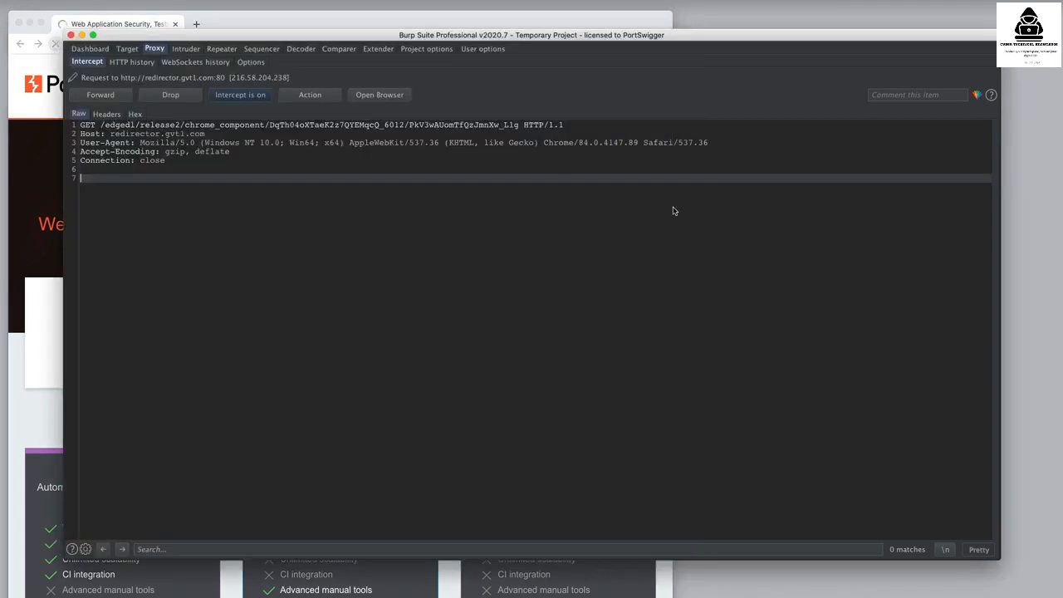
# - Turn interception off and review the client request and server response interception rules in the Proxy options
pyautogui.click(243, 95)
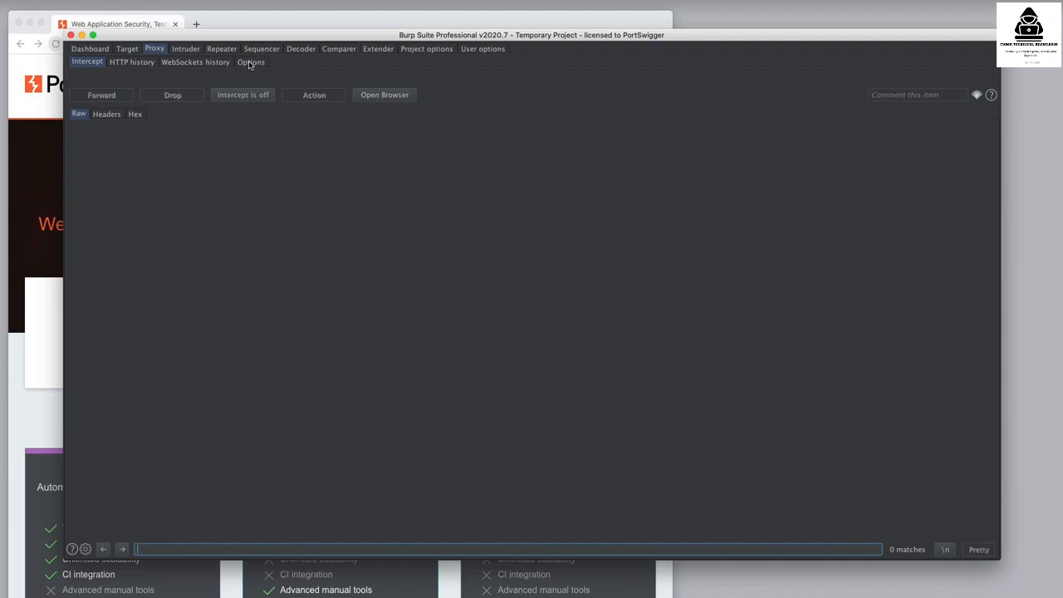
pyautogui.click(249, 63)
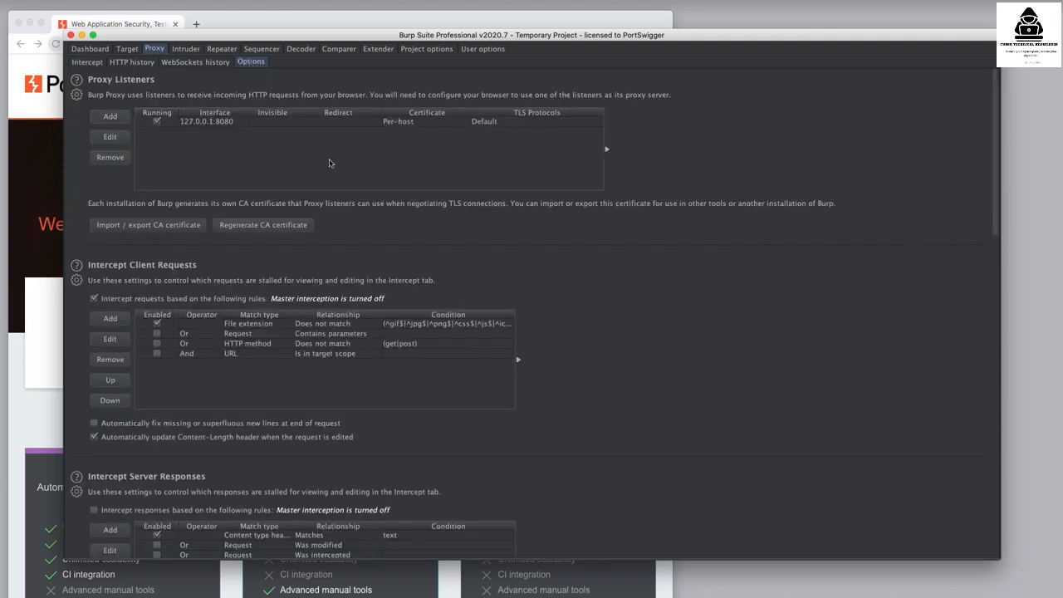
pyautogui.scroll(-5, 528, 280)
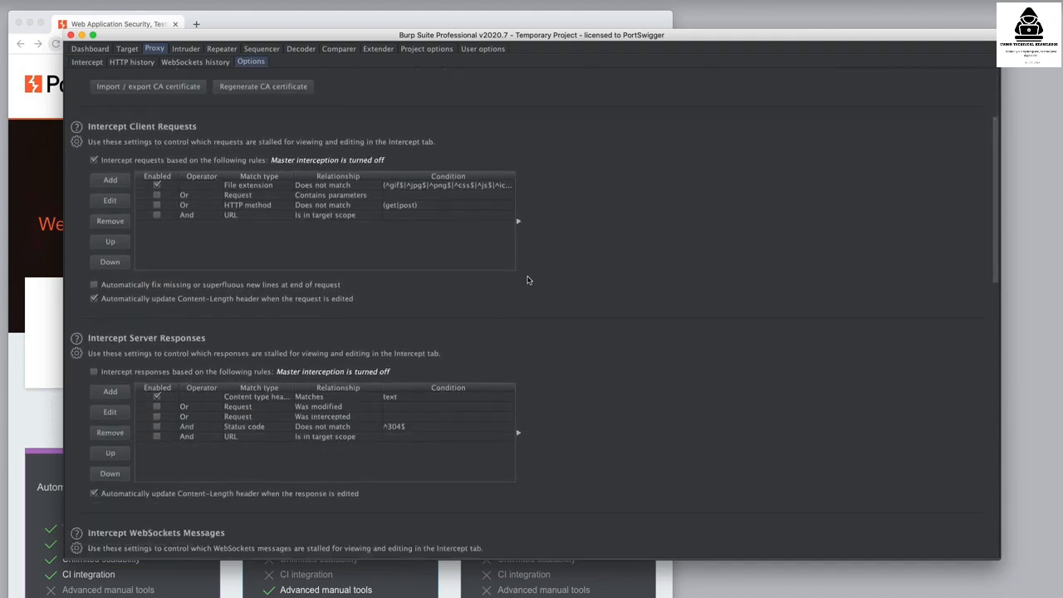
pyautogui.scroll(-1, 527, 280)
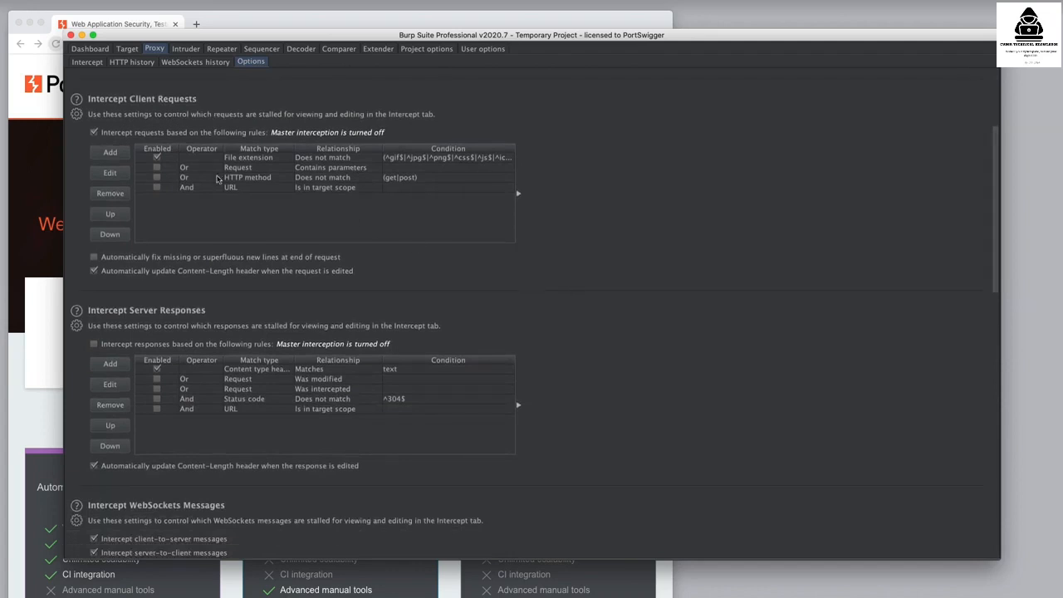
# - Examine the match types offered for a new client request interception rule, and close the dialog without adding a rule
pyautogui.click(123, 157)
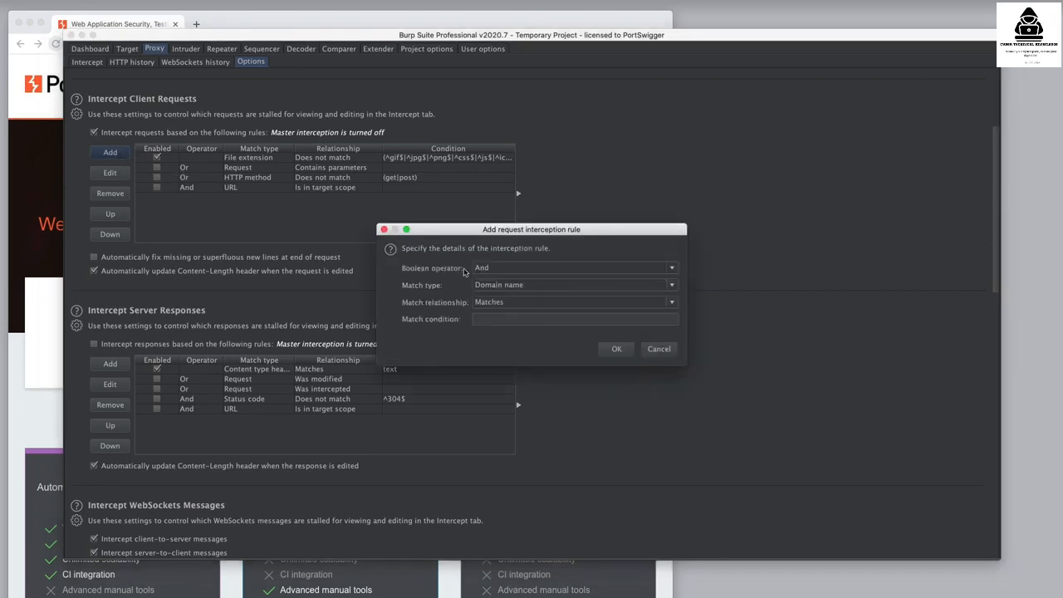
pyautogui.click(511, 286)
pyautogui.scroll(-5, 537, 315)
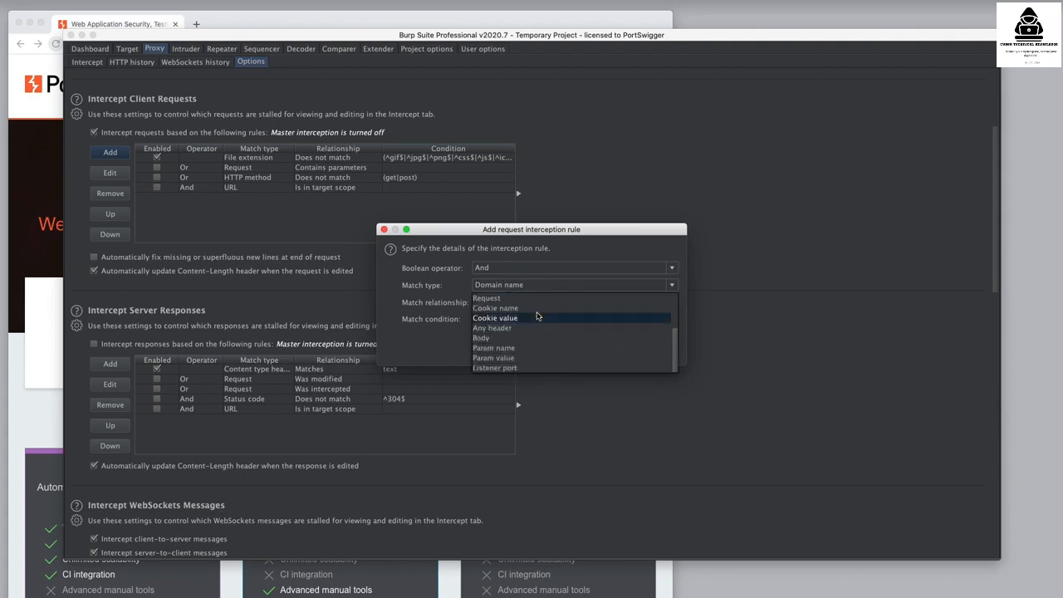
pyautogui.click(458, 339)
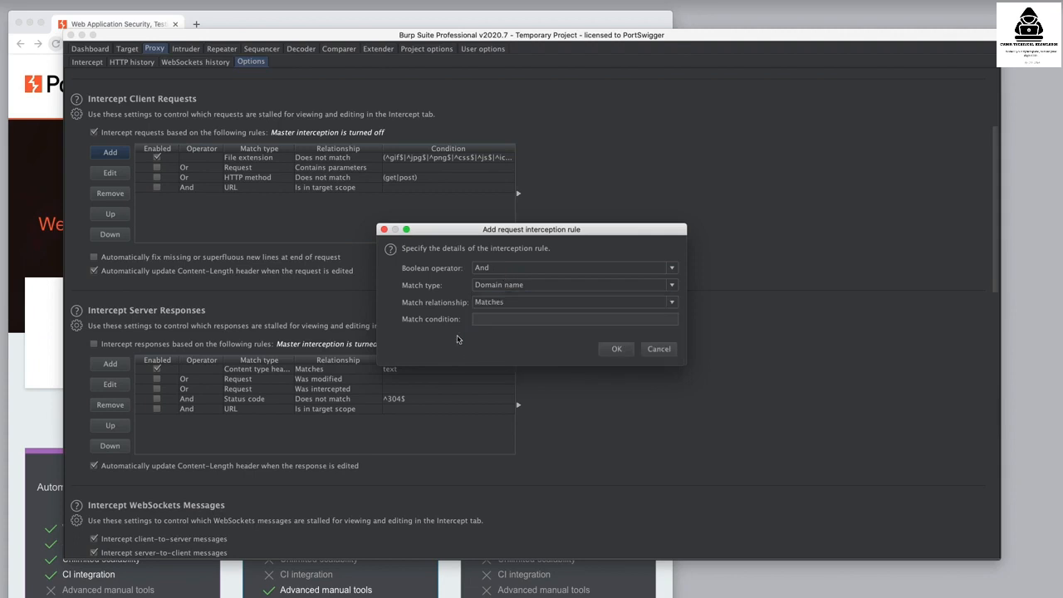
pyautogui.click(662, 355)
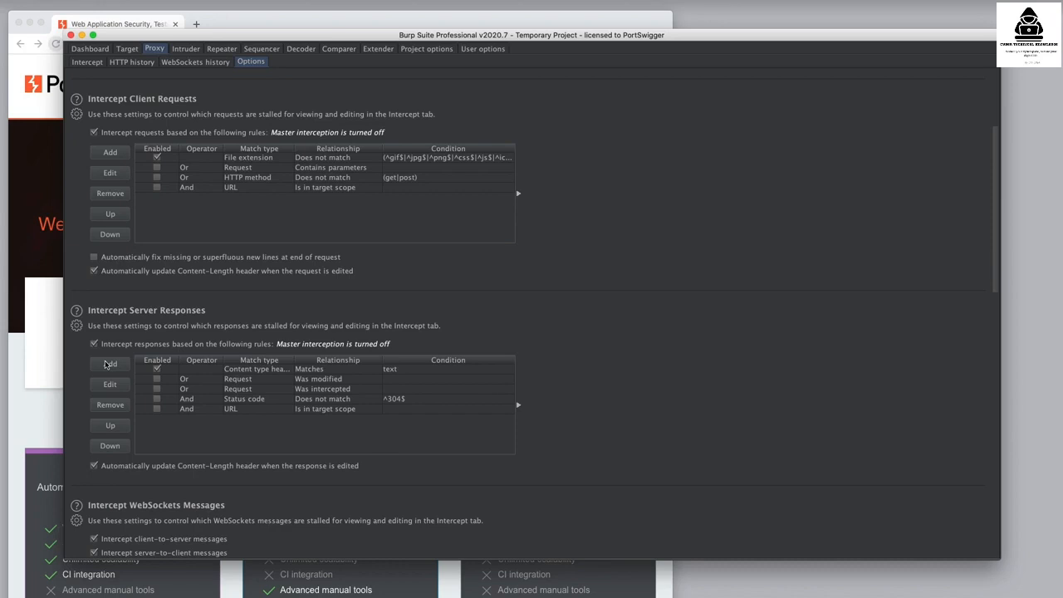
# - Review the miscellaneous user options, including hotkeys, project backup, temporary files location and REST API
pyautogui.click(482, 50)
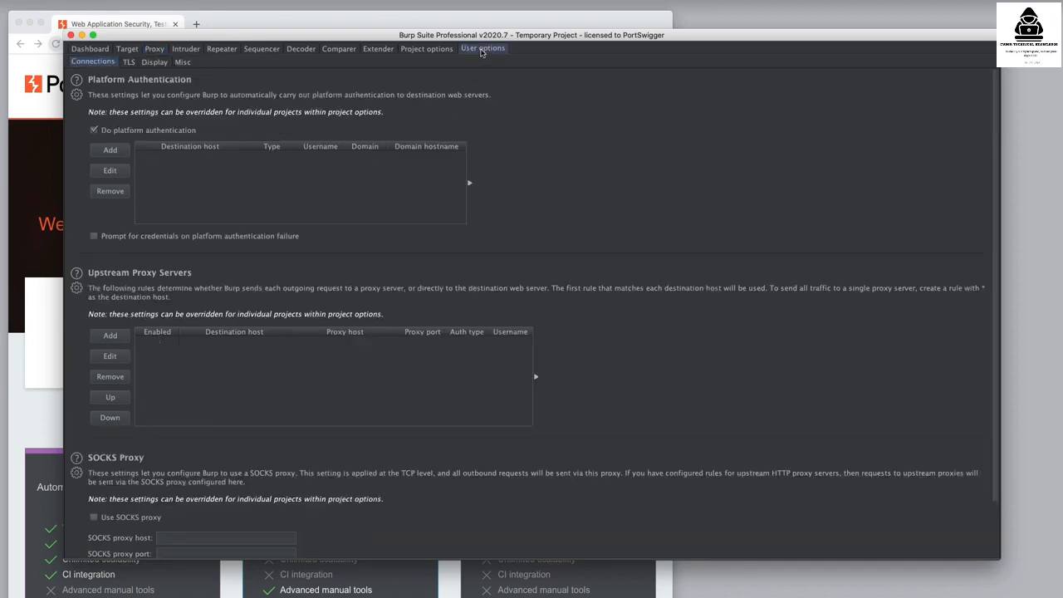
pyautogui.click(183, 63)
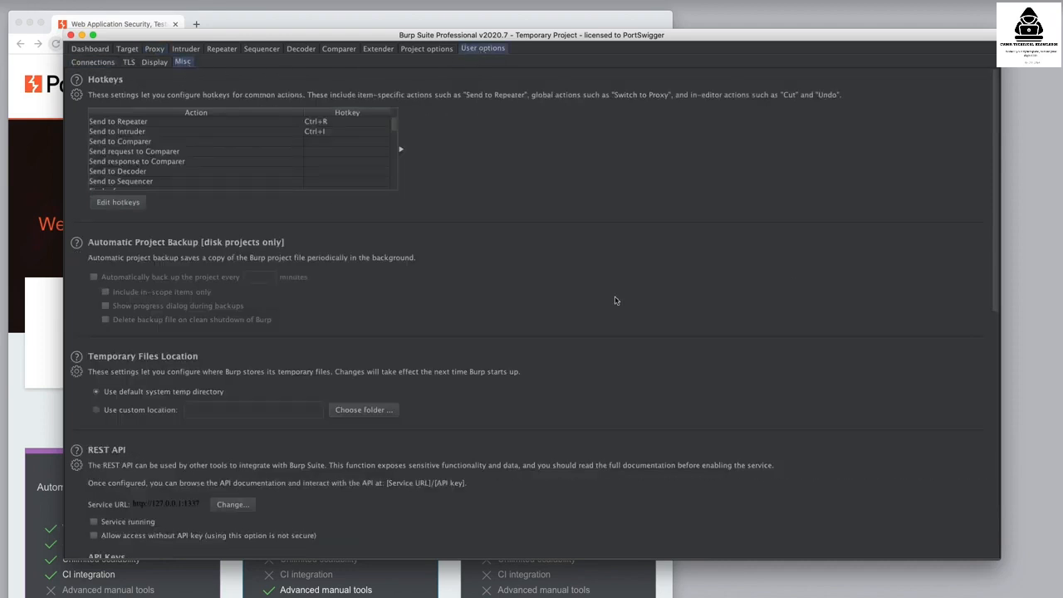
pyautogui.scroll(-5, 622, 302)
pyautogui.scroll(-4, 621, 302)
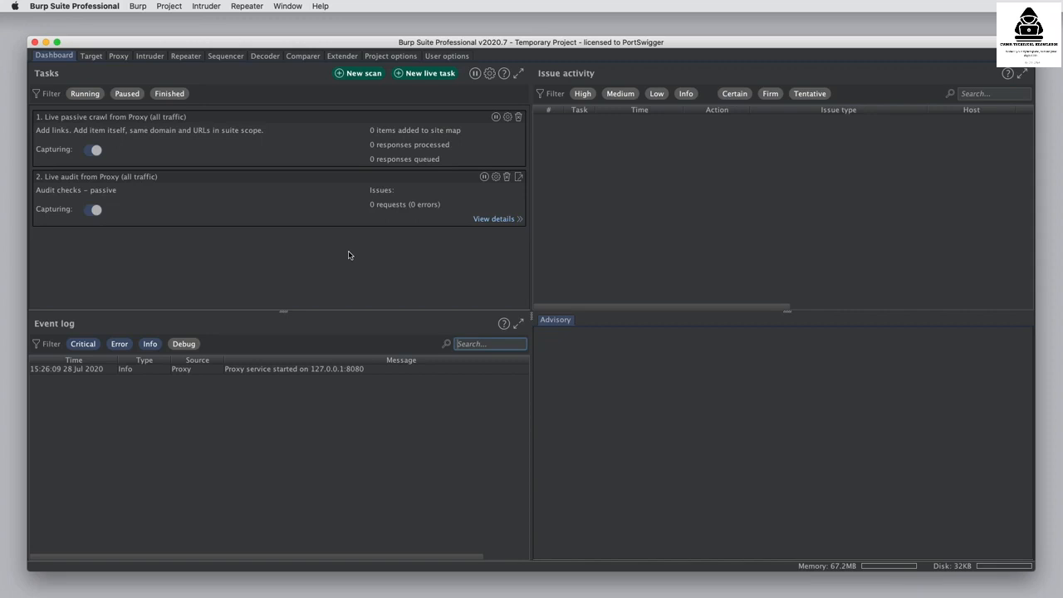
# - Open Burp's embedded browser from Proxy and load portswigger.net with interception on
pyautogui.click(188, 56)
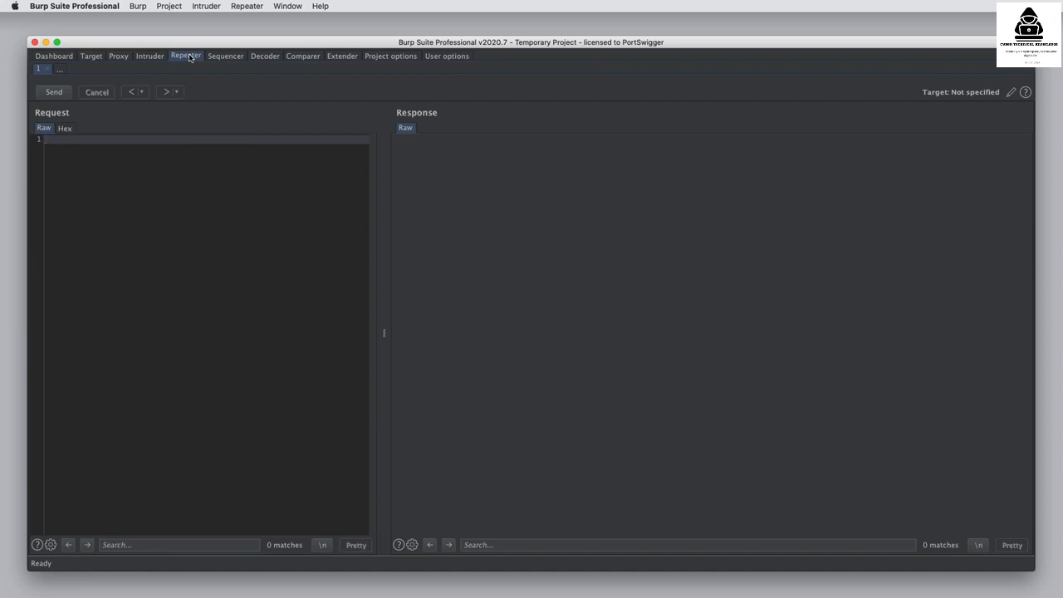
pyautogui.click(120, 57)
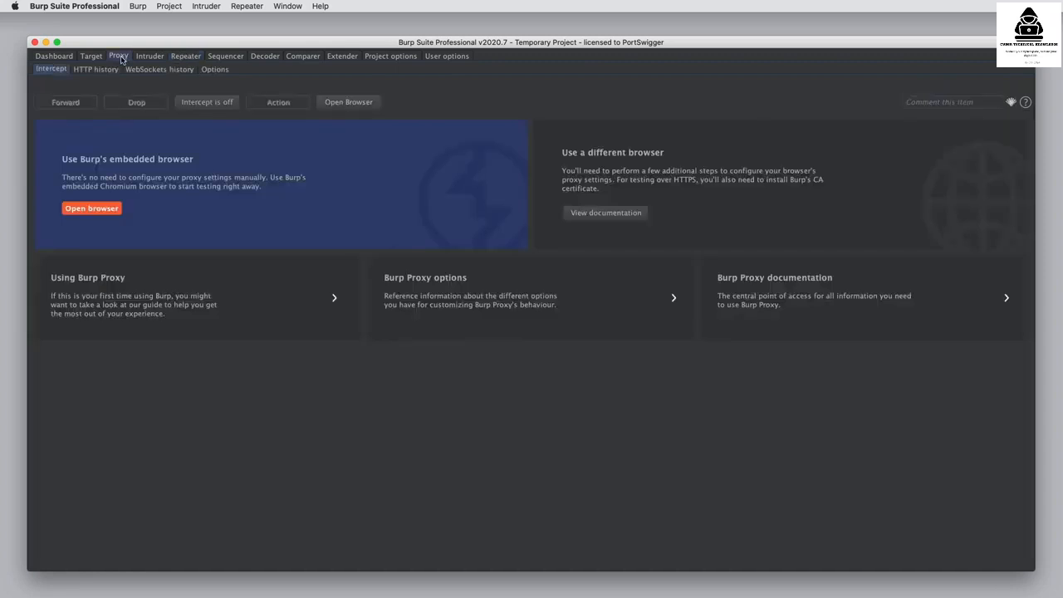
pyautogui.click(107, 209)
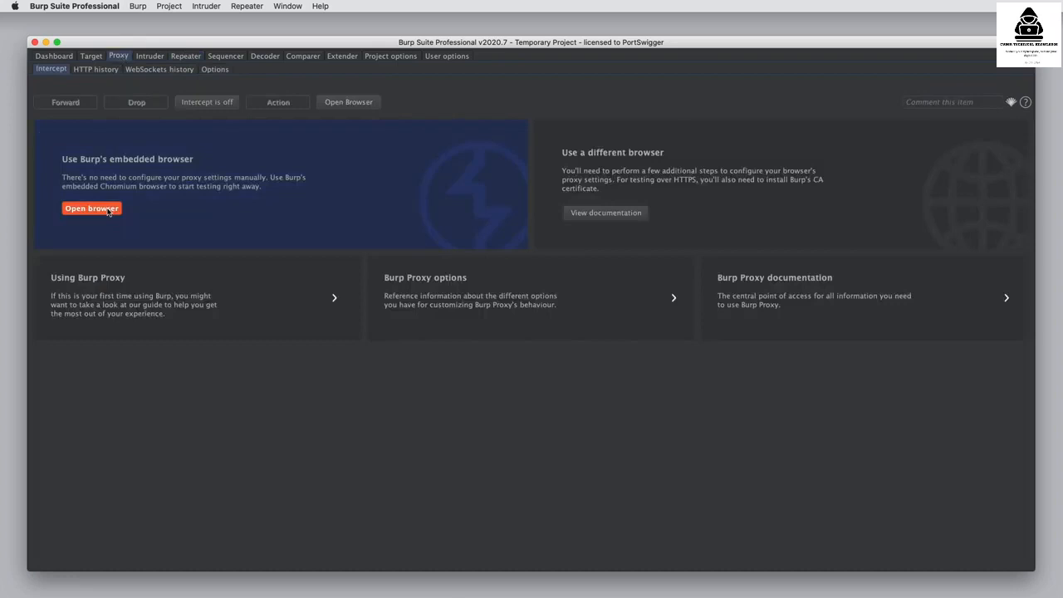
pyautogui.write('port')
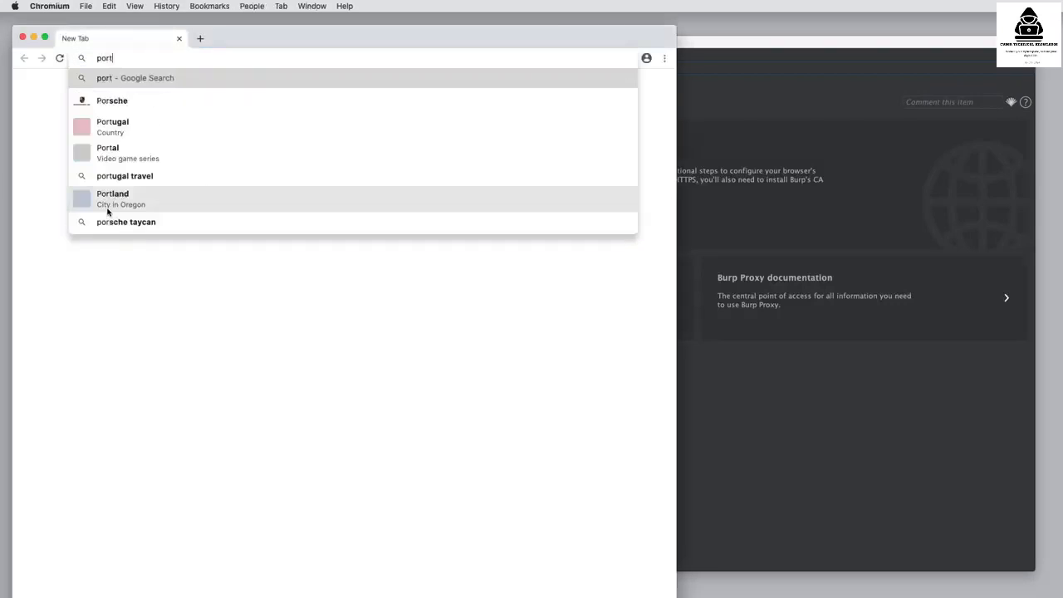
pyautogui.write('swigger.net')
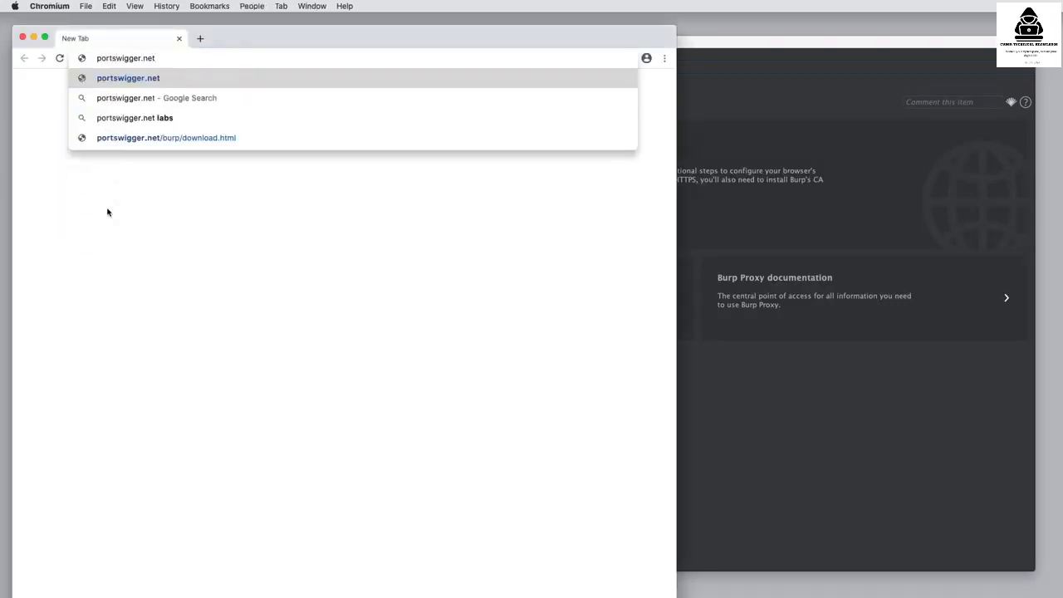
pyautogui.press('Return')
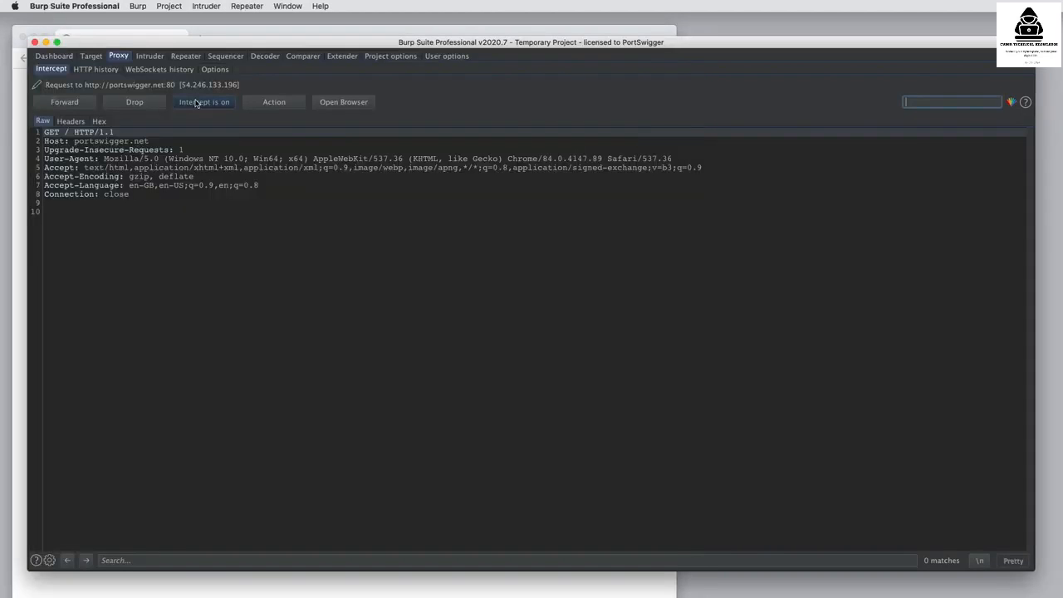
# - Check the actions available for the intercepted portswigger.net request, including Send to Repeater, and turn interception off
pyautogui.click(245, 220)
pyautogui.rightClick(245, 221)
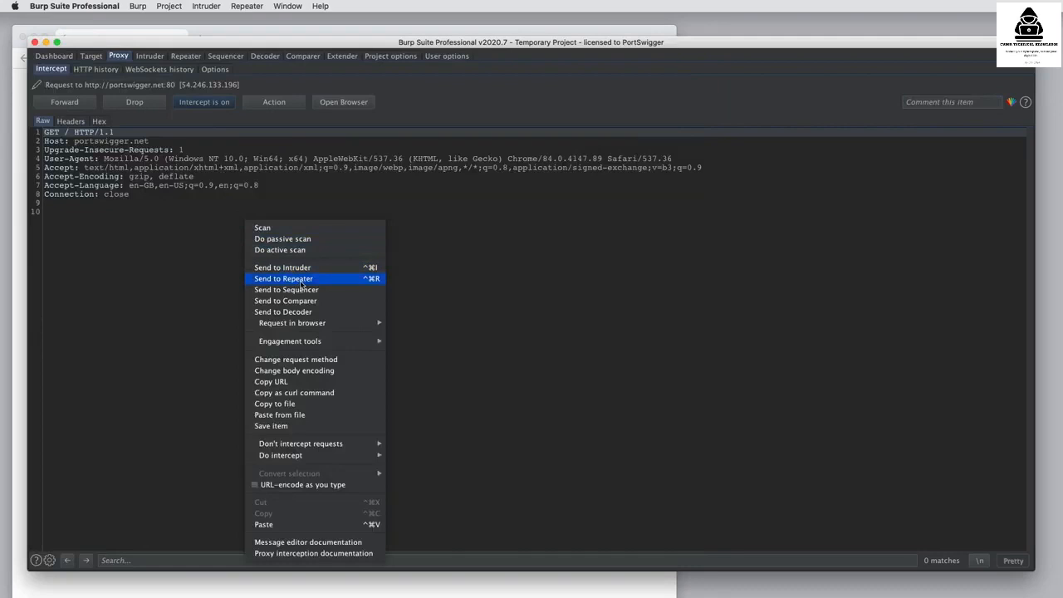
pyautogui.click(219, 104)
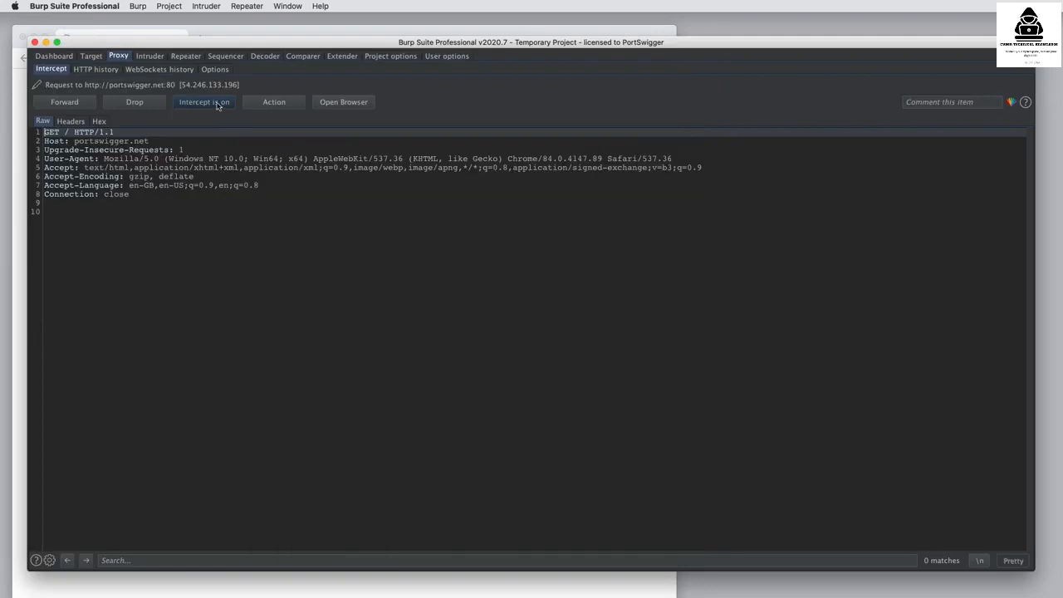
# - Examine the actions available for the academy logo request in the Proxy HTTP history
pyautogui.click(96, 70)
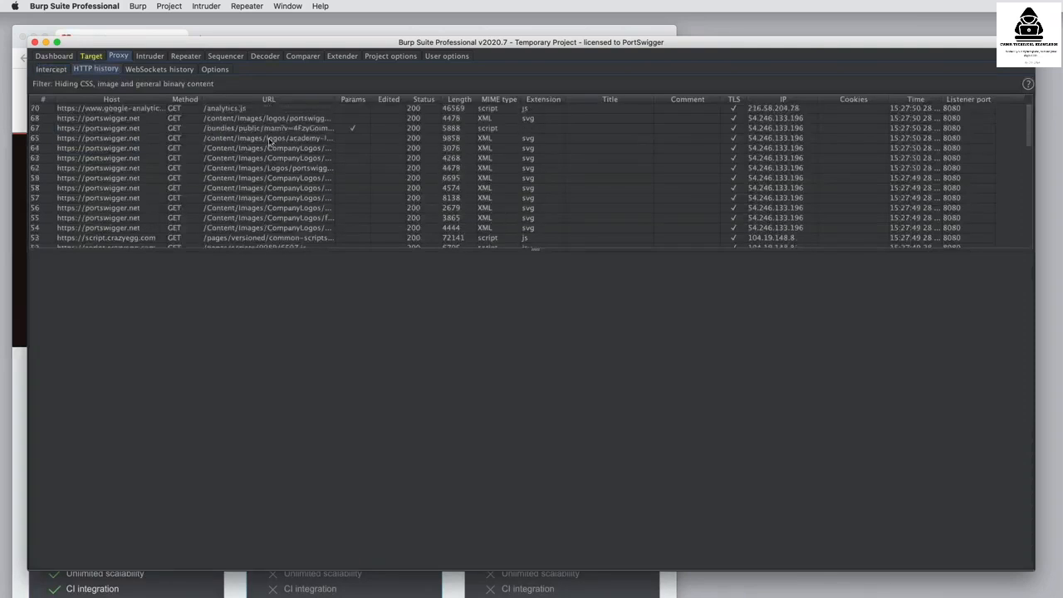
pyautogui.rightClick(268, 142)
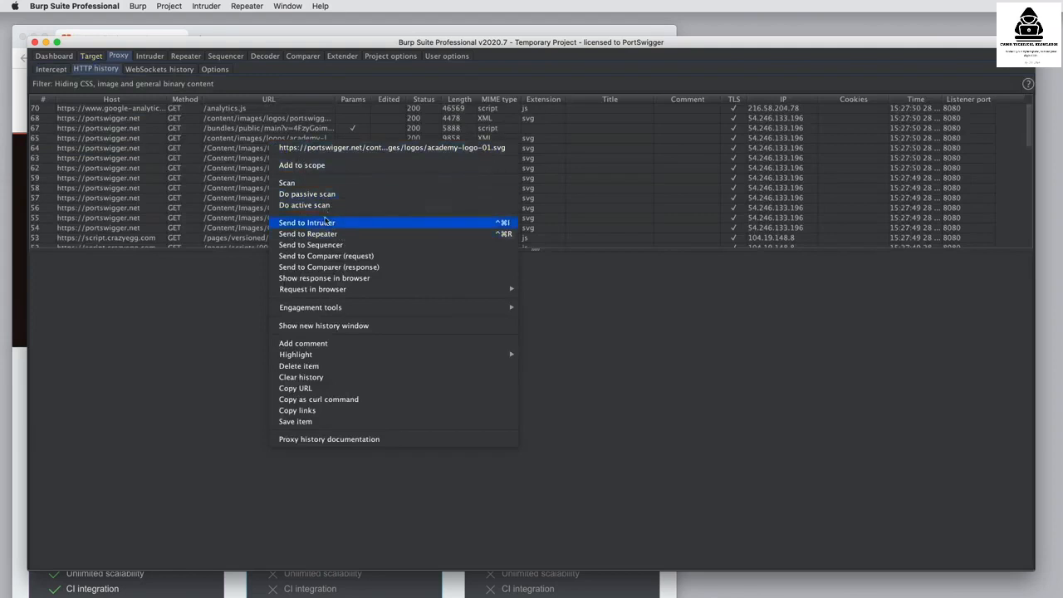
pyautogui.click(91, 55)
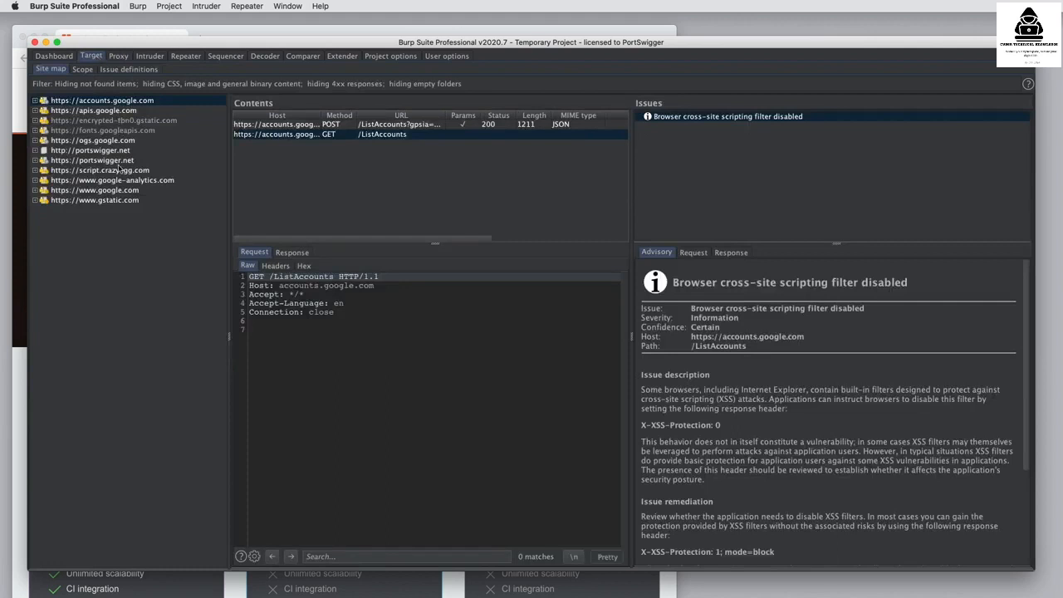
pyautogui.click(122, 162)
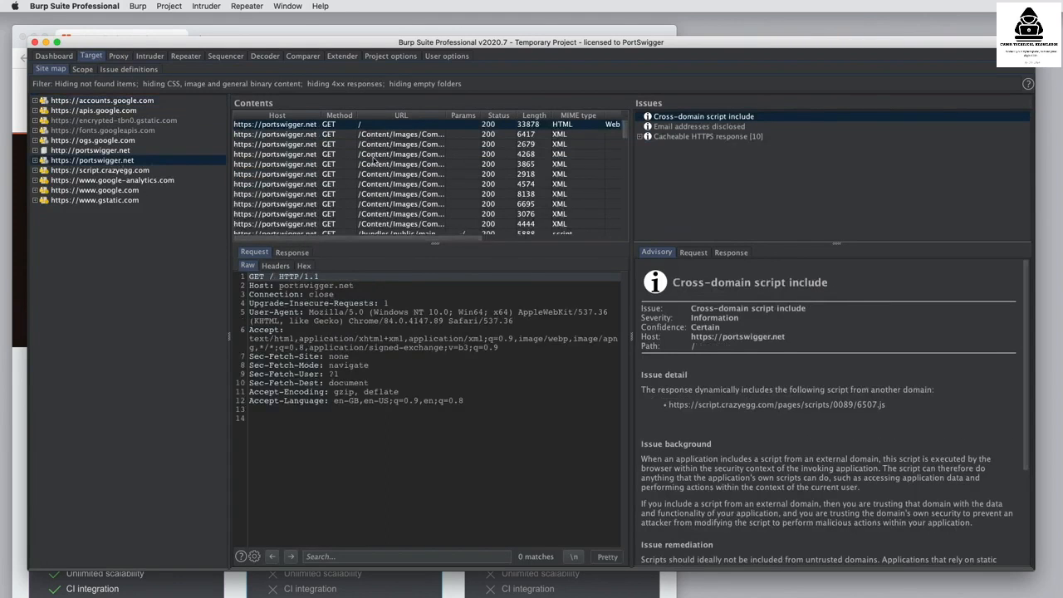
pyautogui.rightClick(404, 126)
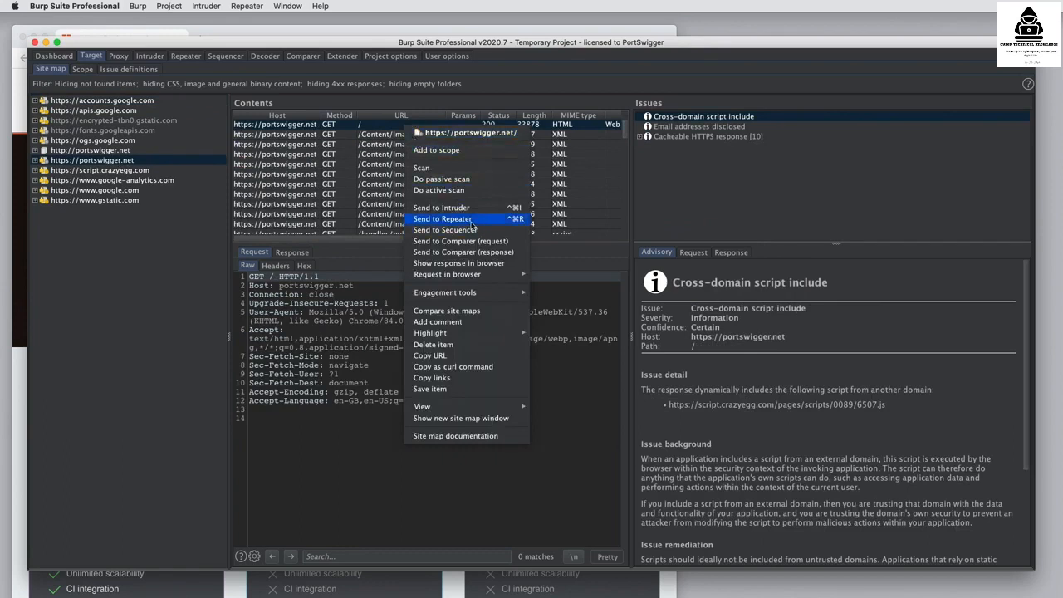
pyautogui.click(382, 331)
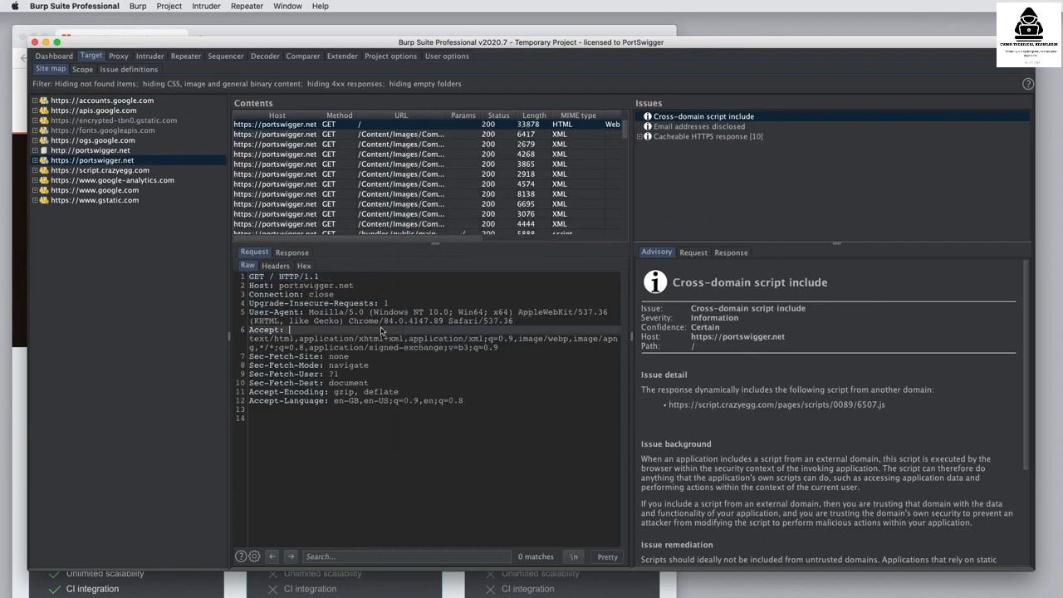
pyautogui.rightClick(382, 330)
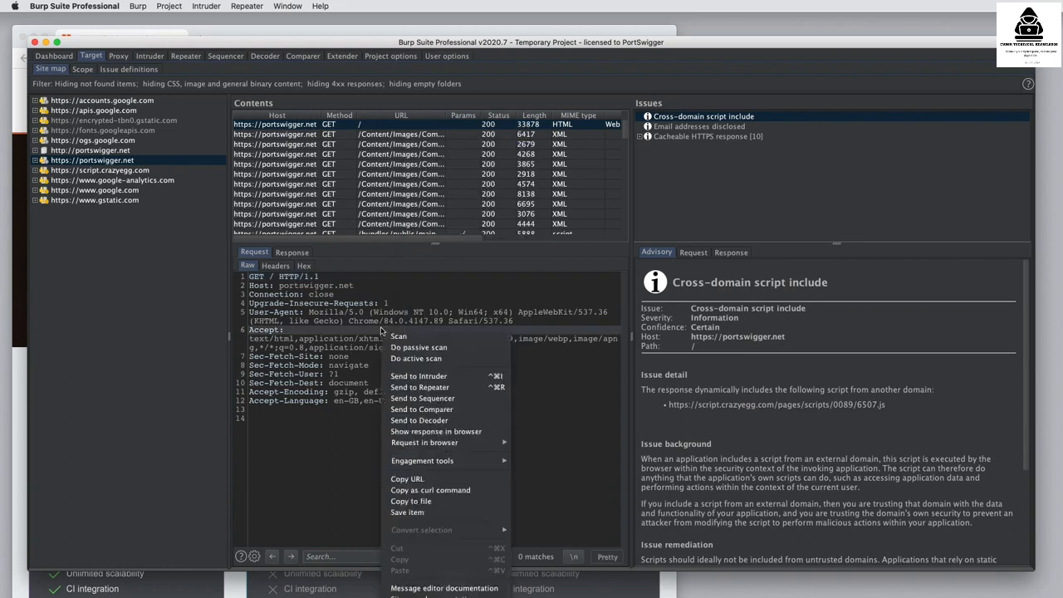
pyautogui.click(446, 387)
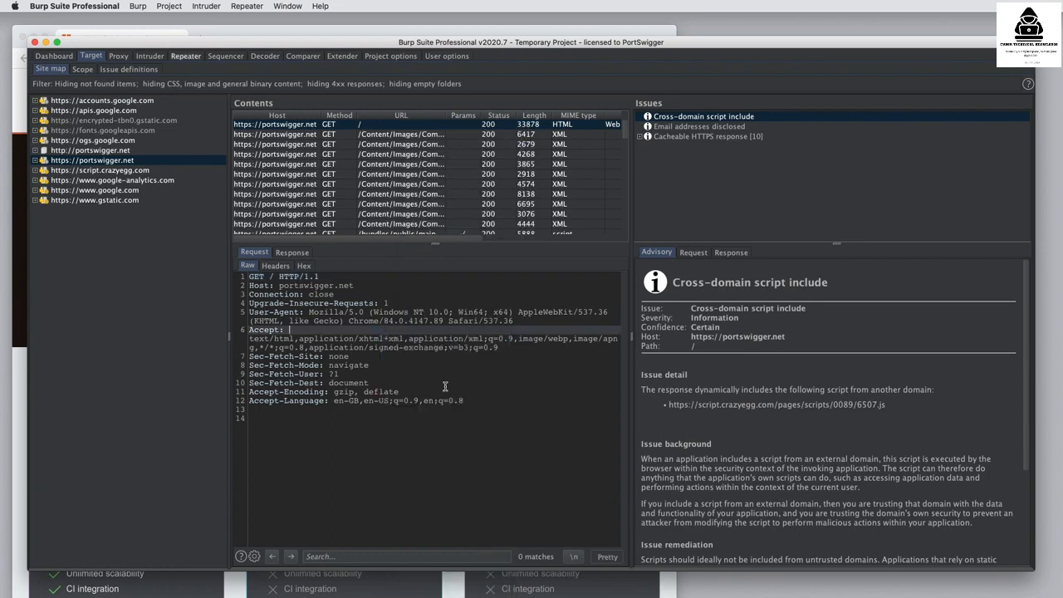
# - Go to Repeater and send the unmodified portswigger.net request three times
pyautogui.click(186, 57)
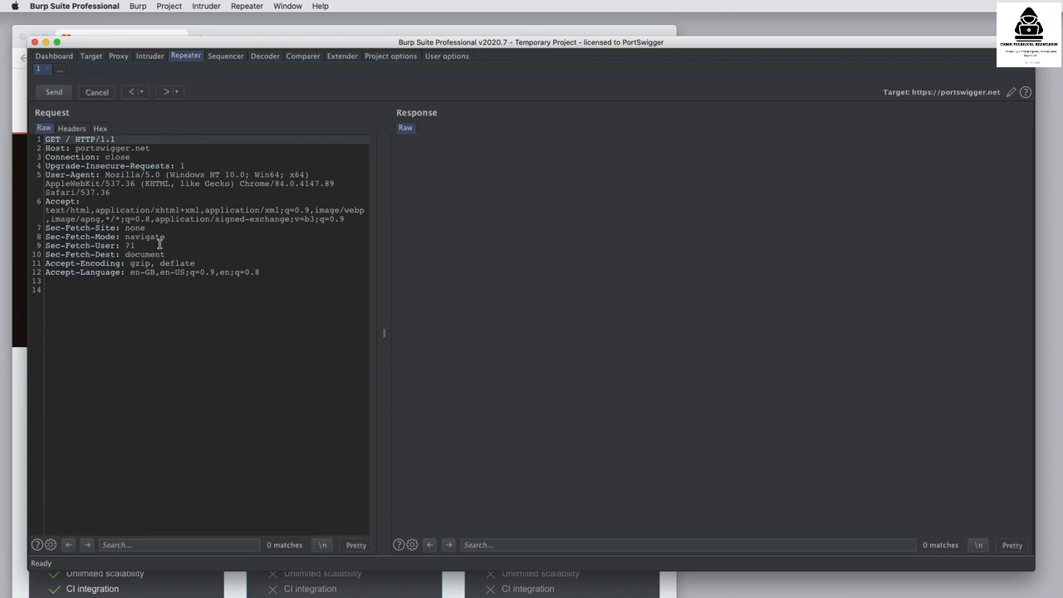
pyautogui.click(56, 92)
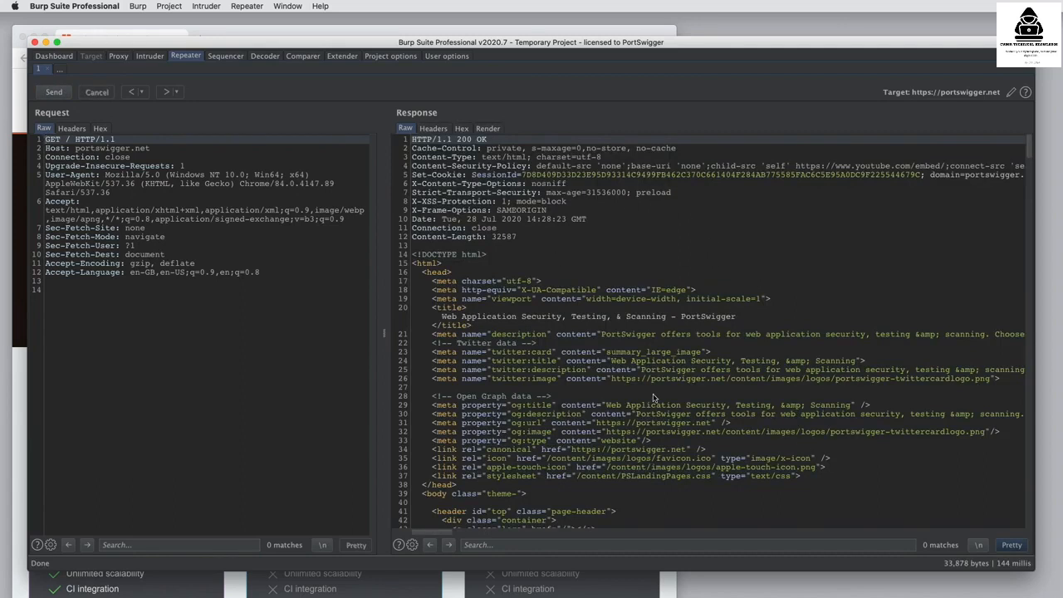
pyautogui.click(55, 92)
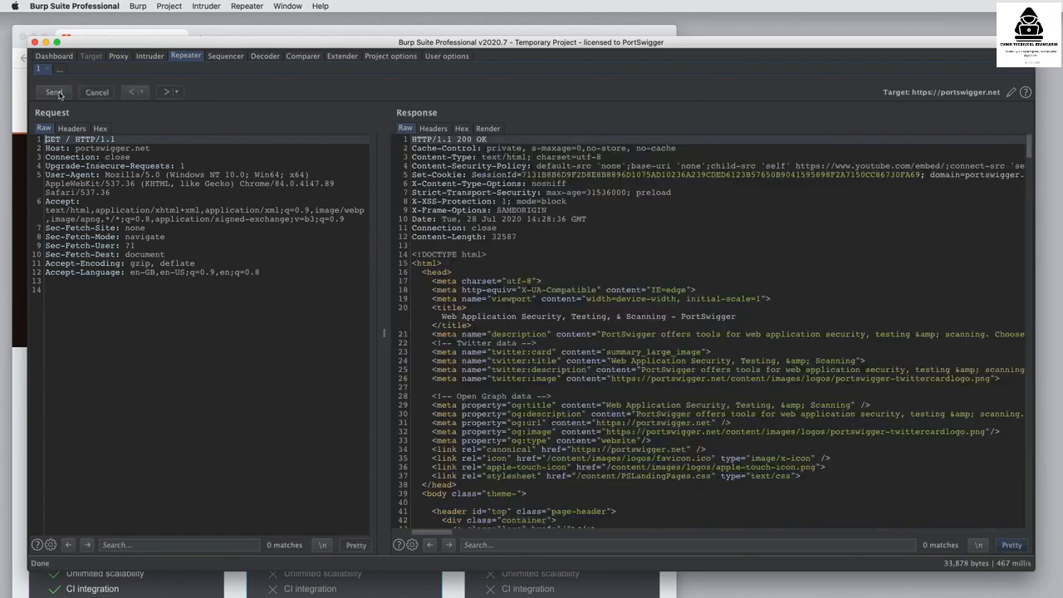
pyautogui.click(55, 92)
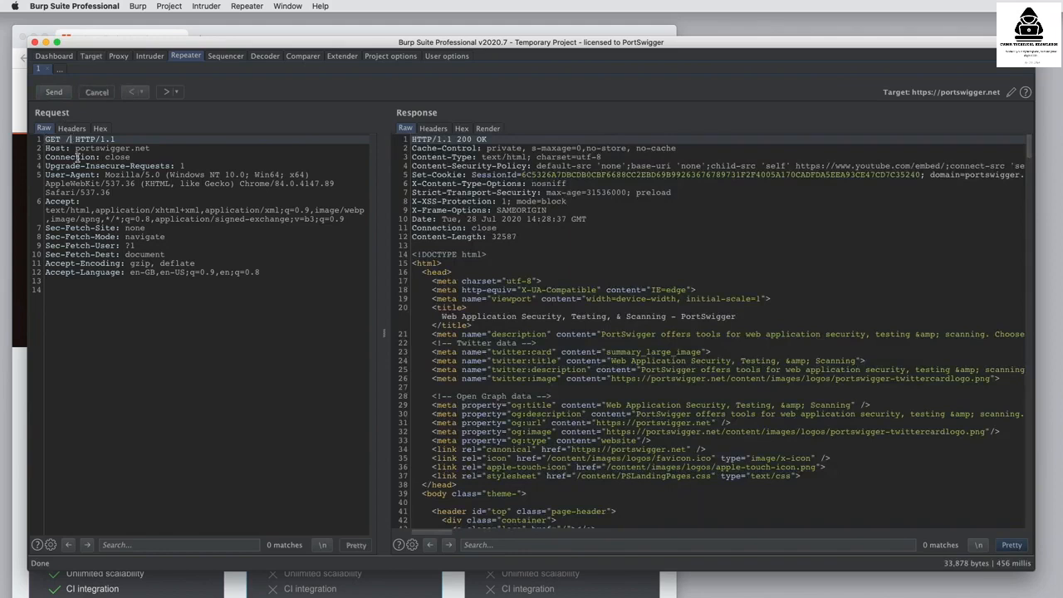
# - Change the request path to /123, /123456 and /123456 789 in turn, sending the request after each edit
pyautogui.write('123')
pyautogui.click(54, 92)
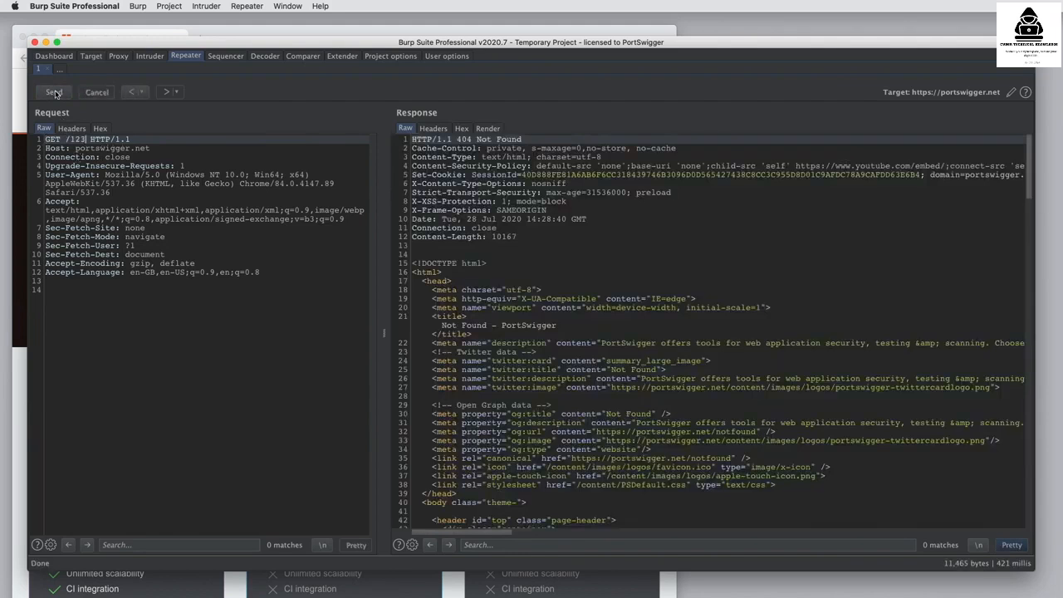
pyautogui.write('456')
pyautogui.click(54, 92)
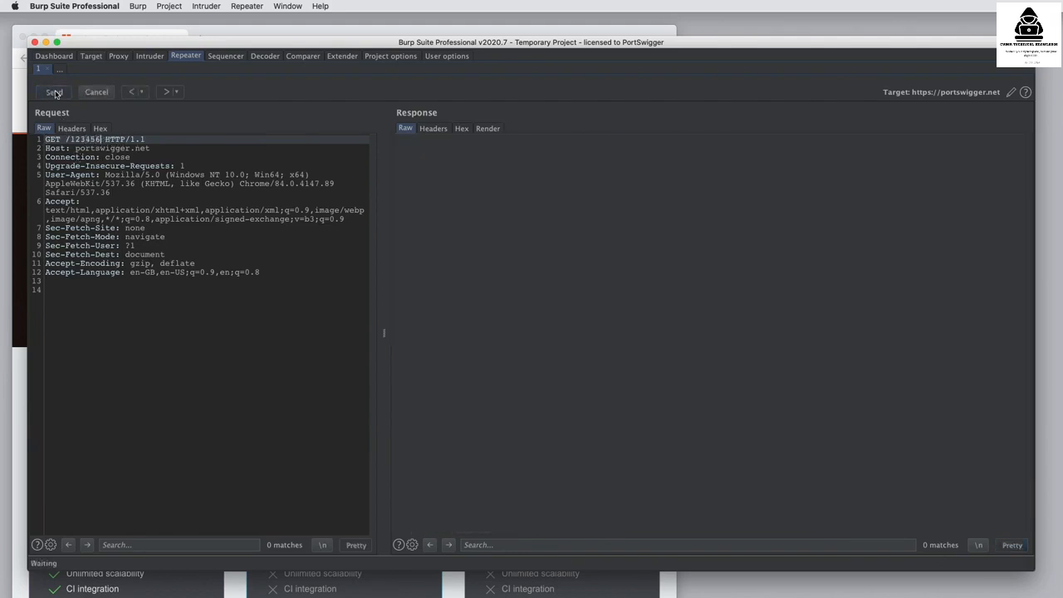
pyautogui.write('789')
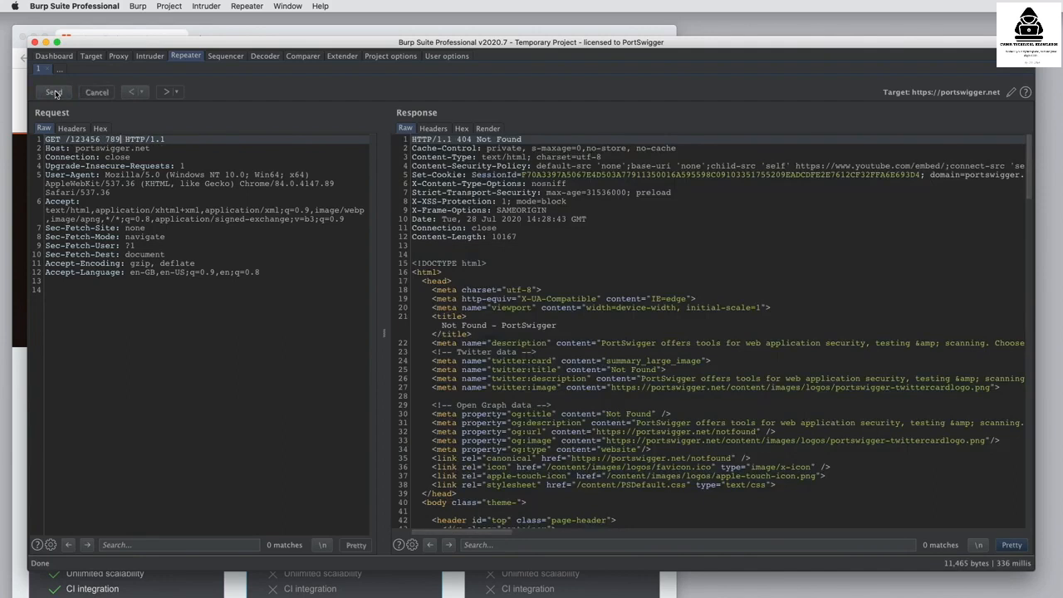
pyautogui.click(54, 92)
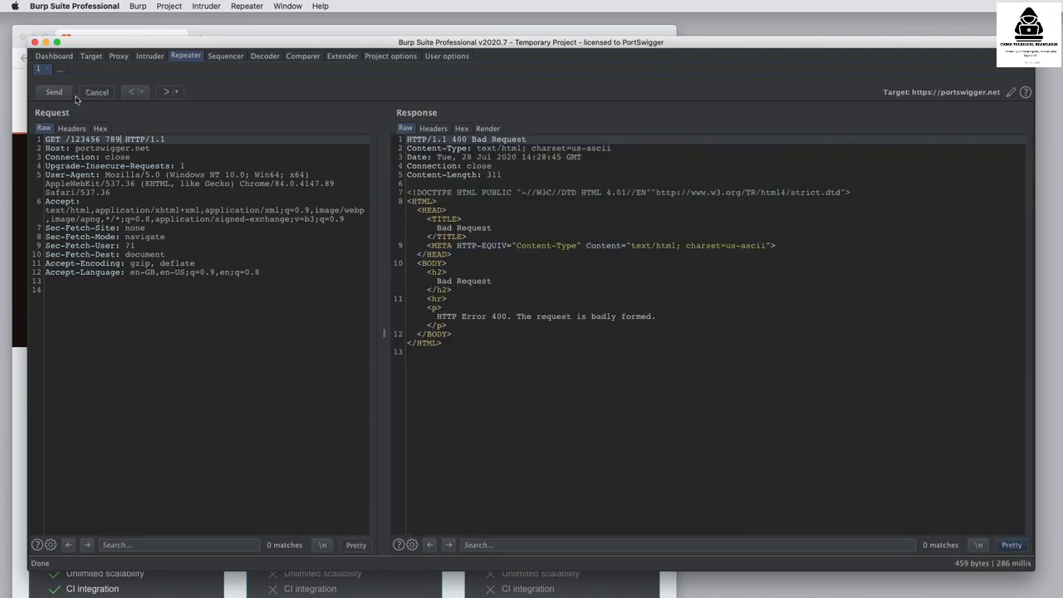
pyautogui.click(129, 92)
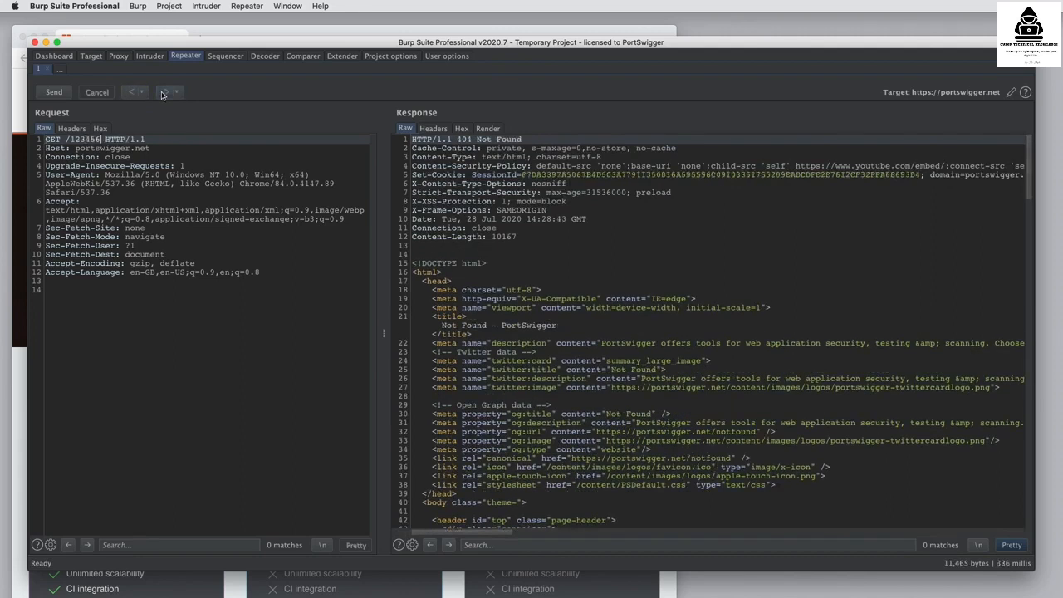
pyautogui.click(164, 92)
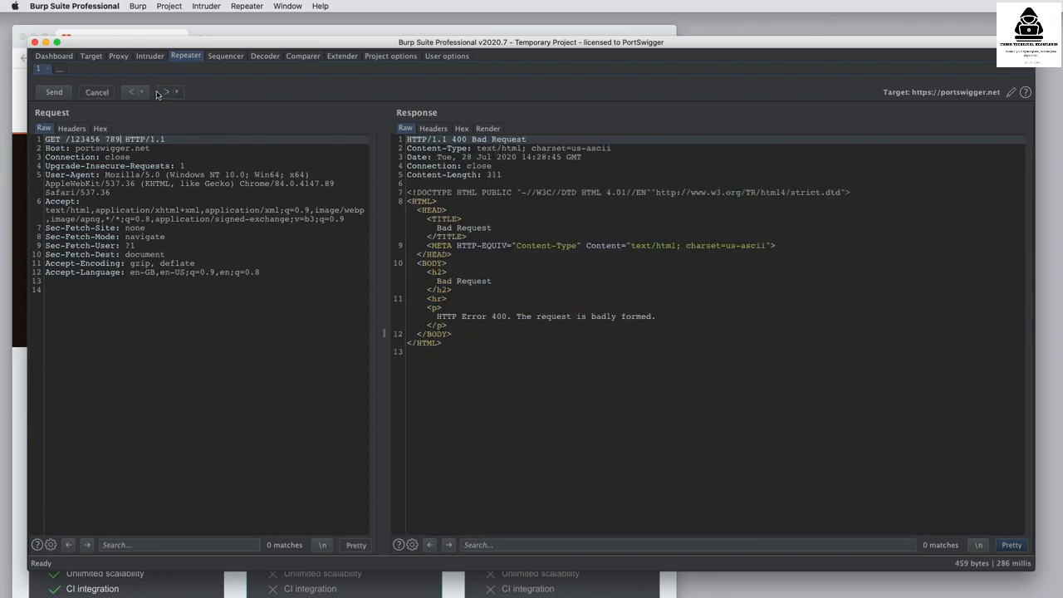
pyautogui.click(144, 93)
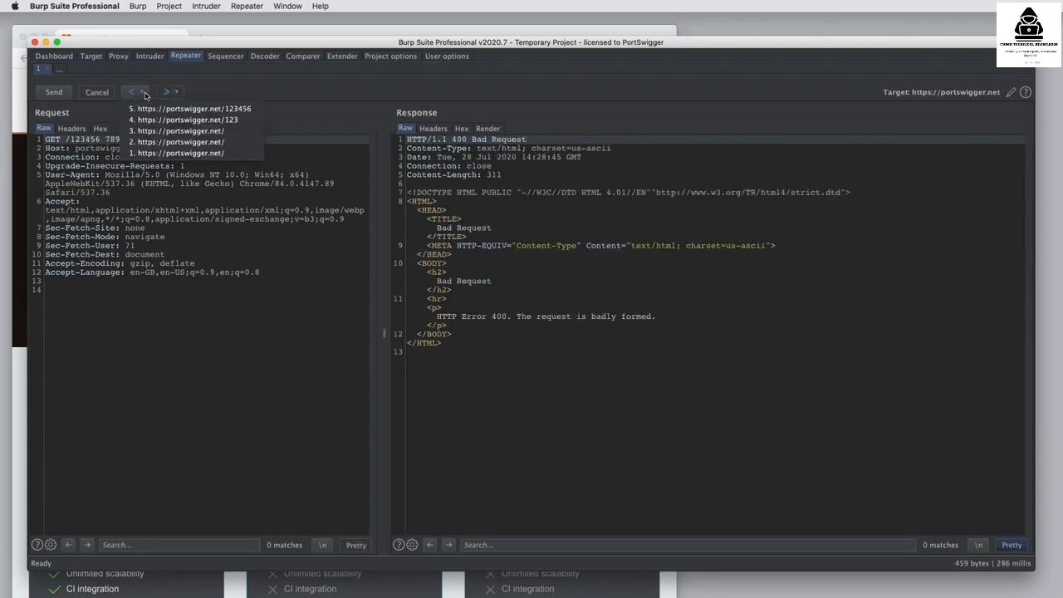
pyautogui.click(182, 122)
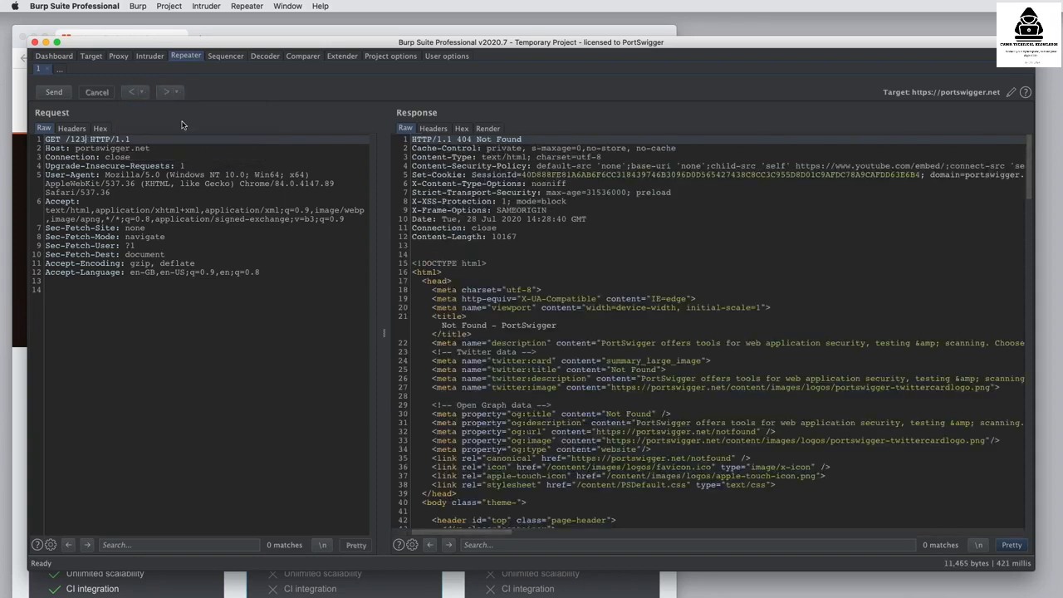
pyautogui.click(118, 56)
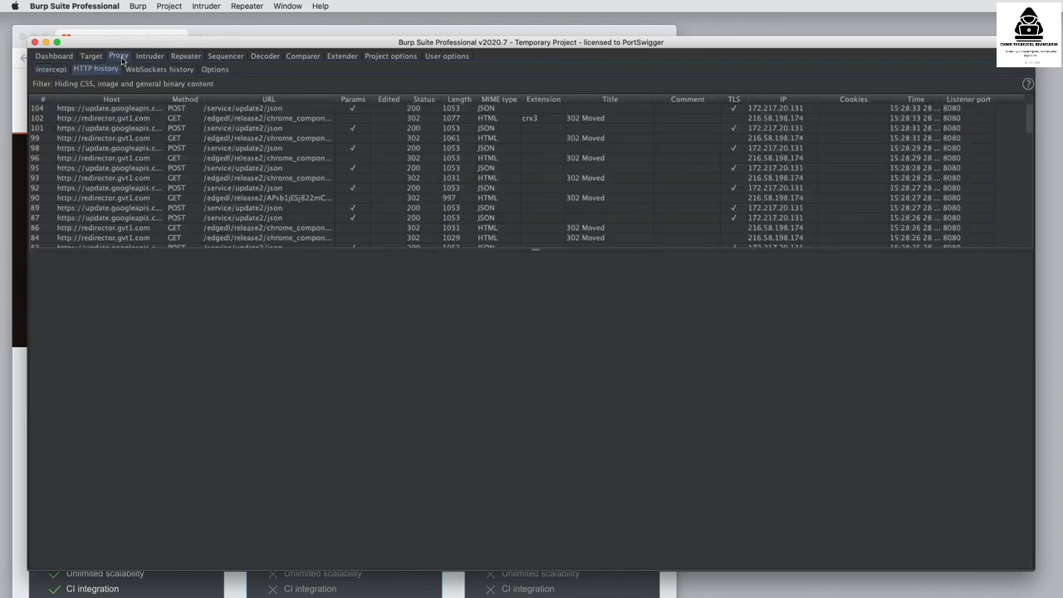
pyautogui.scroll(-10, 280, 143)
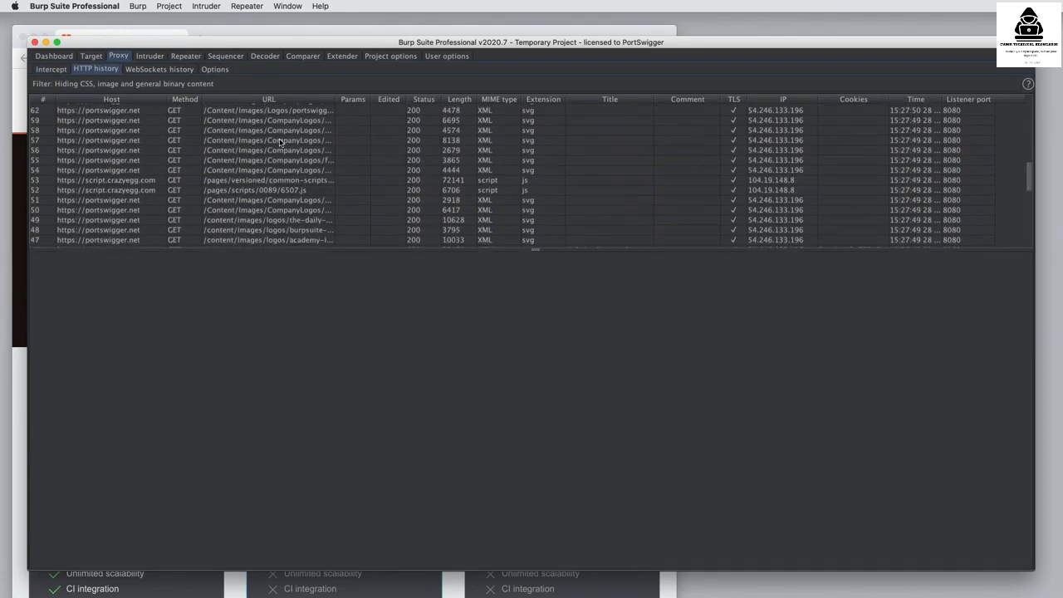
pyautogui.scroll(1, 280, 143)
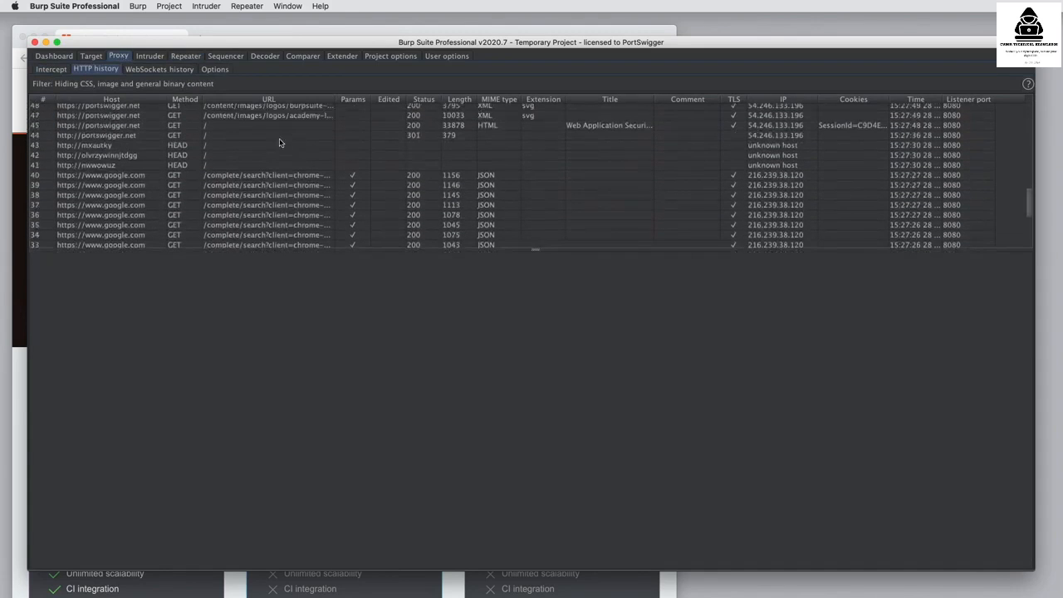
pyautogui.rightClick(269, 139)
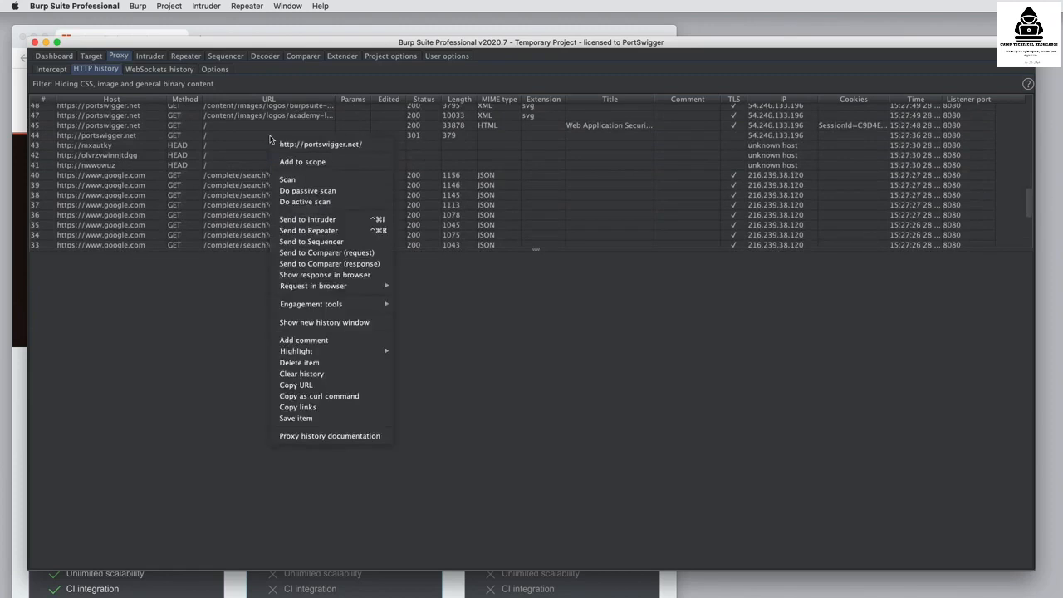
pyautogui.click(309, 231)
pyautogui.click(197, 58)
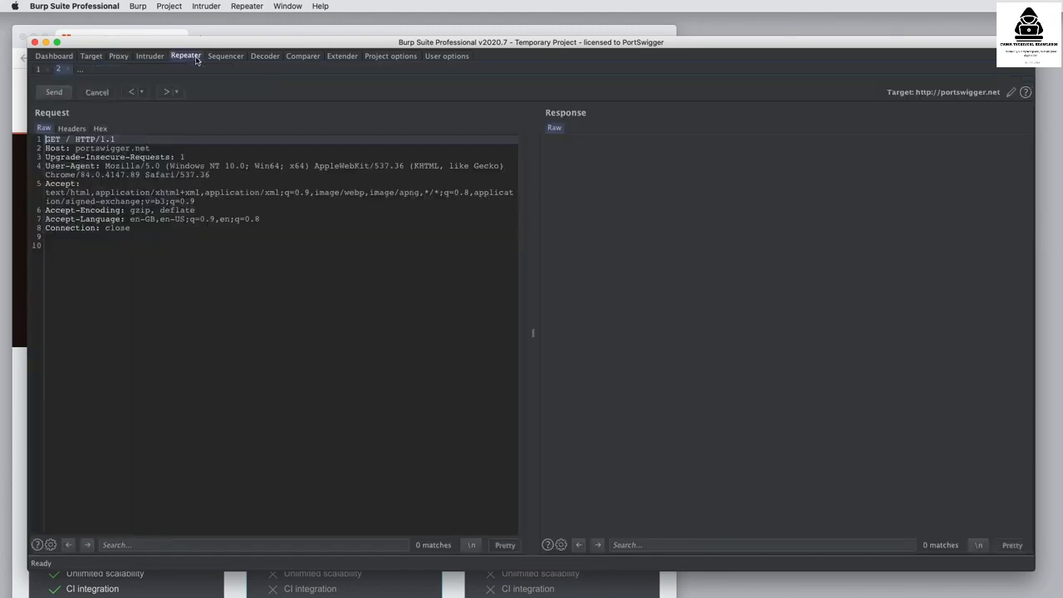
pyautogui.click(54, 93)
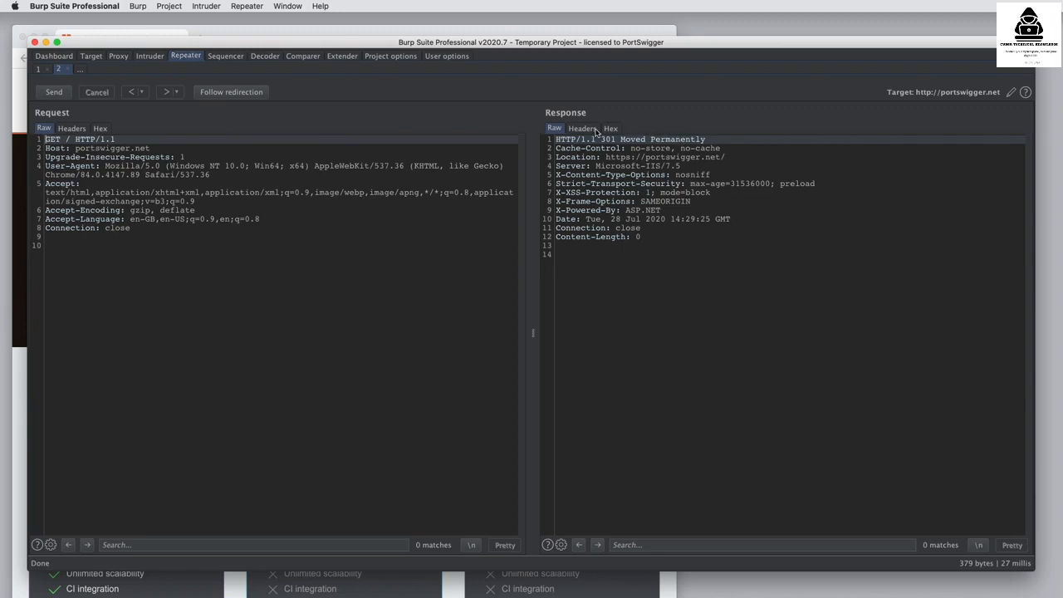
pyautogui.click(232, 93)
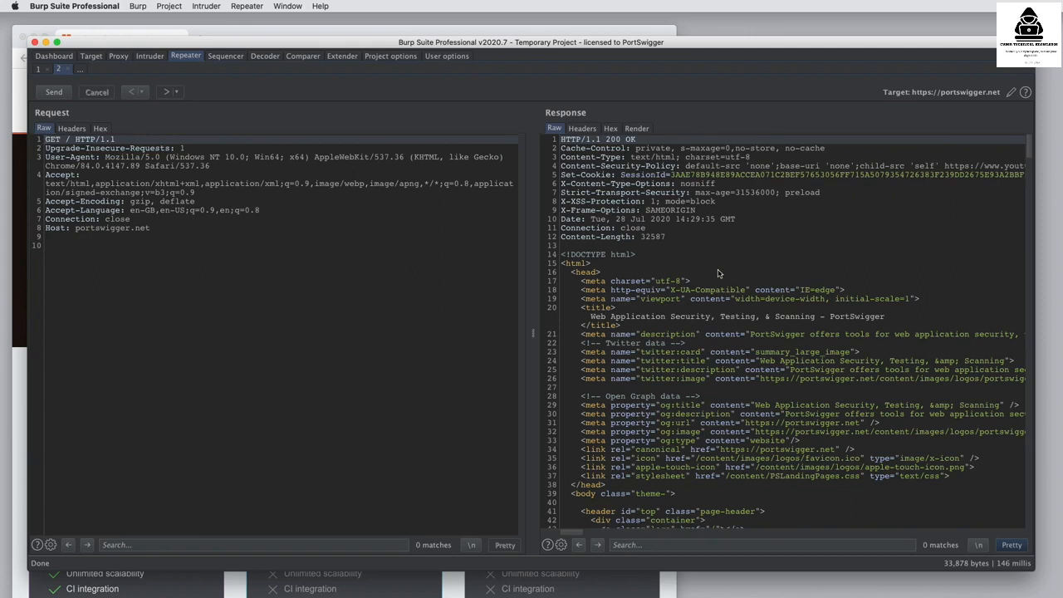
pyautogui.click(130, 92)
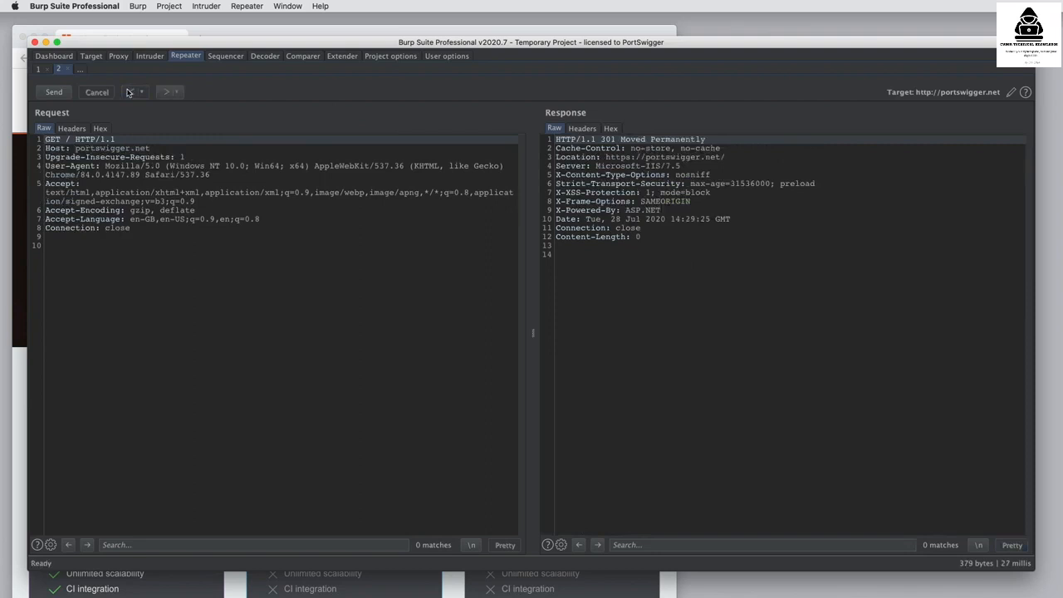
pyautogui.click(247, 7)
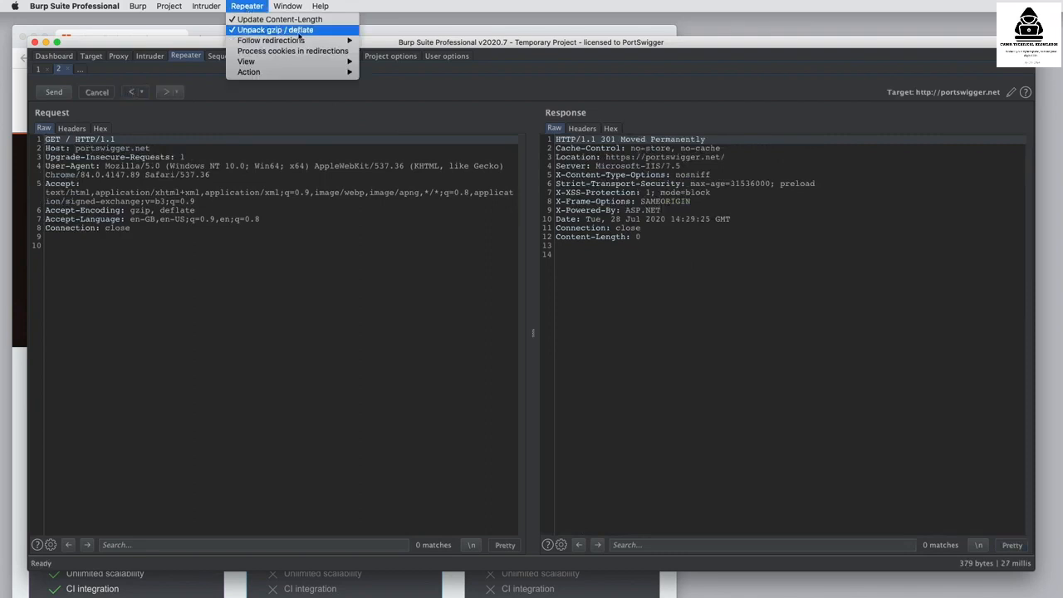
pyautogui.moveTo(317, 41)
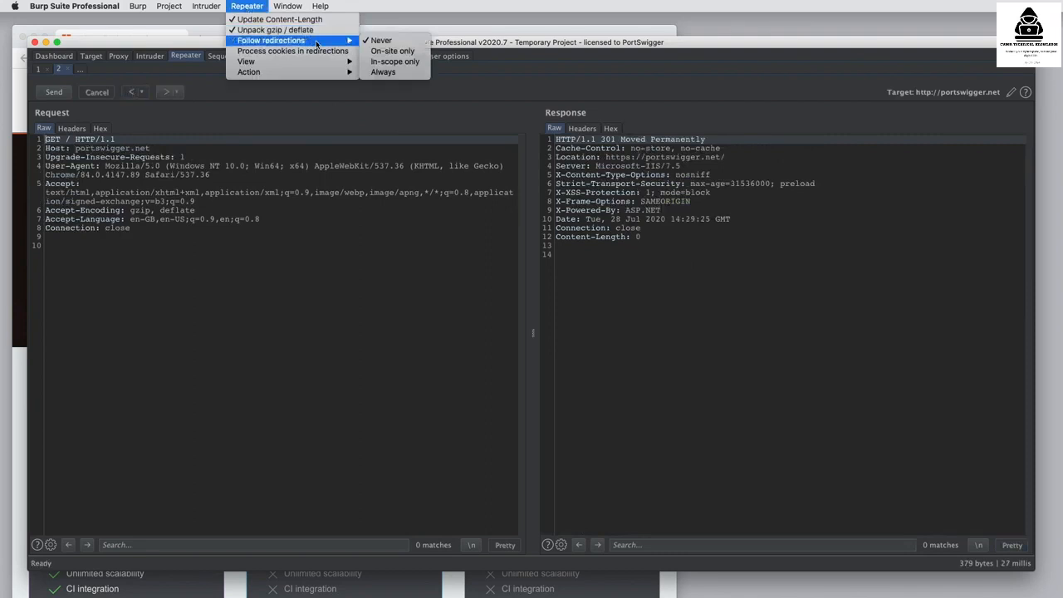
pyautogui.click(397, 73)
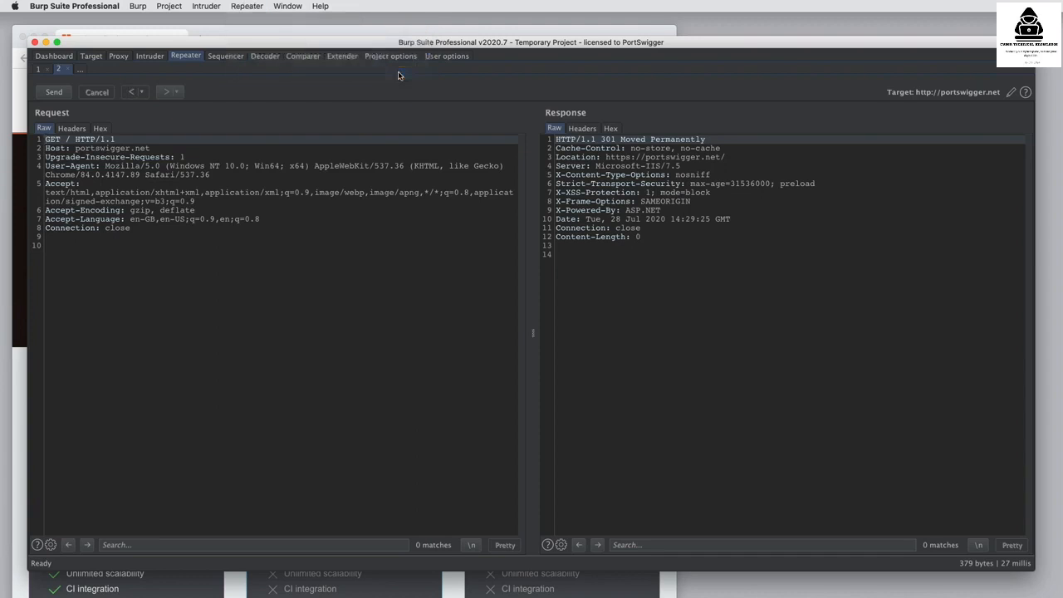
pyautogui.click(54, 92)
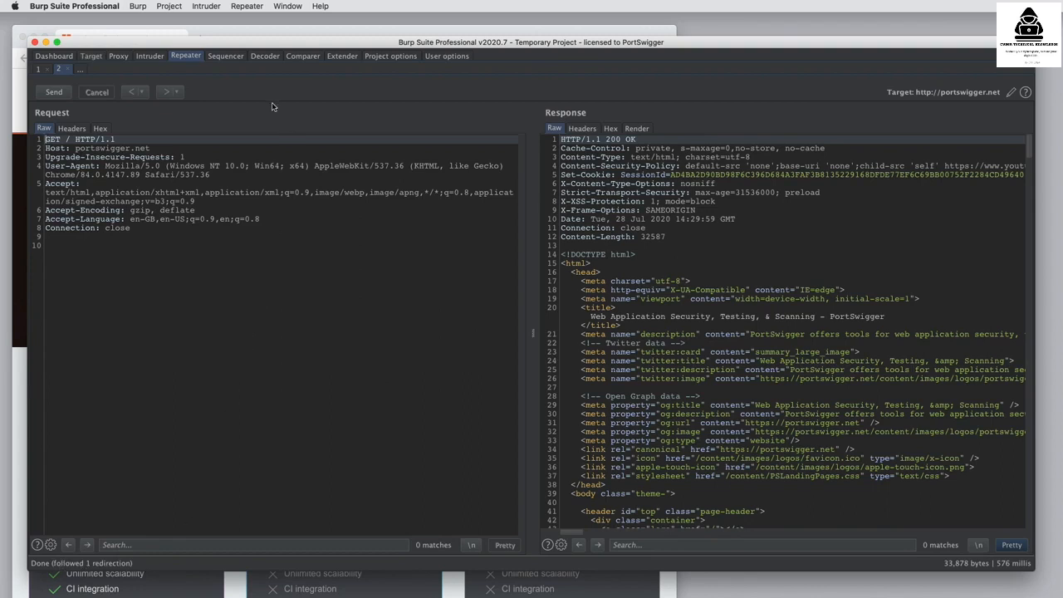
# - Change the Repeater view to a top/bottom split and back to a left/right split
pyautogui.click(251, 7)
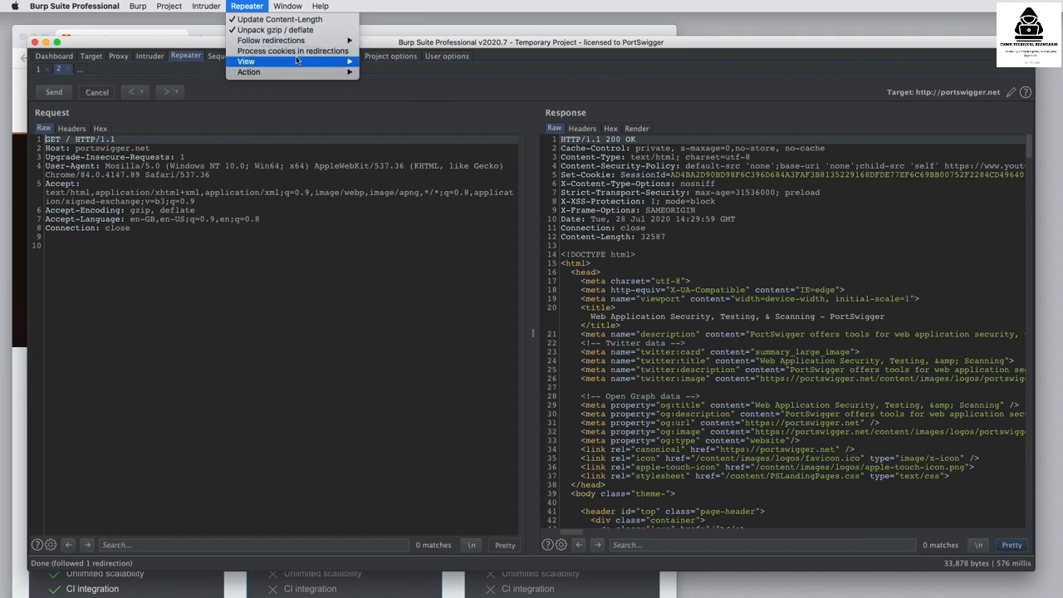
pyautogui.moveTo(299, 61)
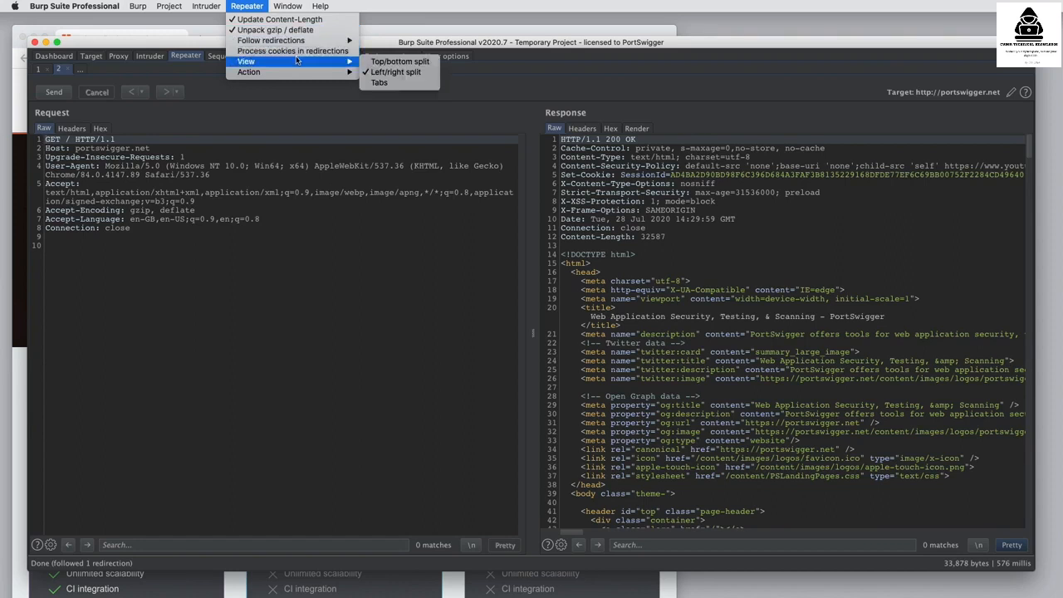
pyautogui.click(382, 61)
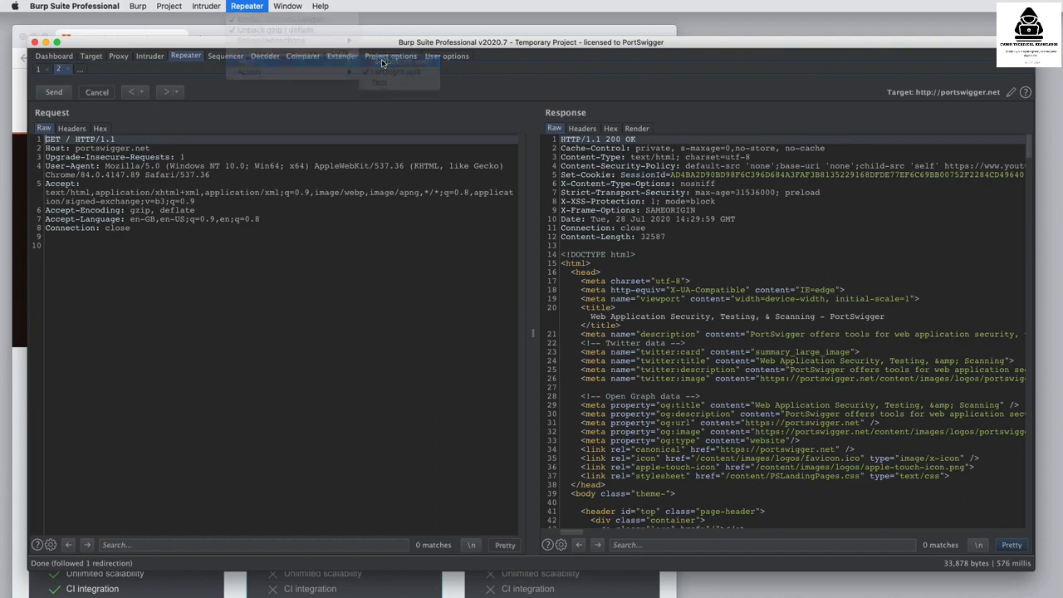
pyautogui.click(247, 7)
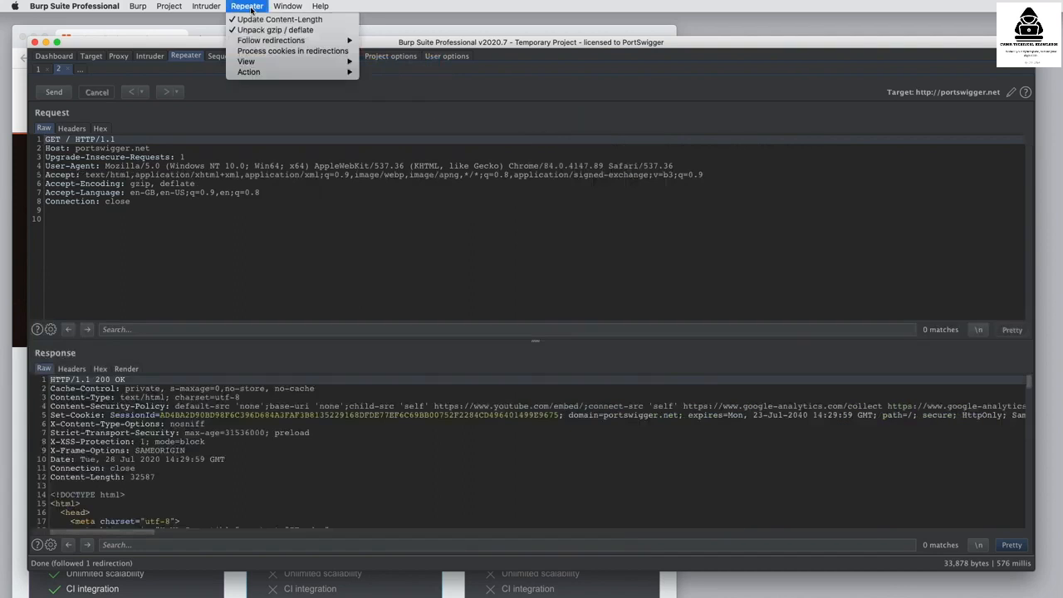
pyautogui.moveTo(297, 65)
pyautogui.click(396, 72)
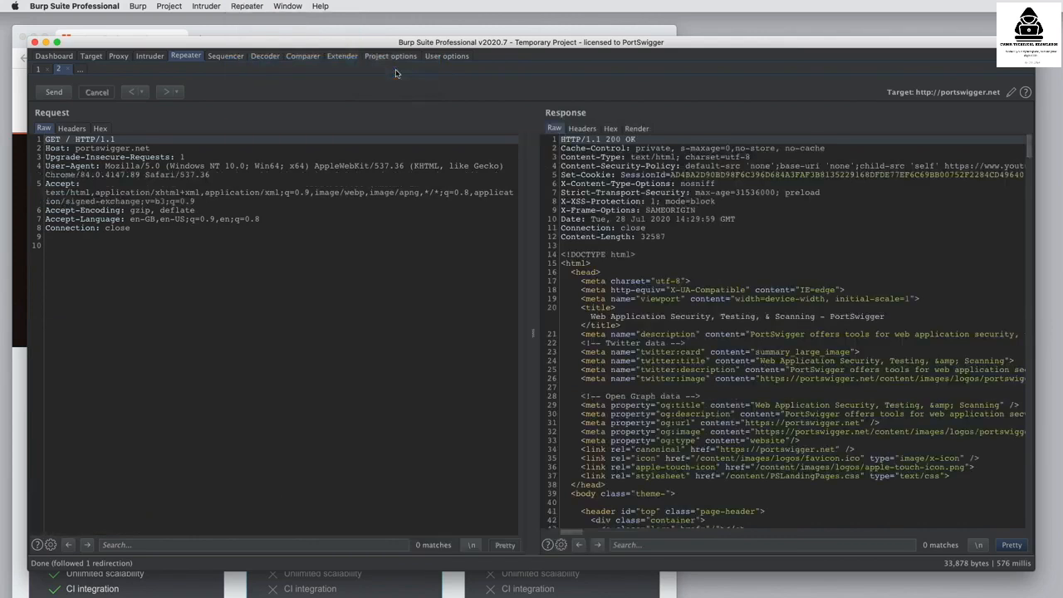
pyautogui.click(118, 57)
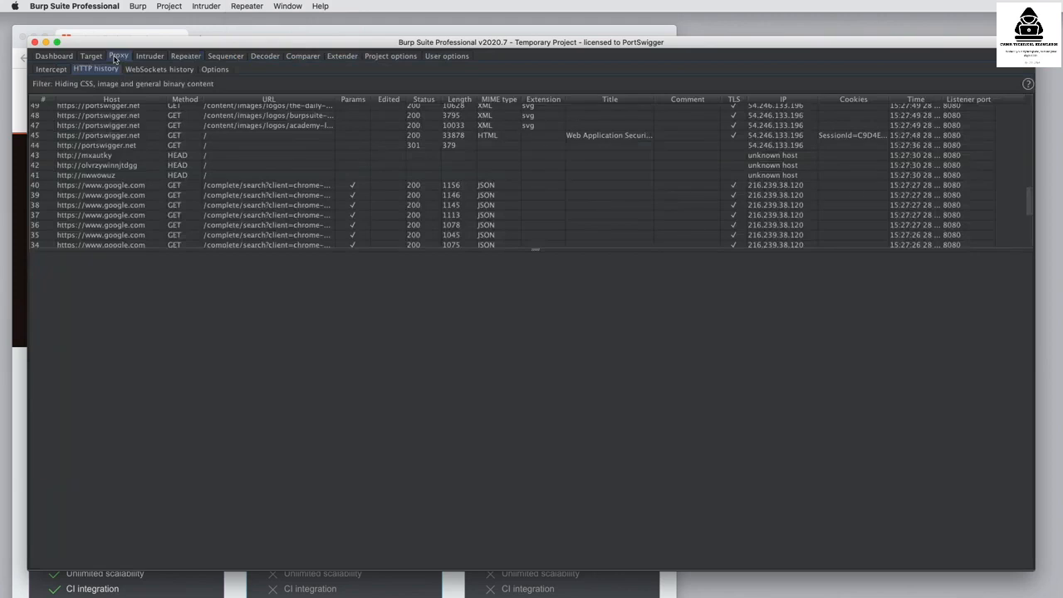
pyautogui.click(213, 149)
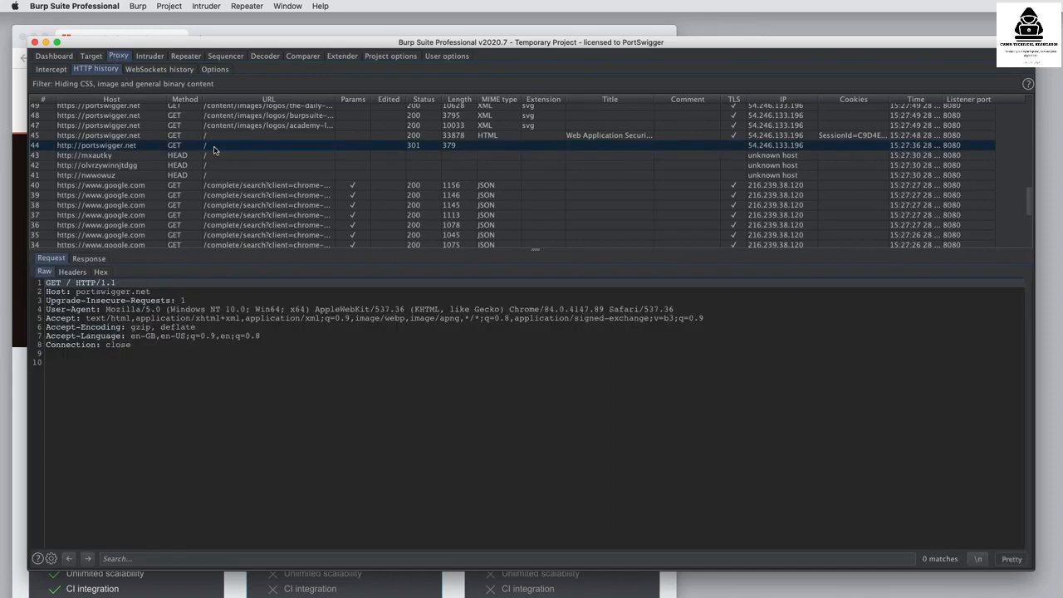
pyautogui.press('super+r')
pyautogui.click(188, 58)
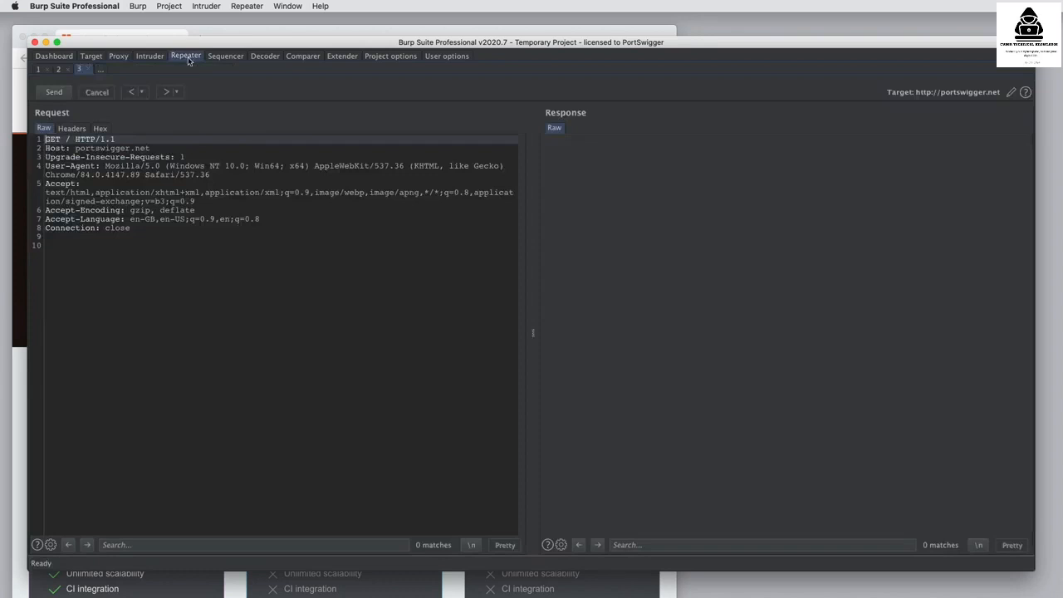
pyautogui.click(314, 250)
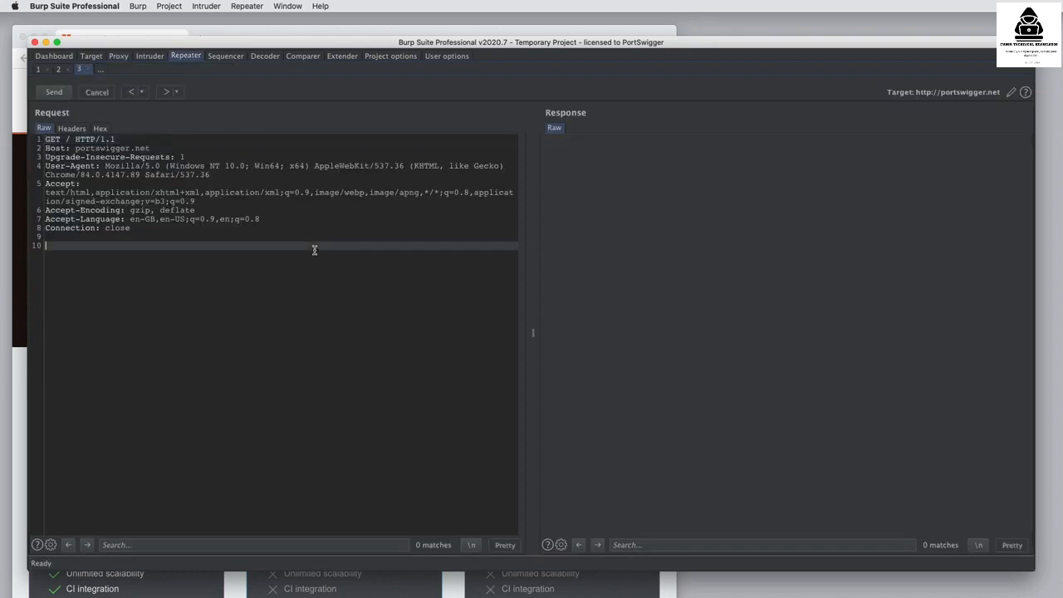
pyautogui.hotkey('ctrl', 'space')
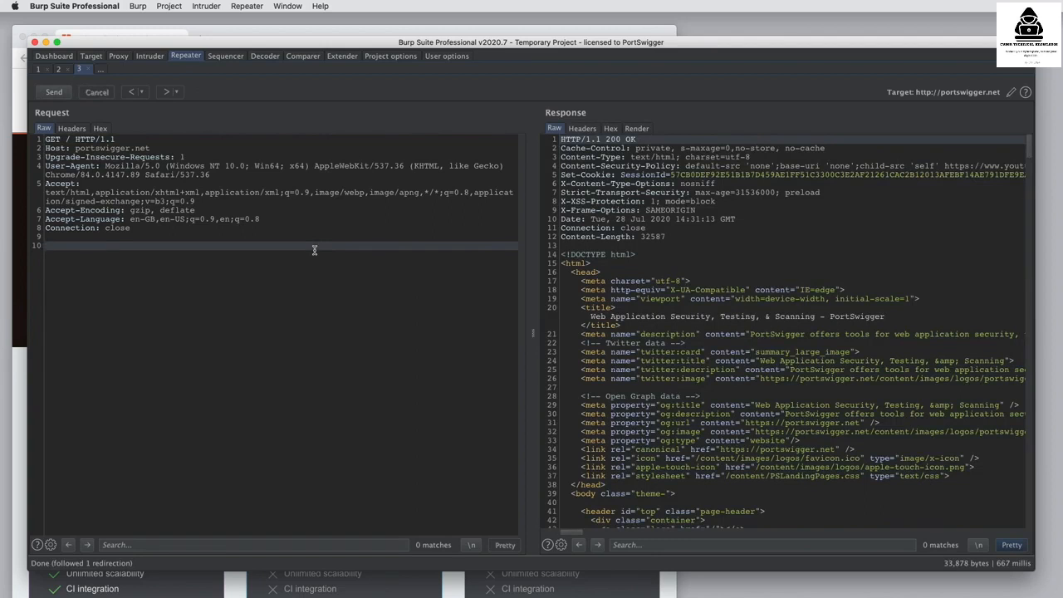
# - Examine the hotkey settings in the miscellaneous user options
pyautogui.click(444, 57)
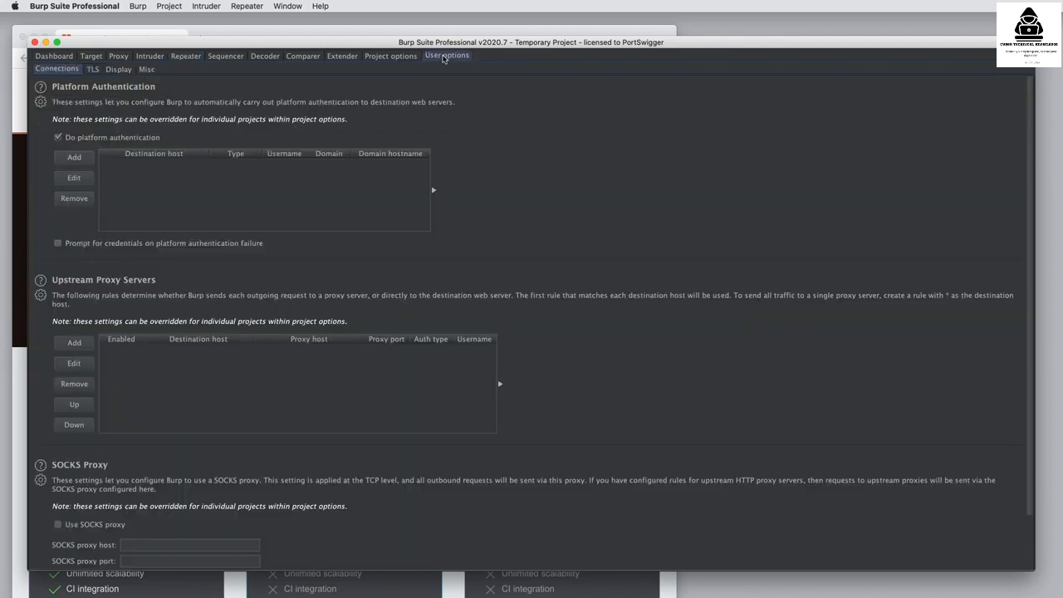
pyautogui.click(146, 70)
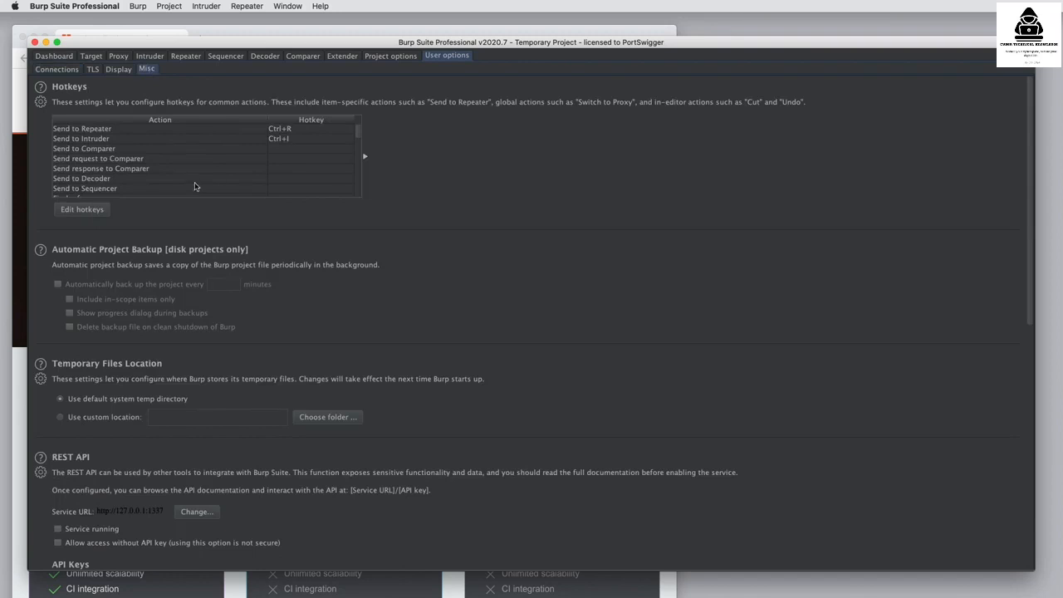
pyautogui.click(121, 57)
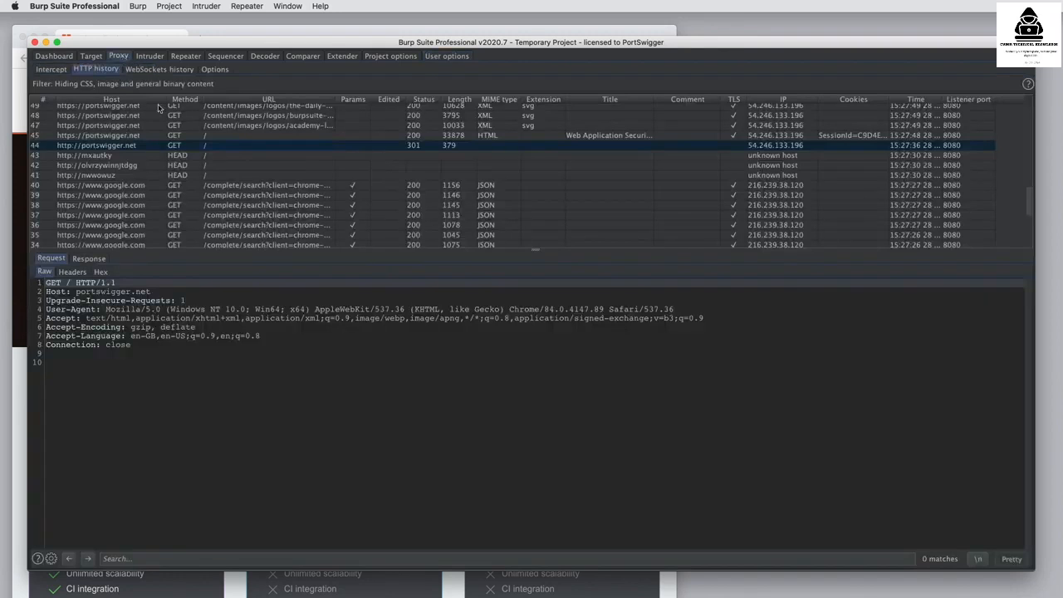
pyautogui.rightClick(234, 149)
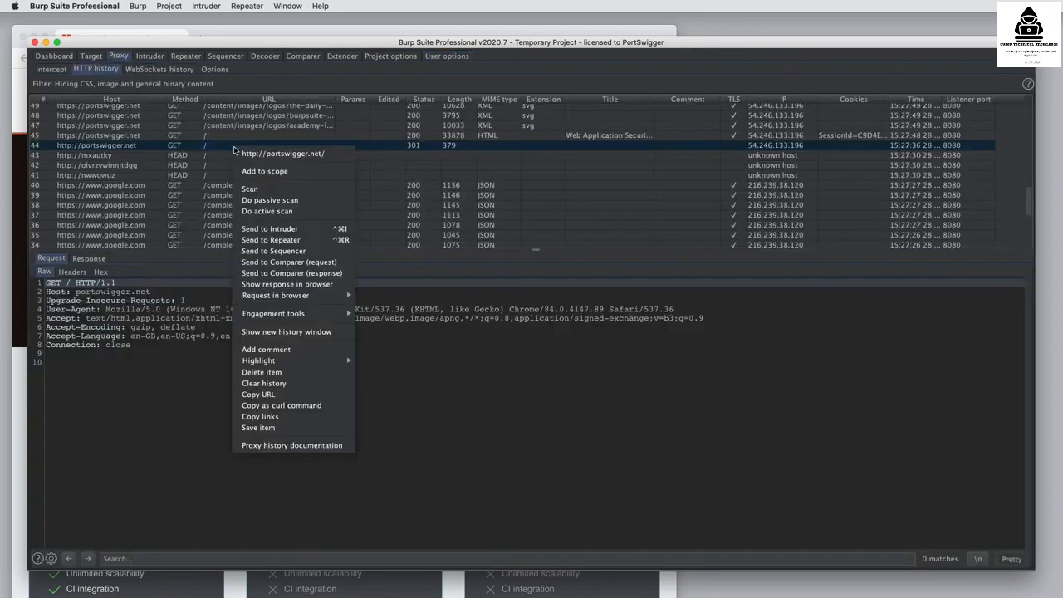
pyautogui.click(282, 240)
pyautogui.click(186, 56)
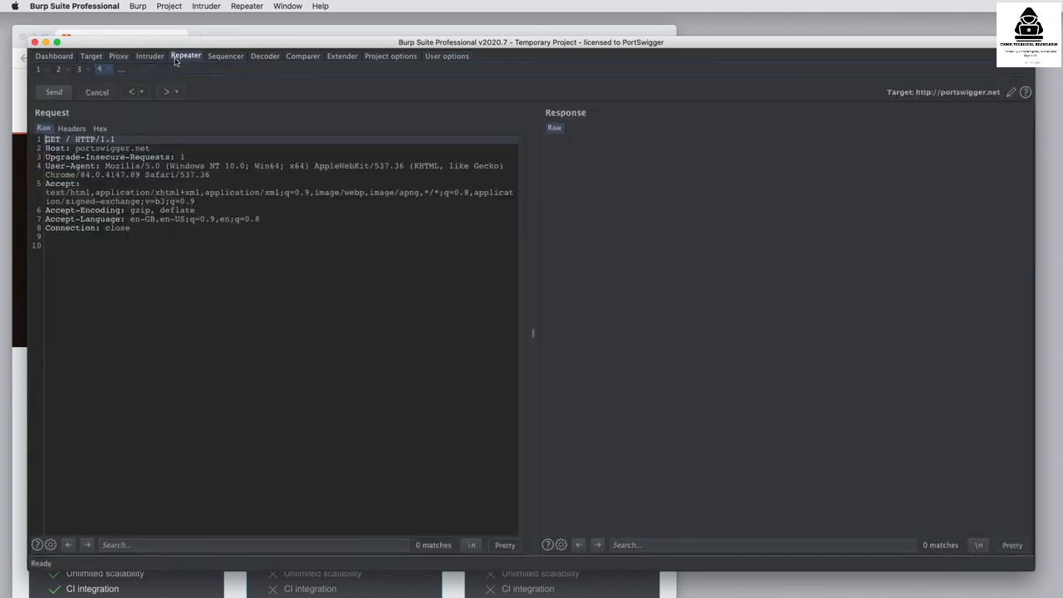
# - Look through Repeater tabs 3 and 2, and return to tab 4
pyautogui.hotkey('ctrl', 'space')
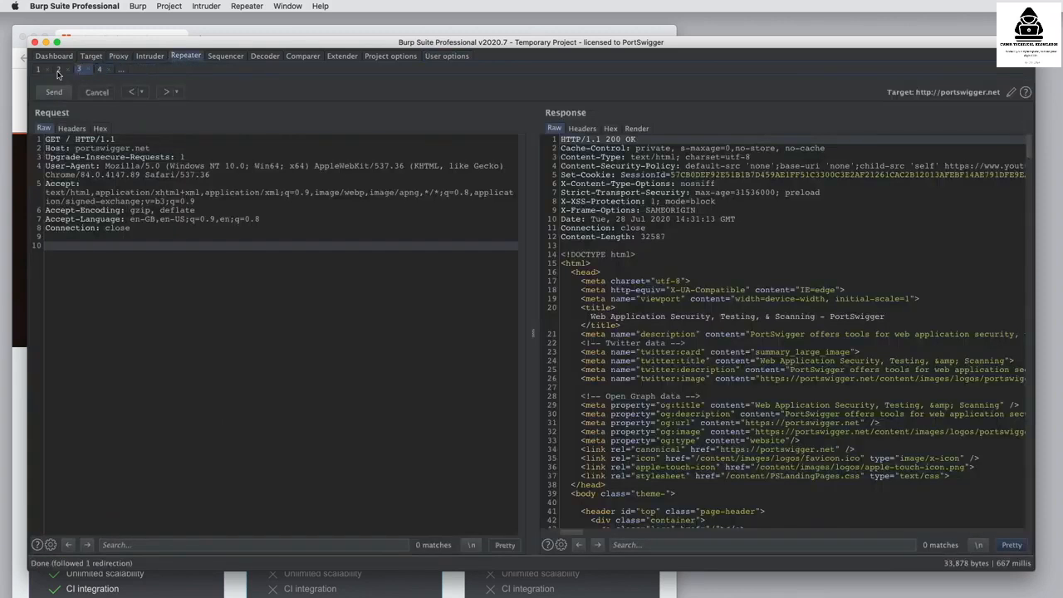
pyautogui.click(59, 70)
pyautogui.click(99, 70)
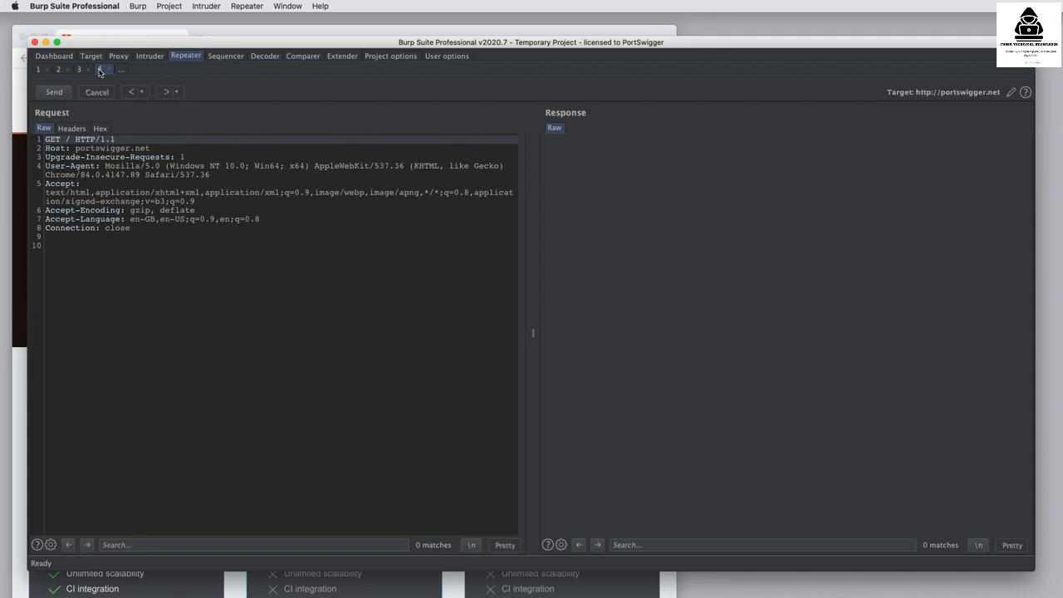
# - Rename Repeater tab 4 as abcd and close that tab
pyautogui.doubleClick(99, 71)
pyautogui.press('BackSpace')
pyautogui.write('abcd')
pyautogui.press('Return')
pyautogui.click(100, 70)
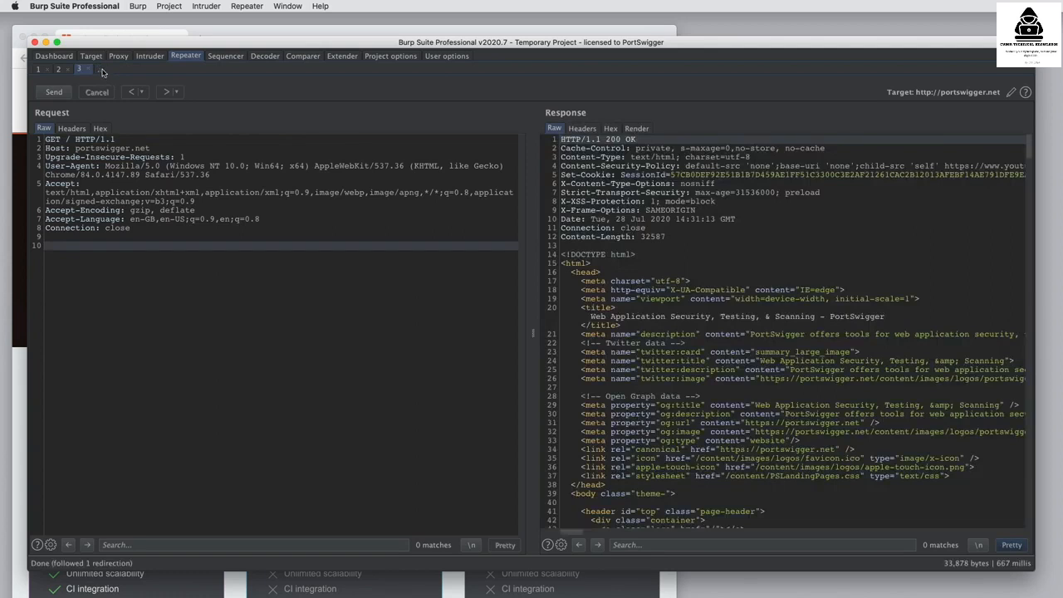
# - Add a new empty HTTP tab in Repeater
pyautogui.click(102, 72)
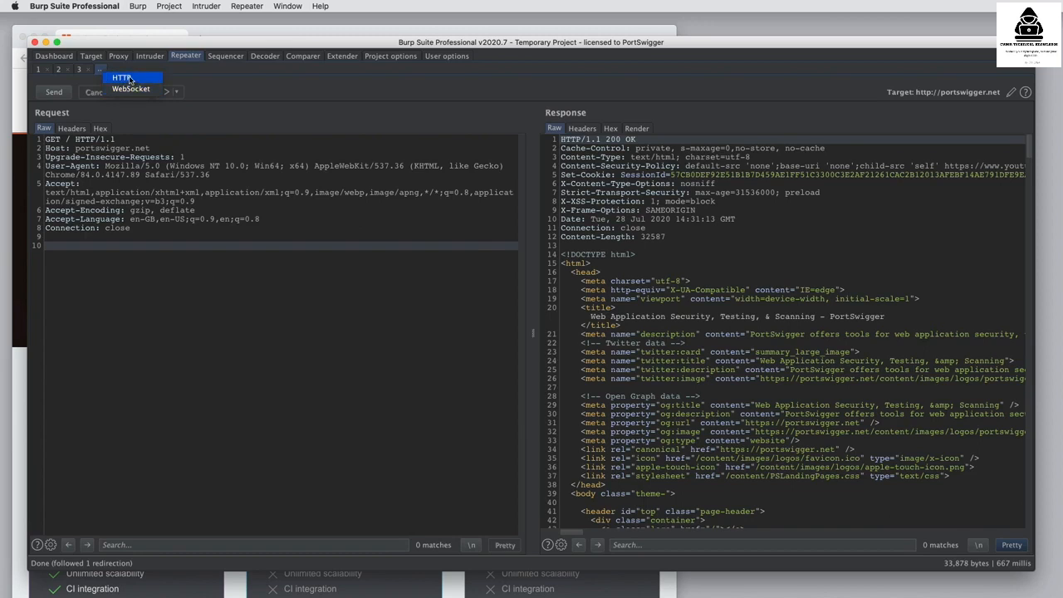
pyautogui.click(130, 79)
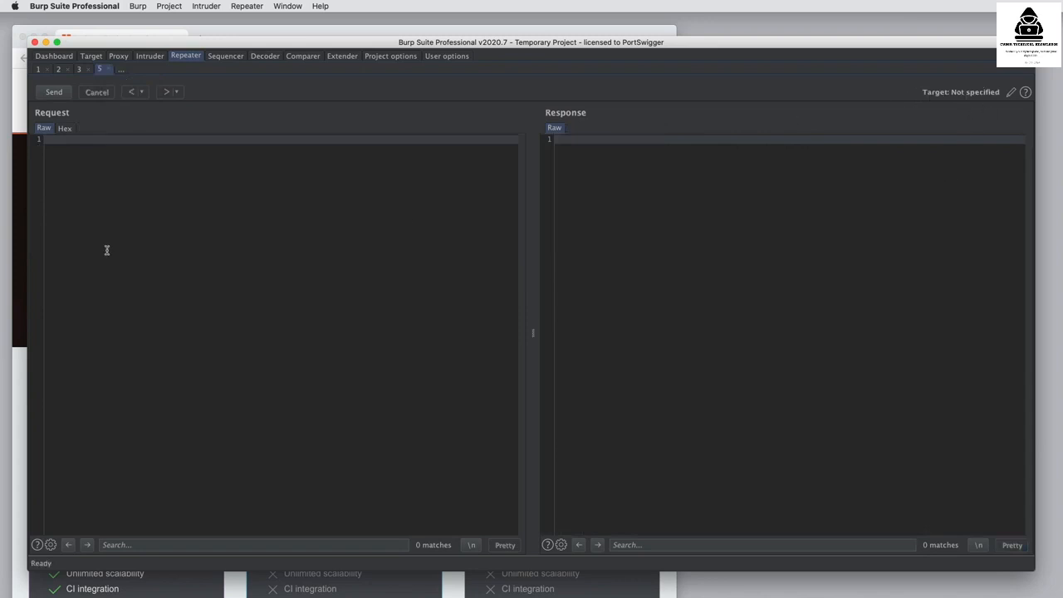
# - Build a request in the empty Repeater tab from the portswigger.net URL copied from Chromium, and send it
pyautogui.press('super+Tab')
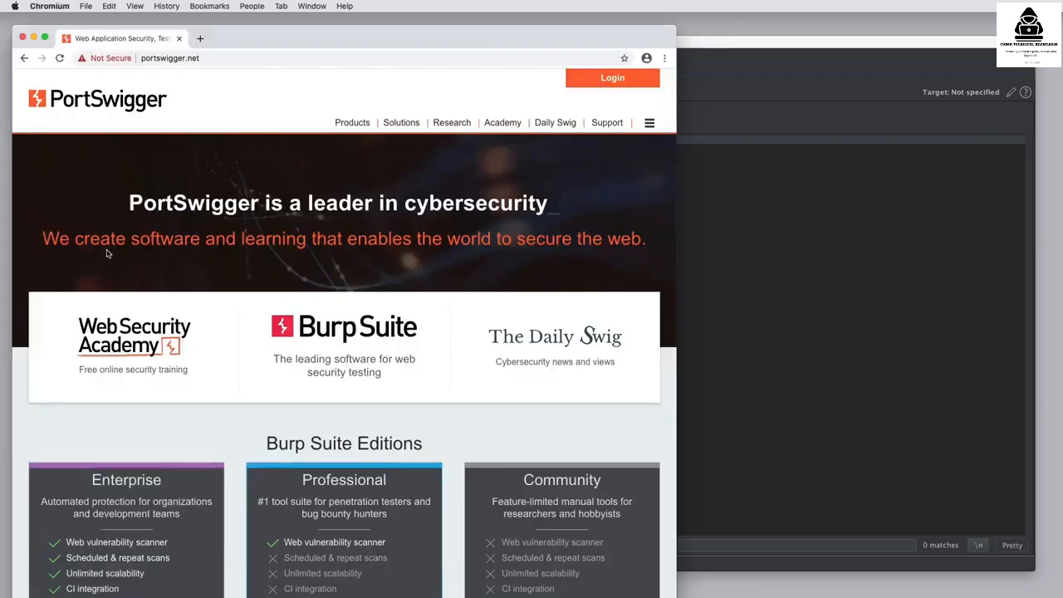
pyautogui.click(237, 57)
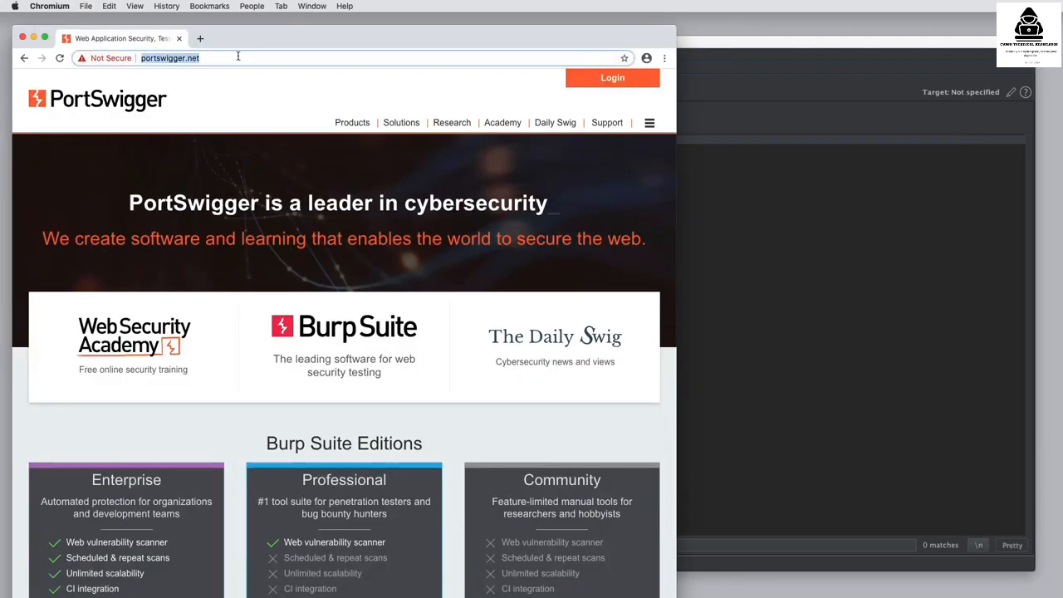
pyautogui.press('super+Tab')
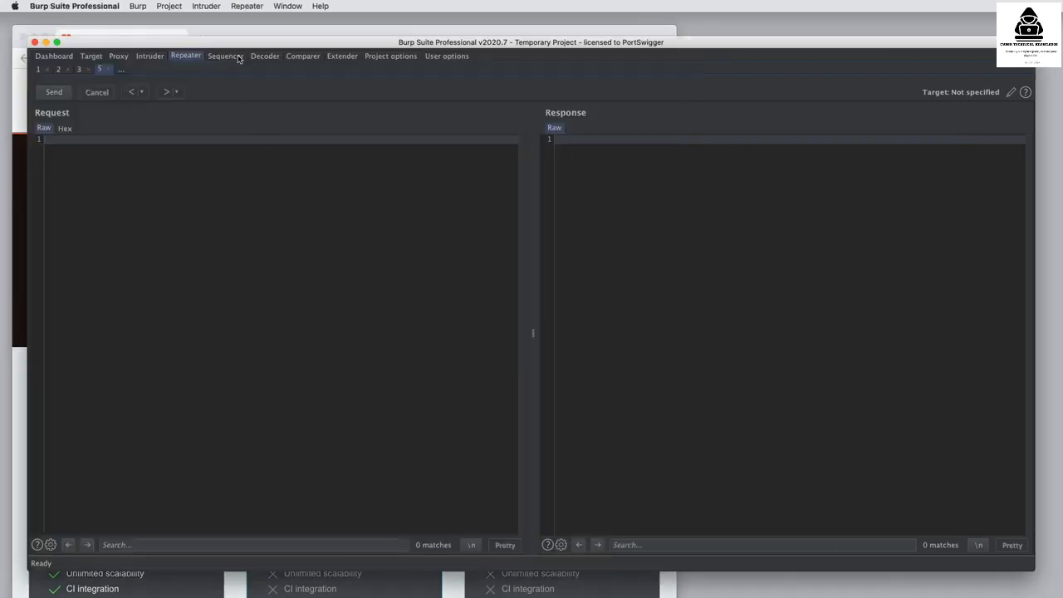
pyautogui.rightClick(261, 206)
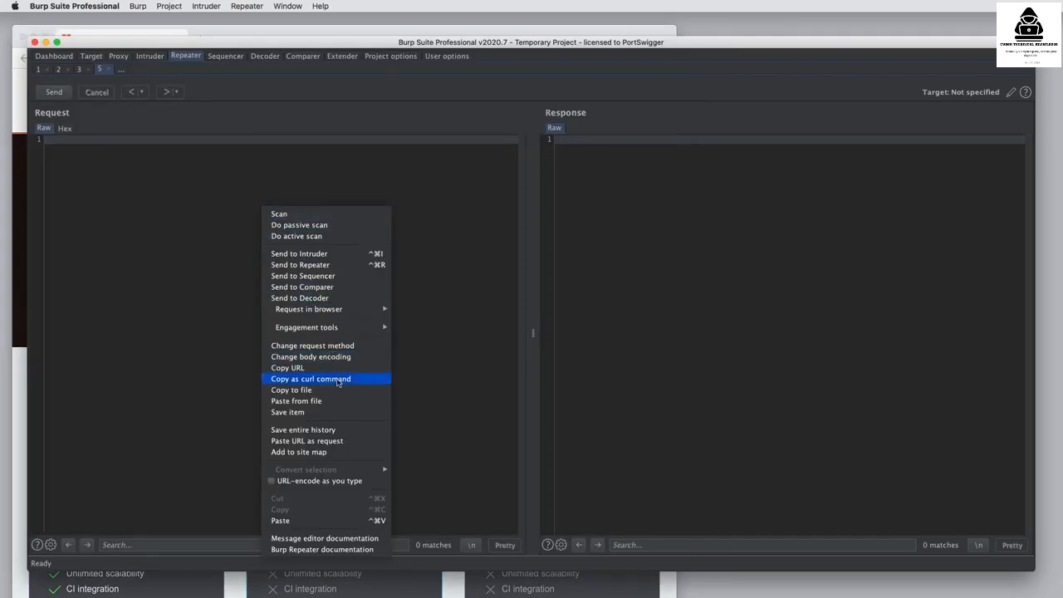
pyautogui.click(339, 446)
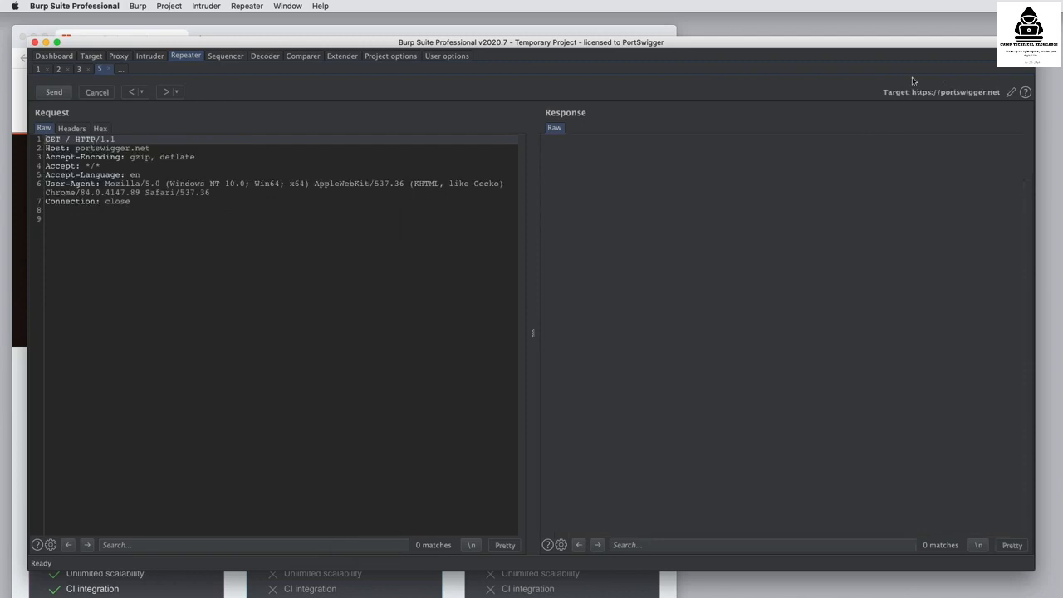
pyautogui.click(55, 93)
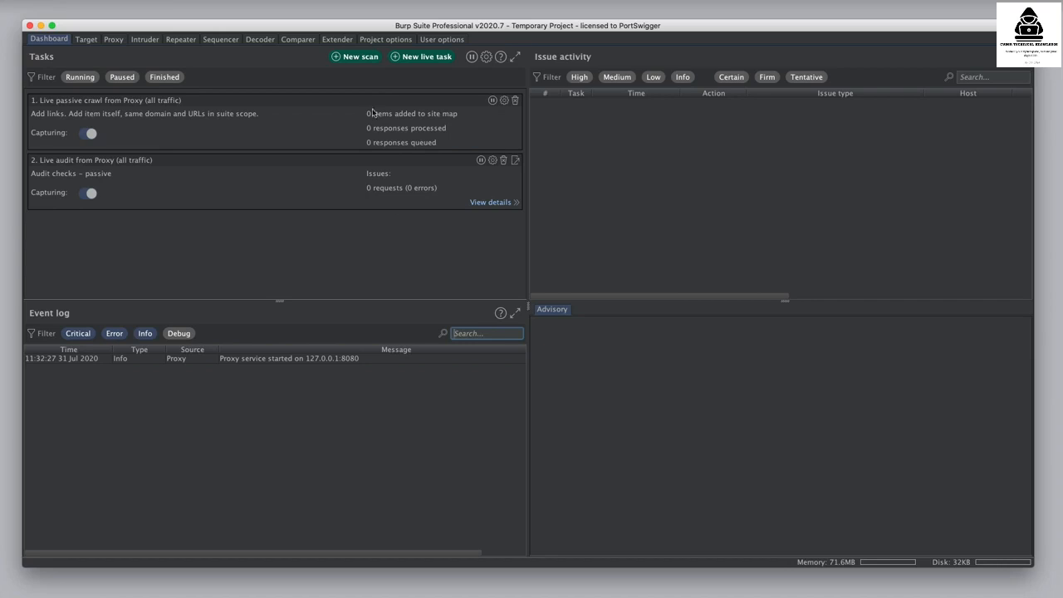
pyautogui.click(362, 56)
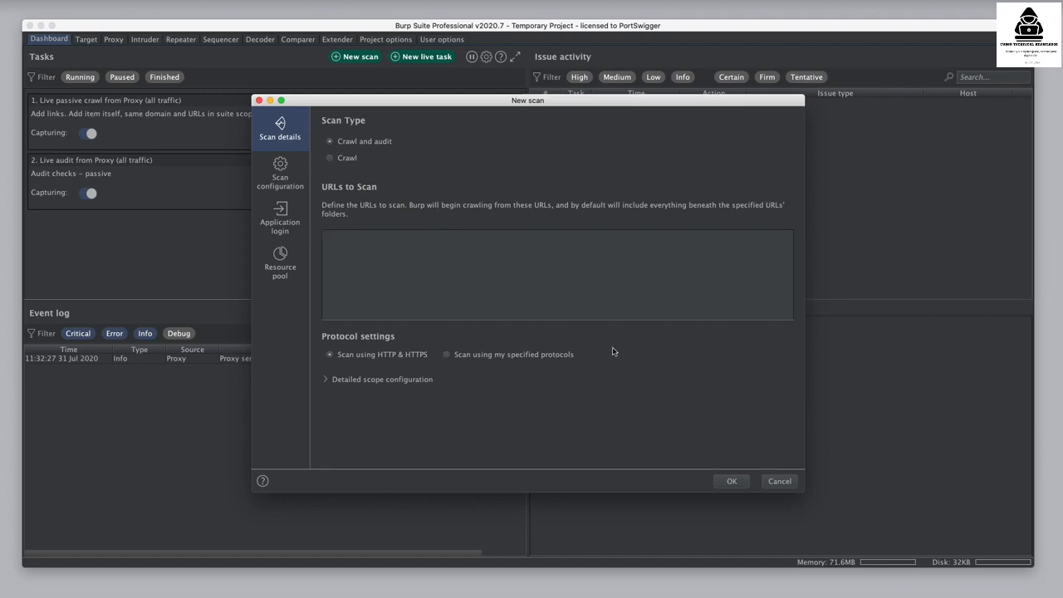
pyautogui.write('https://portswigger-labs.net')
pyautogui.click(334, 383)
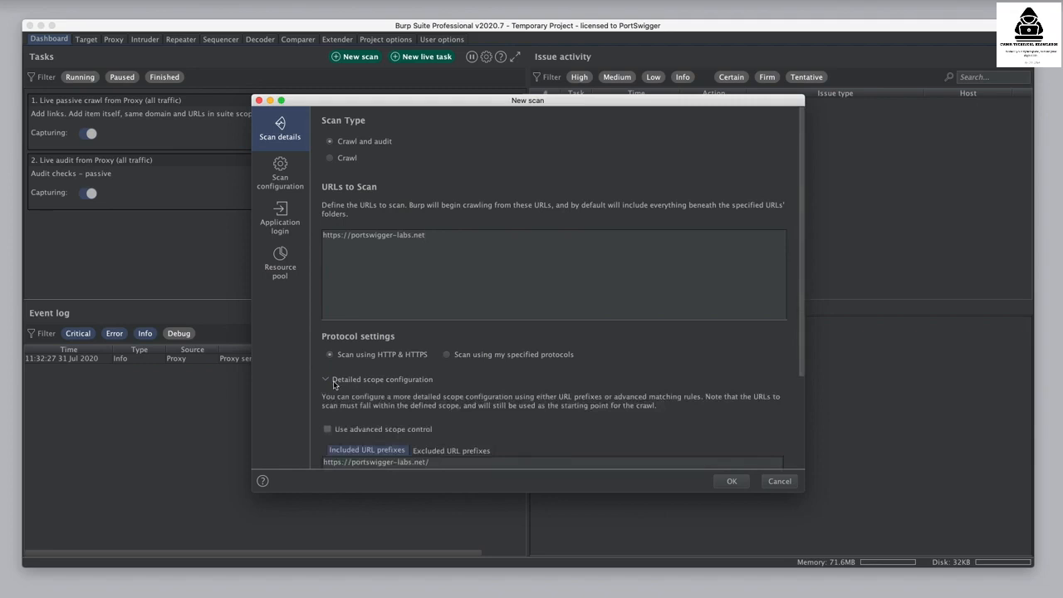
pyautogui.scroll(-2, 491, 404)
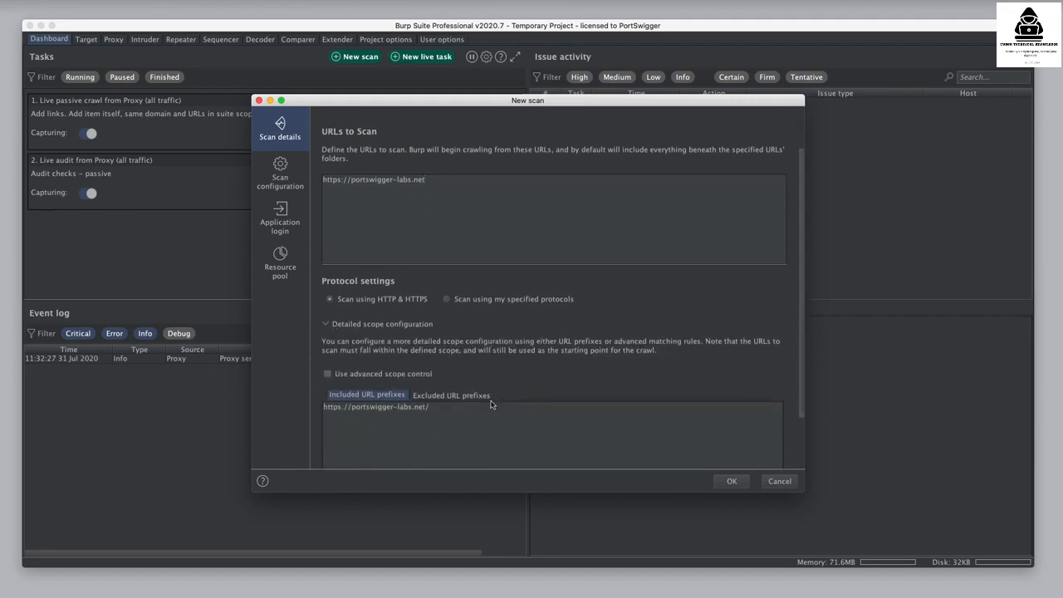
pyautogui.scroll(-2, 510, 392)
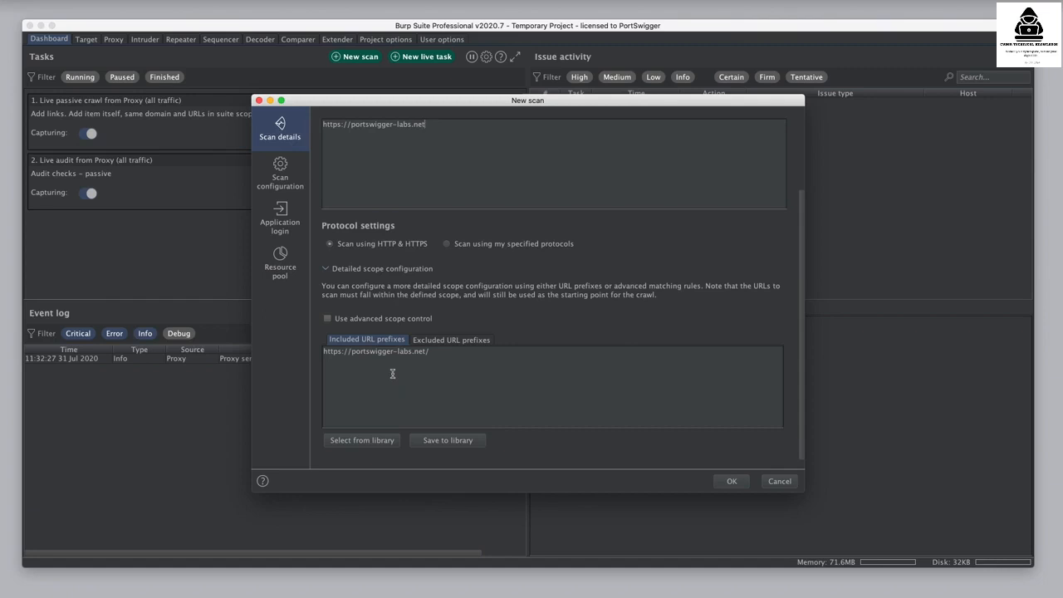
# - Start a new crawling configuration for the scan, examine the settings in all its sections from Crawl Optimization to Miscellaneous, and discard it
pyautogui.click(293, 180)
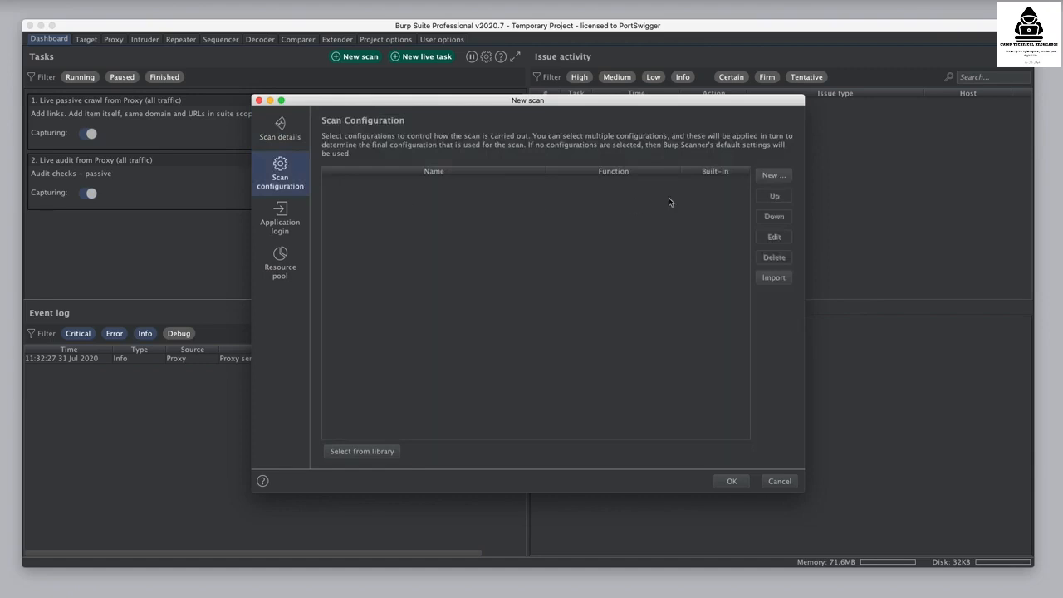
pyautogui.click(765, 178)
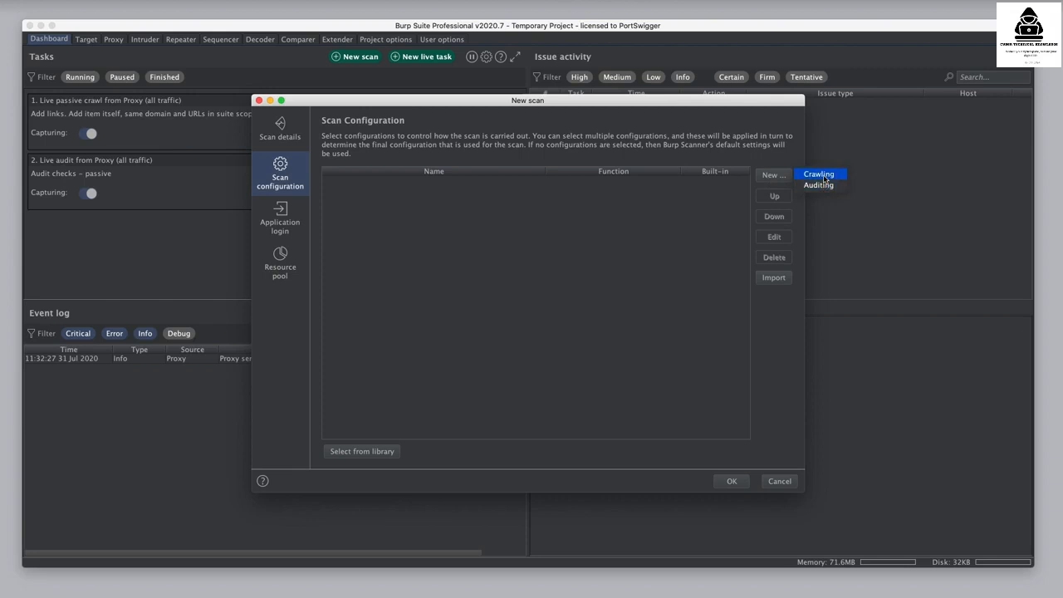
pyautogui.click(824, 178)
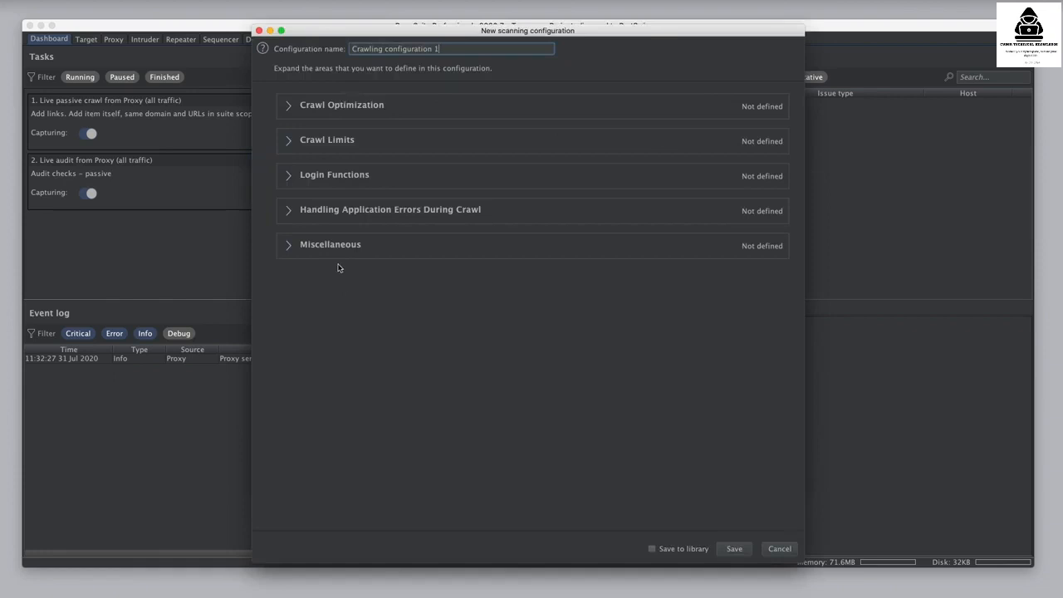
pyautogui.click(289, 107)
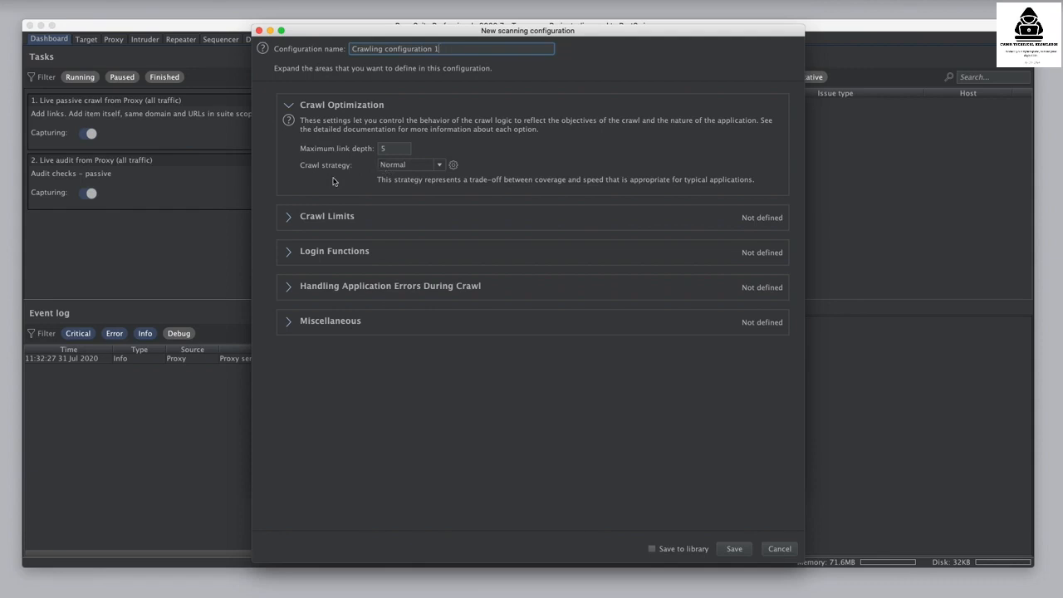
pyautogui.click(289, 218)
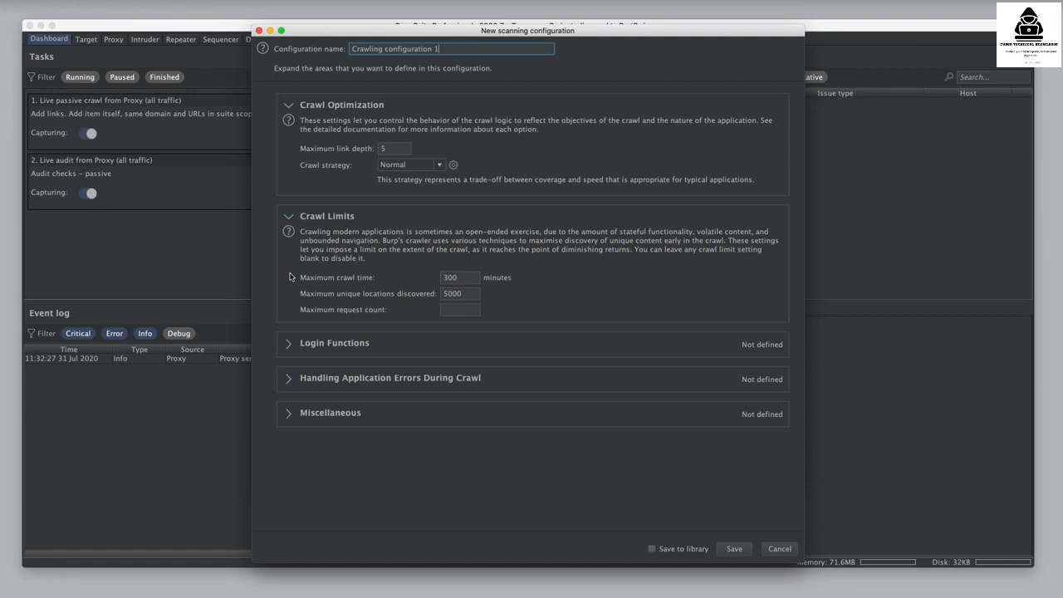
pyautogui.click(293, 345)
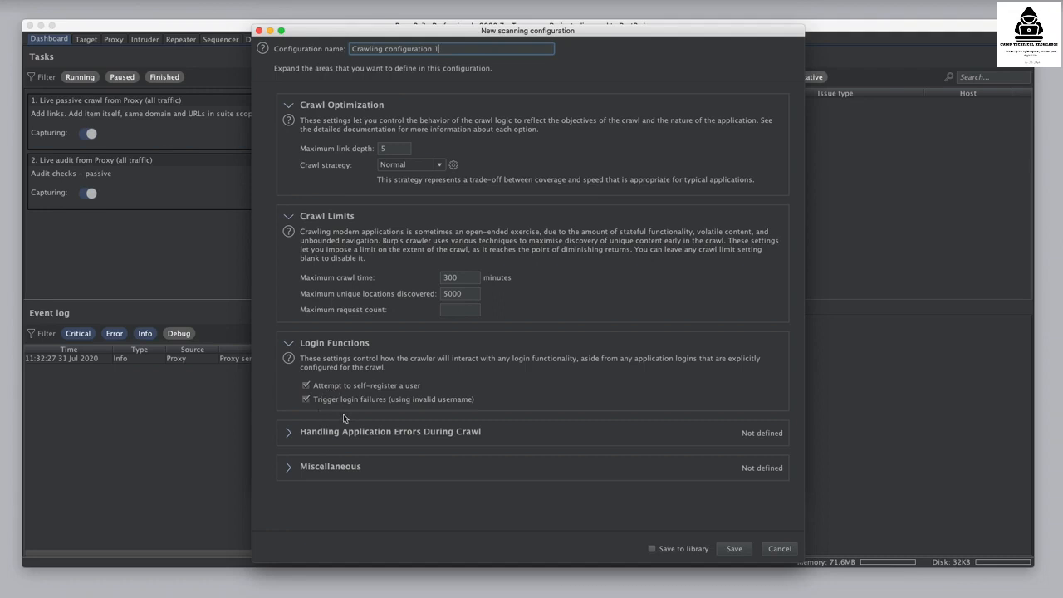
pyautogui.click(395, 426)
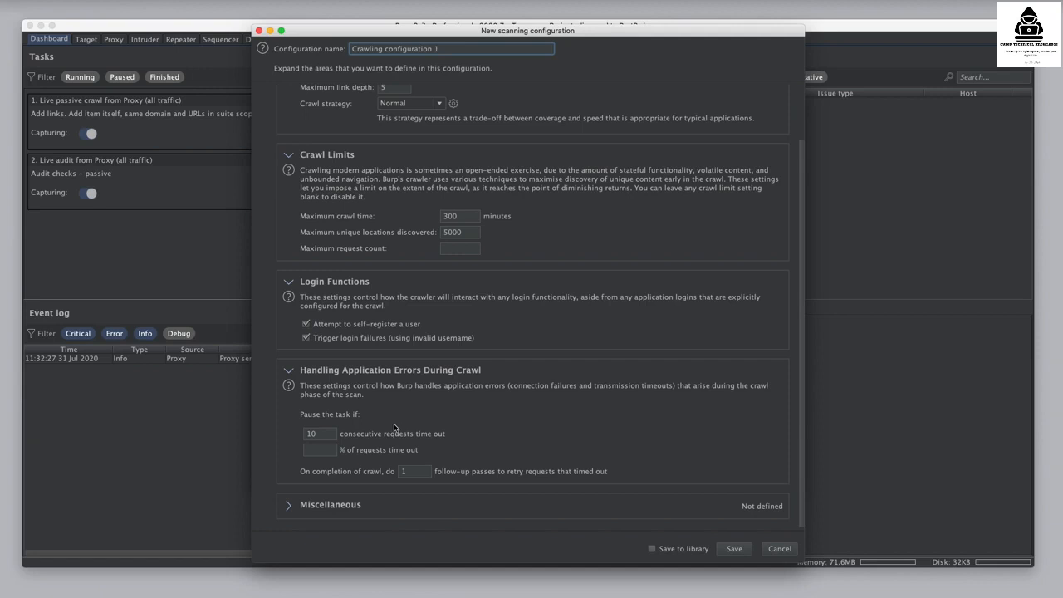
pyautogui.click(294, 507)
pyautogui.scroll(-1, 453, 467)
pyautogui.scroll(-6, 452, 467)
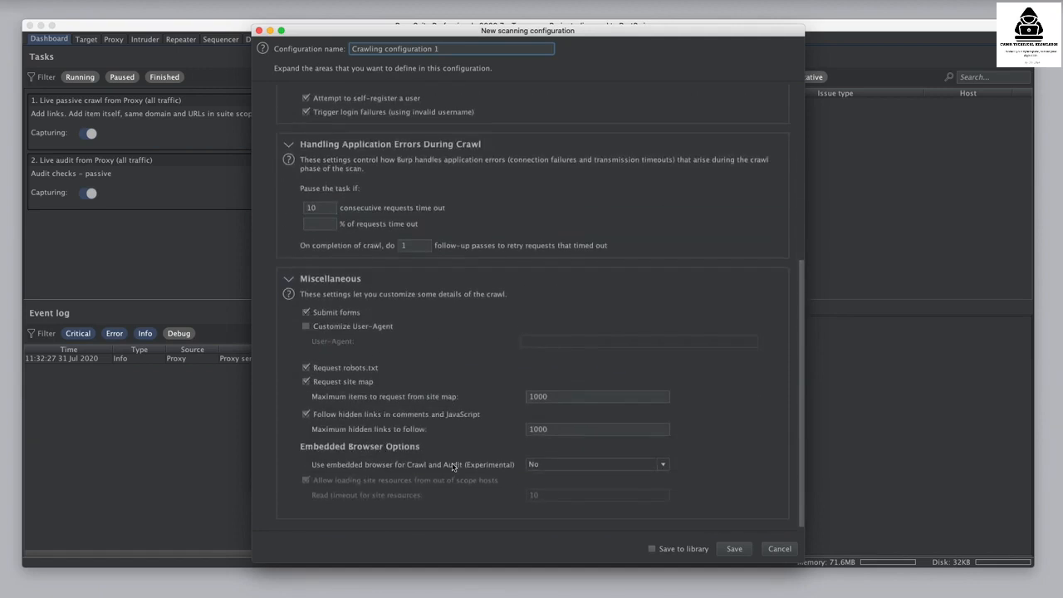
pyautogui.click(764, 549)
# - Start a new auditing configuration and examine the audit speed and audit accuracy choices under Audit Optimization
pyautogui.click(780, 176)
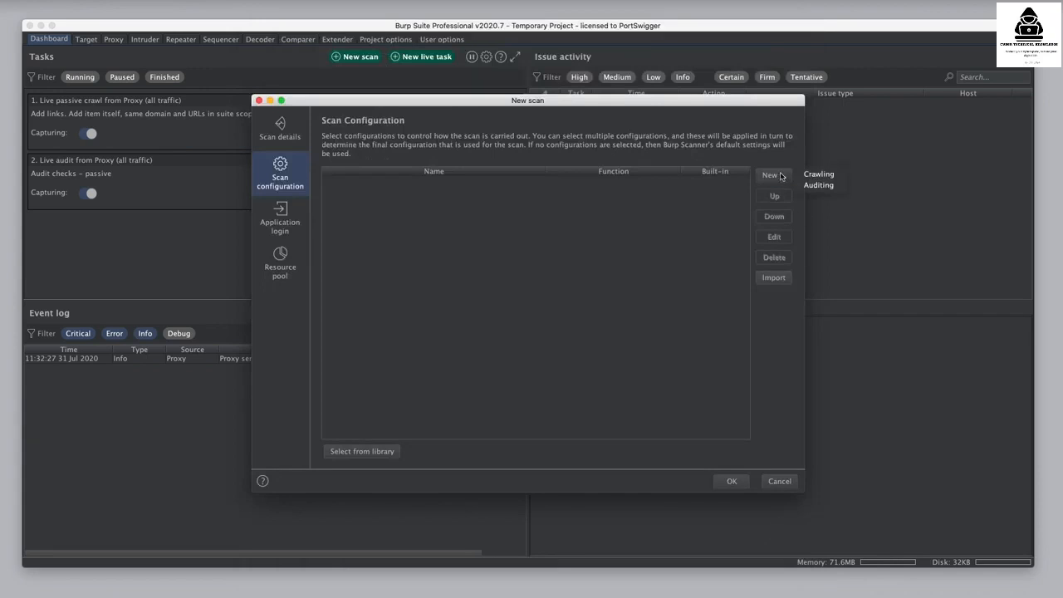
pyautogui.click(808, 186)
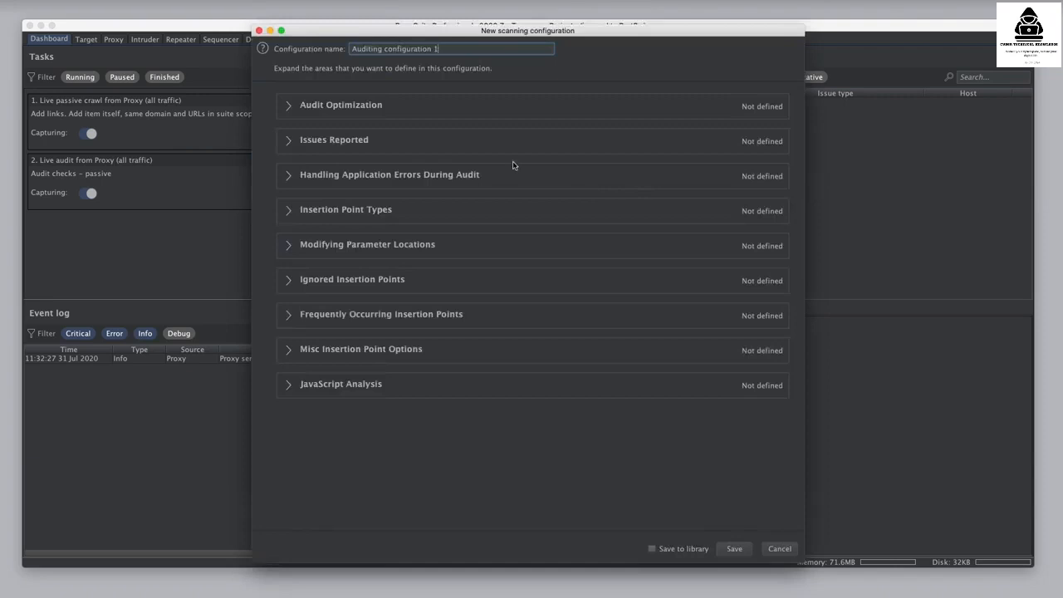
pyautogui.click(289, 107)
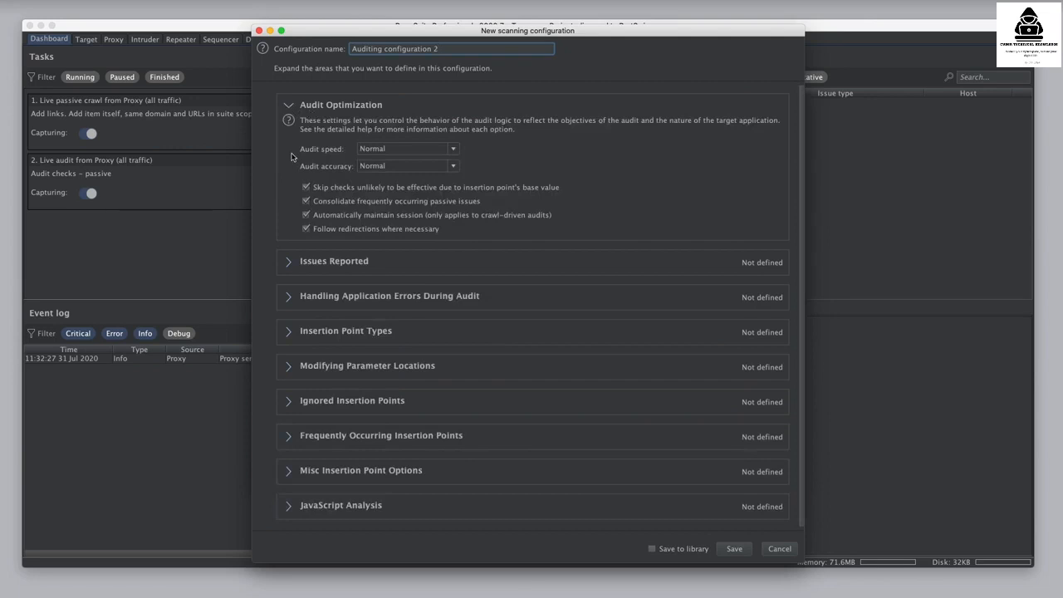
pyautogui.click(398, 152)
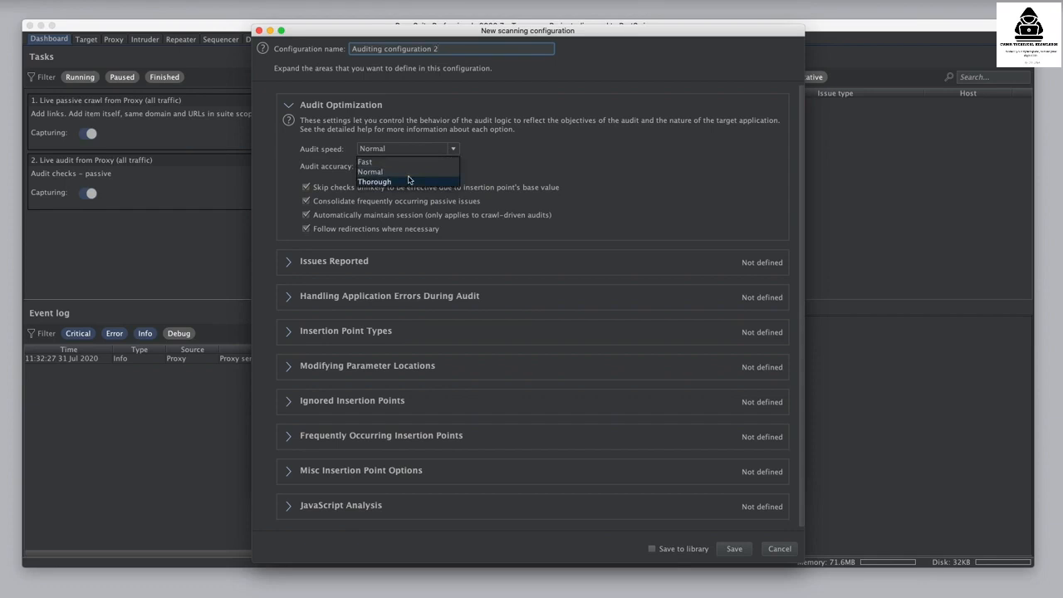
pyautogui.click(505, 171)
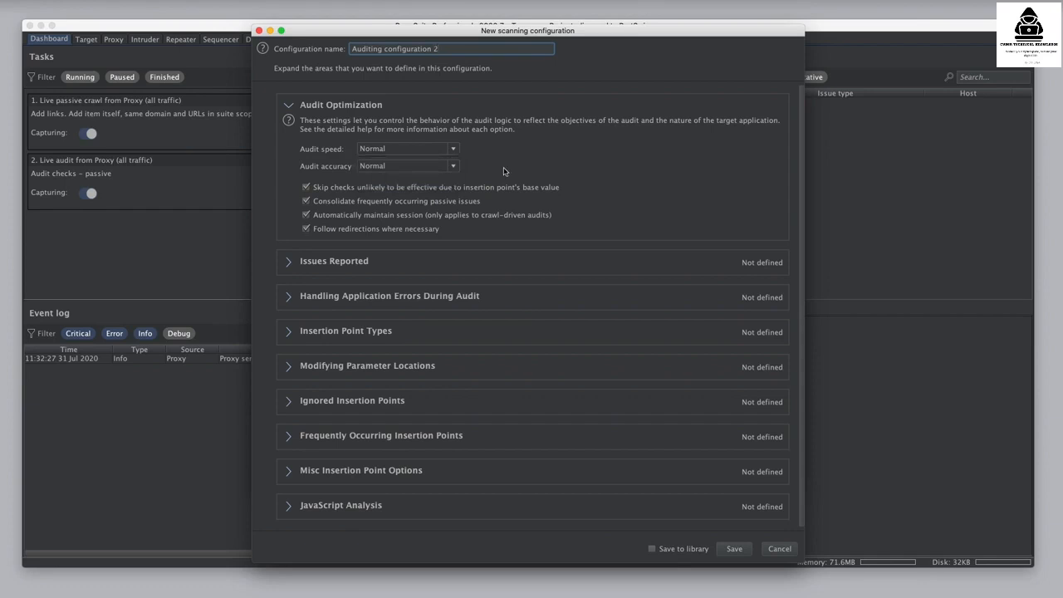
pyautogui.click(454, 167)
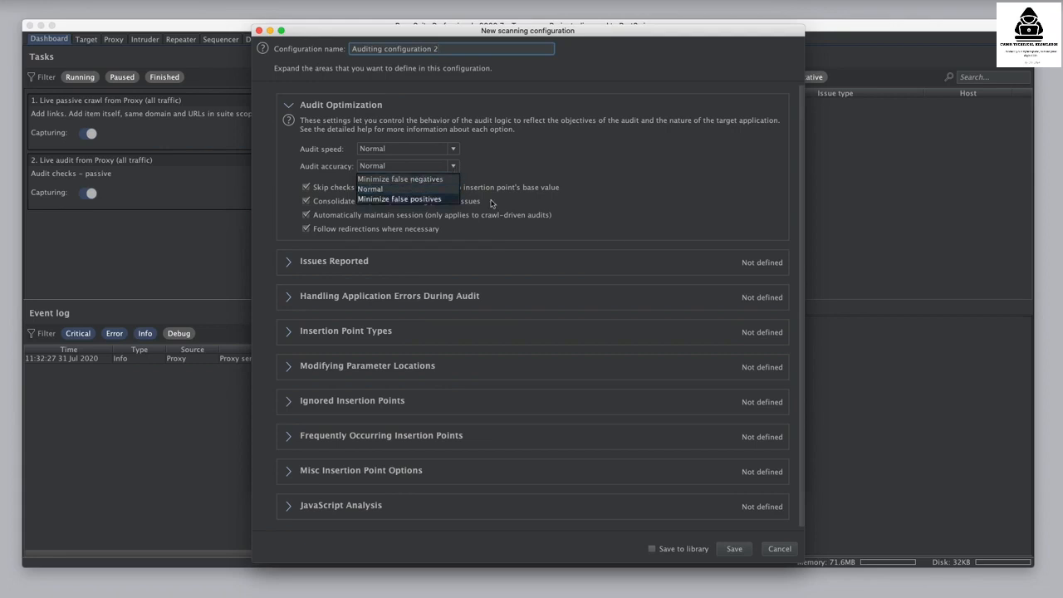
pyautogui.click(558, 169)
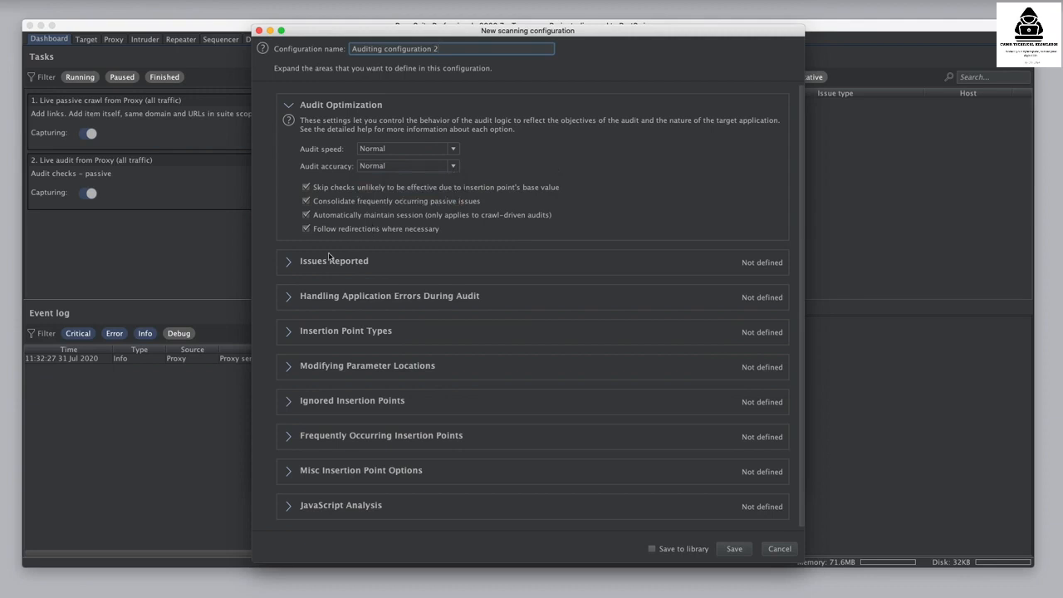
# - Expand Issues Reported in the auditing configuration and look through the scan types and the list of individual issues
pyautogui.click(288, 264)
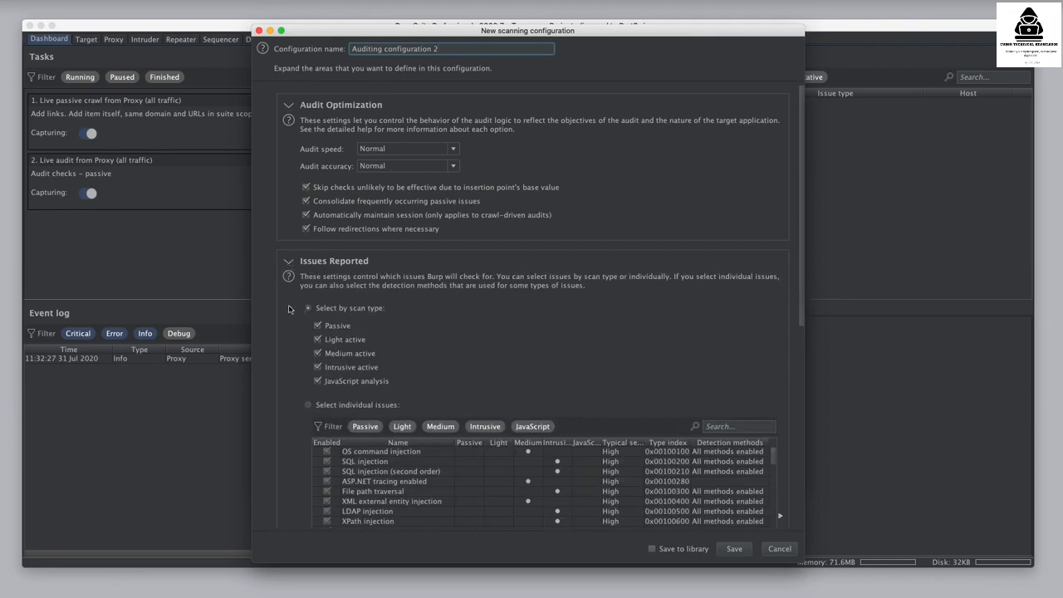
pyautogui.scroll(-3, 293, 319)
pyautogui.scroll(-2, 293, 319)
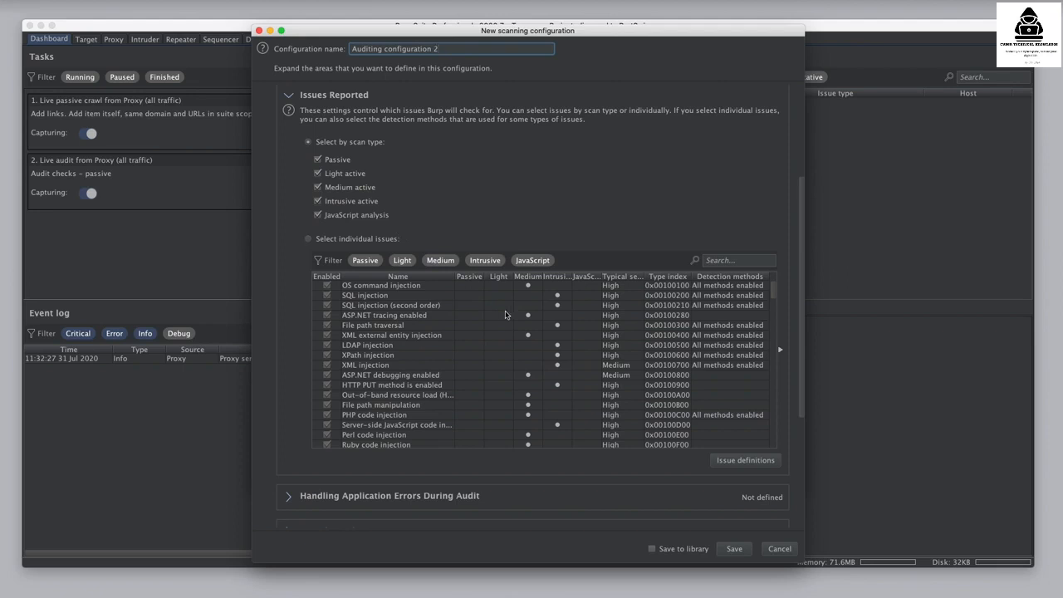
pyautogui.scroll(-10, 505, 314)
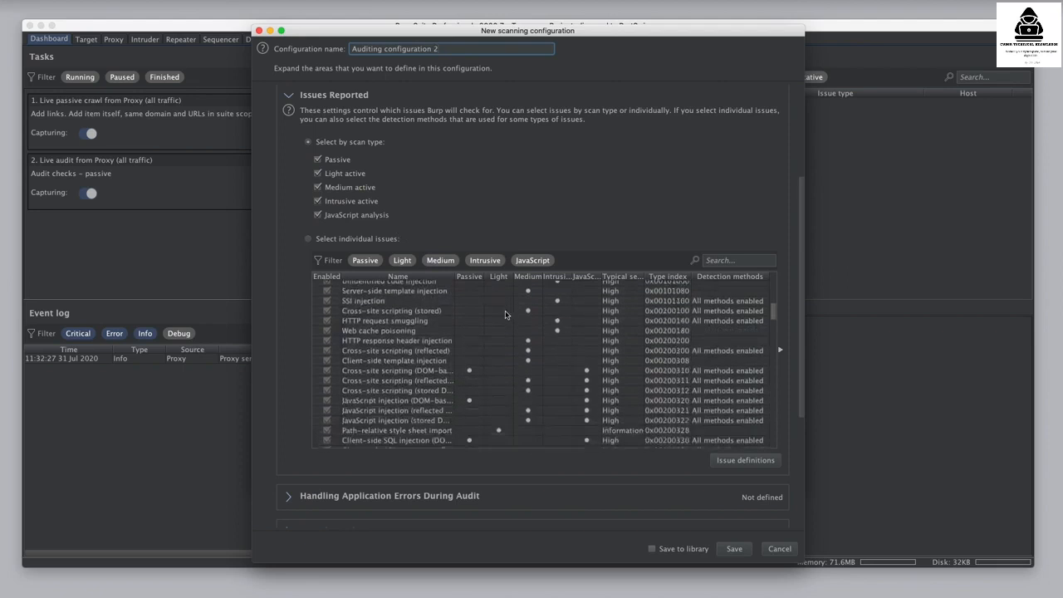
pyautogui.scroll(-5, 504, 314)
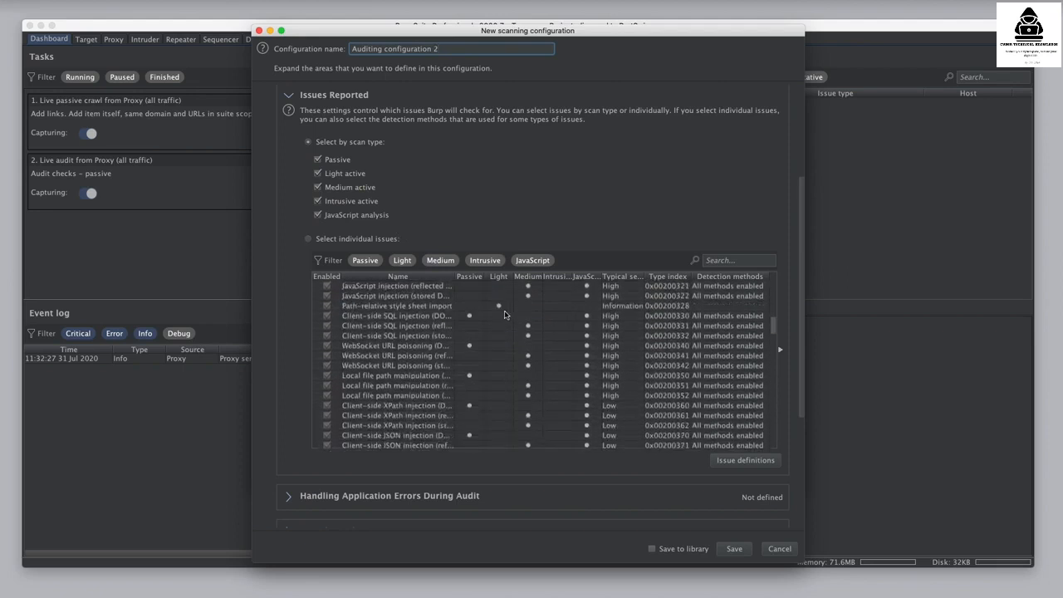
pyautogui.scroll(-1, 504, 315)
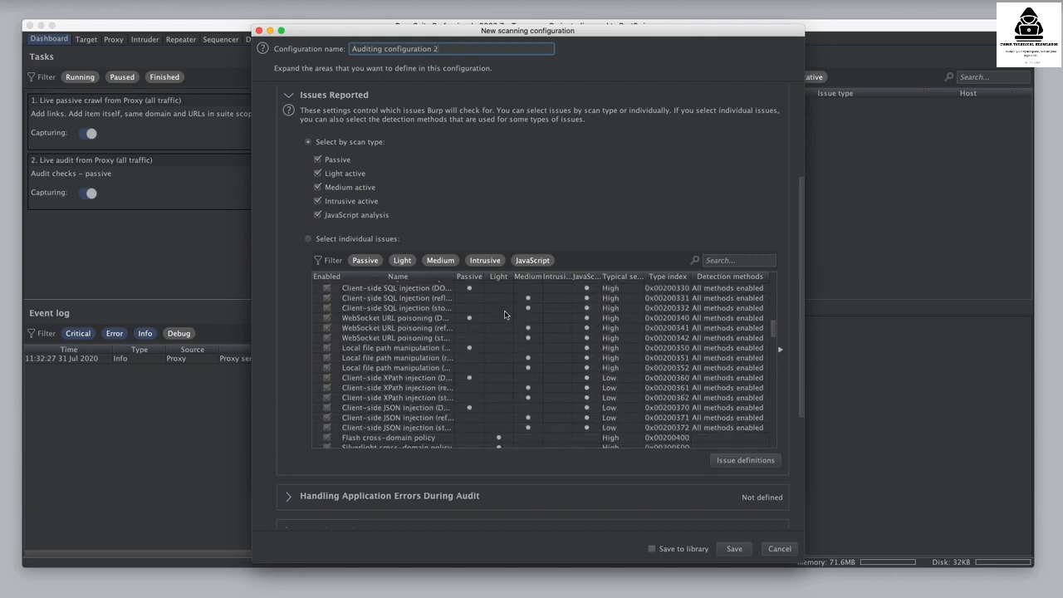
pyautogui.scroll(-15, 504, 313)
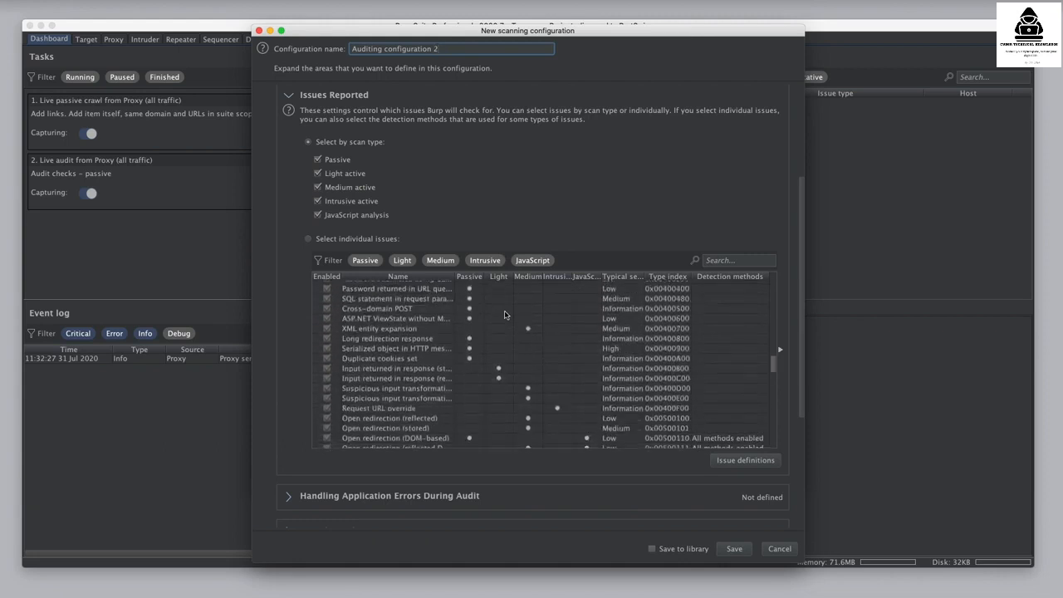
pyautogui.scroll(-15, 505, 314)
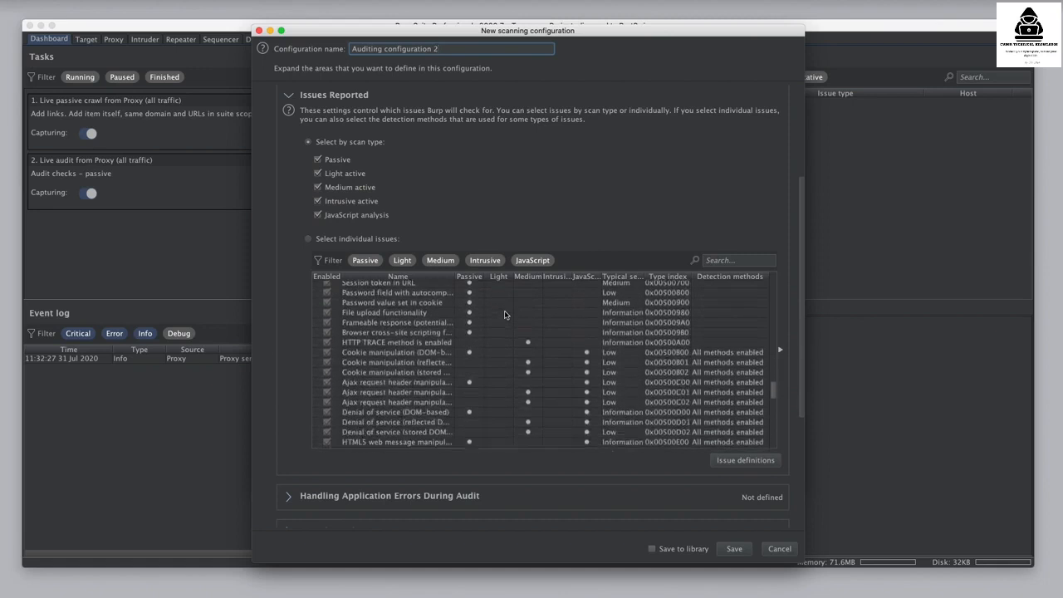
pyautogui.scroll(-5, 284, 319)
# - Expand Handling Application Errors During Audit and Insertion Point Types, and examine their settings
pyautogui.click(287, 297)
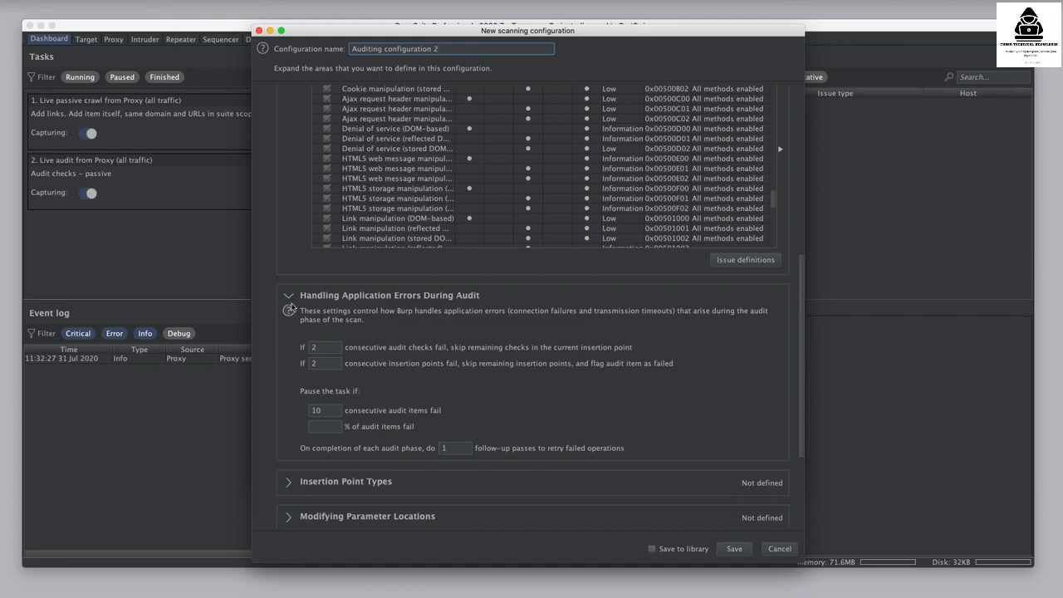
pyautogui.moveTo(291, 308)
pyautogui.scroll(-3, 283, 406)
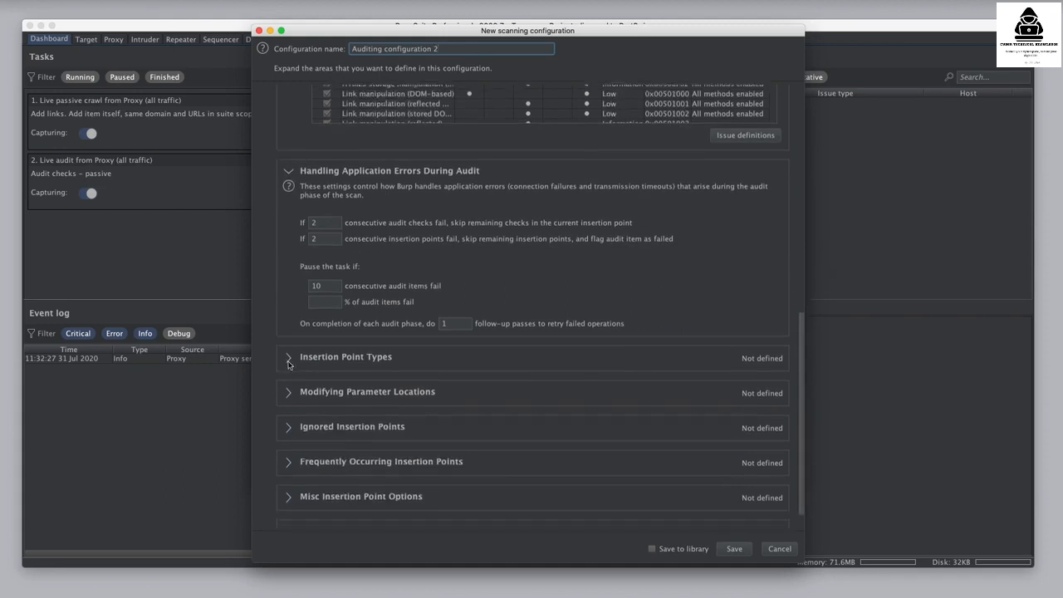
pyautogui.click(289, 362)
pyautogui.scroll(-1, 293, 383)
pyautogui.scroll(-2, 292, 383)
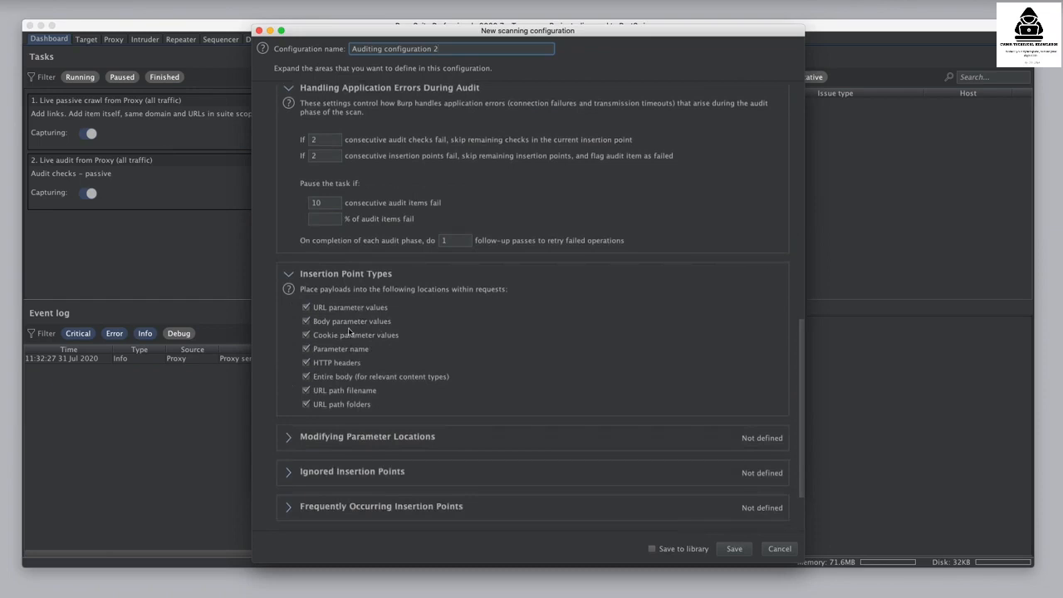
# - Expand Modifying Parameter Locations and Ignored Insertion Points in the auditing configuration, and examine their options and parameter lists
pyautogui.click(288, 437)
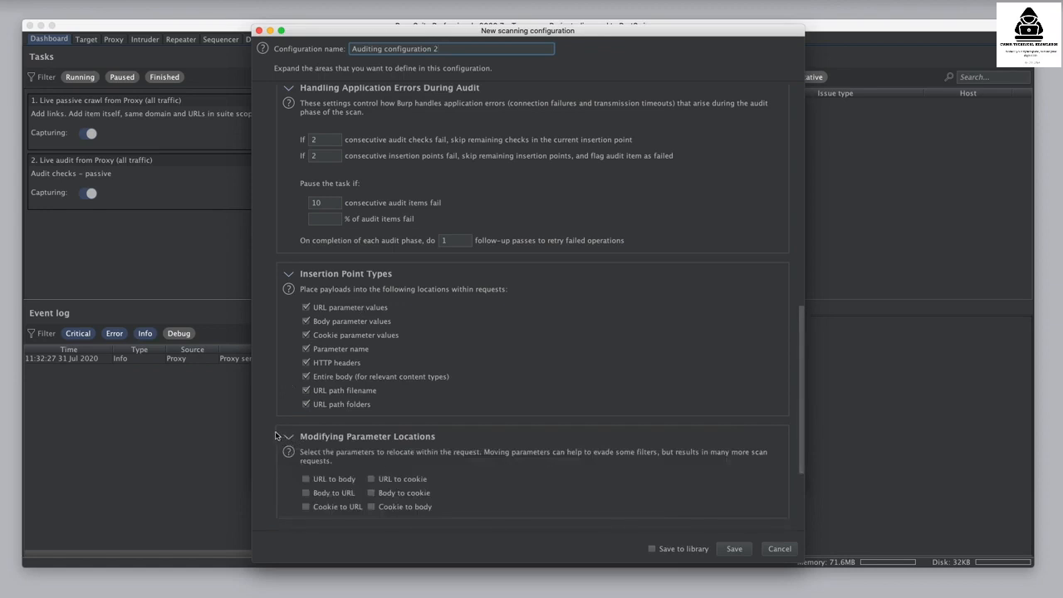
pyautogui.scroll(-5, 269, 434)
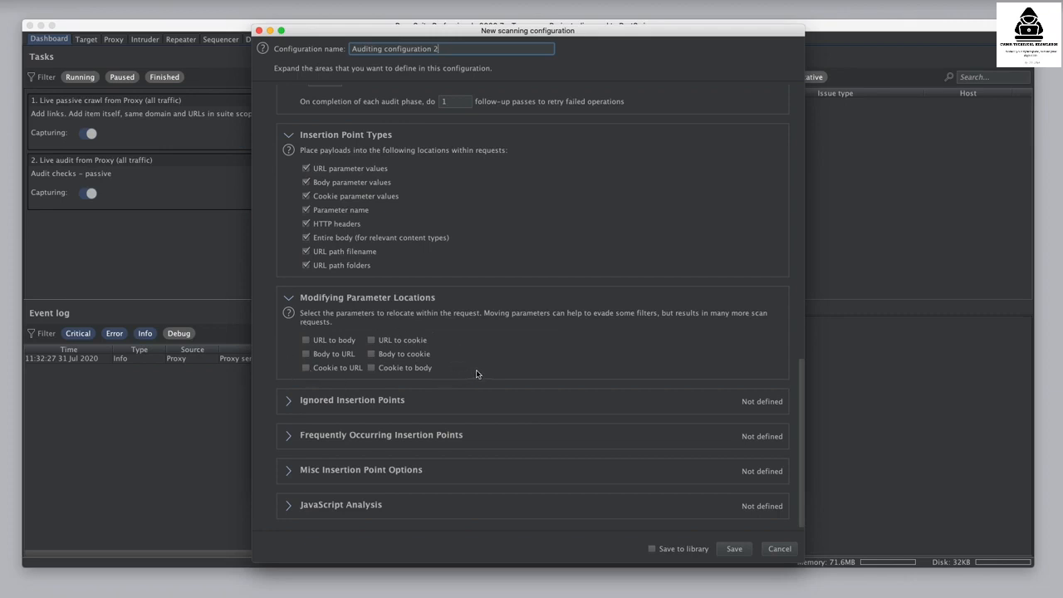
pyautogui.click(291, 406)
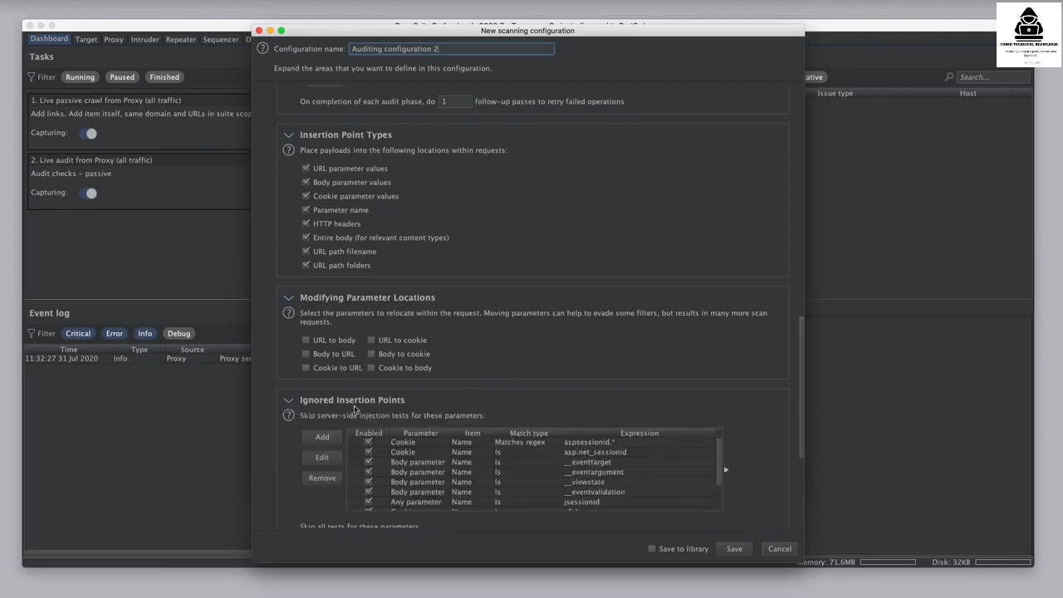
pyautogui.scroll(-4, 353, 408)
pyautogui.scroll(-3, 353, 407)
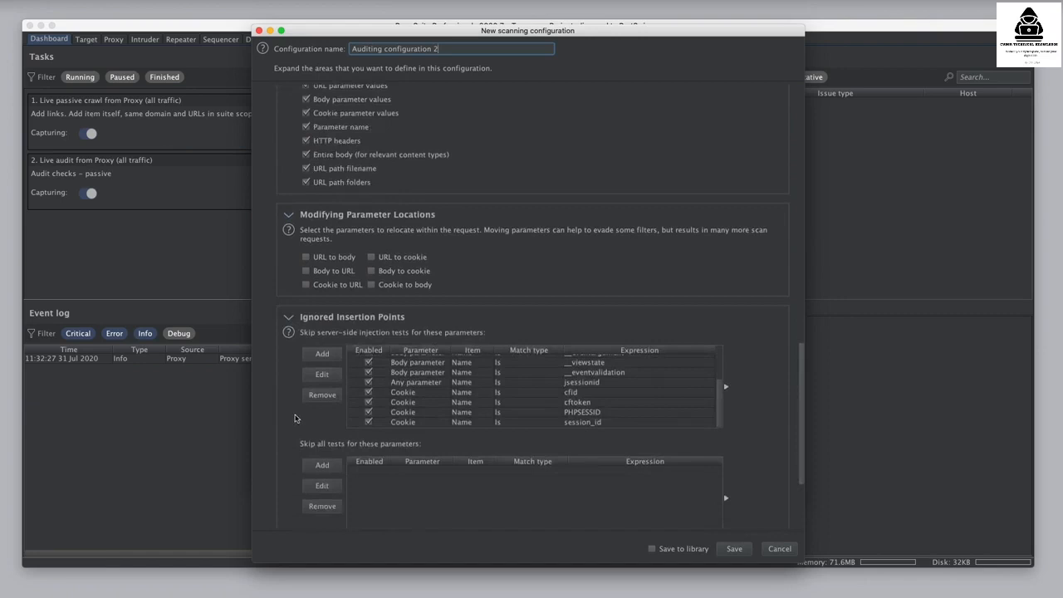
pyautogui.scroll(-1, 289, 415)
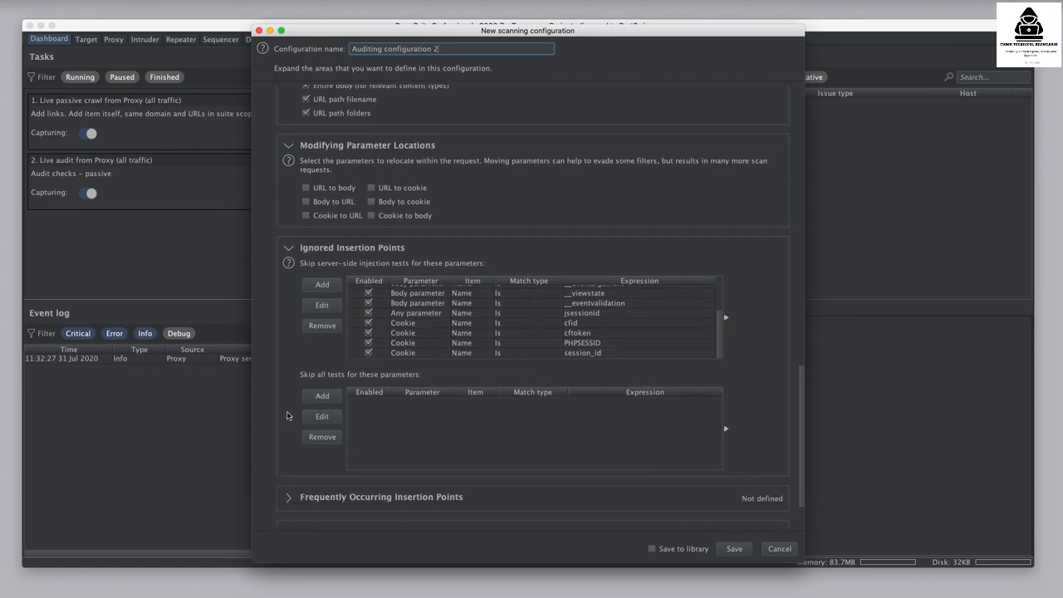
pyautogui.scroll(-3, 288, 416)
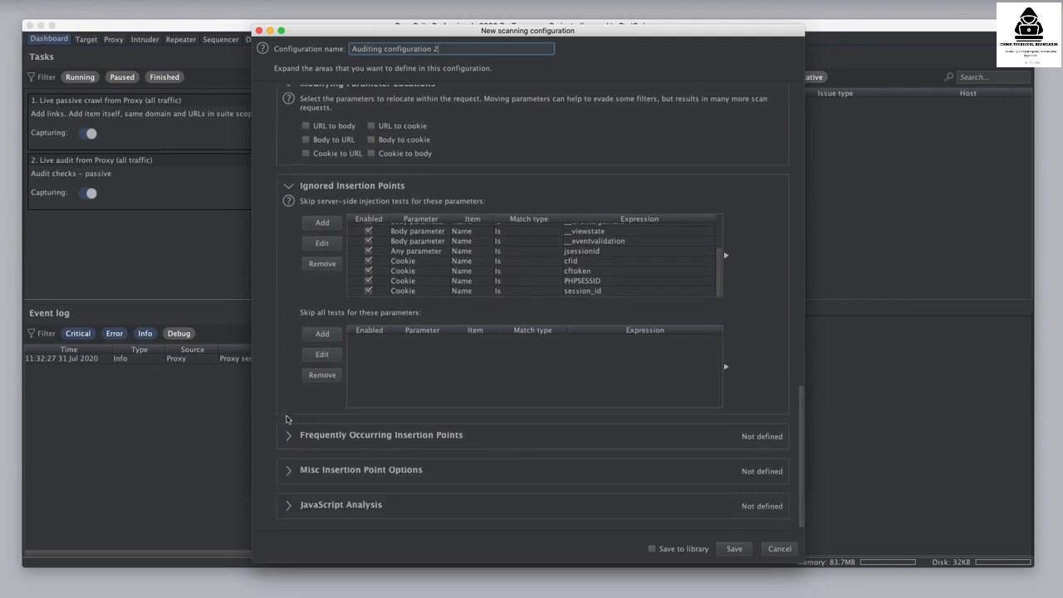
# - Examine the Frequently Occurring Insertion Points, Misc Insertion Point Options and JavaScript Analysis settings, and discard the auditing configuration
pyautogui.click(287, 436)
pyautogui.scroll(-5, 279, 436)
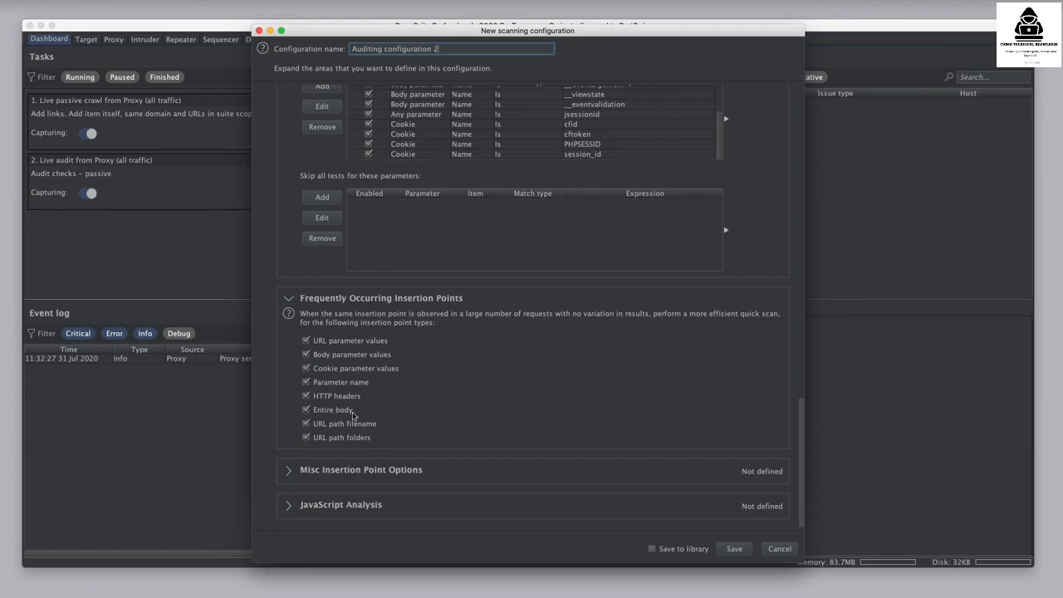
pyautogui.click(289, 471)
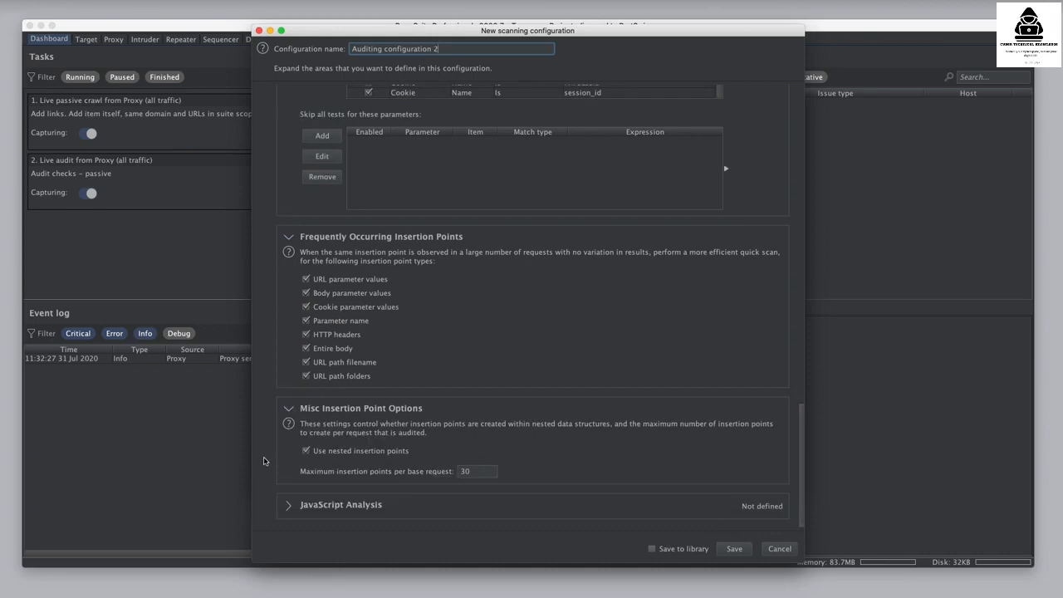
pyautogui.click(289, 505)
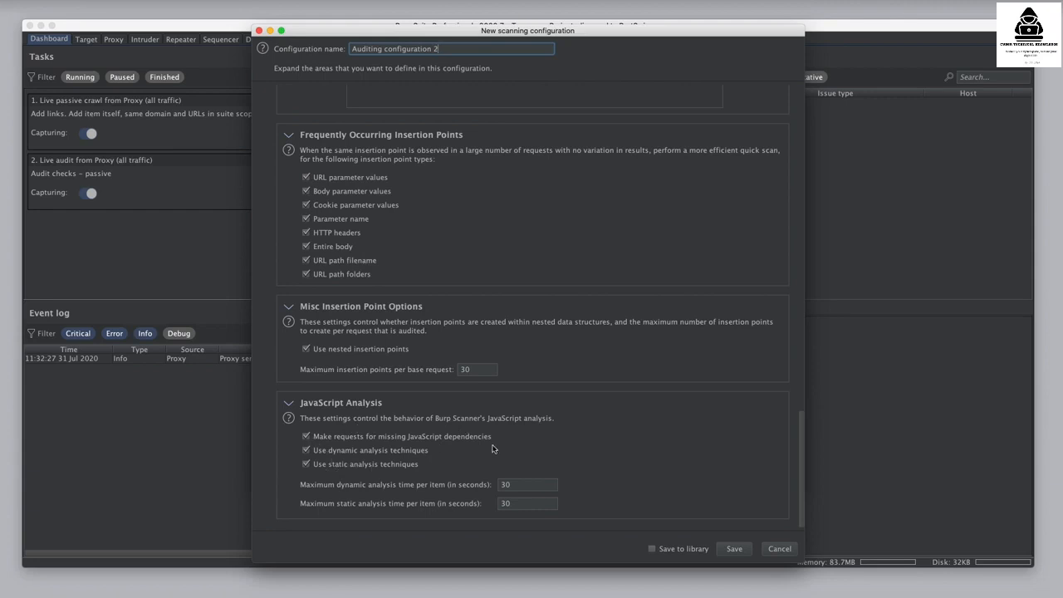
pyautogui.click(776, 551)
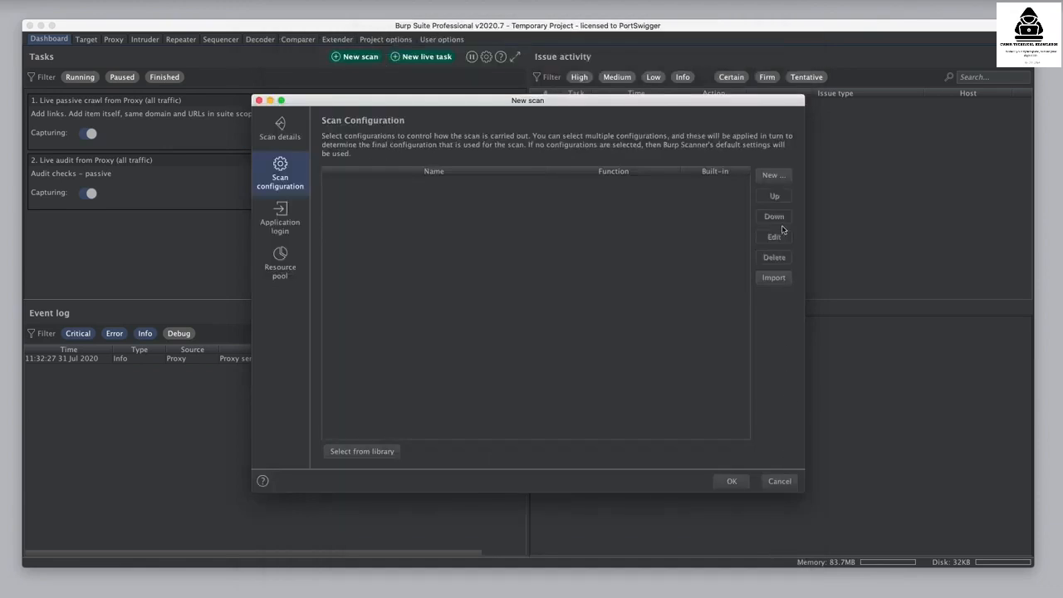
# - Start another new crawling configuration, examine its Crawl Limits settings, and discard it
pyautogui.click(773, 176)
pyautogui.click(814, 174)
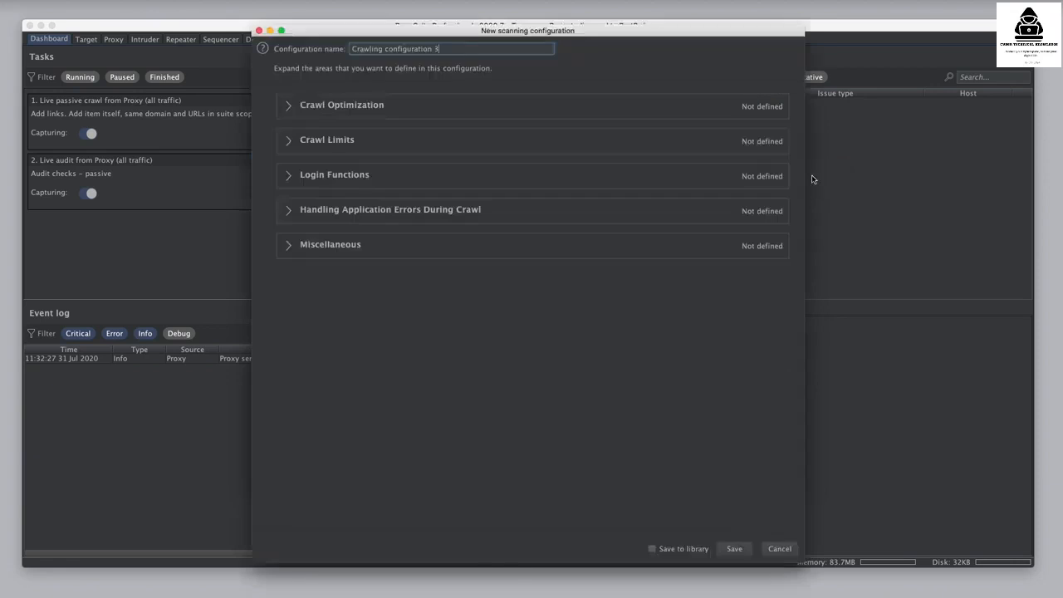
pyautogui.click(289, 141)
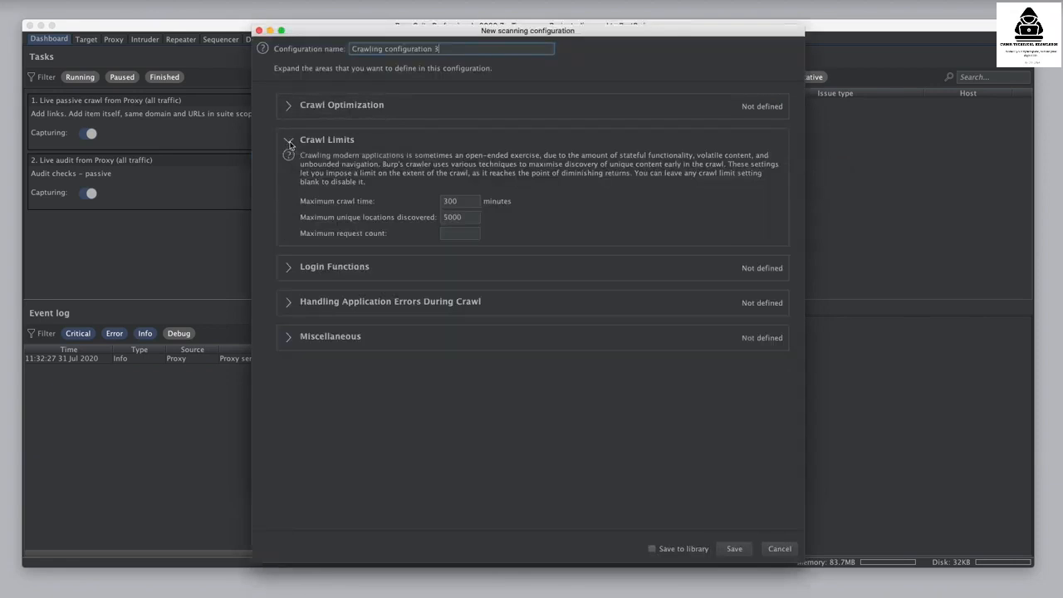
pyautogui.click(289, 141)
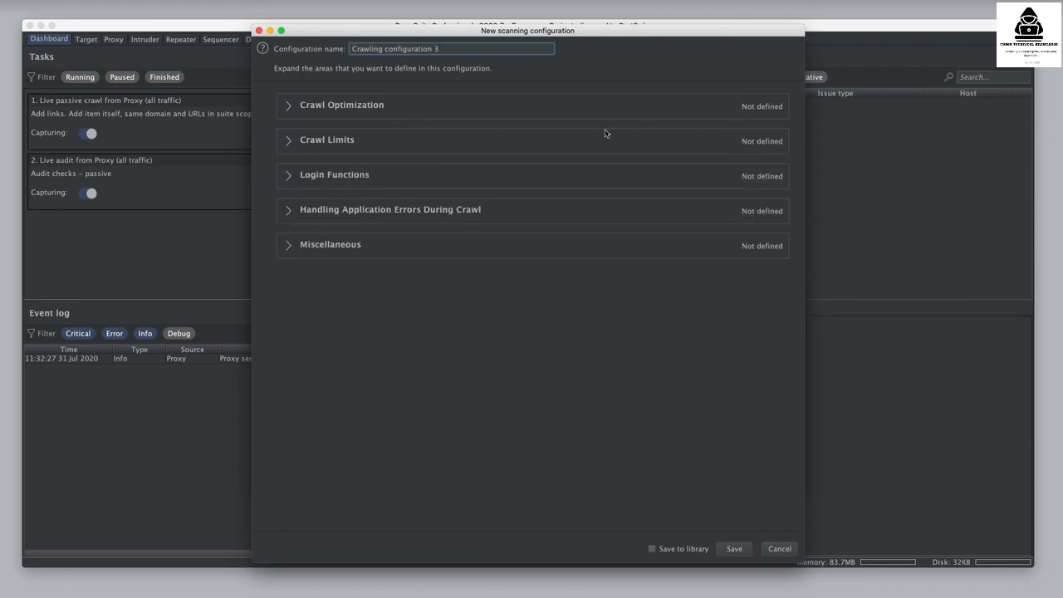
pyautogui.click(289, 141)
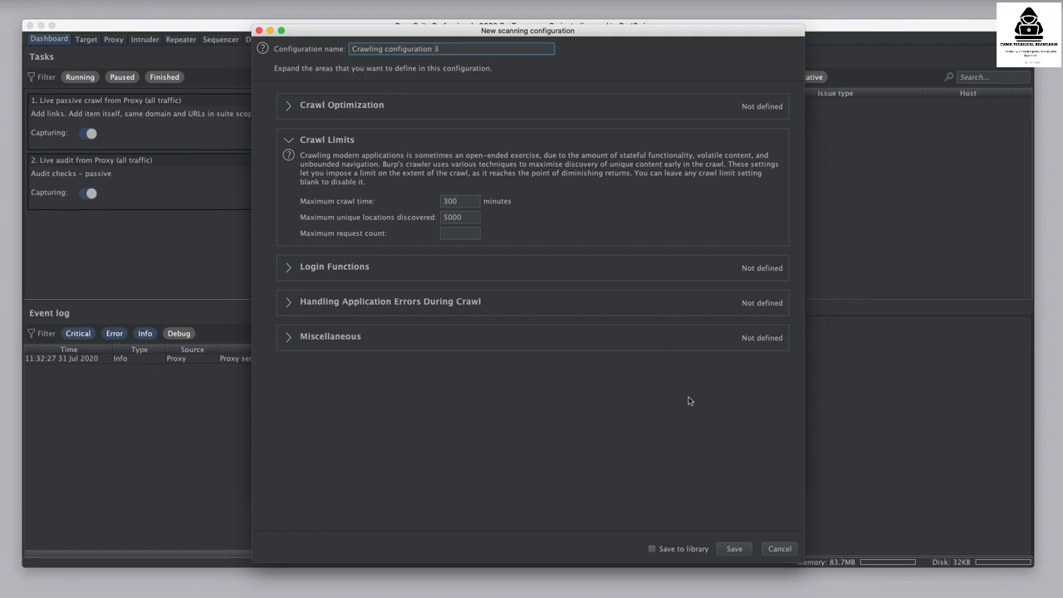
pyautogui.click(779, 550)
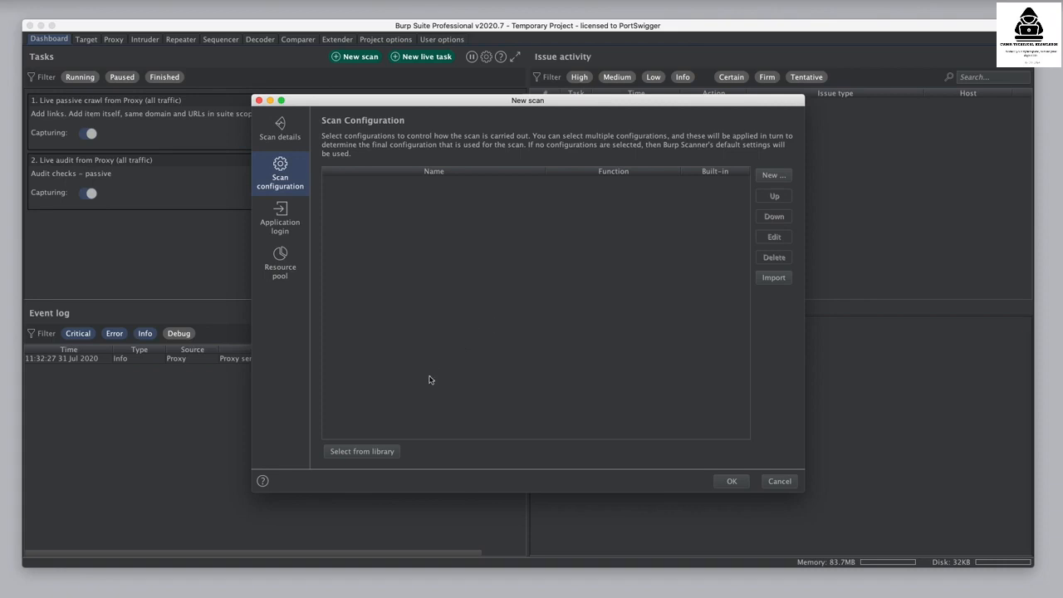
# - Look through the library of built-in auditing and crawling configurations and close it without adding any
pyautogui.click(383, 454)
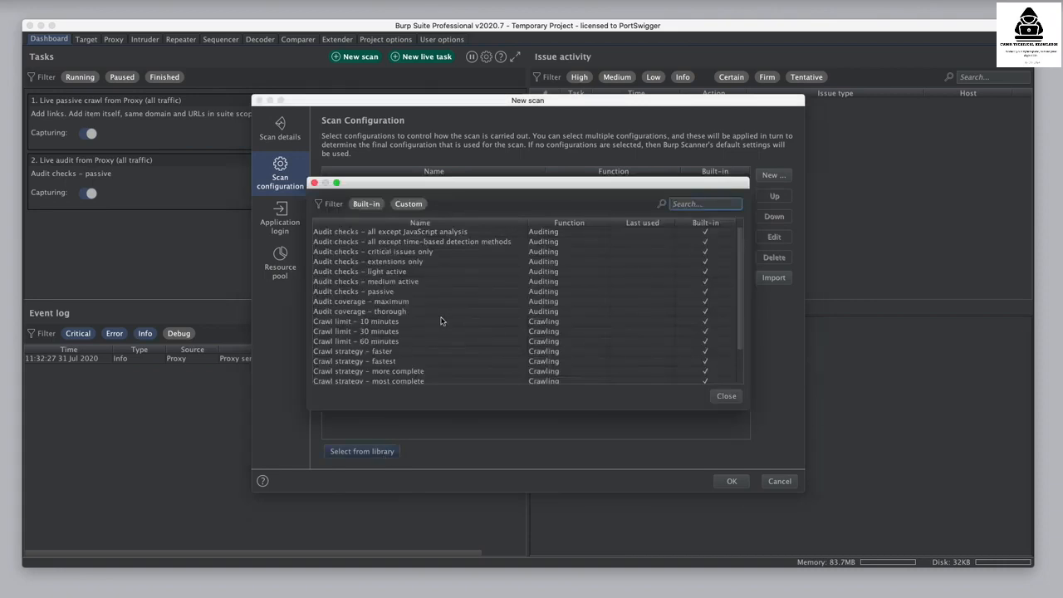
pyautogui.scroll(-5, 441, 321)
pyautogui.scroll(5, 441, 322)
pyautogui.click(723, 396)
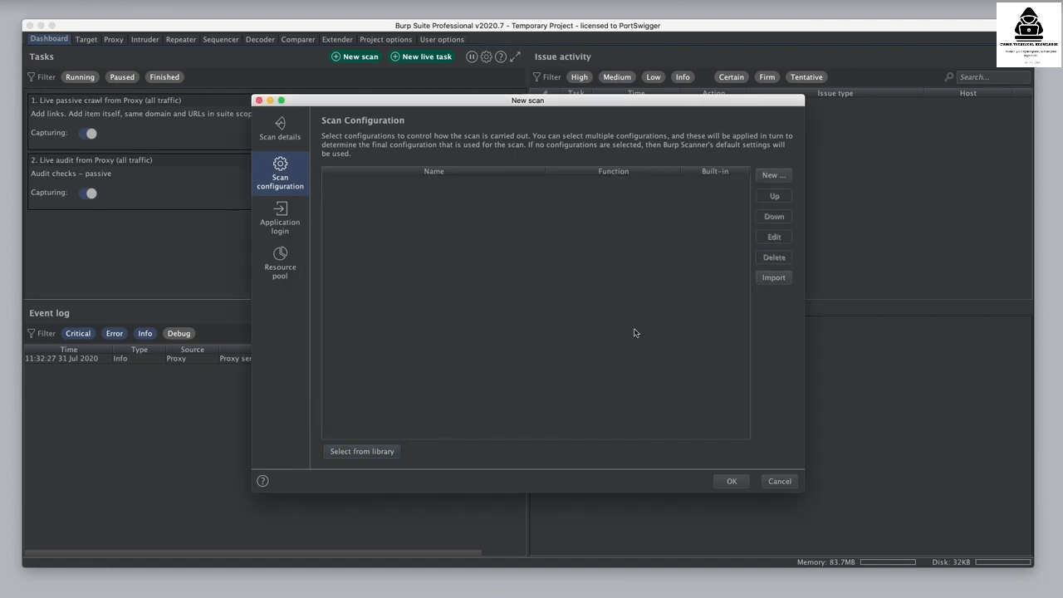
# - Review the new scan's application login and resource pool settings, and return to the scan details
pyautogui.click(292, 225)
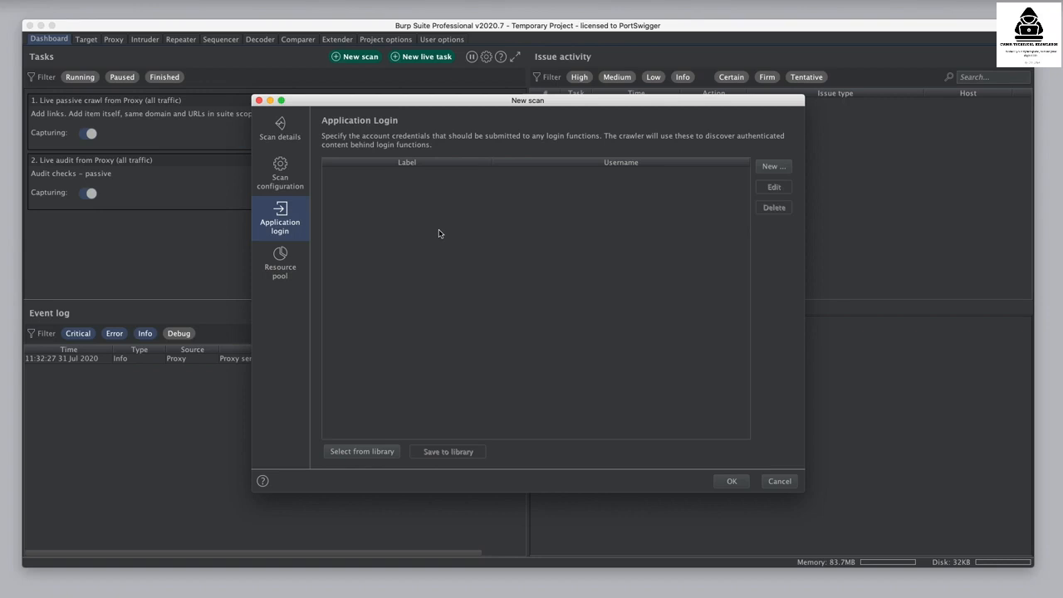
pyautogui.click(283, 267)
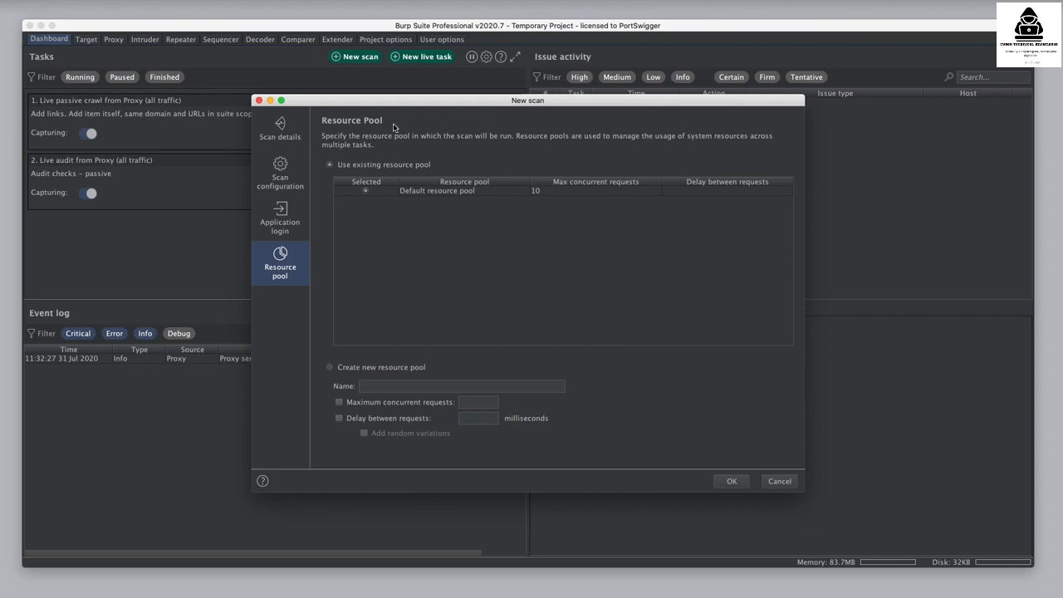
pyautogui.click(281, 127)
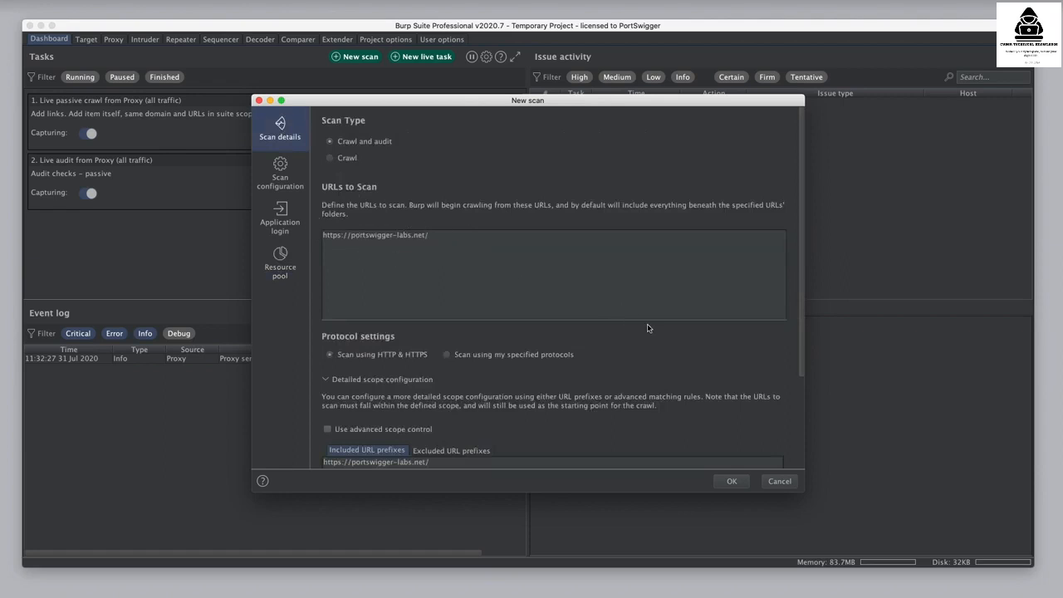
# - Launch the crawl and audit of portswigger-labs.net and open the advisory of a DOM-based cross-site scripting issue
pyautogui.click(733, 480)
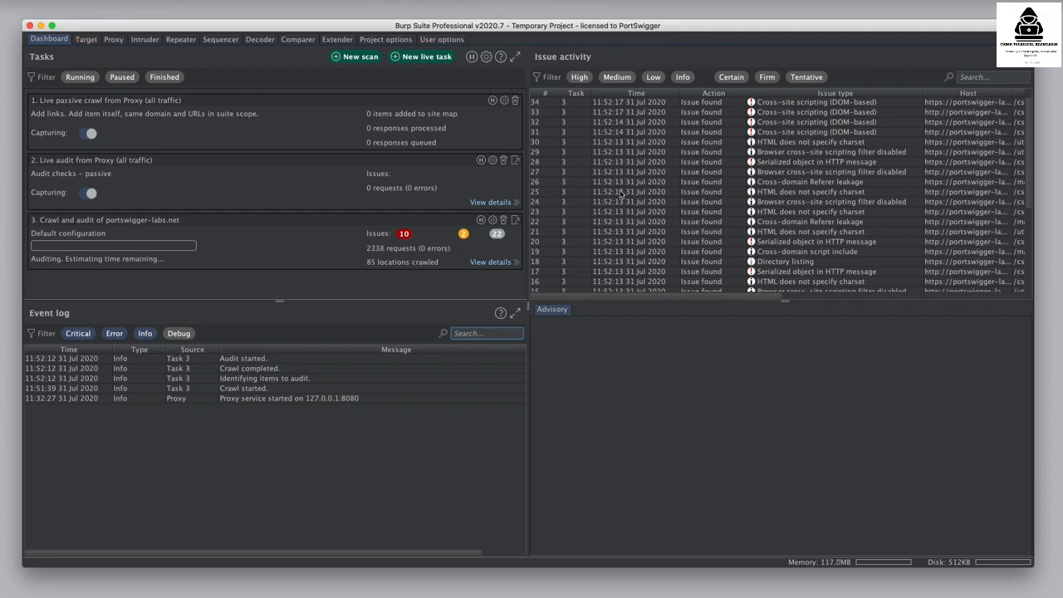
pyautogui.click(801, 123)
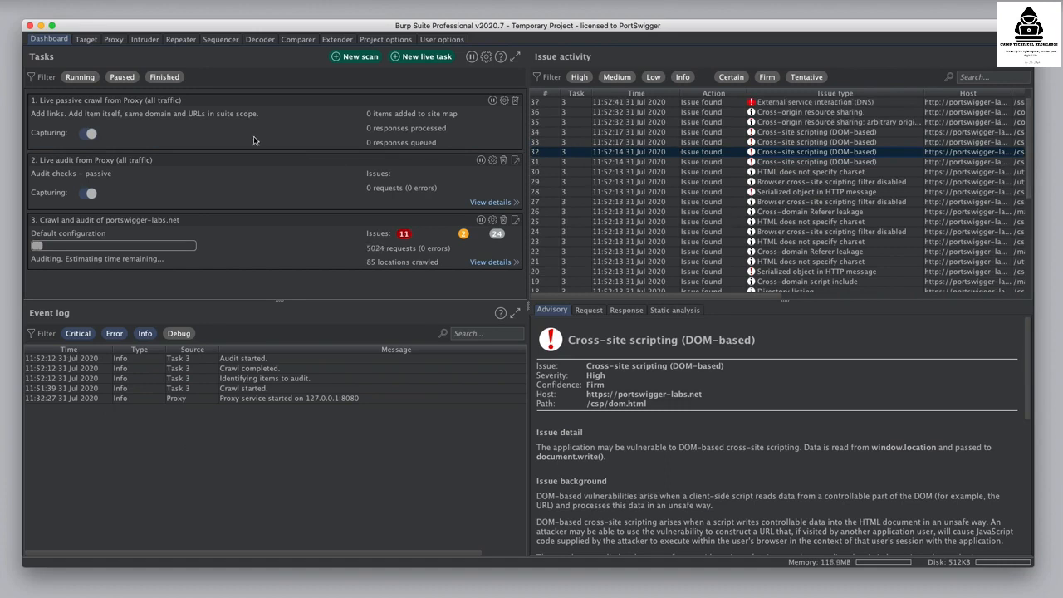
pyautogui.click(87, 41)
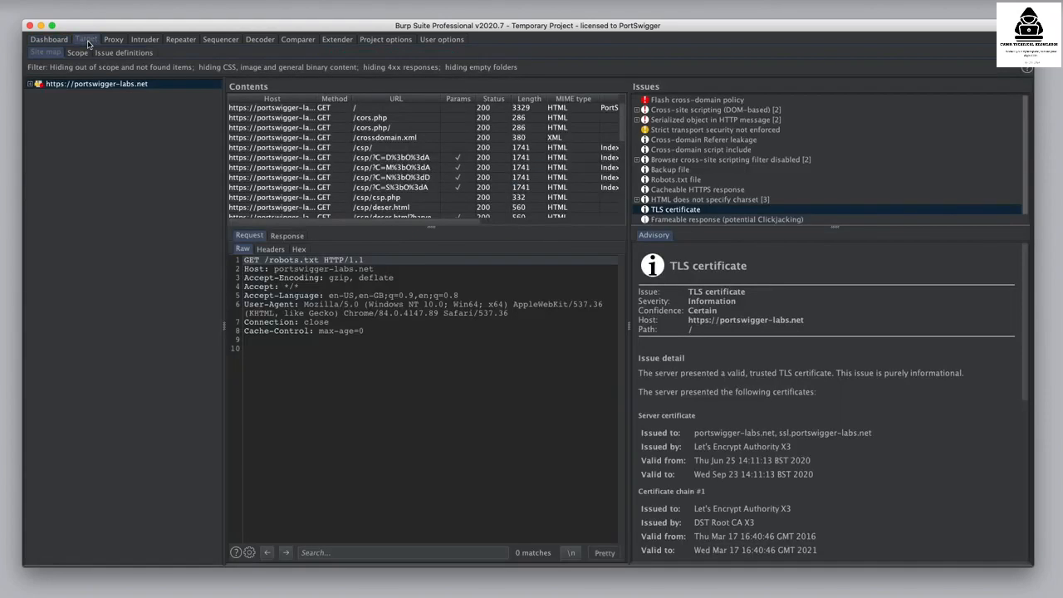
pyautogui.click(30, 84)
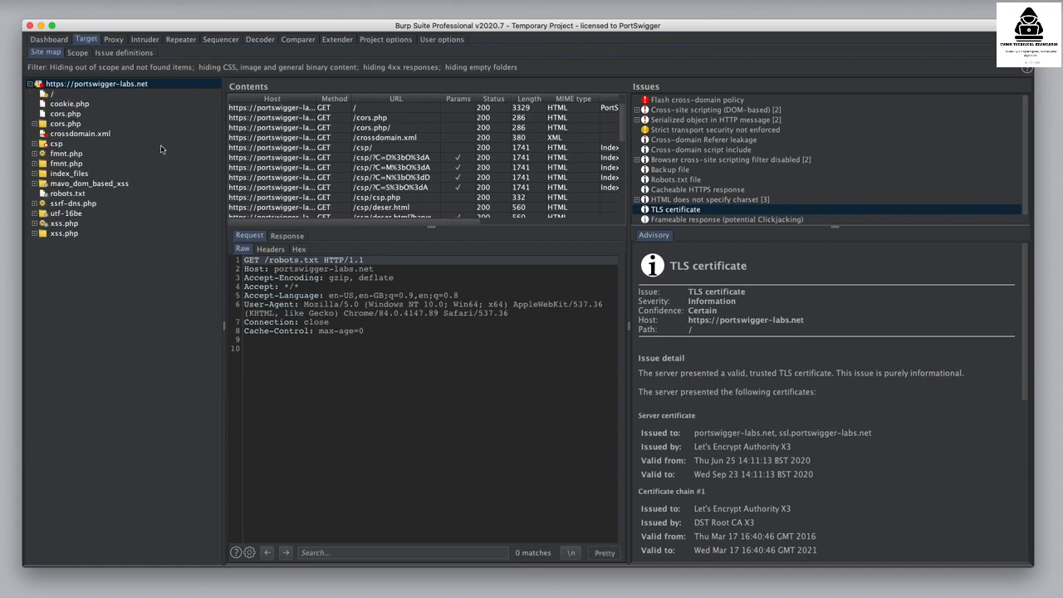
pyautogui.click(399, 138)
pyautogui.click(402, 150)
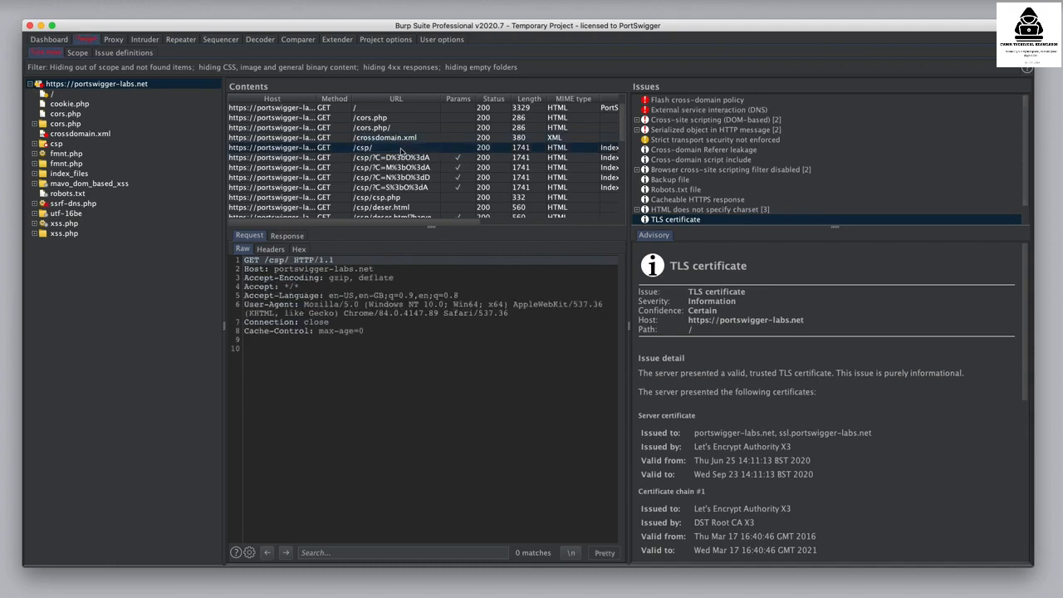
pyautogui.click(402, 121)
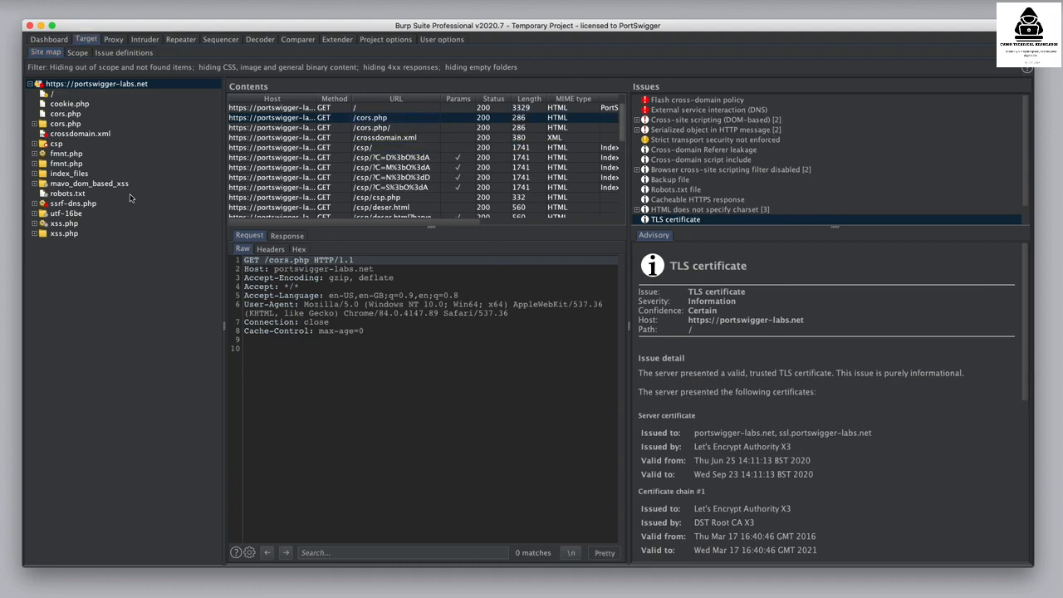
# - View the contents and issues of ssrf-dns.php, crossdomain.xml and csp, and return to those of the whole portswigger-labs.net host
pyautogui.click(73, 203)
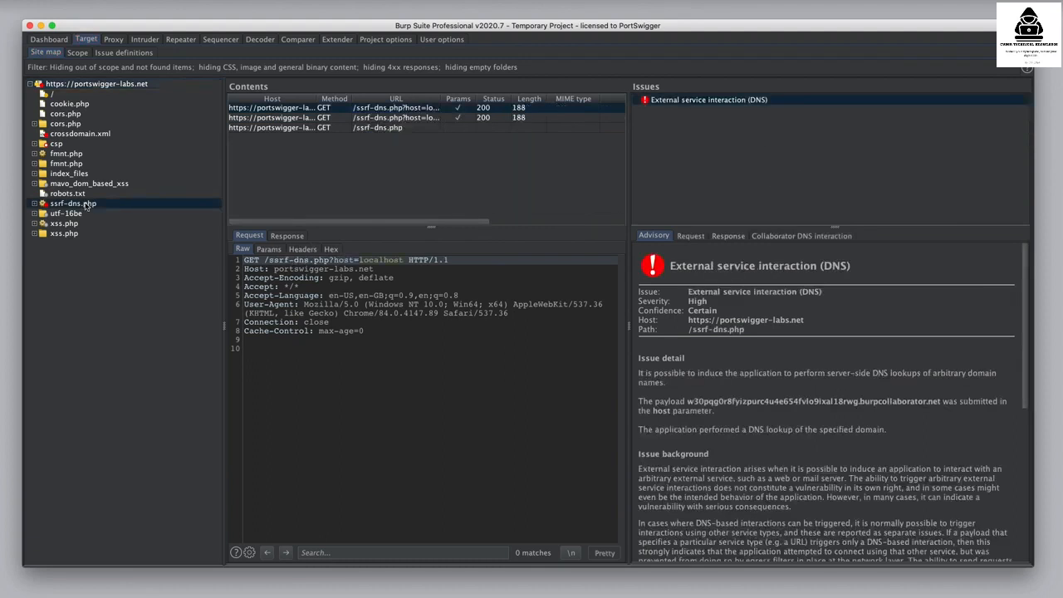
pyautogui.click(77, 135)
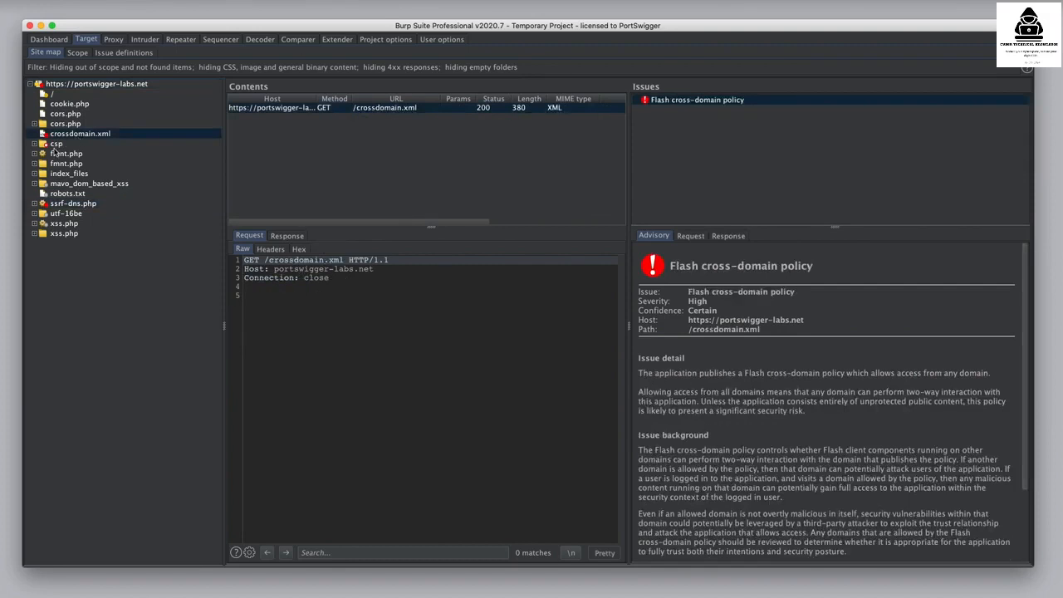
pyautogui.click(56, 144)
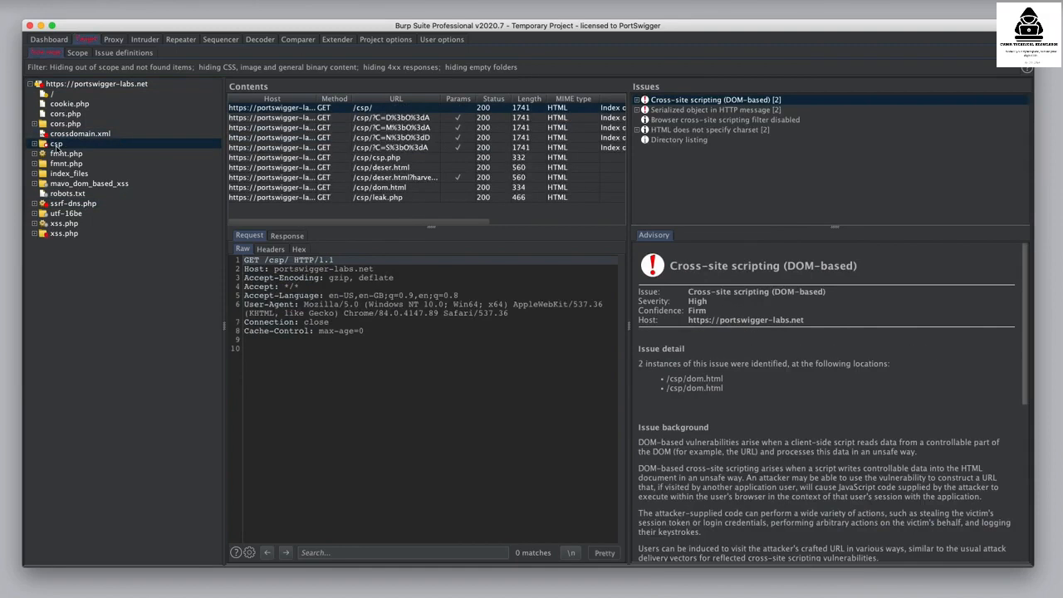
pyautogui.click(65, 84)
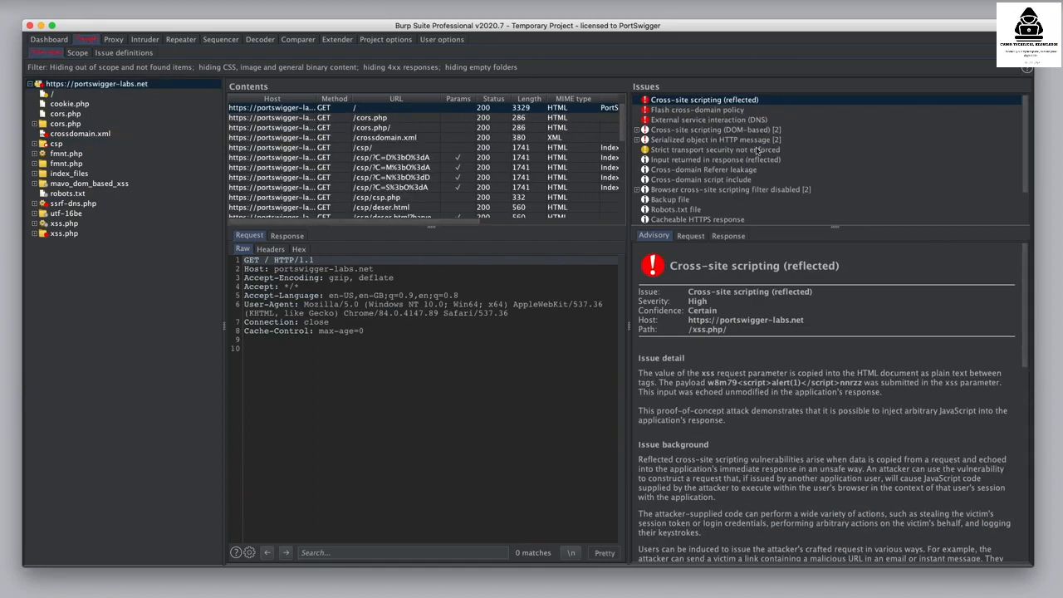
# - Examine the request and response for the reflected cross-site scripting issue in the xss parameter of /xss.php
pyautogui.click(699, 111)
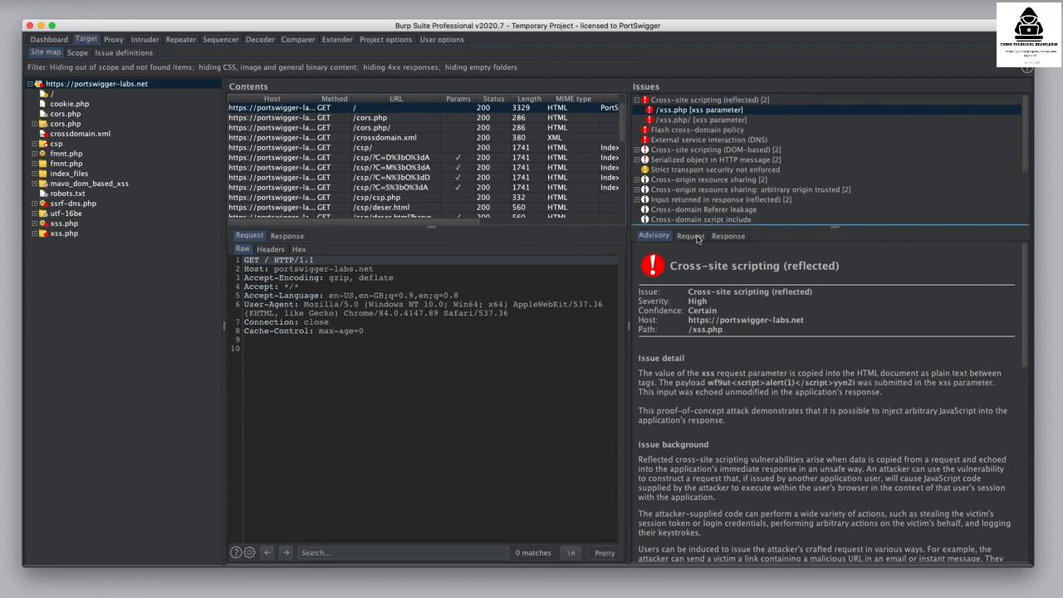
pyautogui.click(691, 237)
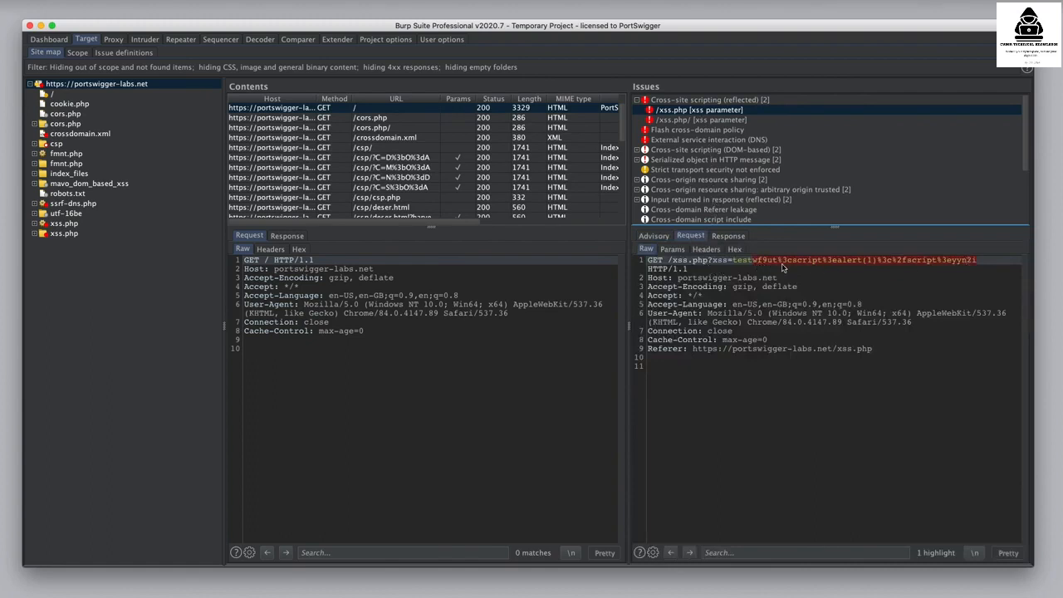
pyautogui.click(731, 237)
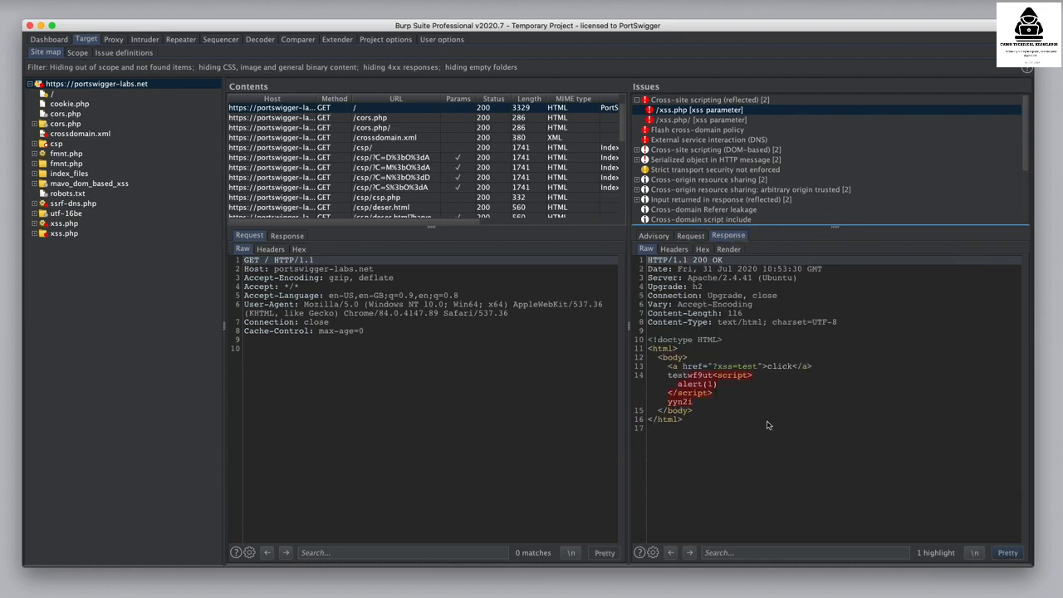
# - View the Flash cross-domain policy response and the request and Collaborator DNS interaction of the External service interaction (DNS) issue
pyautogui.click(725, 131)
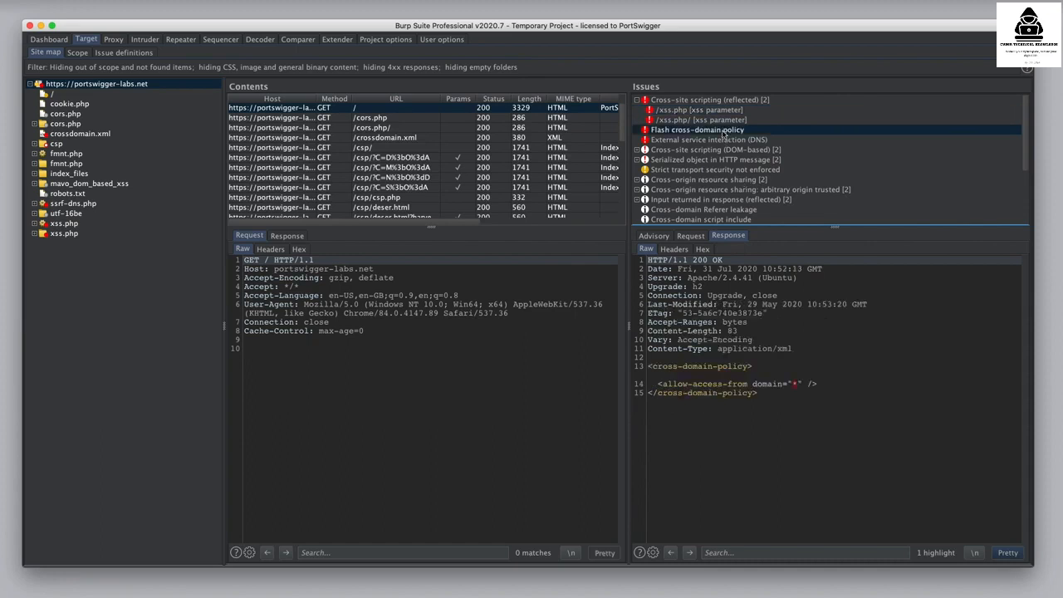
pyautogui.click(726, 140)
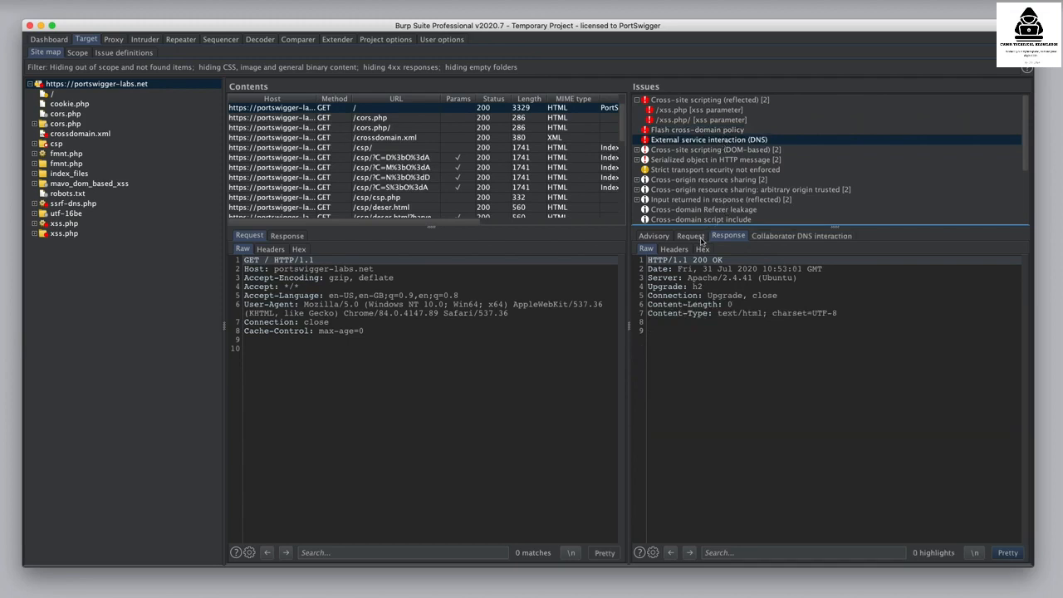
pyautogui.click(698, 238)
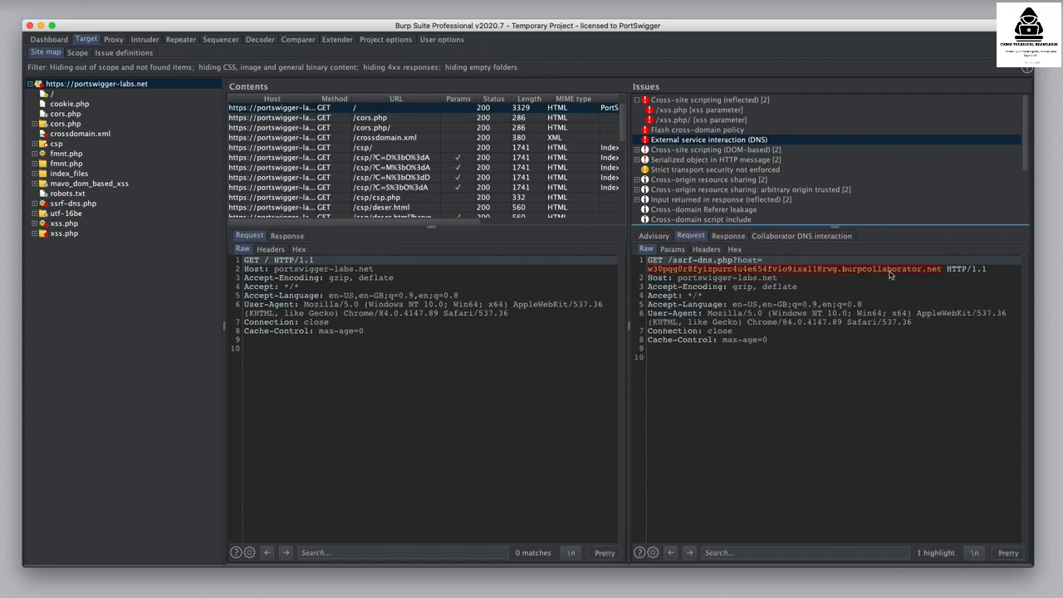
pyautogui.click(821, 236)
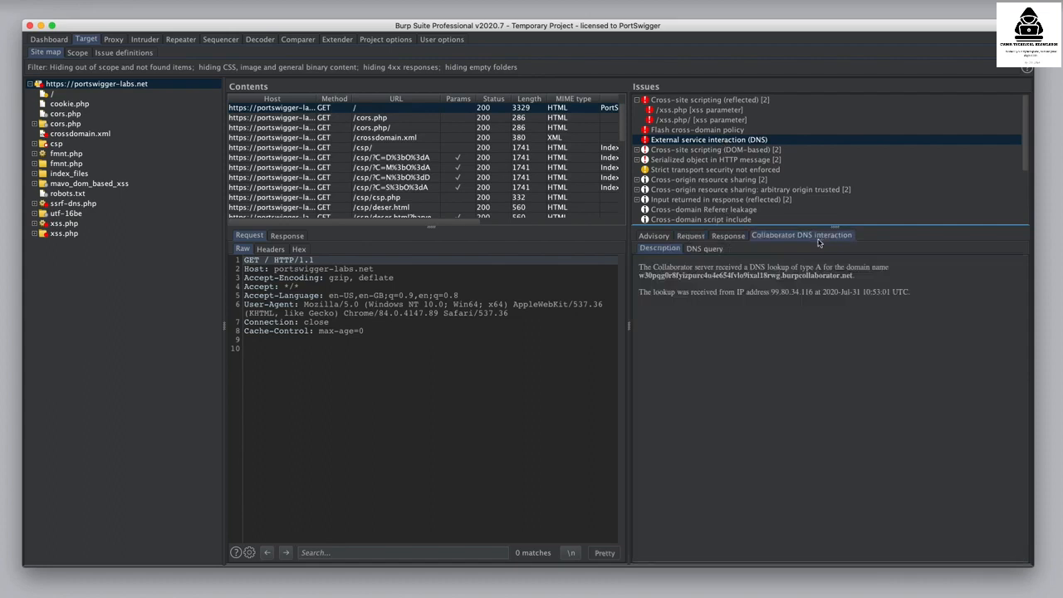
pyautogui.click(698, 239)
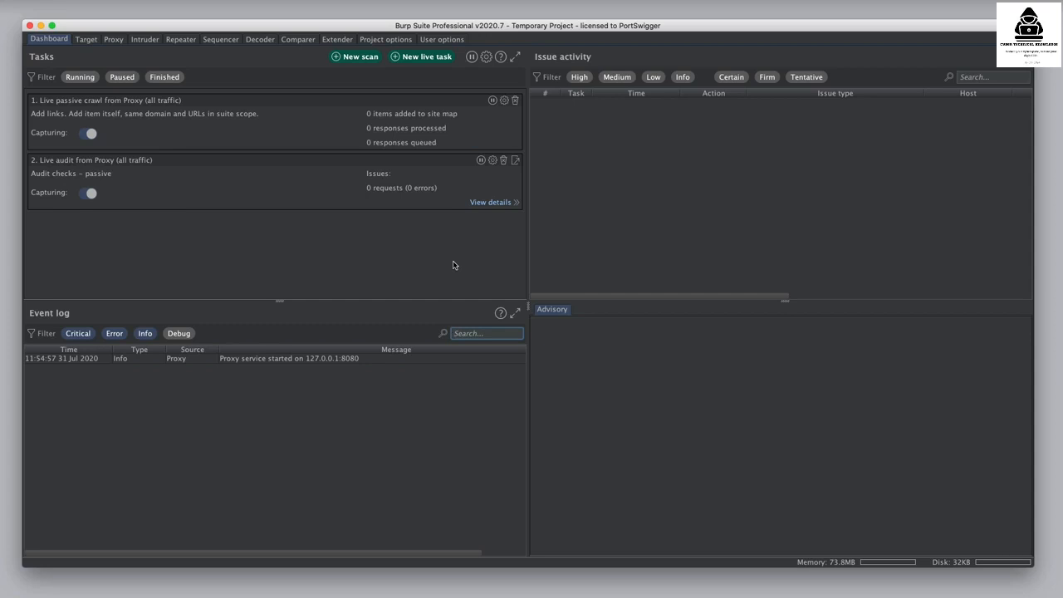
pyautogui.click(112, 39)
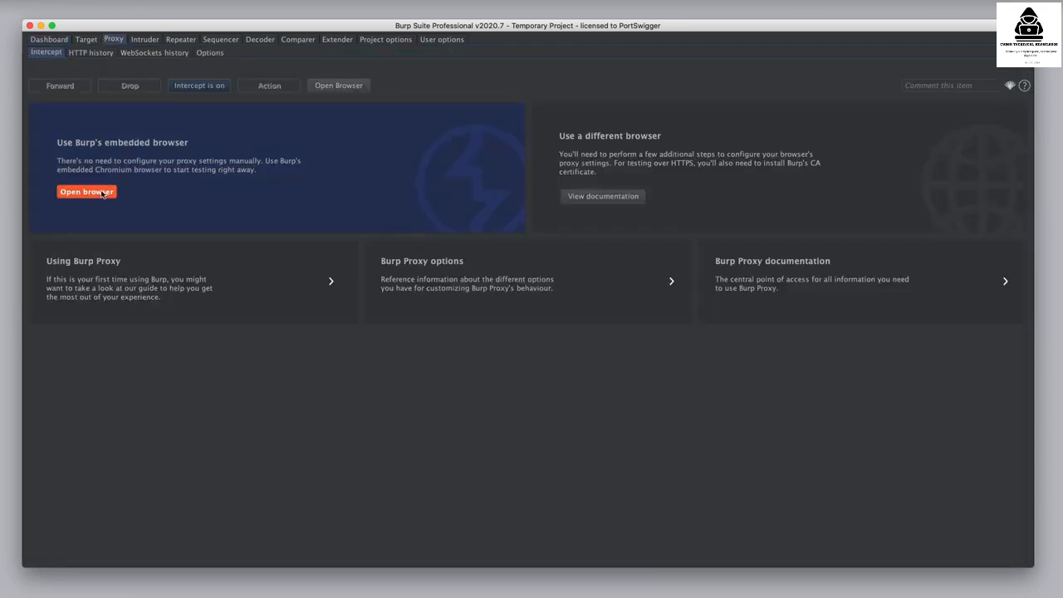
pyautogui.click(86, 192)
pyautogui.write('https://')
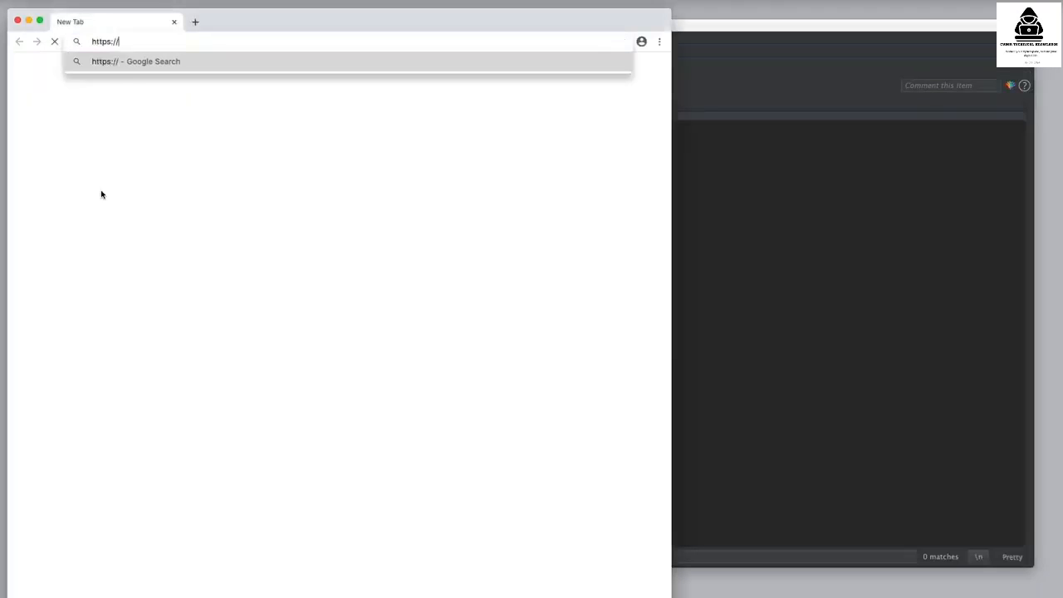
pyautogui.write('portswigger-labs.net')
pyautogui.press('Return')
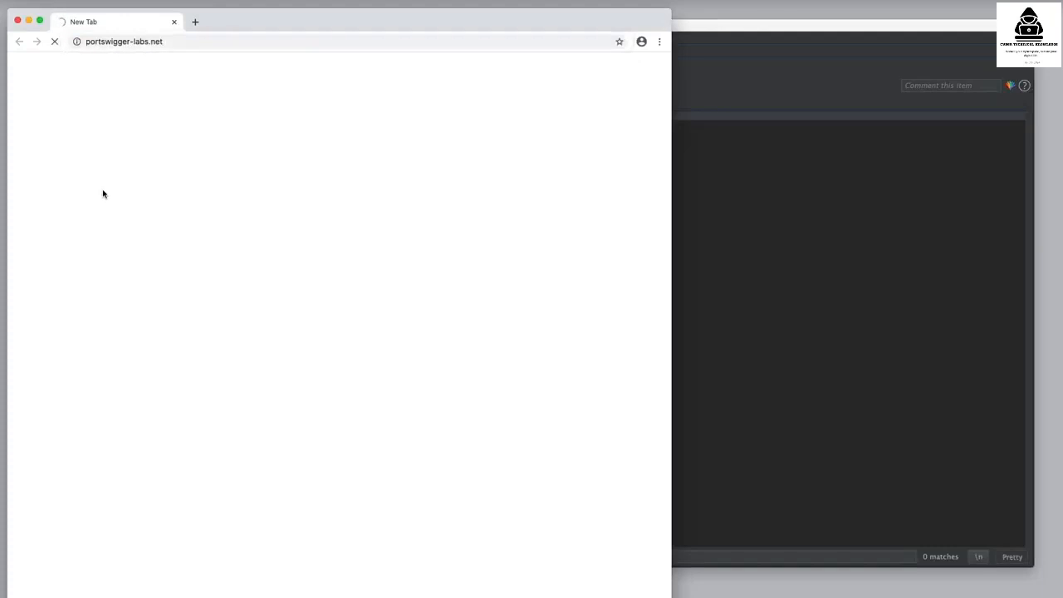
pyautogui.click(716, 95)
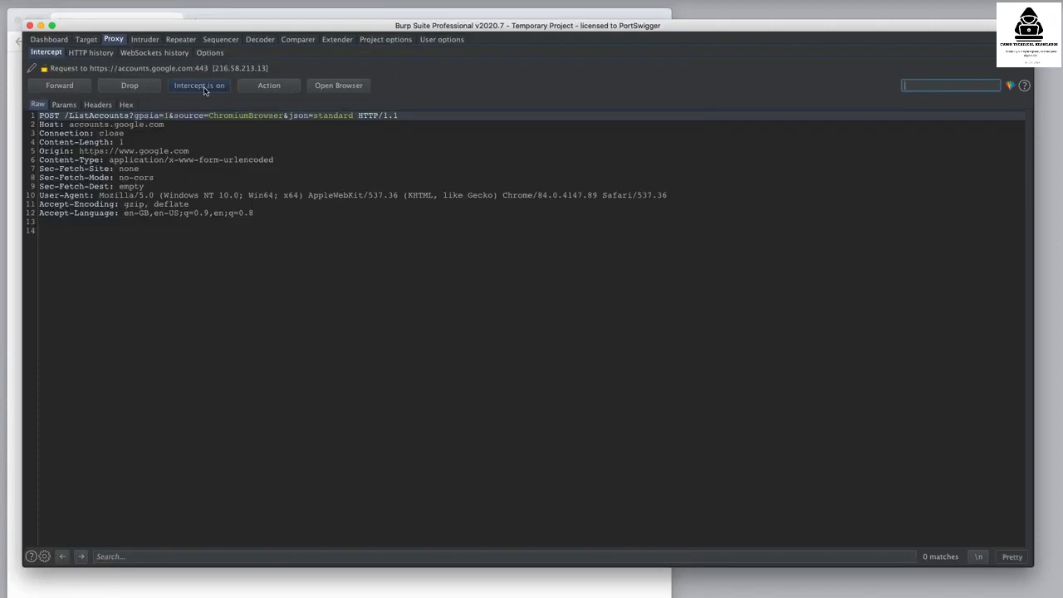
pyautogui.click(203, 89)
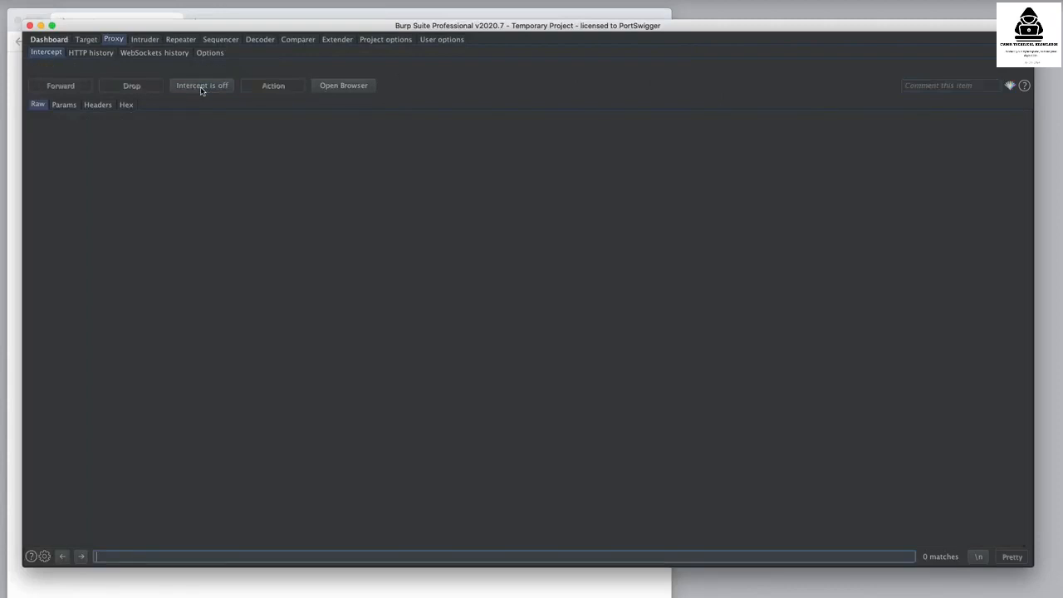
# - Launch an audit of the / request from the proxy's HTTP history as a new task with default settings, and check its progress
pyautogui.click(91, 53)
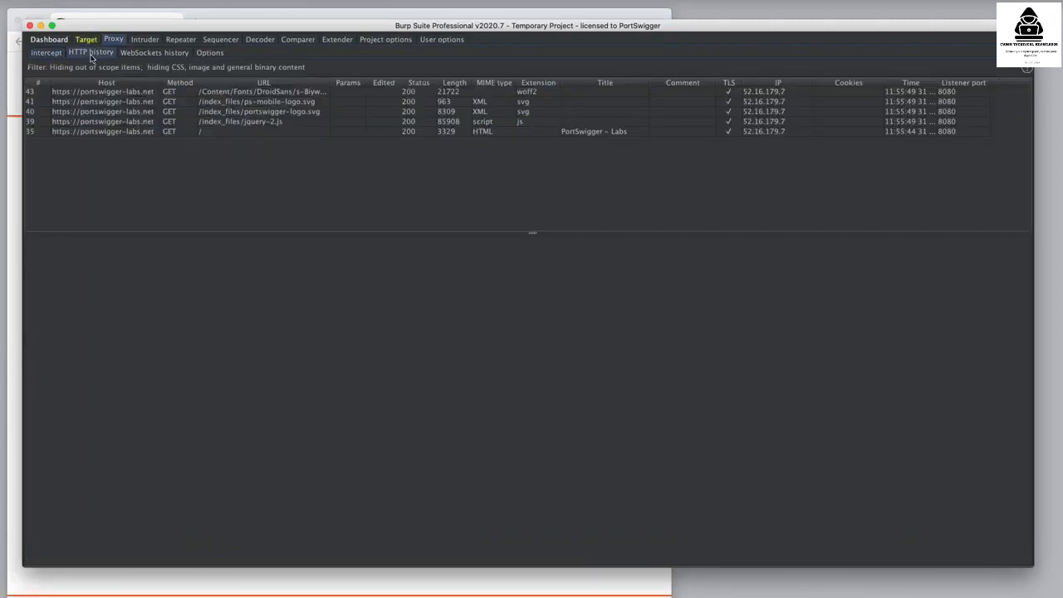
pyautogui.click(207, 133)
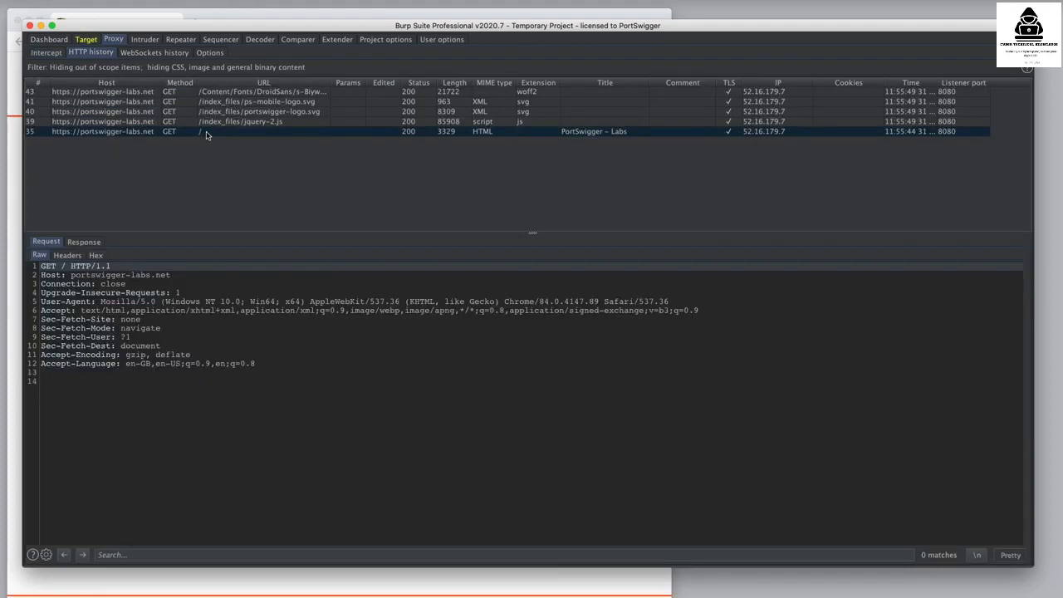
pyautogui.rightClick(207, 136)
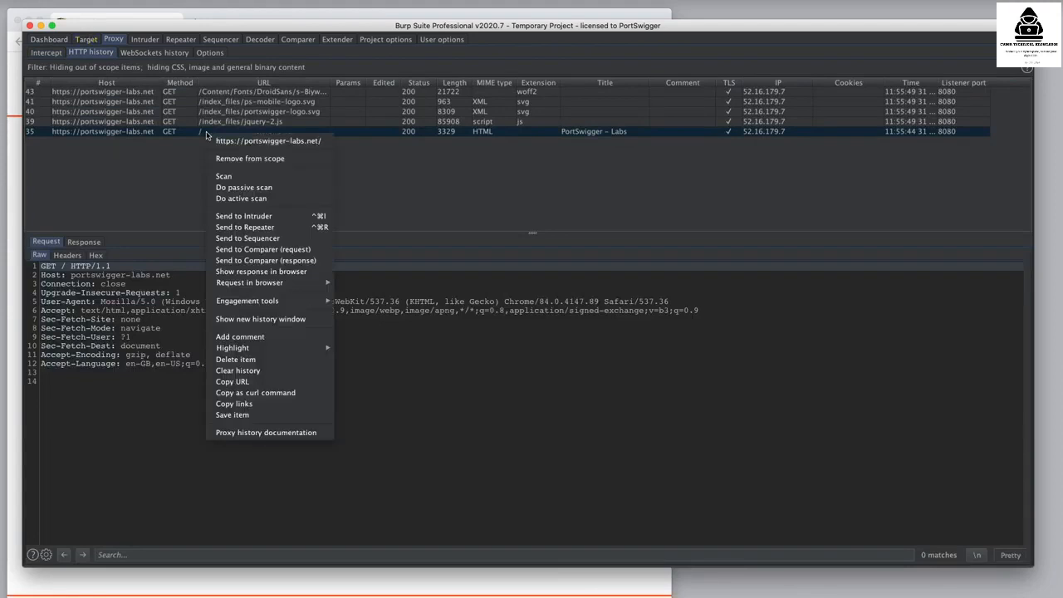
pyautogui.click(248, 177)
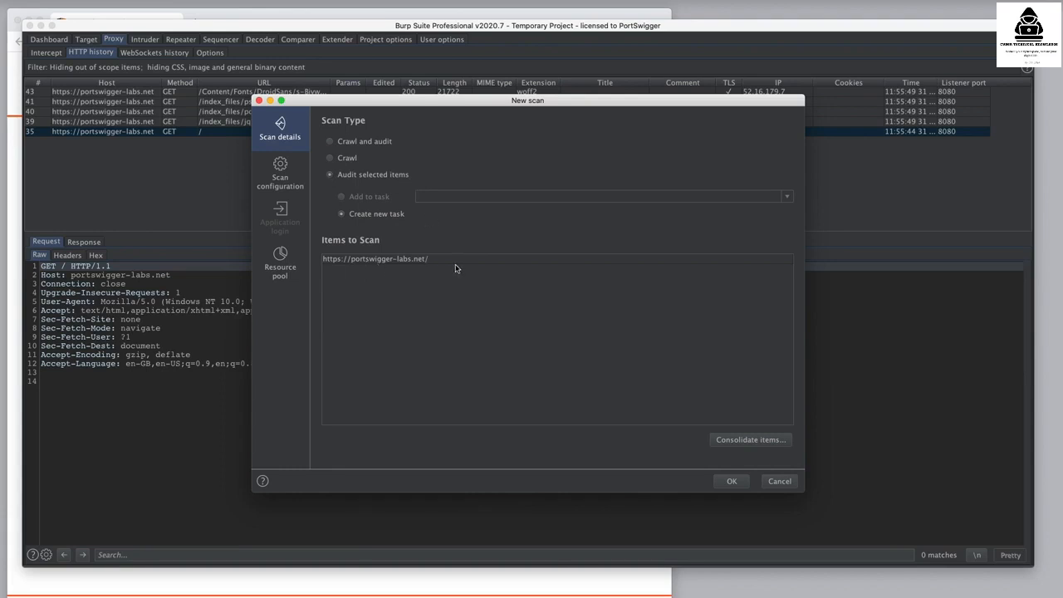
pyautogui.click(289, 181)
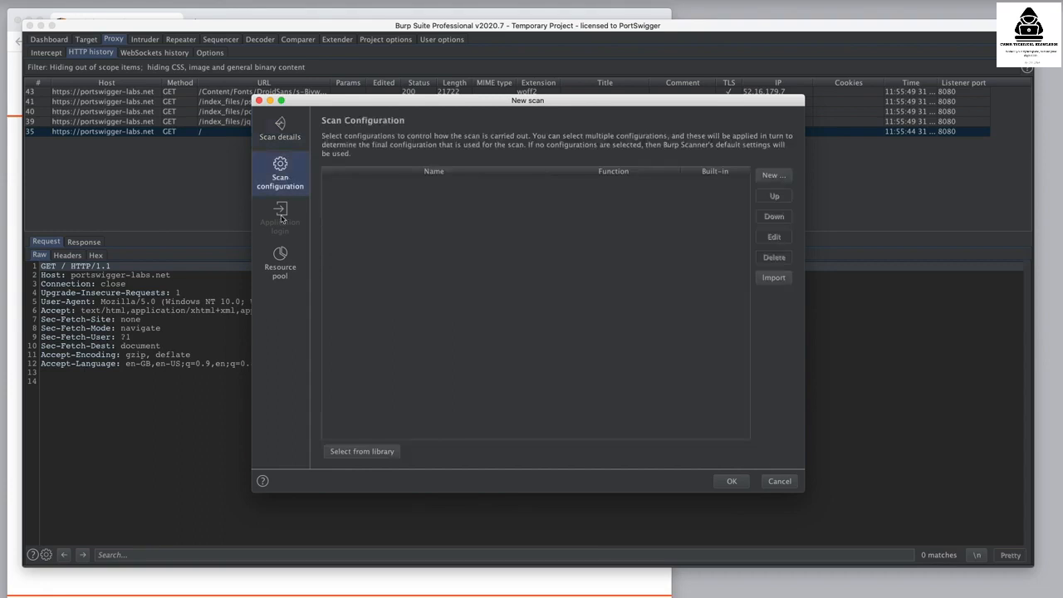
pyautogui.click(280, 137)
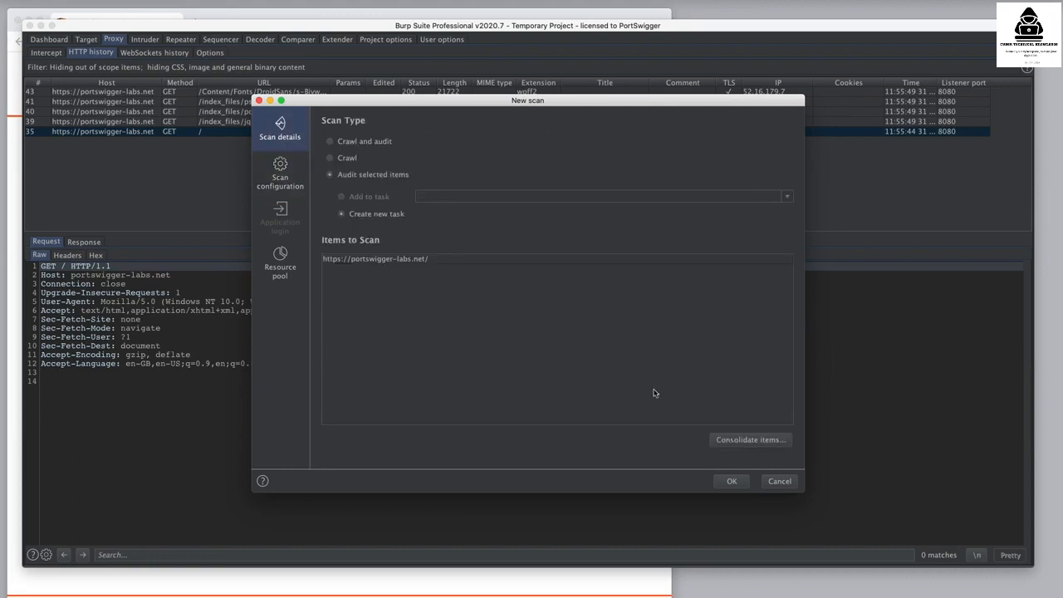
pyautogui.click(736, 482)
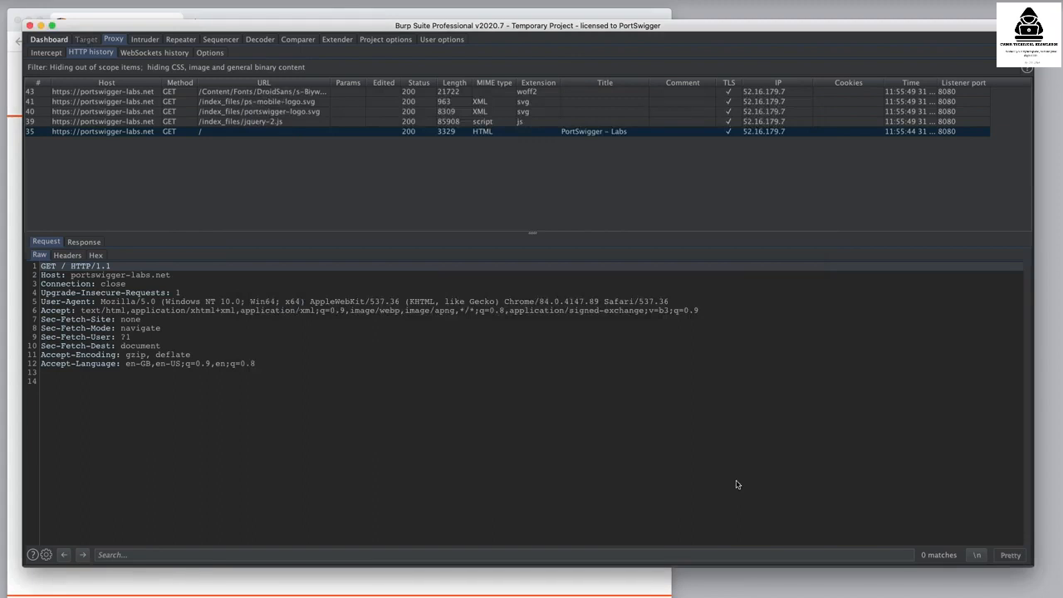
pyautogui.click(58, 41)
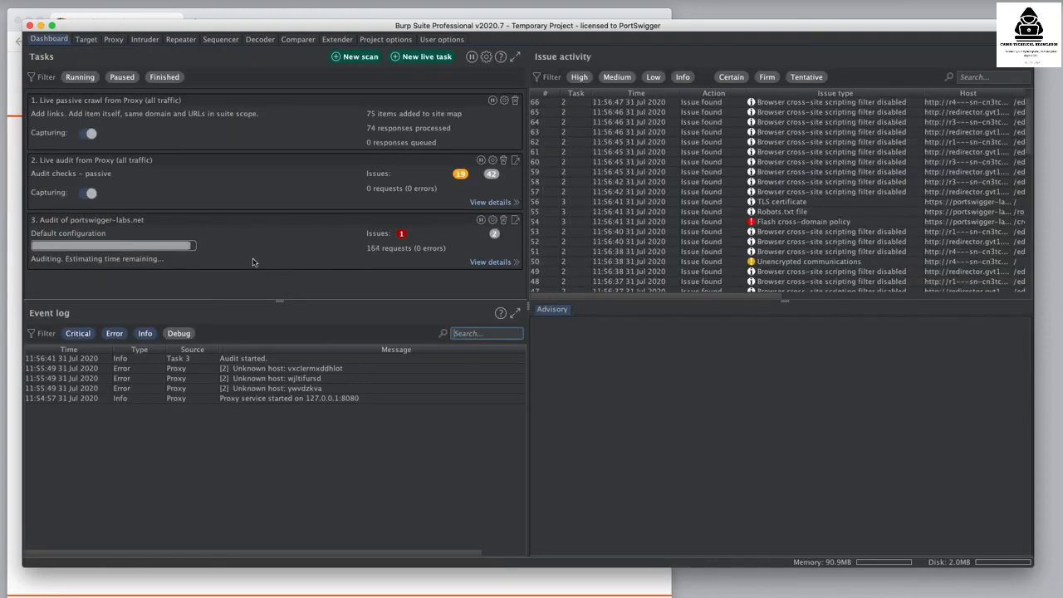
# - Open the scan launcher for the DroidSans .woff2 request in the HTTP history and set it to audit as a new task
pyautogui.click(114, 39)
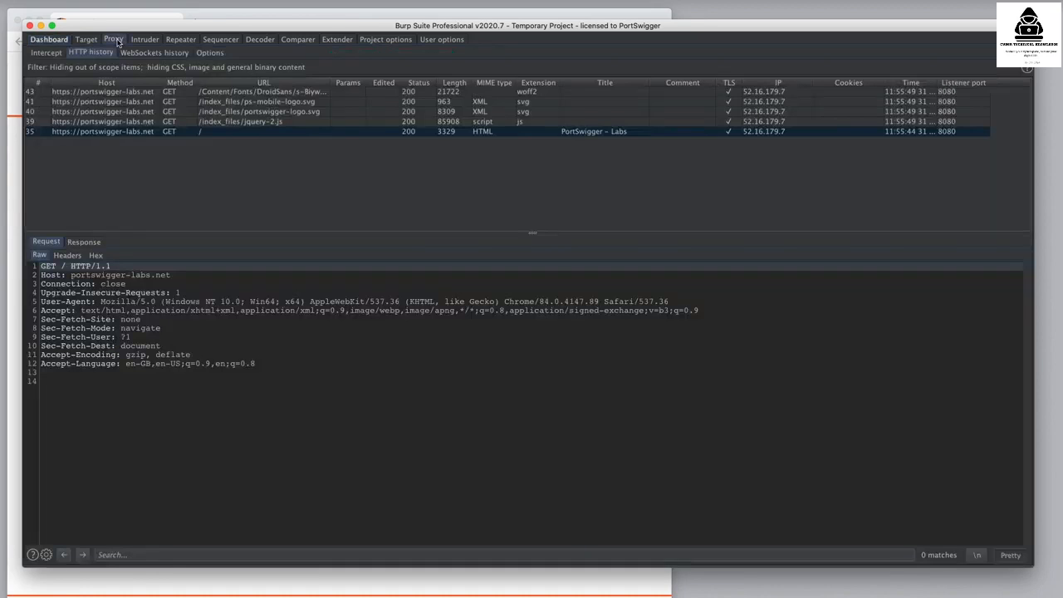
pyautogui.rightClick(234, 96)
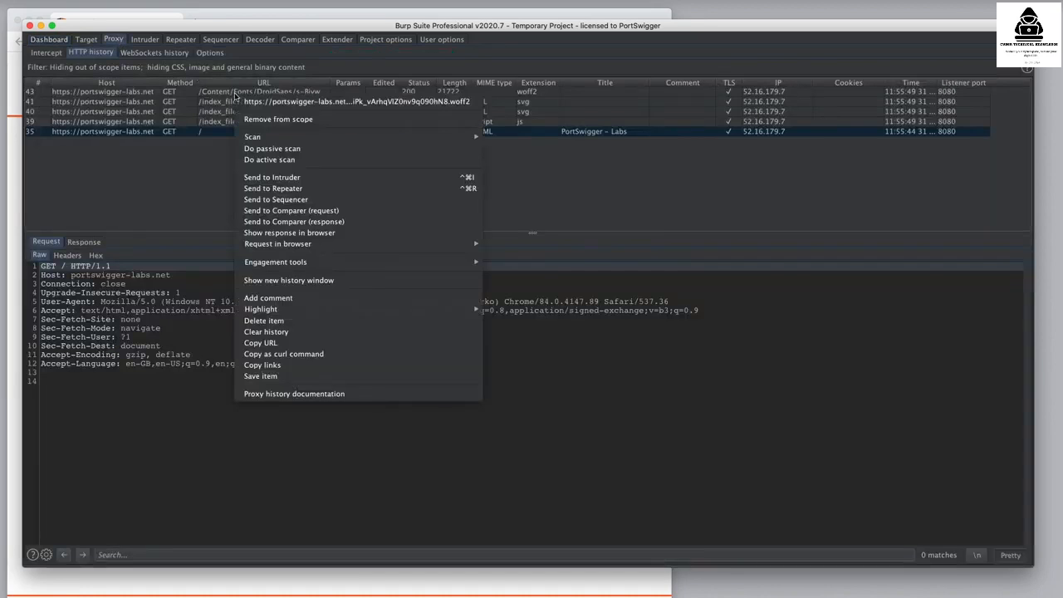
pyautogui.moveTo(272, 143)
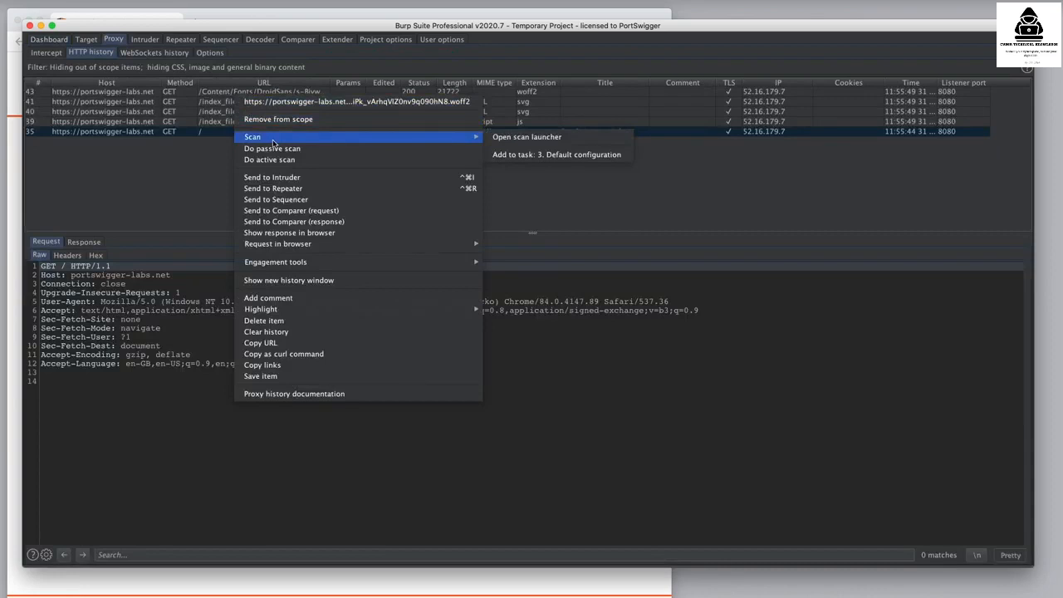
pyautogui.click(515, 138)
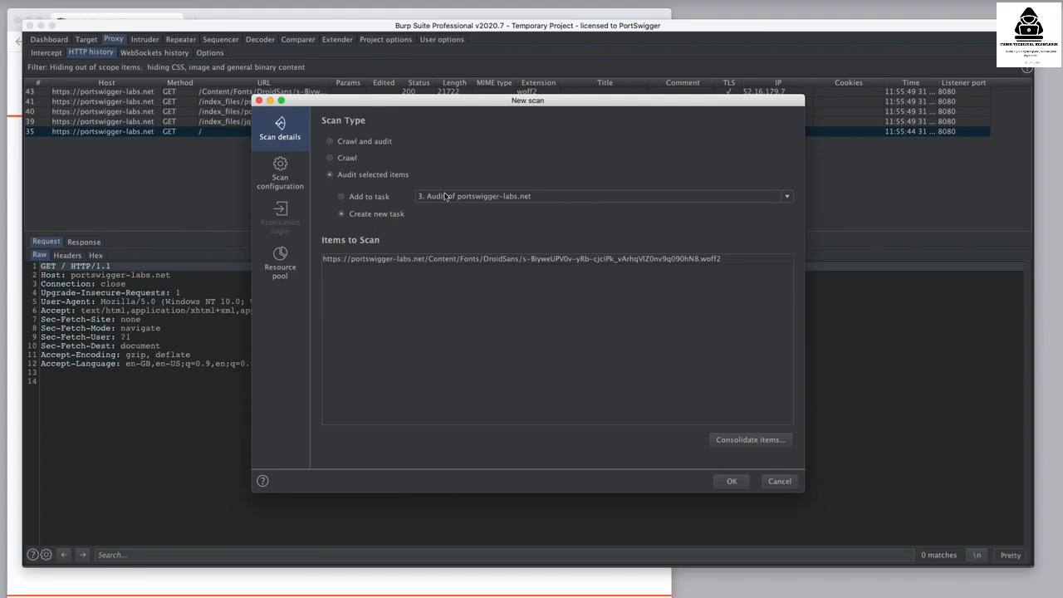
pyautogui.click(380, 200)
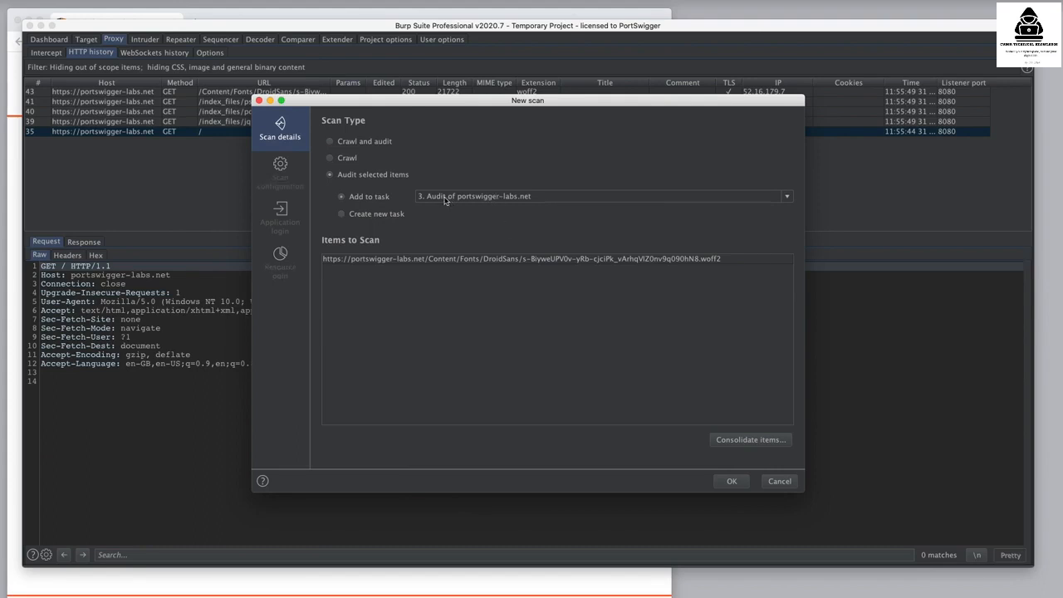
pyautogui.click(375, 215)
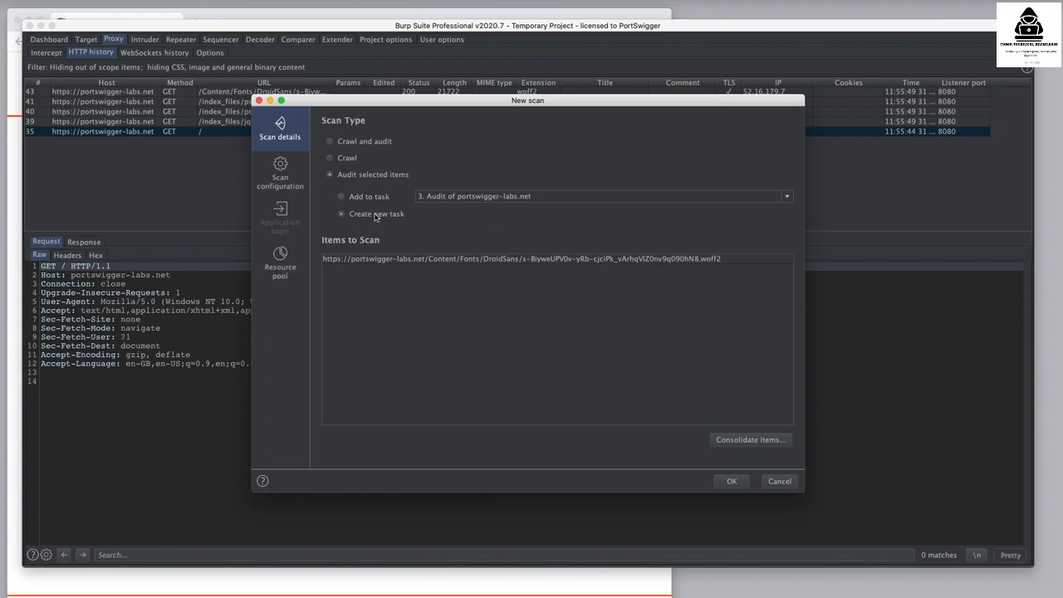
# - Add the library configuration "Audit checks - light active", launch the audit and check its progress among the tasks
pyautogui.click(286, 176)
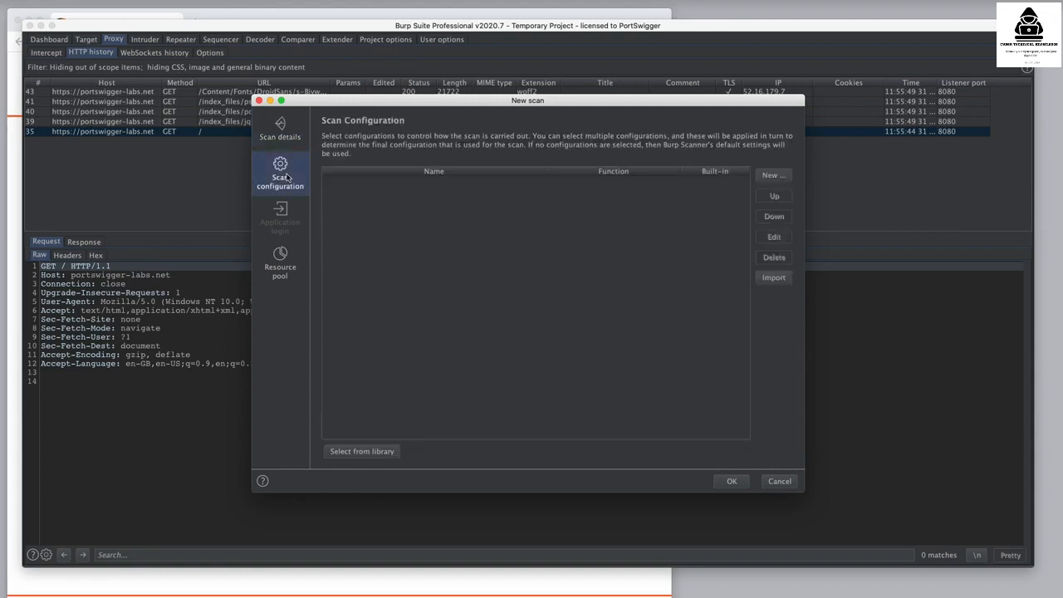
pyautogui.click(365, 451)
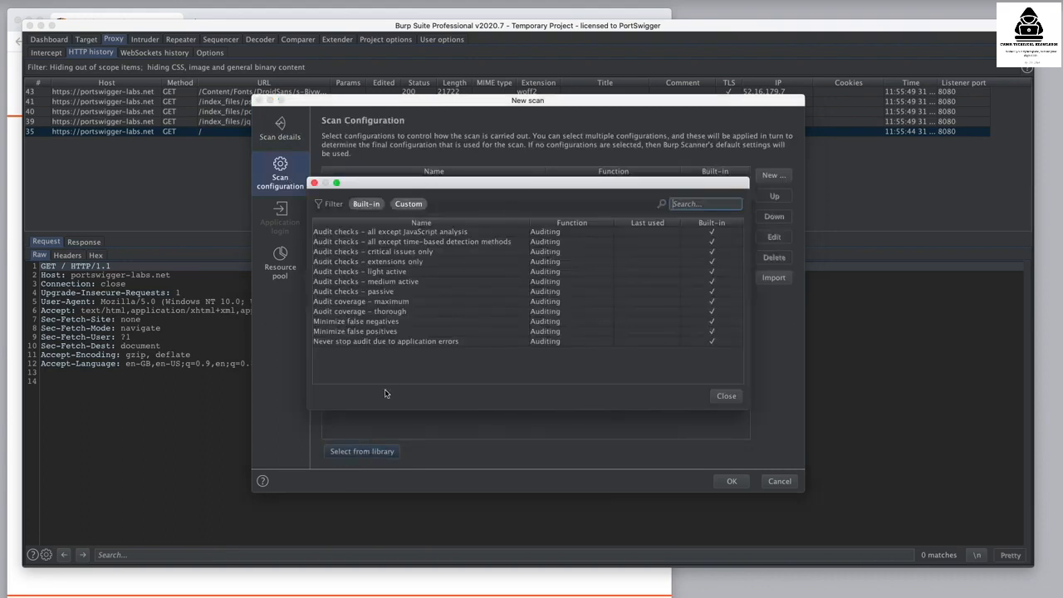
pyautogui.doubleClick(386, 275)
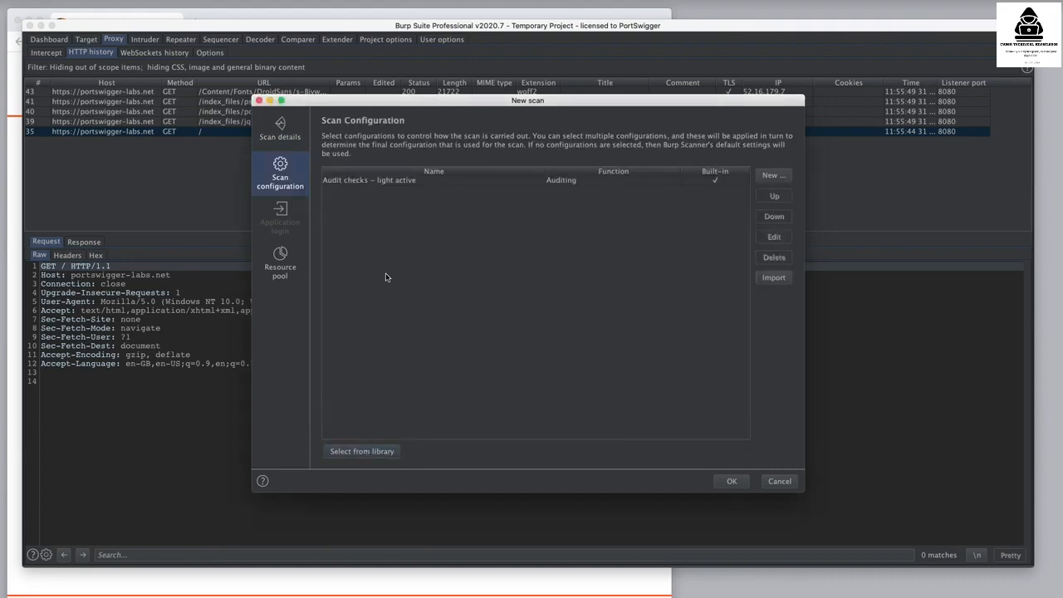
pyautogui.click(731, 481)
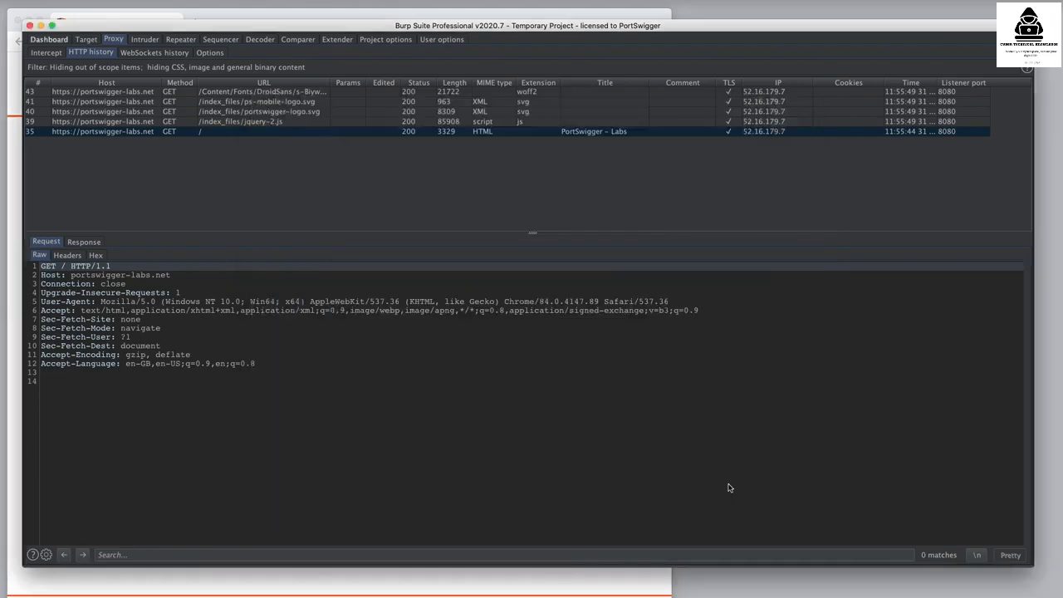
pyautogui.click(62, 41)
pyautogui.scroll(-3, 280, 207)
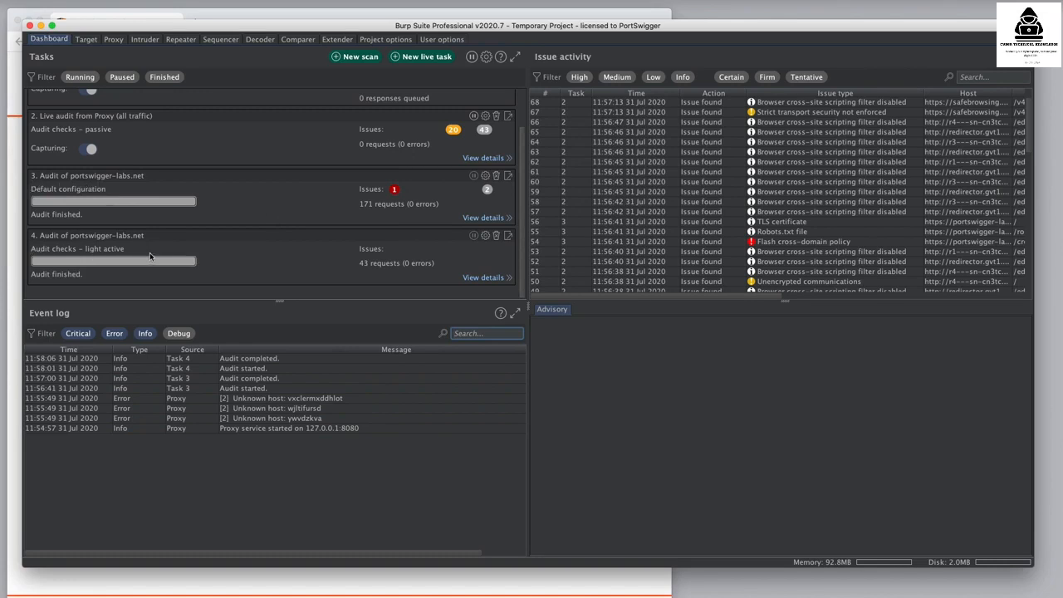
# - Add the /index_files/portswigger-logo.svg request from the HTTP history to task 4, Audit checks - light active
pyautogui.click(112, 41)
pyautogui.click(257, 113)
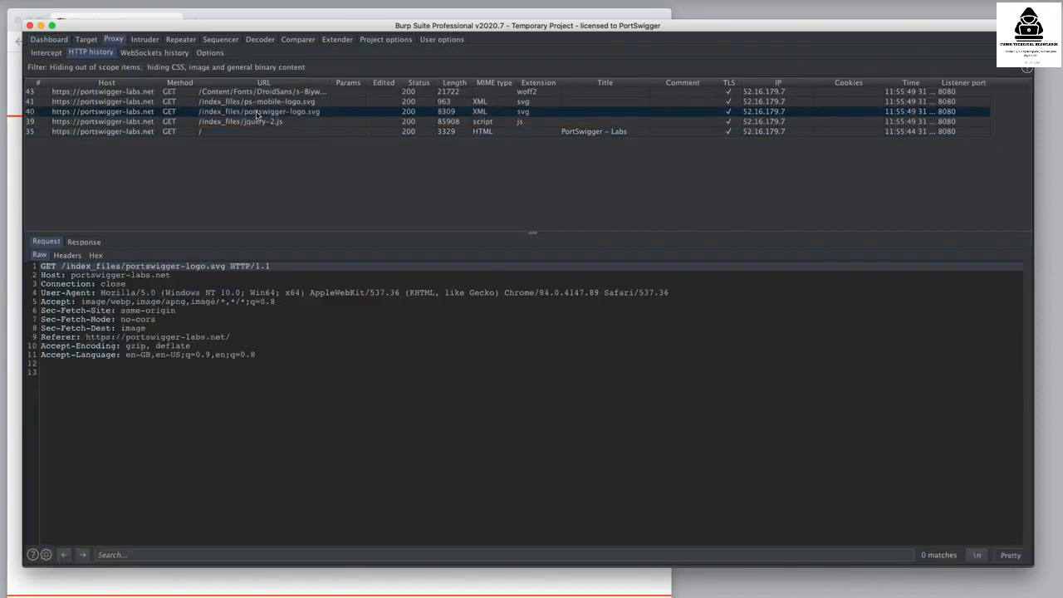
pyautogui.rightClick(258, 115)
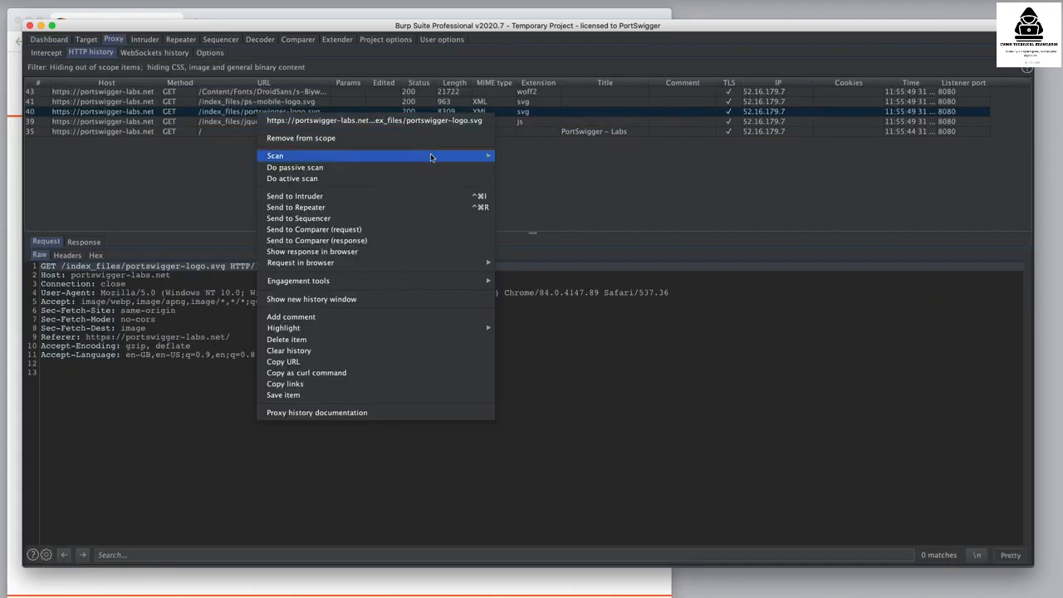
pyautogui.moveTo(430, 156)
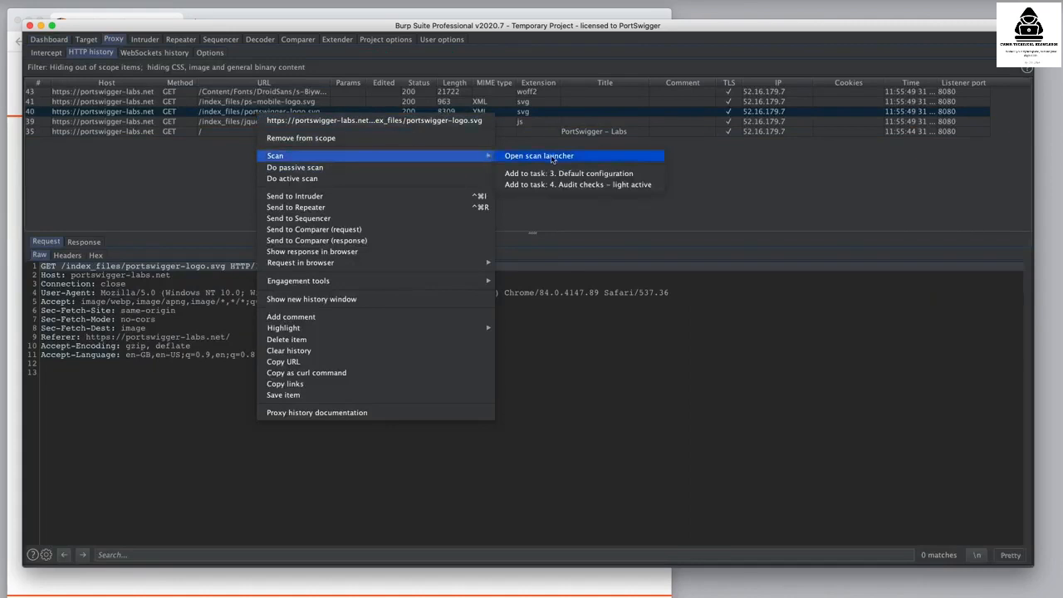
pyautogui.click(617, 186)
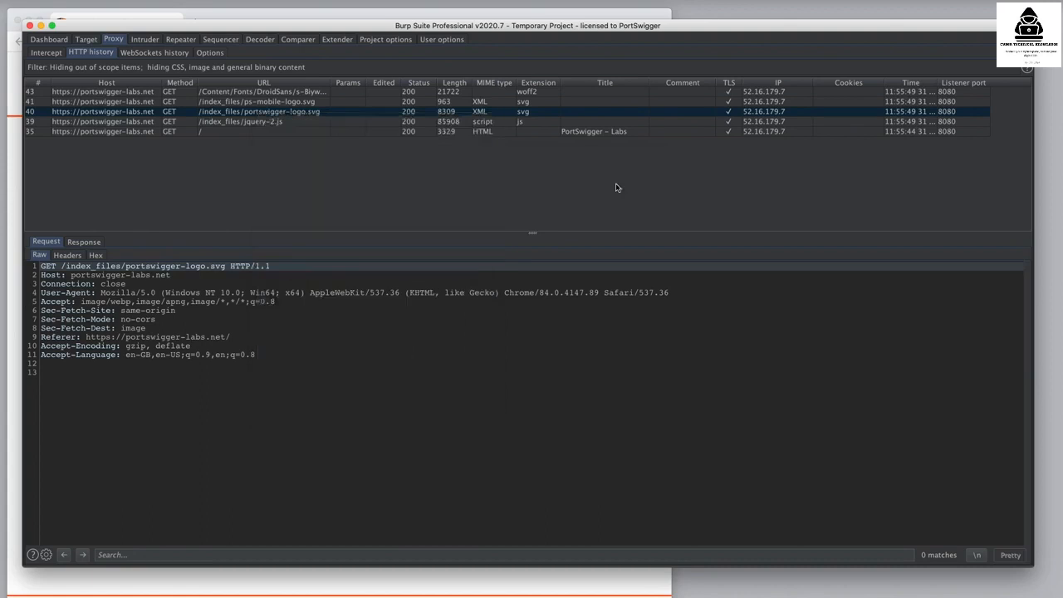
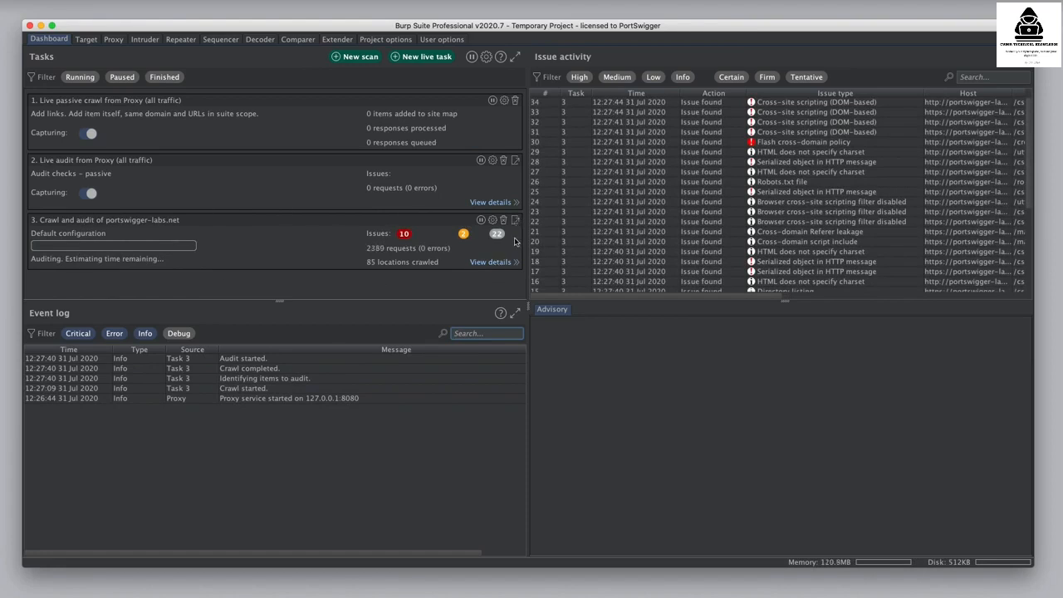
# - Open the details of task 3, the crawl and audit of portswigger-labs.net, and look through its audit items
pyautogui.click(496, 266)
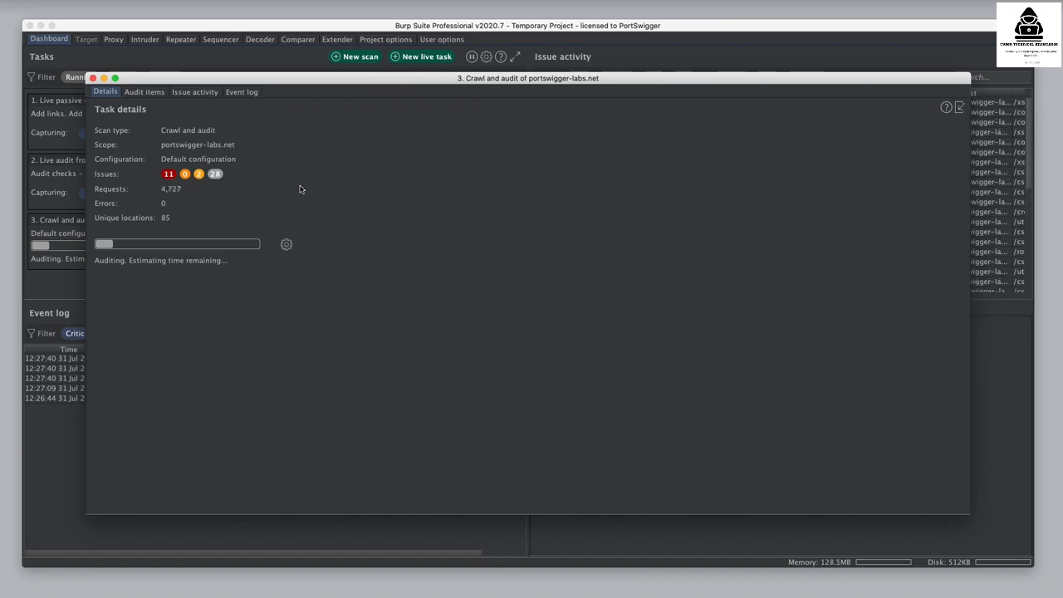
pyautogui.click(146, 92)
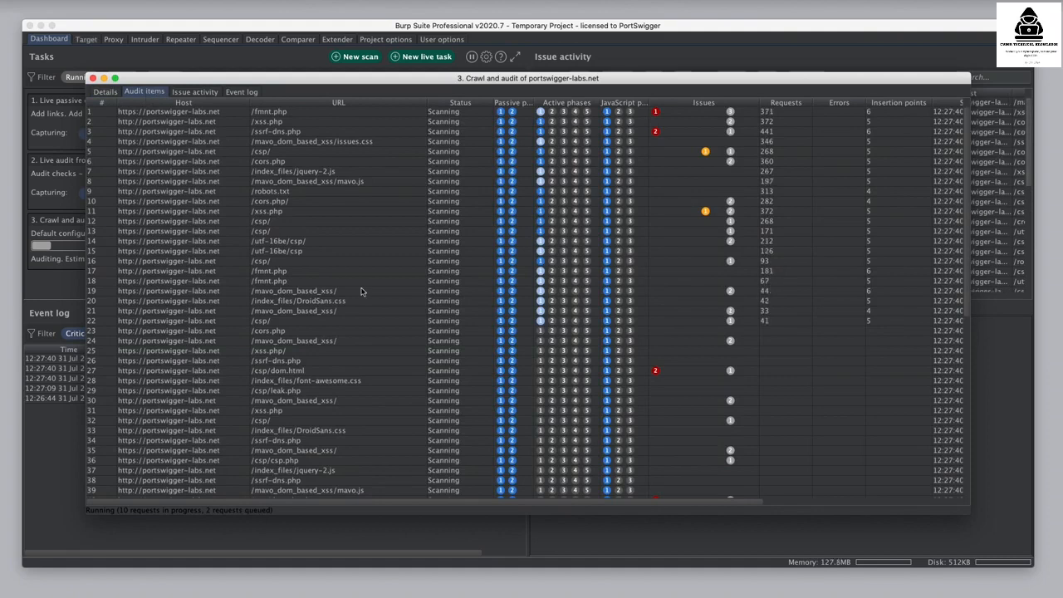
pyautogui.scroll(-8, 363, 291)
pyautogui.scroll(8, 362, 292)
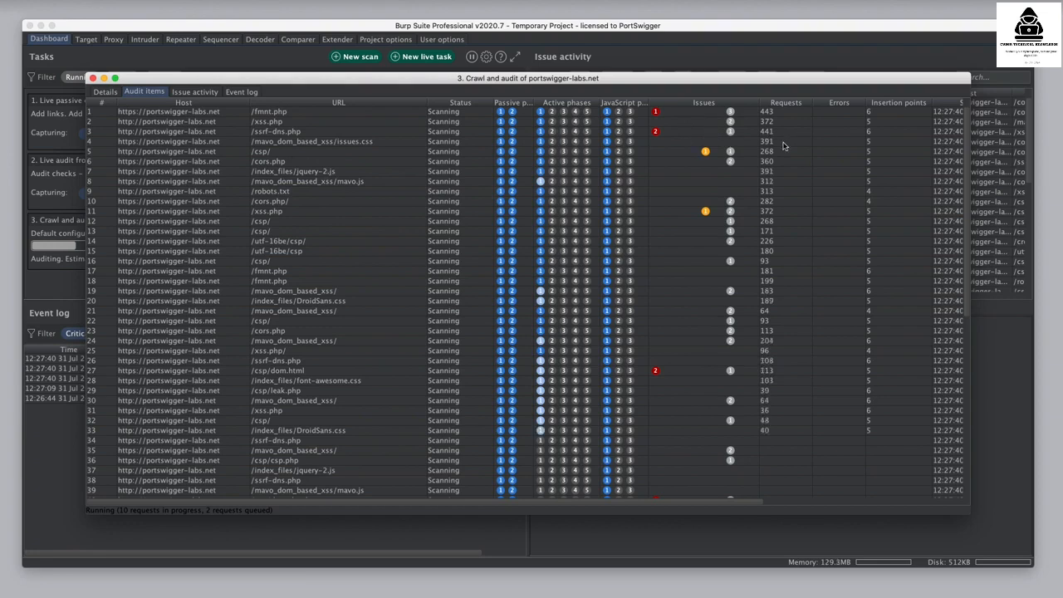
# - Inspect the base request and base response of audit item 5, /csp/, and return to the item list
pyautogui.click(272, 154)
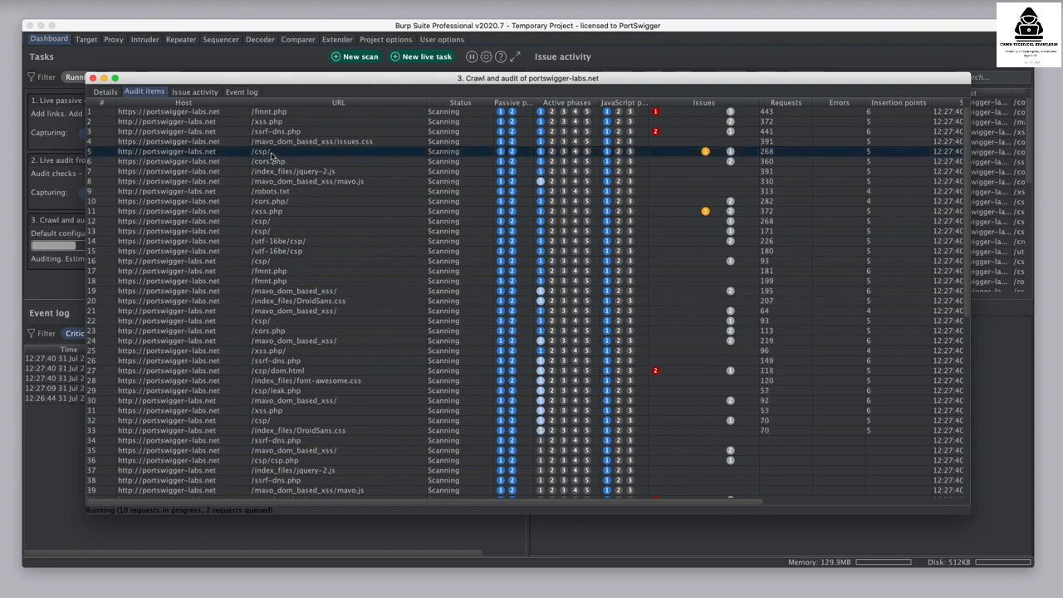
pyautogui.doubleClick(276, 154)
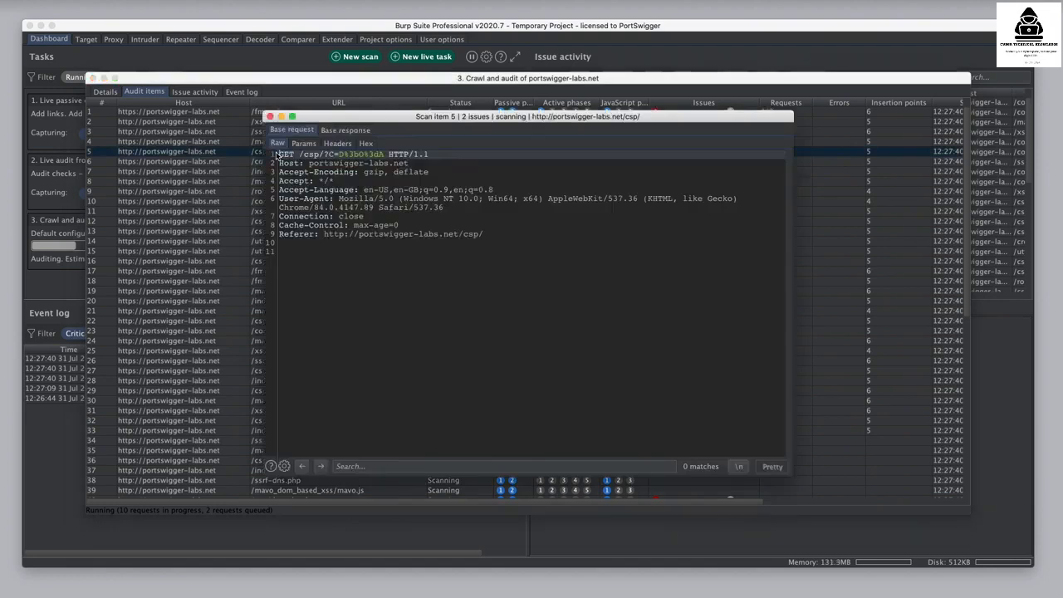
pyautogui.click(342, 130)
pyautogui.click(304, 131)
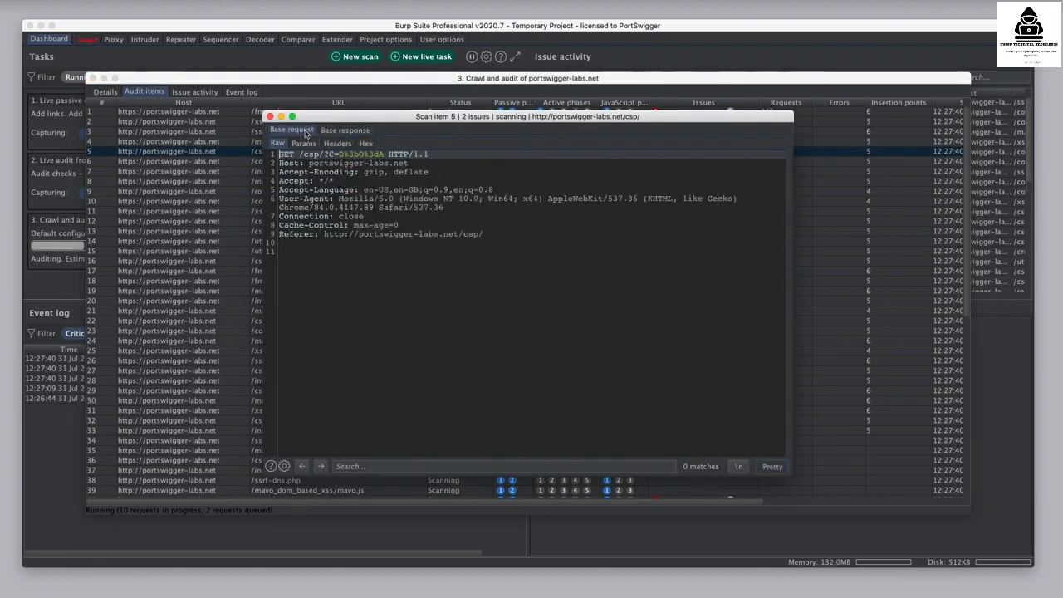
pyautogui.click(269, 116)
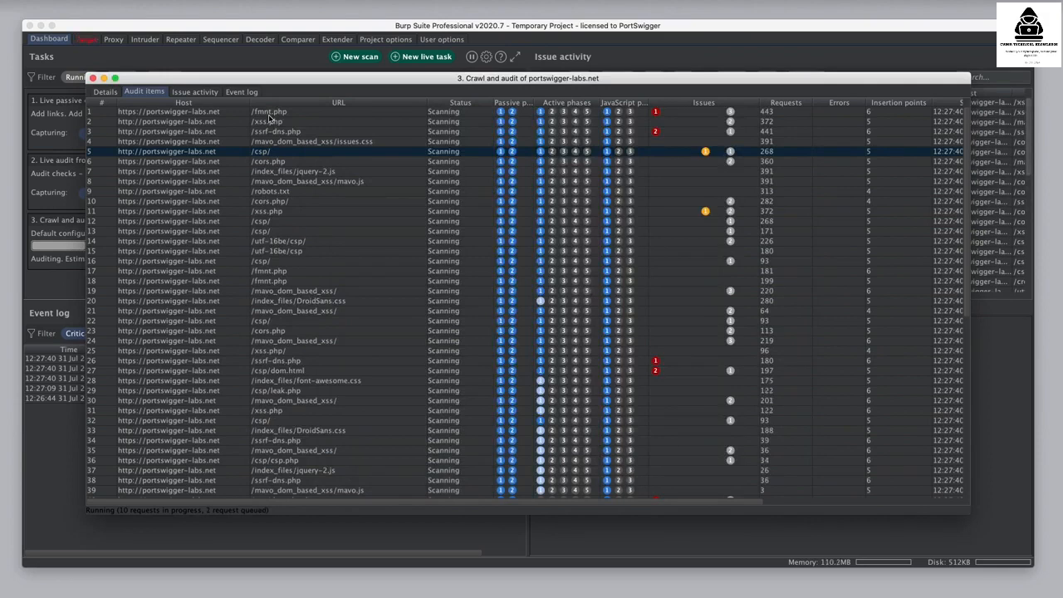
# - Look through the task's issue activity and read the advisory for the newest reflected cross-site scripting issue
pyautogui.click(194, 92)
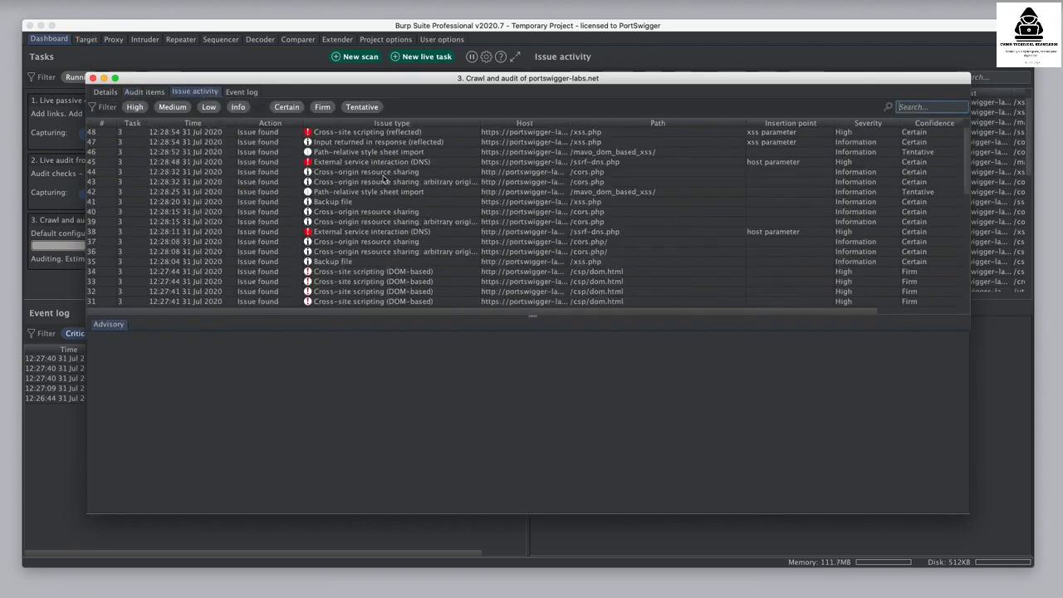
pyautogui.scroll(-8, 384, 177)
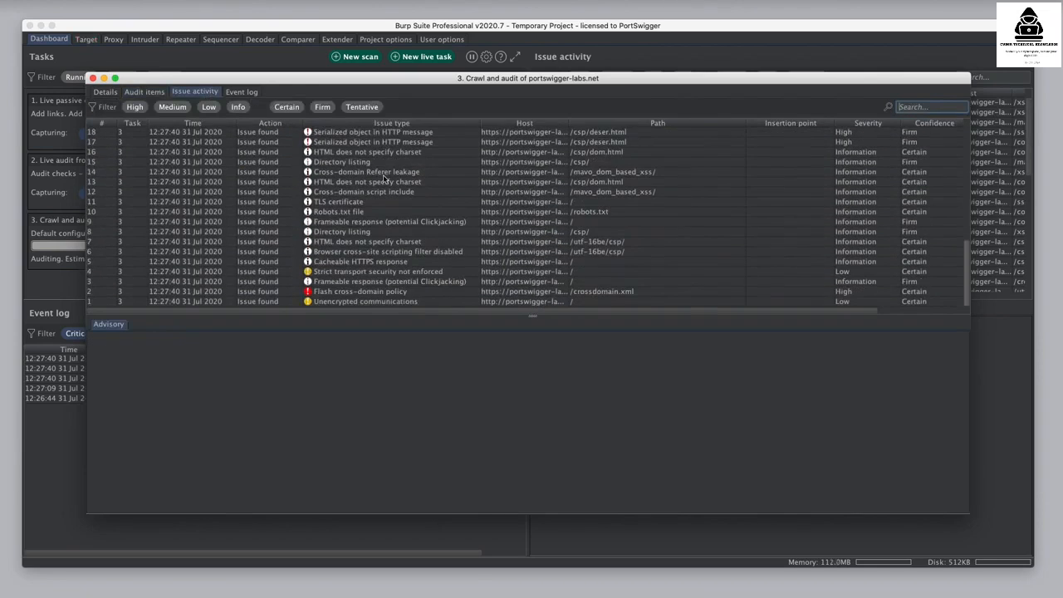
pyautogui.scroll(8, 385, 178)
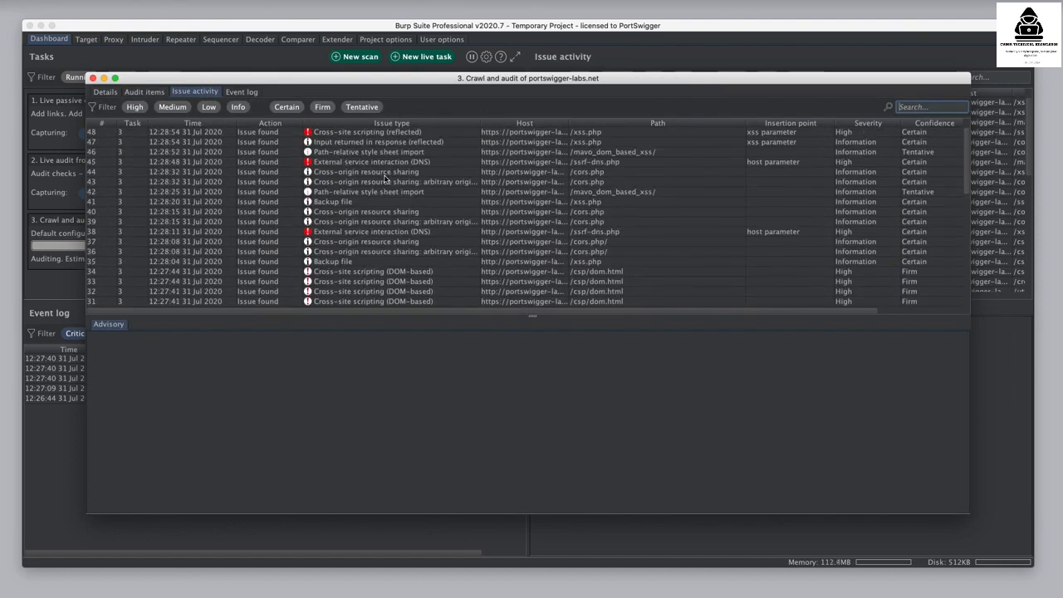
pyautogui.click(372, 132)
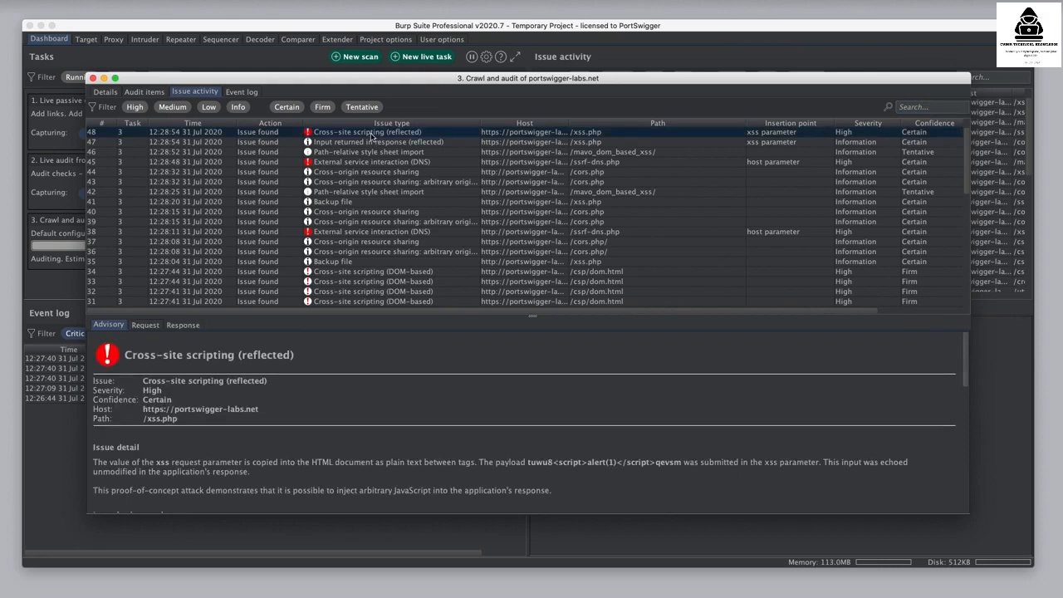
# - Inspect the newest External service interaction (DNS) issue's advisory, request and response, and check the task's event log before closing the task details
pyautogui.click(374, 164)
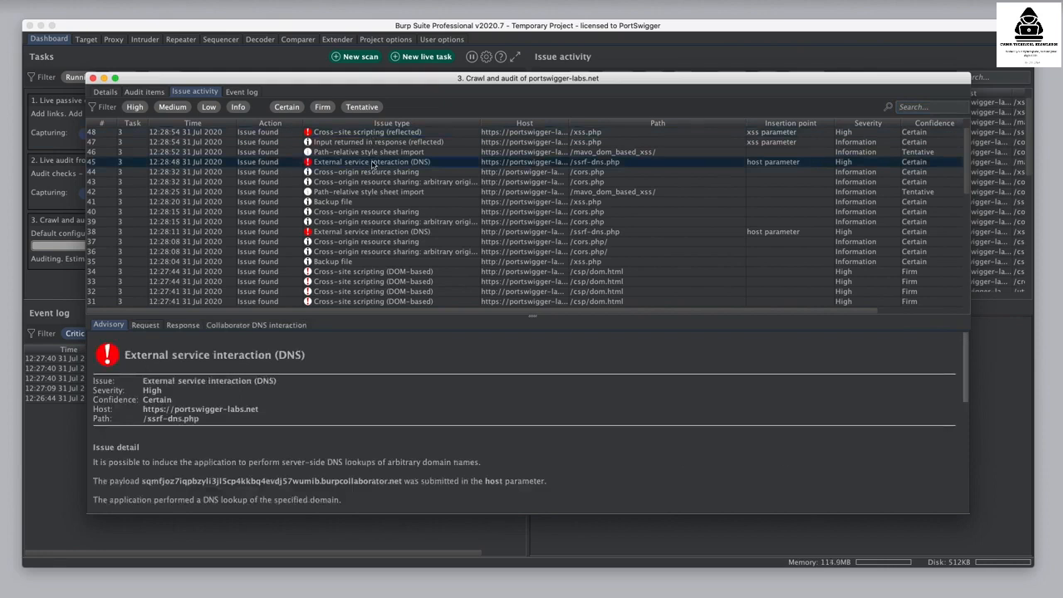
pyautogui.click(145, 324)
pyautogui.click(183, 325)
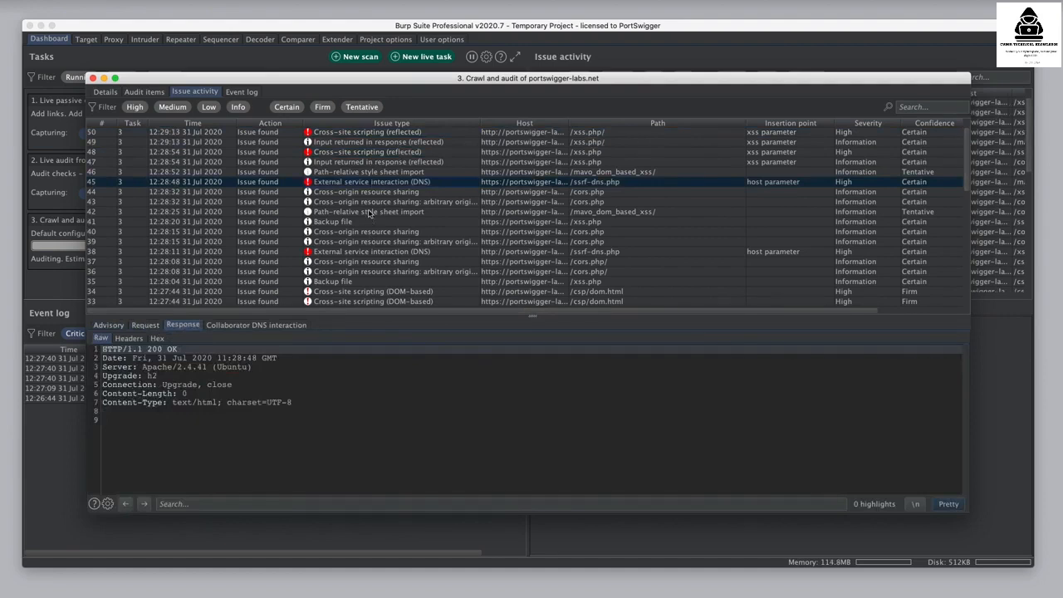
pyautogui.click(240, 92)
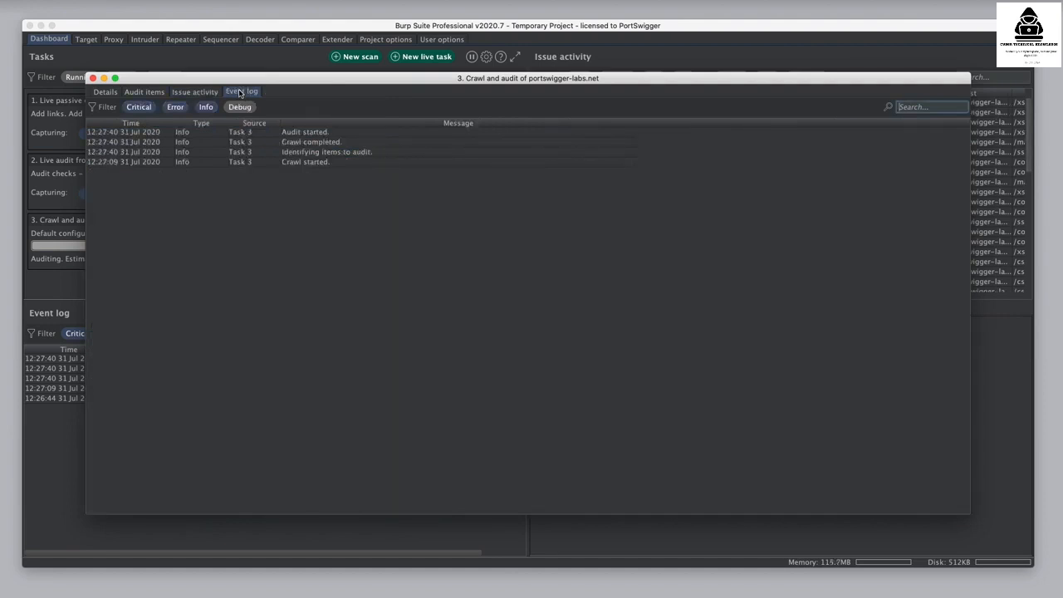
pyautogui.click(91, 78)
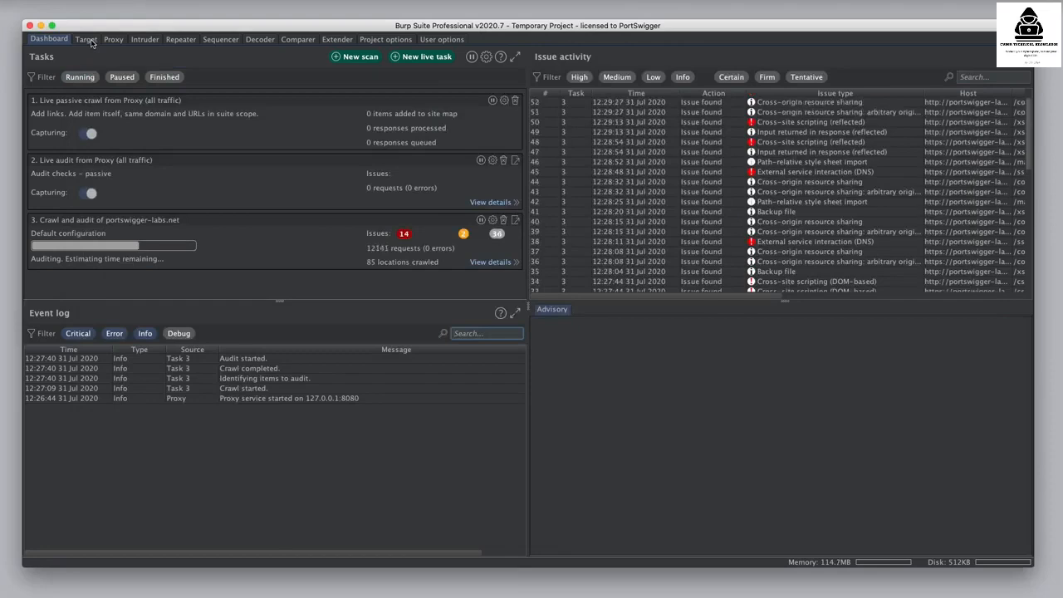
# - Expand portswigger-labs.net in the site map and view the actions for the issues from External service interaction (DNS) through Strict transport security not enforced
pyautogui.click(92, 43)
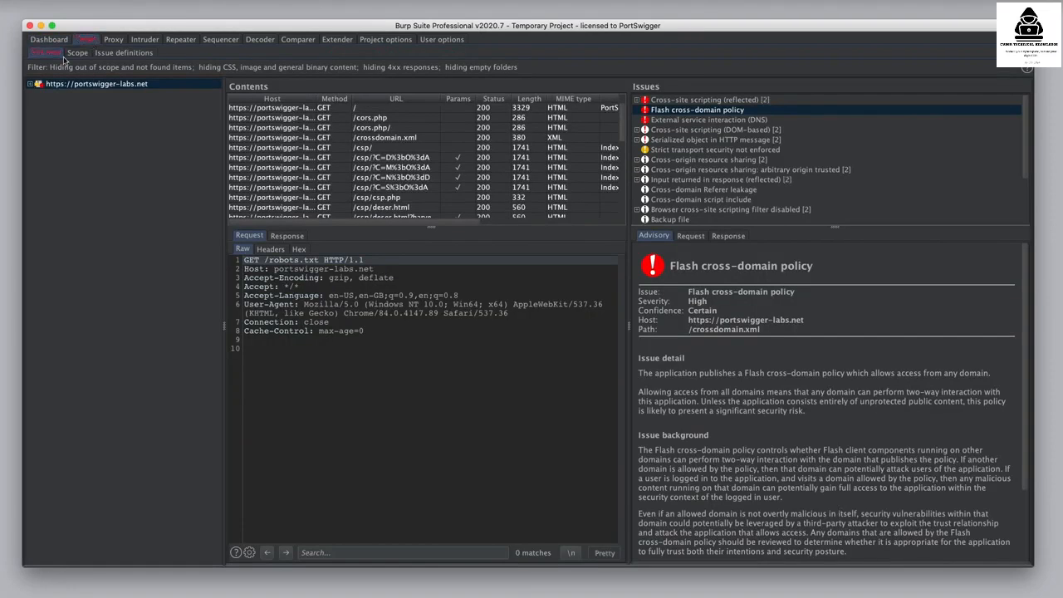
pyautogui.click(30, 84)
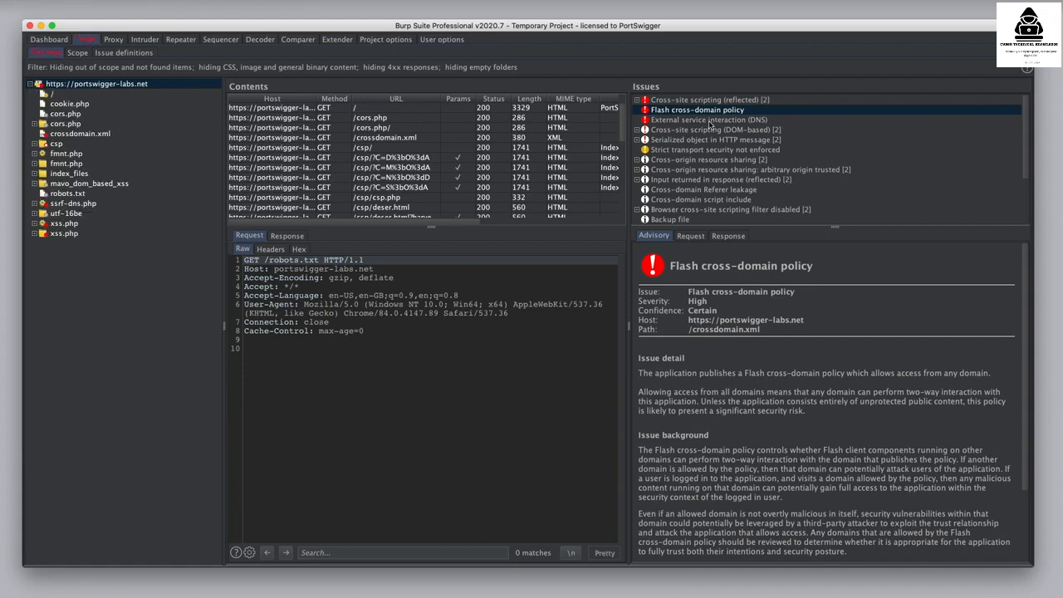
pyautogui.click(711, 121)
pyautogui.keyDown('shift'); pyautogui.click(712, 150); pyautogui.keyUp('shift')
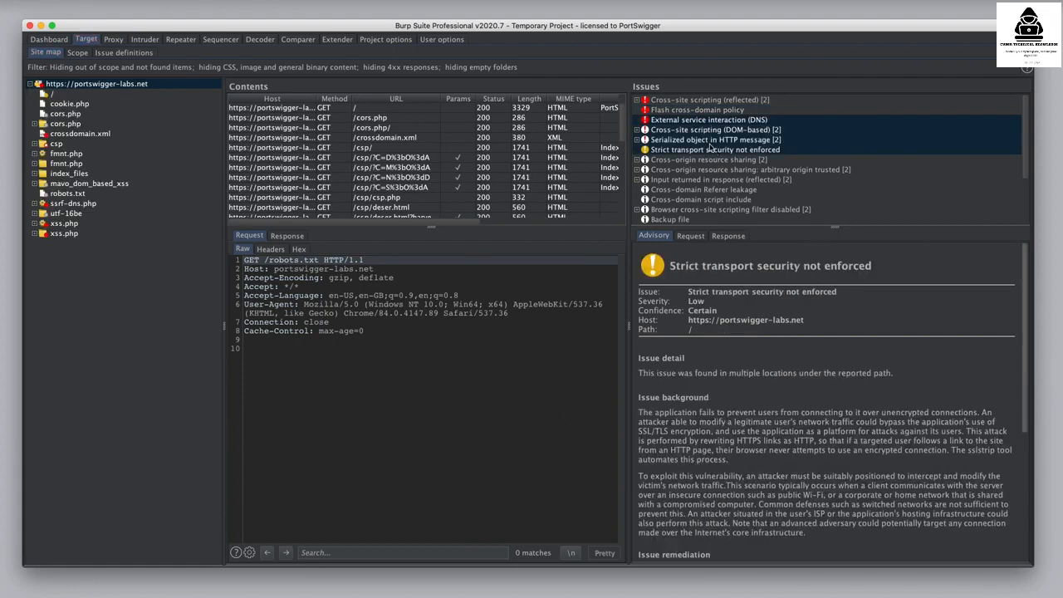
pyautogui.rightClick(712, 147)
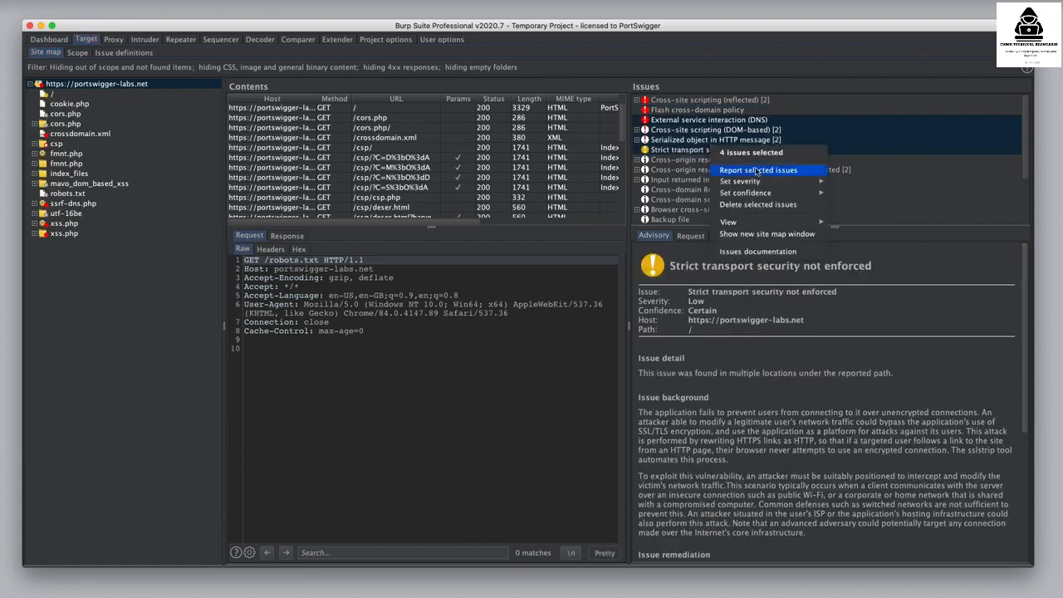
pyautogui.click(698, 169)
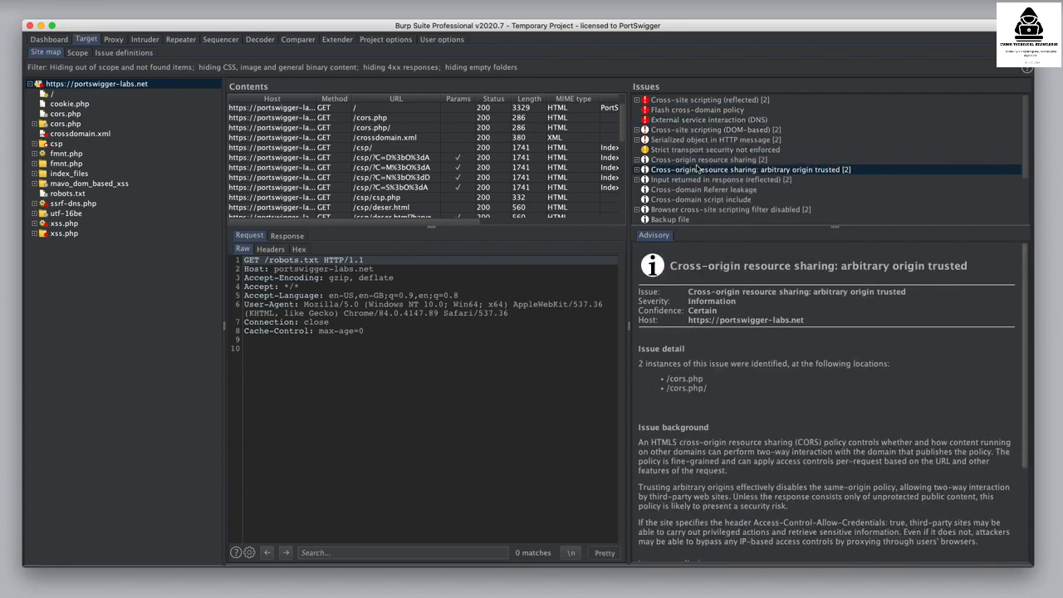
# - Set up an HTML issue report for the portswigger-labs.net host with all detail types, relevant request and response extracts, and all issue types
pyautogui.rightClick(105, 85)
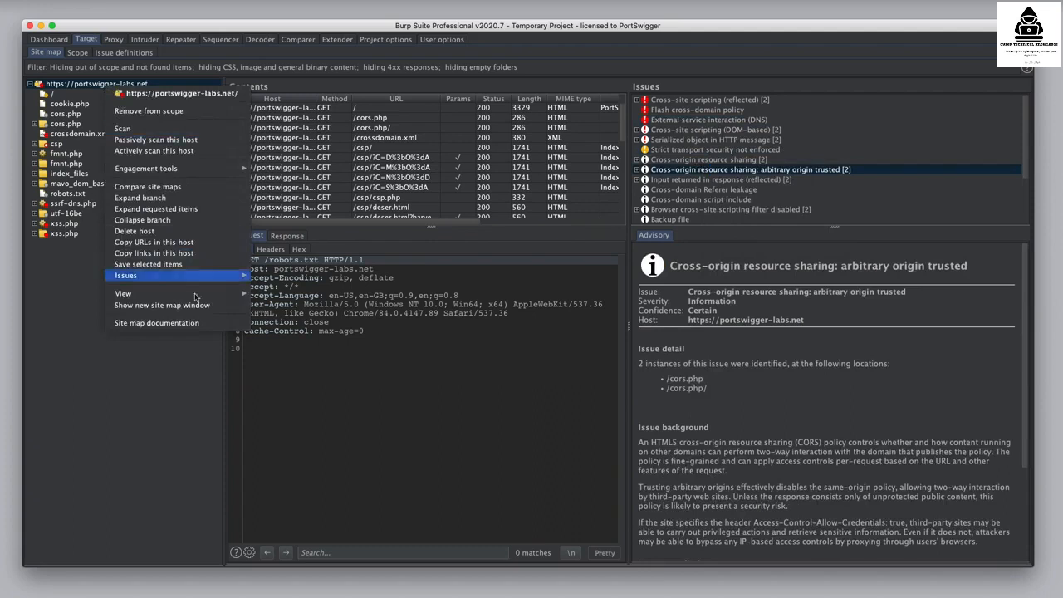
pyautogui.moveTo(224, 276)
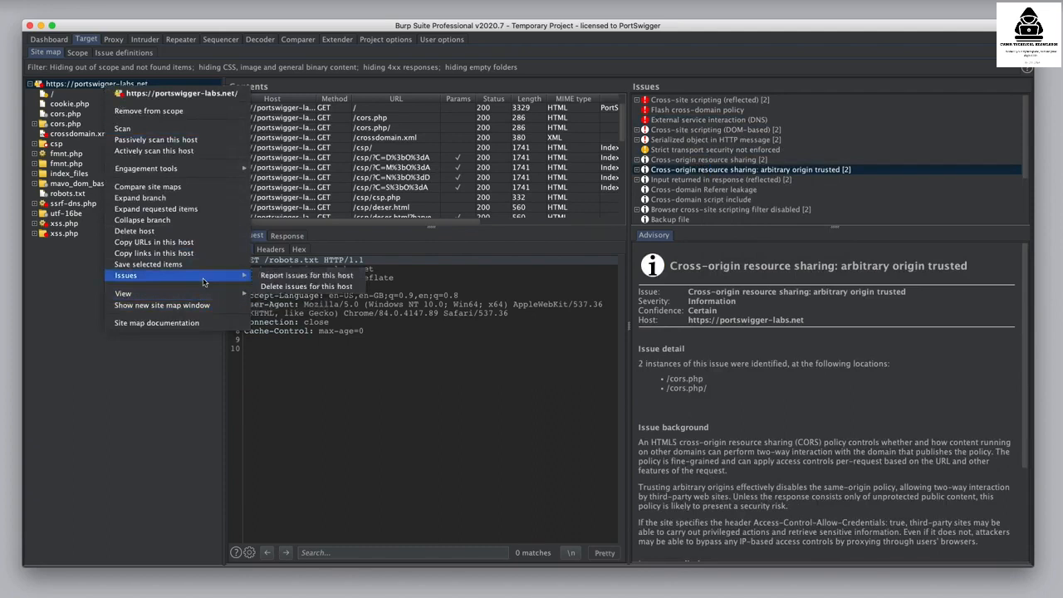
pyautogui.click(299, 277)
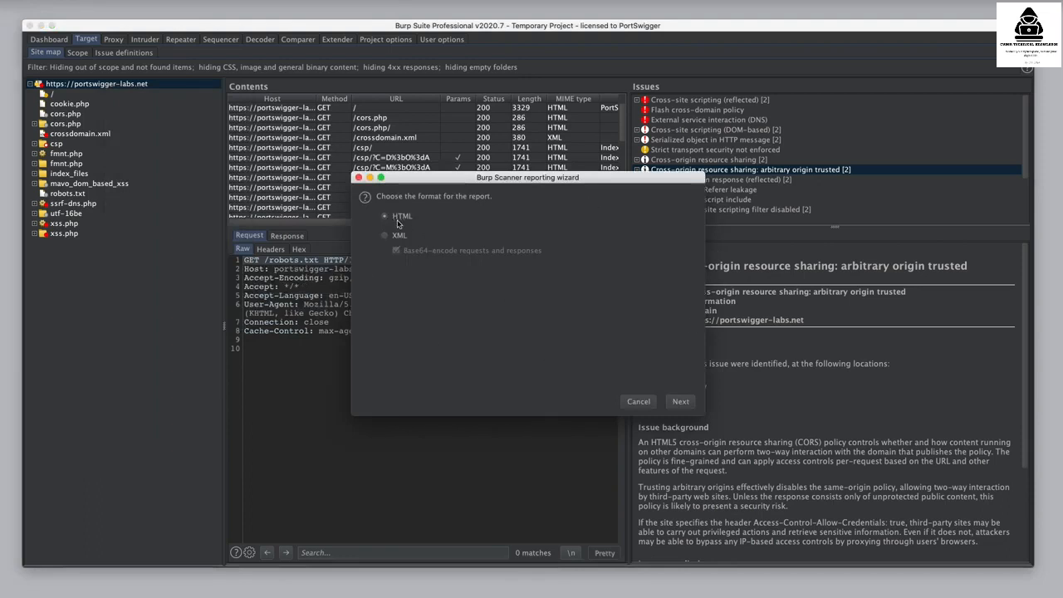
pyautogui.click(689, 402)
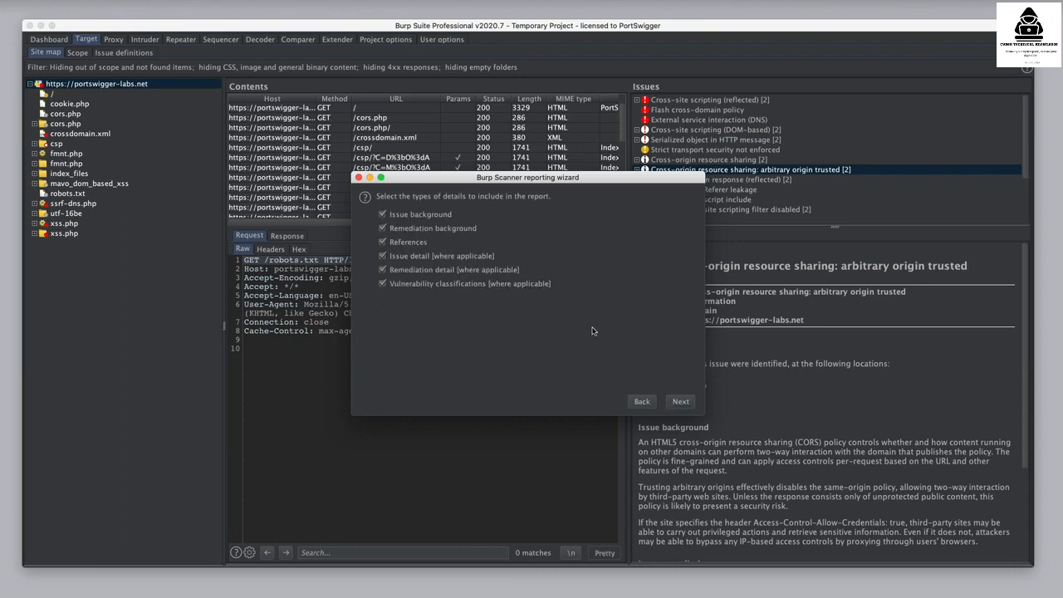
pyautogui.click(679, 402)
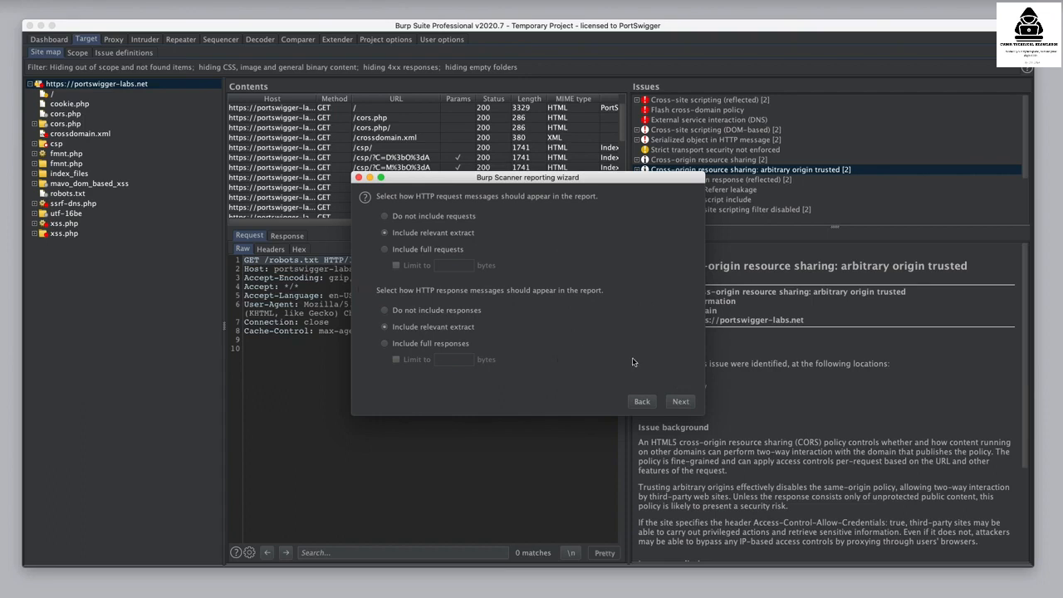
pyautogui.click(682, 403)
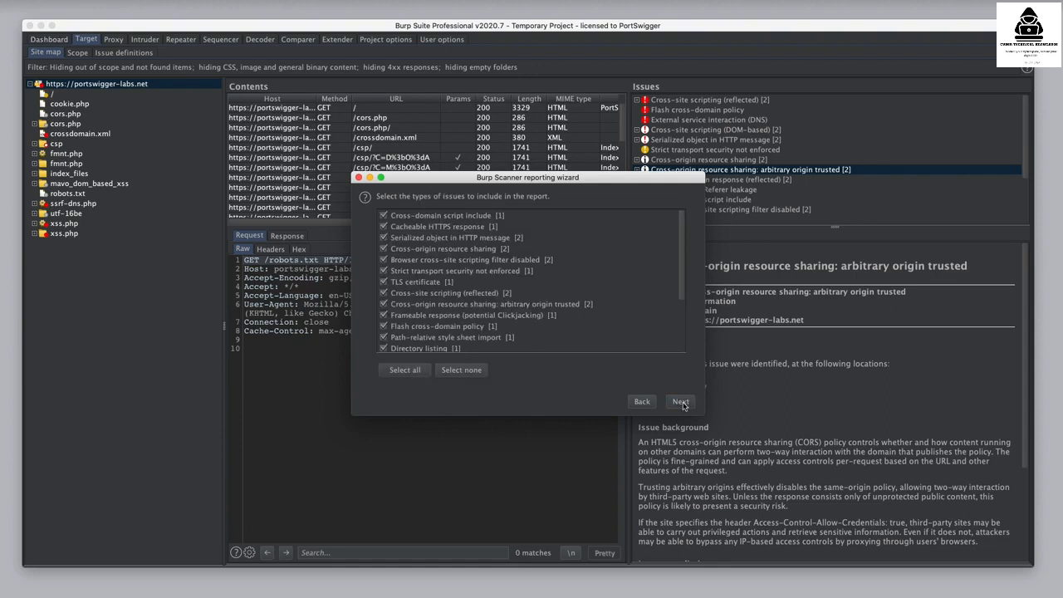
pyautogui.click(681, 403)
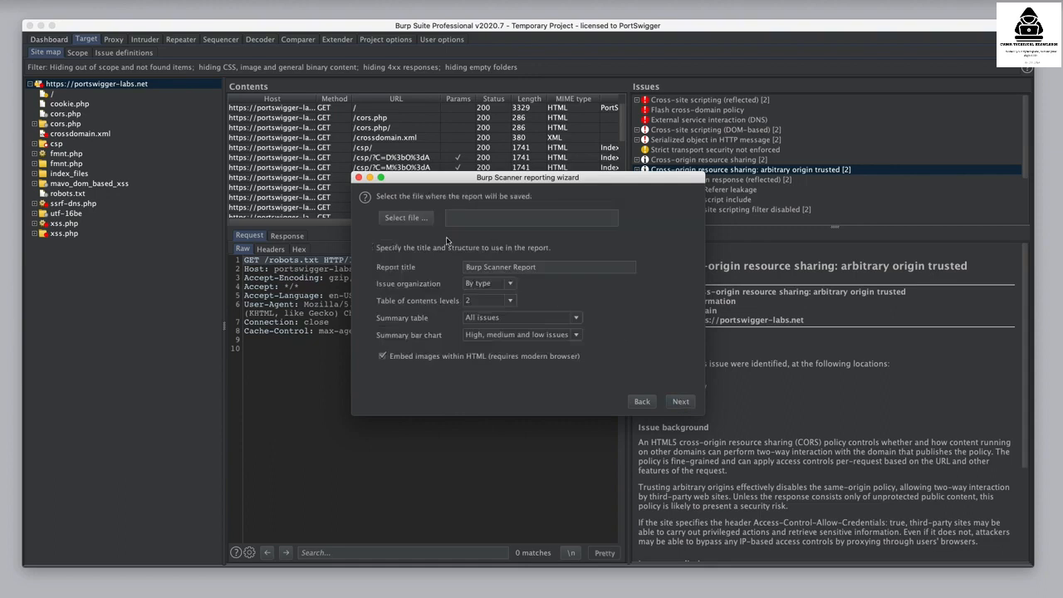
# - Generate the report as "my report" in the Reports folder with the default title and structure, and look through it in the browser
pyautogui.click(410, 219)
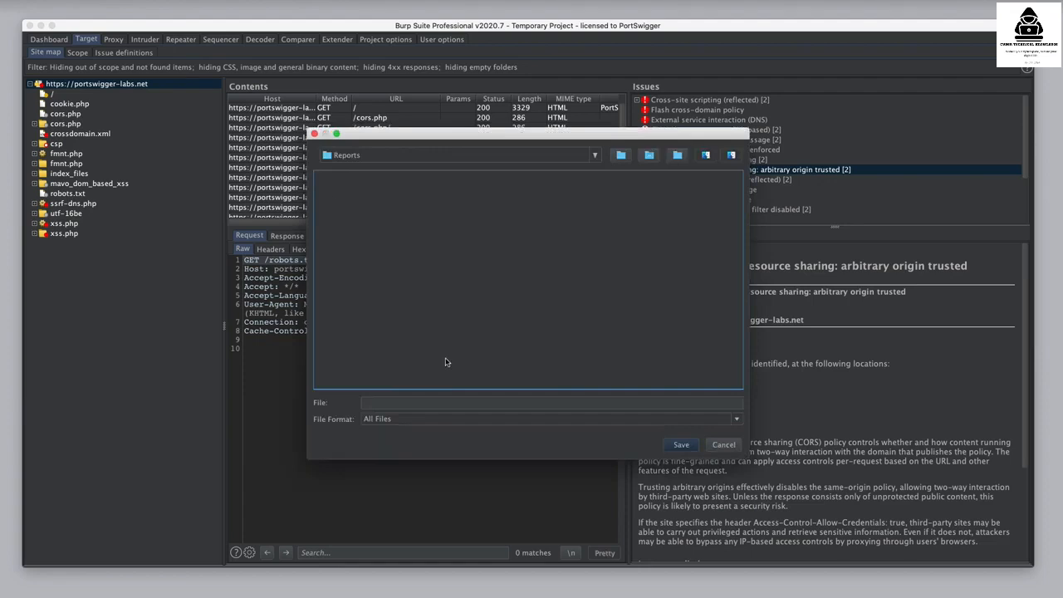
pyautogui.click(461, 402)
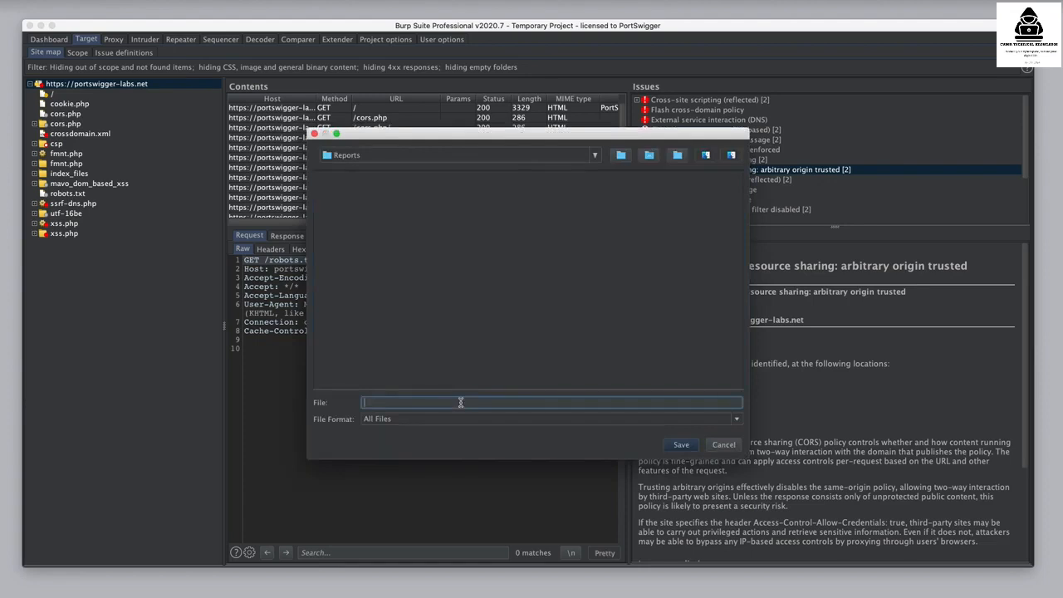
pyautogui.write('my report')
pyautogui.click(682, 445)
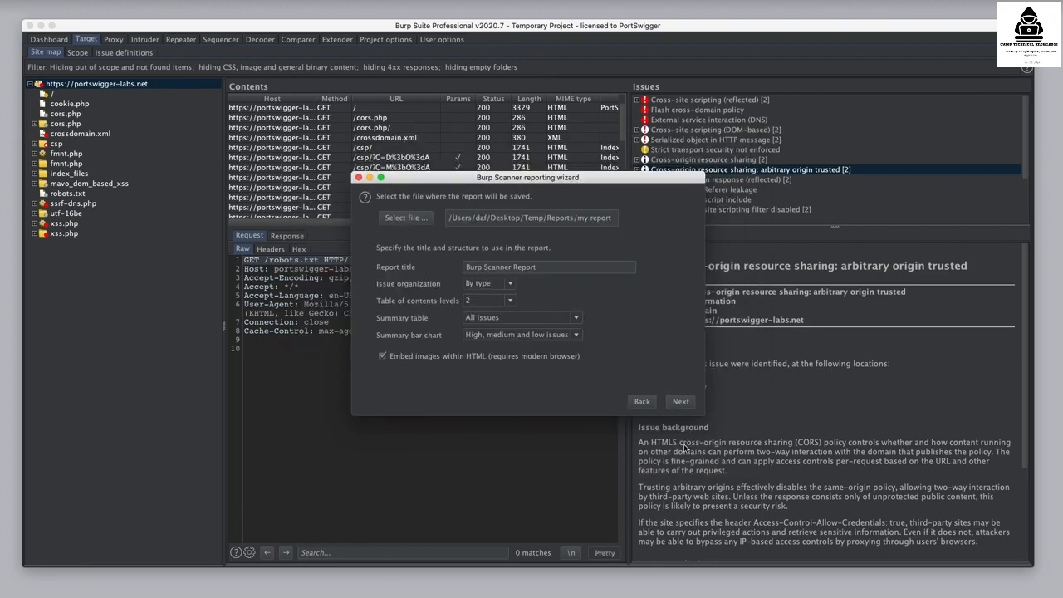
pyautogui.click(680, 402)
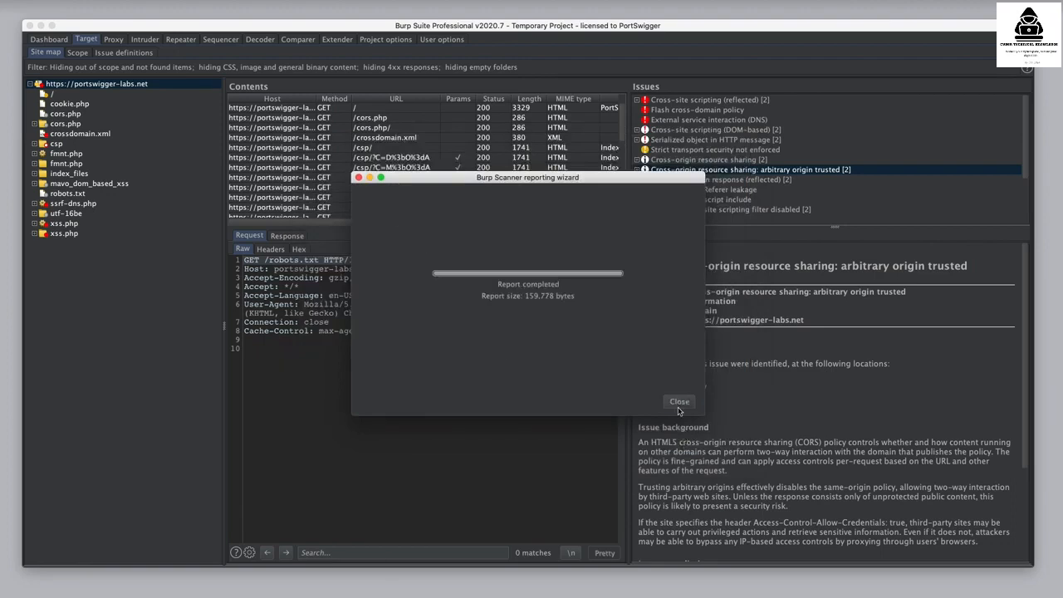
pyautogui.click(679, 405)
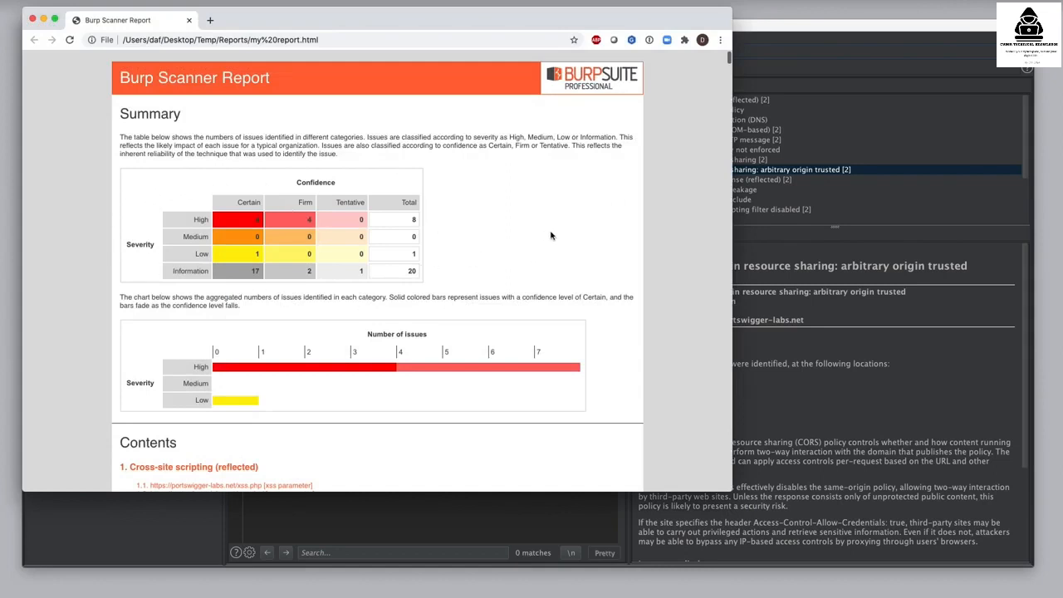
pyautogui.scroll(-6, 551, 236)
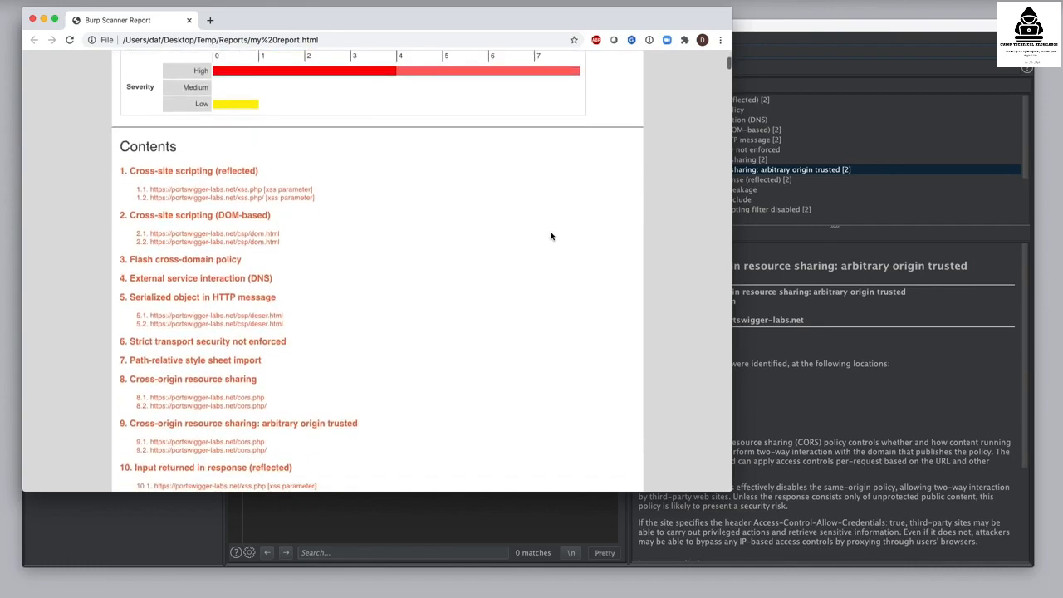
# - Review the Burp Scanner report from the contents list through the reflected and DOM-based cross-site scripting issue details
pyautogui.scroll(-10, 550, 236)
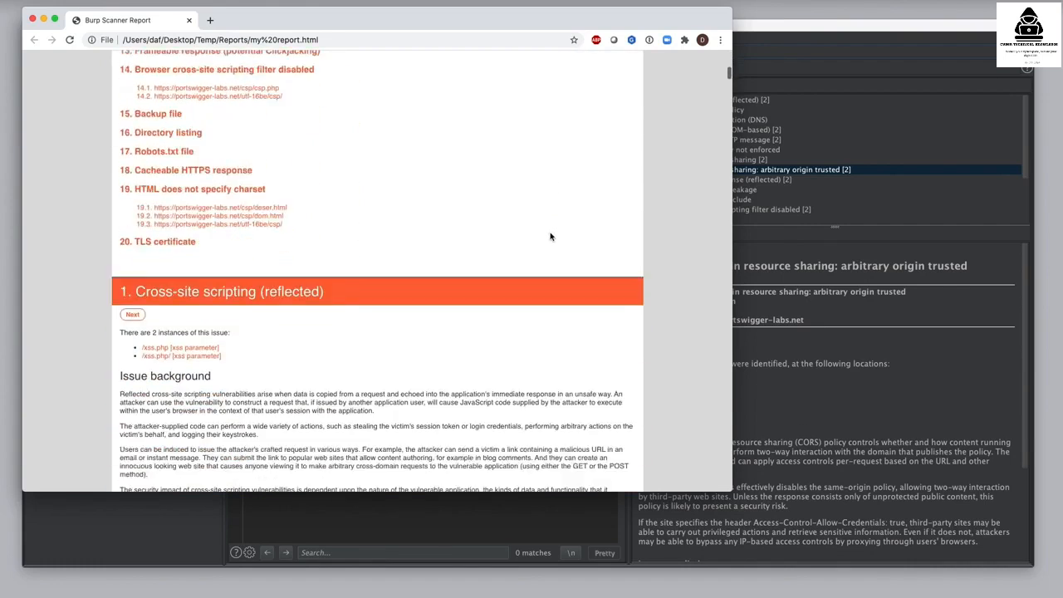
pyautogui.scroll(-5, 551, 237)
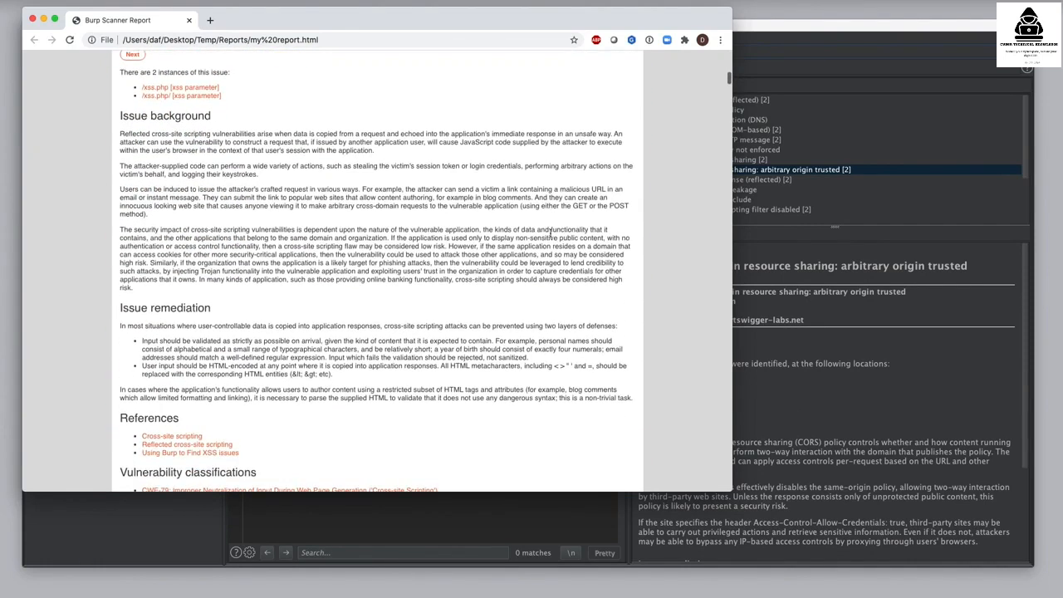
pyautogui.scroll(-2, 550, 236)
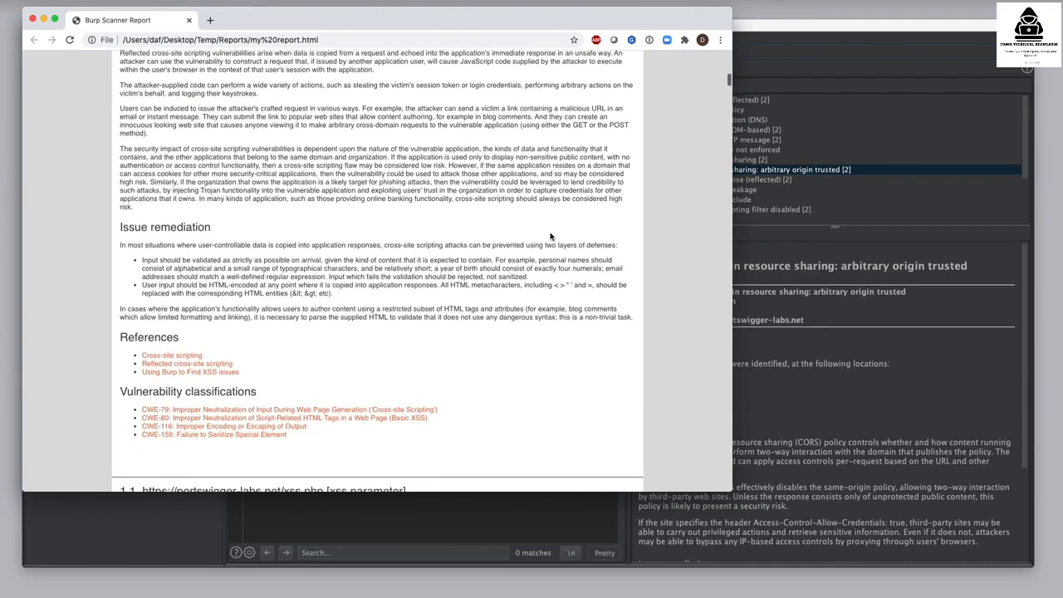
pyautogui.scroll(-6, 551, 237)
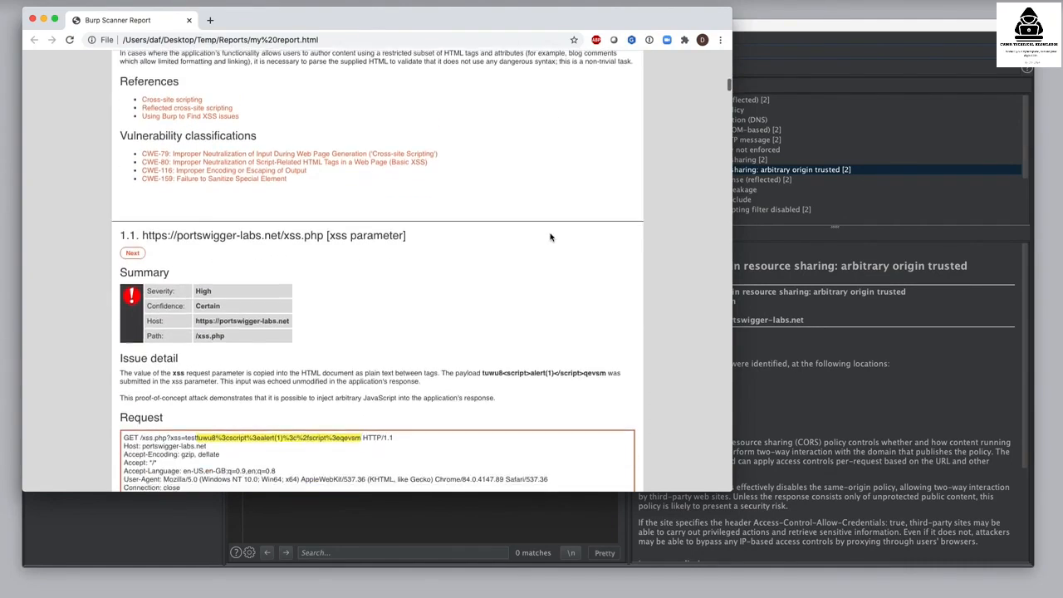
pyautogui.scroll(-6, 551, 237)
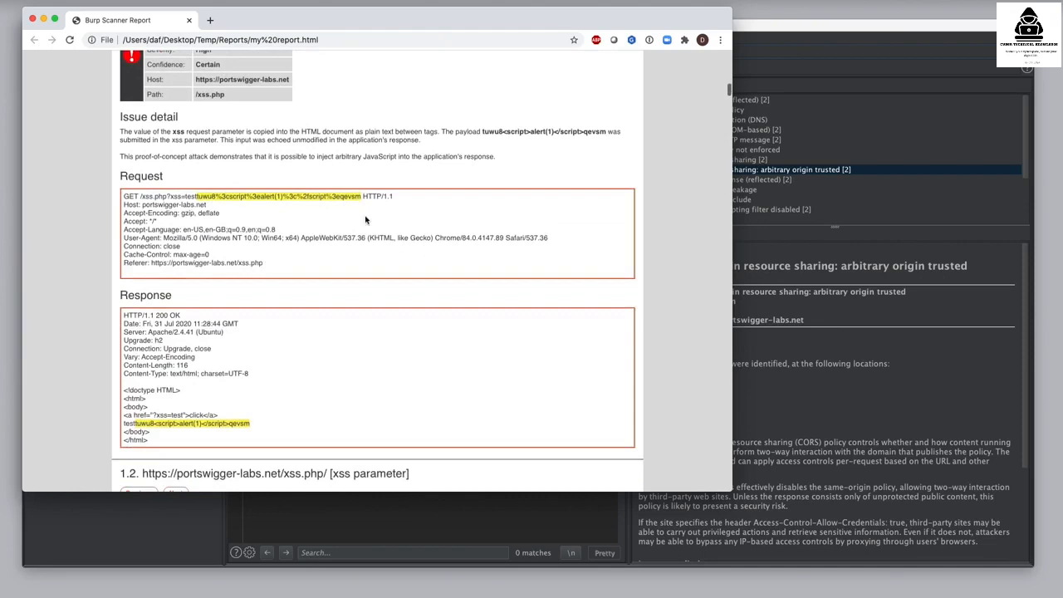
pyautogui.scroll(-3, 570, 240)
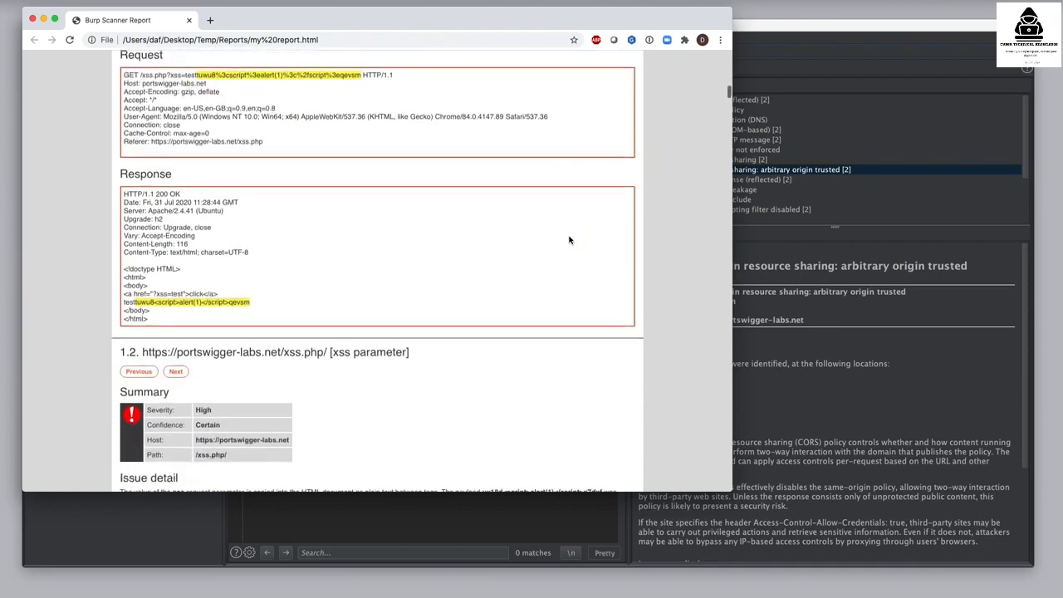
pyautogui.scroll(-15, 570, 240)
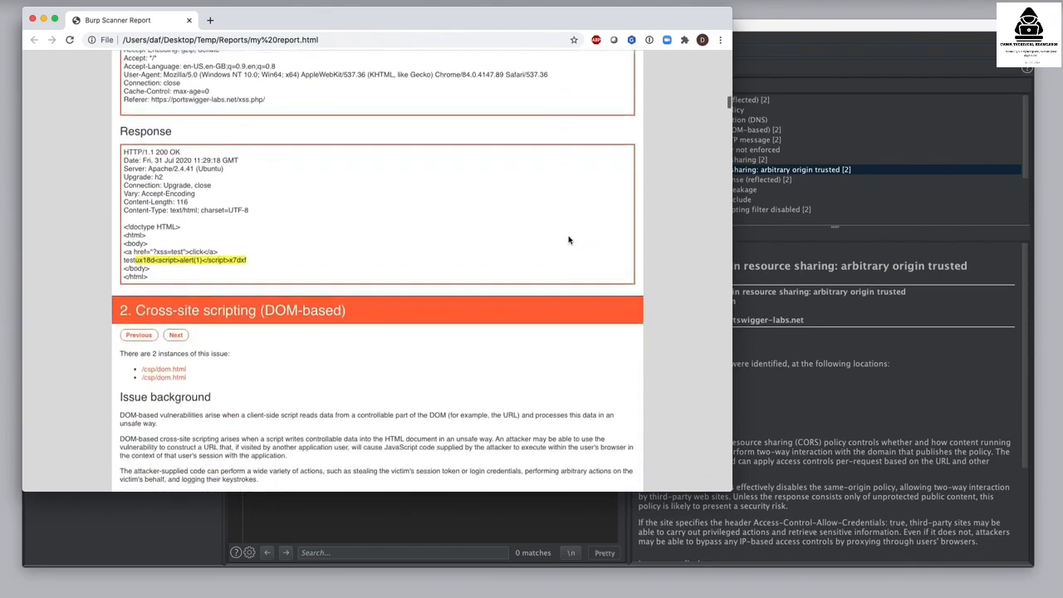
pyautogui.scroll(-6, 569, 240)
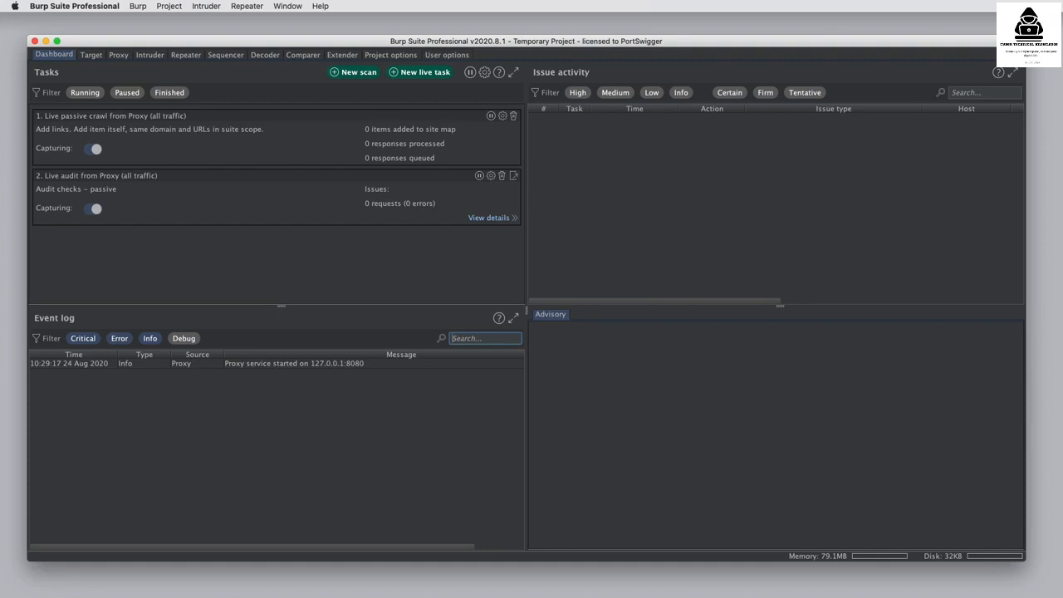
# - Launch Burp's embedded browser from the Proxy tool and load the portswigger.net website
pyautogui.click(118, 55)
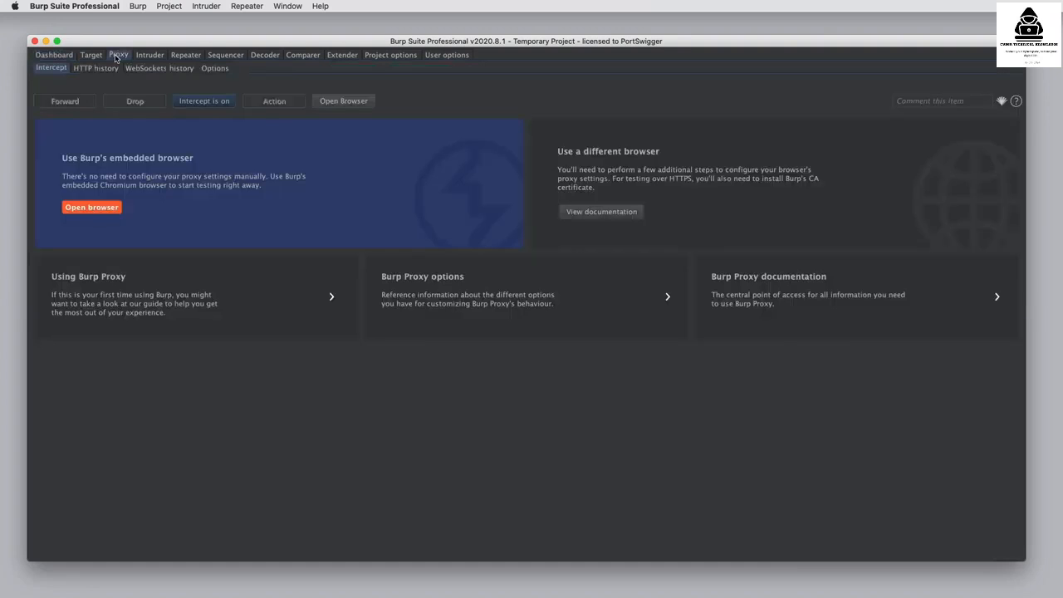
pyautogui.click(317, 105)
pyautogui.write('portswigger')
pyautogui.press('Return')
# - Turn off proxy interception in Burp Suite and return to the embedded browser
pyautogui.click(716, 175)
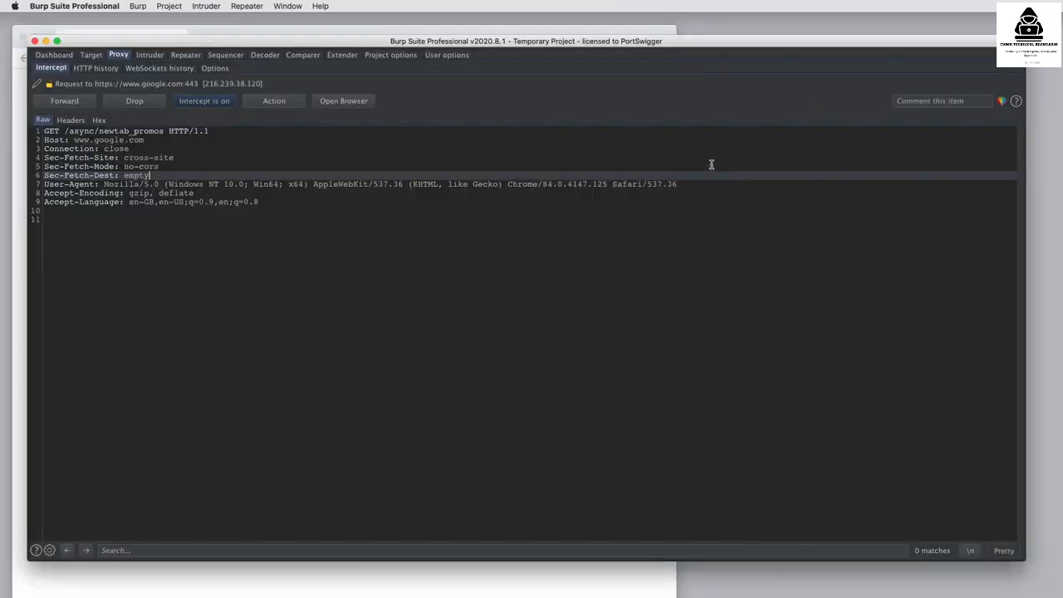
pyautogui.click(204, 100)
pyautogui.click(230, 33)
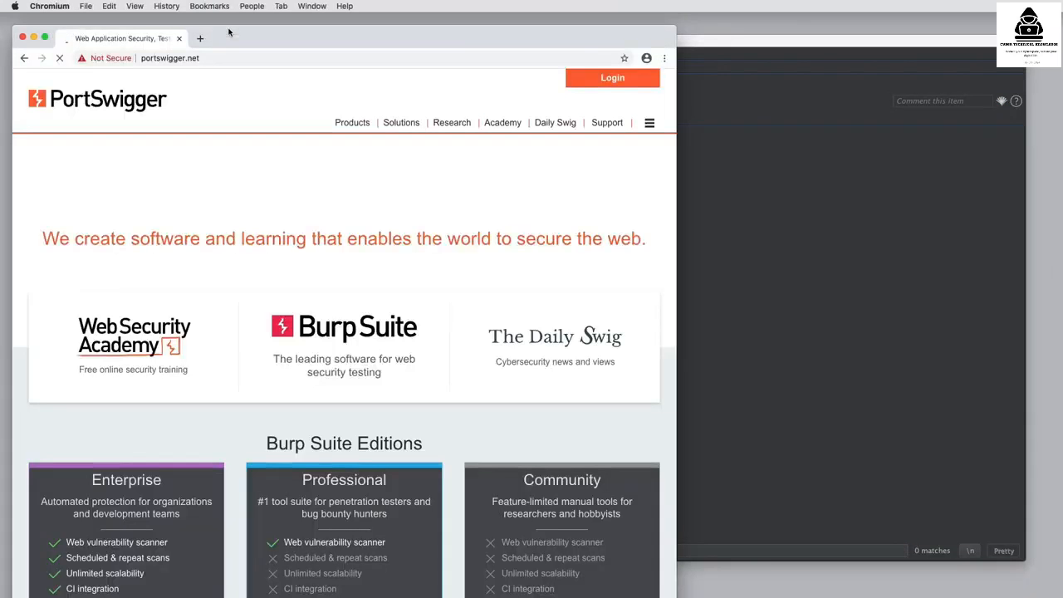
# - Open the Web Security Academy topic "Testing for WebSockets security vulnerabilities" from the list of all learning materials
pyautogui.click(154, 341)
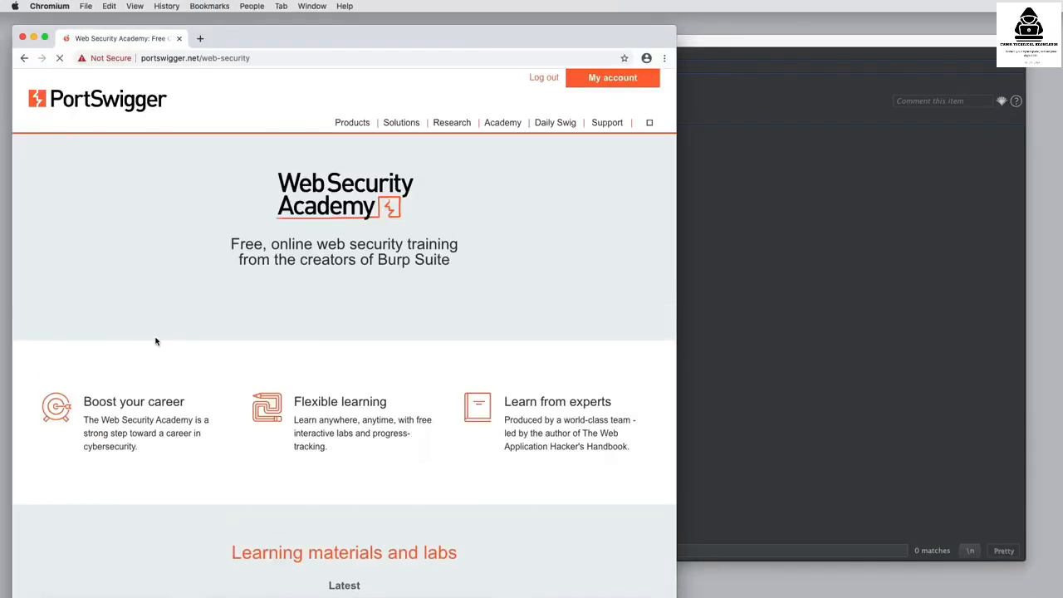
pyautogui.scroll(-10, 158, 339)
pyautogui.click(290, 394)
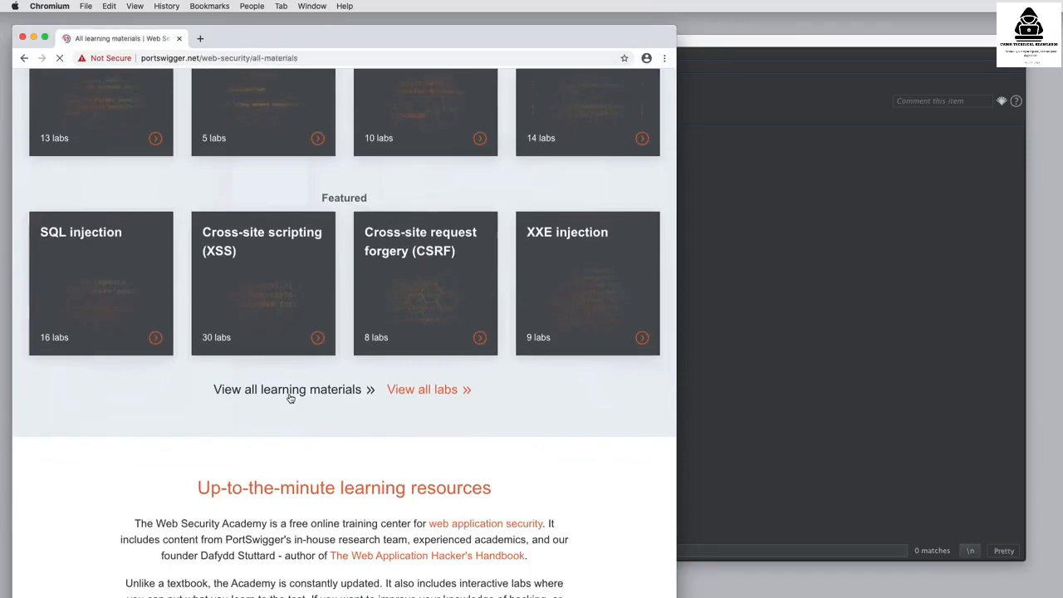
pyautogui.scroll(-15, 286, 390)
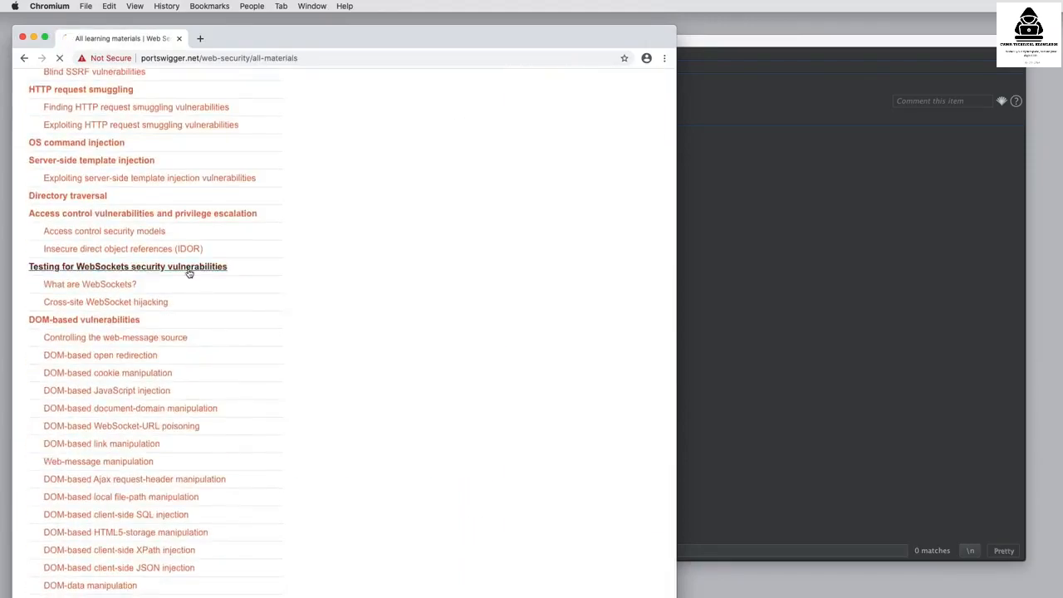
pyautogui.scroll(-10, 191, 273)
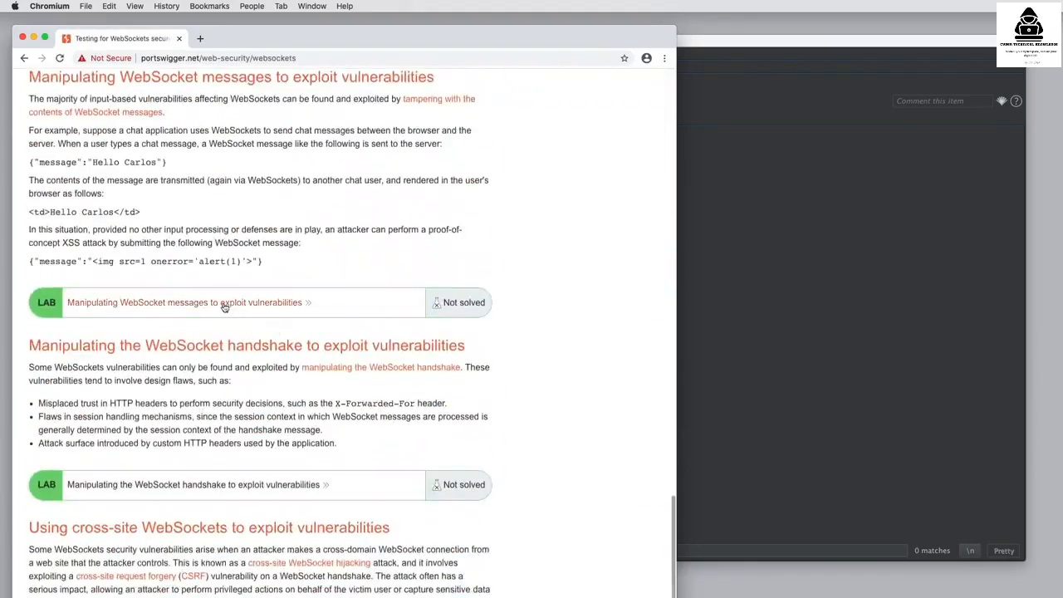
# - Launch the lab "Manipulating WebSocket messages to exploit vulnerabilities" and open the shop's live chat
pyautogui.click(224, 302)
pyautogui.click(260, 388)
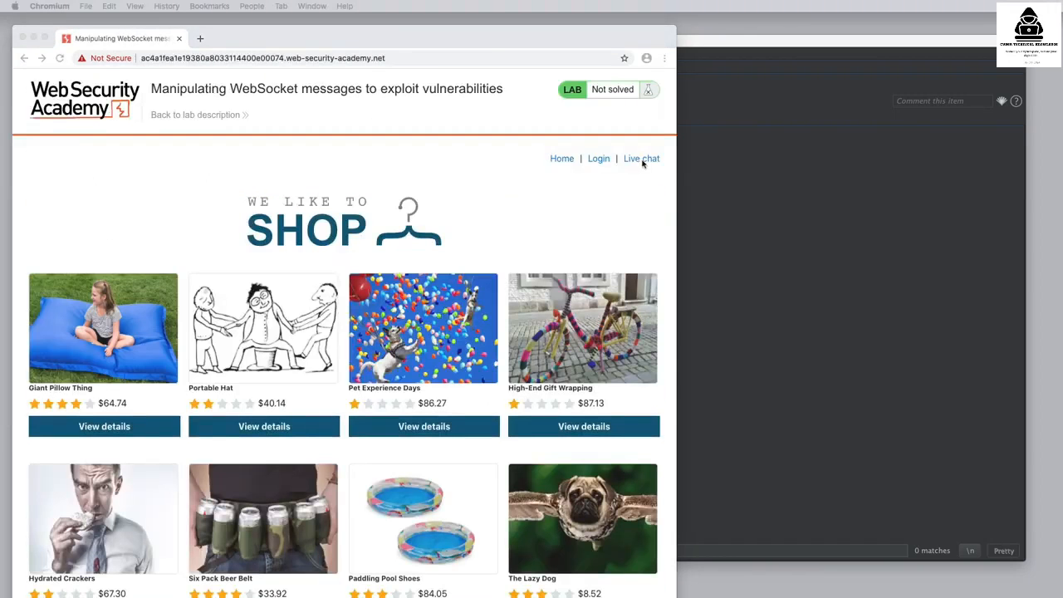
pyautogui.click(641, 161)
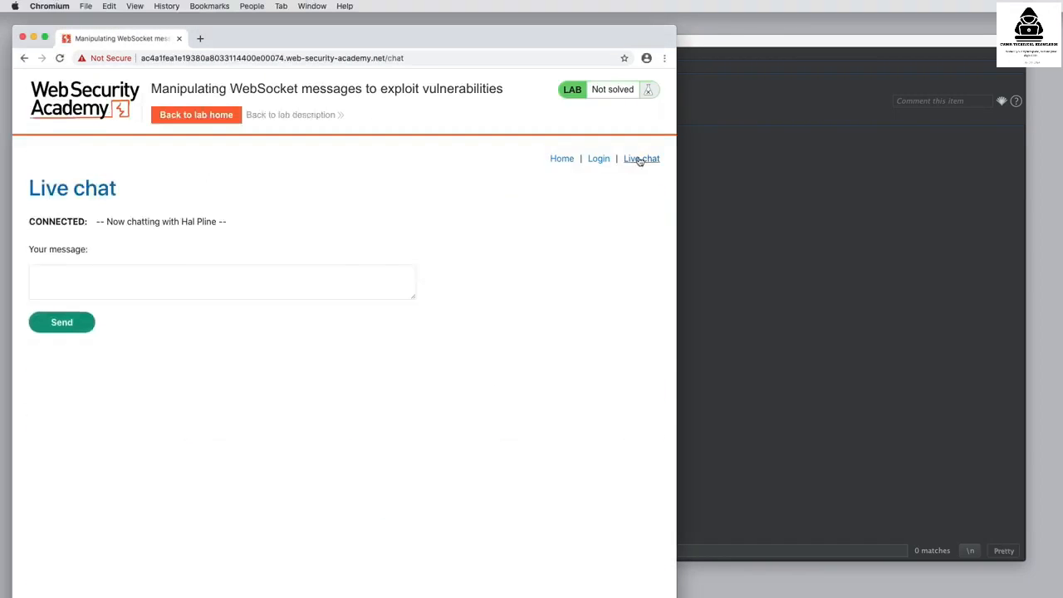
# - Switch to Burp Suite and examine the /chat WebSocket handshake request and response in the HTTP history
pyautogui.click(723, 189)
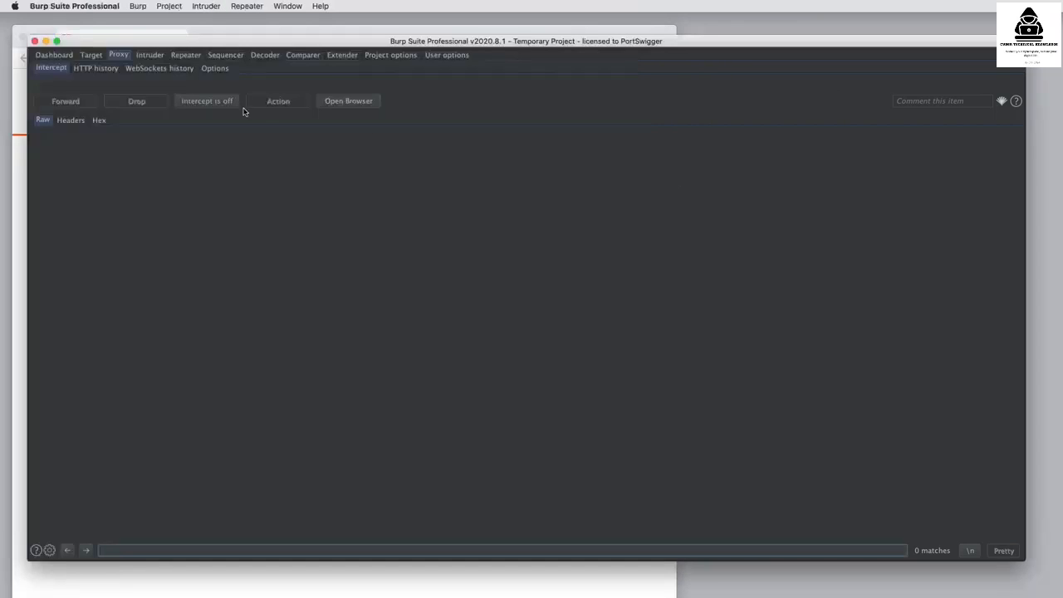
pyautogui.click(98, 70)
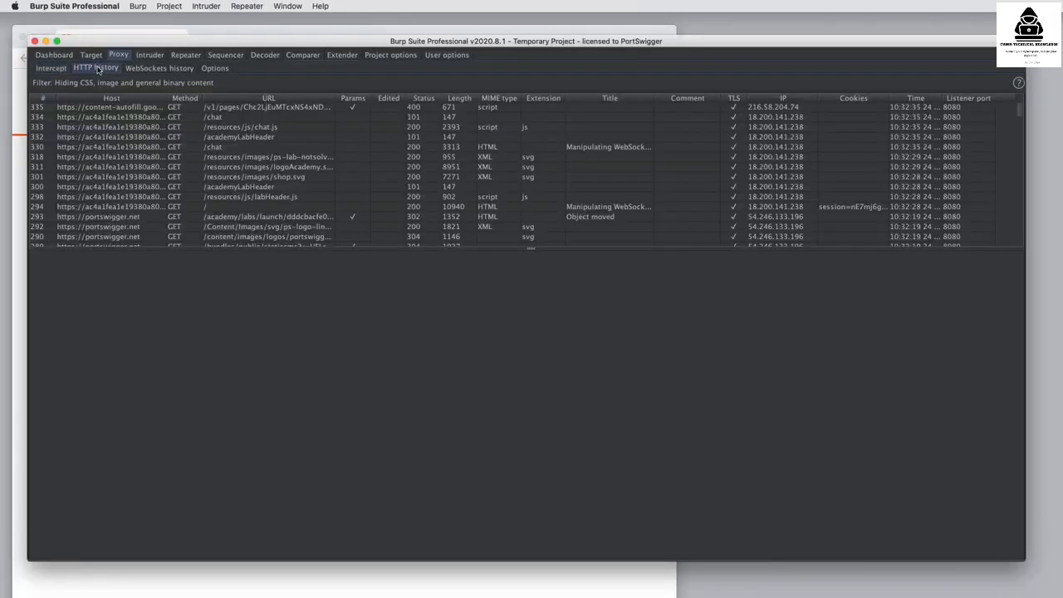
pyautogui.click(269, 119)
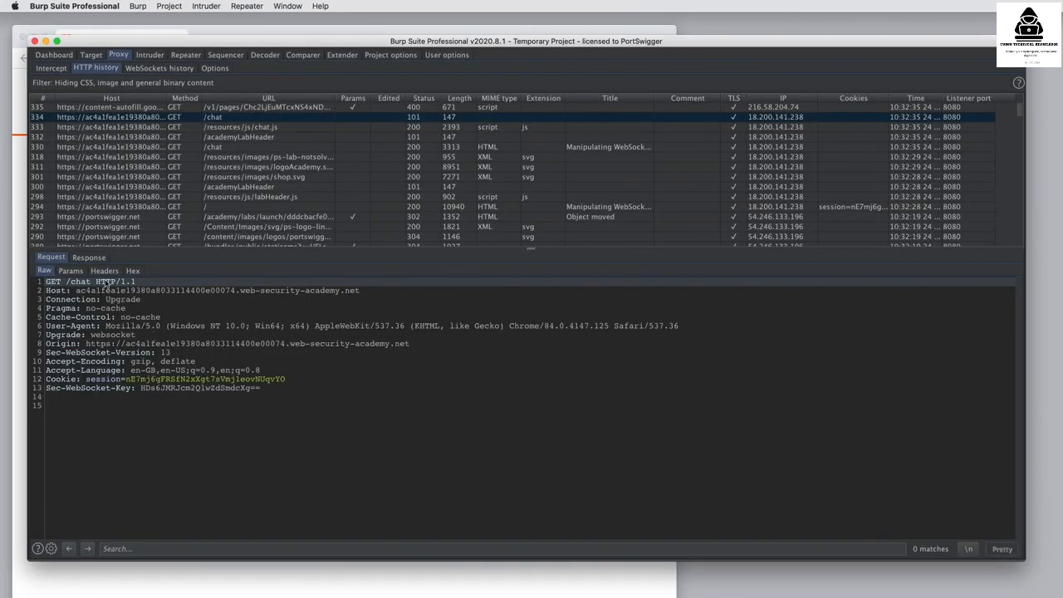
pyautogui.click(88, 259)
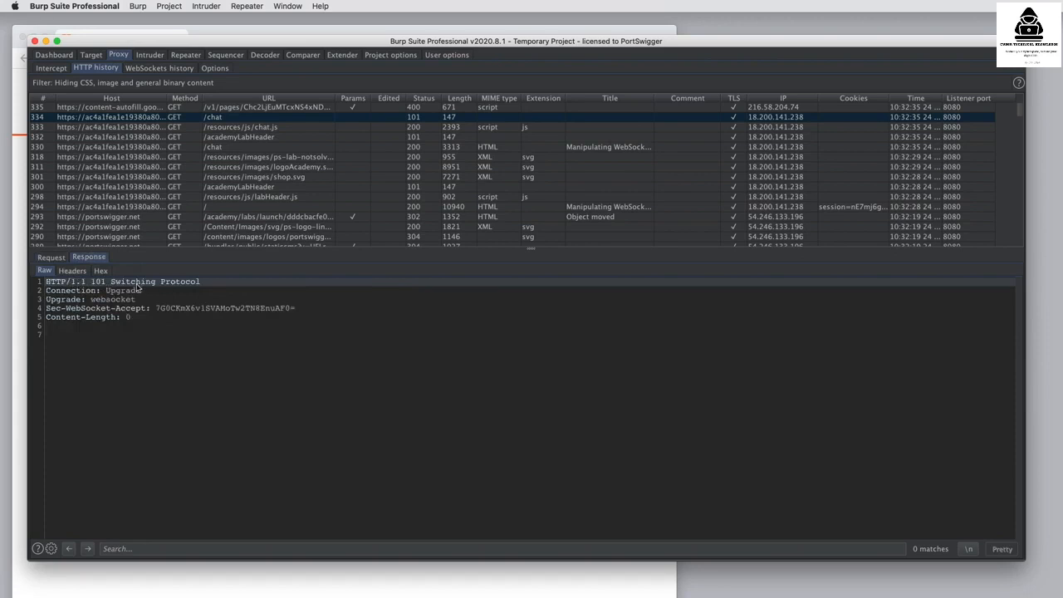
# - Inspect the initial to-server and to-client chat messages in the WebSockets history
pyautogui.click(163, 69)
pyautogui.click(312, 116)
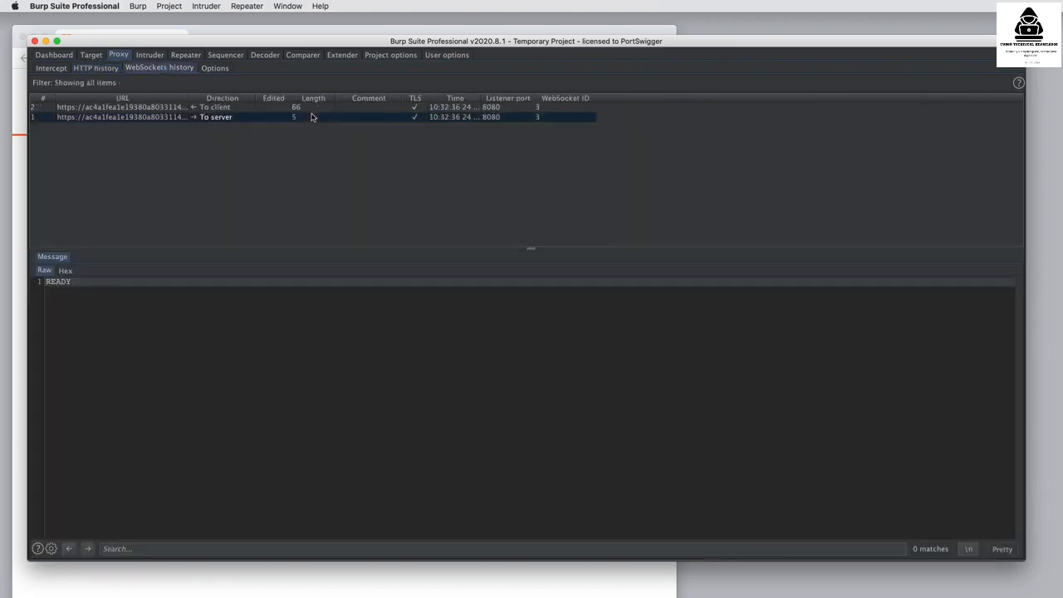
pyautogui.click(314, 110)
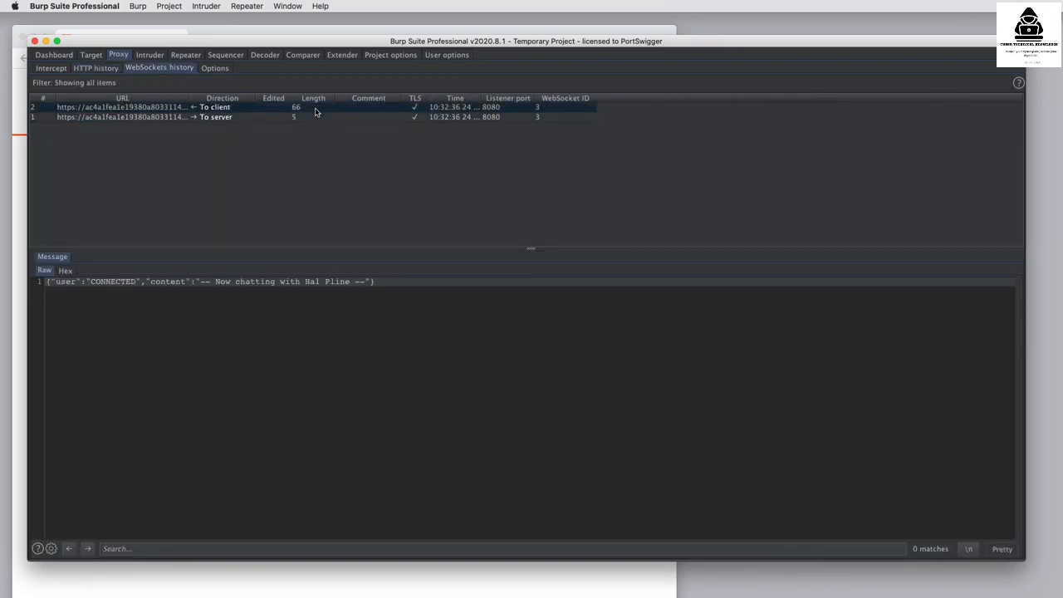
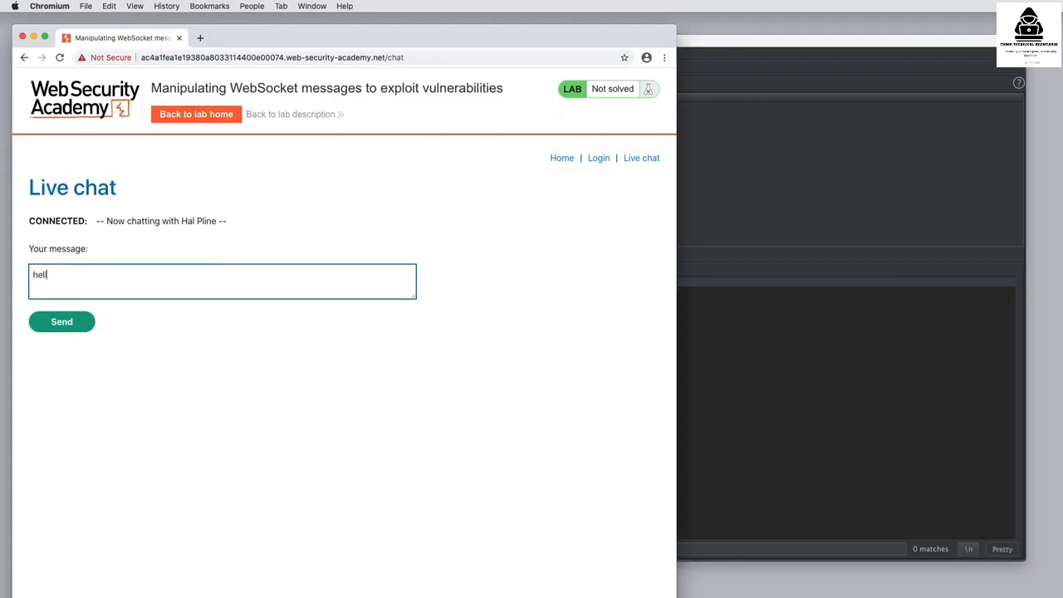
# - Send "hello" in the lab's live chat and inspect the new messages in Burp's WebSockets history
pyautogui.click(77, 321)
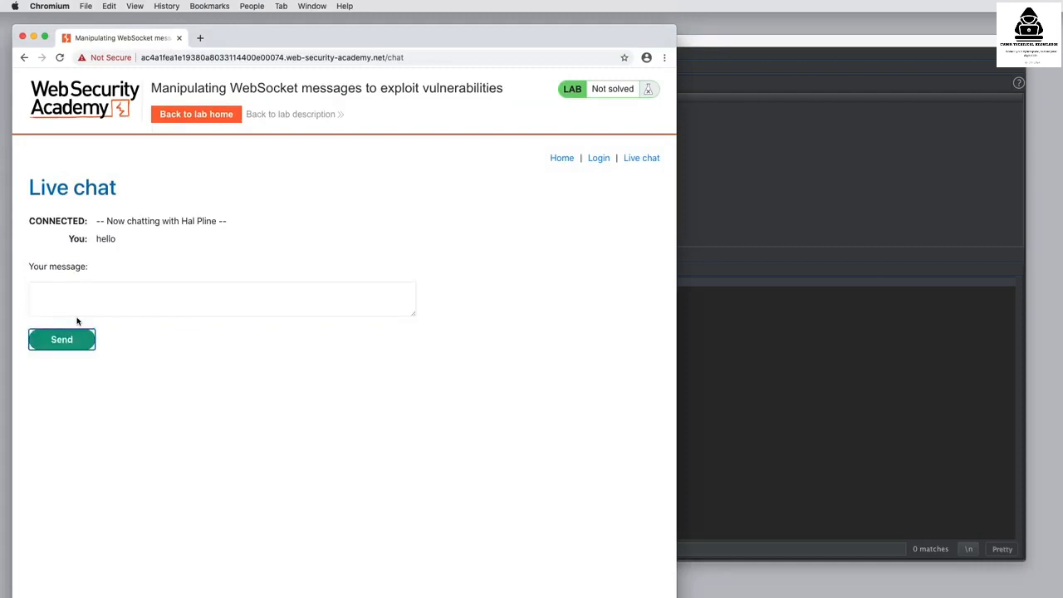
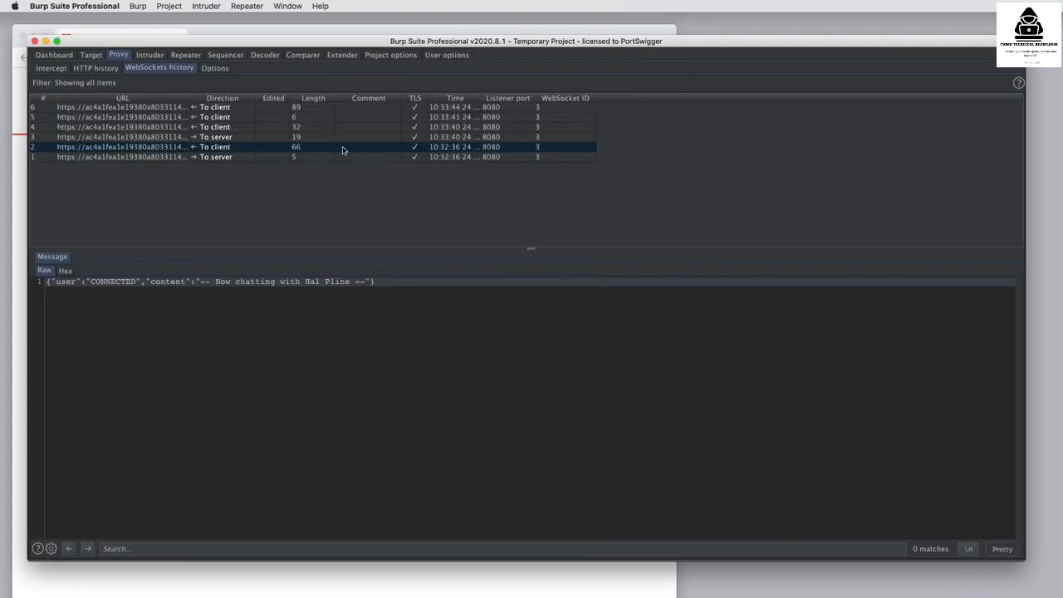
pyautogui.click(332, 139)
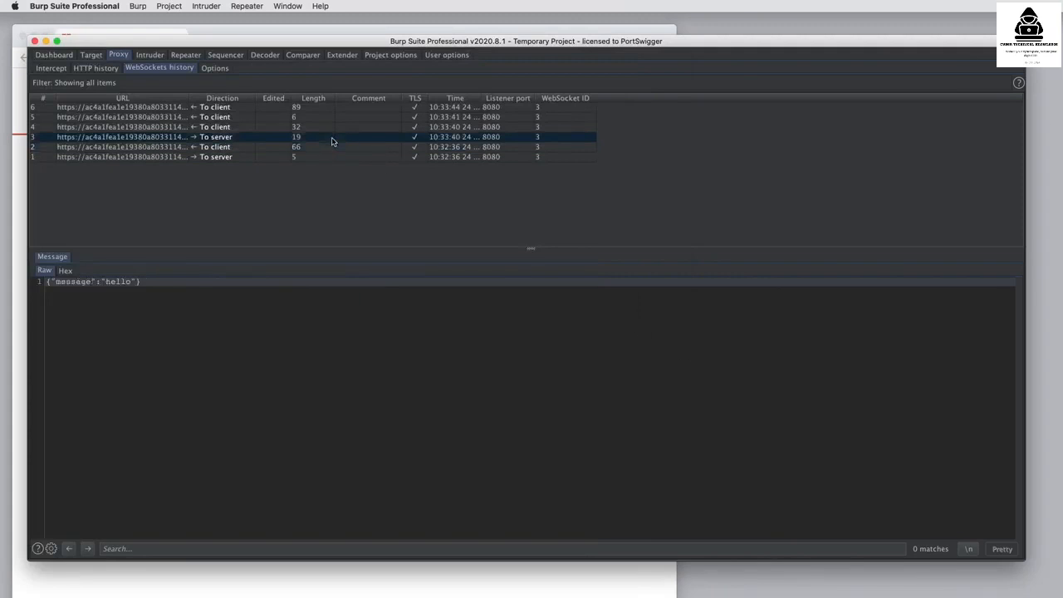
pyautogui.press('Up')
pyautogui.press('Up')
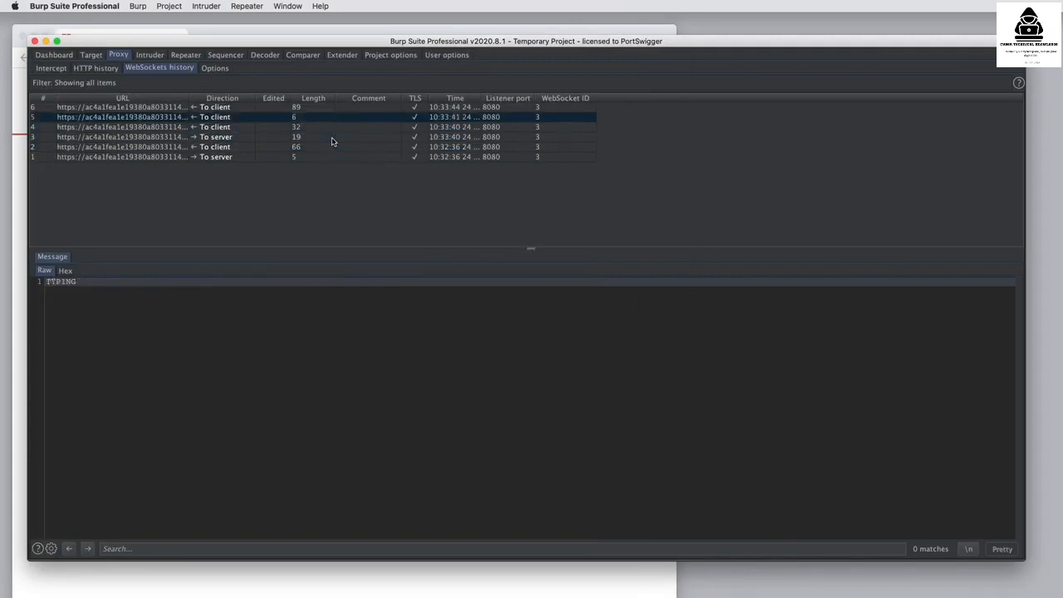
pyautogui.press('Up')
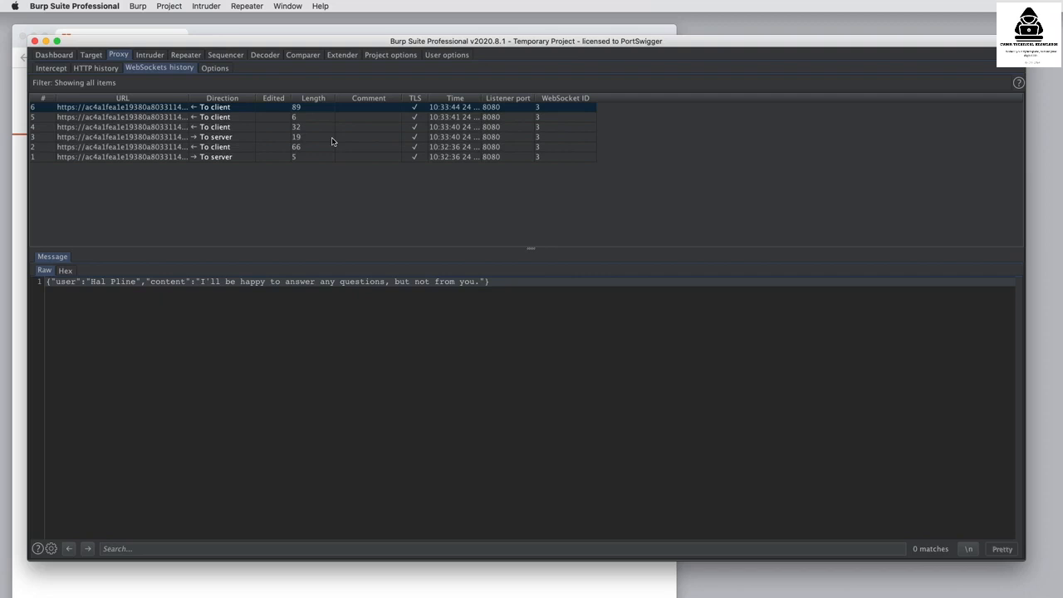
# - Enable proxy interception to capture the live chat message "hello2", and forward the intercepted WebSockets messages
pyautogui.click(50, 68)
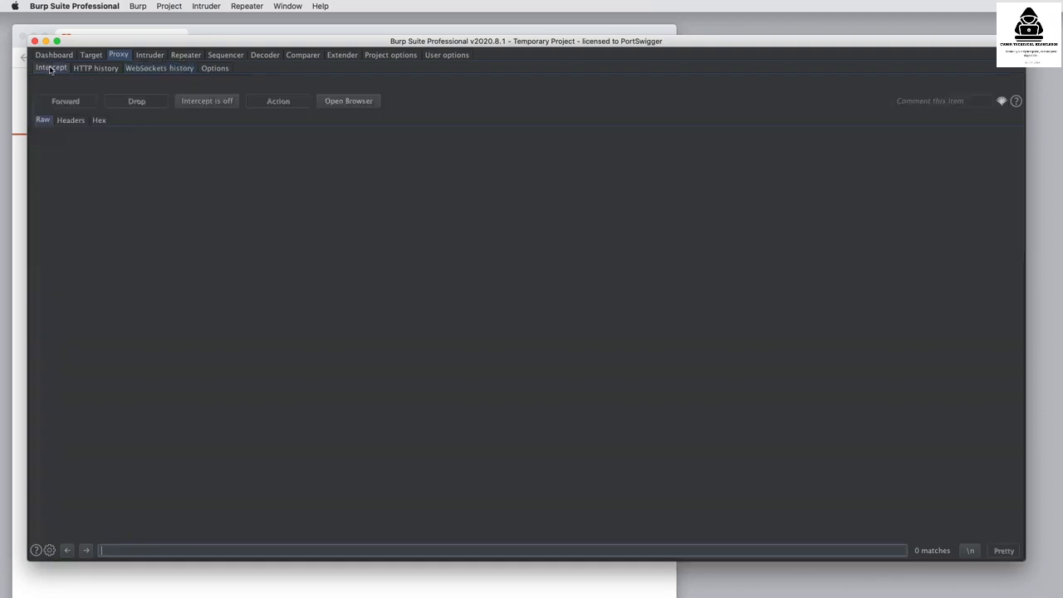
pyautogui.click(204, 105)
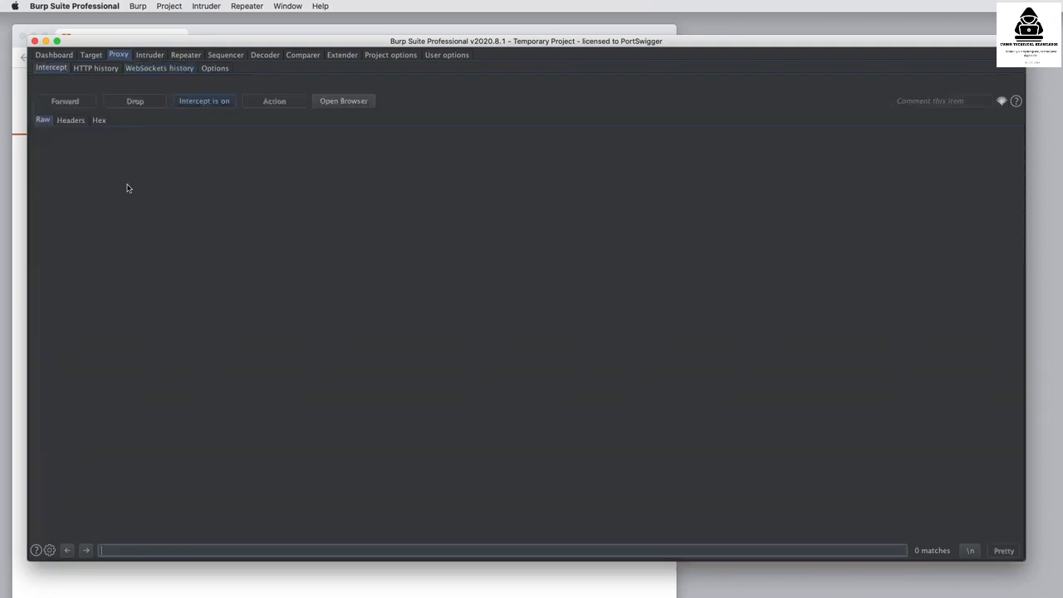
pyautogui.click(24, 303)
pyautogui.click(101, 309)
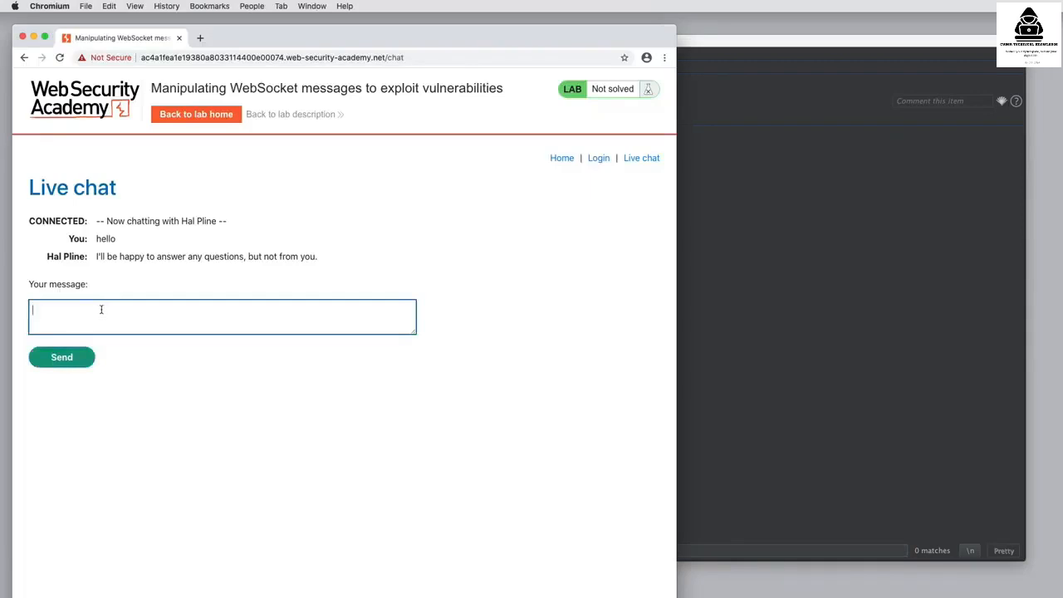
pyautogui.write('hello2')
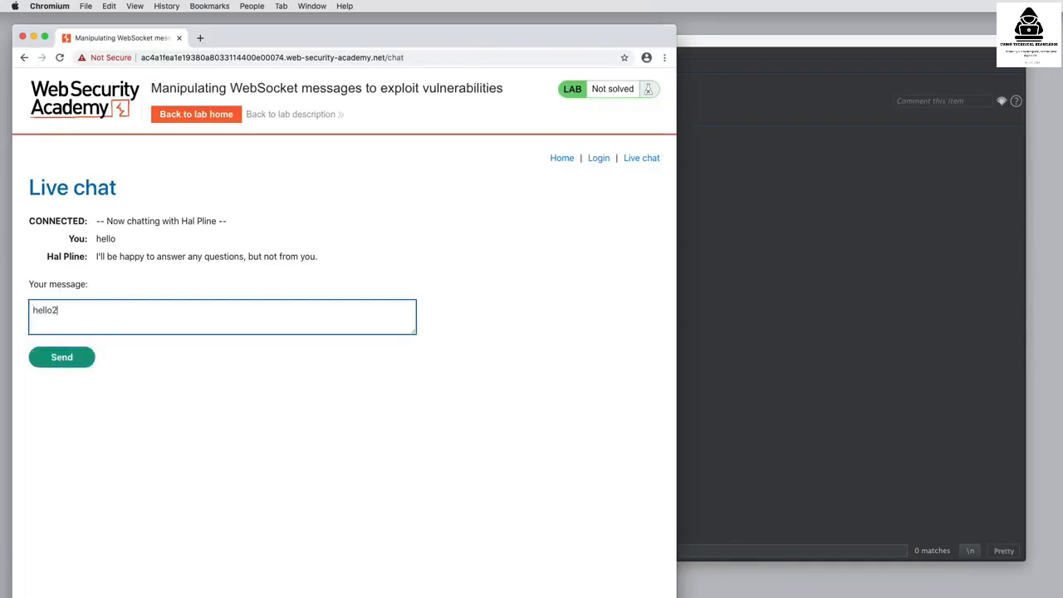
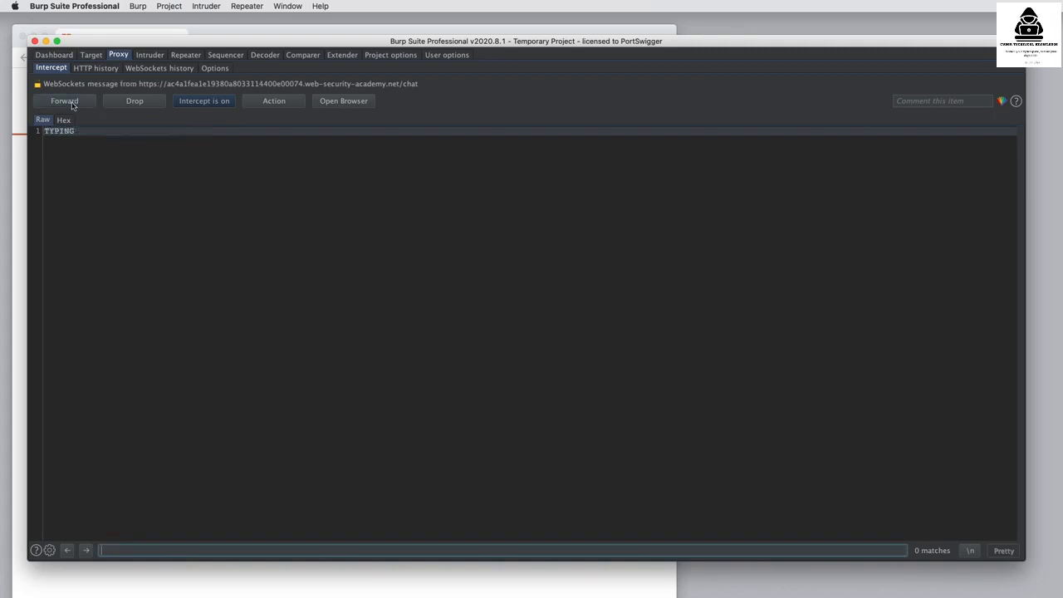
pyautogui.click(64, 102)
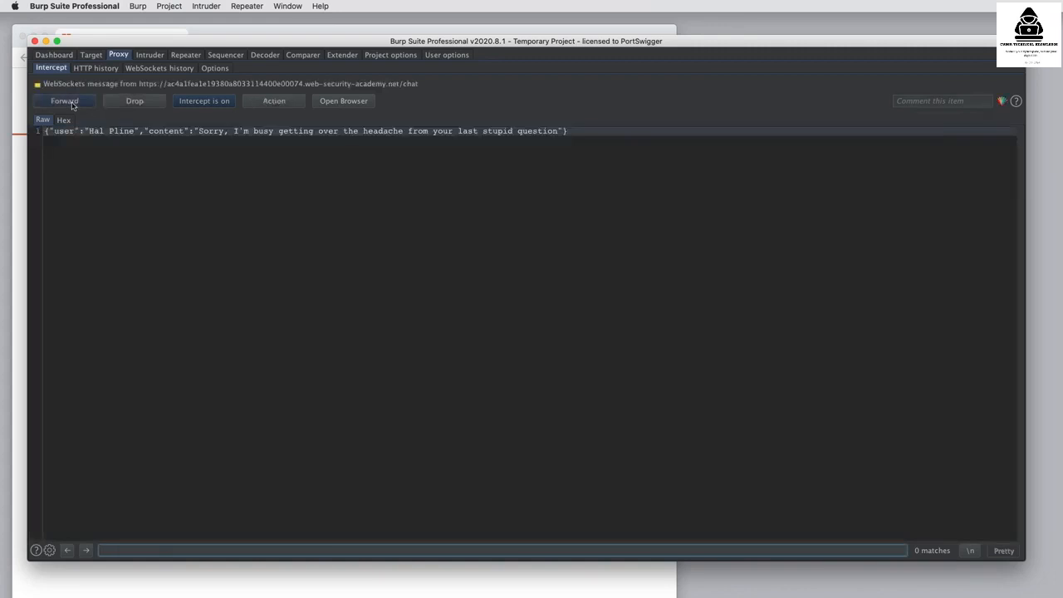
# - Forward the remaining intercepted reply, and send "hello3" in the lab's live chat in Chromium
pyautogui.click(72, 103)
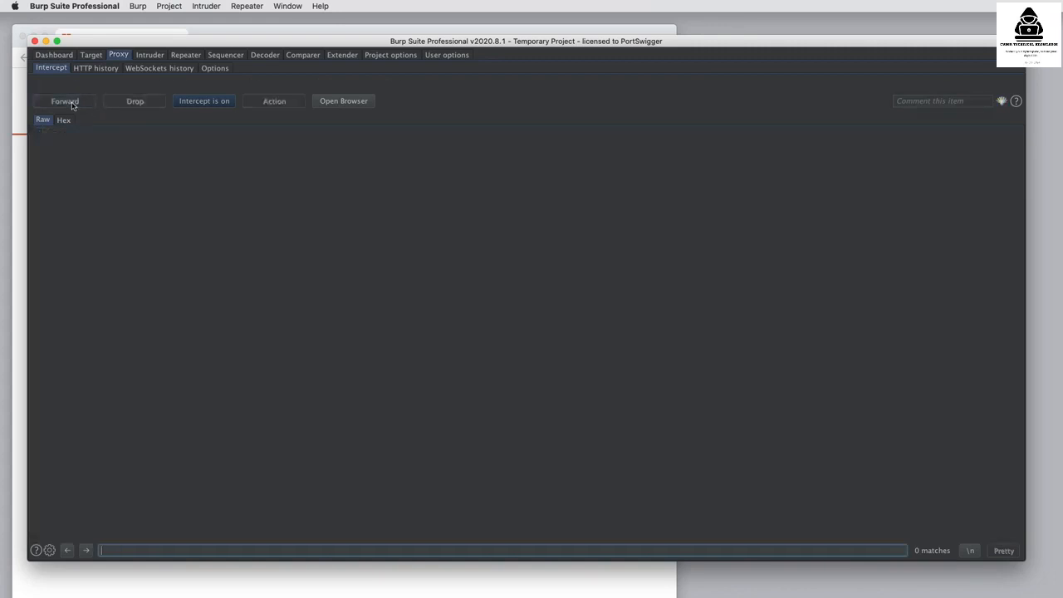
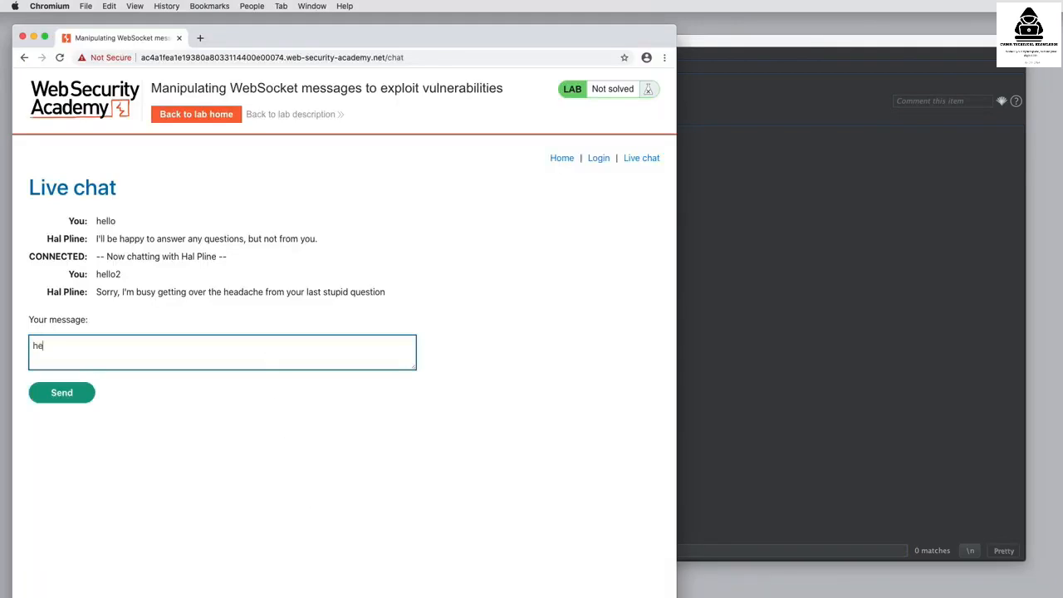
pyautogui.write('hello3')
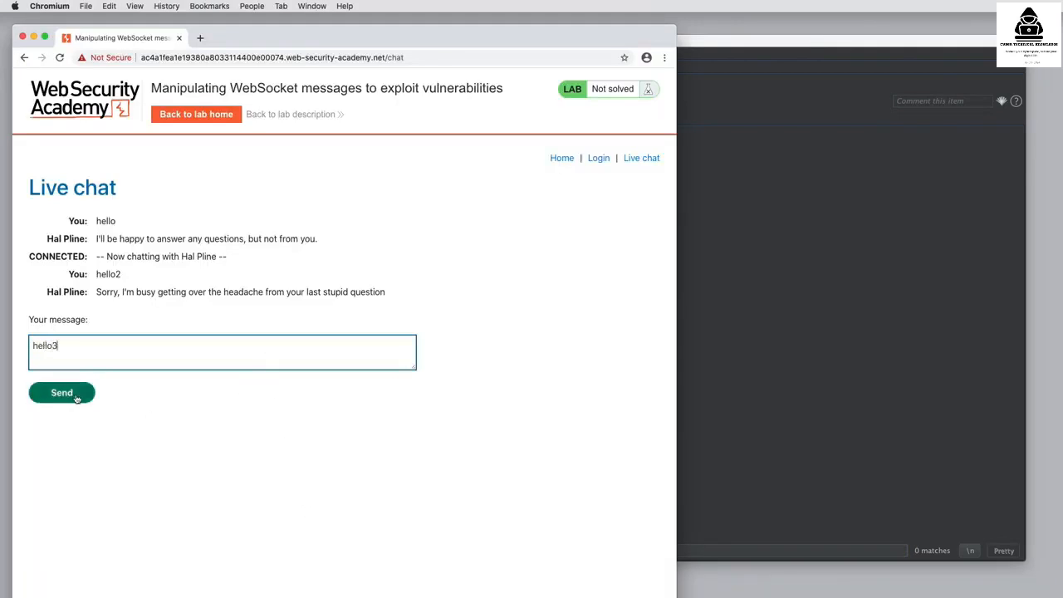
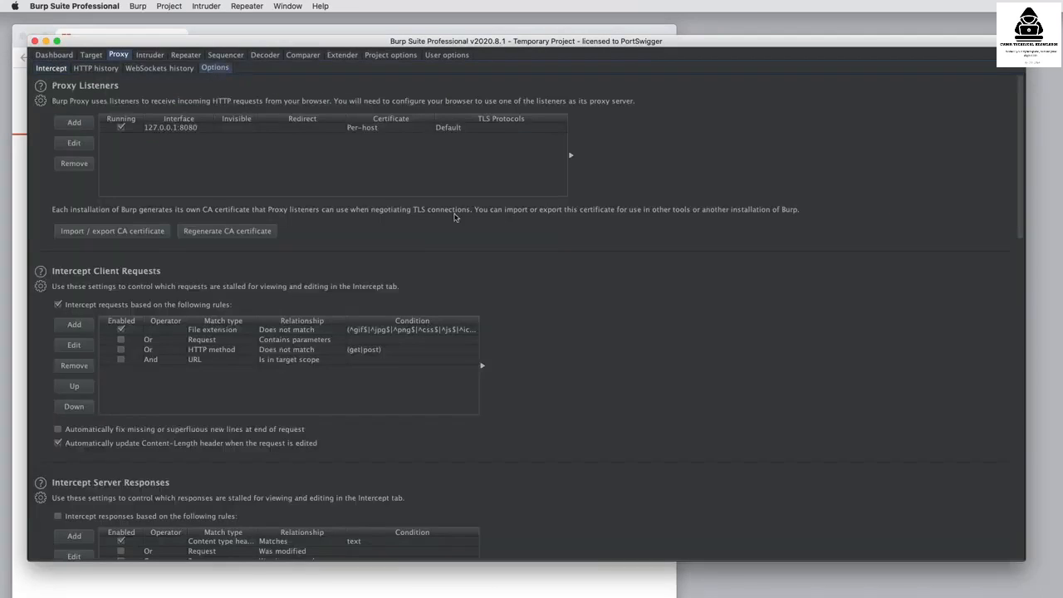
# - Review the Intercept WebSockets Messages settings in Burp Suite's Proxy options
pyautogui.scroll(-10, 679, 388)
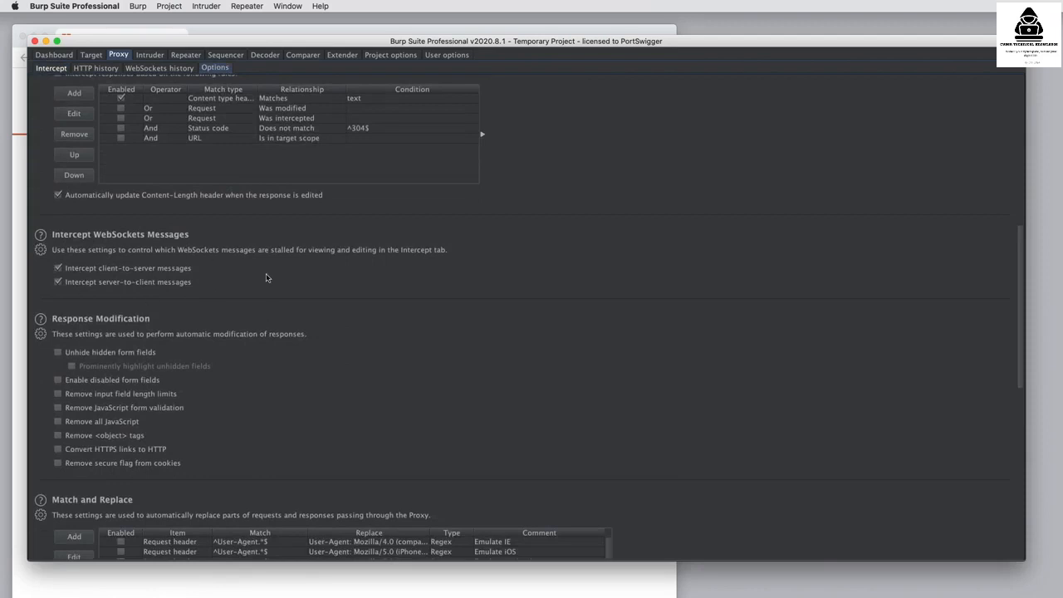
# - Send a to-server chat message from the WebSockets history to Repeater, and resend {"message":"hello"} to the server
pyautogui.click(99, 69)
pyautogui.click(153, 69)
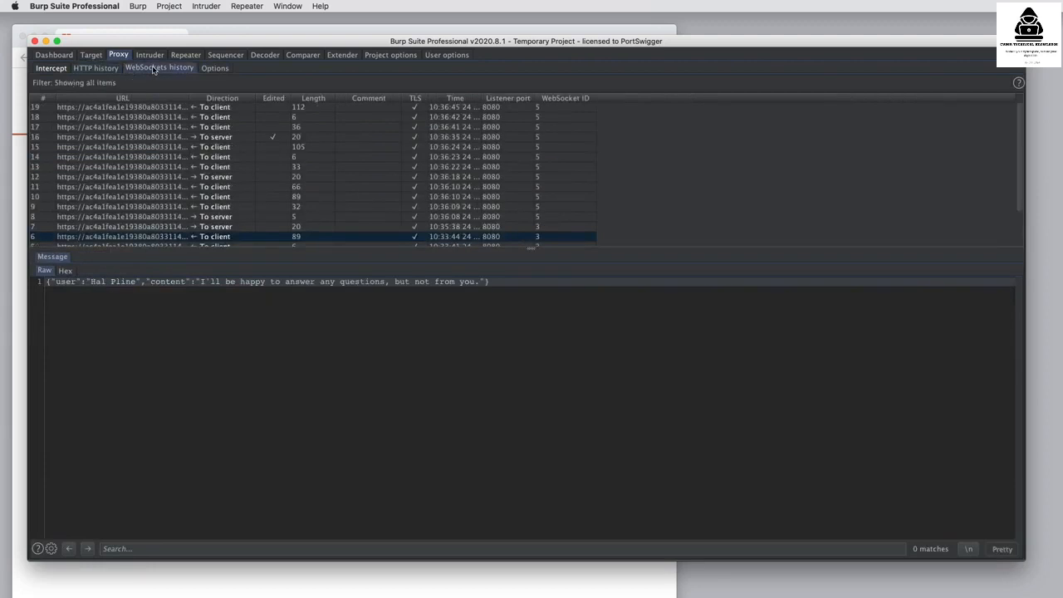
pyautogui.rightClick(317, 141)
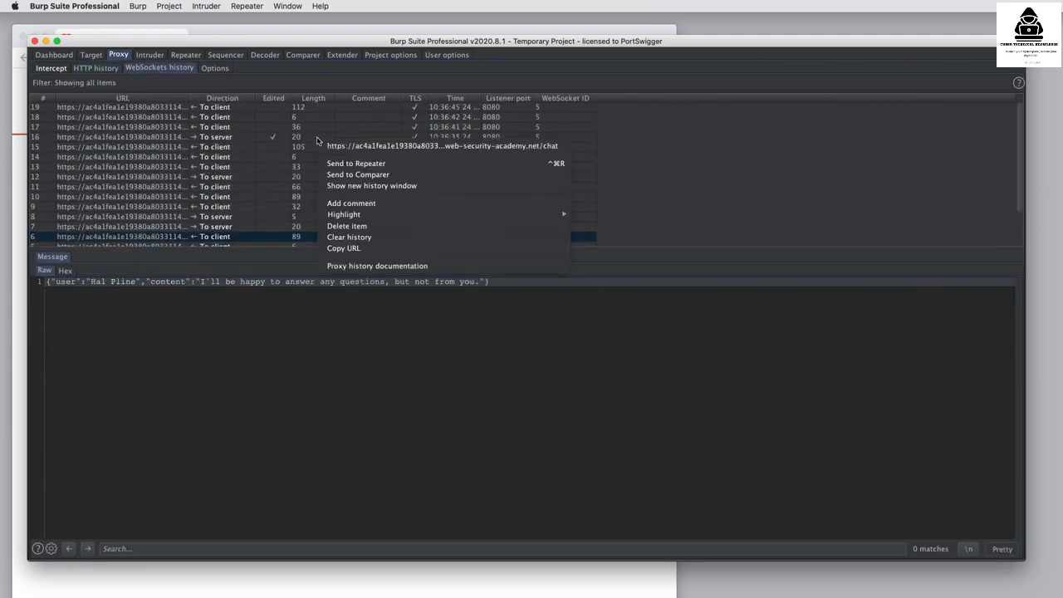
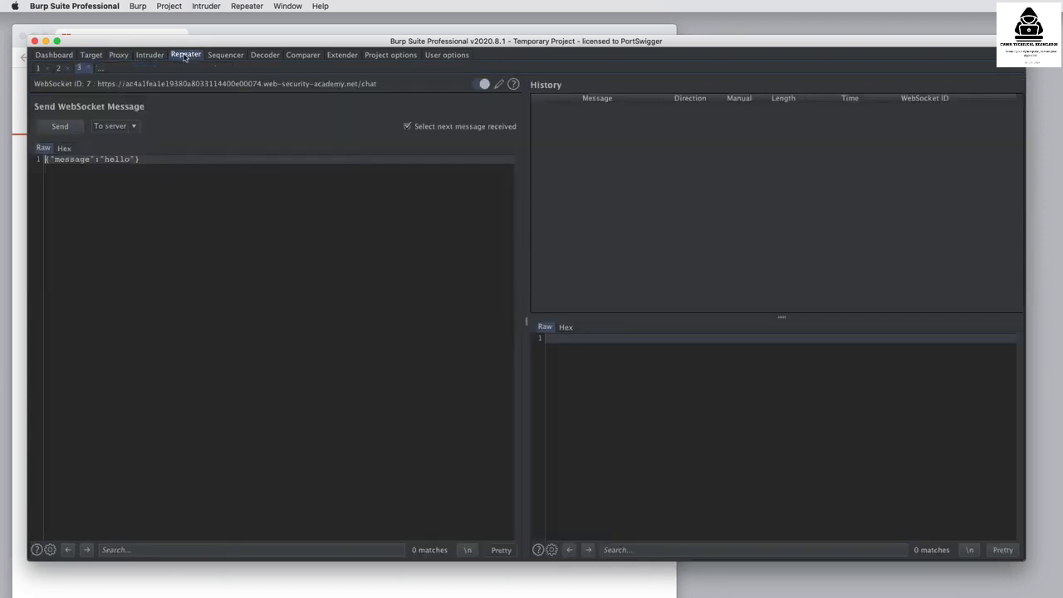
pyautogui.click(62, 128)
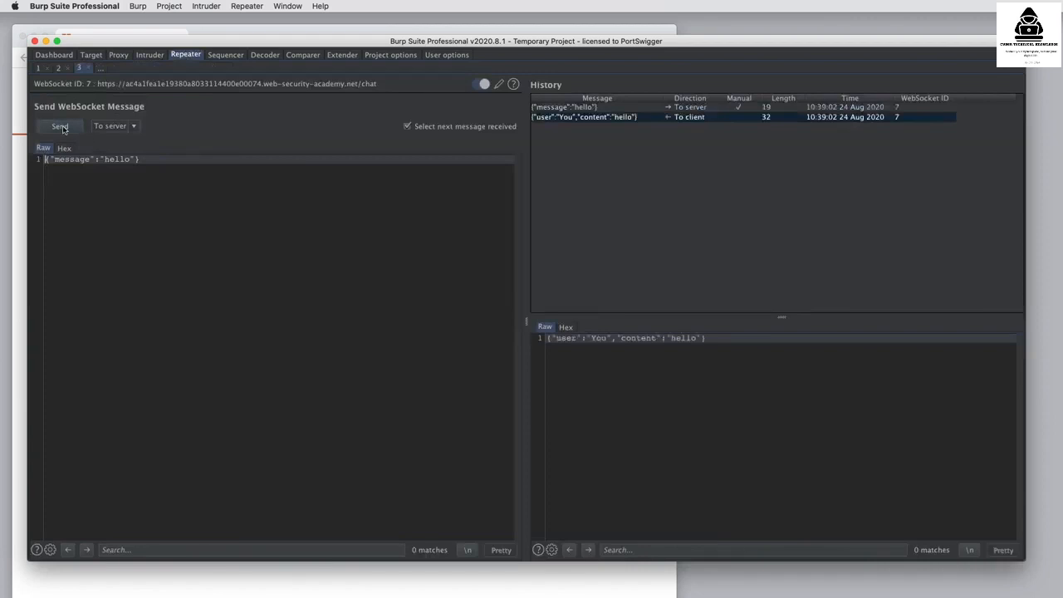
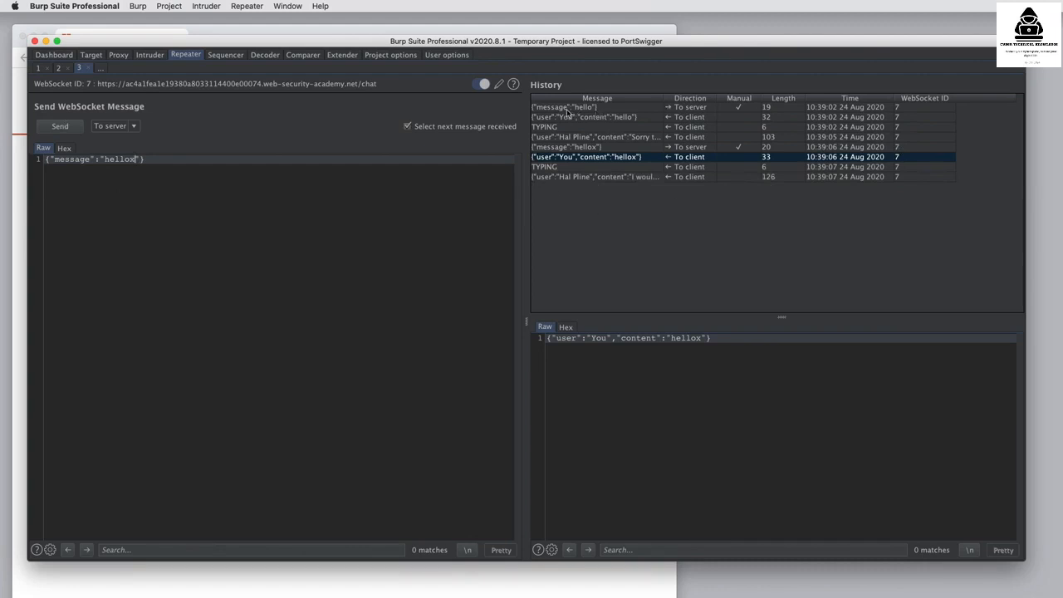
# - Inspect the sent "hello" message, its responses and the sent "hellox" message in the Repeater history
pyautogui.click(570, 110)
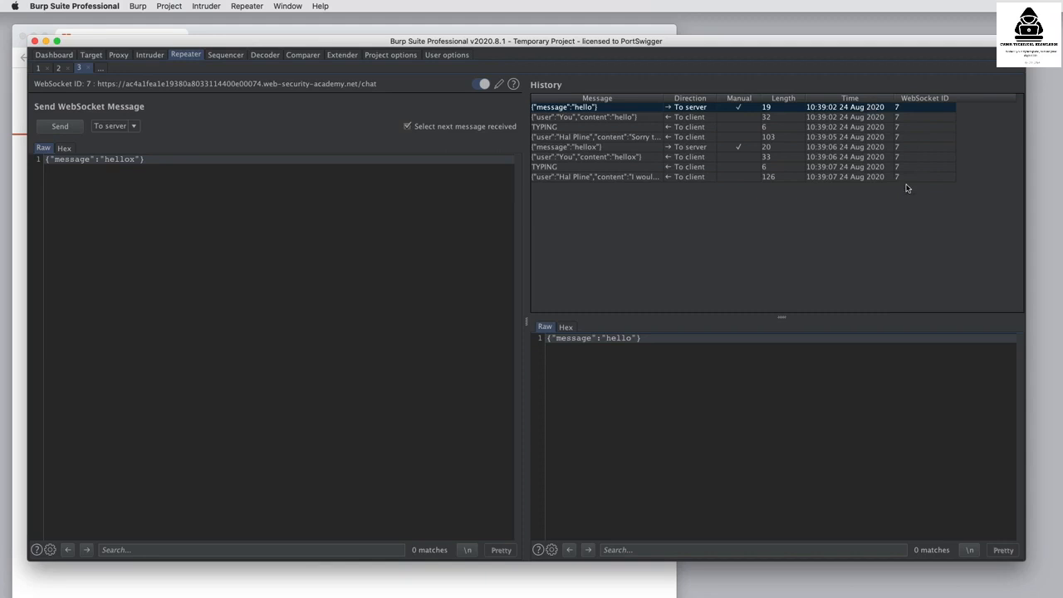
pyautogui.click(770, 117)
pyautogui.click(770, 127)
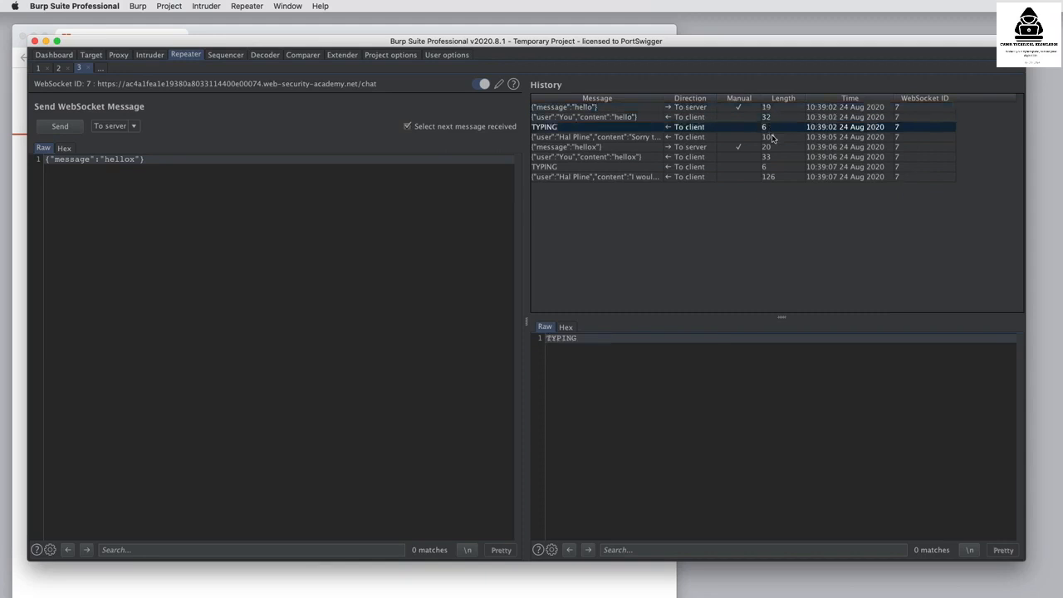
pyautogui.click(773, 137)
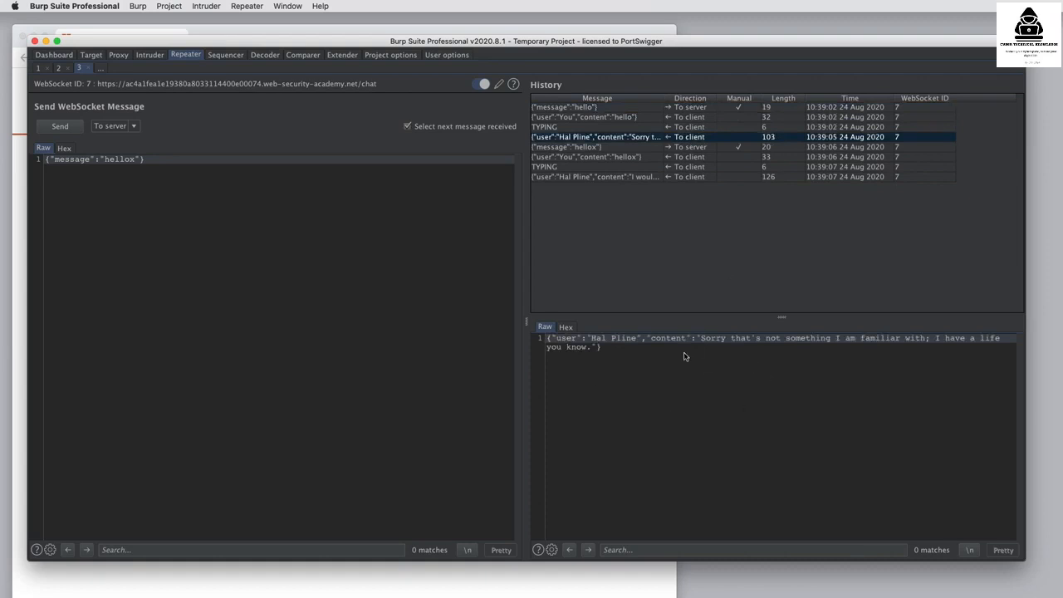
pyautogui.click(775, 147)
# - Load the "hello" message from the Repeater history for editing, change its text to "hello123", and send it to the server
pyautogui.click(775, 111)
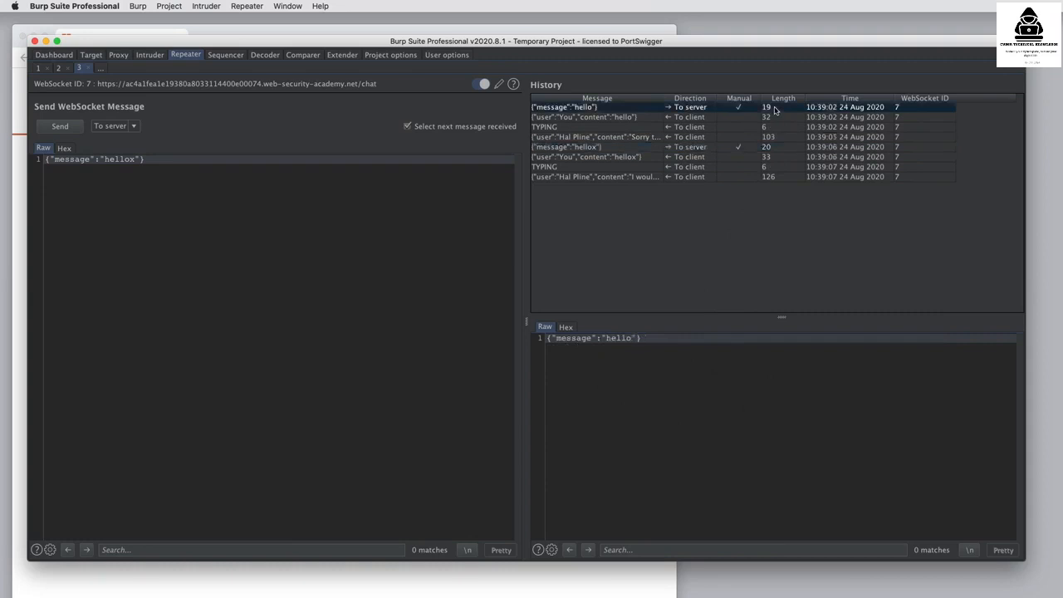
pyautogui.rightClick(776, 109)
pyautogui.click(810, 116)
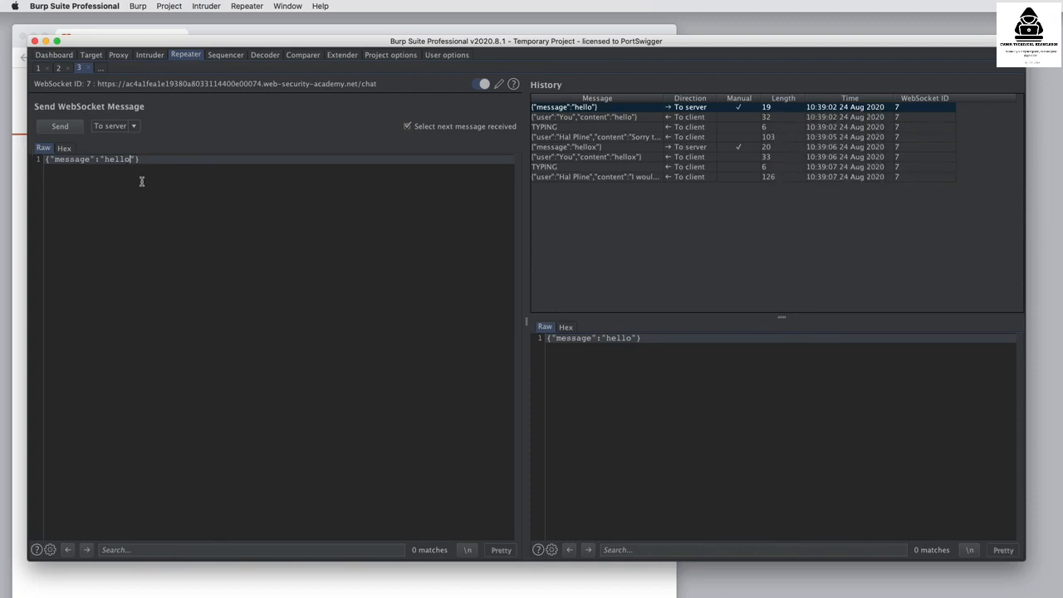
pyautogui.write('123')
pyautogui.click(70, 128)
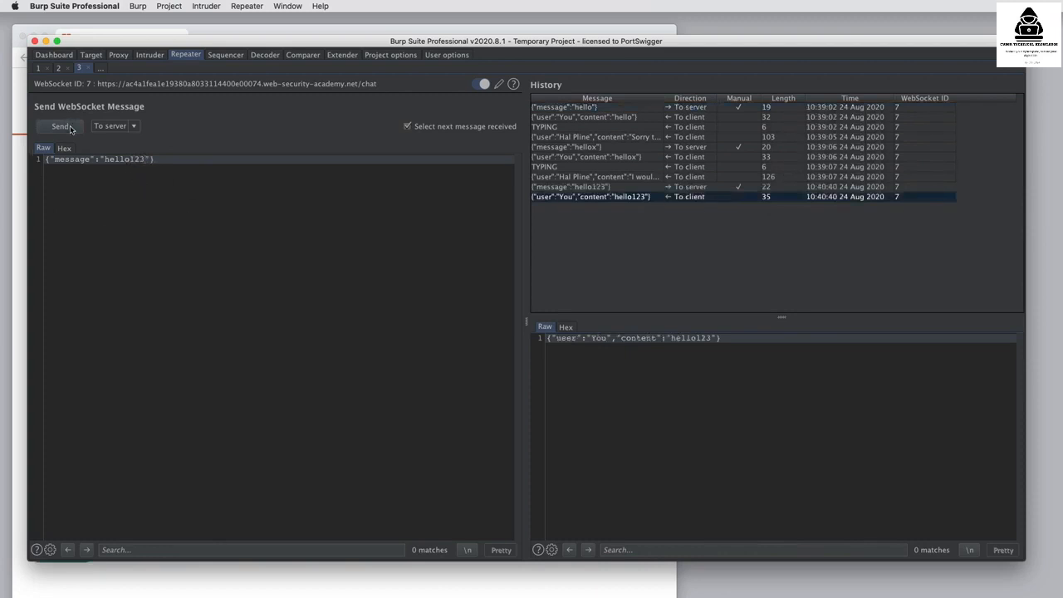
# - Inspect the TYPING message and the chat reply received after "hello123" in the Repeater history
pyautogui.click(134, 129)
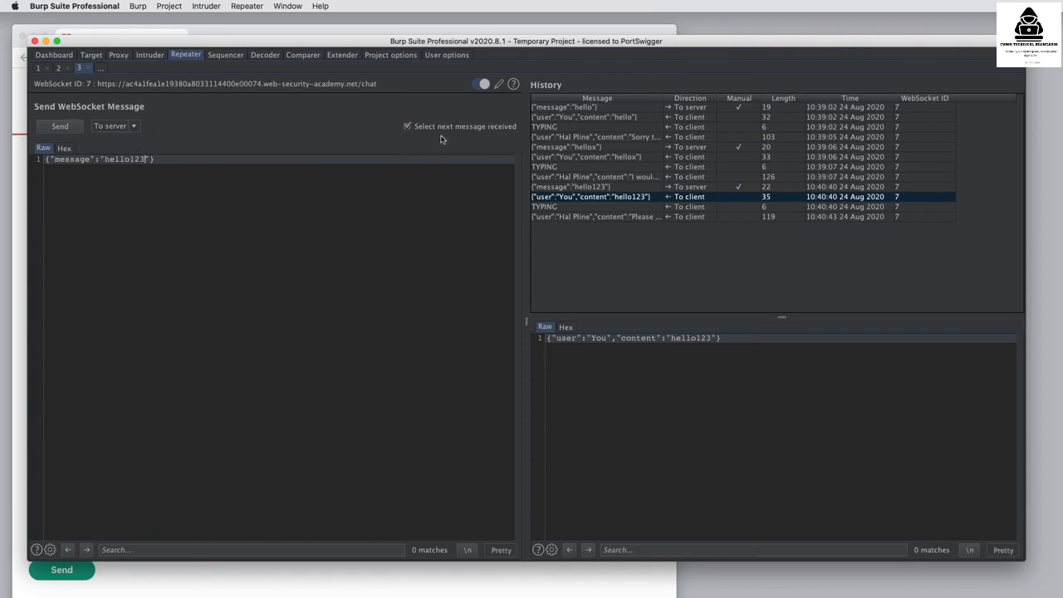
pyautogui.click(672, 207)
pyautogui.click(672, 218)
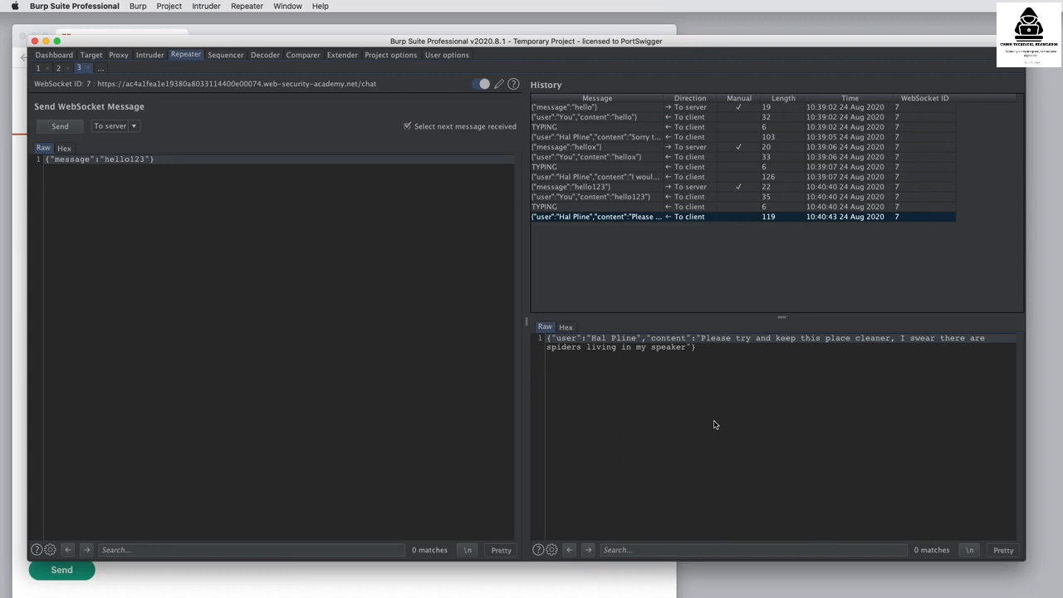
# - Switch to the live chat in Chromium and send the message "hello456"
pyautogui.click(214, 590)
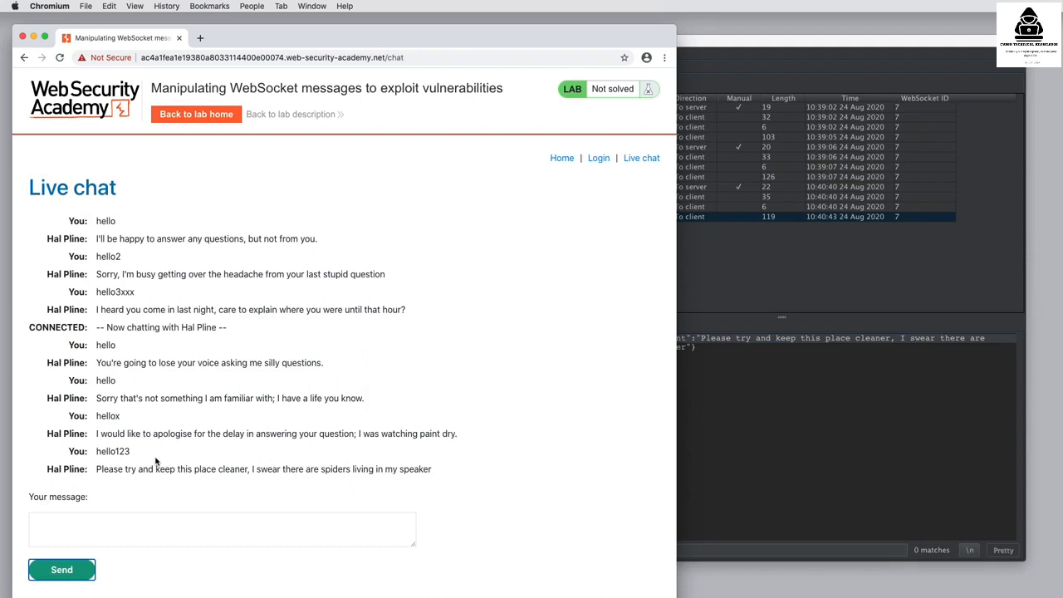
pyautogui.click(172, 527)
pyautogui.write('h')
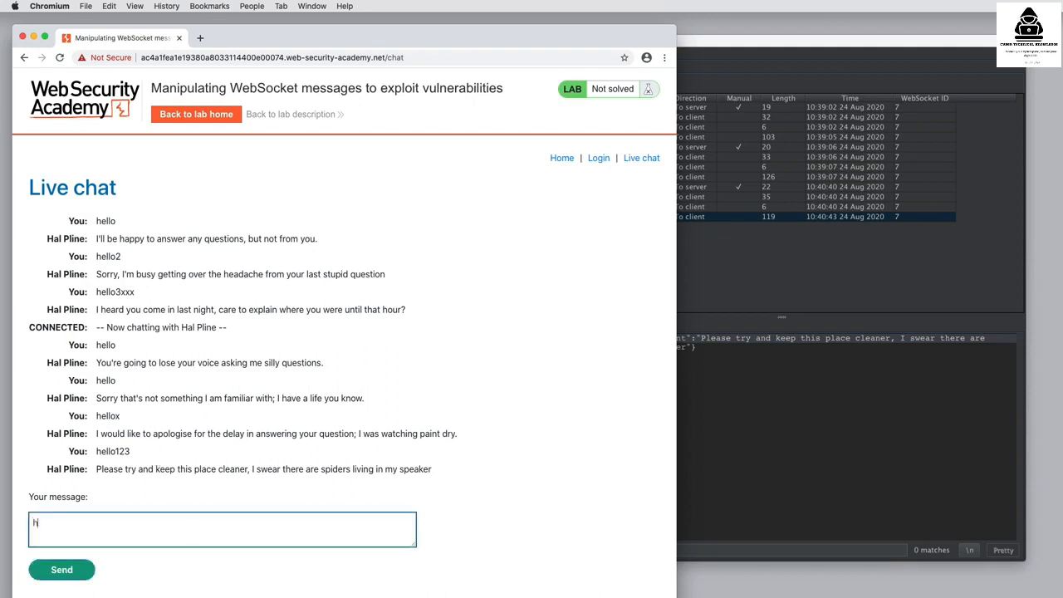
pyautogui.write('ello456')
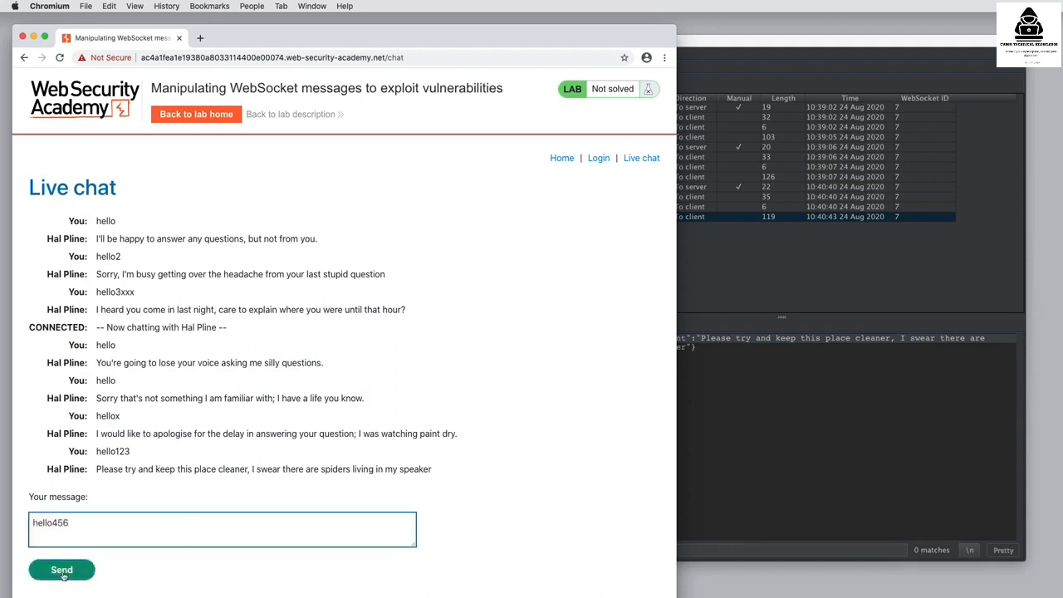
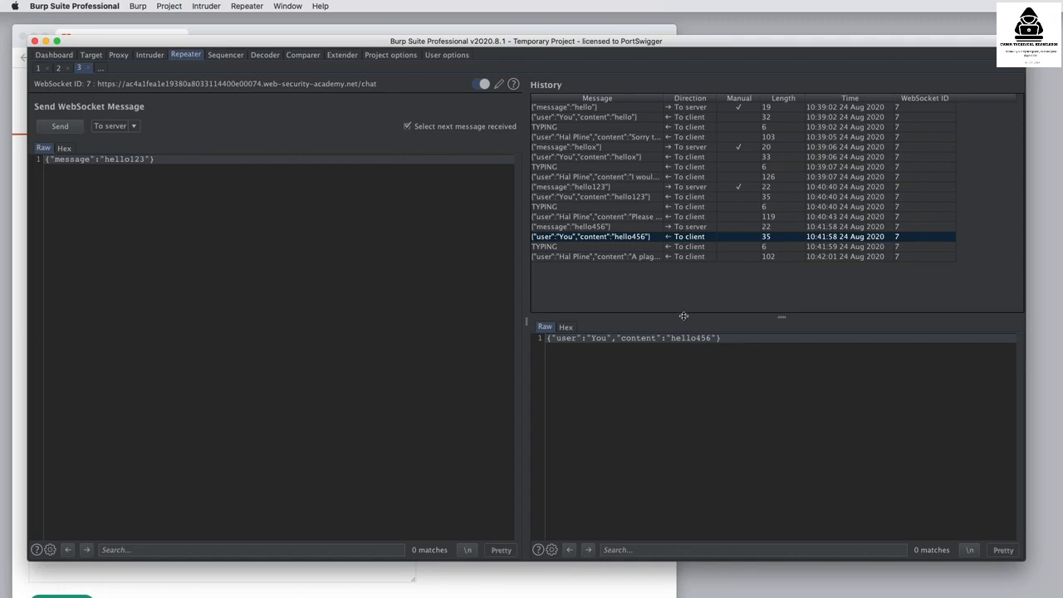
# - Examine the WebSockets available to Burp Repeater, and view the reconnection request details for WebSocket ID 4
pyautogui.click(499, 86)
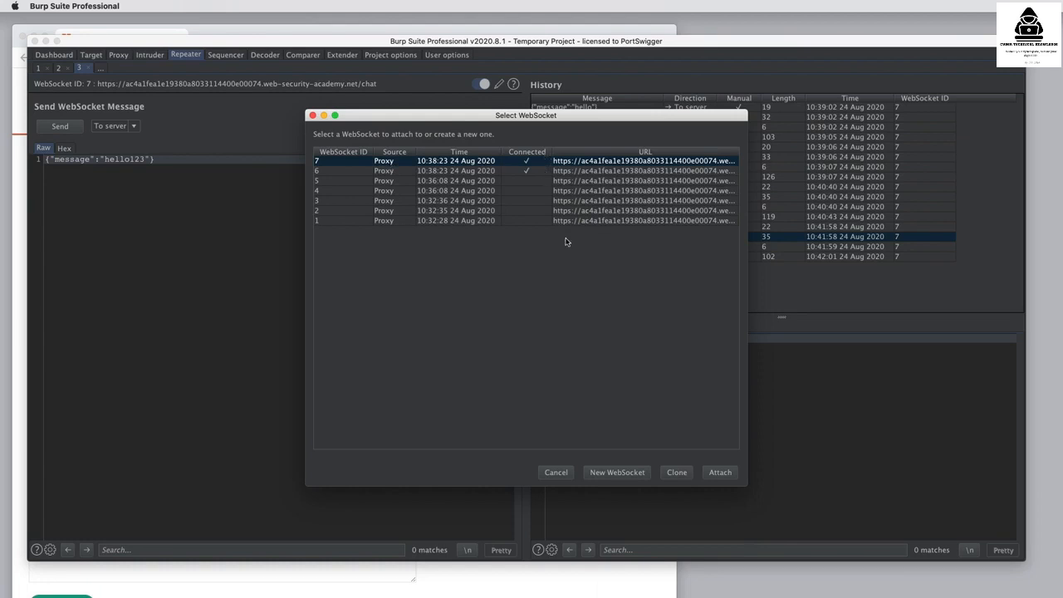
pyautogui.click(568, 172)
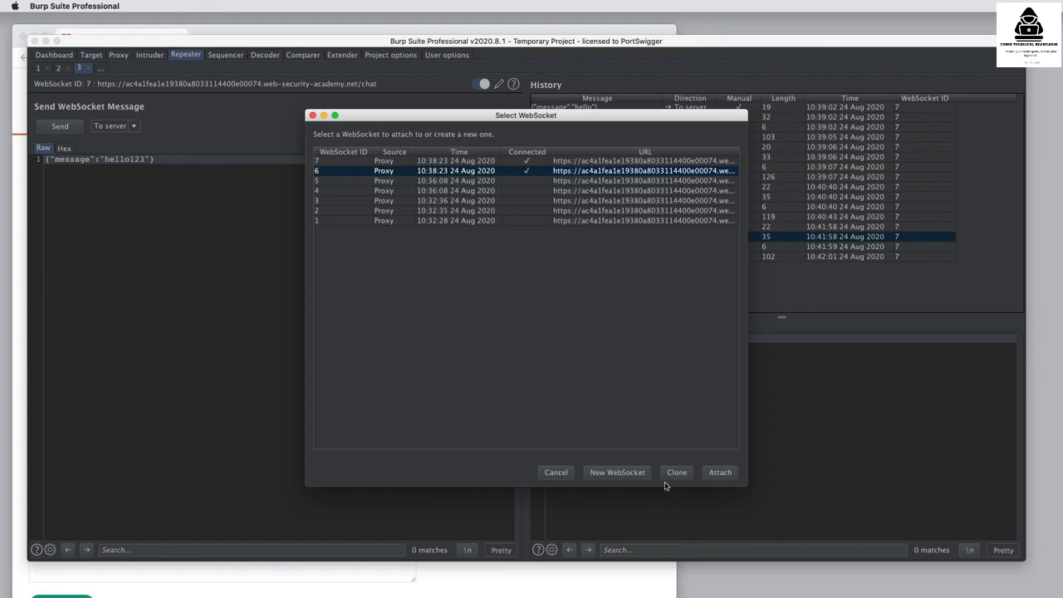
pyautogui.click(581, 191)
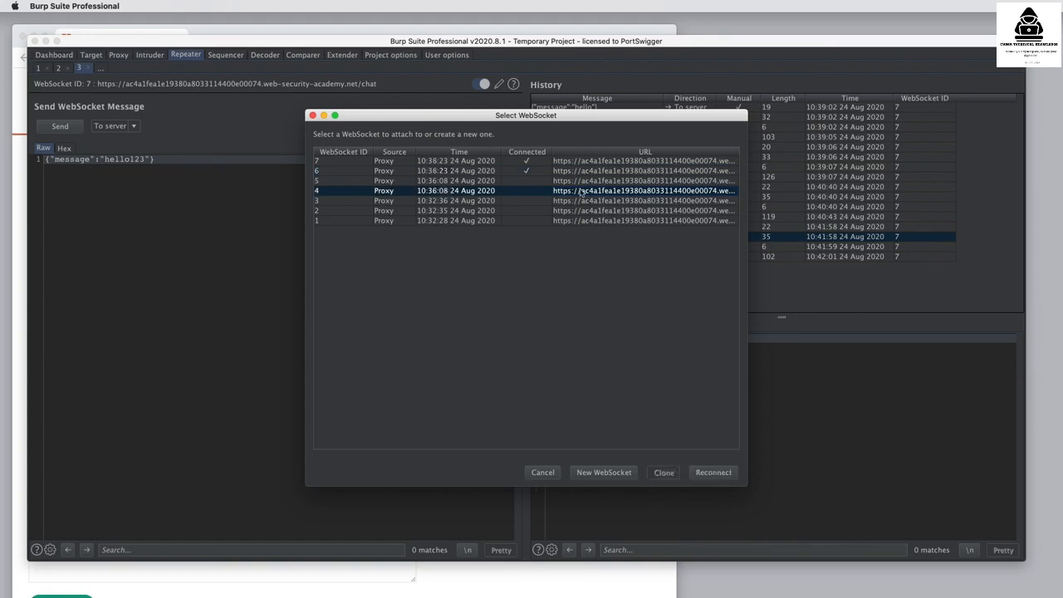
pyautogui.click(714, 473)
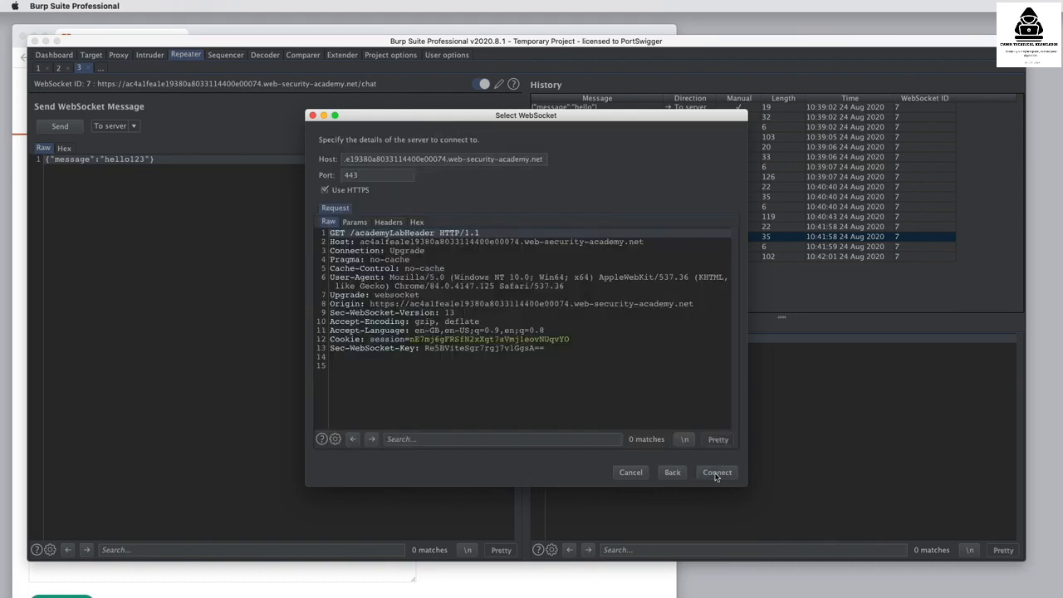
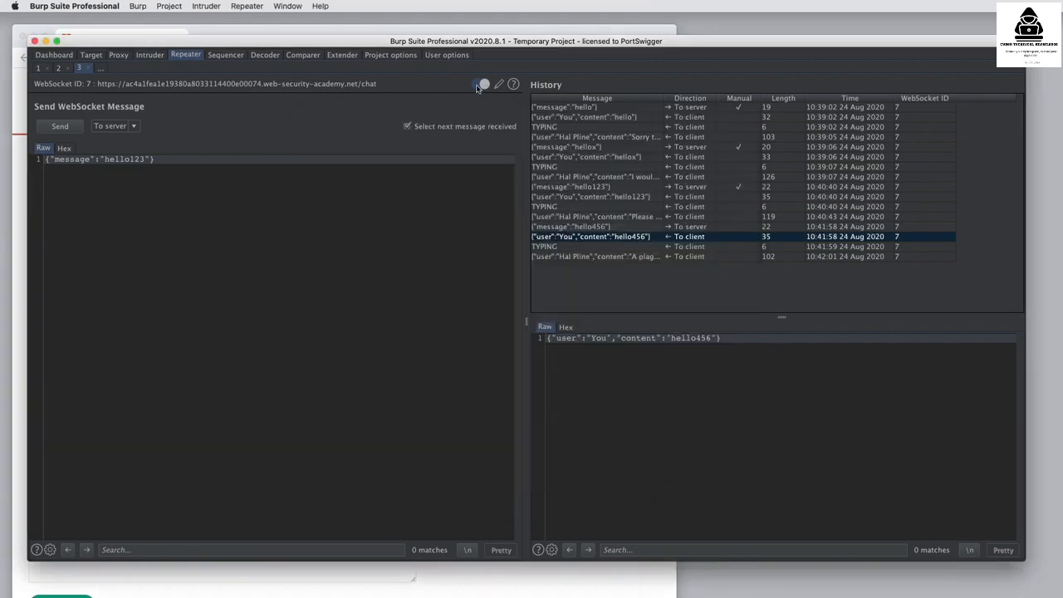
# - Disconnect and reconnect Repeater's /chat WebSocket twice
pyautogui.click(480, 85)
pyautogui.click(480, 84)
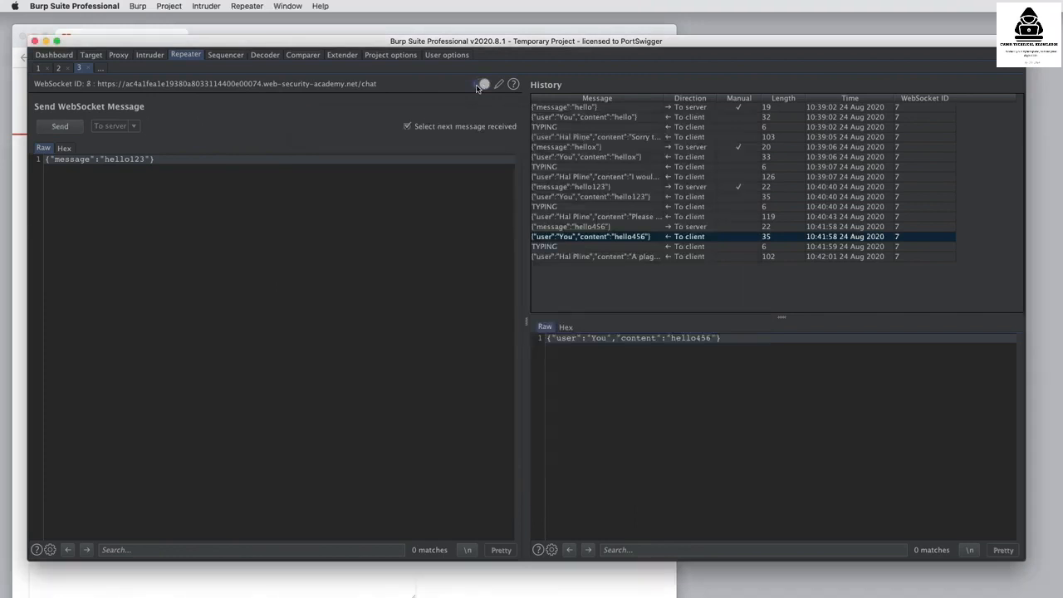
pyautogui.click(480, 85)
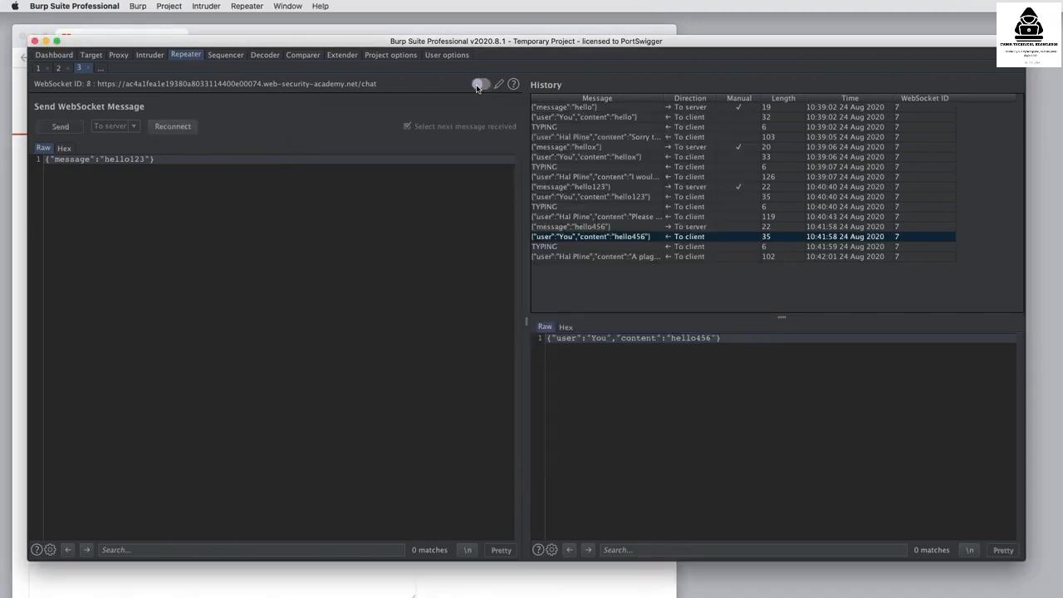
pyautogui.click(480, 85)
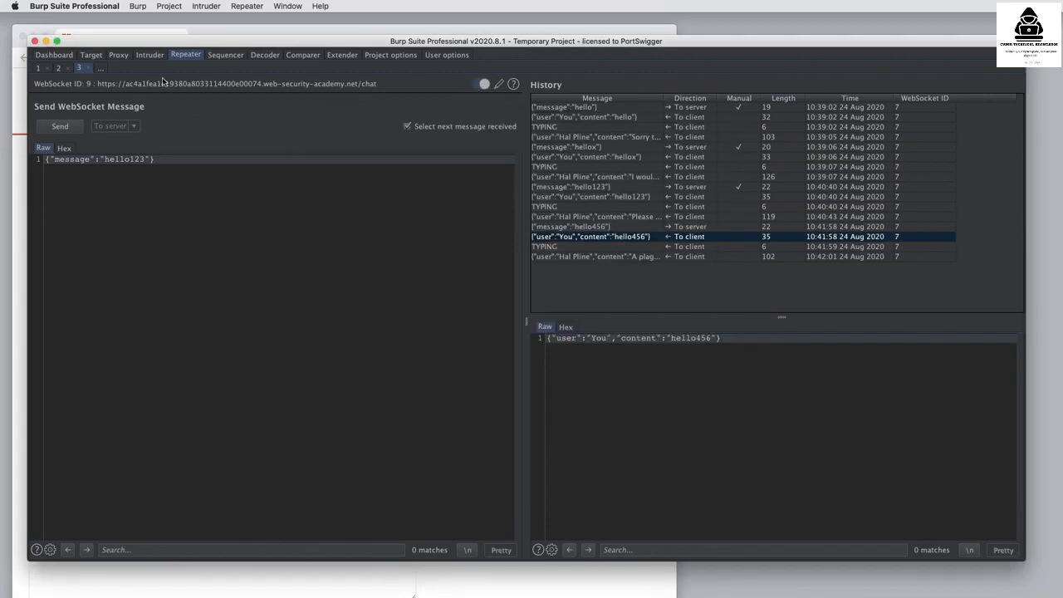
# - Create a new WebSocket tab in Repeater and attach it to the connected WebSocket ID 9
pyautogui.click(101, 72)
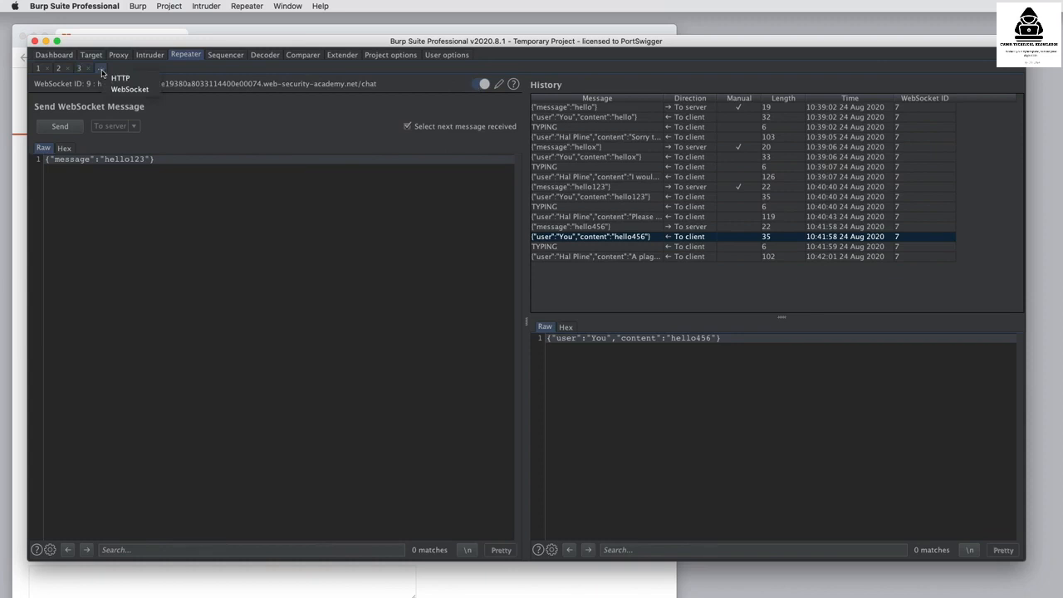
pyautogui.click(129, 89)
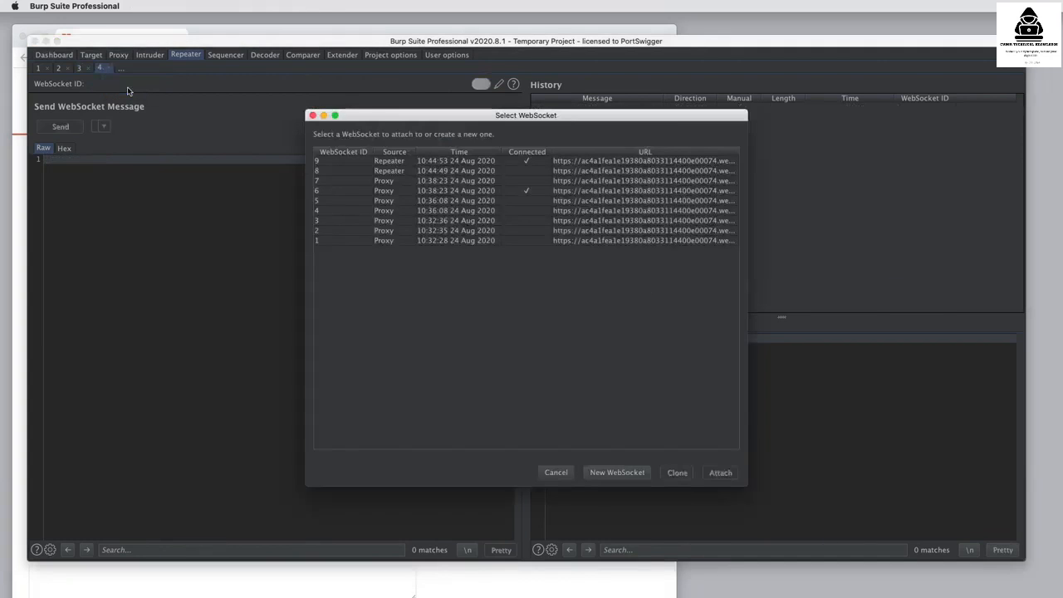
pyautogui.click(541, 163)
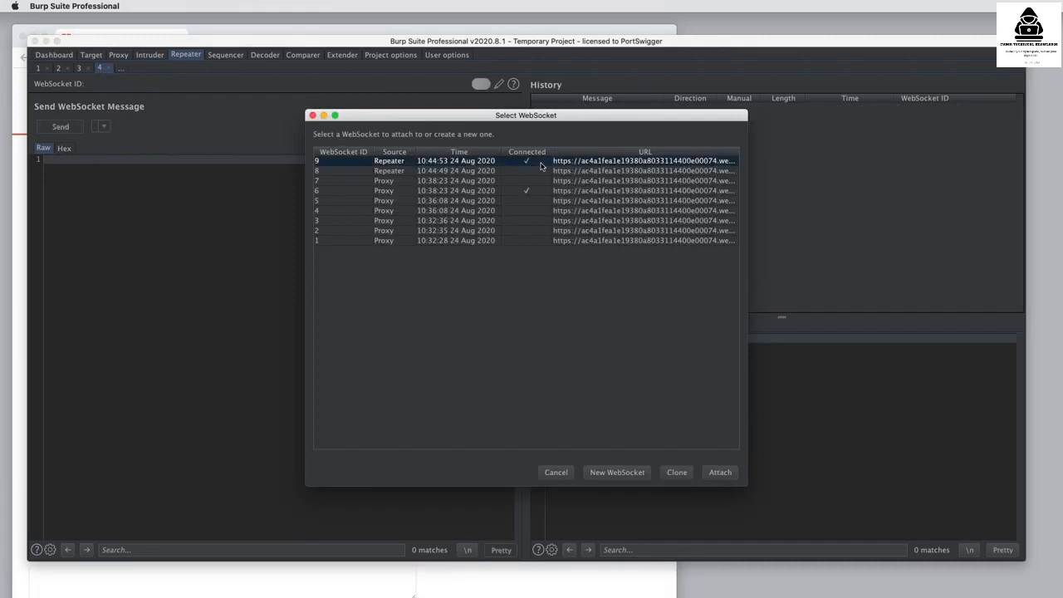
pyautogui.click(726, 478)
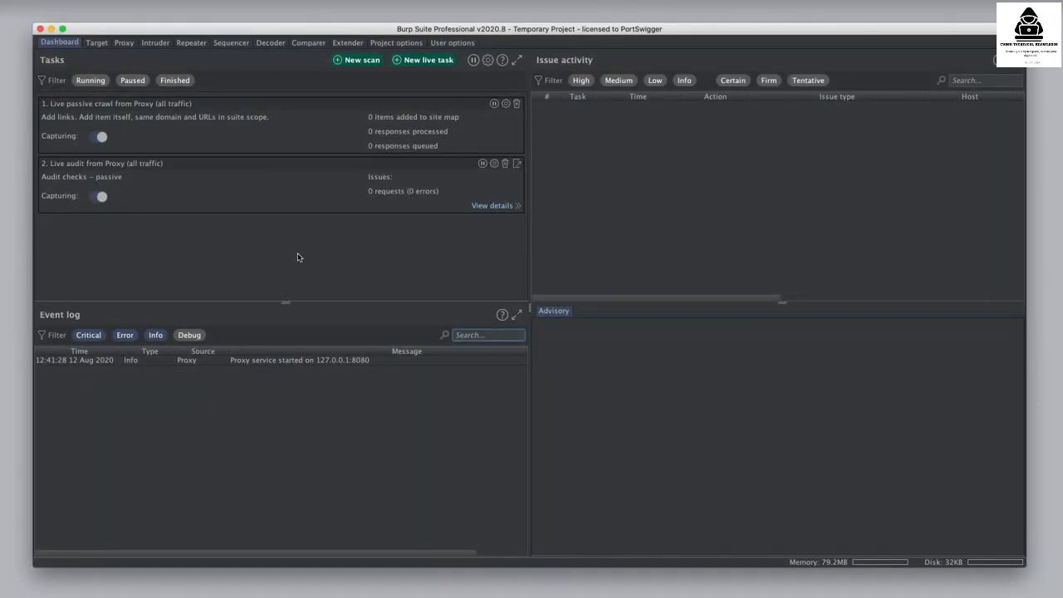
# - Open Burp Proxy's embedded Chromium browser and load portswigger.net
pyautogui.click(131, 46)
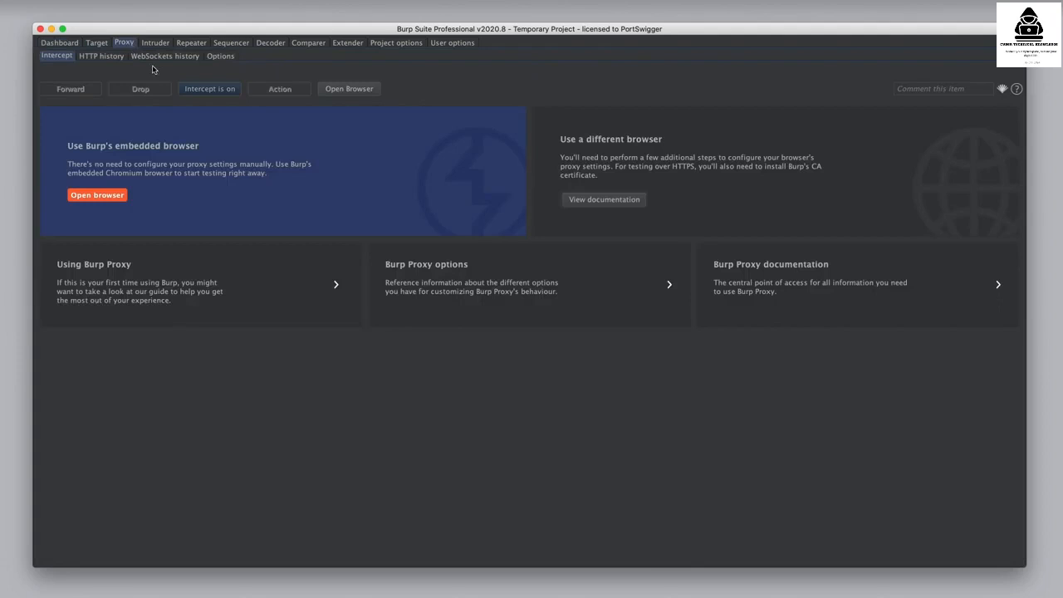
pyautogui.click(96, 196)
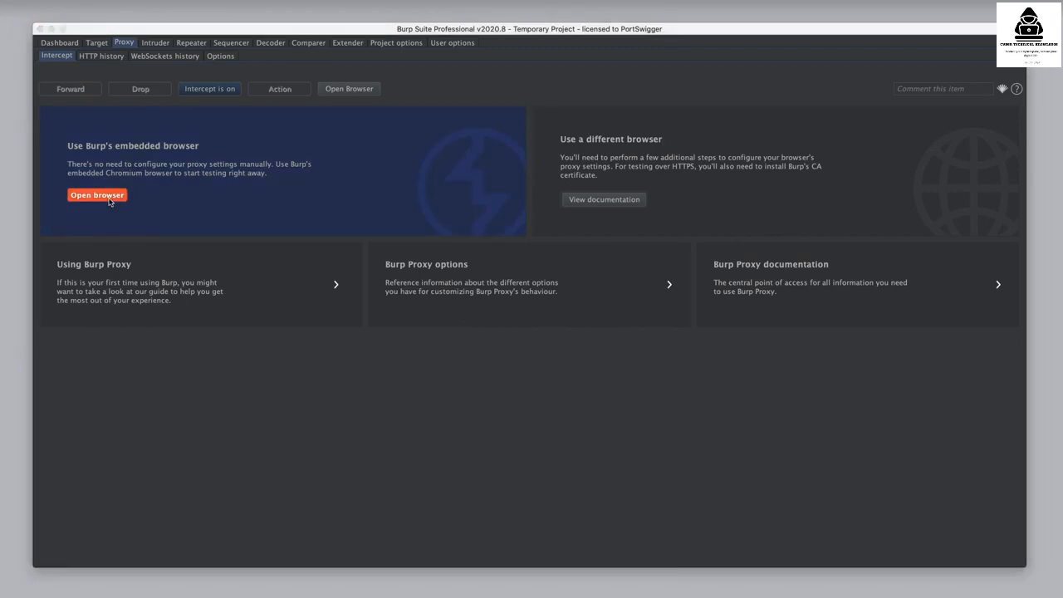
pyautogui.write('portswigger.net')
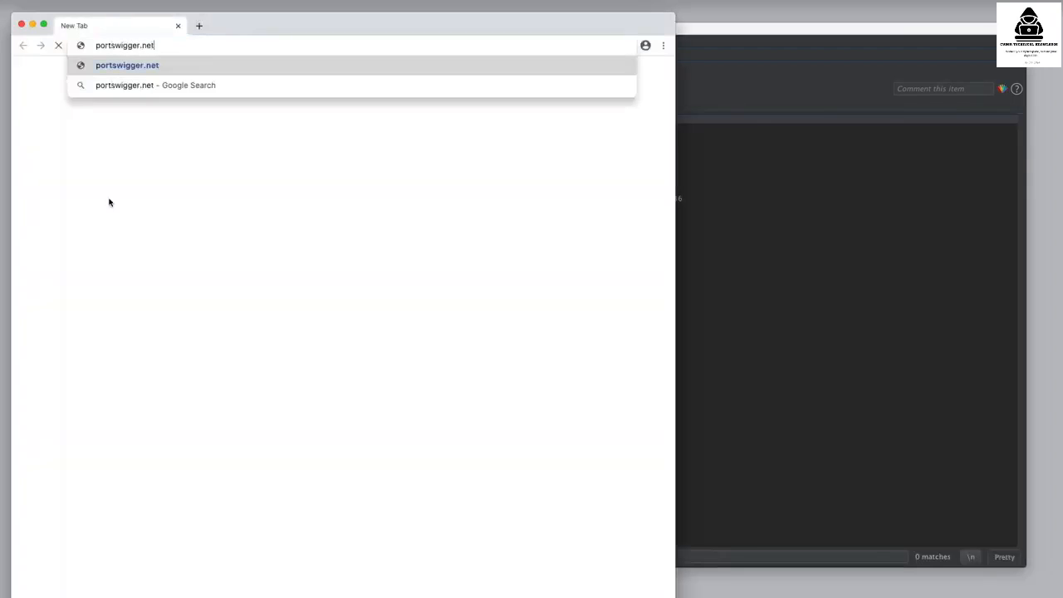
pyautogui.press('Return')
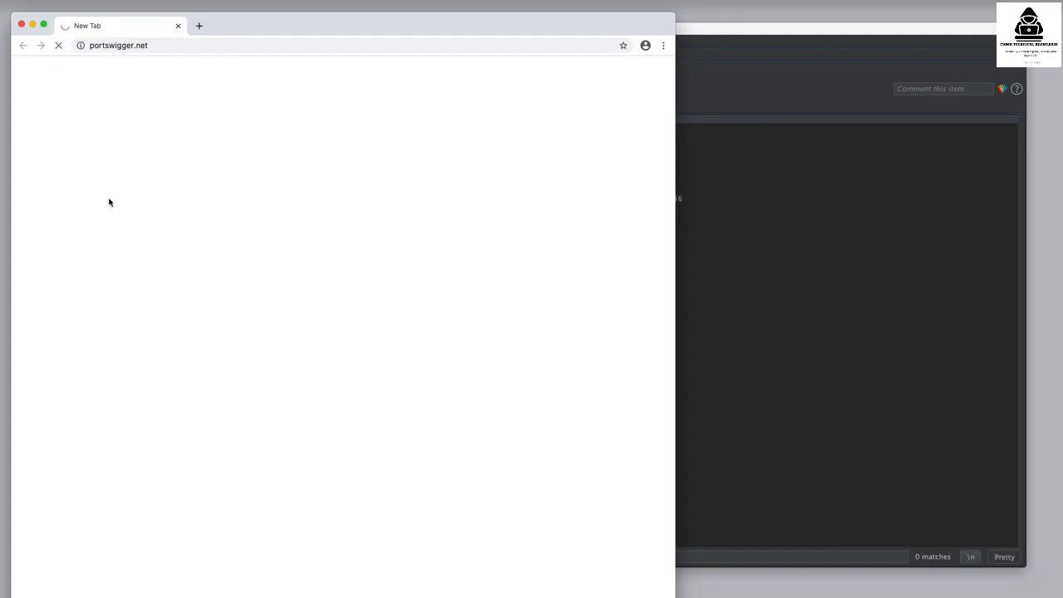
# - Return to Burp, forward several of the intercepted browser requests, and turn interception off
pyautogui.click(707, 241)
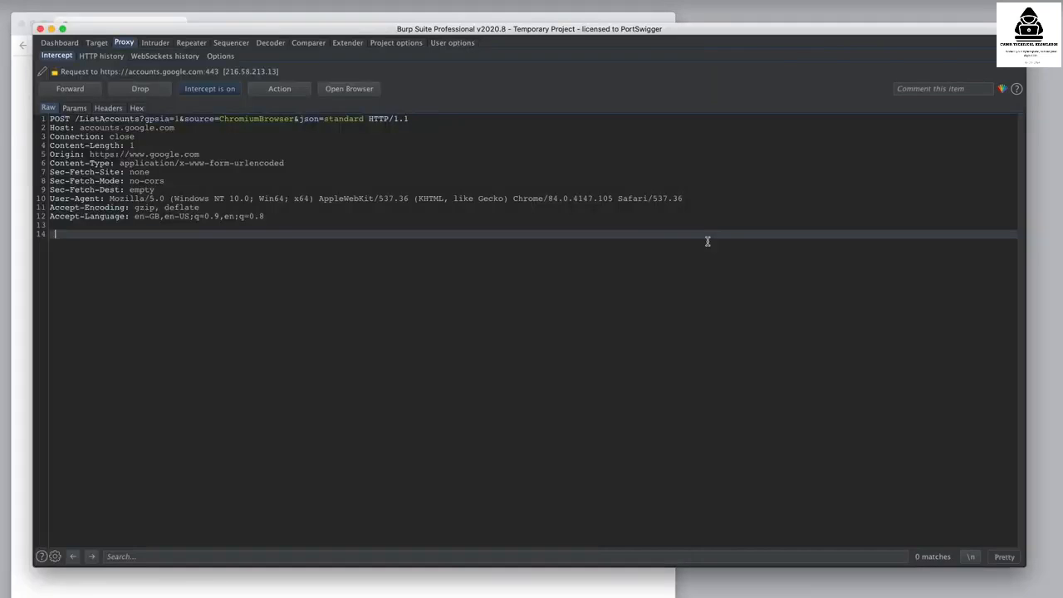
pyautogui.click(80, 89)
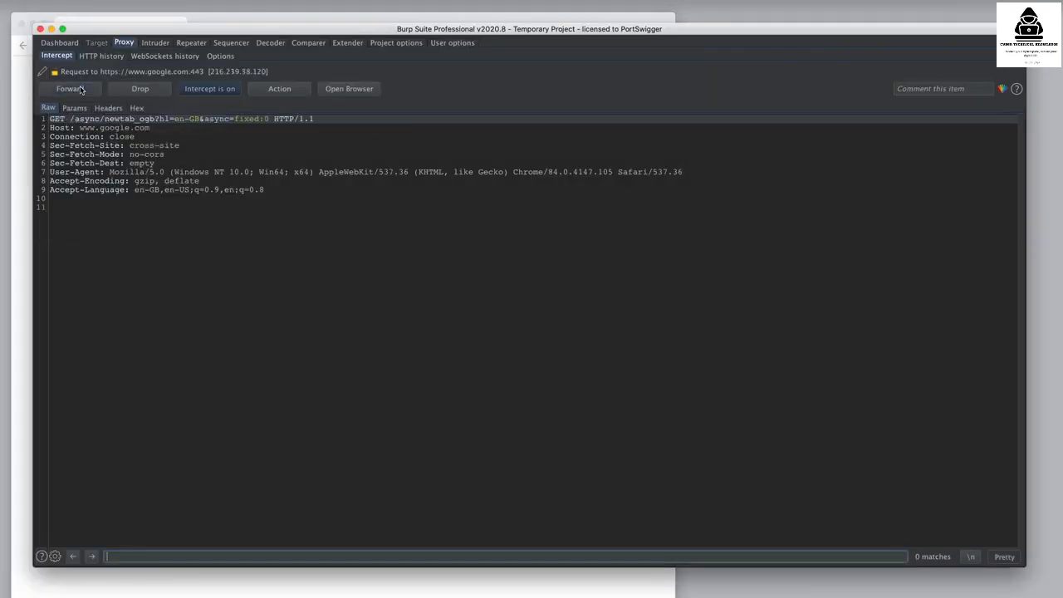
pyautogui.click(70, 88)
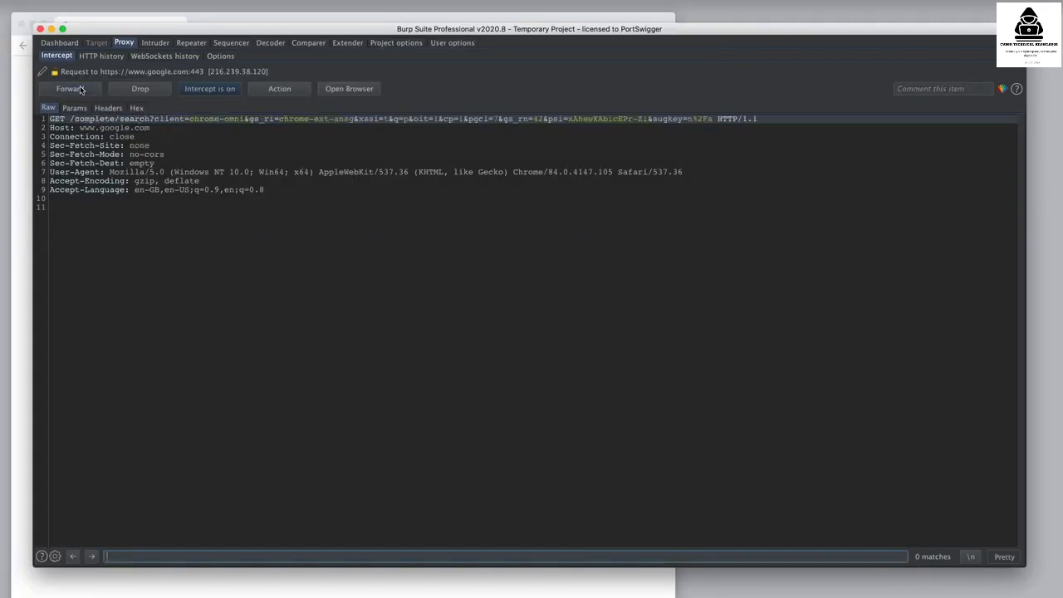
pyautogui.click(80, 90)
pyautogui.click(80, 89)
pyautogui.click(80, 88)
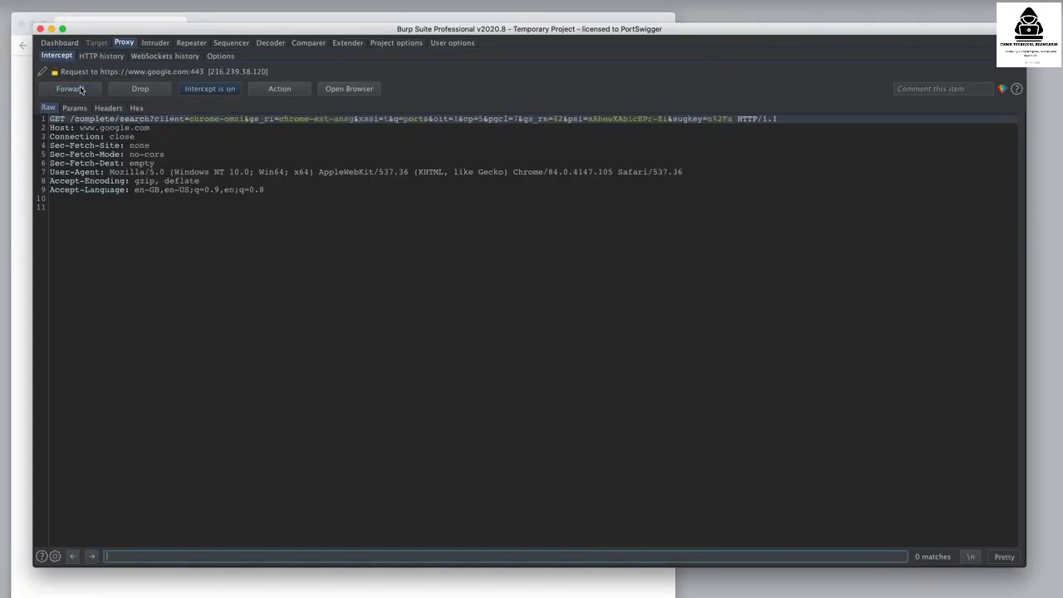
pyautogui.click(80, 89)
pyautogui.click(80, 89)
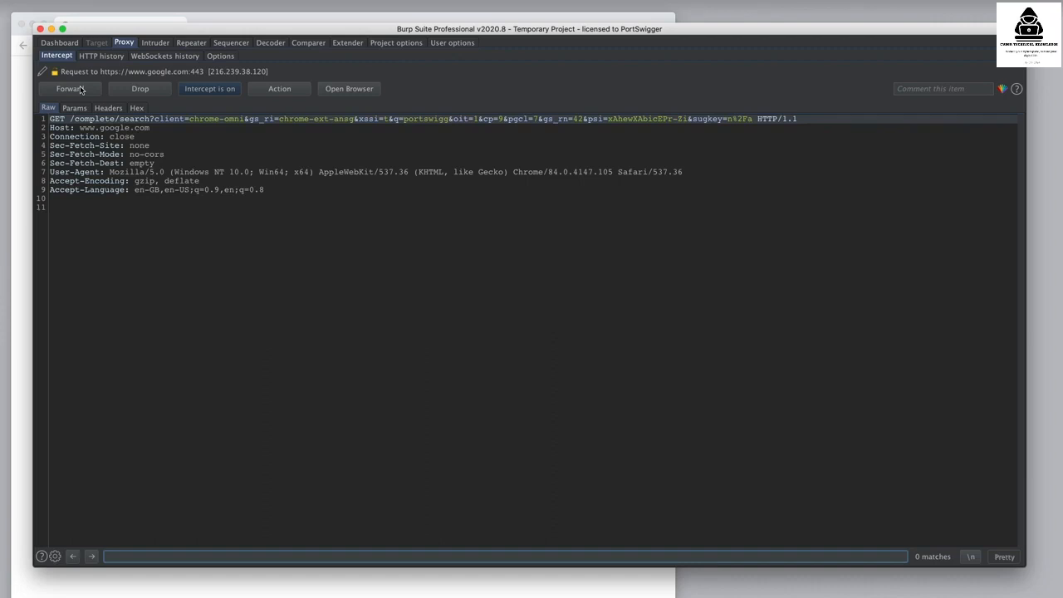
pyautogui.click(211, 89)
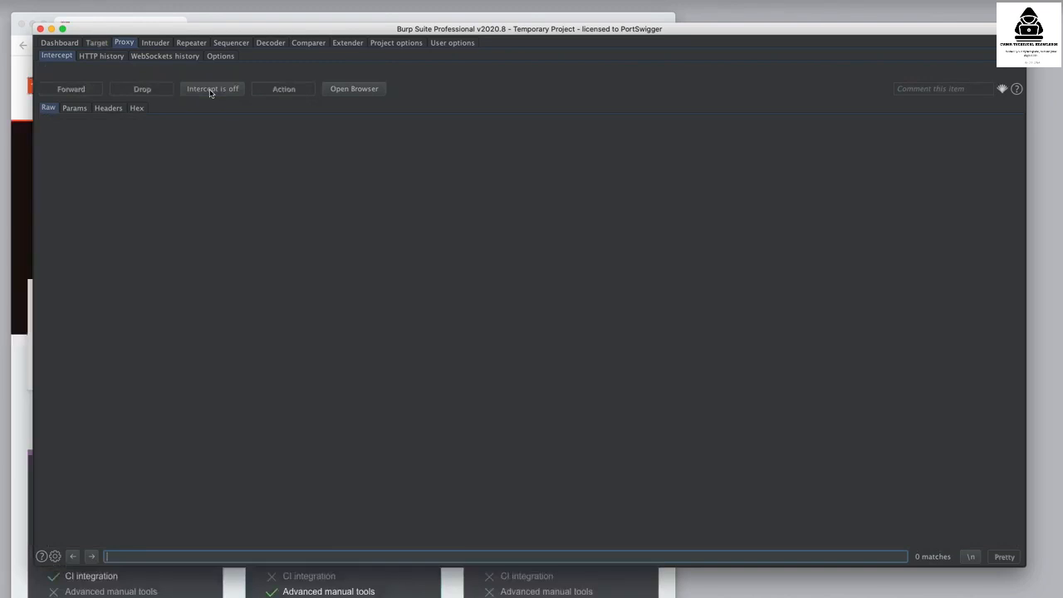
# - Examine the Proxy settings that control interception of client requests, server responses and WebSockets messages
pyautogui.click(219, 56)
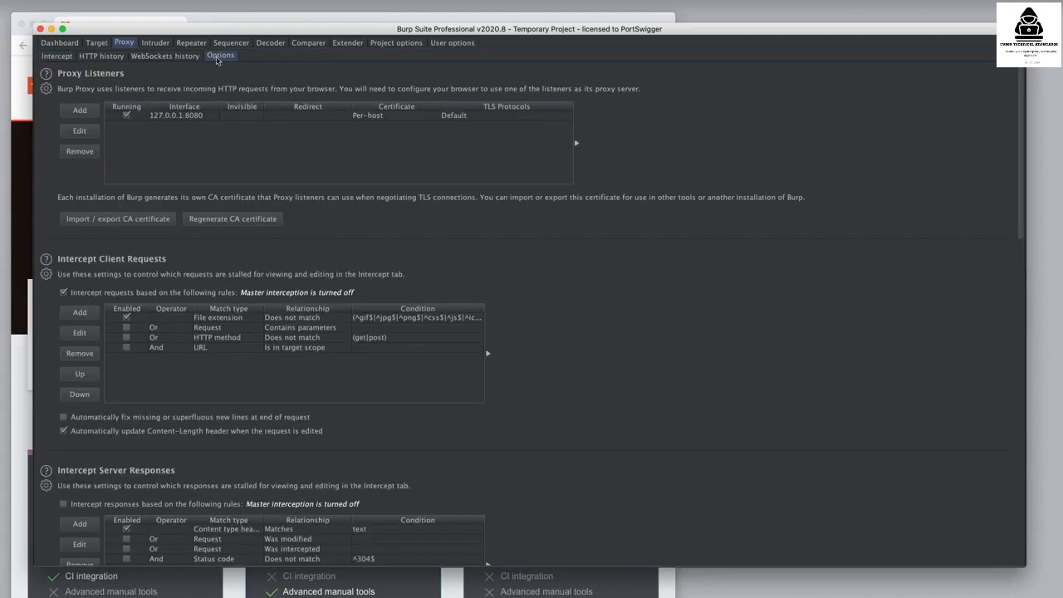
pyautogui.scroll(-5, 436, 253)
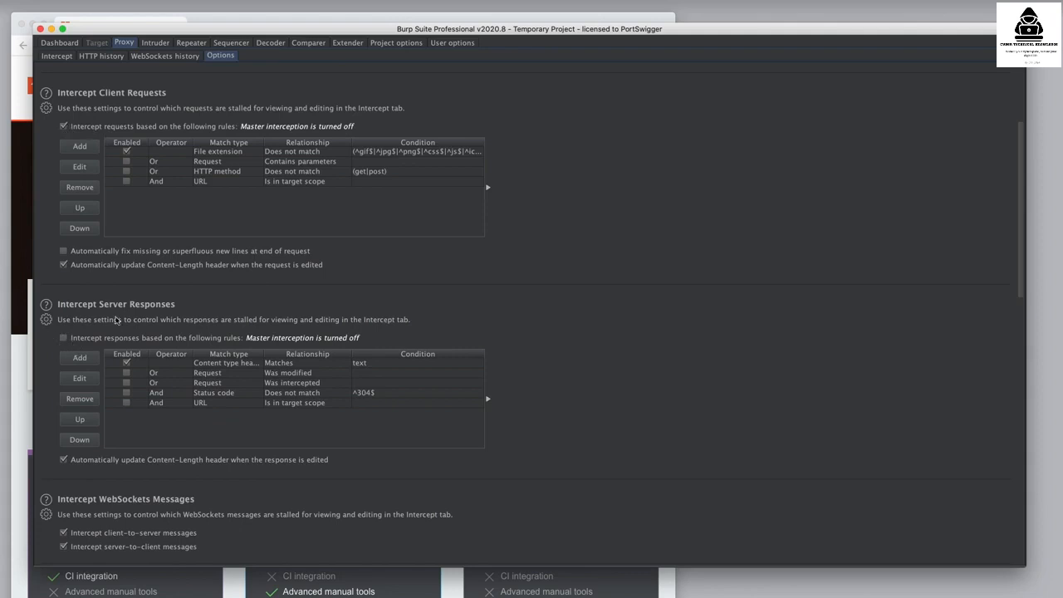
pyautogui.click(58, 58)
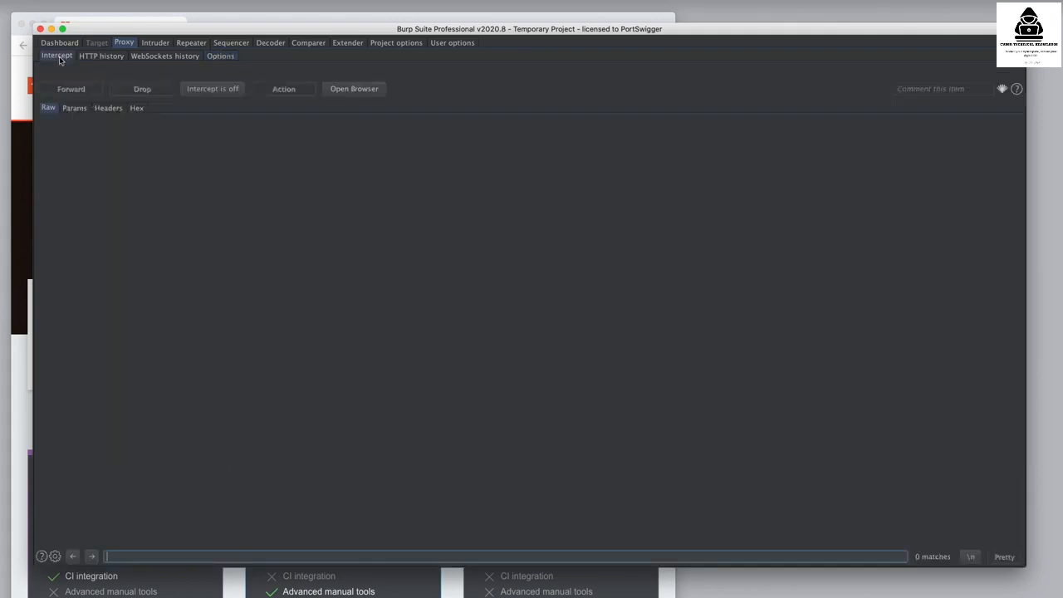
pyautogui.click(220, 56)
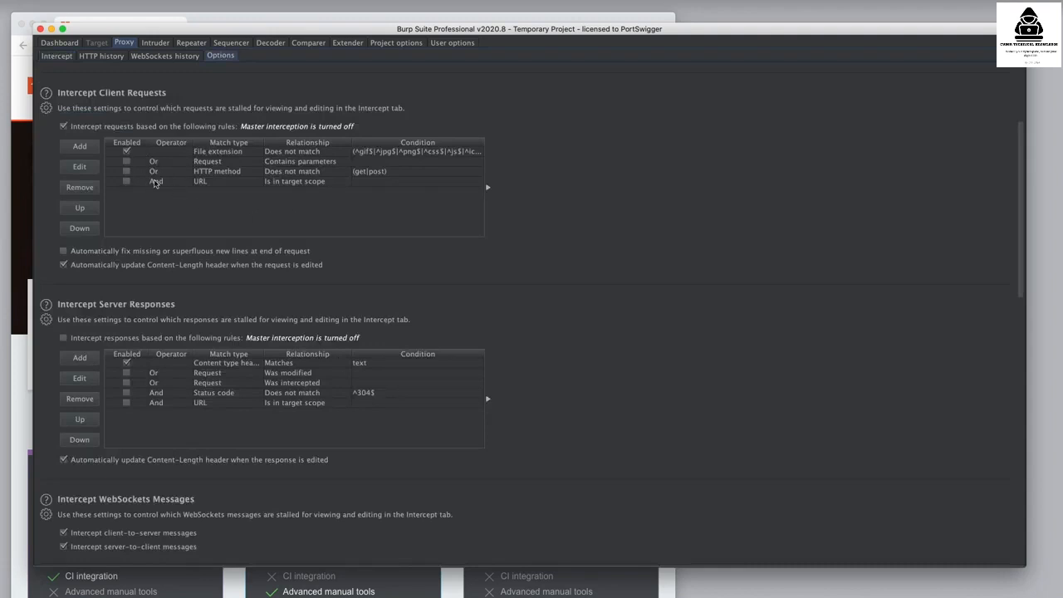
# - Enable the "Contains parameters" and "HTTP method" rules for intercepting client requests, and disable both again
pyautogui.click(126, 162)
pyautogui.click(126, 172)
pyautogui.click(127, 172)
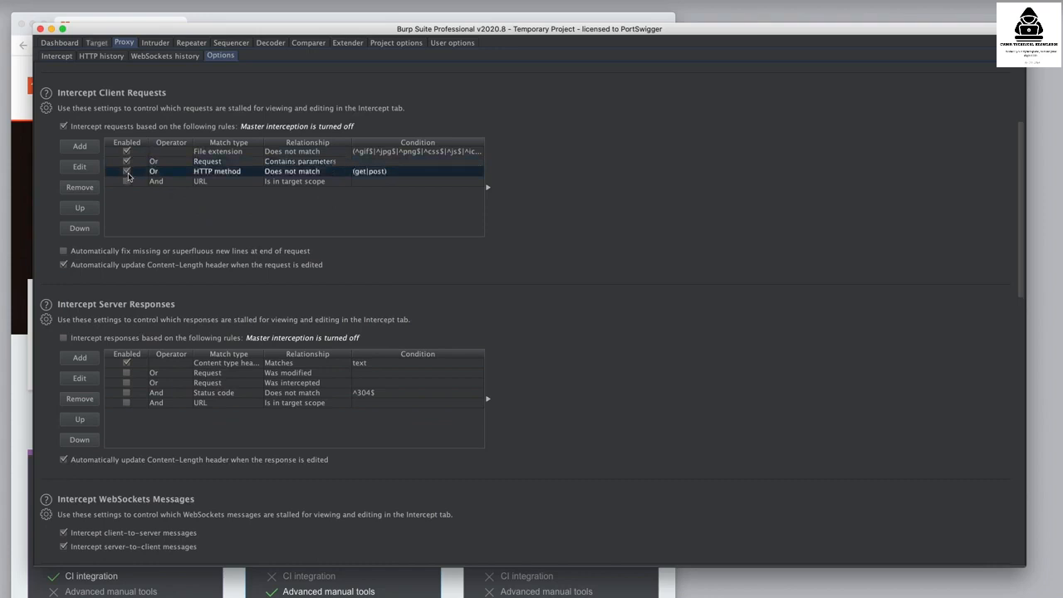
pyautogui.click(126, 162)
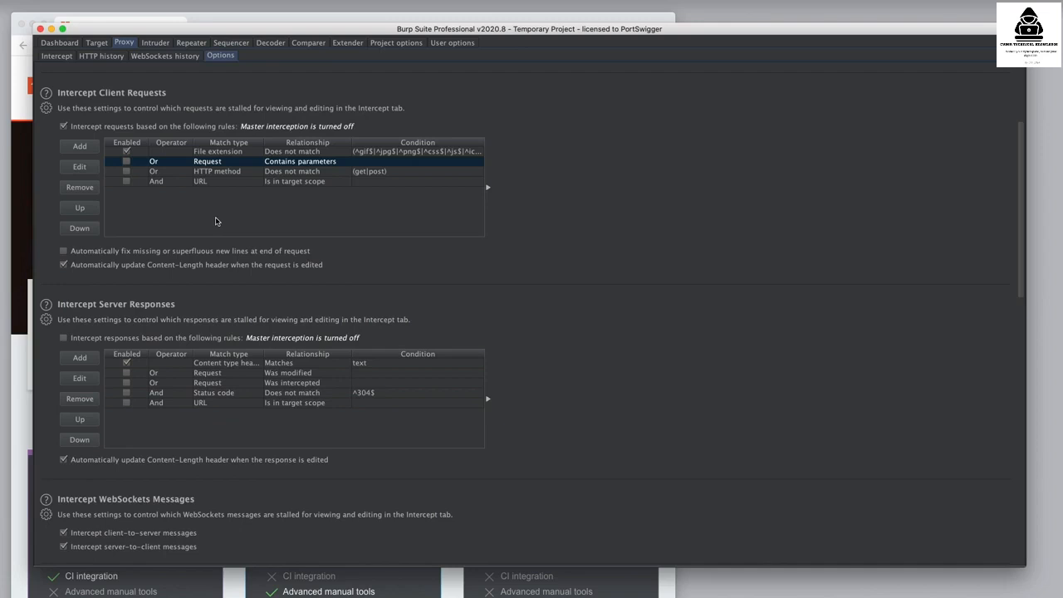
# - Review the individual client request interception rules and the content type, status code and URL rules for server responses
pyautogui.click(225, 152)
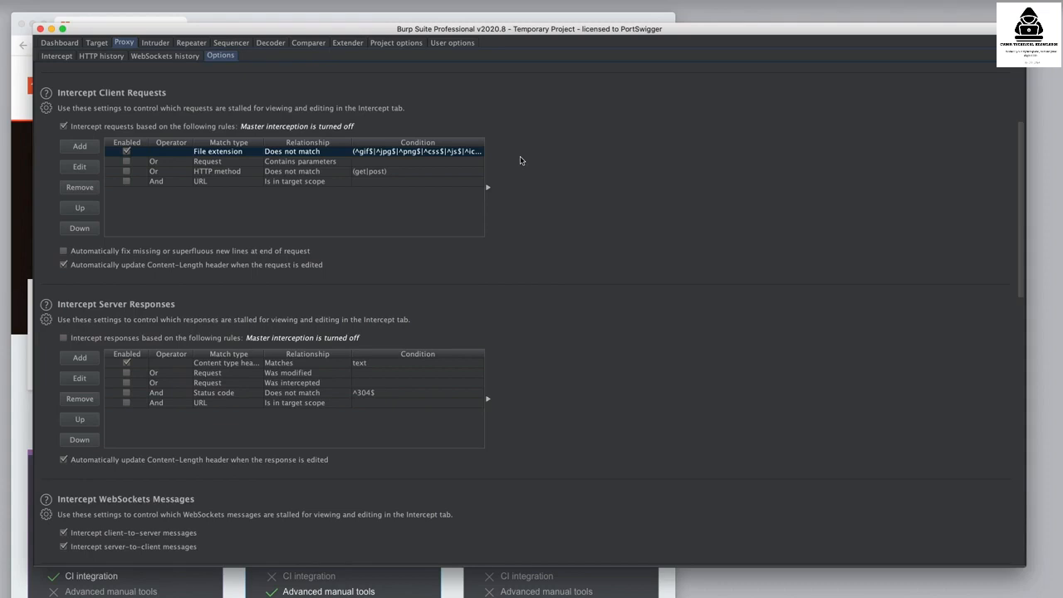
pyautogui.click(351, 163)
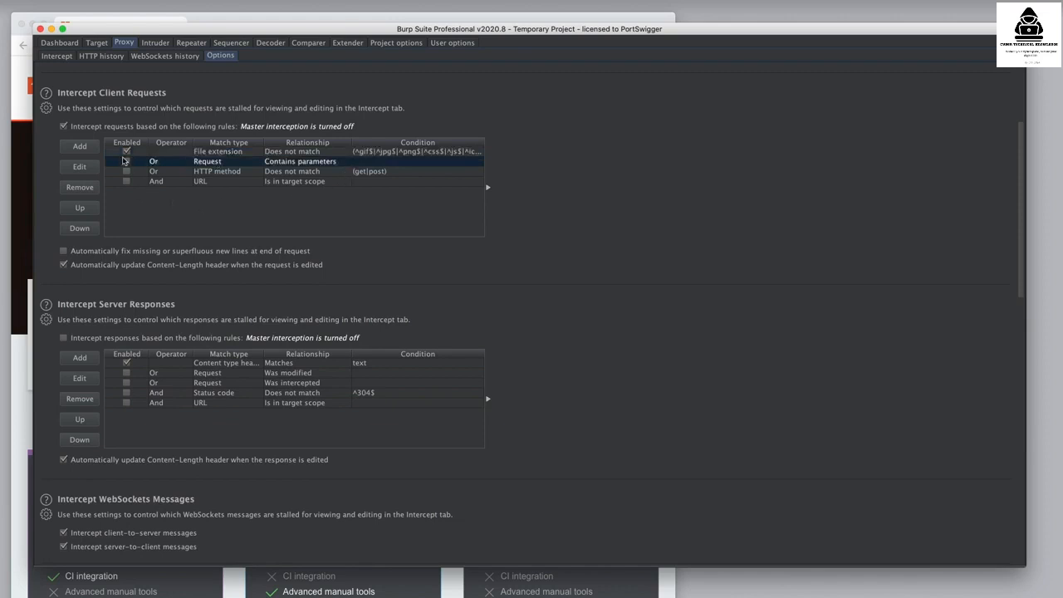
pyautogui.click(305, 173)
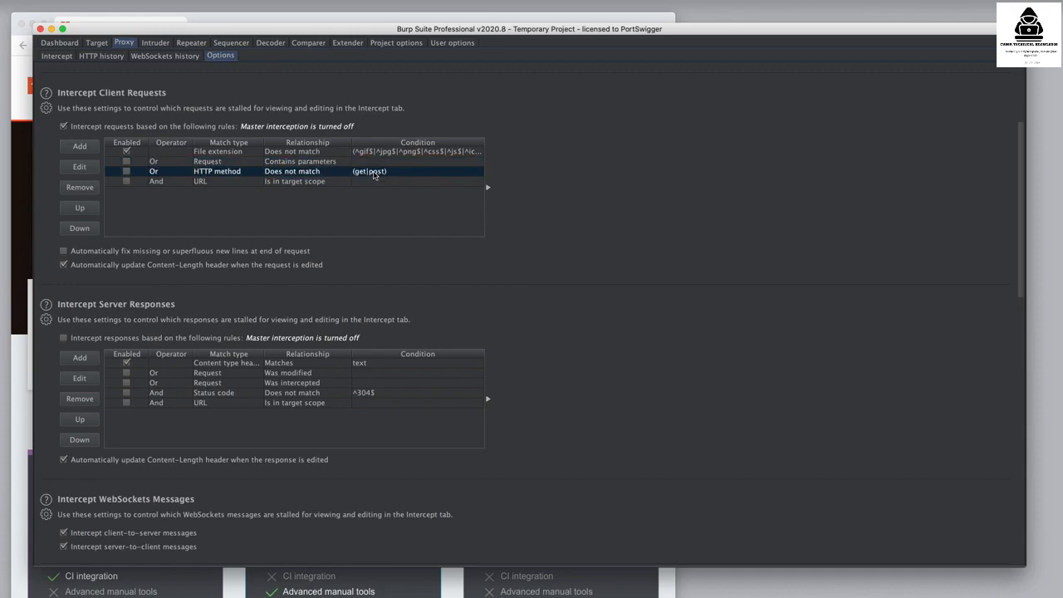
pyautogui.click(221, 183)
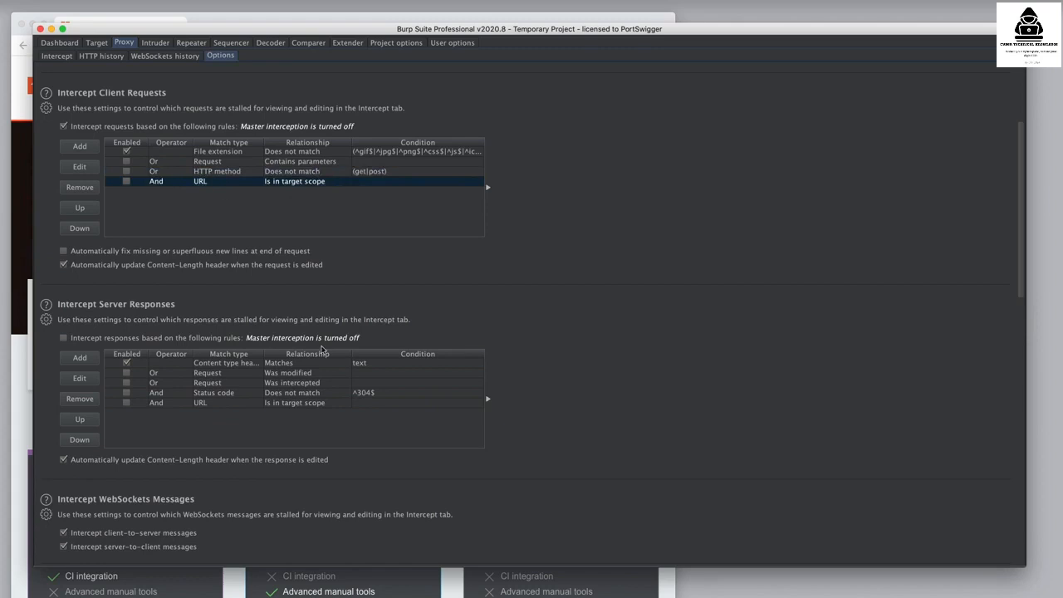
pyautogui.click(401, 367)
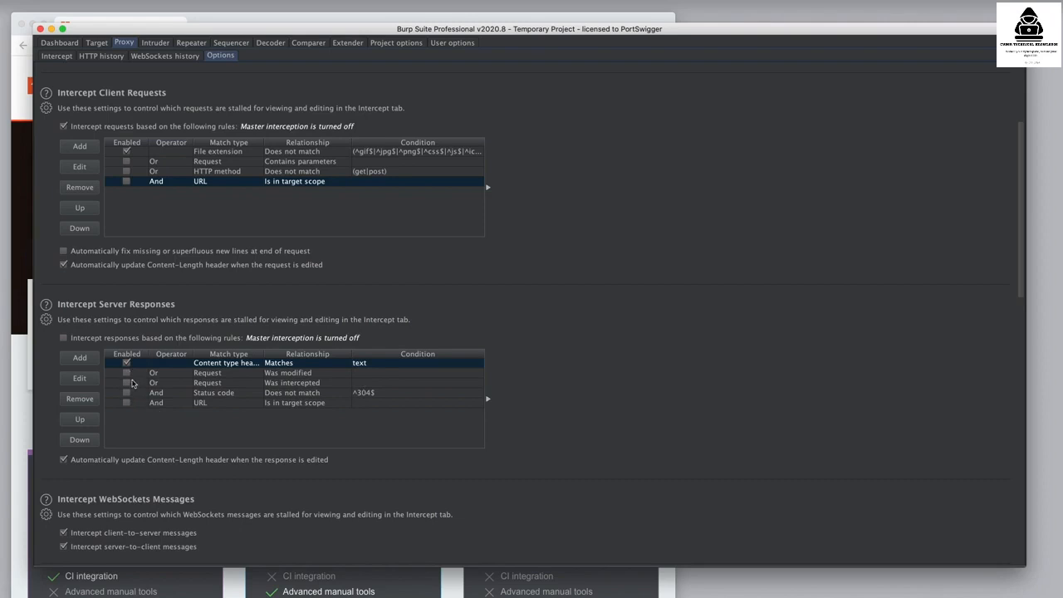
pyautogui.click(285, 393)
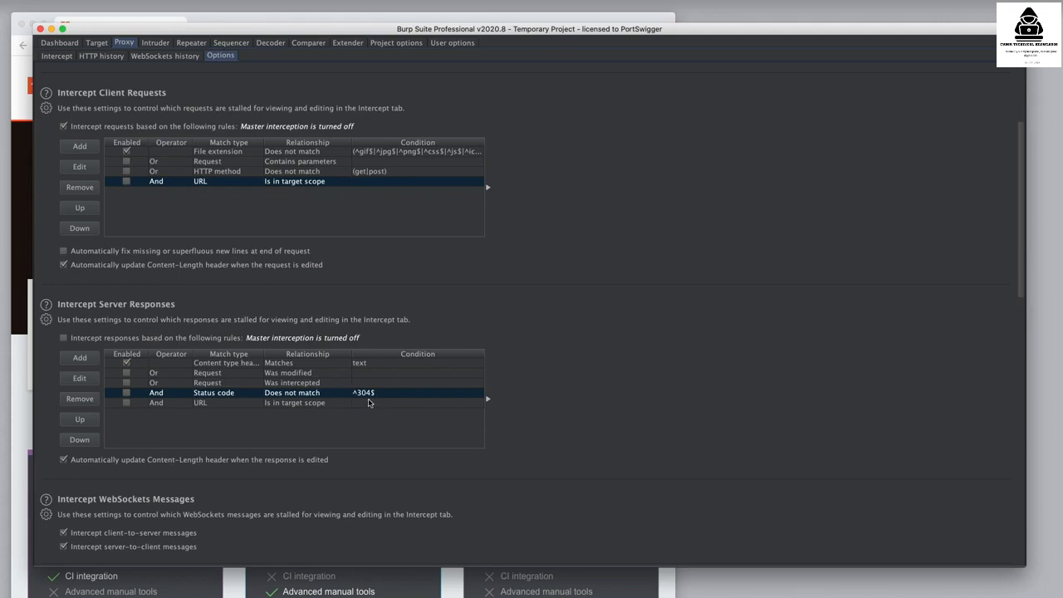
pyautogui.click(320, 404)
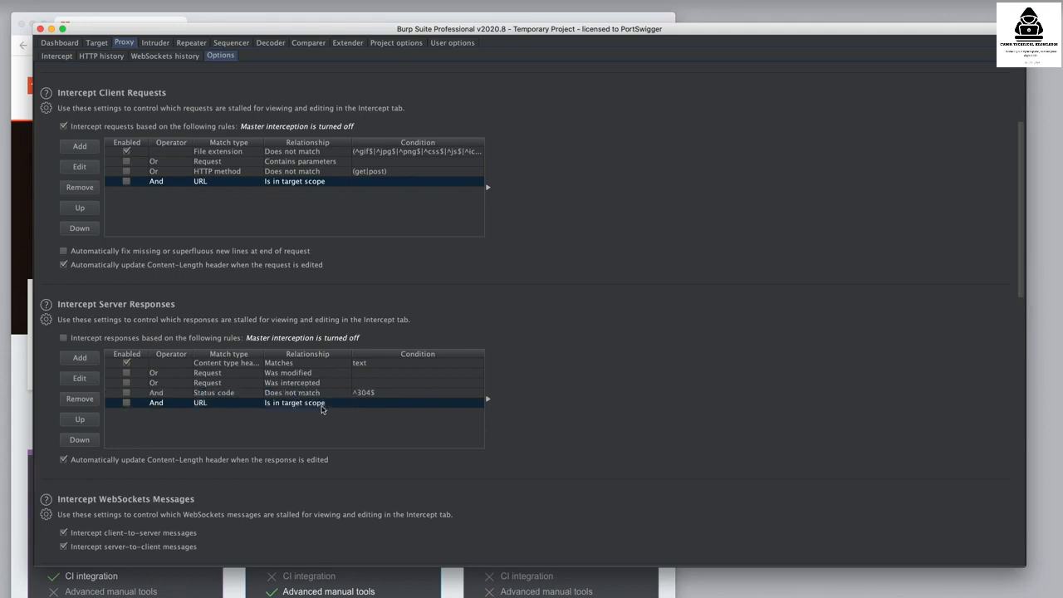
# - Start a new request interception rule, inspect its Boolean operator, match type and match relationship options, and cancel it
pyautogui.click(90, 149)
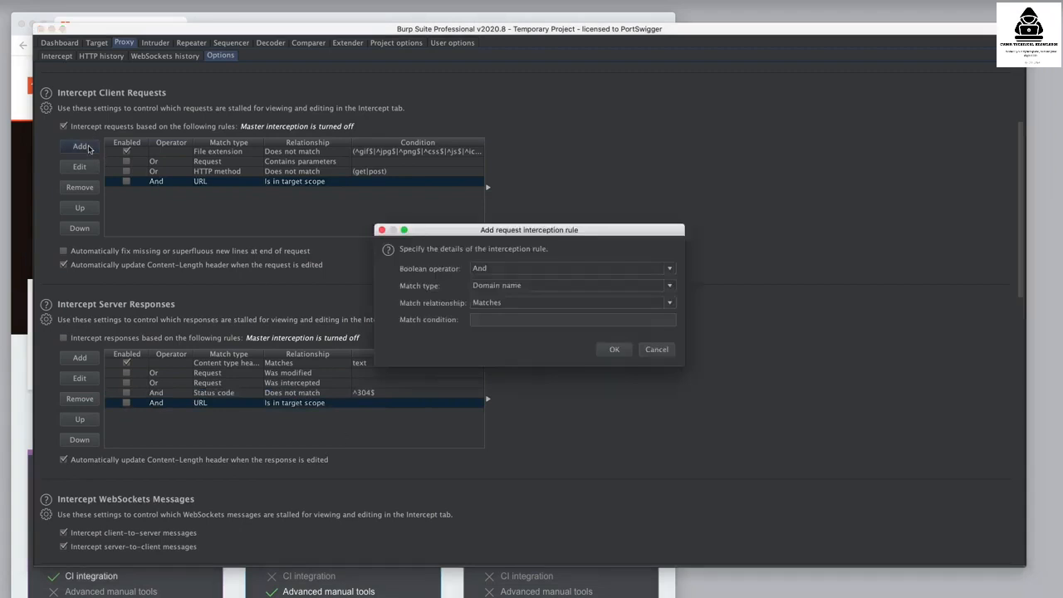
pyautogui.click(498, 269)
pyautogui.click(515, 261)
pyautogui.click(524, 286)
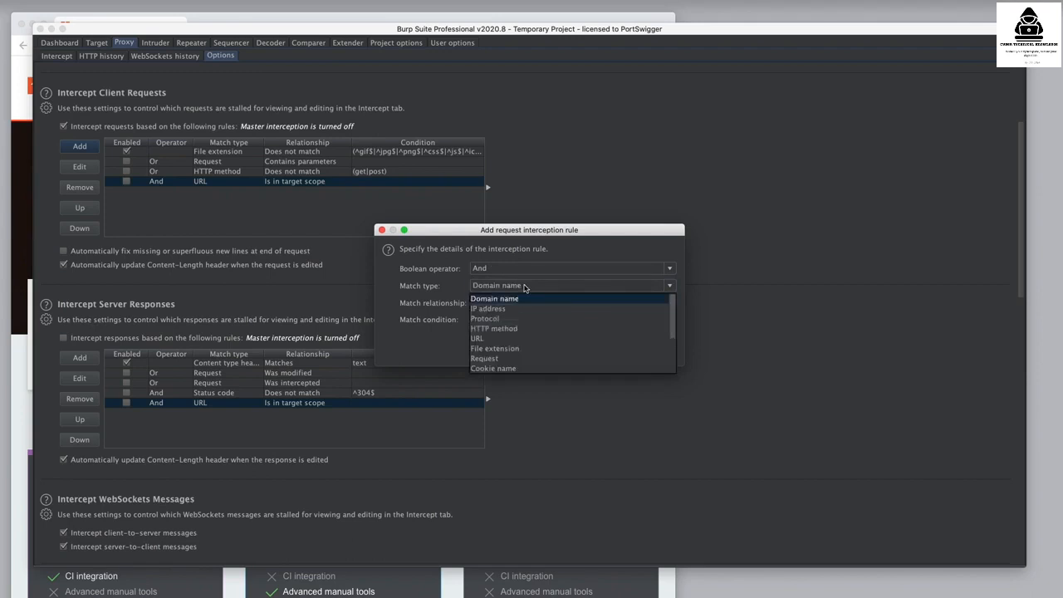
pyautogui.scroll(-3, 572, 341)
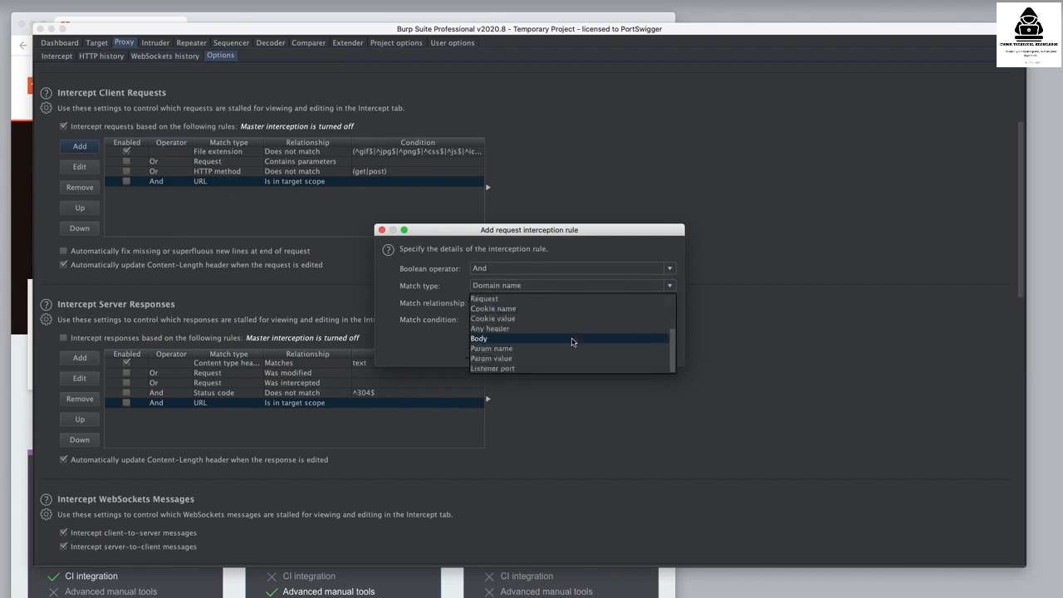
pyautogui.scroll(3, 571, 340)
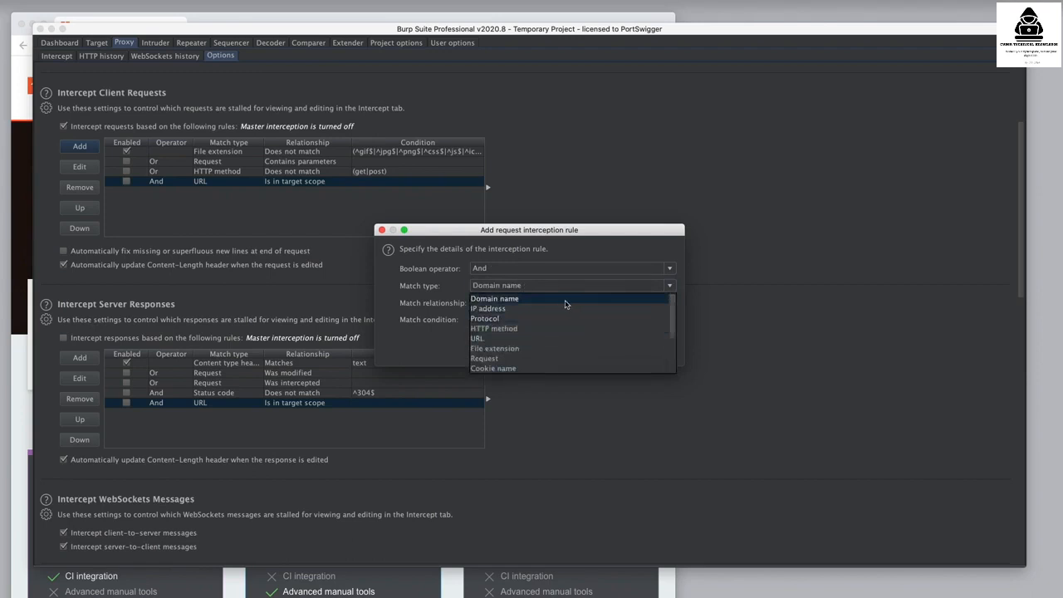
pyautogui.scroll(-2, 580, 336)
pyautogui.scroll(3, 581, 337)
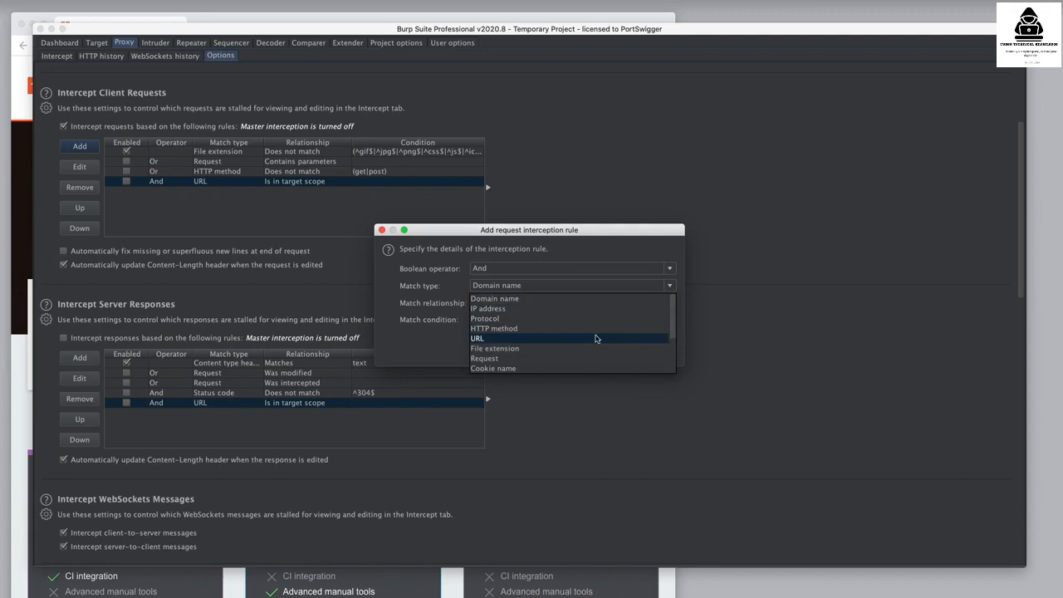
pyautogui.click(456, 349)
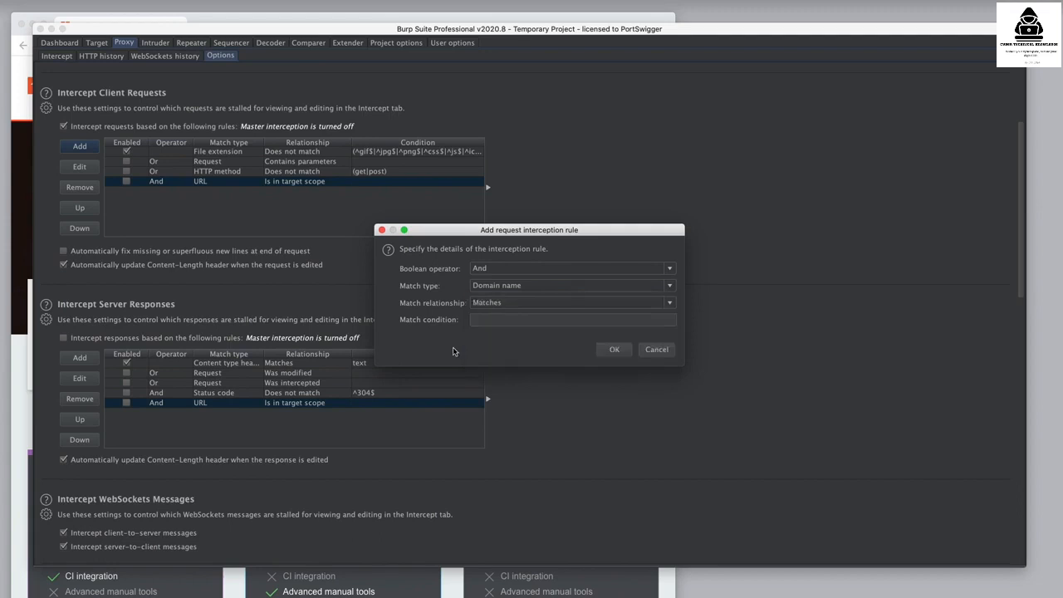
pyautogui.click(508, 304)
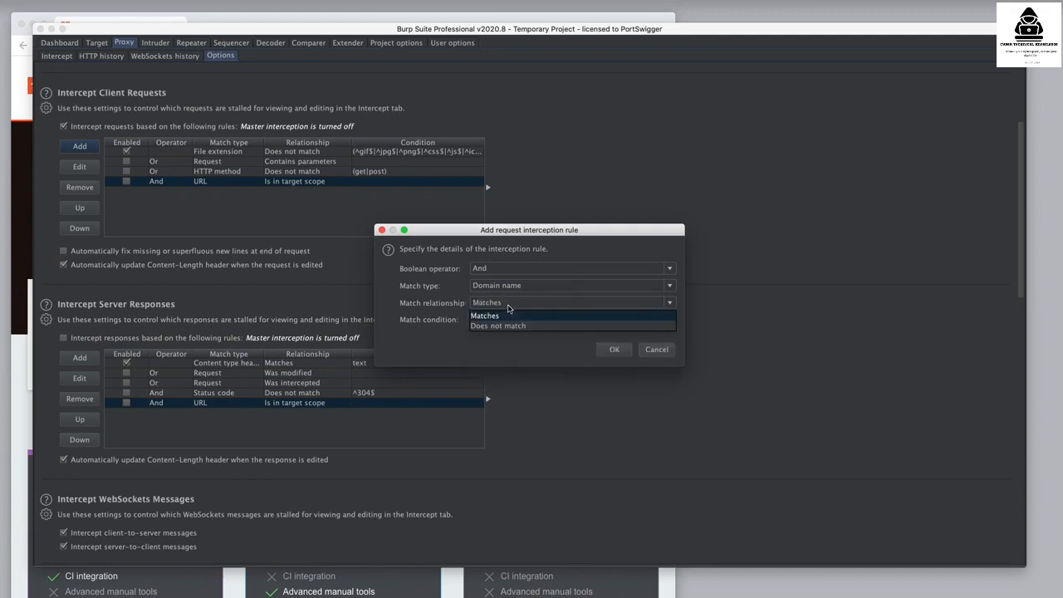
pyautogui.click(526, 355)
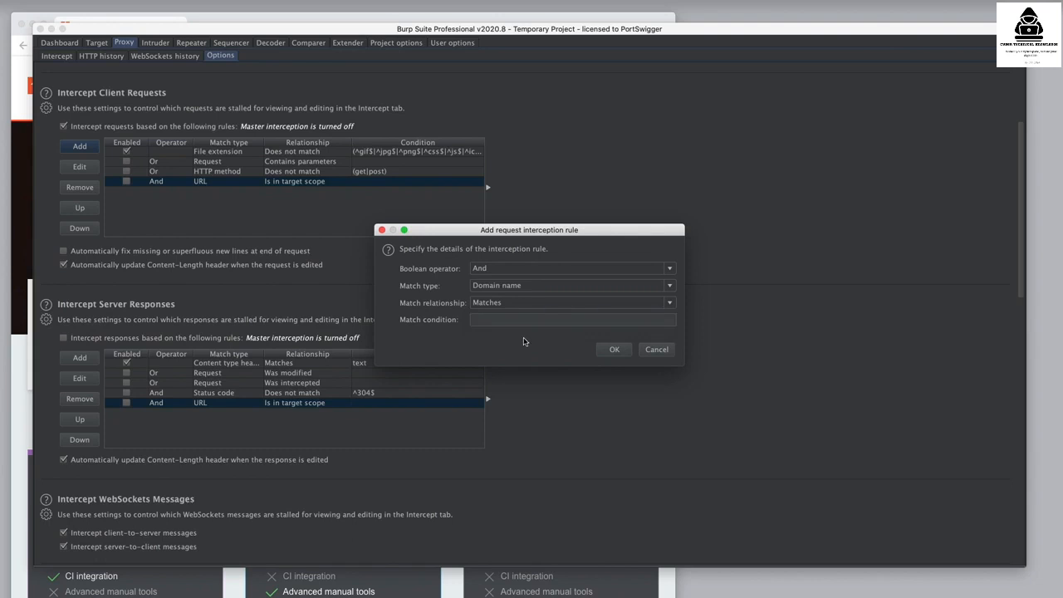
pyautogui.click(657, 350)
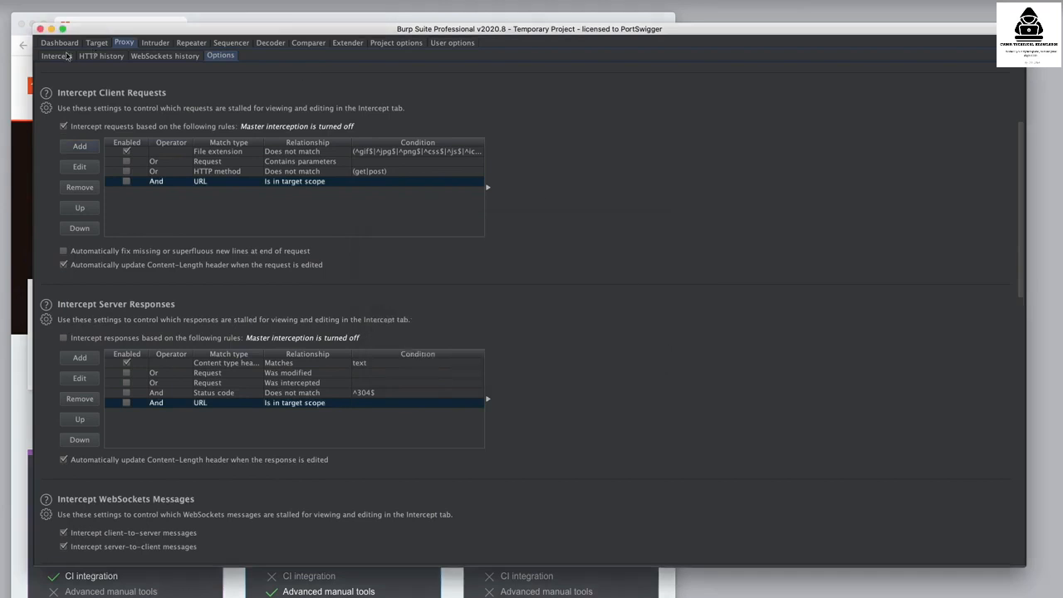
# - Turn Proxy interception back on, switch to Chromium and reload the portswigger.net page
pyautogui.click(64, 56)
pyautogui.click(196, 91)
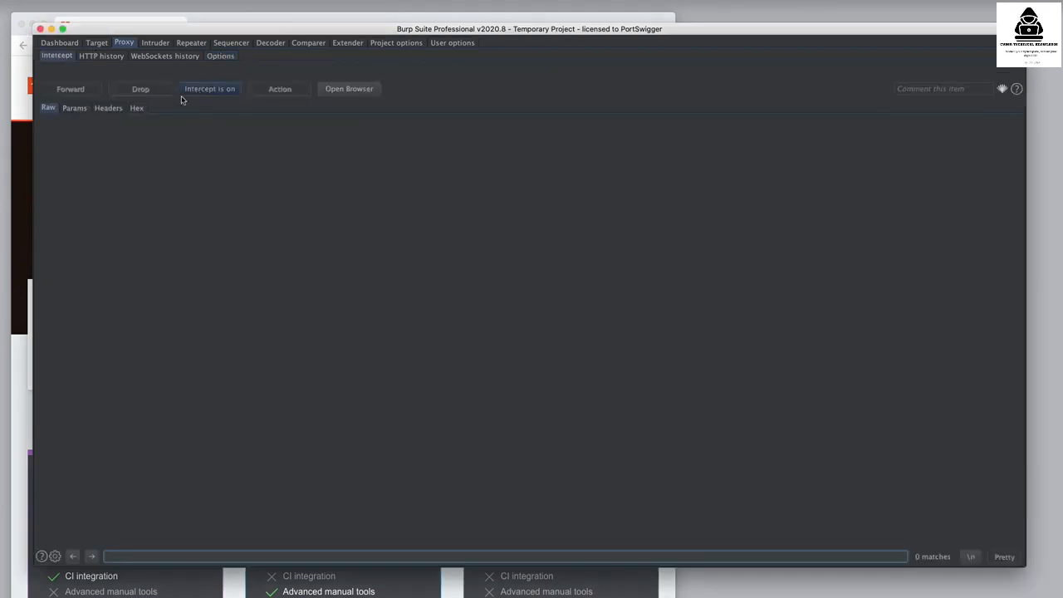
pyautogui.click(163, 22)
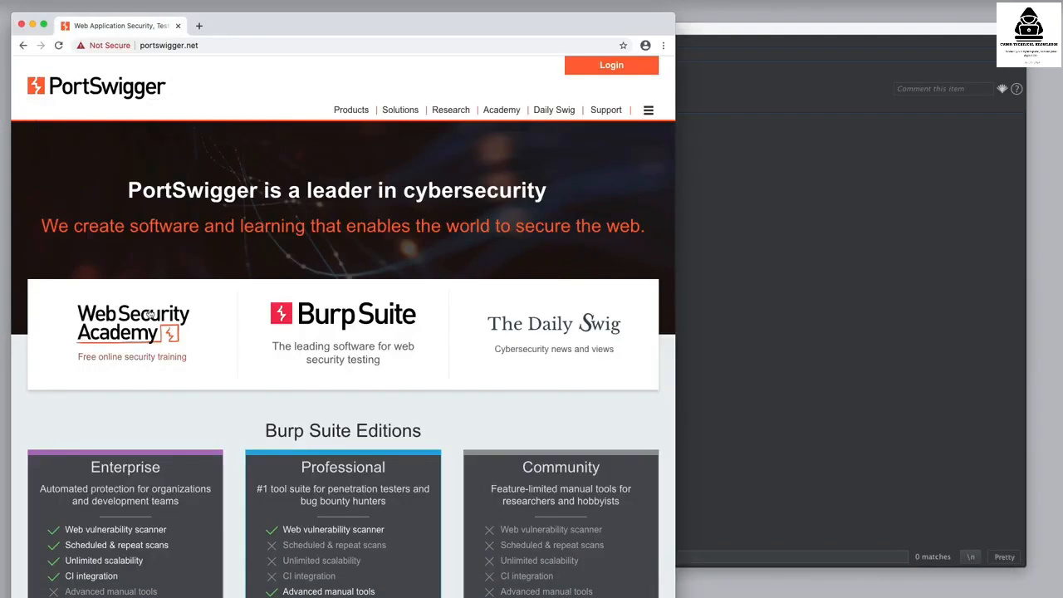
pyautogui.click(59, 45)
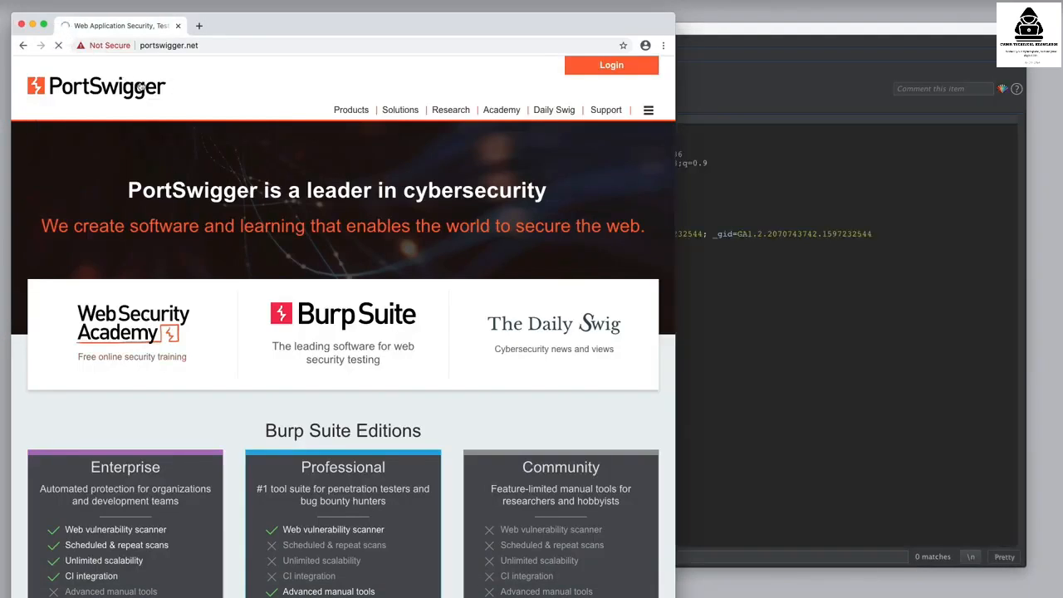
# - Switch to Burp Suite and forward the intercepted /web-security request and the /bundles/public/staticcms request
pyautogui.click(697, 285)
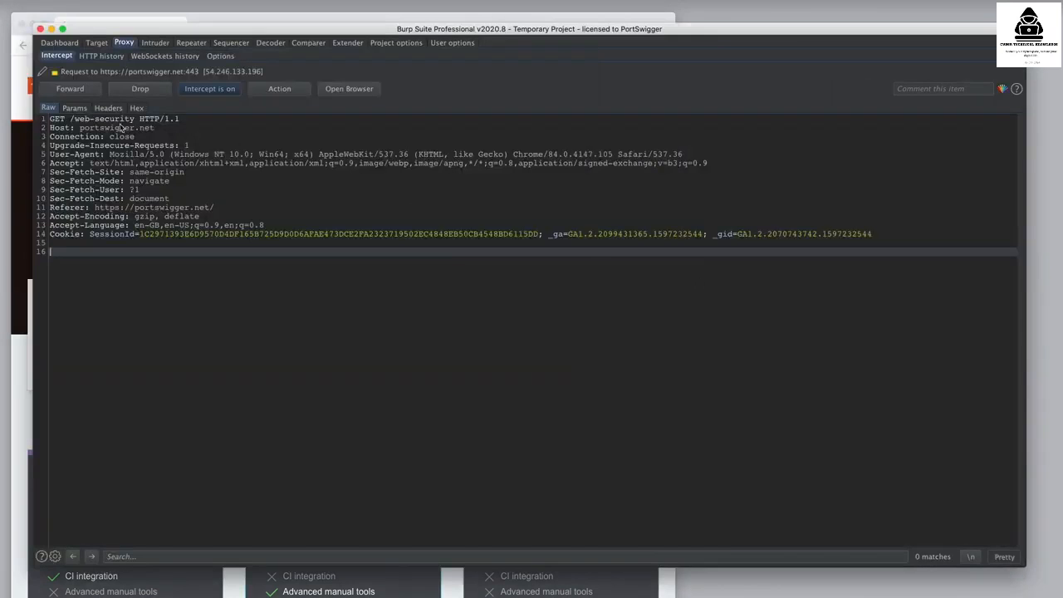
pyautogui.click(69, 89)
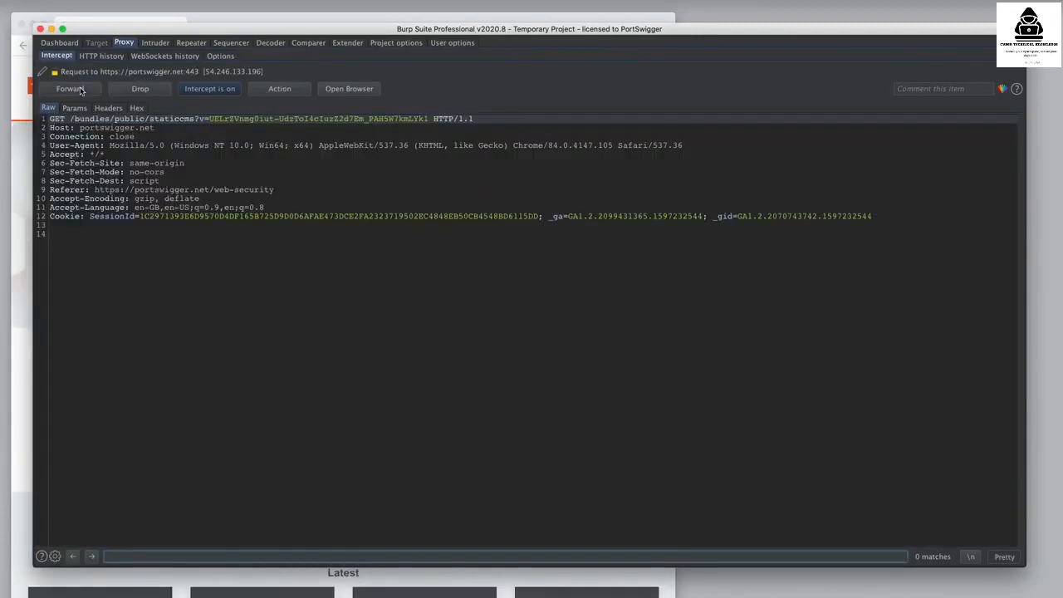
pyautogui.click(69, 89)
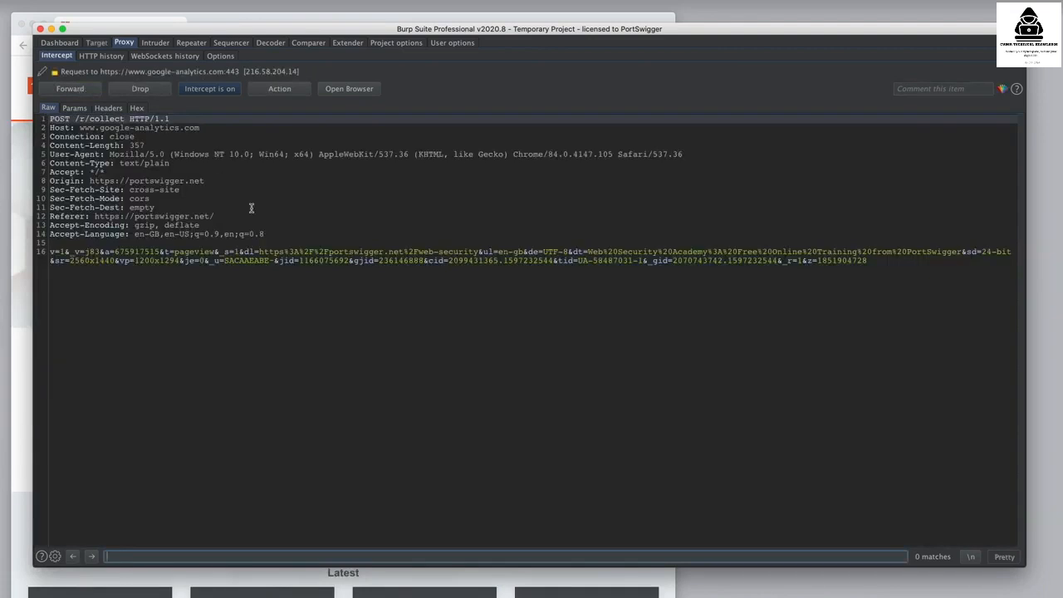
# - Add a client request interception rule with operator And, match type Domain name, relationship Matches and condition portswigger.net
pyautogui.click(221, 56)
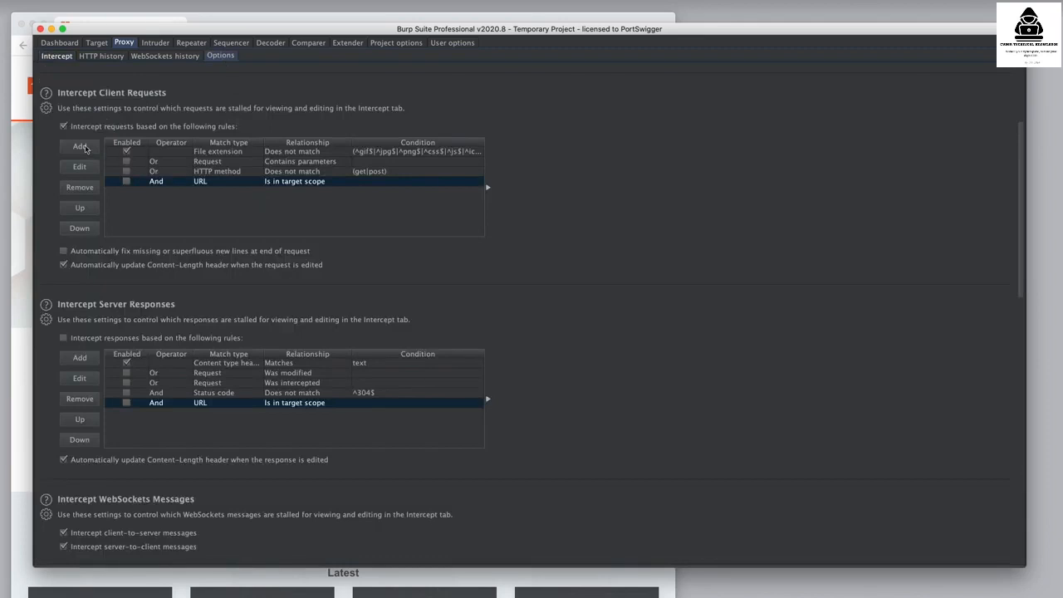
pyautogui.click(81, 147)
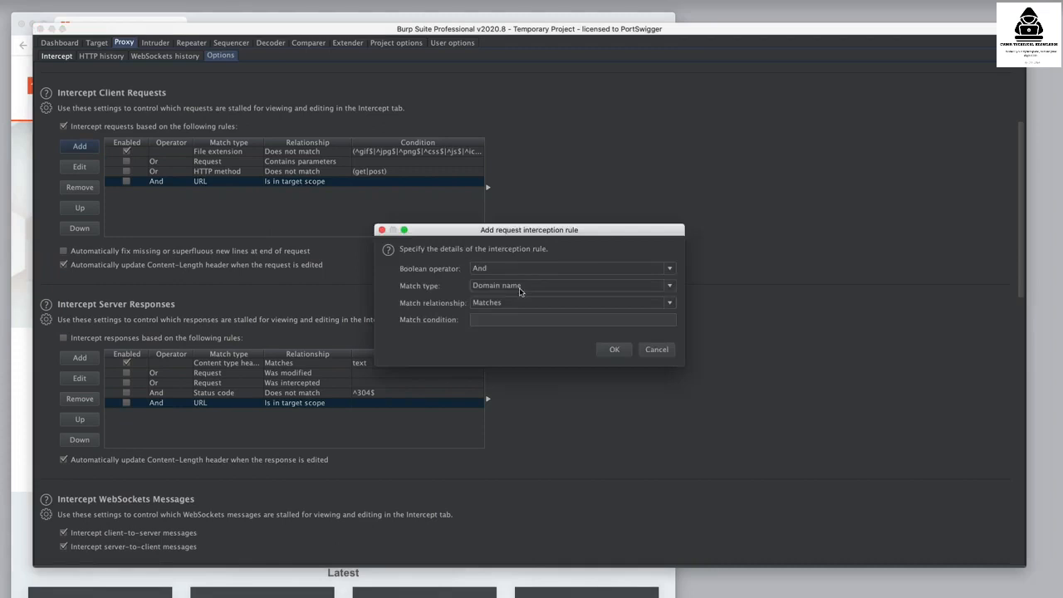
pyautogui.click(520, 319)
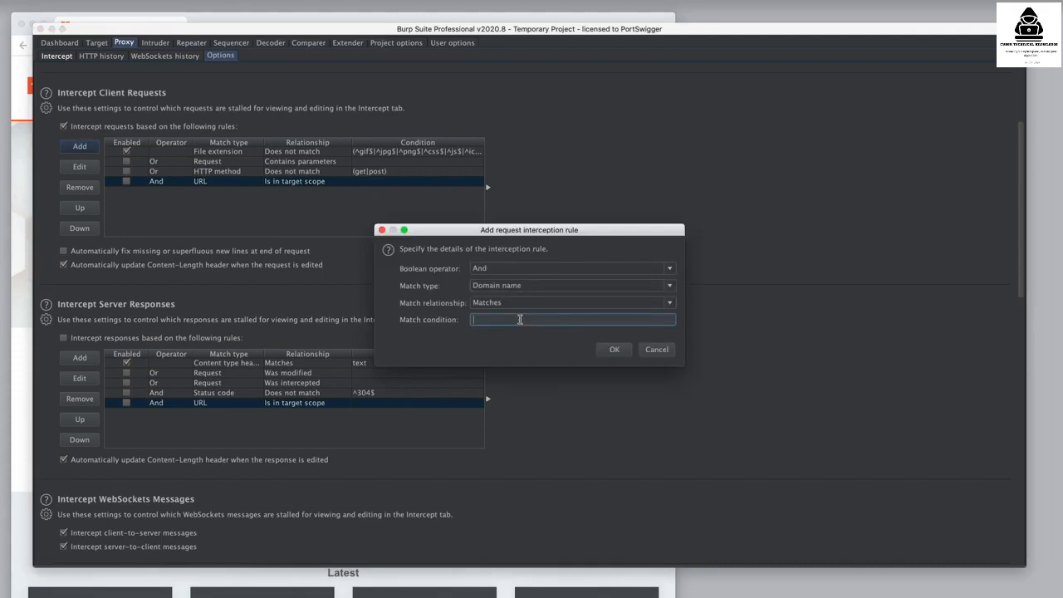
pyautogui.write('portswigger.net')
pyautogui.click(611, 353)
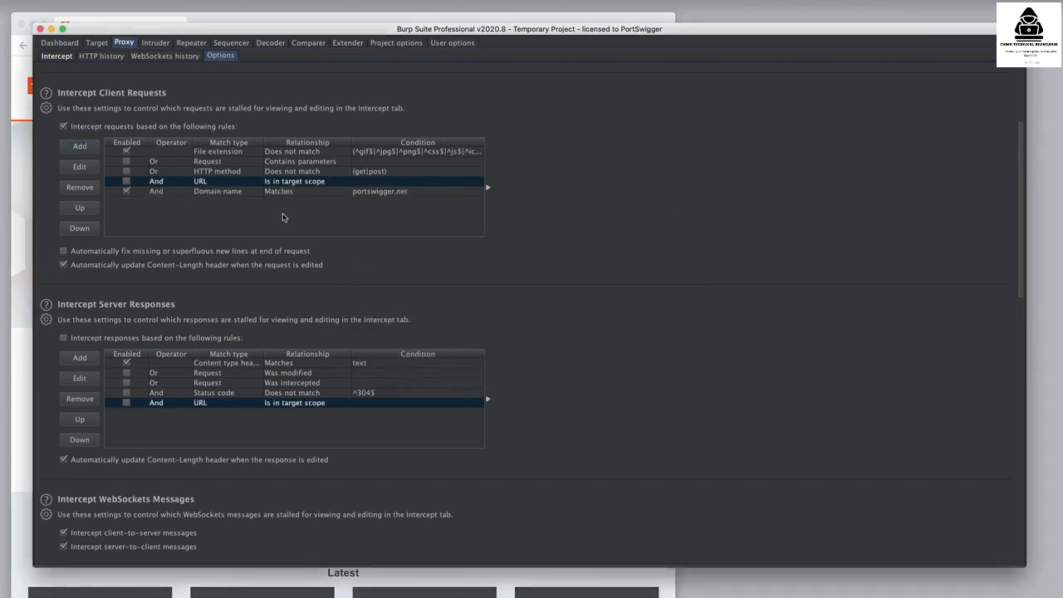
# - Forward the held Google Analytics request, and reload the Web Security Academy page in Chromium and forward its request in Burp Suite
pyautogui.click(64, 56)
pyautogui.click(79, 90)
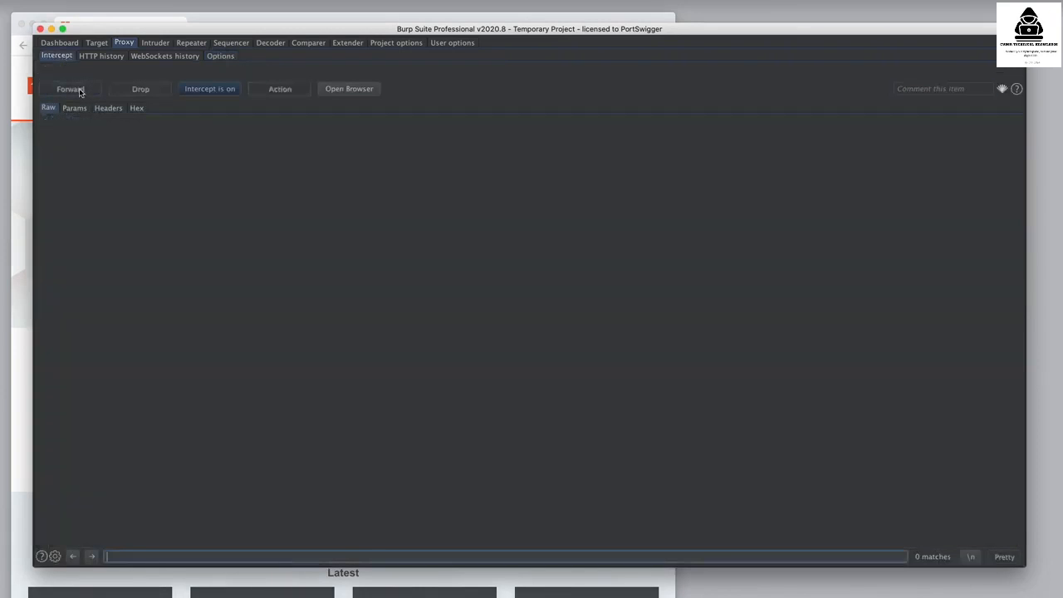
pyautogui.click(101, 20)
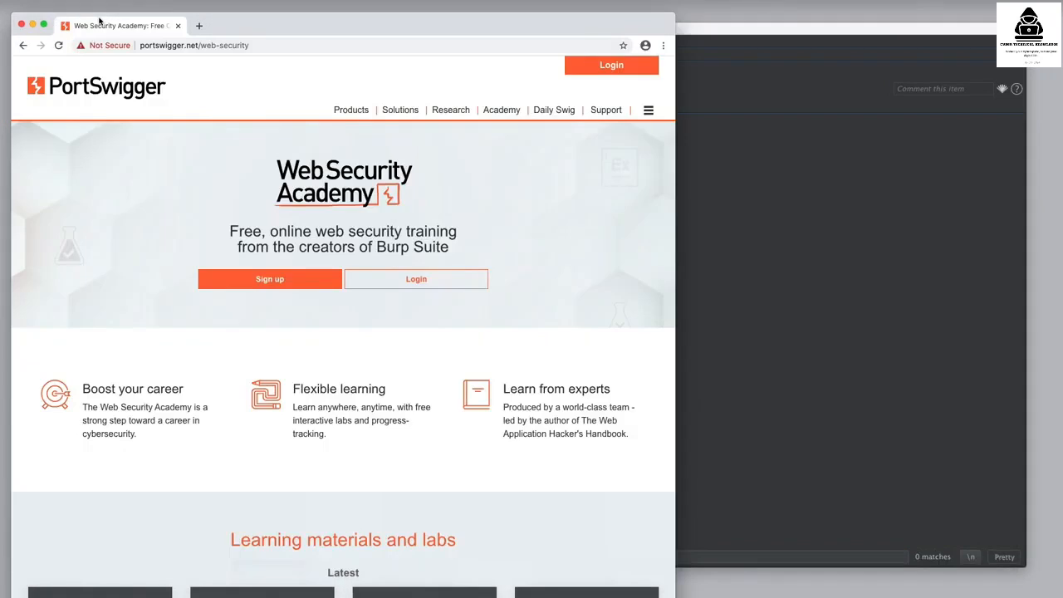
pyautogui.click(58, 45)
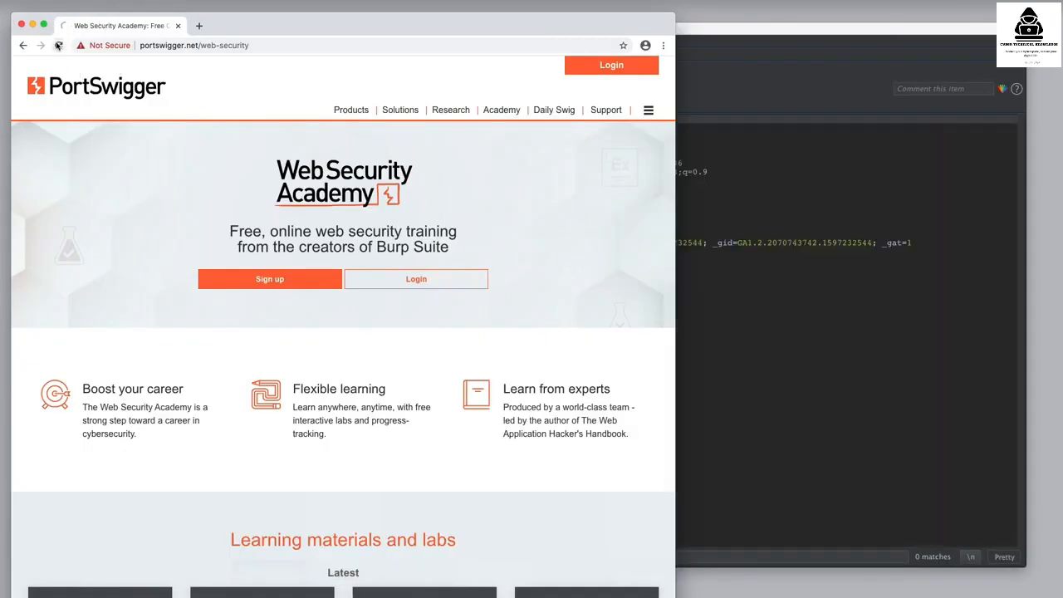
pyautogui.click(772, 274)
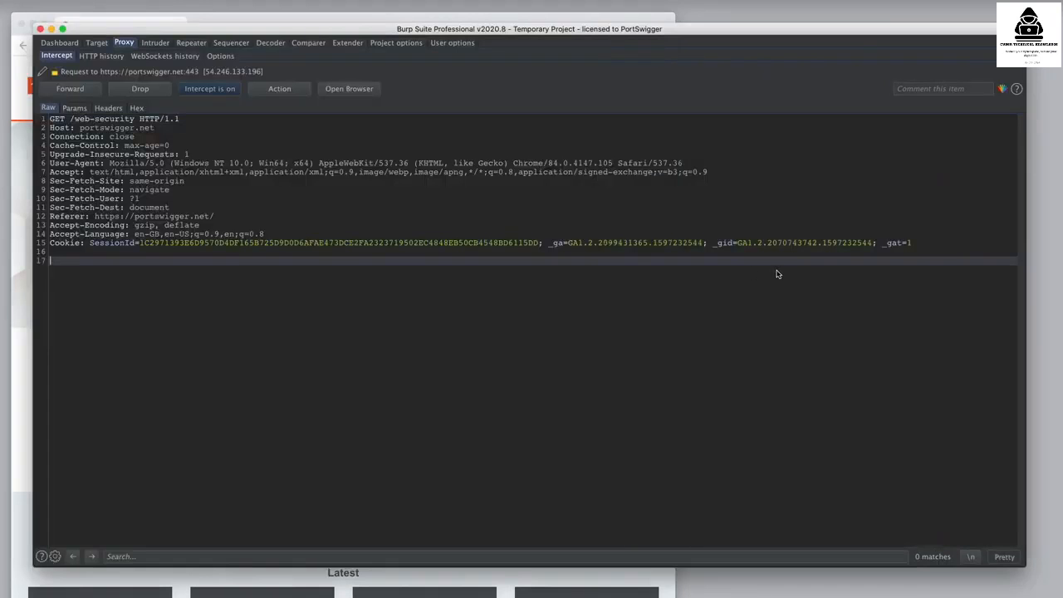
pyautogui.click(85, 89)
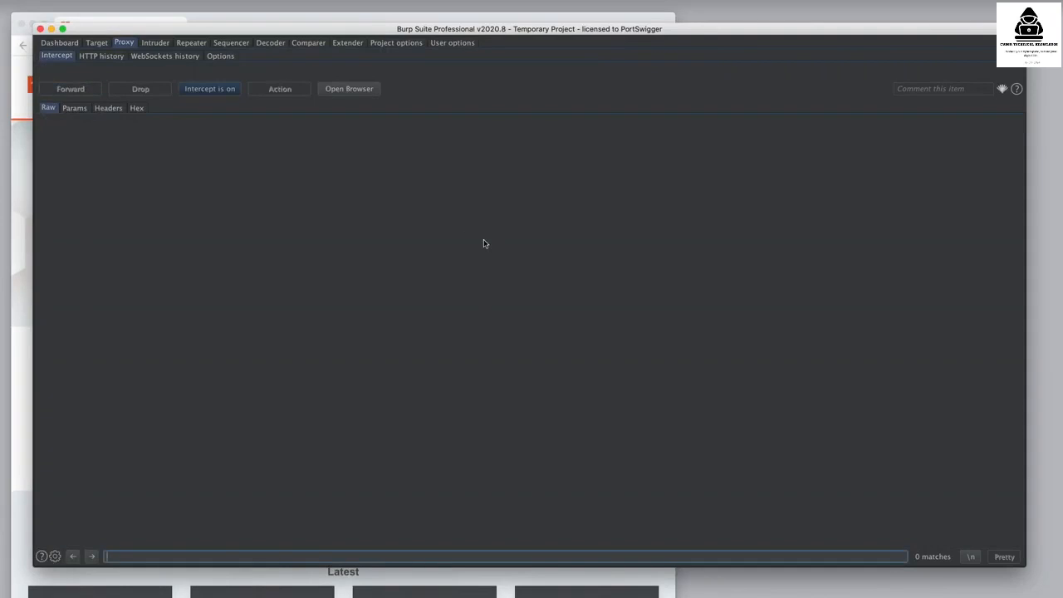
# - Open the Web cache poisoning topic in Chromium and forward its intercepted request in Burp Suite
pyautogui.click(243, 20)
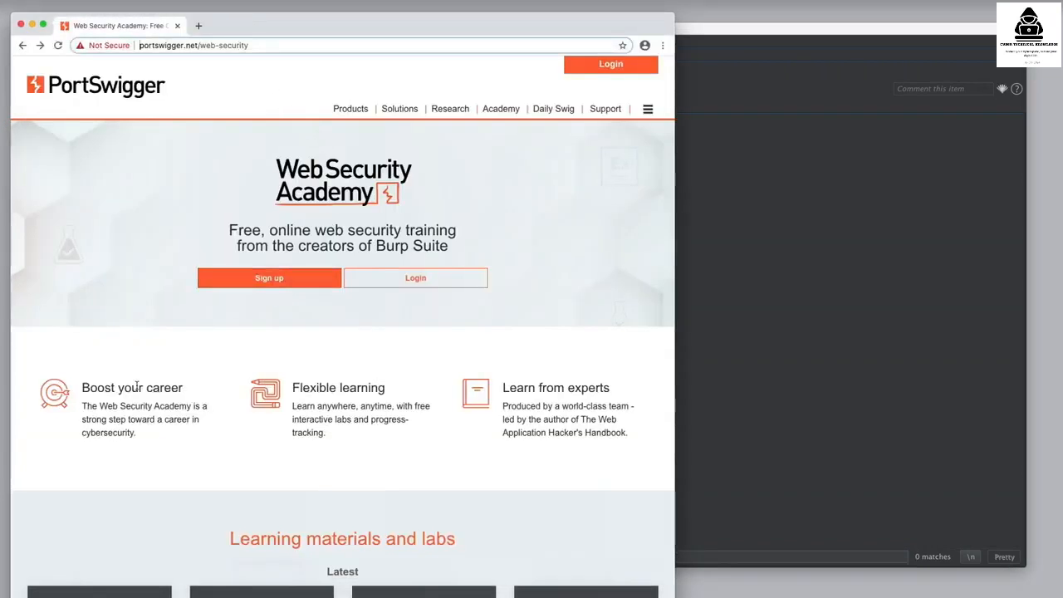
pyautogui.scroll(-2, 192, 499)
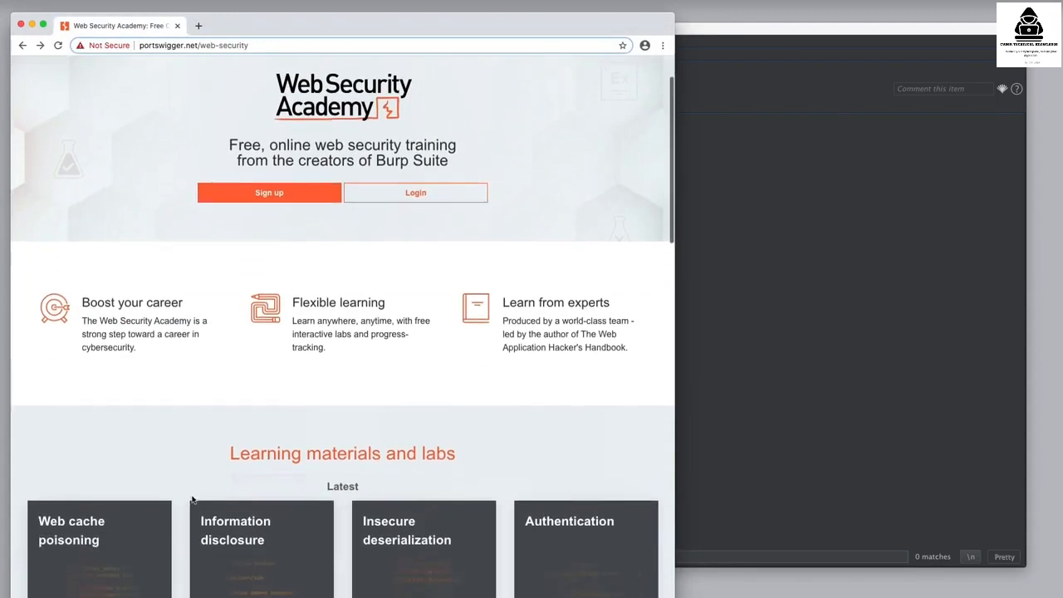
pyautogui.click(121, 536)
pyautogui.click(700, 308)
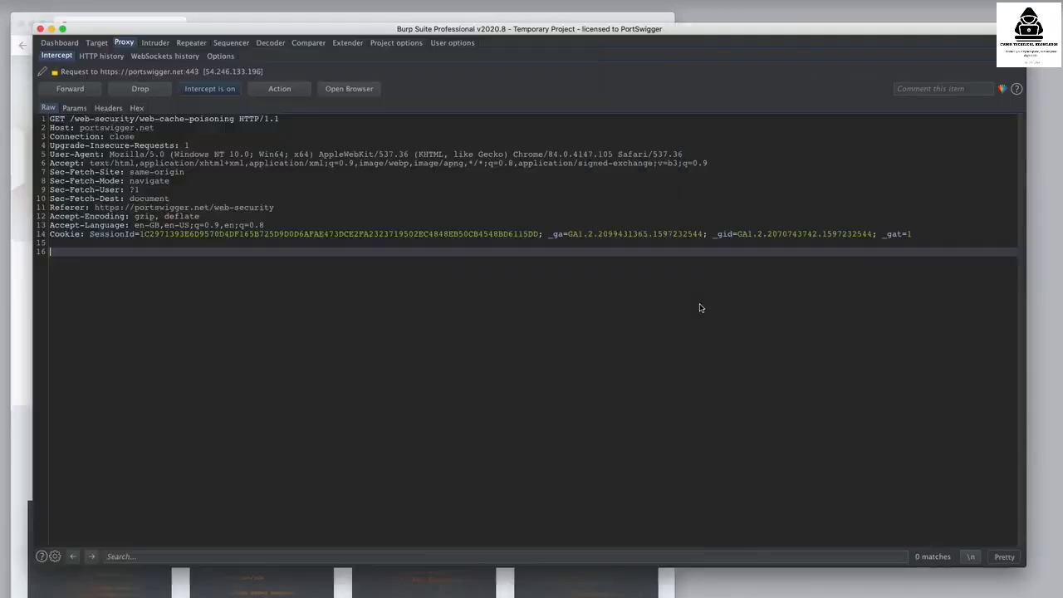
pyautogui.click(94, 90)
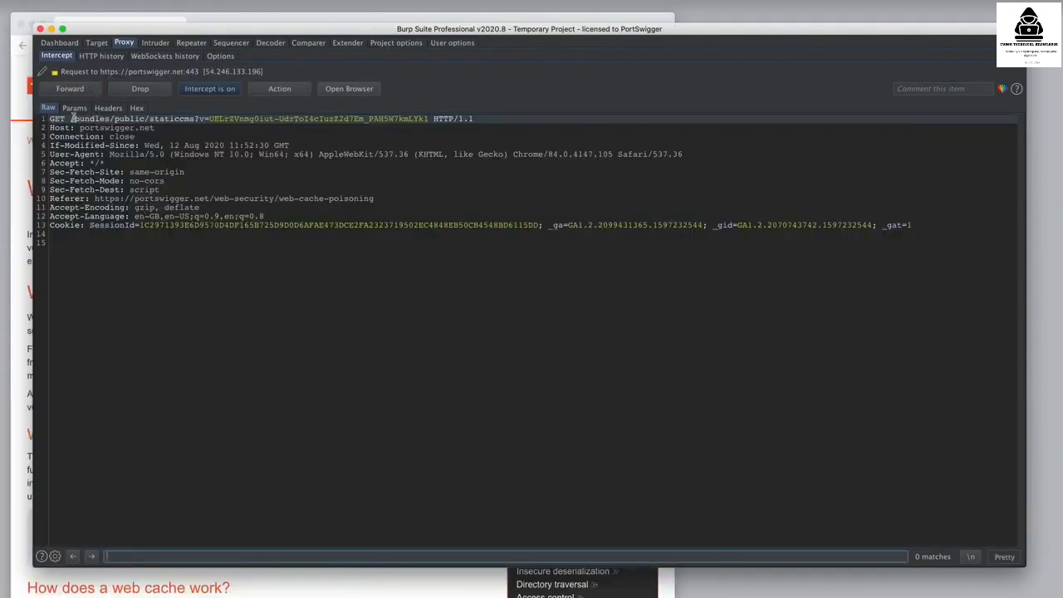
# - Highlight /bundles in the intercepted request's path, forward the request and check the Web cache poisoning page in Chromium
pyautogui.moveTo(71, 118); pyautogui.dragTo(111, 118)
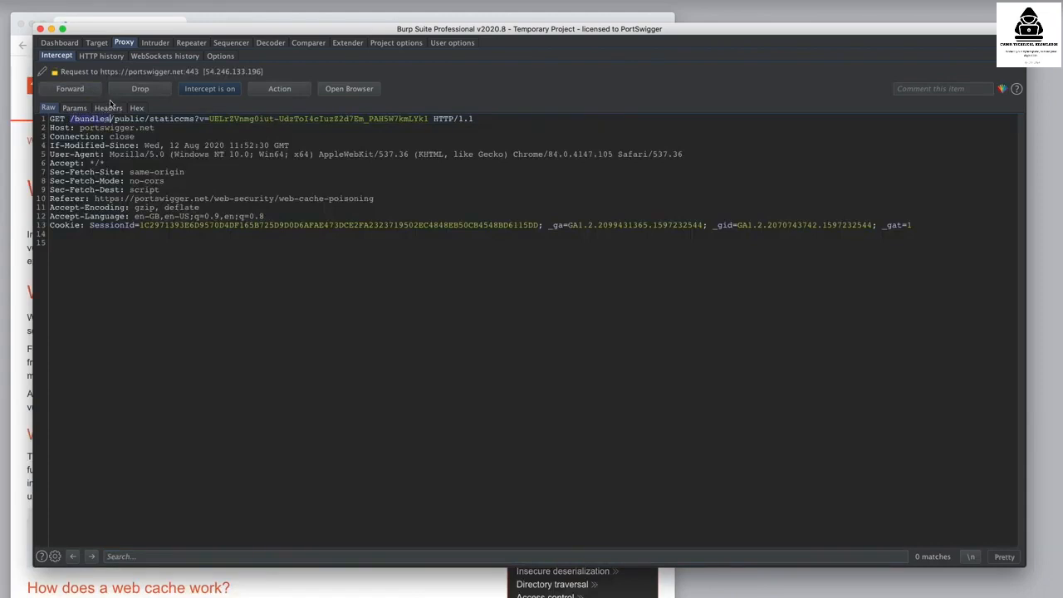
pyautogui.click(96, 87)
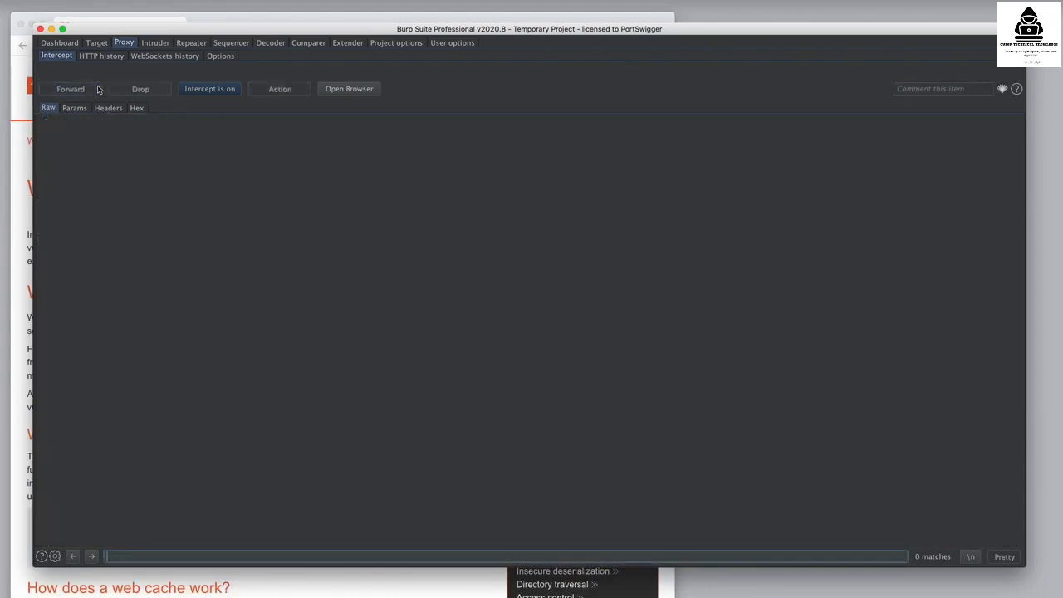
pyautogui.click(117, 21)
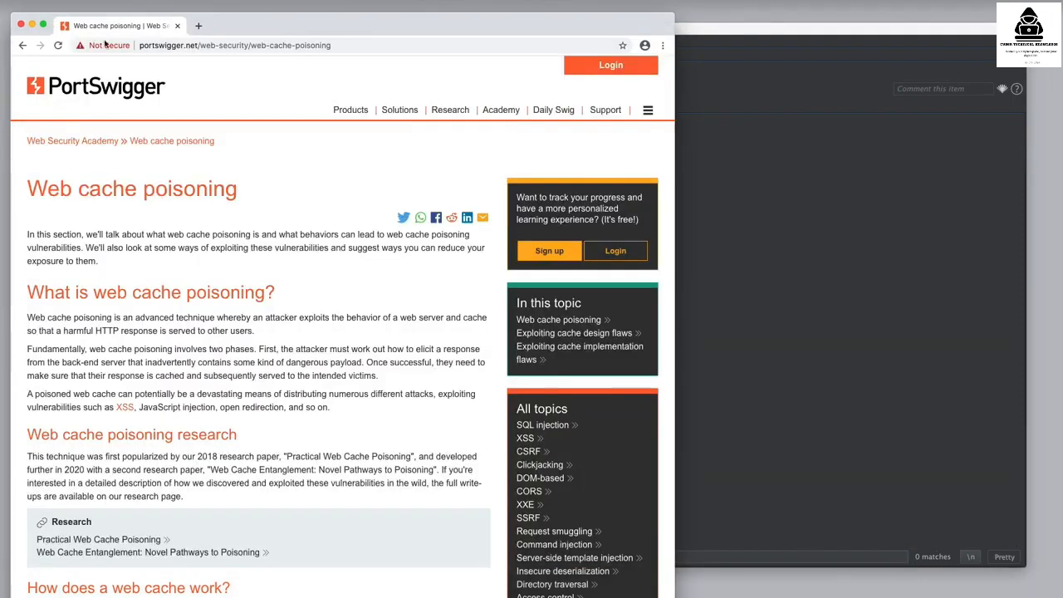
# - Back in Burp Suite, add a client request interception rule with operator And, match type URL, relationship Does not match and condition /bundles
pyautogui.click(735, 255)
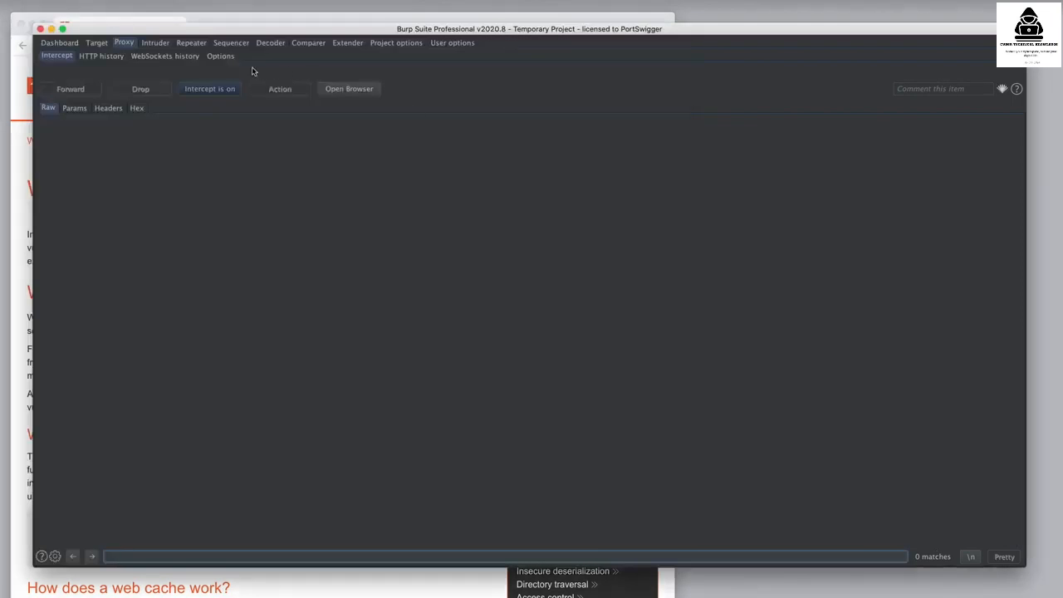
pyautogui.click(222, 58)
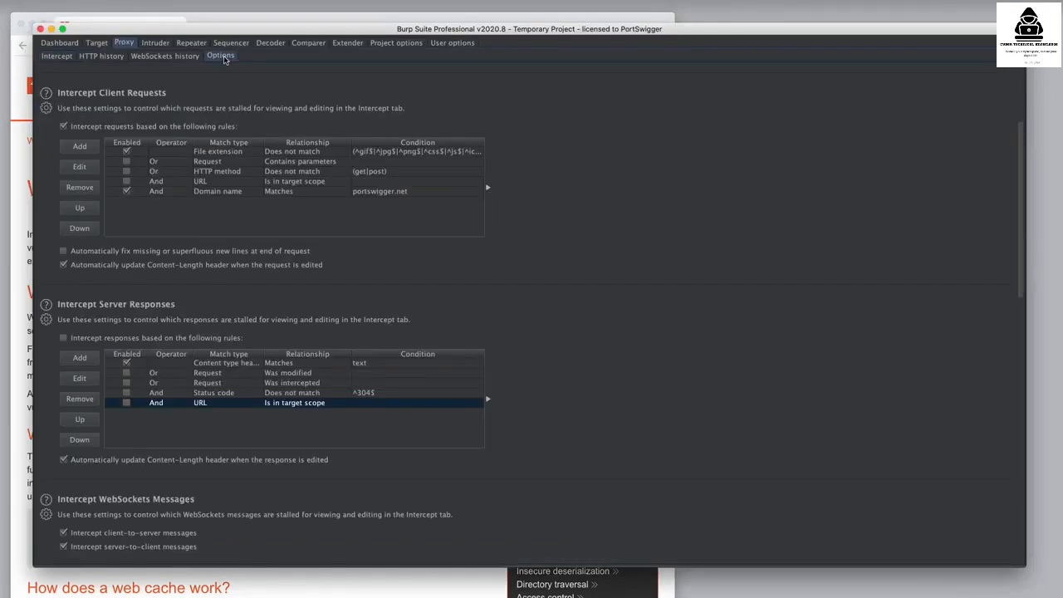
pyautogui.click(79, 146)
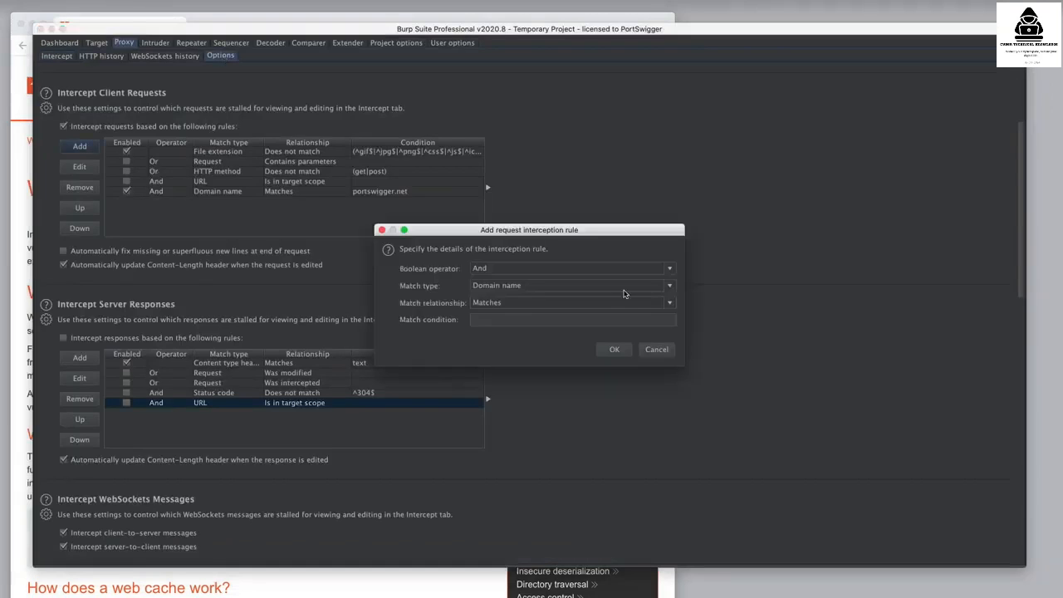
pyautogui.click(556, 290)
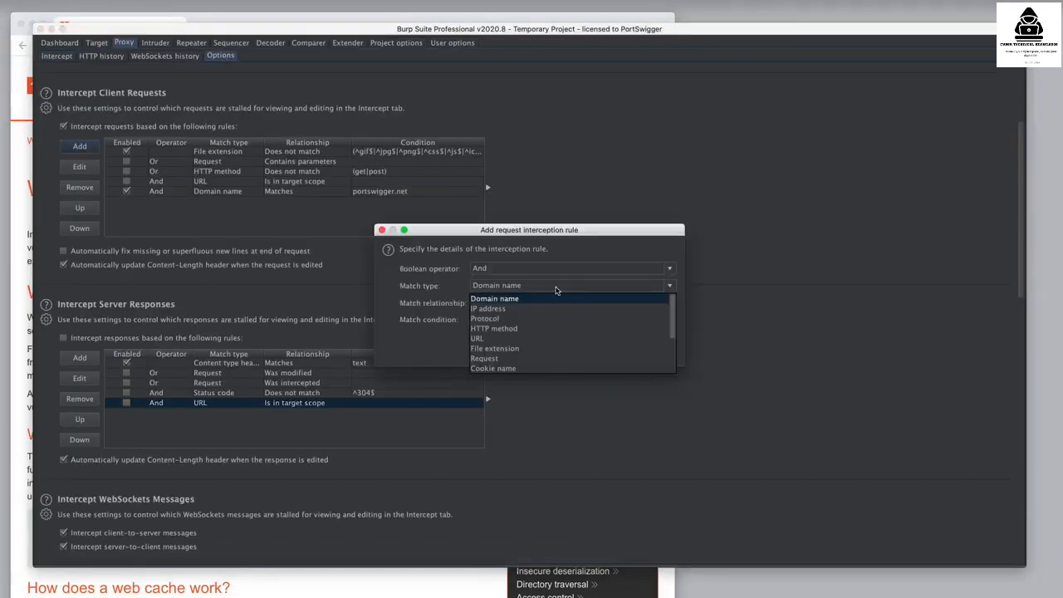
pyautogui.click(553, 337)
pyautogui.click(502, 304)
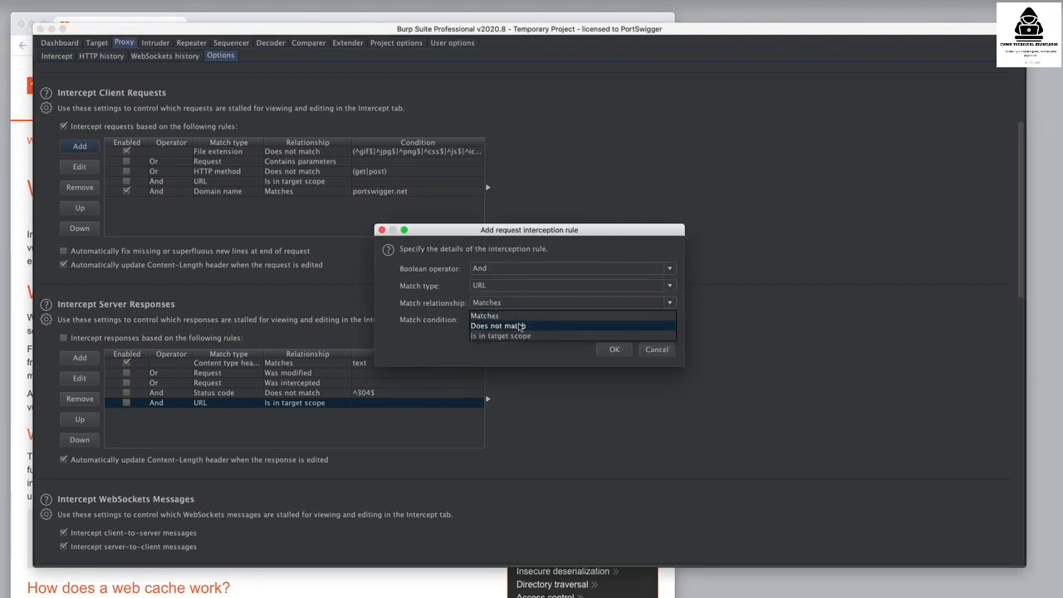
pyautogui.click(523, 328)
pyautogui.click(521, 323)
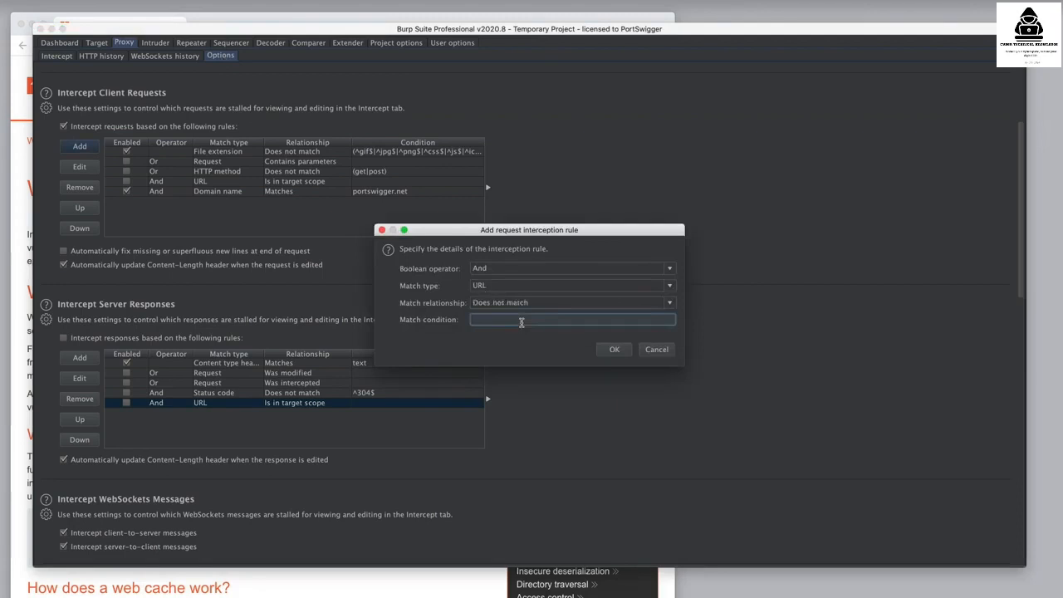
pyautogui.write('/bur')
pyautogui.write('dles')
pyautogui.click(615, 349)
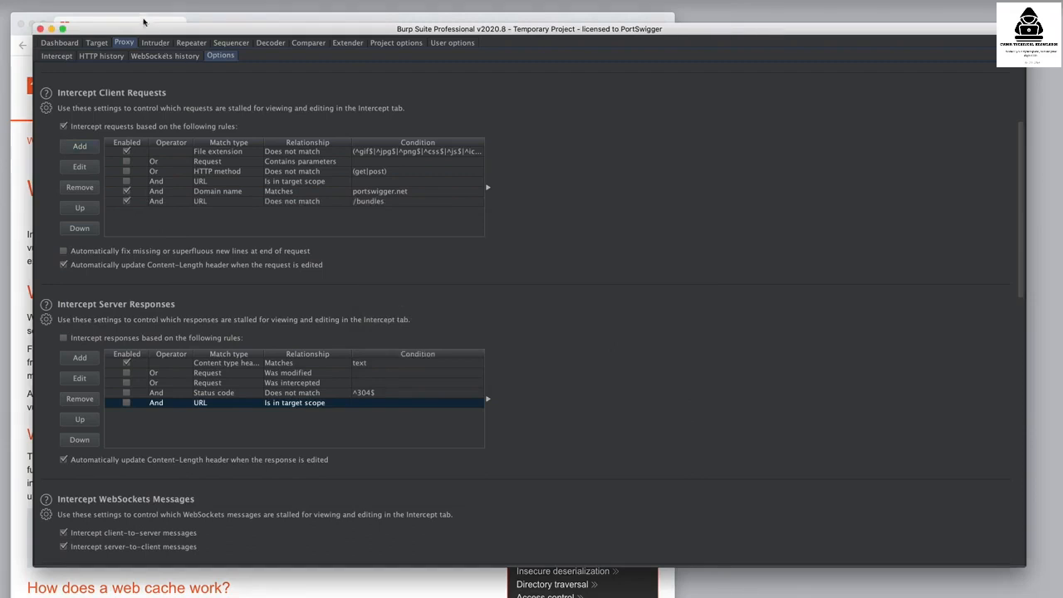
# - Open the SQL injection topic in Chromium, forward its intercepted request in Burp Suite and check the loaded page
pyautogui.click(144, 20)
pyautogui.scroll(-1, 544, 421)
pyautogui.click(544, 421)
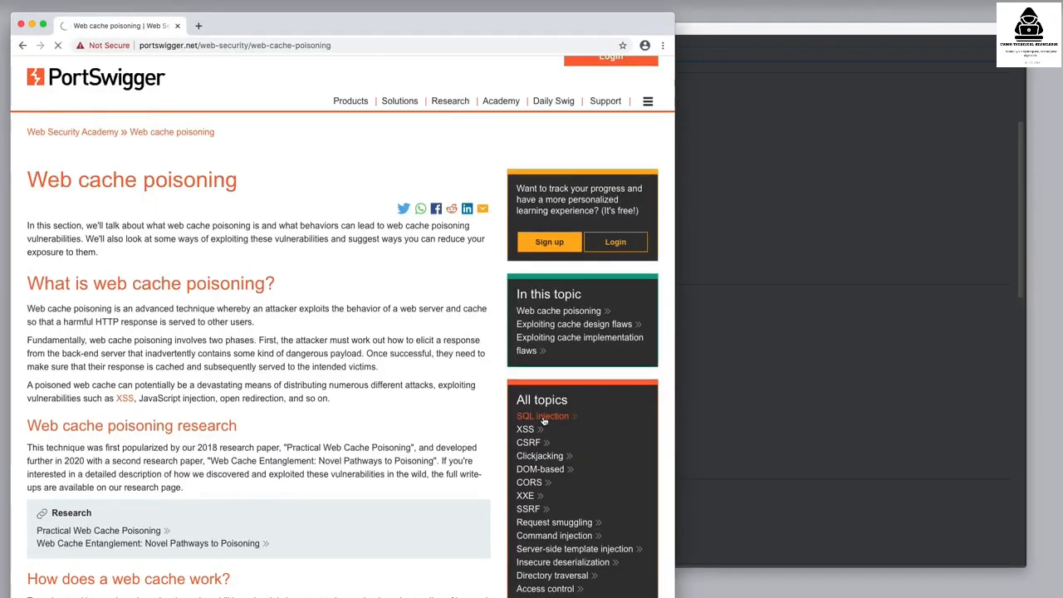
pyautogui.click(720, 306)
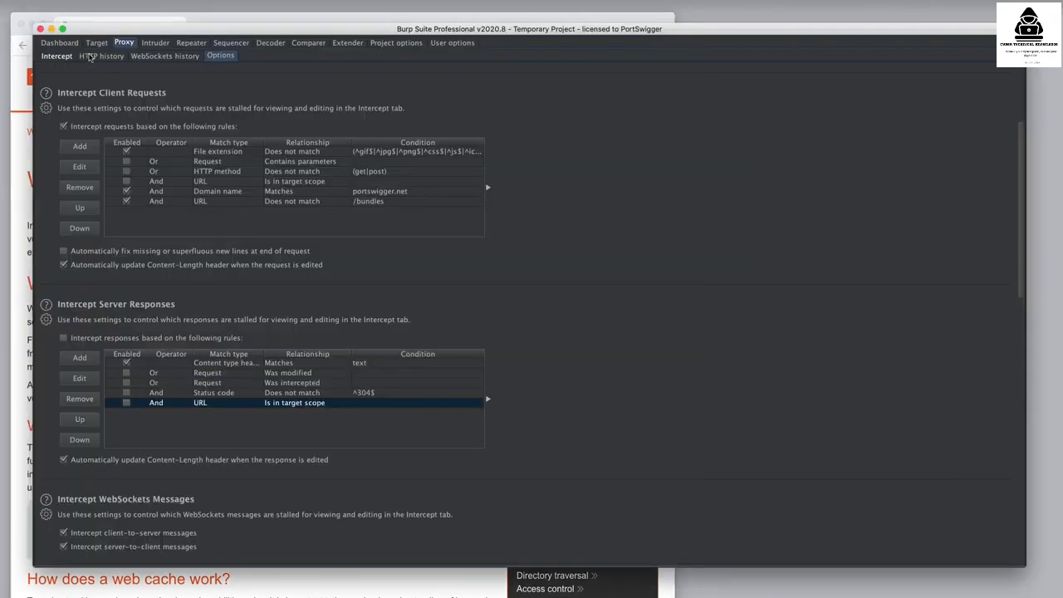
pyautogui.click(68, 55)
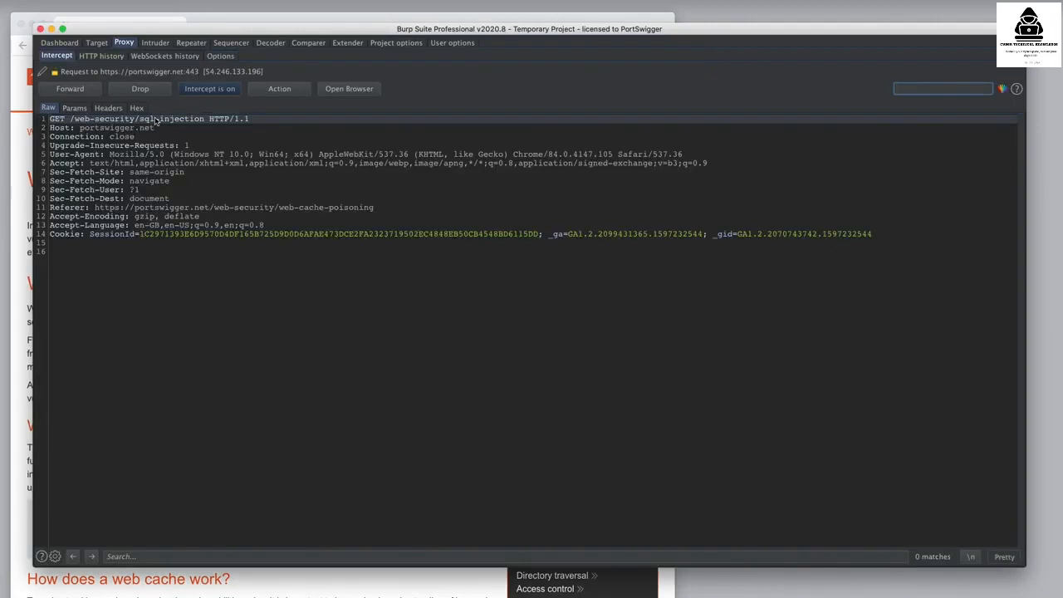
pyautogui.click(79, 91)
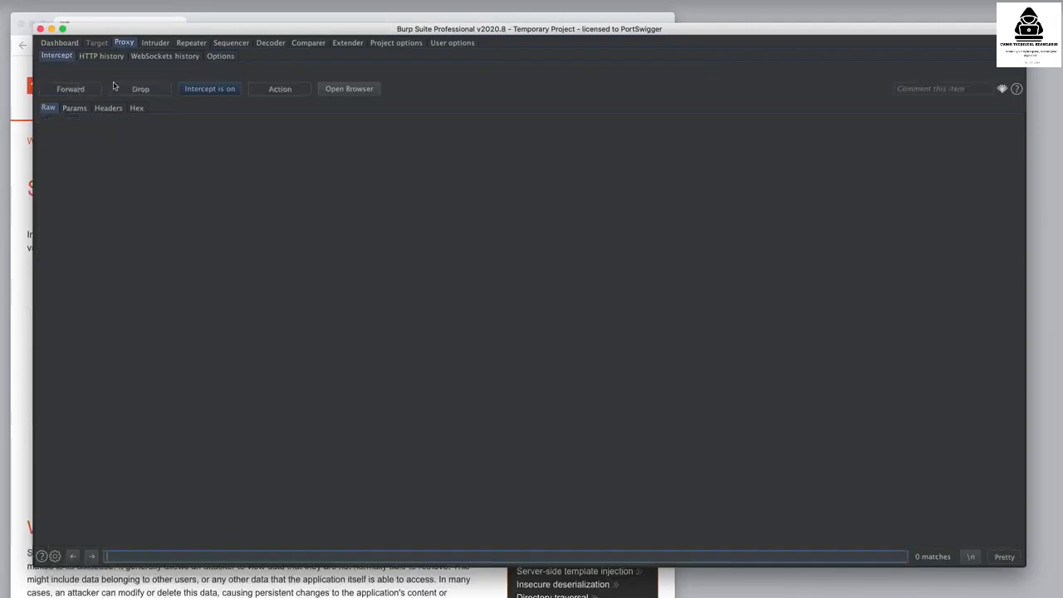
pyautogui.click(152, 21)
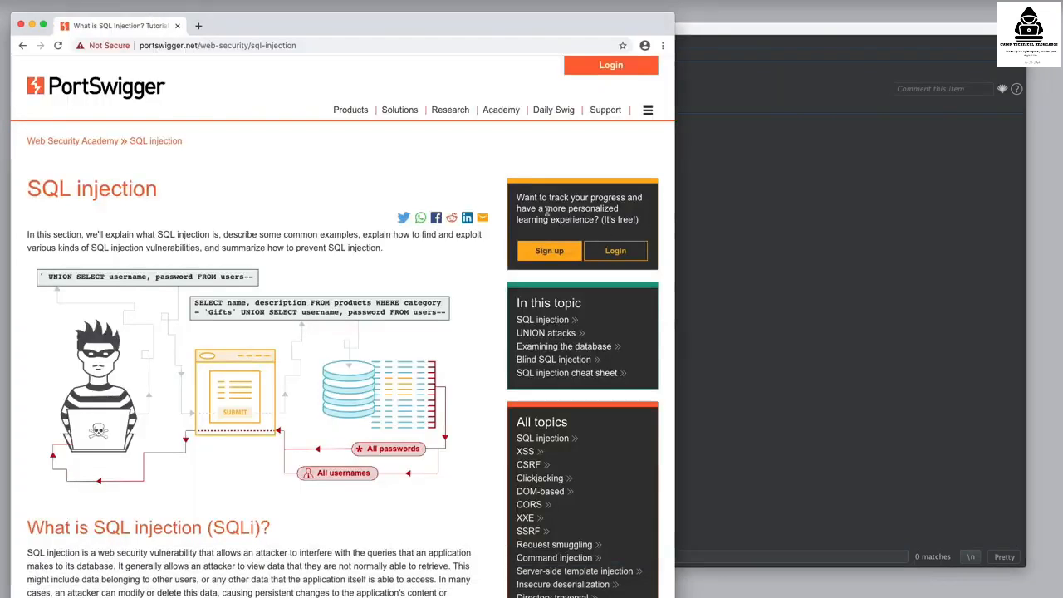
pyautogui.click(696, 256)
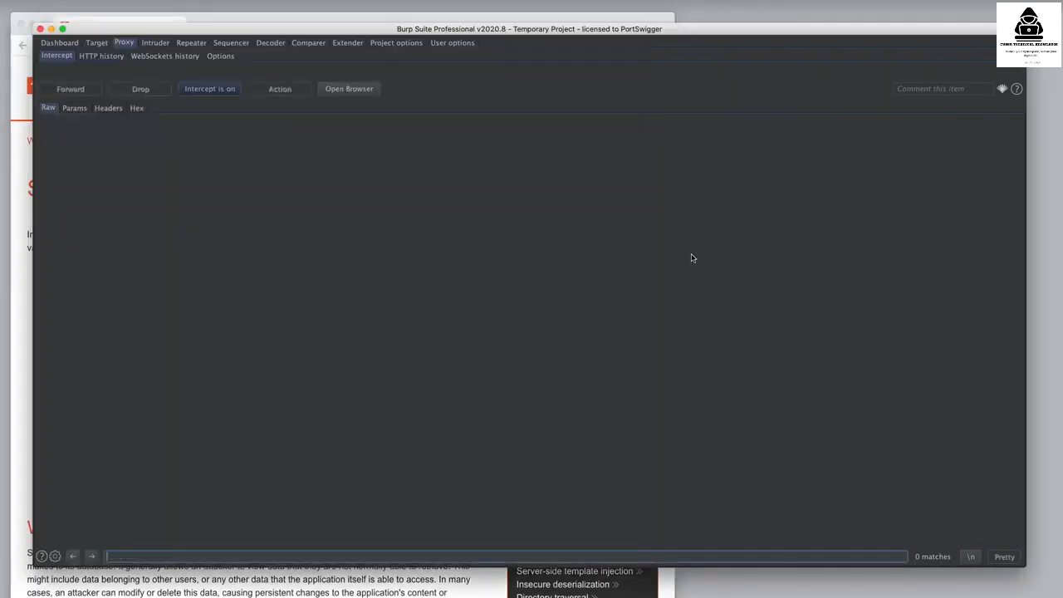
# - Disable the portswigger.net domain name rule and the /bundles URL rule for intercepting client requests
pyautogui.click(222, 57)
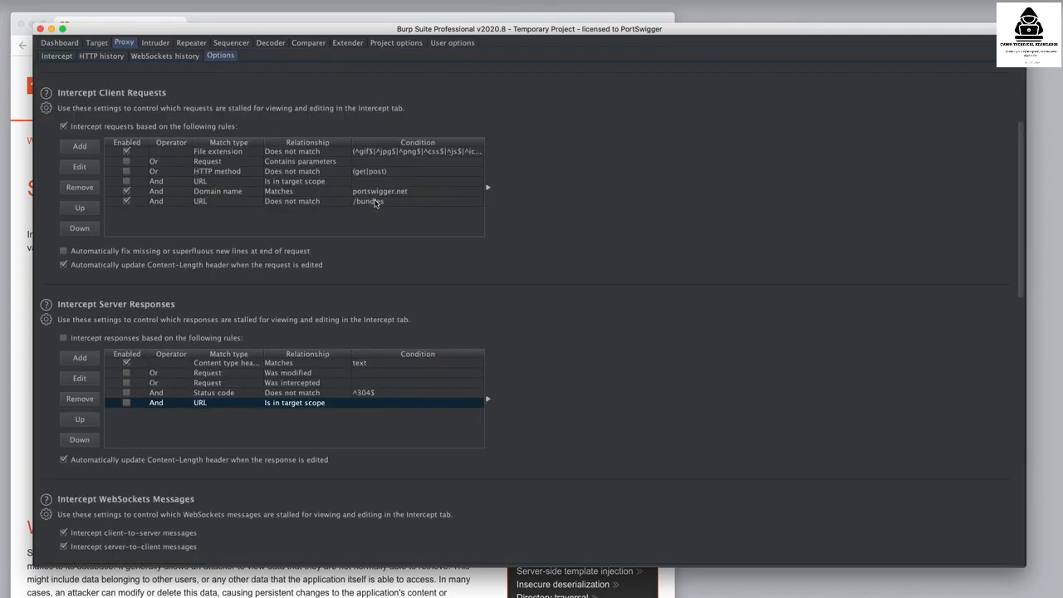
pyautogui.click(127, 192)
pyautogui.click(127, 201)
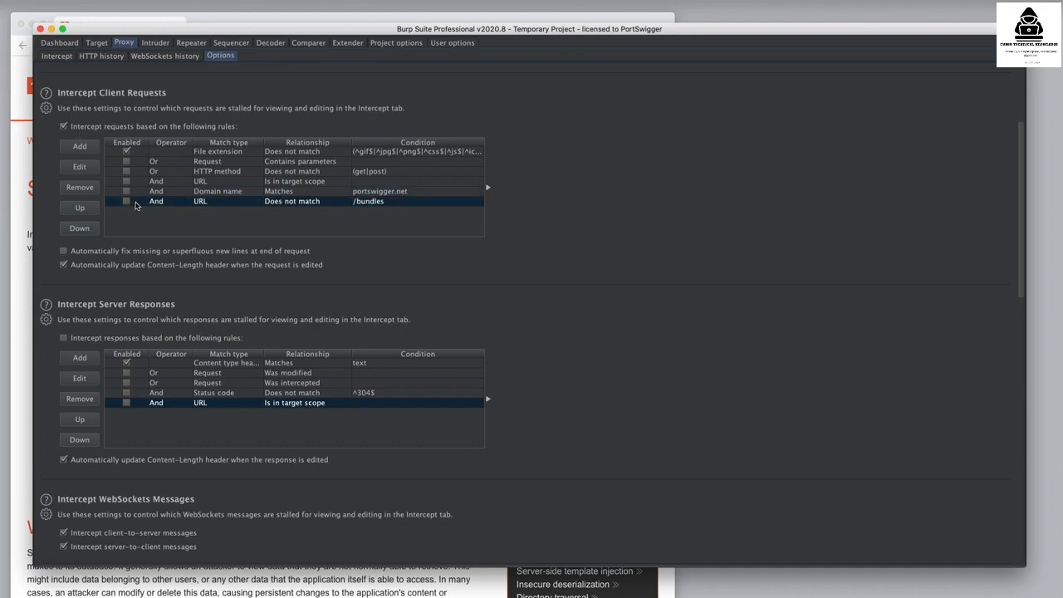
pyautogui.click(97, 42)
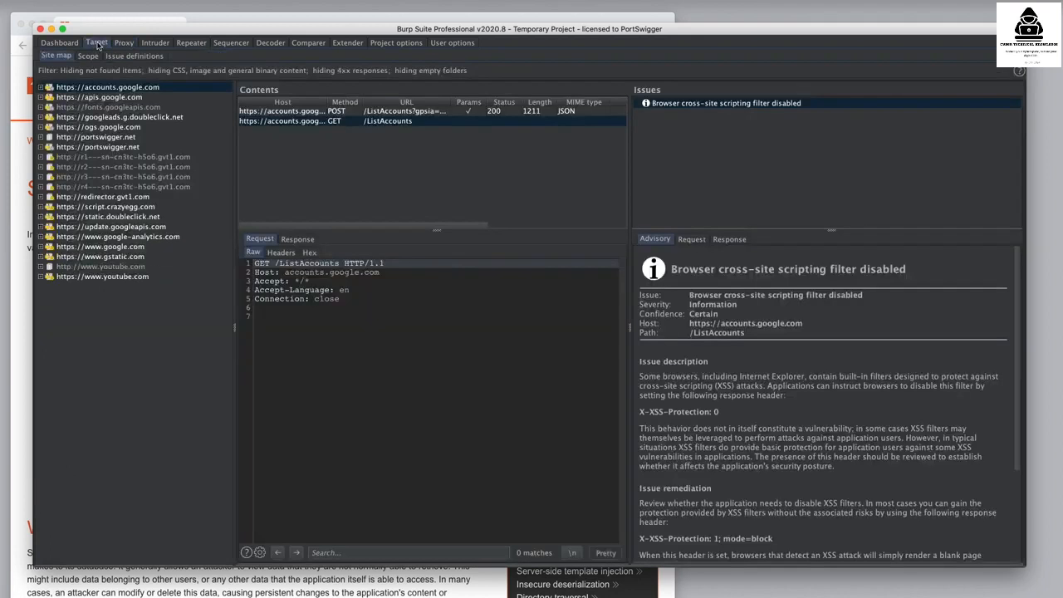
pyautogui.click(40, 147)
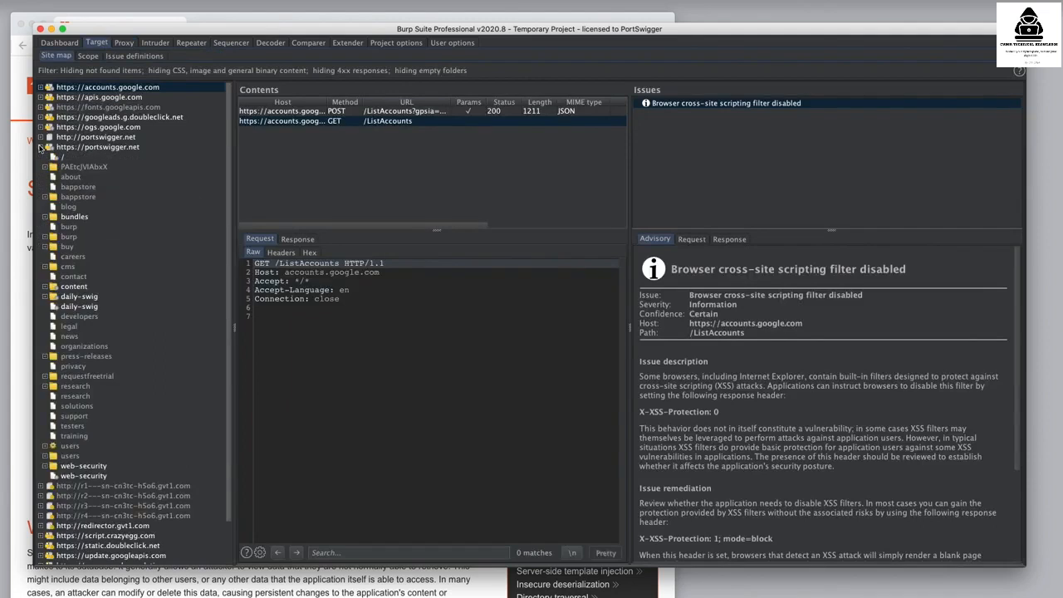
pyautogui.rightClick(107, 148)
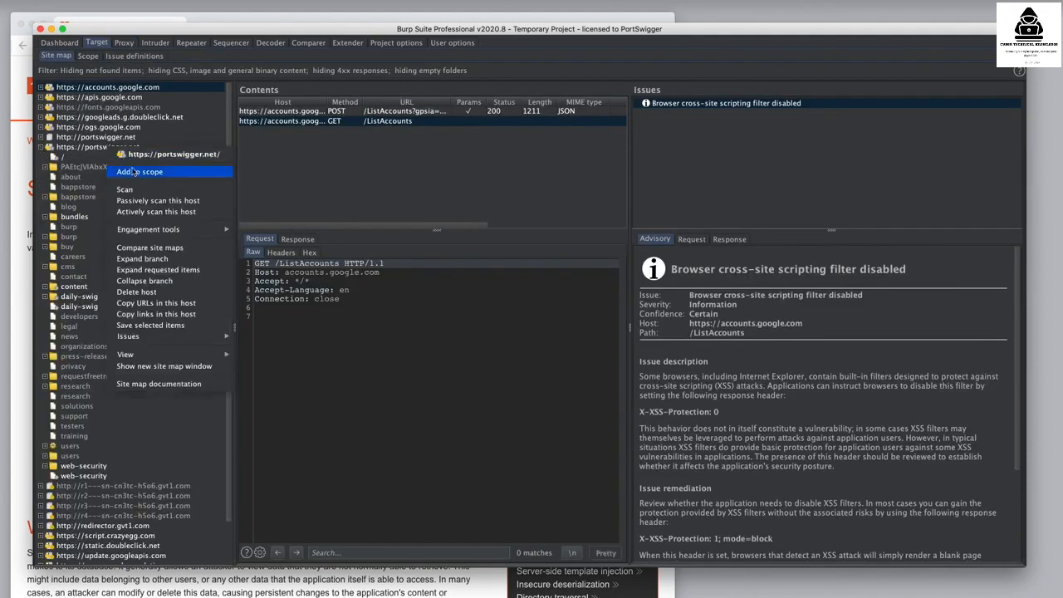
pyautogui.click(134, 173)
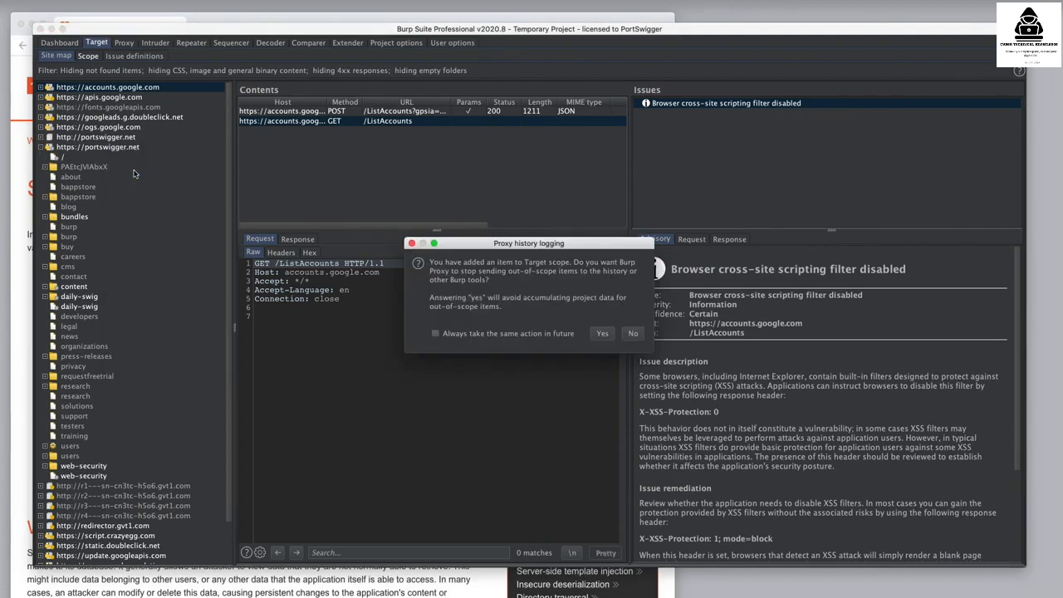
pyautogui.click(629, 333)
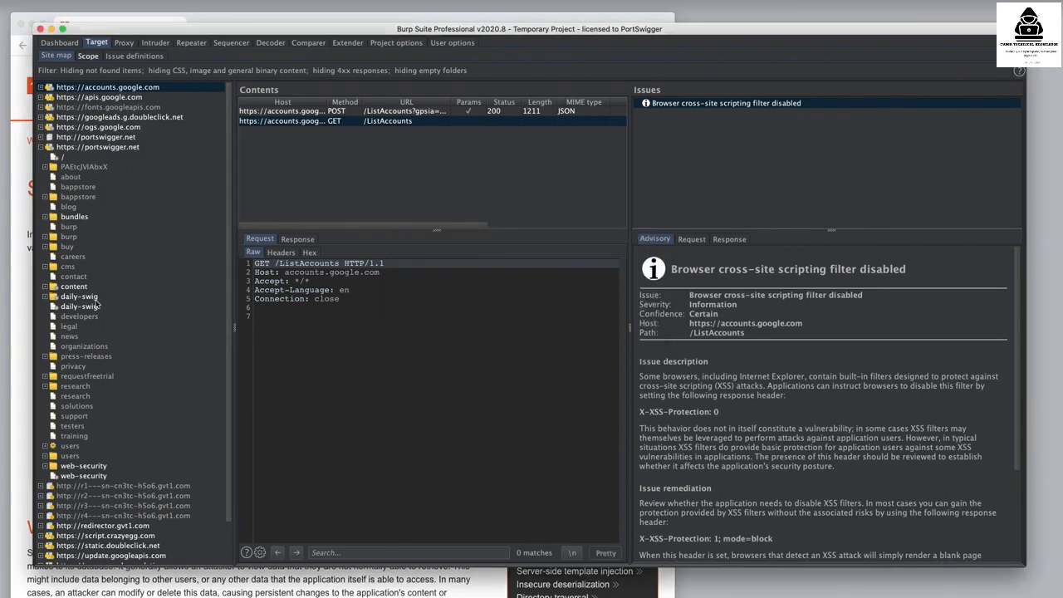
# - Exclude the portswigger.net bundles folder from the target scope and check the scope's include and exclude lists
pyautogui.rightClick(69, 217)
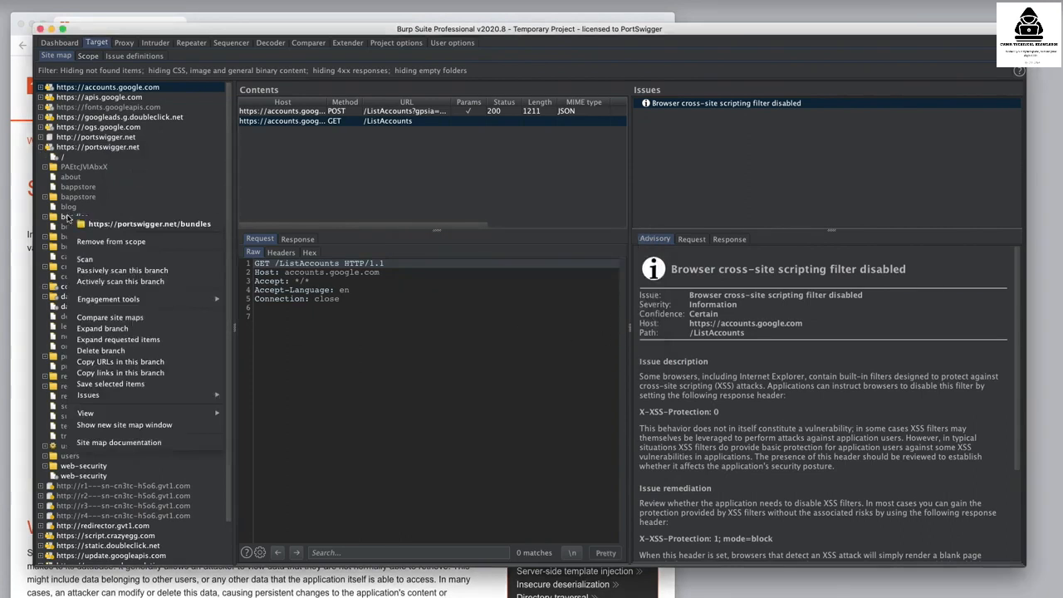
pyautogui.click(141, 242)
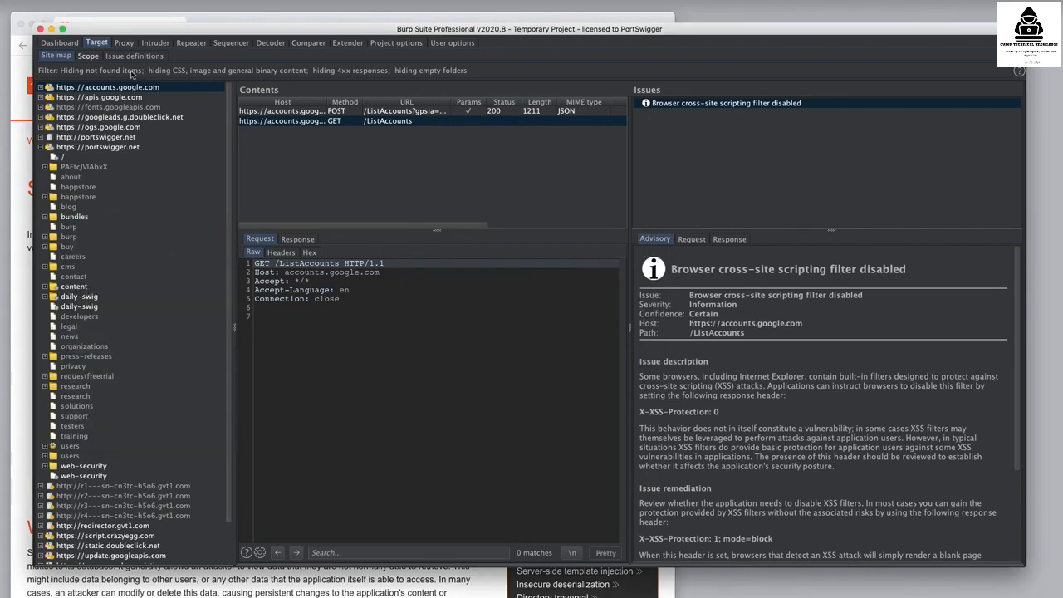
pyautogui.click(89, 57)
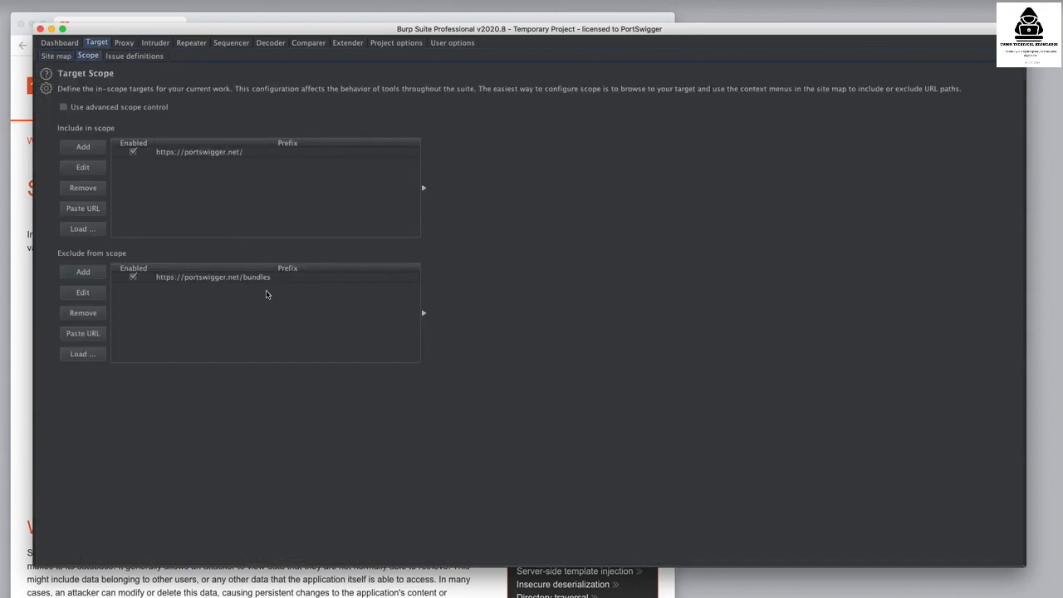
# - Enable the And URL Is in target scope rule for intercepting client requests in the Proxy options
pyautogui.click(124, 43)
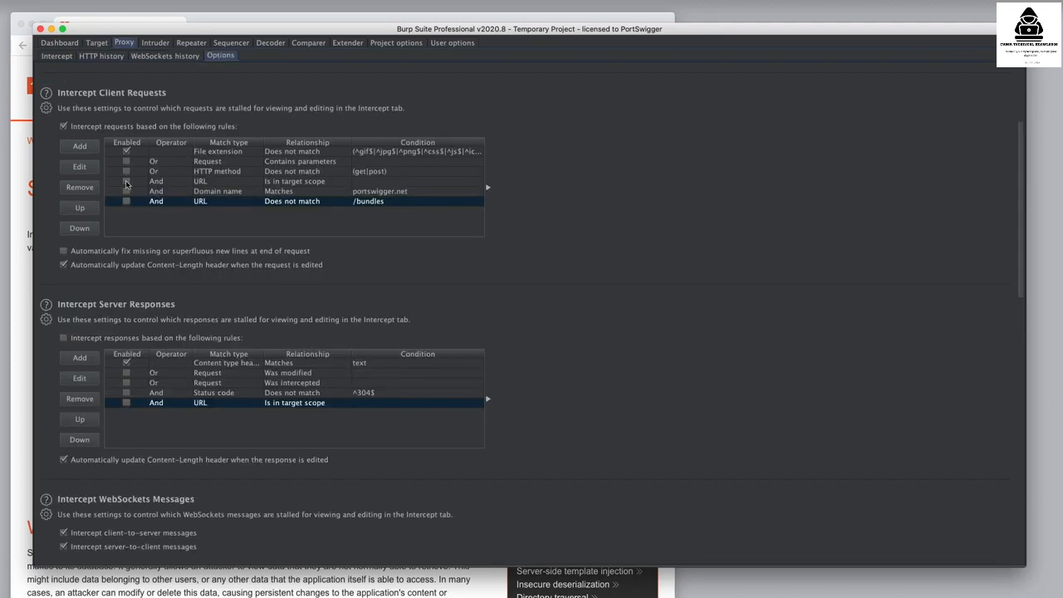
pyautogui.click(127, 182)
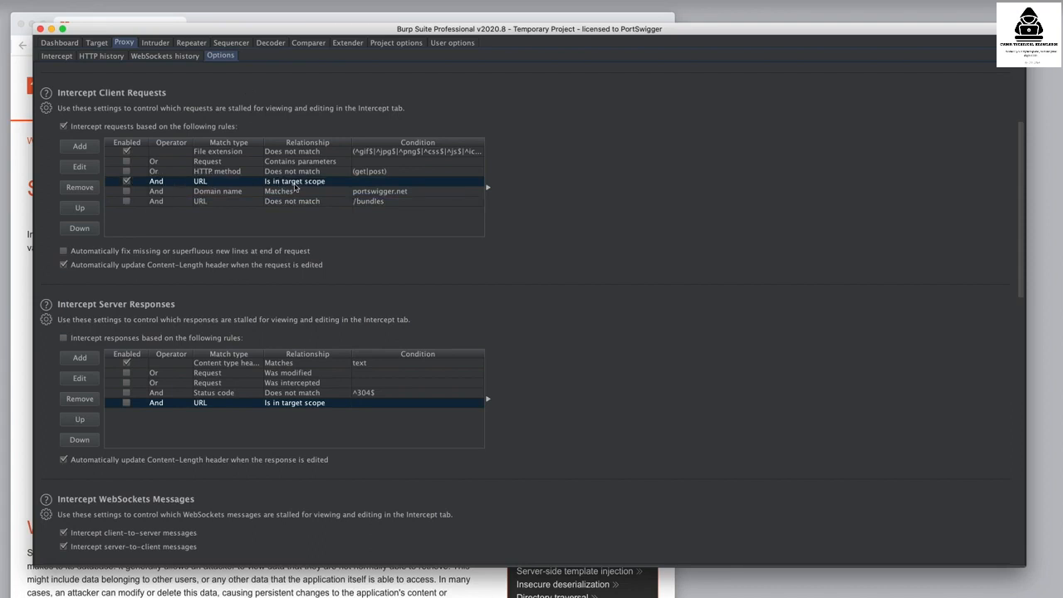
# - Open the XSS topic in Chromium and forward its intercepted request in Burp Suite
pyautogui.click(167, 21)
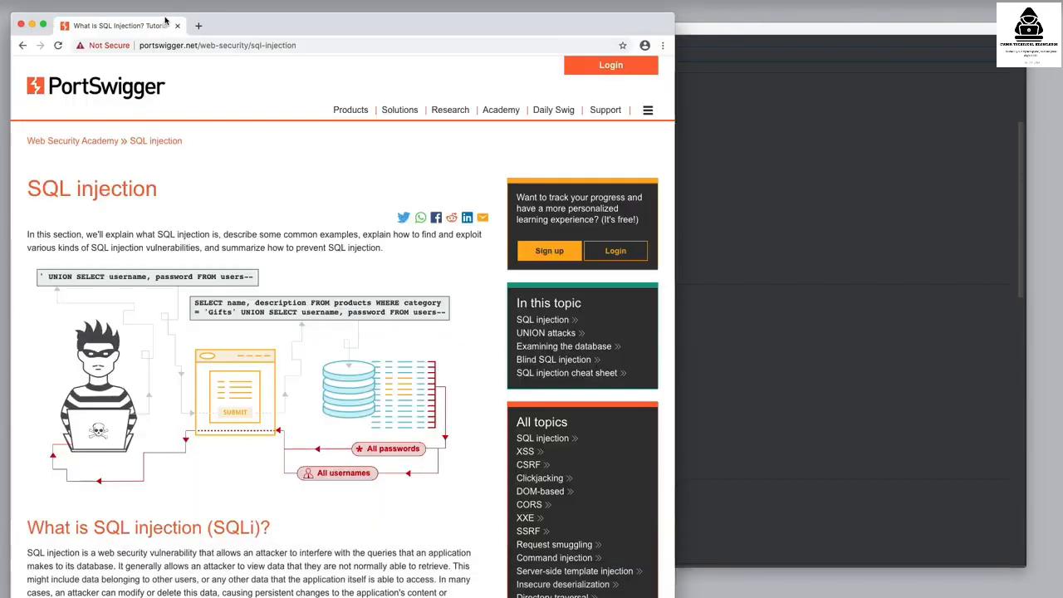
pyautogui.click(538, 453)
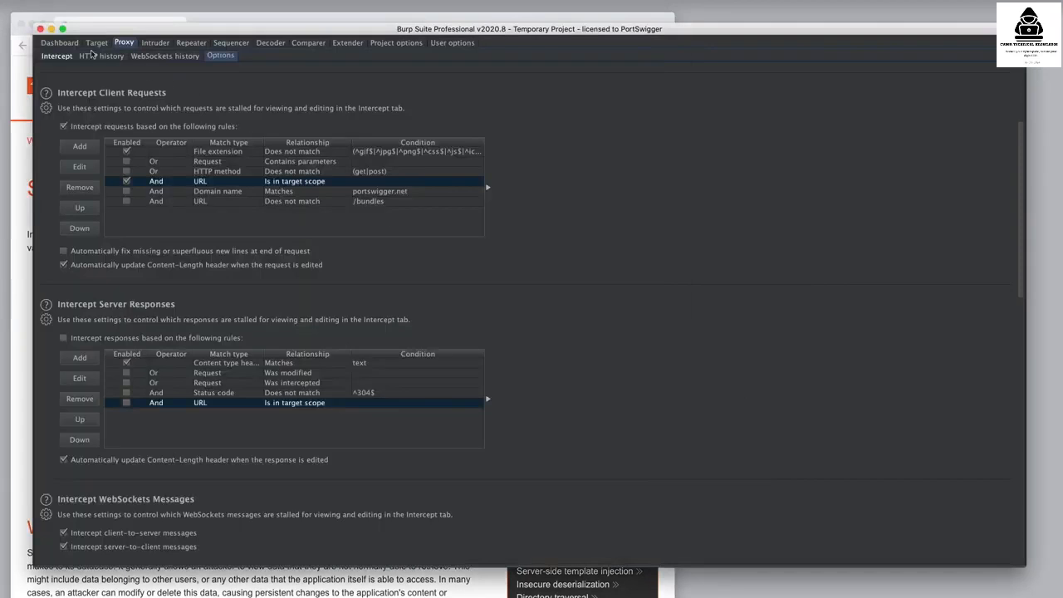
pyautogui.click(56, 56)
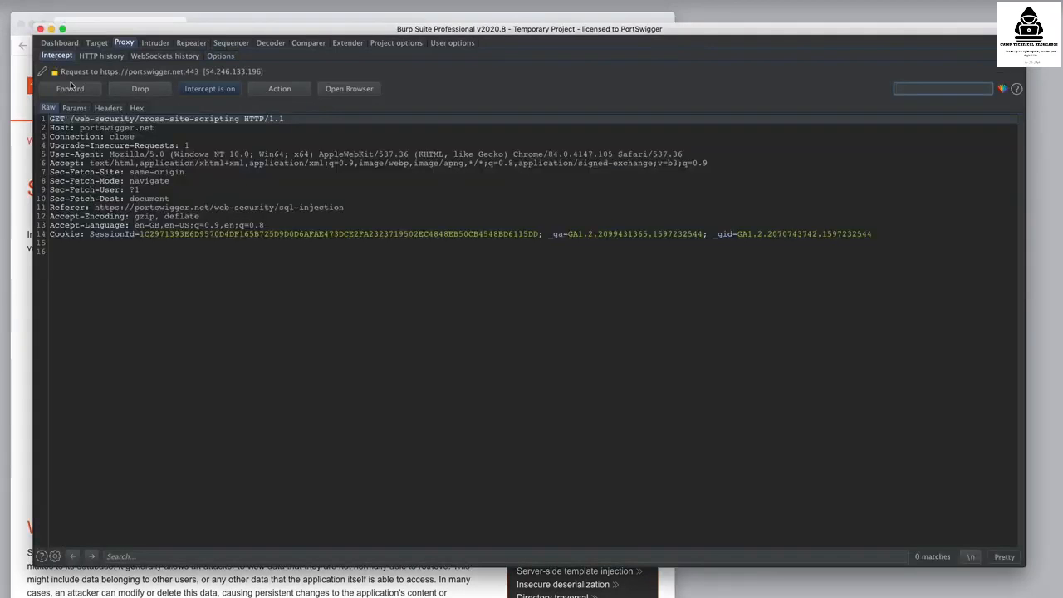
pyautogui.click(70, 89)
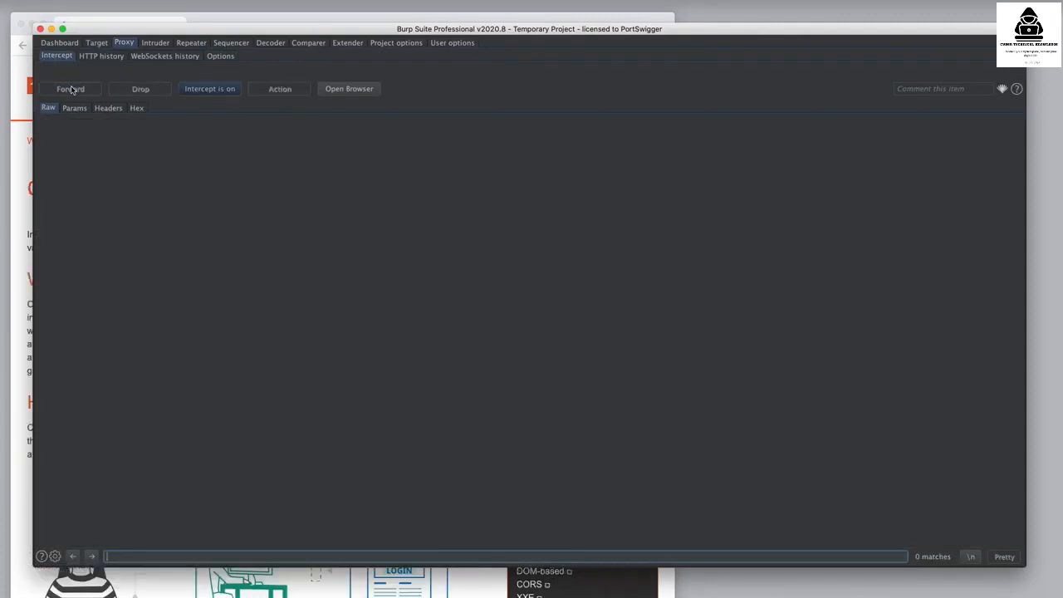
# - Examine the match types and the Request match relationships offered for a new server response interception rule, without adding one
pyautogui.click(220, 55)
pyautogui.scroll(-3, 660, 385)
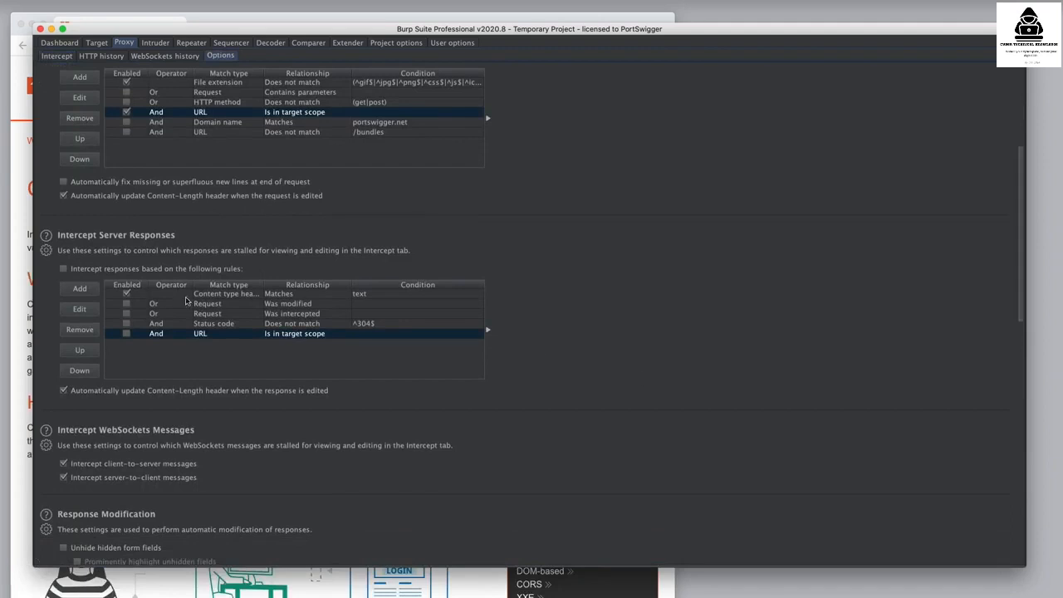
pyautogui.click(90, 289)
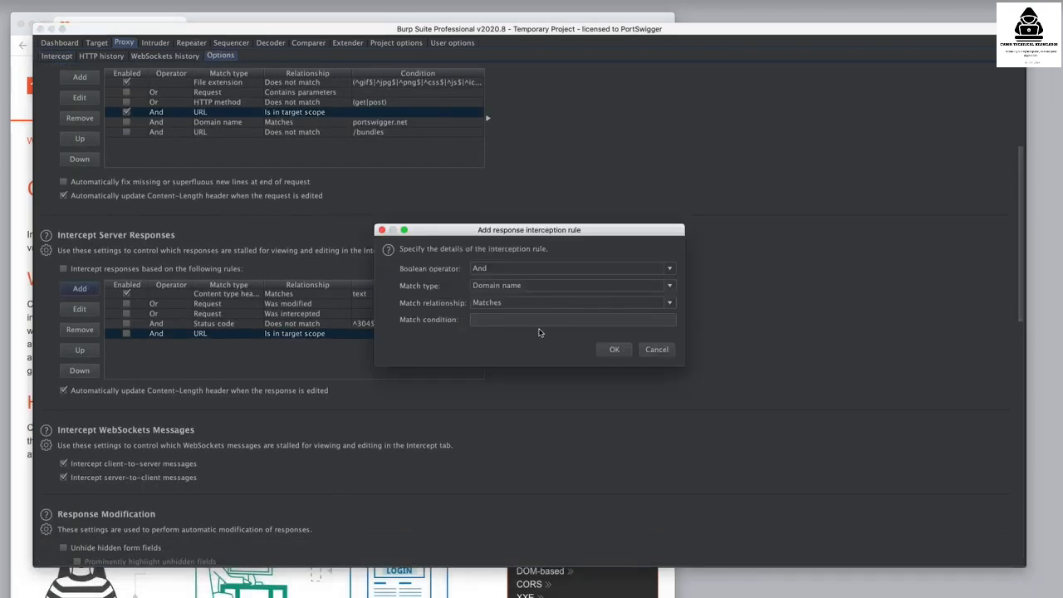
pyautogui.click(519, 286)
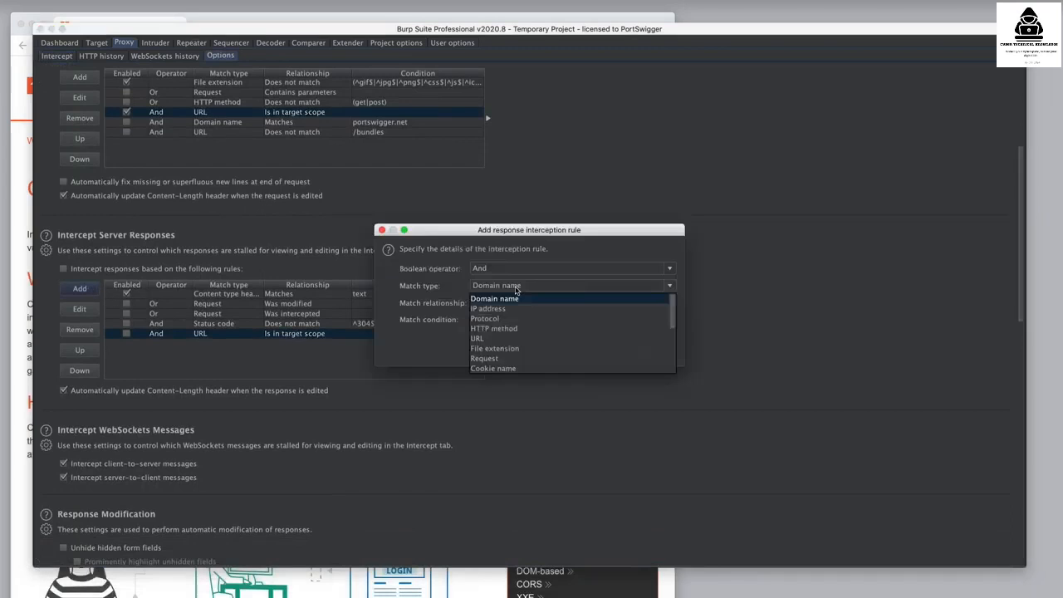
pyautogui.click(497, 362)
pyautogui.click(500, 304)
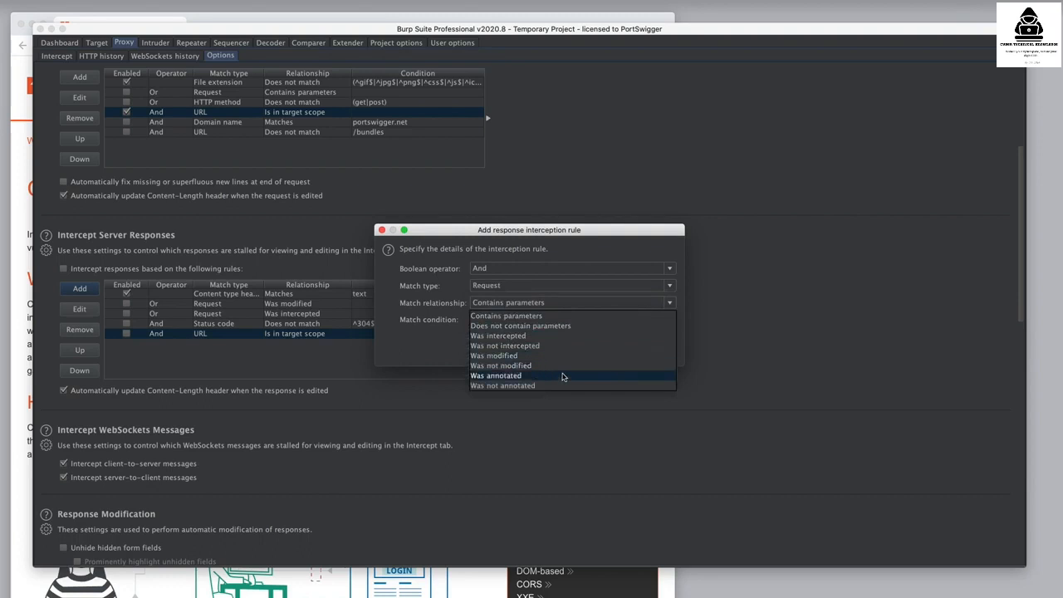
pyautogui.click(451, 344)
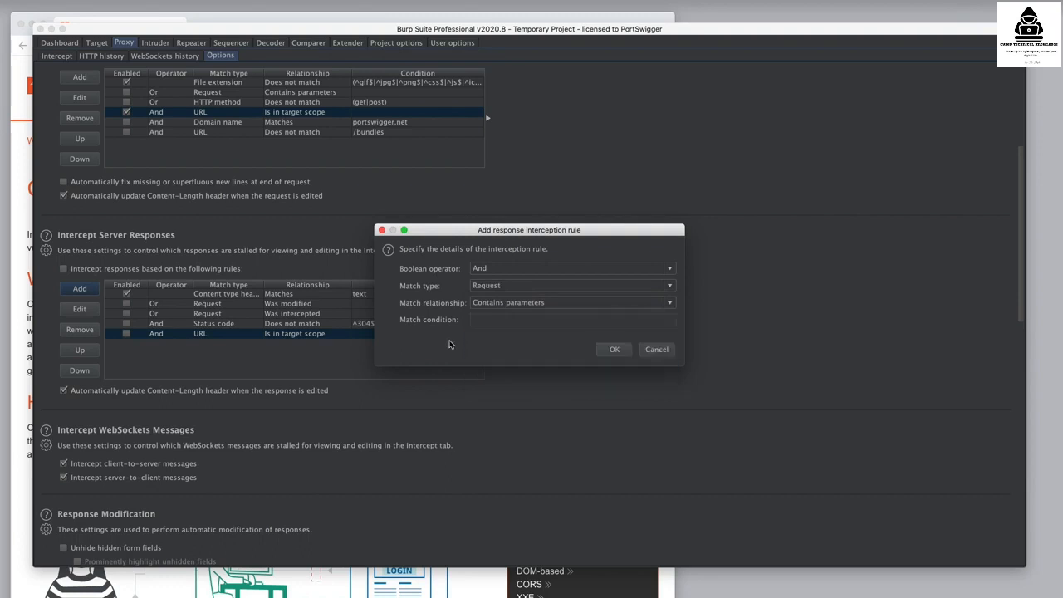
pyautogui.click(510, 285)
pyautogui.scroll(-3, 525, 311)
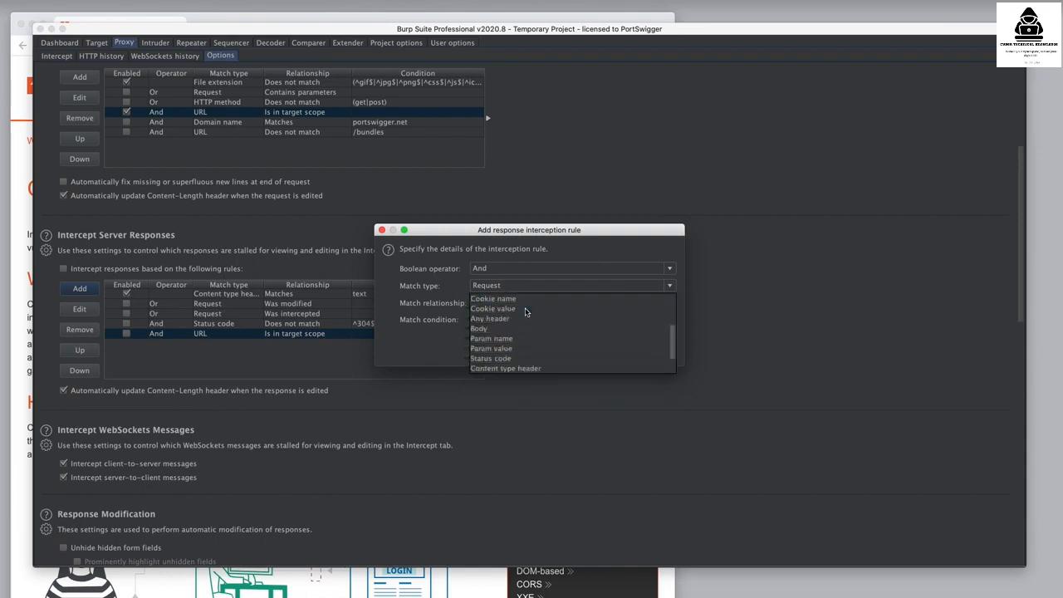
pyautogui.scroll(-3, 535, 353)
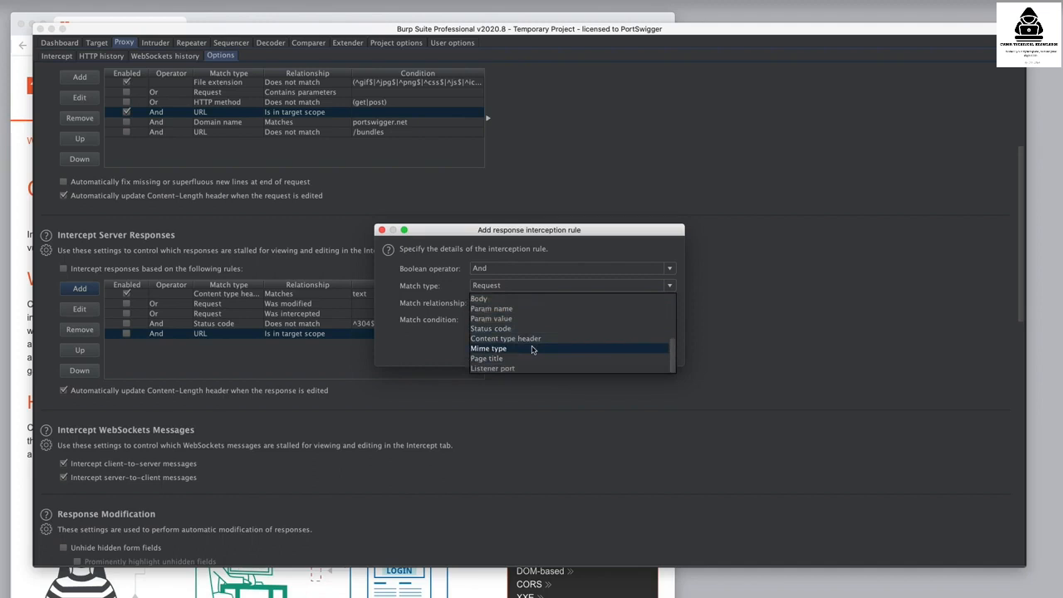
pyautogui.click(455, 340)
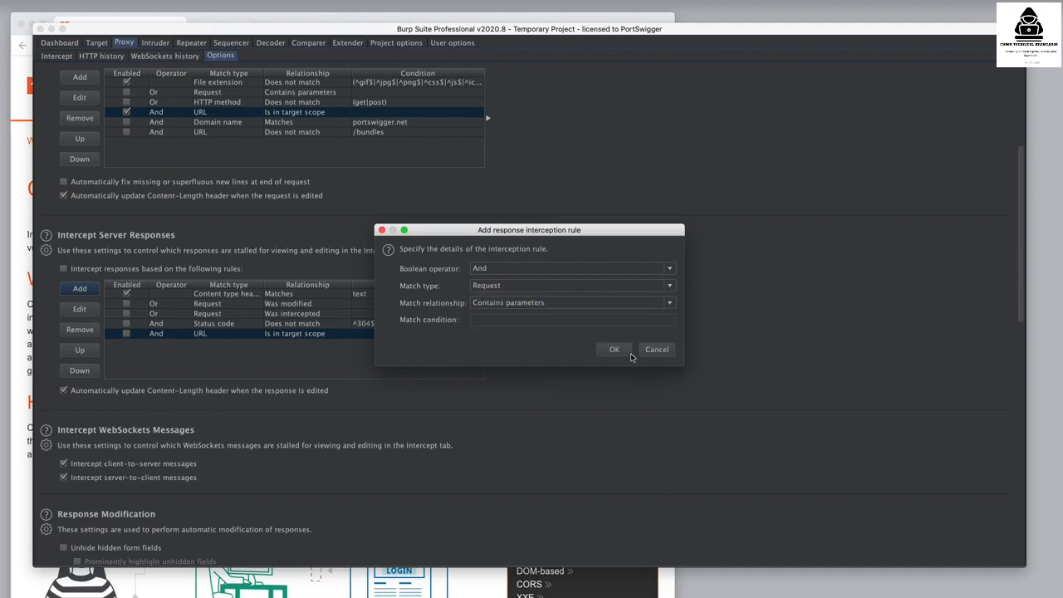
pyautogui.click(648, 354)
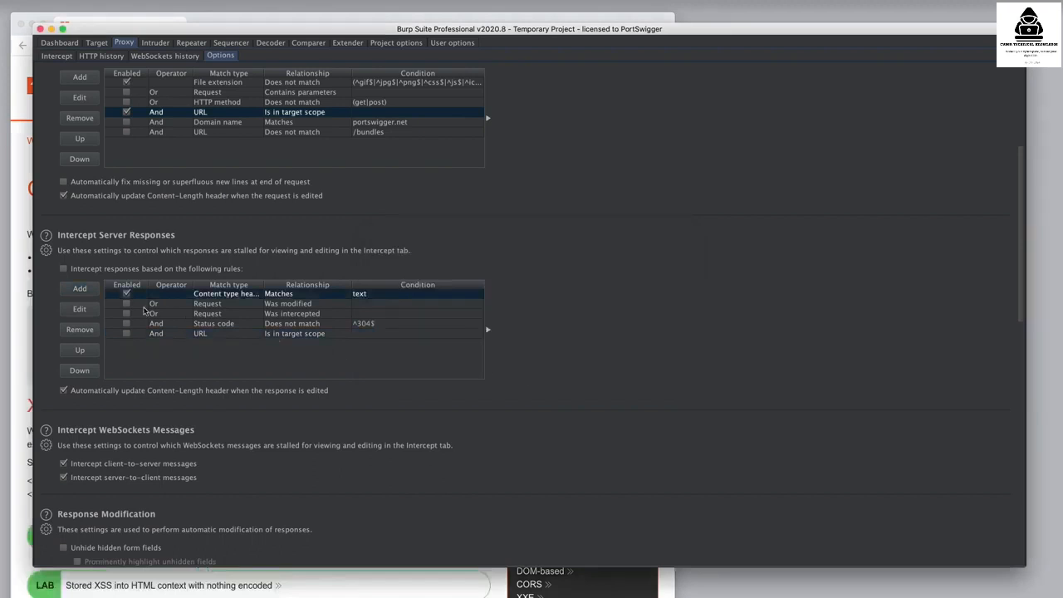
# - Add a response interception rule with operator And, match type Request and relationship Was modified, and enable rule-based response interception
pyautogui.click(80, 288)
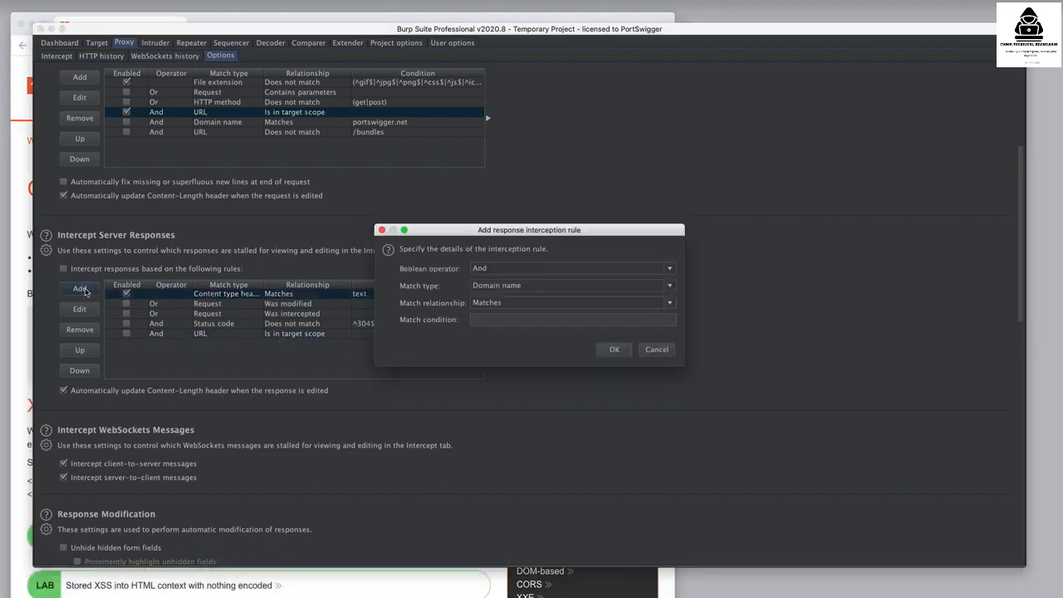
pyautogui.click(510, 285)
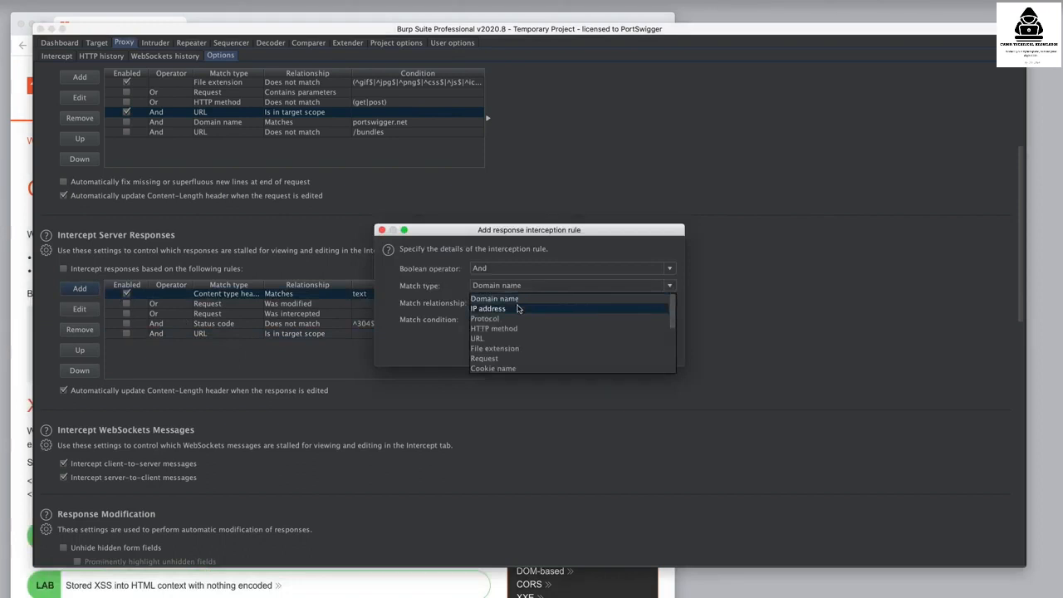
pyautogui.scroll(-2, 517, 311)
pyautogui.click(511, 308)
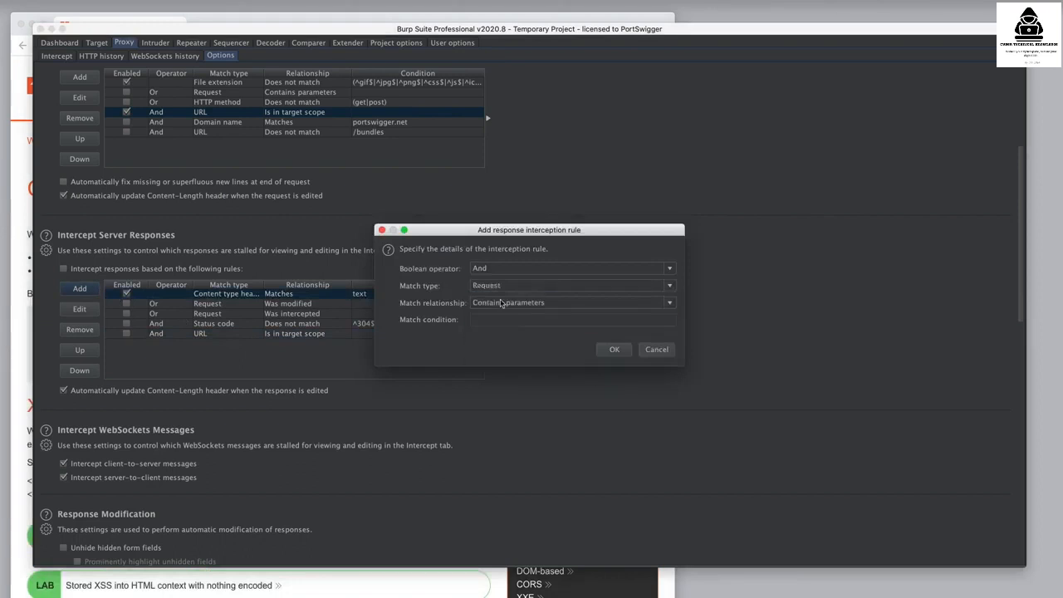
pyautogui.click(502, 303)
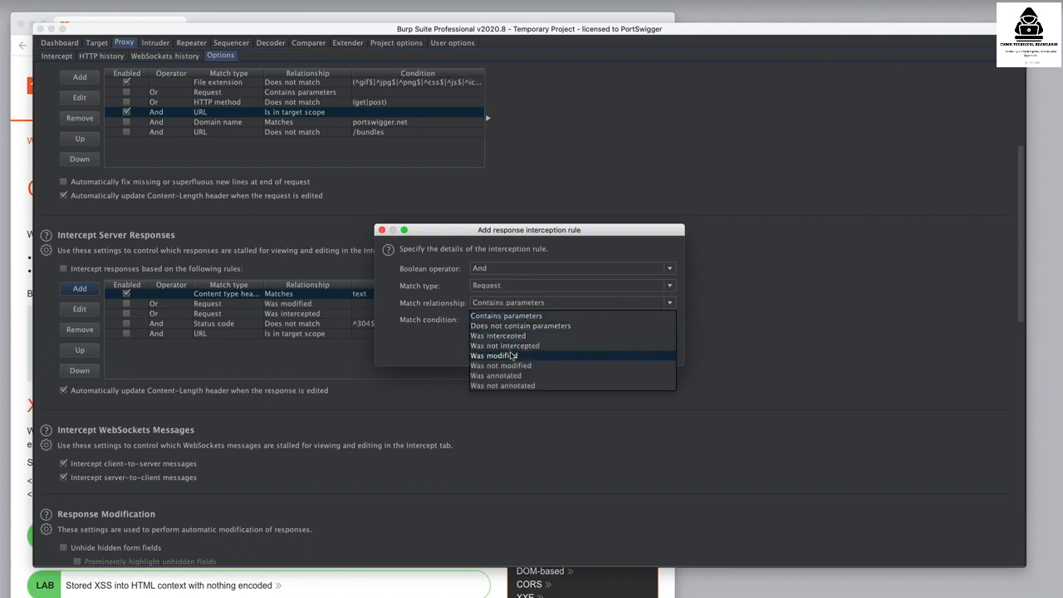
pyautogui.click(513, 356)
pyautogui.click(623, 356)
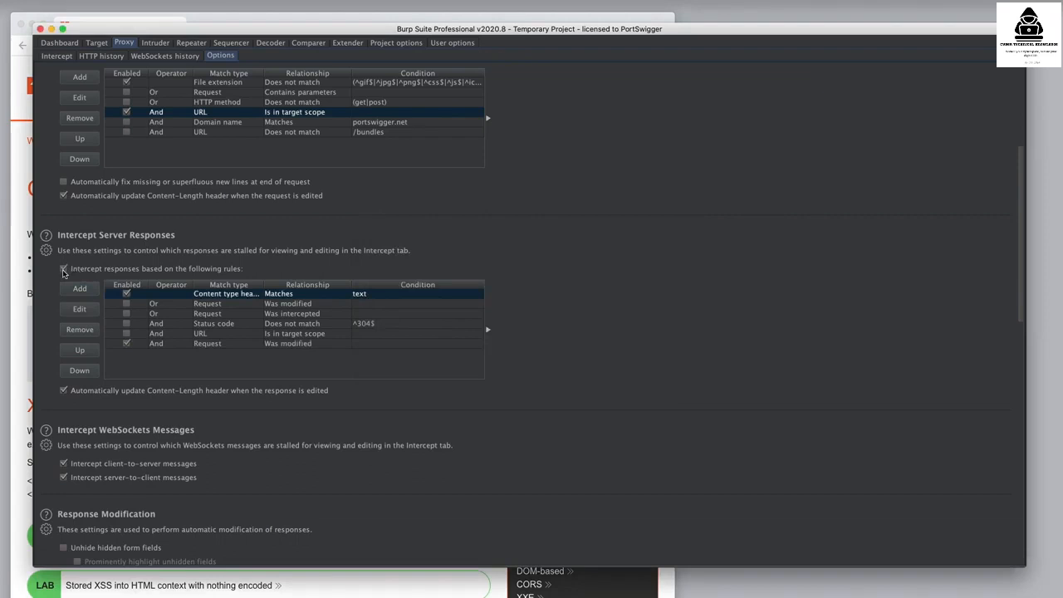
# - Open the XSS contexts topic in Chromium and forward its request without modification in Burp Suite
pyautogui.click(25, 235)
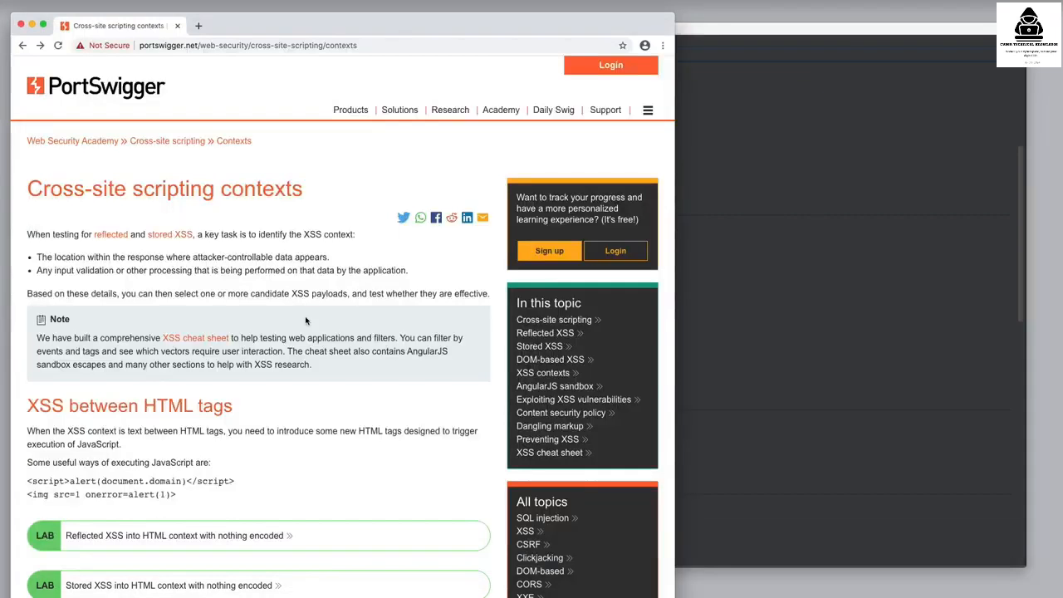
pyautogui.click(531, 374)
pyautogui.click(753, 331)
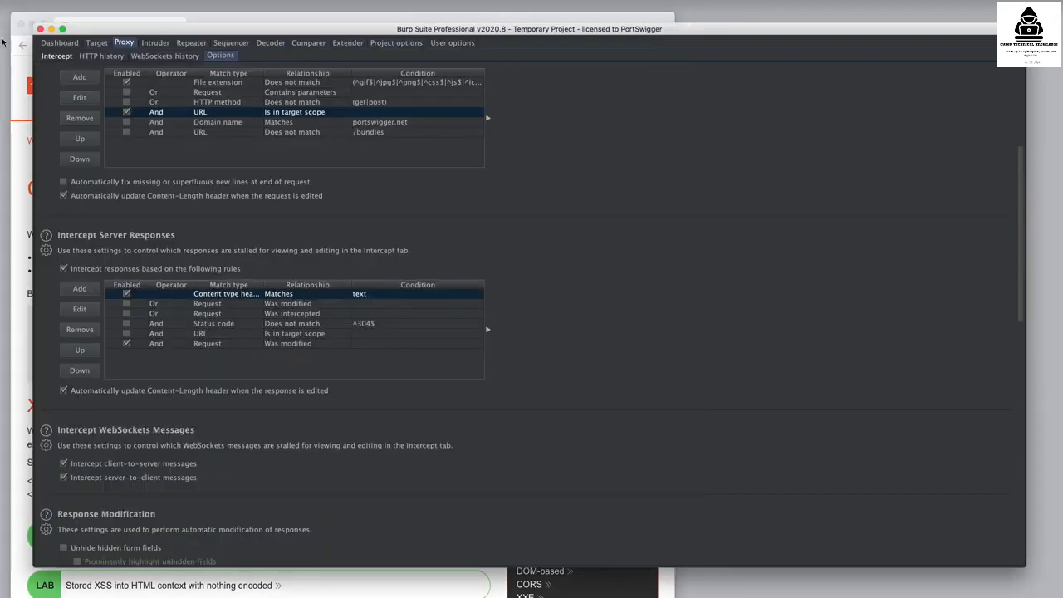
pyautogui.click(55, 55)
pyautogui.click(60, 89)
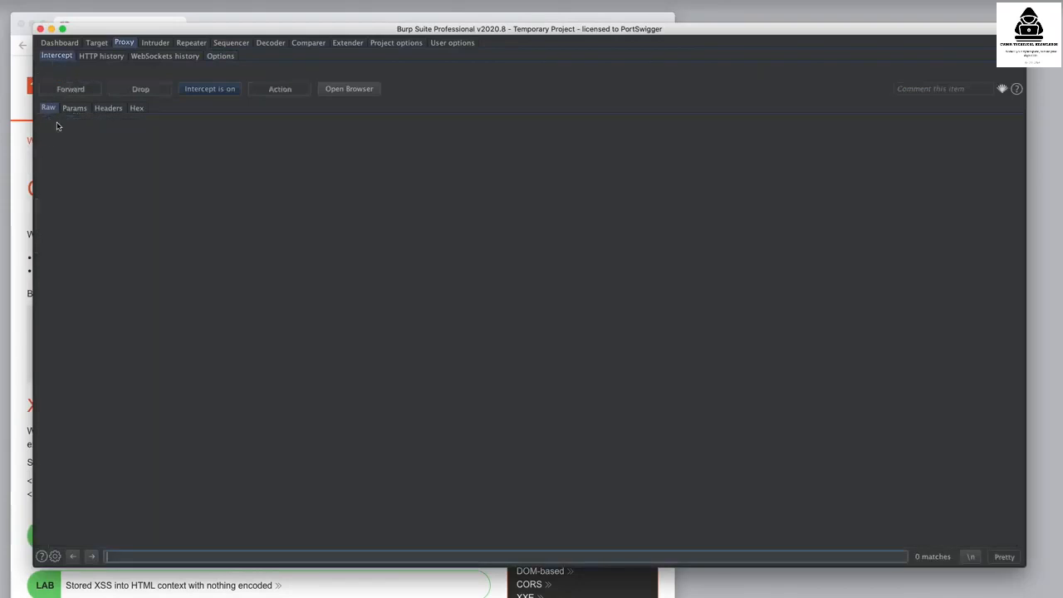
# - Open the DOM-based XSS topic in Chromium, append ?x to the intercepted request's path in Burp Suite and forward it
pyautogui.click(28, 166)
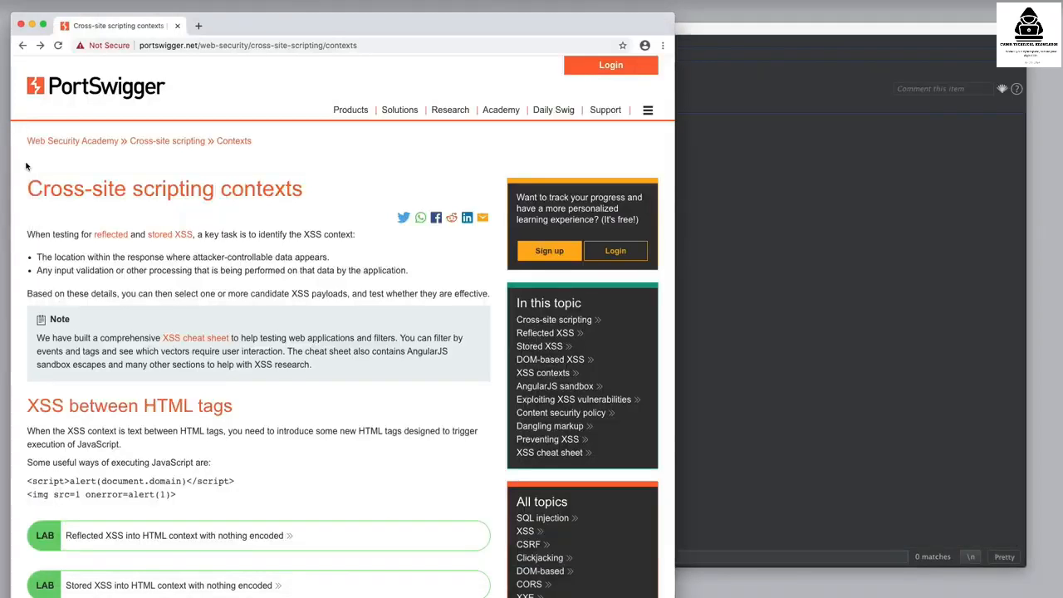
pyautogui.click(532, 362)
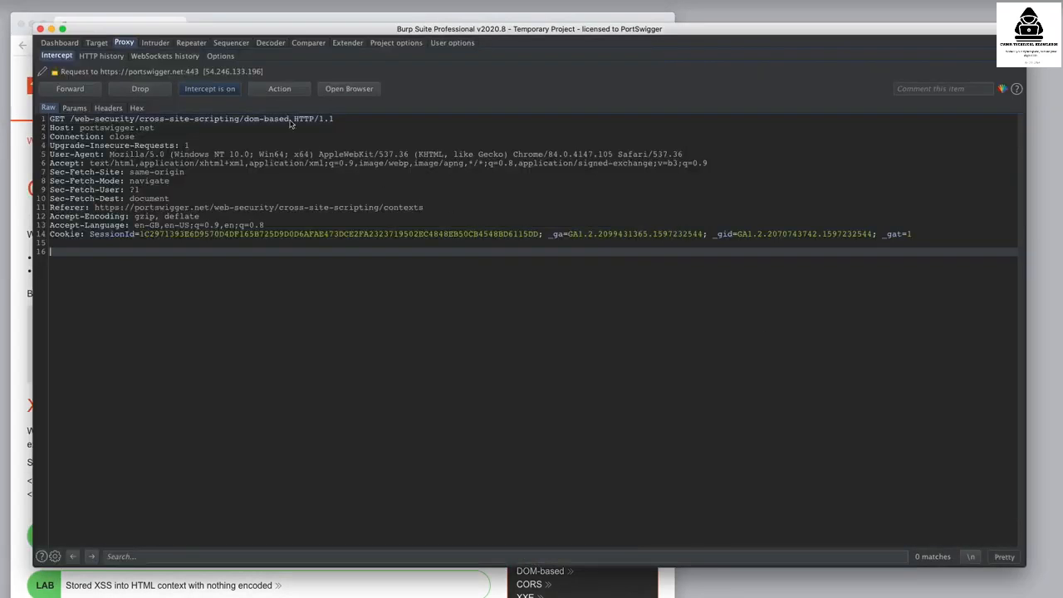
pyautogui.click(290, 121)
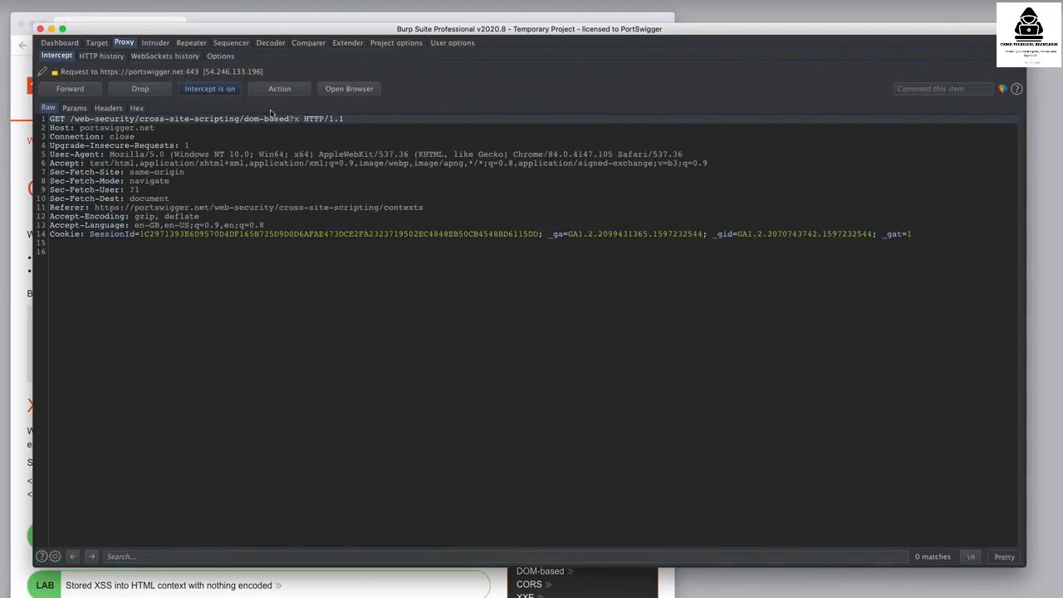
pyautogui.click(92, 88)
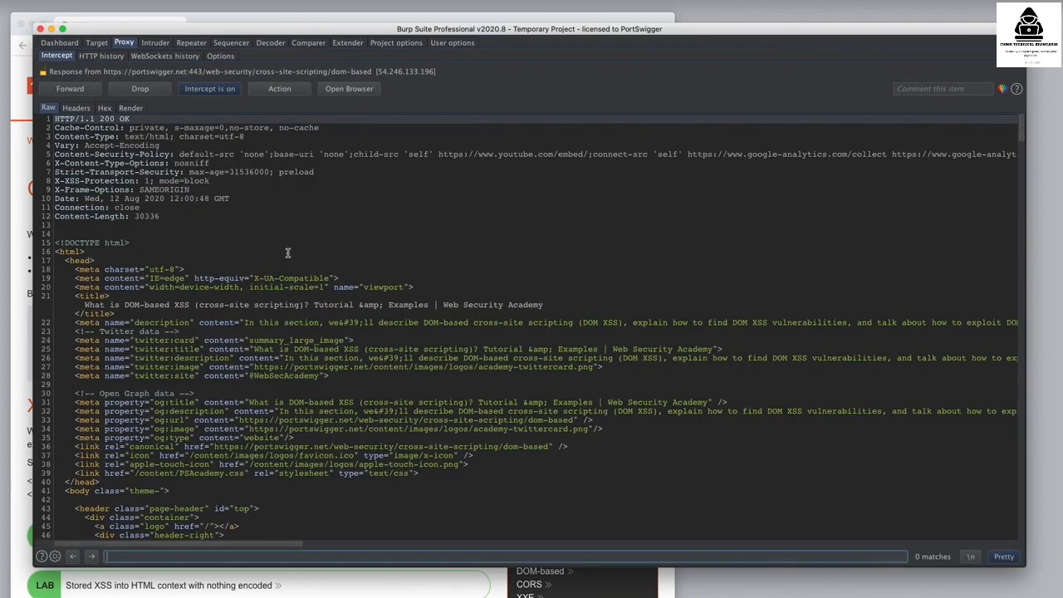
# - Forward the intercepted response in Burp Suite, switch to Chromium and open the Exploiting XSS vulnerabilities topic
pyautogui.click(83, 91)
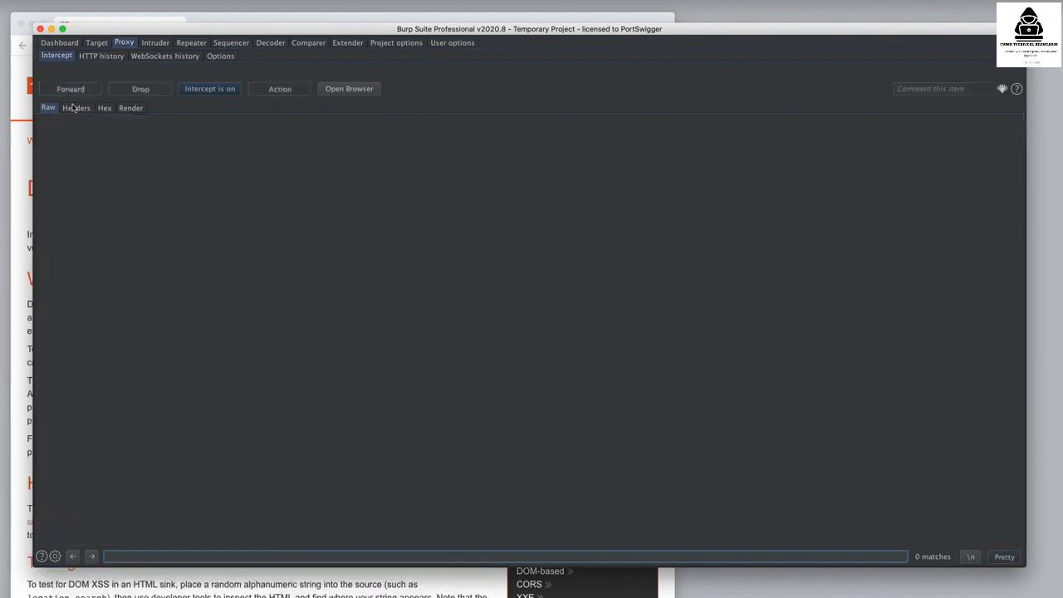
pyautogui.click(24, 166)
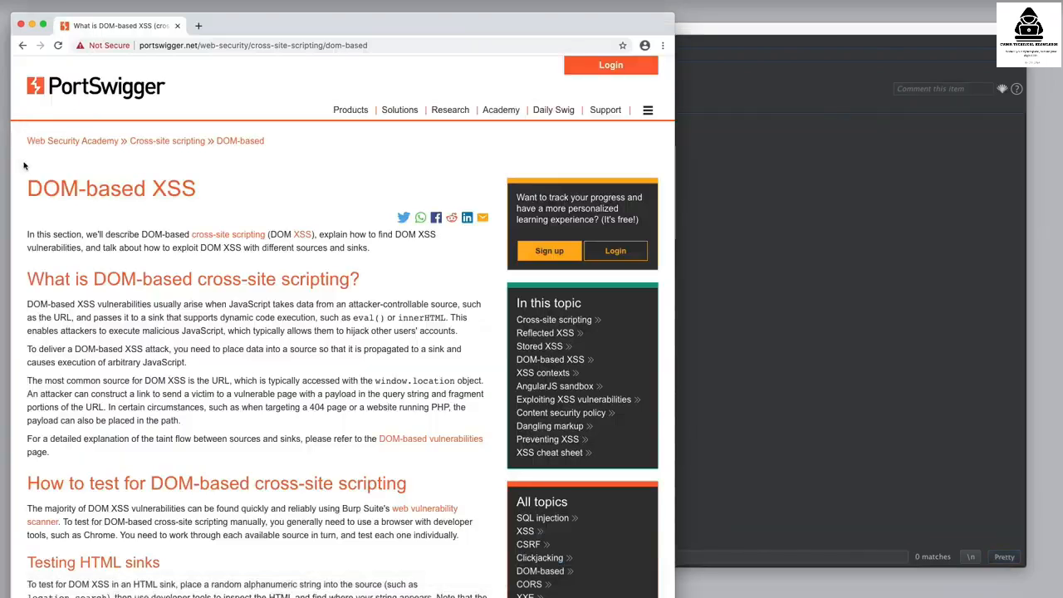
pyautogui.click(612, 401)
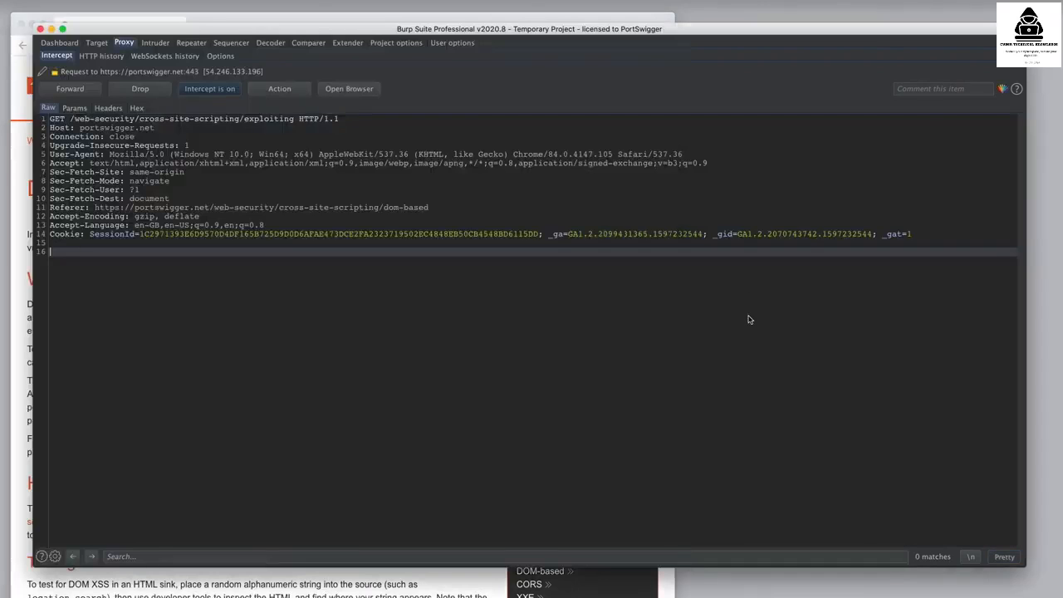
pyautogui.click(748, 319)
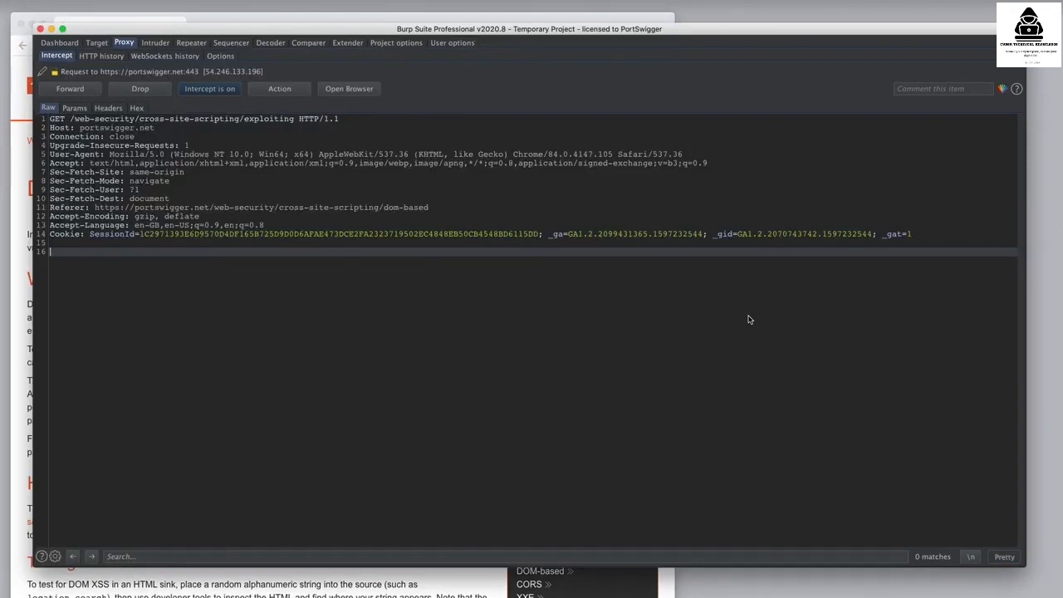
# - Set Burp Suite to intercept the response to the currently intercepted request for the exploiting page
pyautogui.click(297, 92)
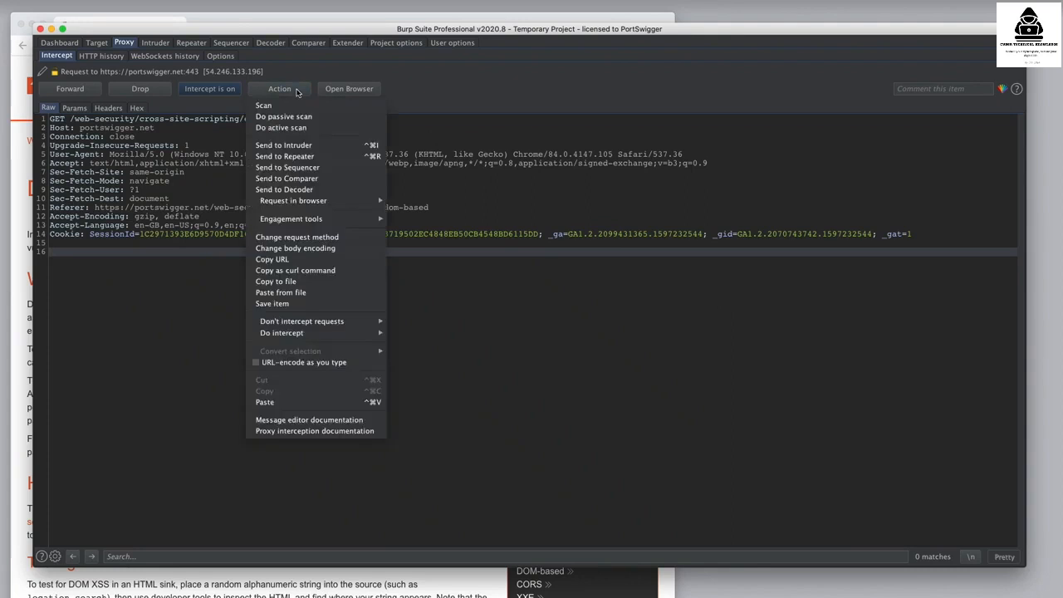
pyautogui.moveTo(362, 325)
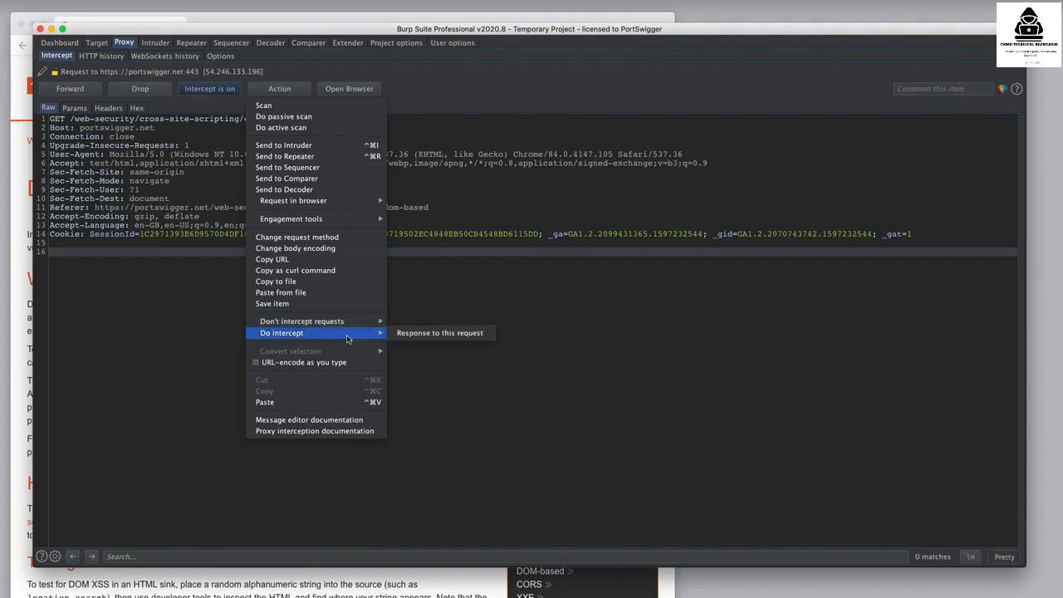
pyautogui.click(430, 336)
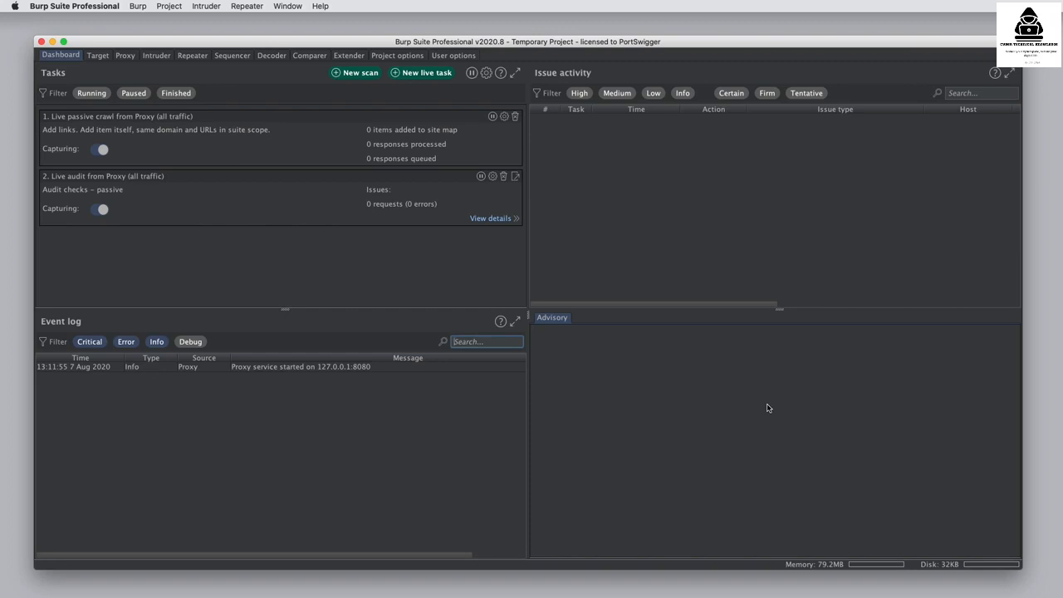
# - Review the project-level Connections, HTTP, TLS and Sessions settings, as well as the Proxy options
pyautogui.click(407, 57)
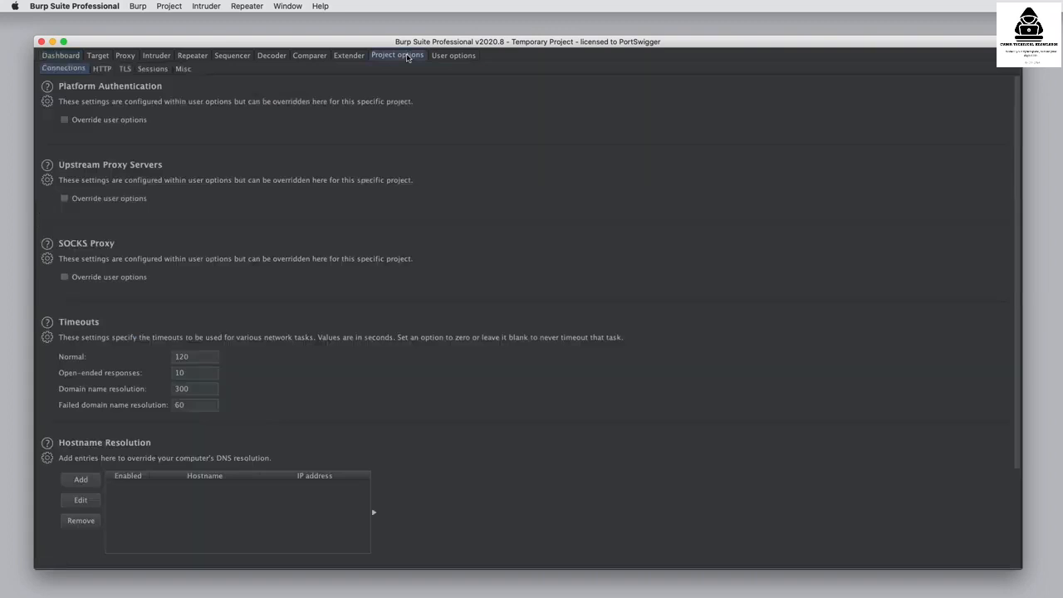
pyautogui.click(105, 70)
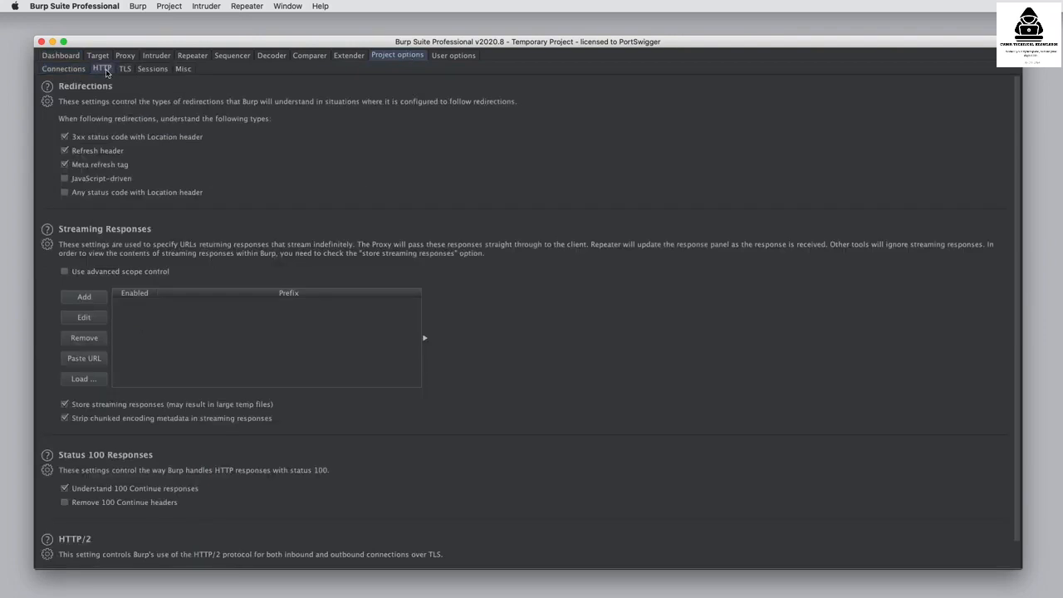
pyautogui.click(127, 70)
pyautogui.click(150, 70)
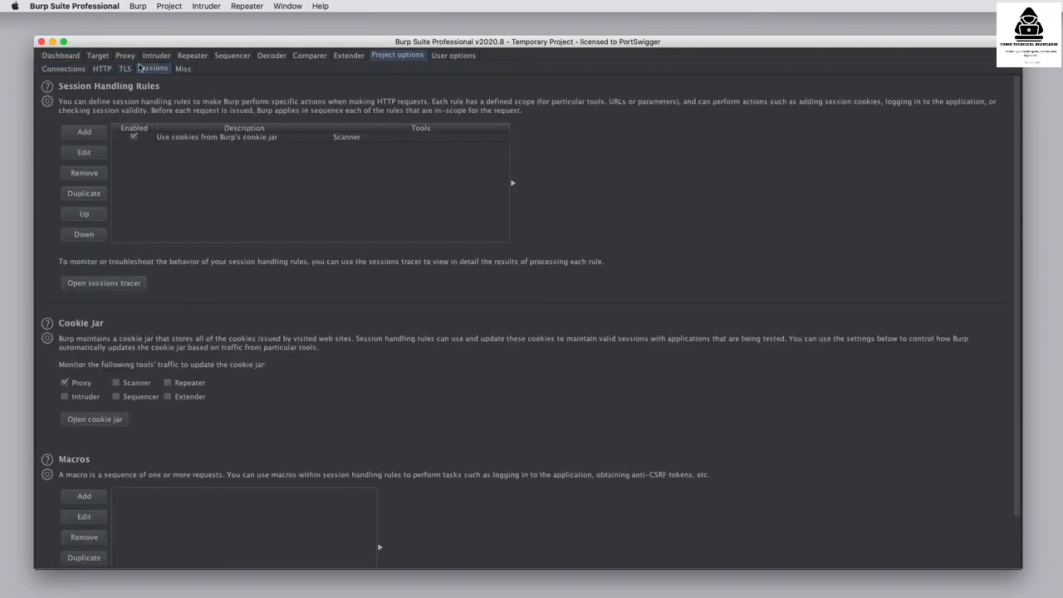
pyautogui.click(127, 58)
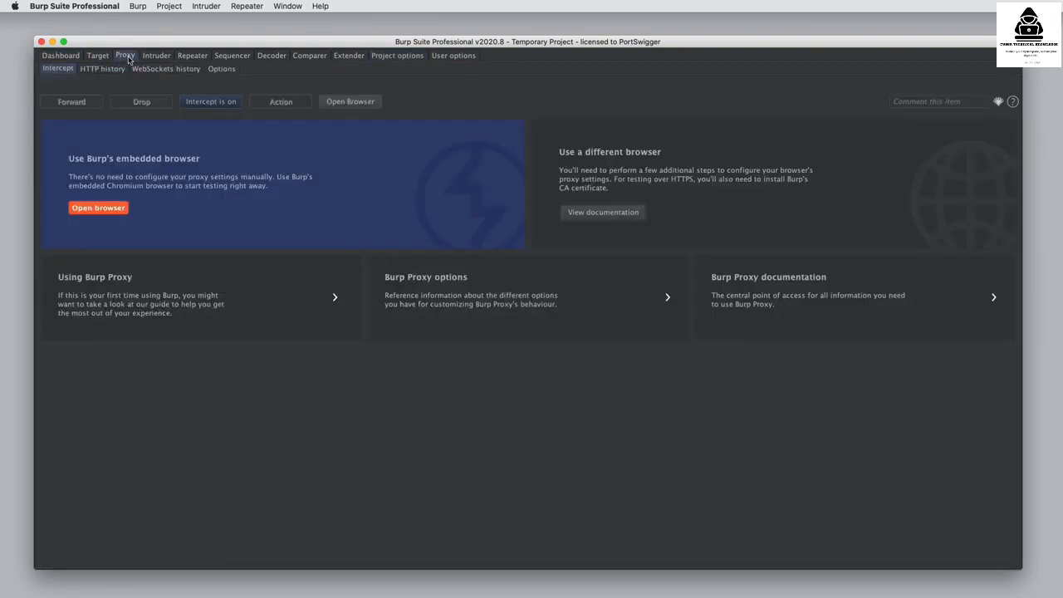
pyautogui.click(218, 70)
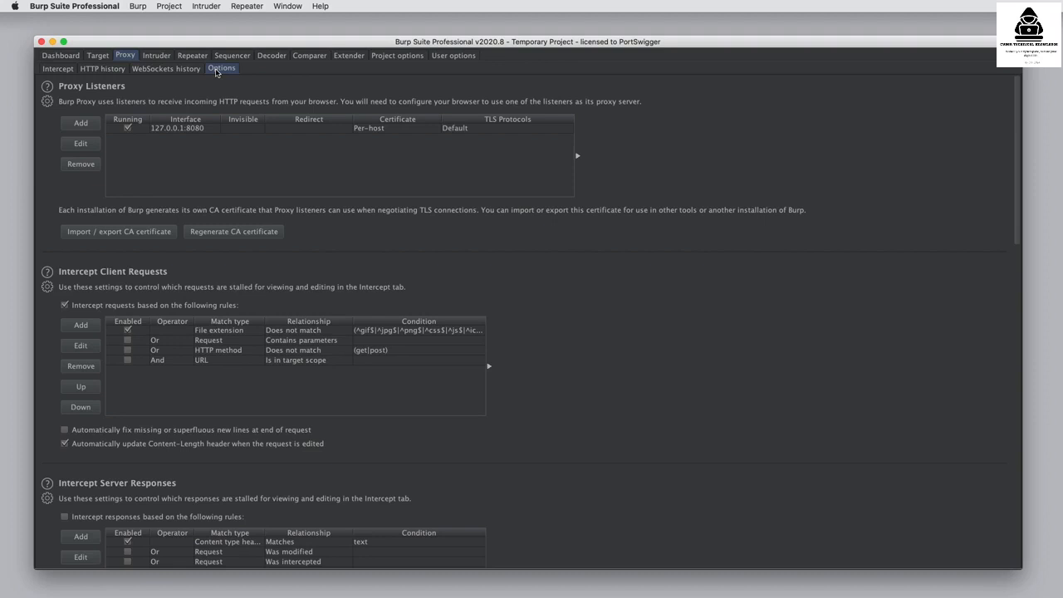
# - Save the project options to a configuration file named my options in the Burp folder
pyautogui.click(169, 6)
pyautogui.moveTo(184, 20)
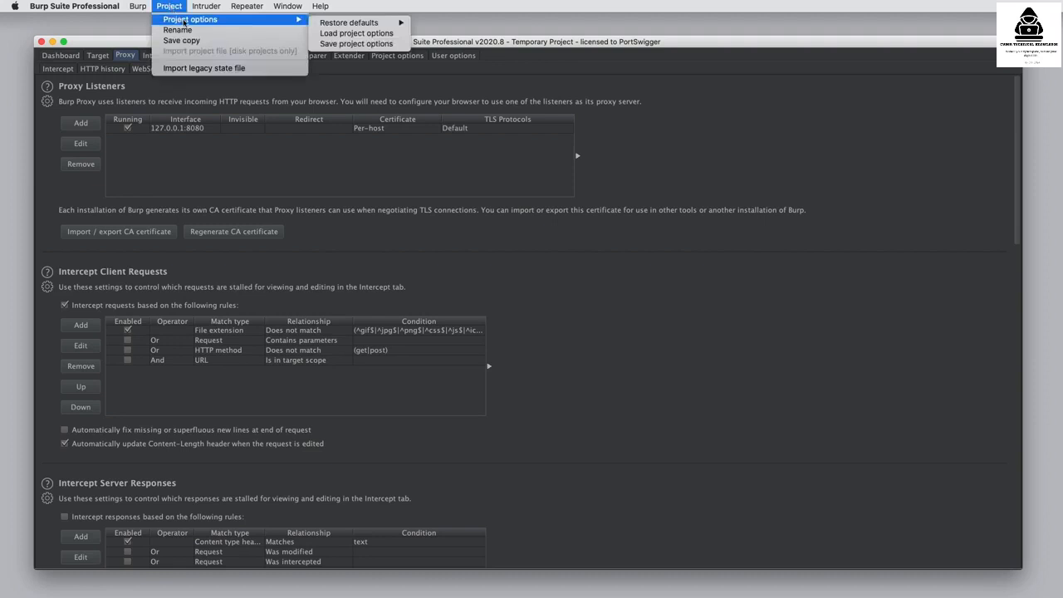
pyautogui.click(342, 44)
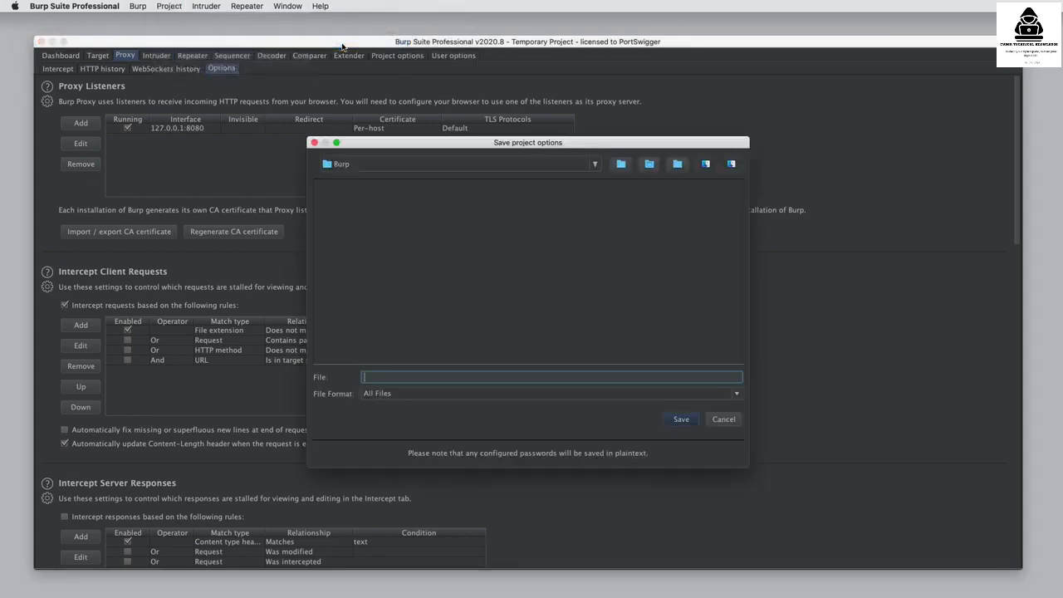
pyautogui.write('my options')
pyautogui.click(681, 419)
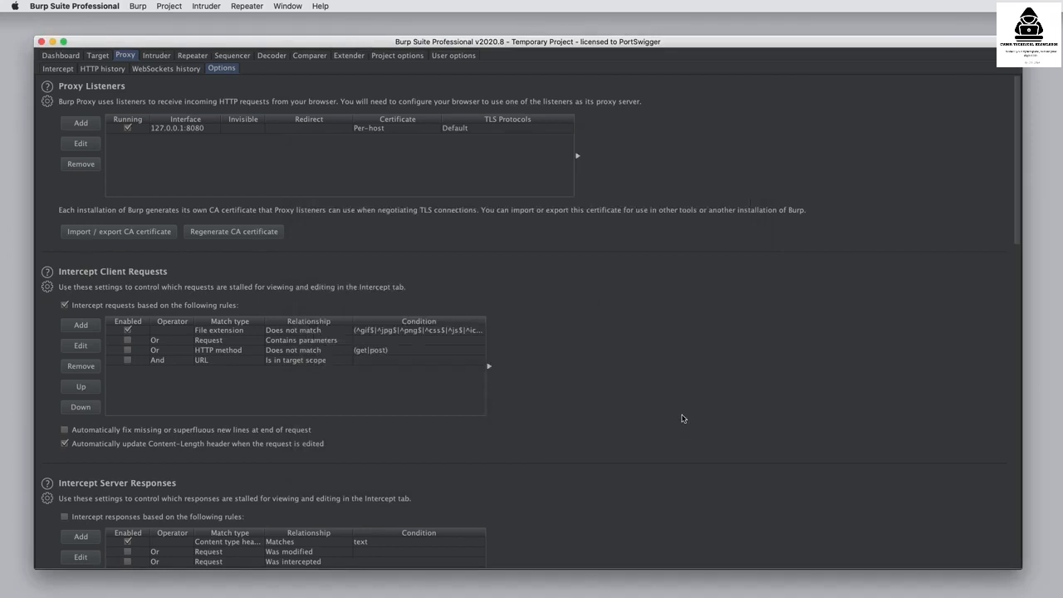
# - Check the restore, load and save choices for the Proxy Listeners settings, and exit Burp Suite
pyautogui.click(47, 102)
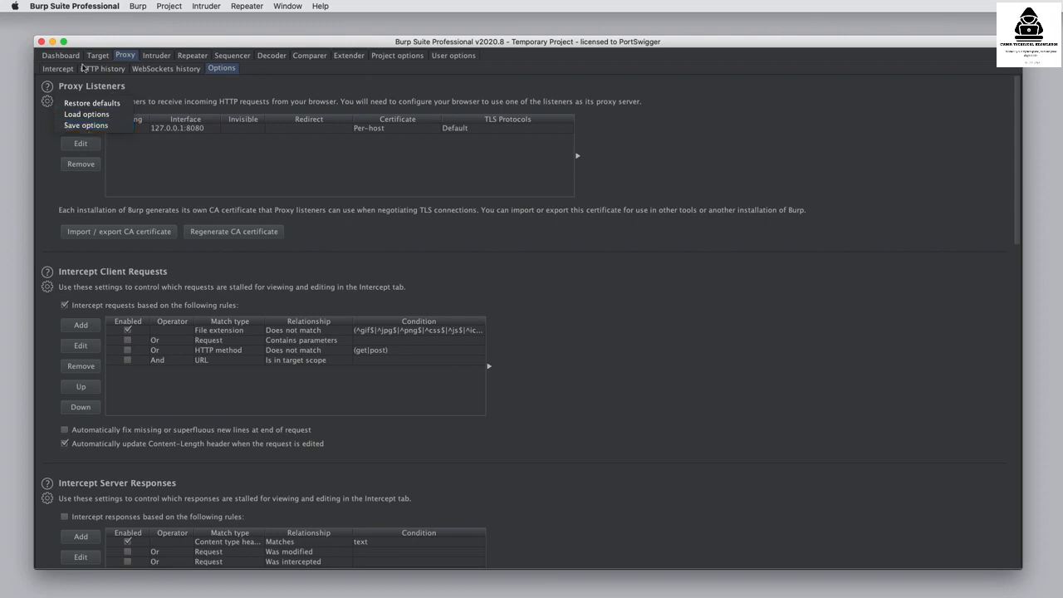
pyautogui.press('super+q')
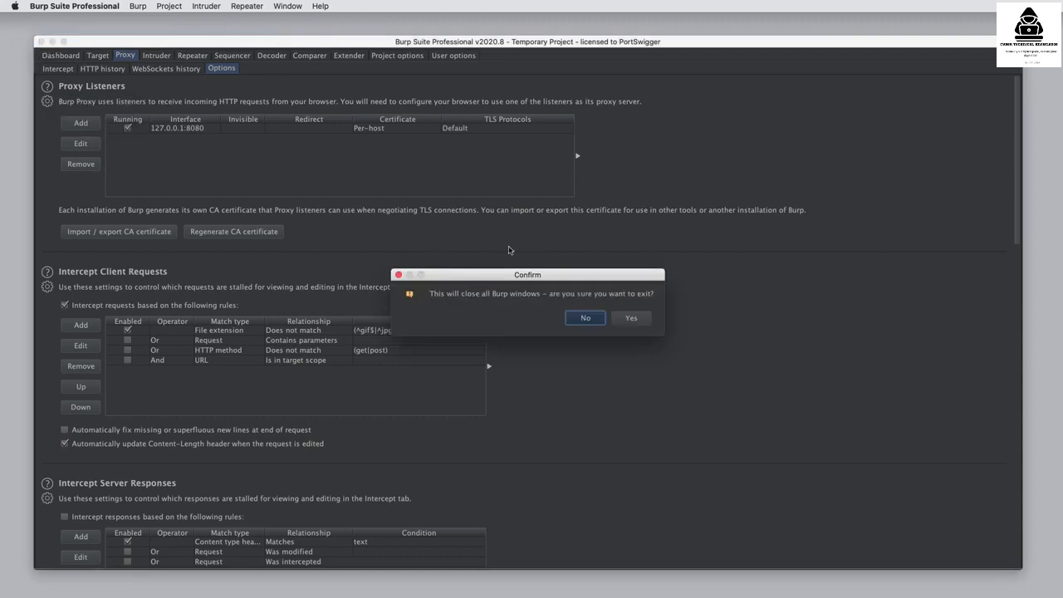
pyautogui.click(639, 324)
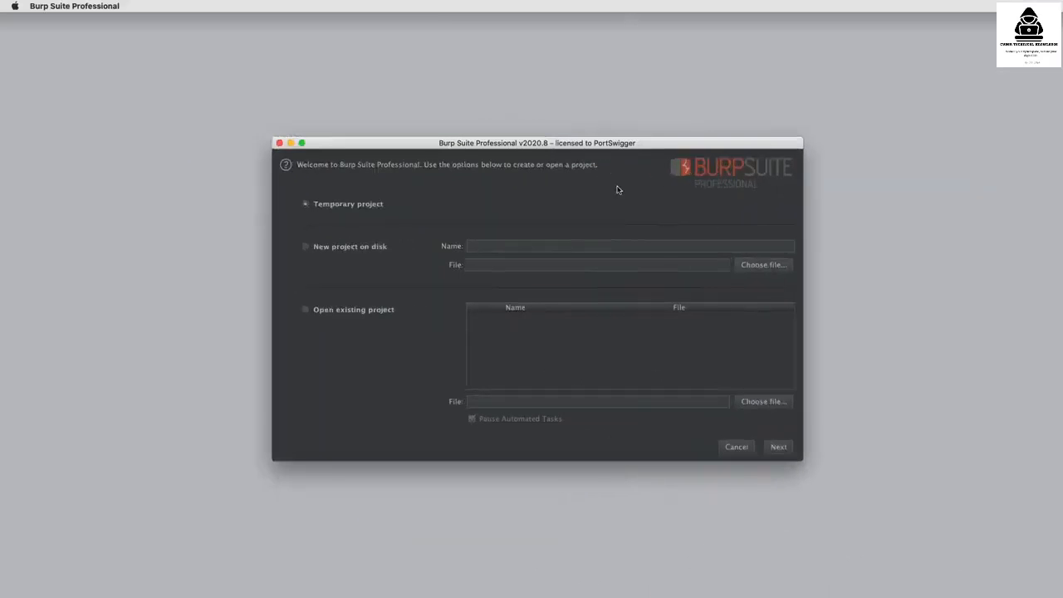
# - Start Burp Suite with a temporary project that loads its configuration from my options.json
pyautogui.click(778, 447)
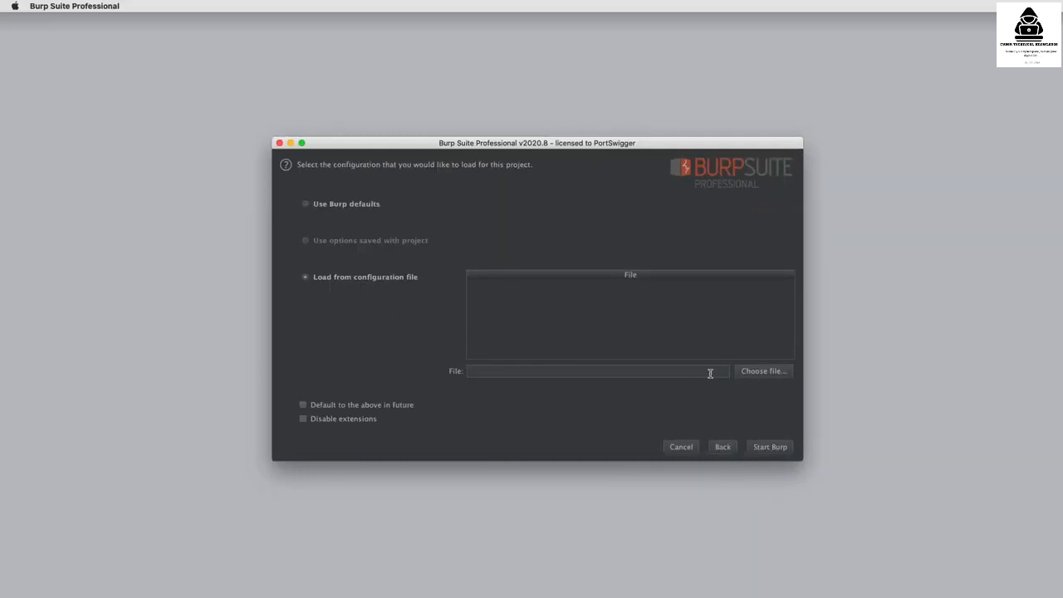
pyautogui.click(748, 376)
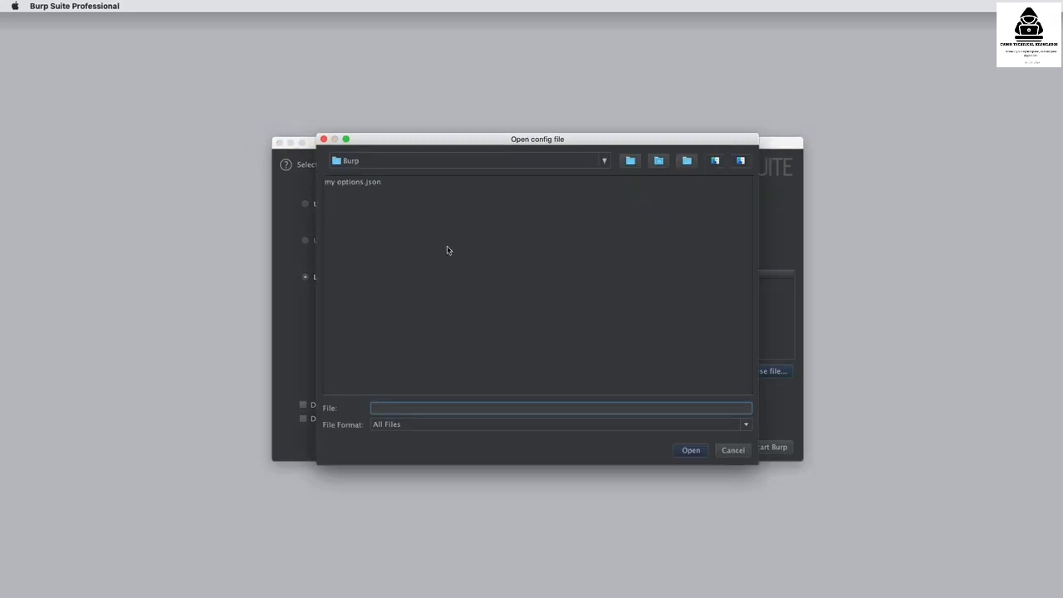
pyautogui.click(352, 183)
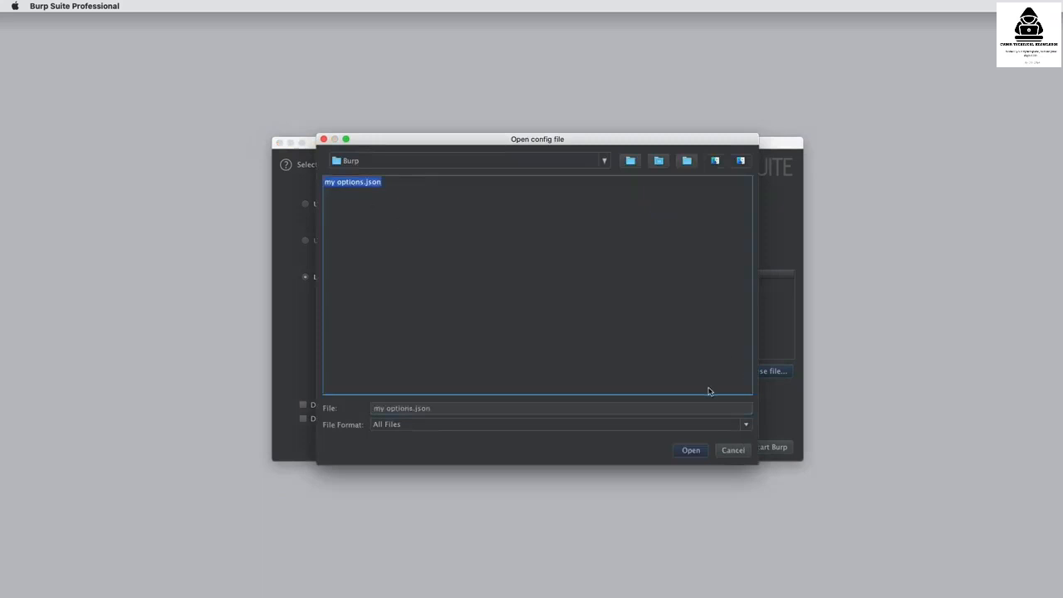
pyautogui.click(692, 450)
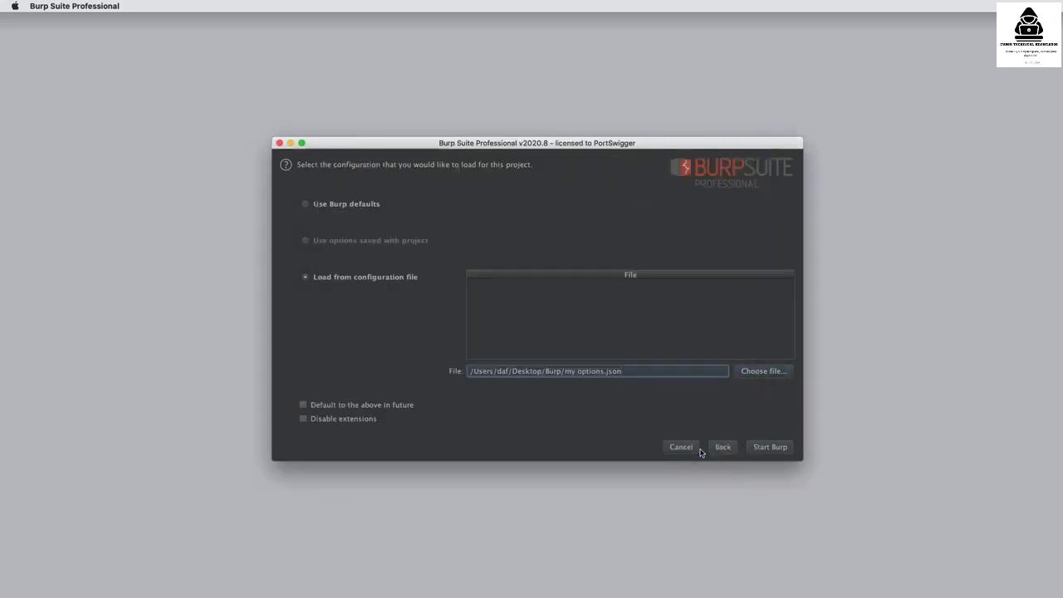
pyautogui.click(771, 450)
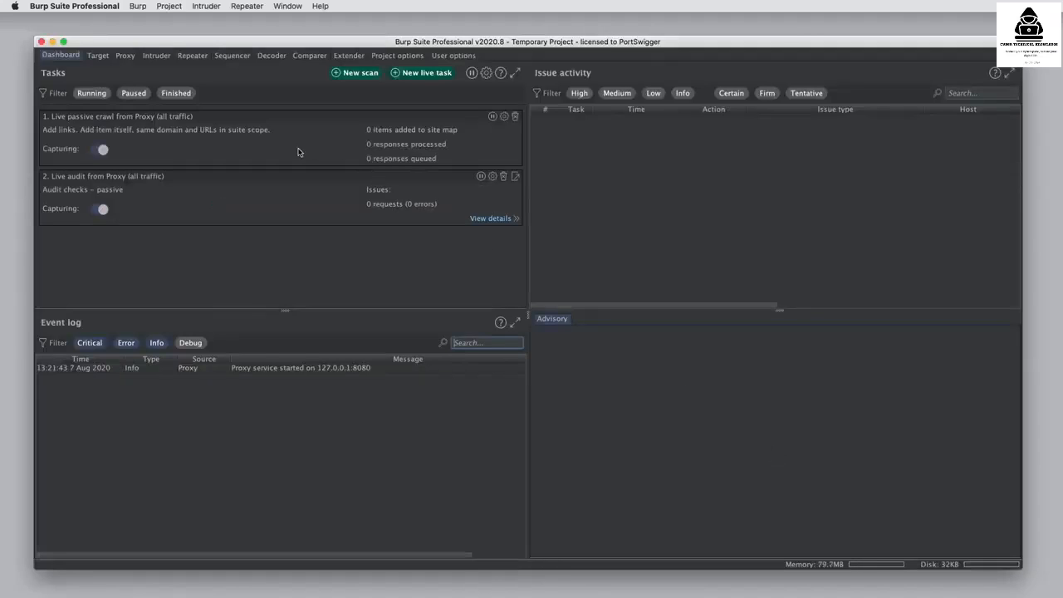
# - Examine where options can be loaded for the whole project and for the Proxy Listeners section, without loading a file
pyautogui.click(169, 7)
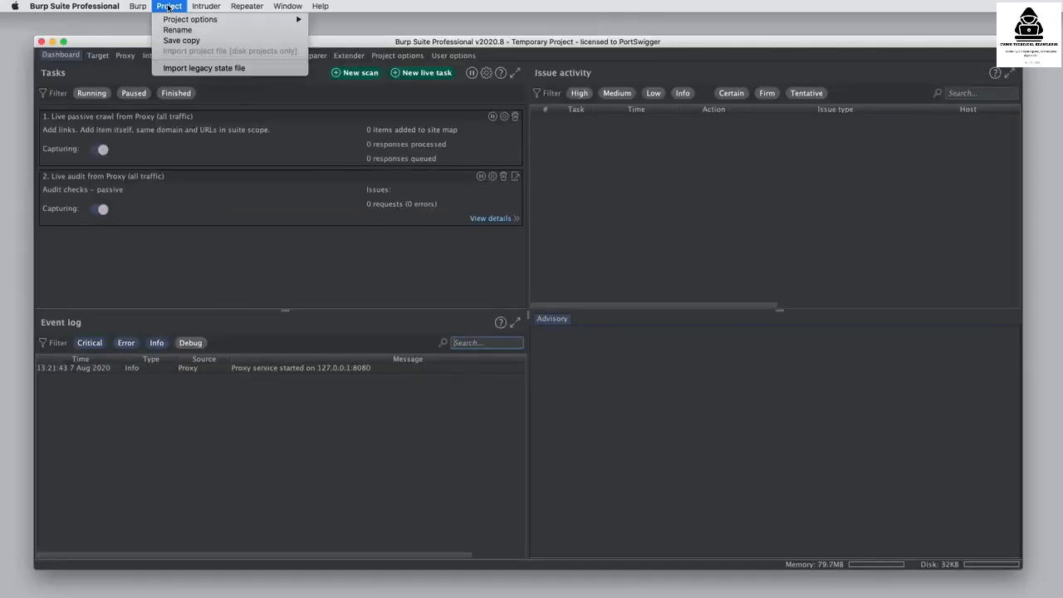
pyautogui.moveTo(199, 19)
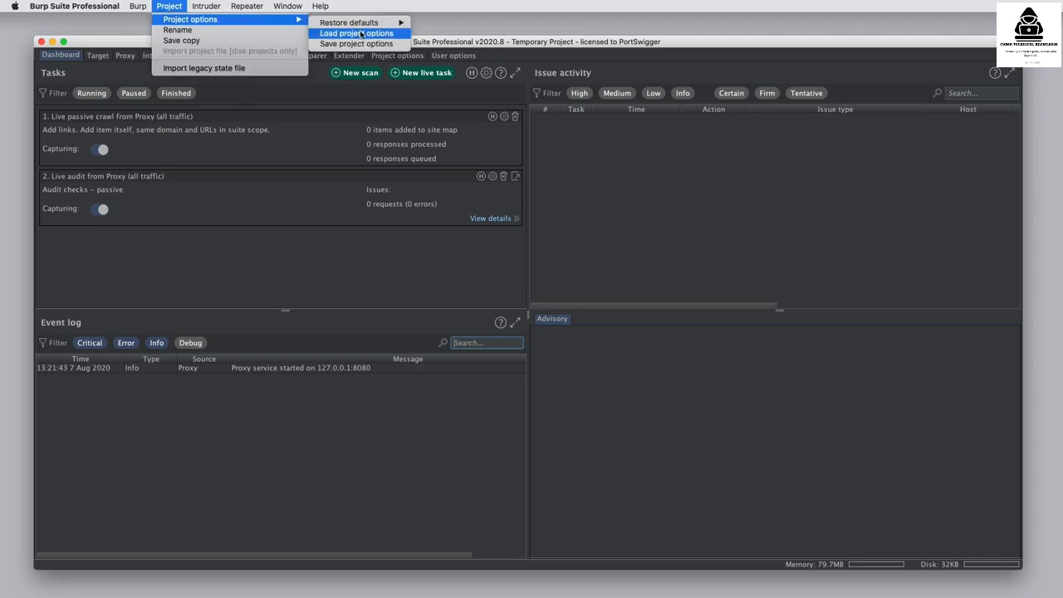
pyautogui.click(305, 285)
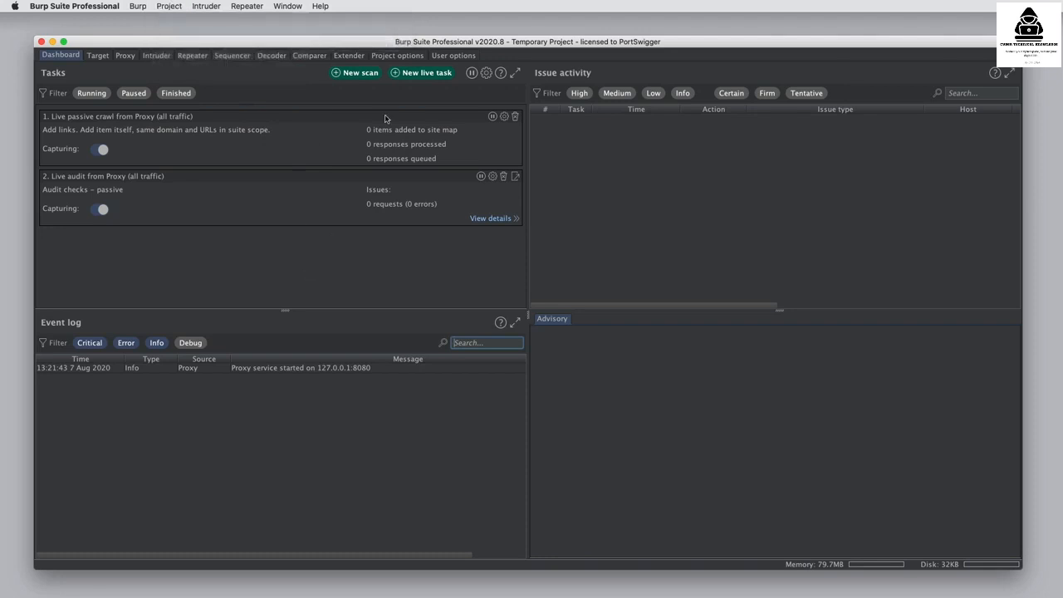
pyautogui.click(124, 56)
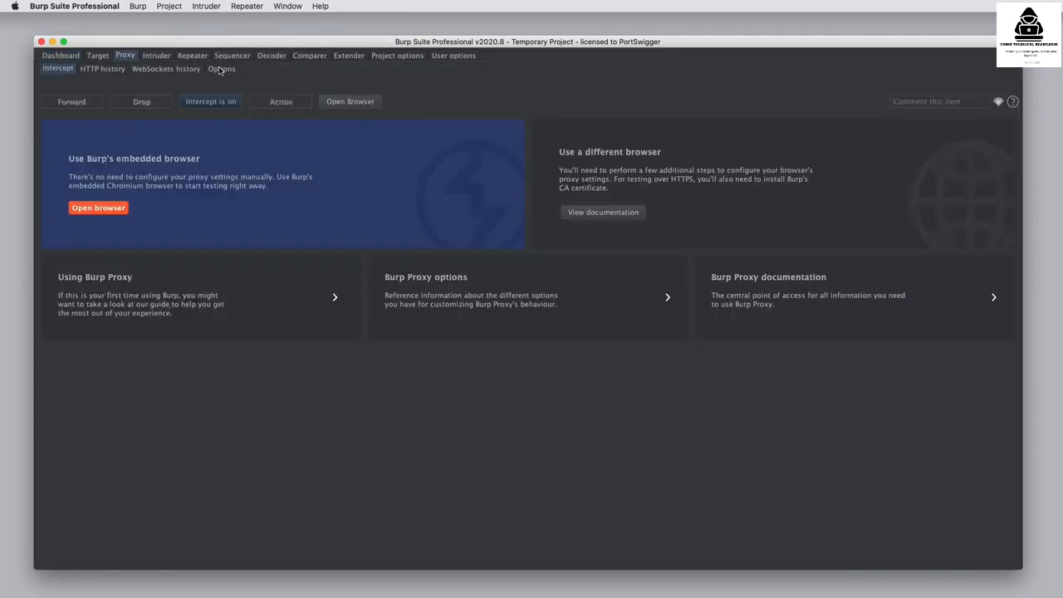
pyautogui.click(221, 69)
pyautogui.click(47, 101)
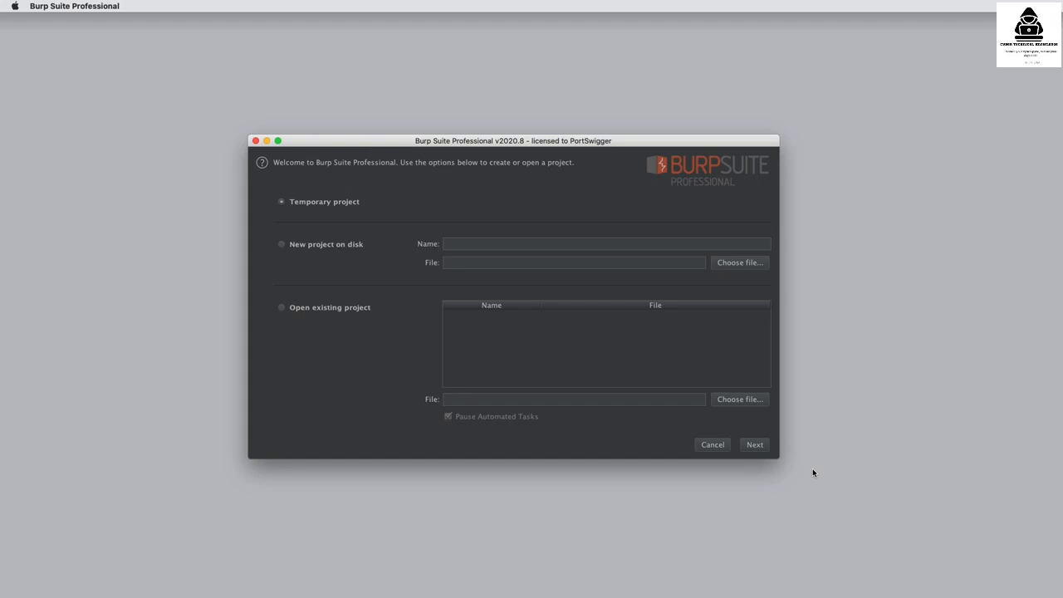
# - Choose my options.json as the configuration for a temporary project and make it the default in future
pyautogui.click(758, 447)
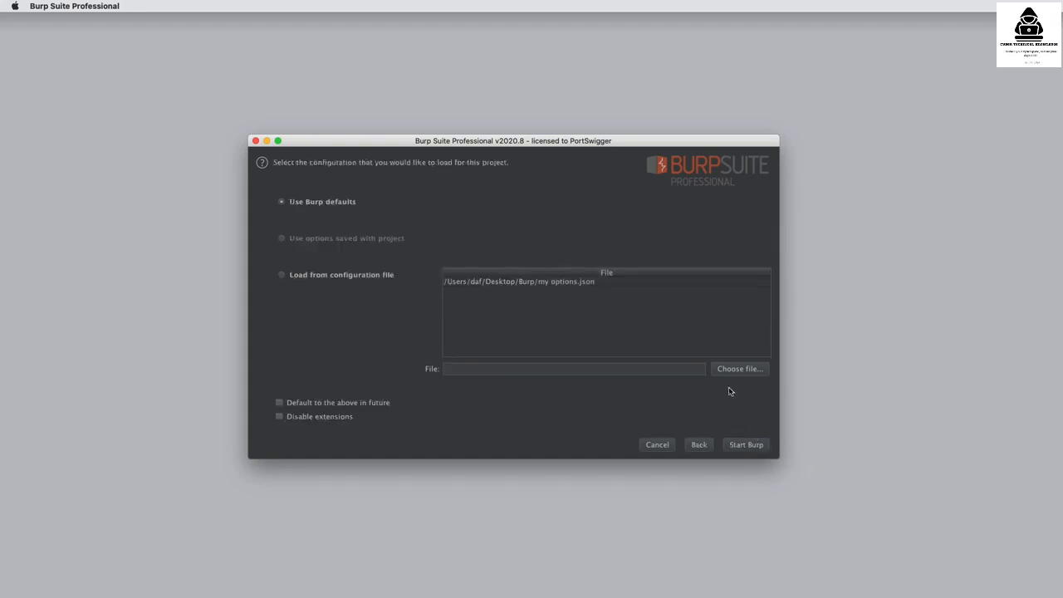
pyautogui.click(623, 282)
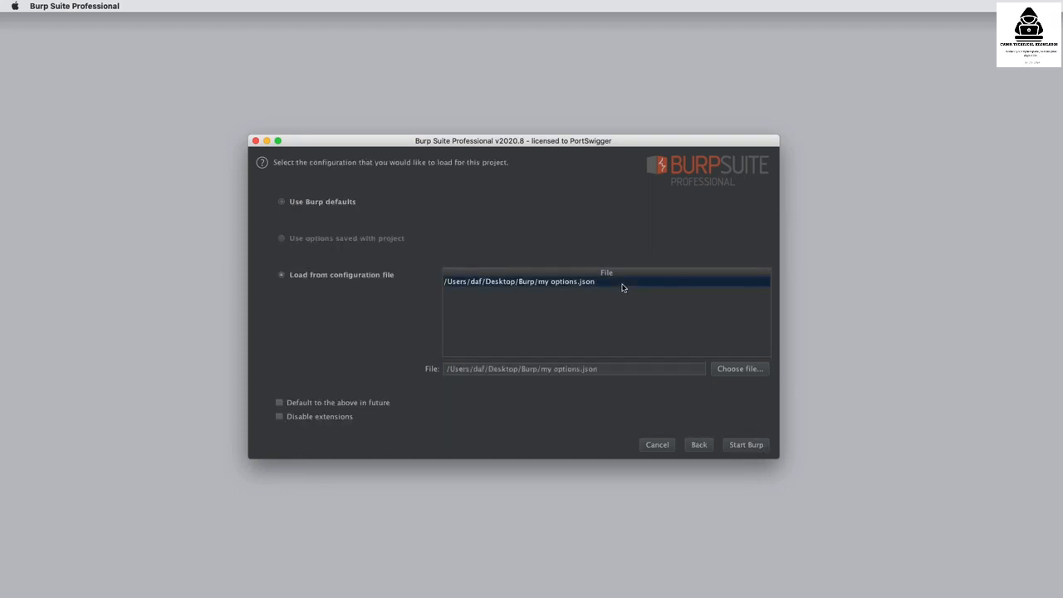
pyautogui.click(282, 403)
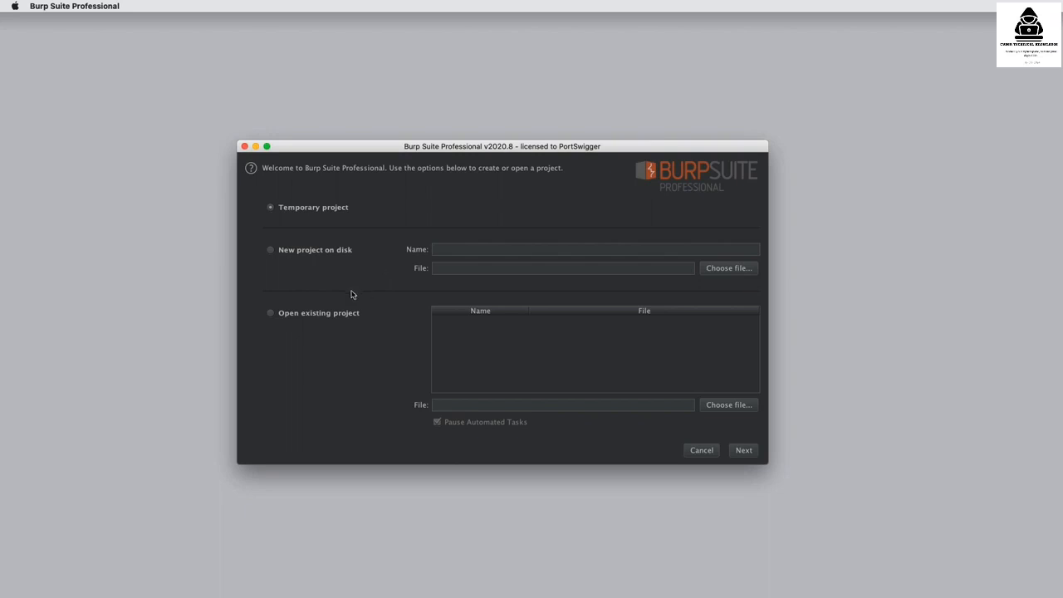
# - Set up a new project on disk named my project, with 2020-08-07-my-project.burp in the Burp folder as its file
pyautogui.click(271, 251)
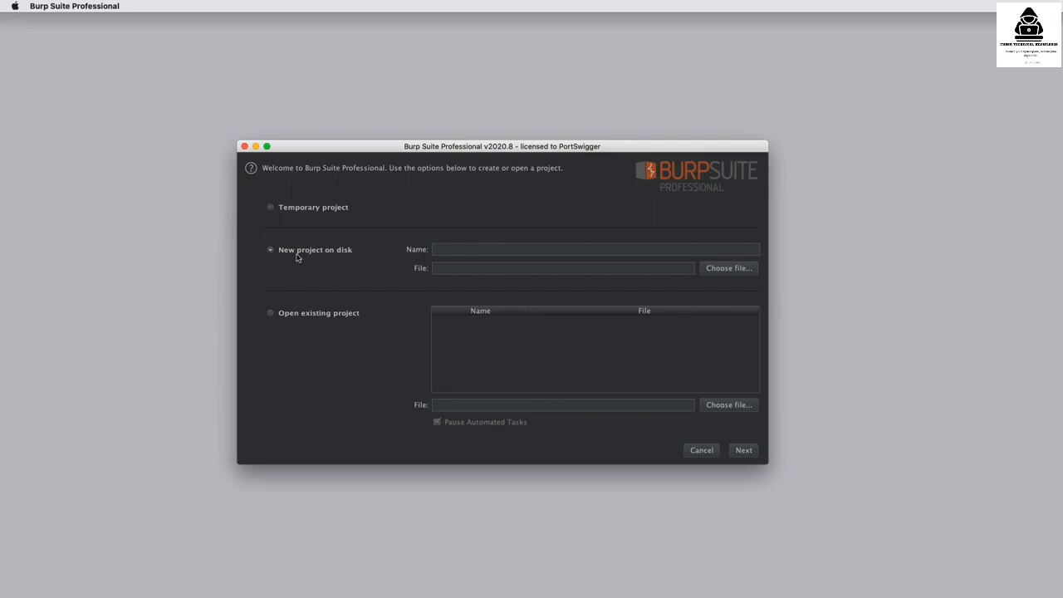
pyautogui.click(460, 250)
pyautogui.write('my project')
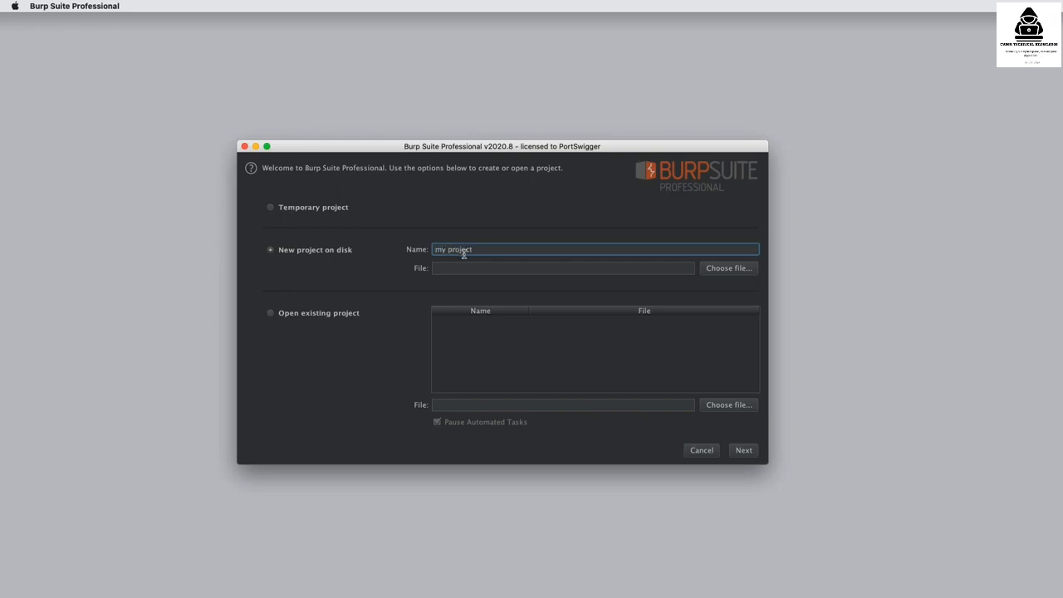
pyautogui.click(724, 269)
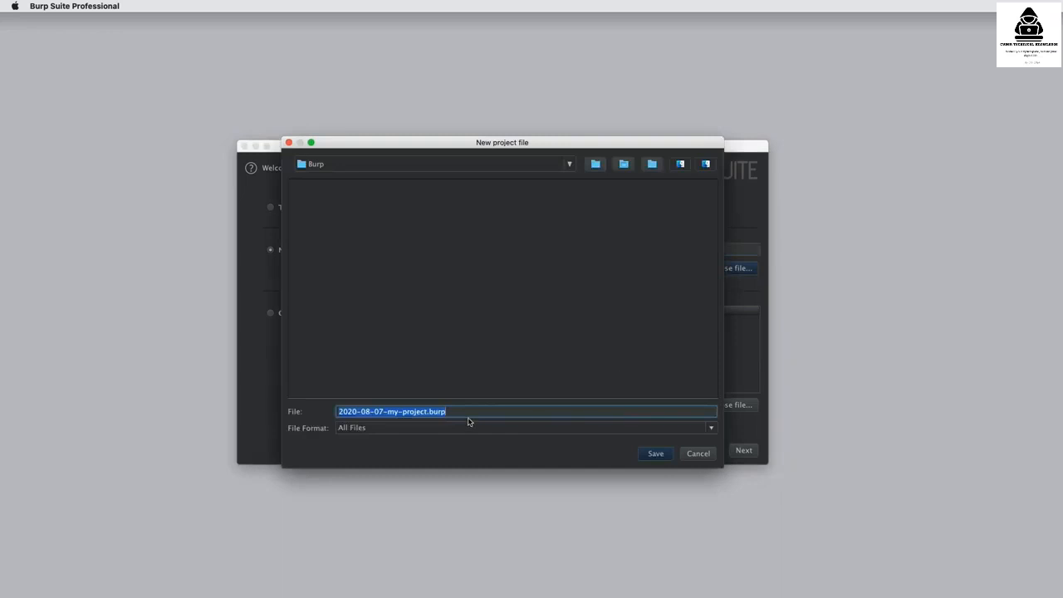
pyautogui.click(656, 453)
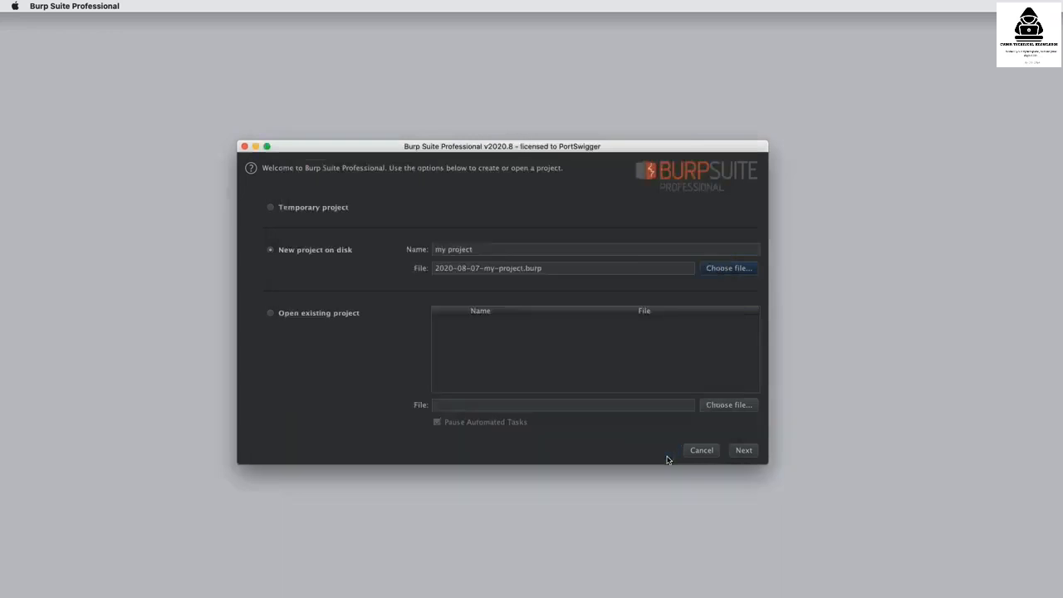
pyautogui.click(736, 451)
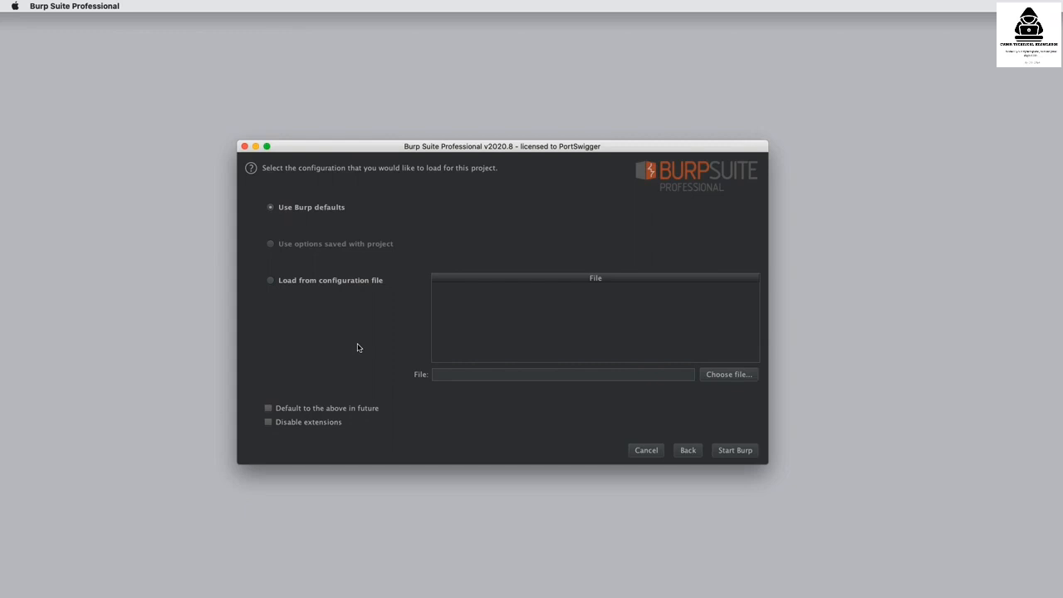
pyautogui.click(735, 451)
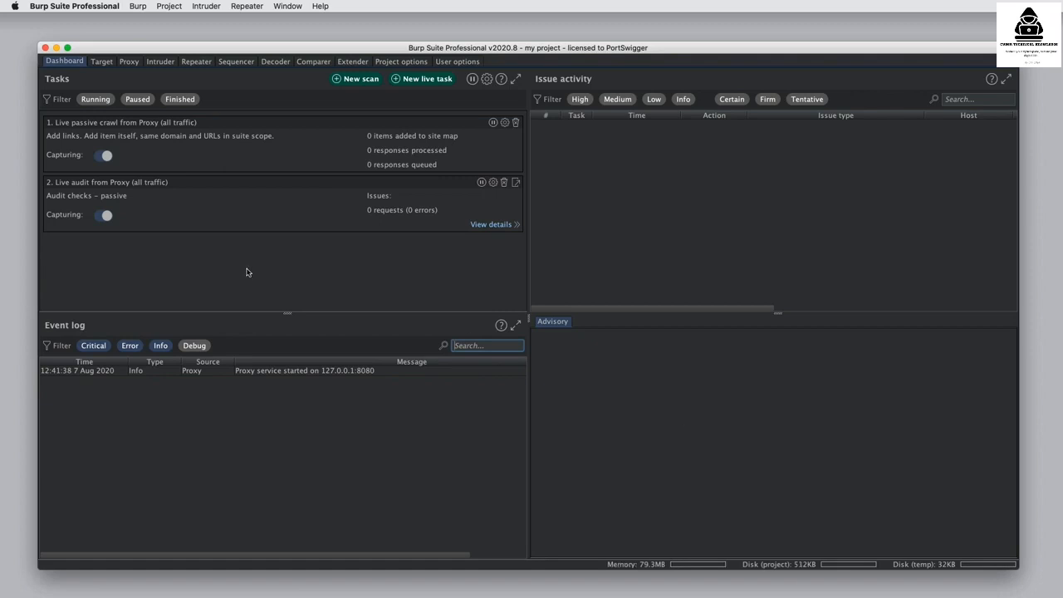
pyautogui.click(359, 81)
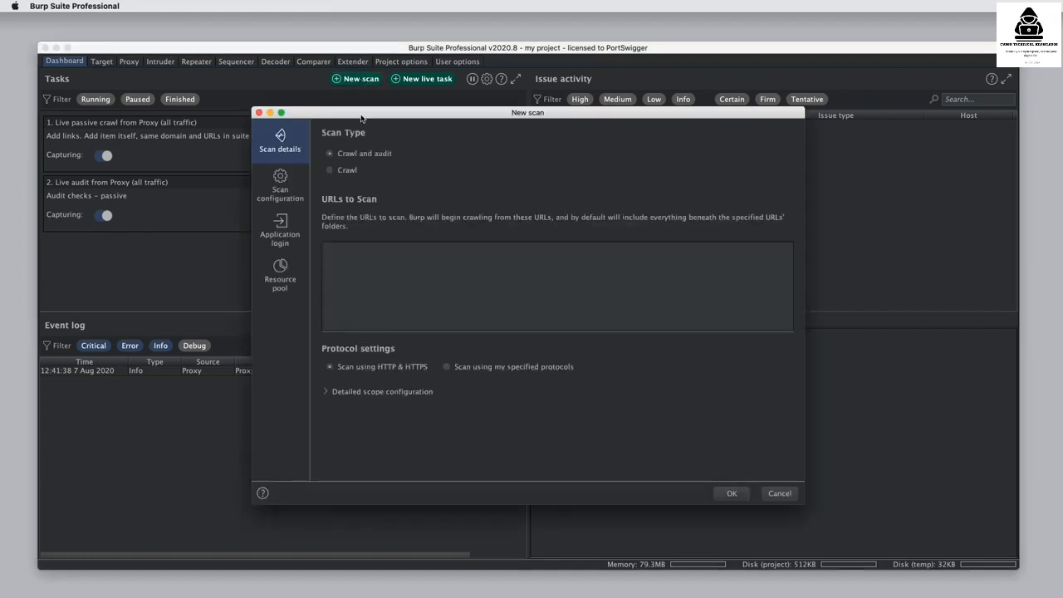
pyautogui.click(396, 278)
pyautogui.write('https://portswigger-labs.net')
pyautogui.click(738, 493)
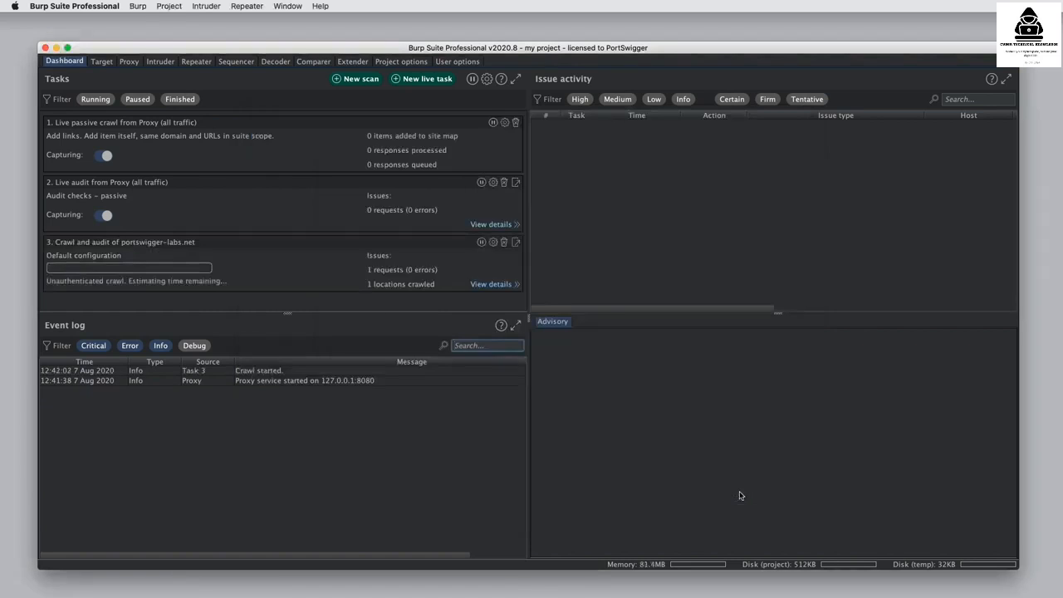
# - Browse to portswigger.net in Burp's embedded browser and turn proxy interception off to let the requests through
pyautogui.click(129, 62)
pyautogui.click(113, 216)
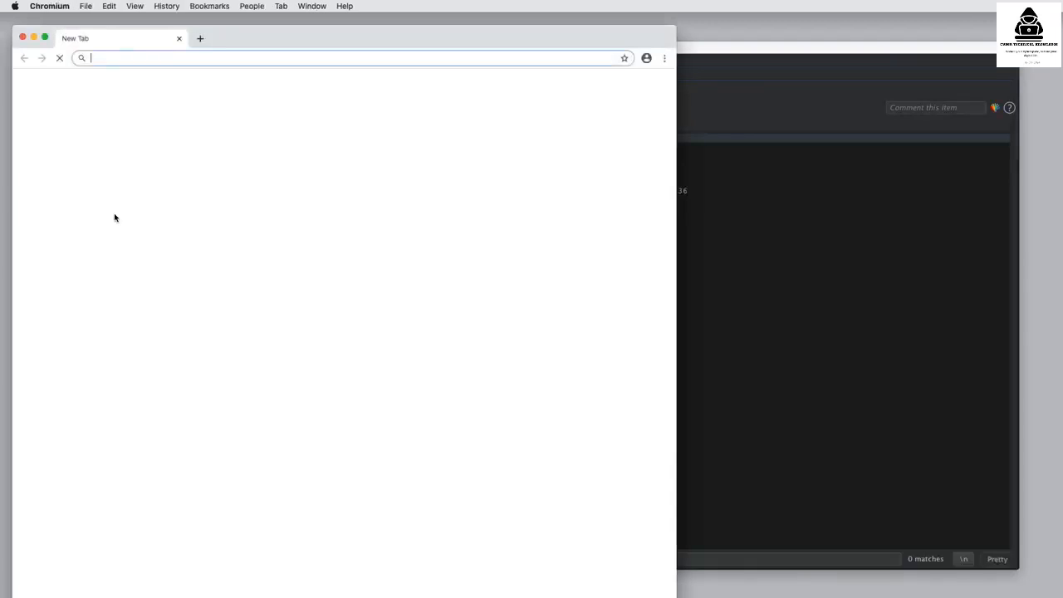
pyautogui.write('portswigger.net')
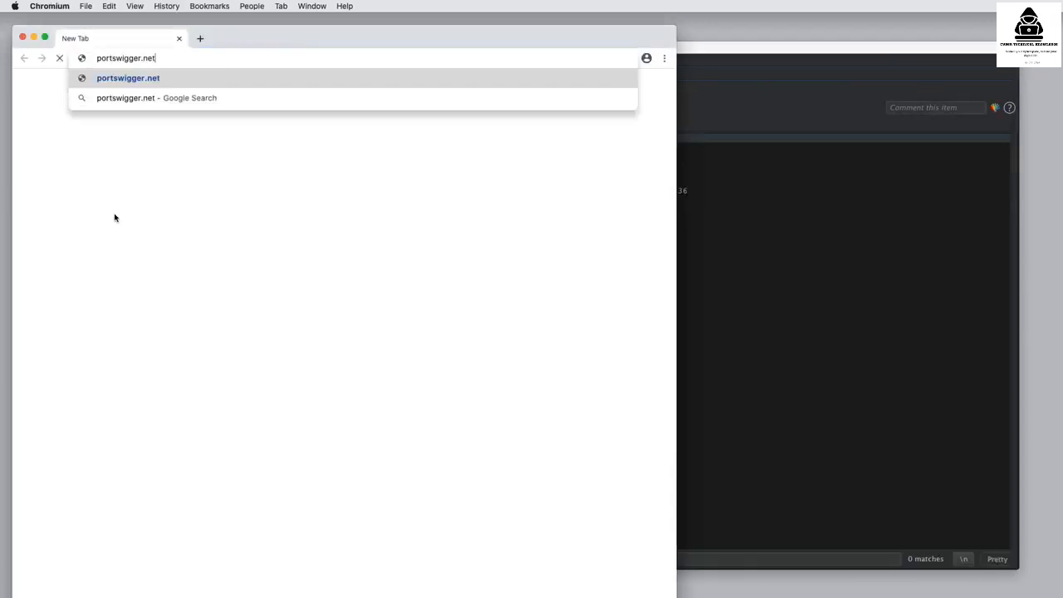
pyautogui.press('Return')
pyautogui.click(742, 263)
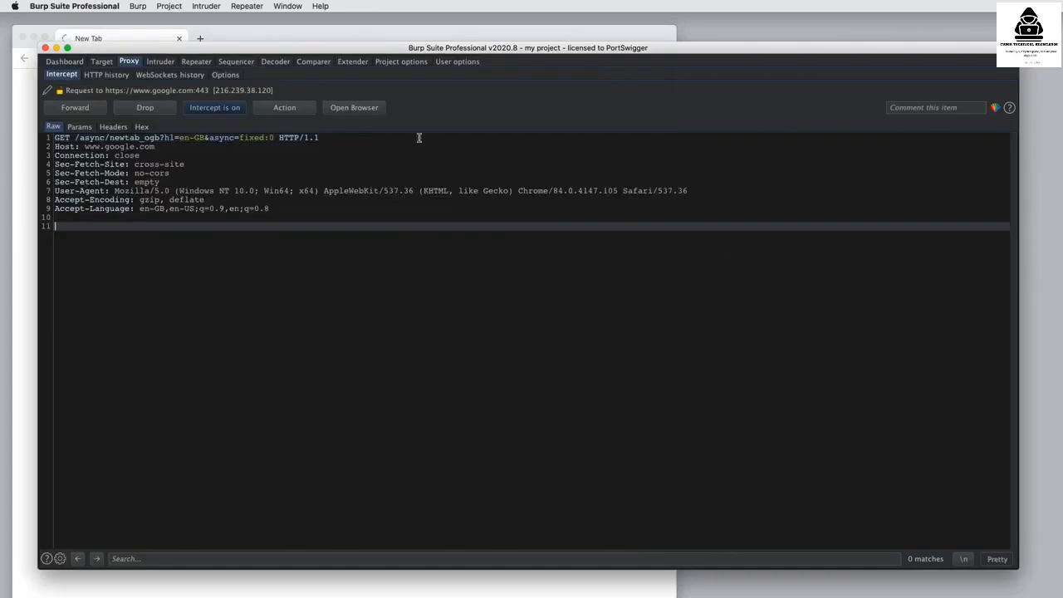
pyautogui.click(239, 113)
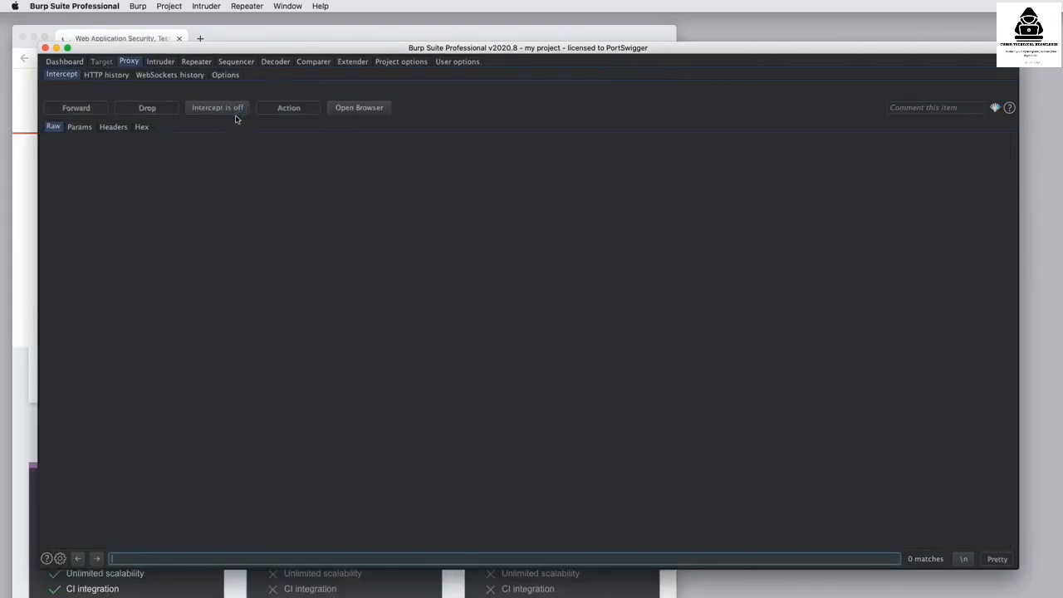
# - Check the proxy's HTTP history and the dashboard, and exit Burp Suite
pyautogui.click(116, 76)
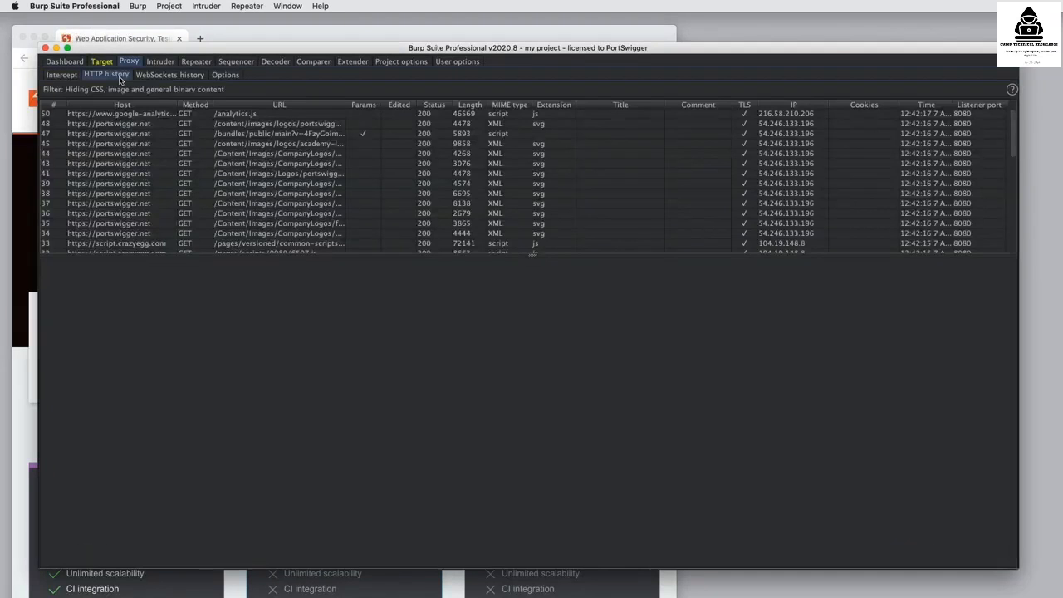
pyautogui.click(80, 63)
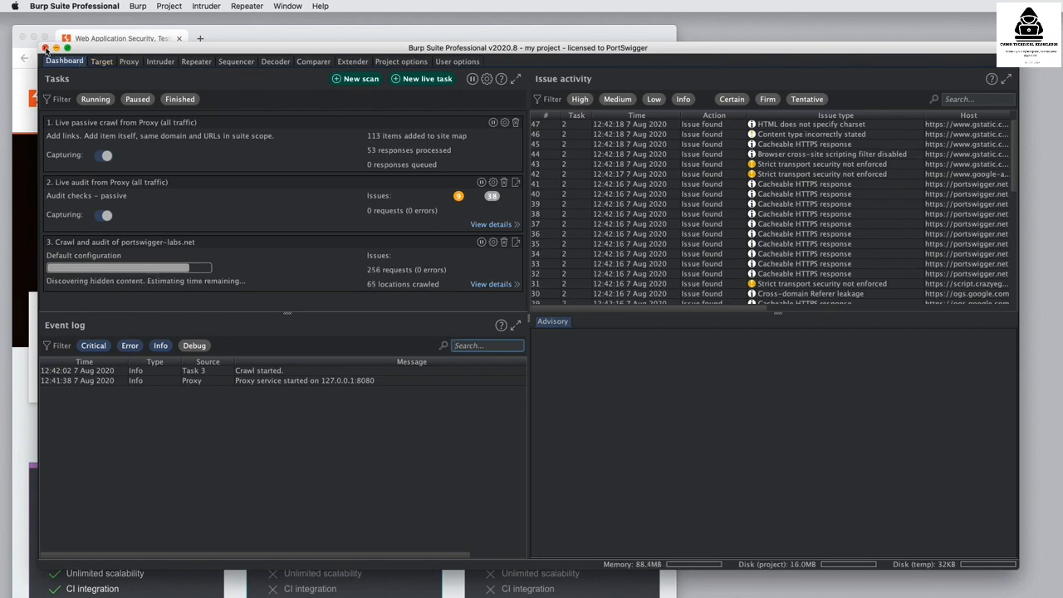
pyautogui.click(46, 49)
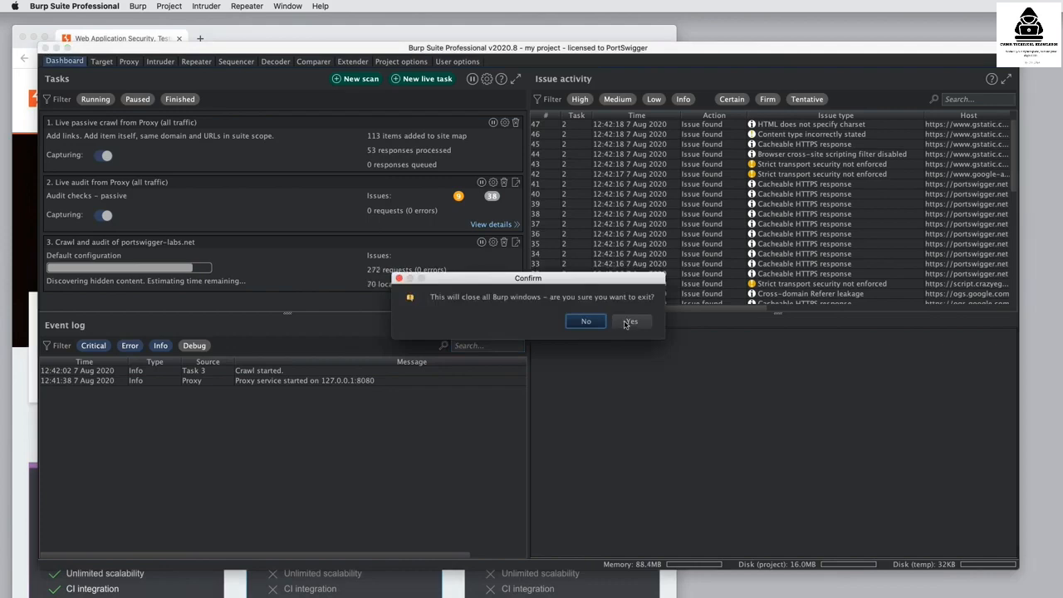
pyautogui.click(628, 323)
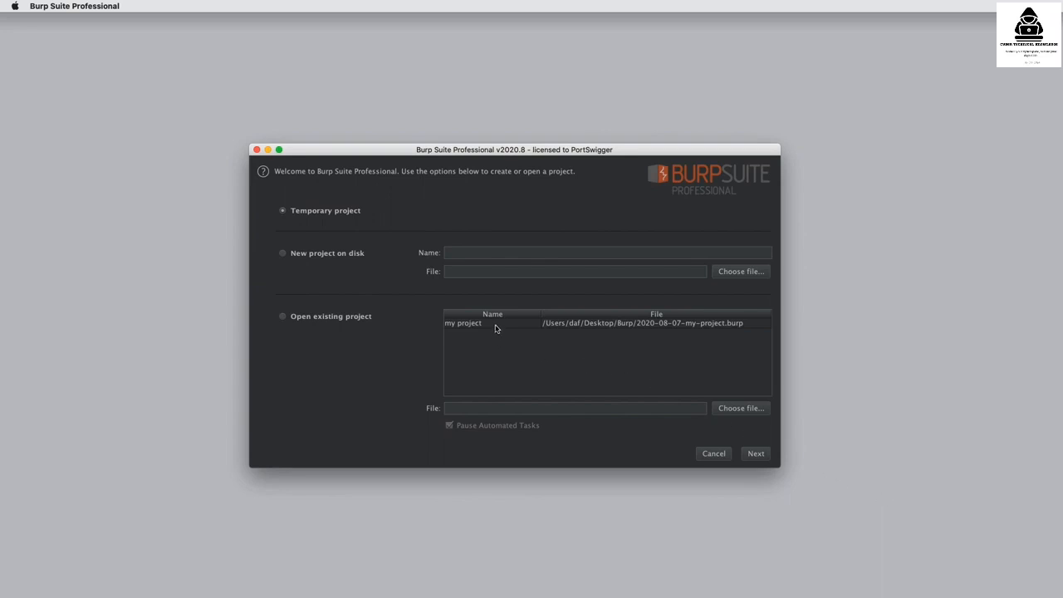
# - Reopen the existing project my project with automated tasks paused, using the options saved with the project
pyautogui.click(576, 327)
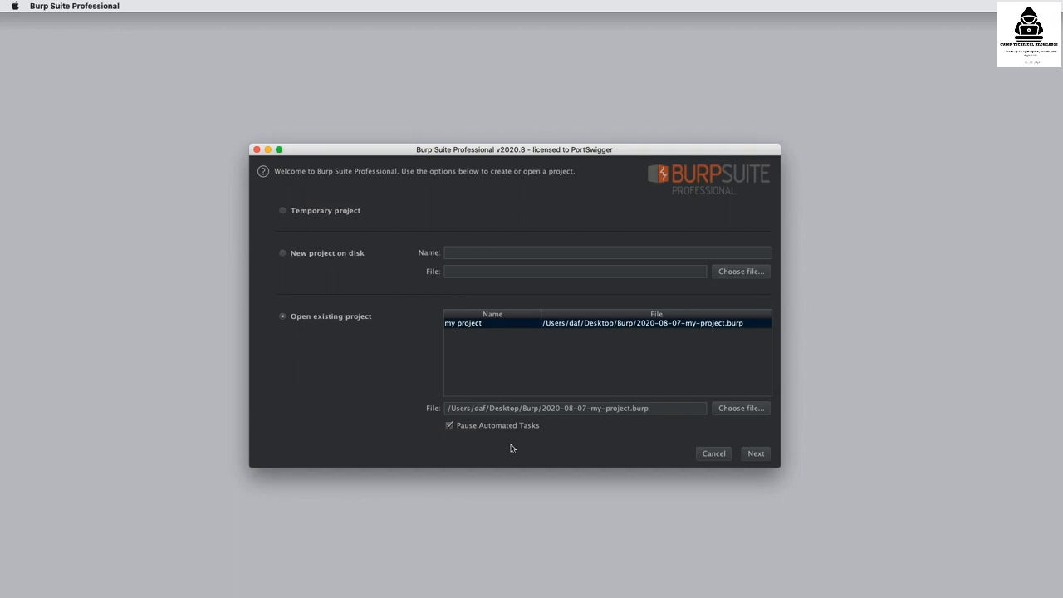
pyautogui.click(755, 455)
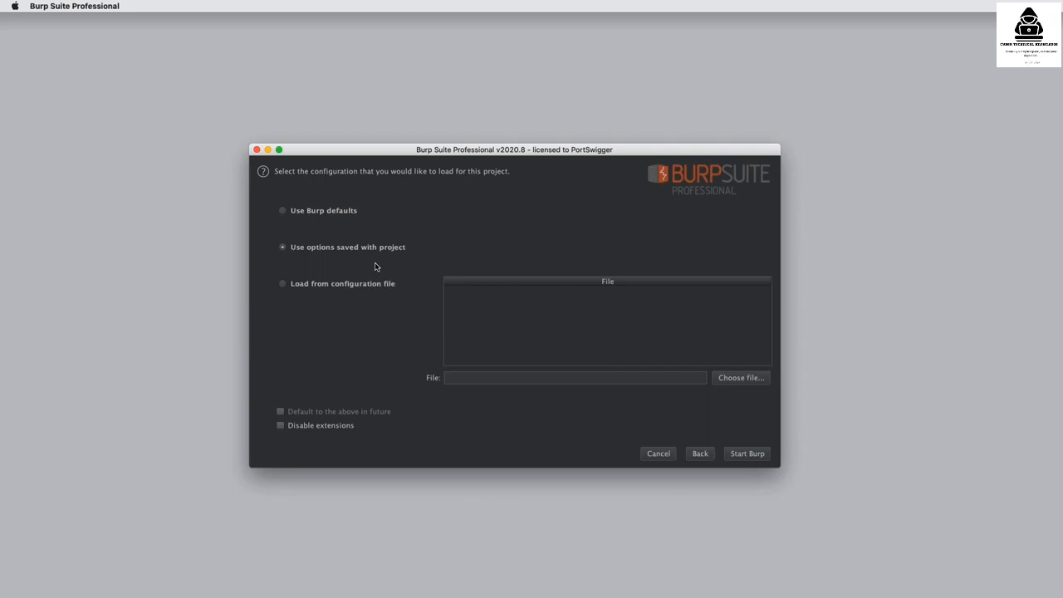
pyautogui.click(742, 455)
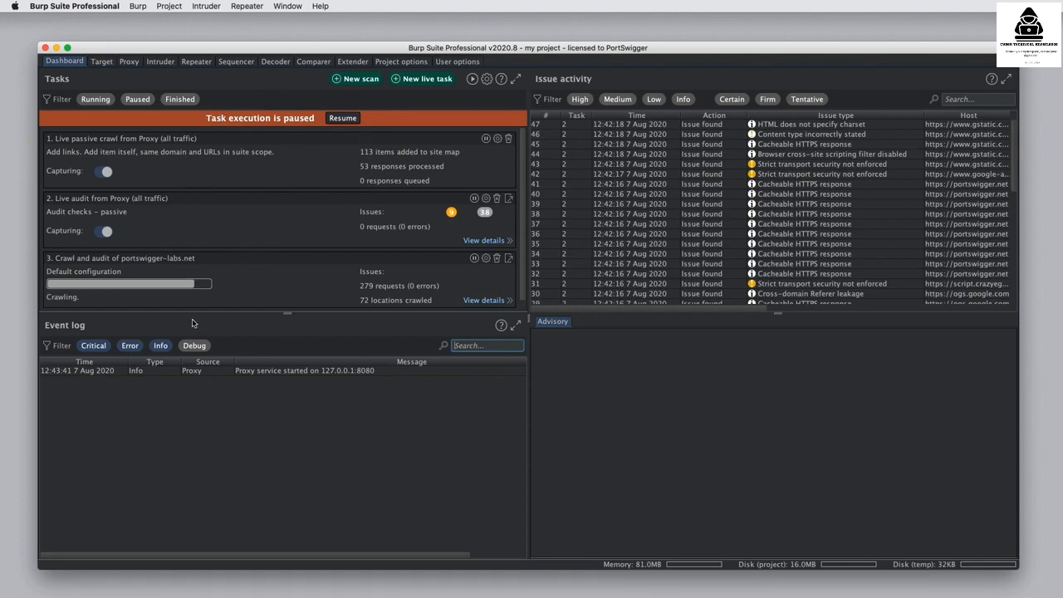
# - Check the reopened project's HTTP history and site map, and resume task execution
pyautogui.click(130, 62)
pyautogui.click(119, 75)
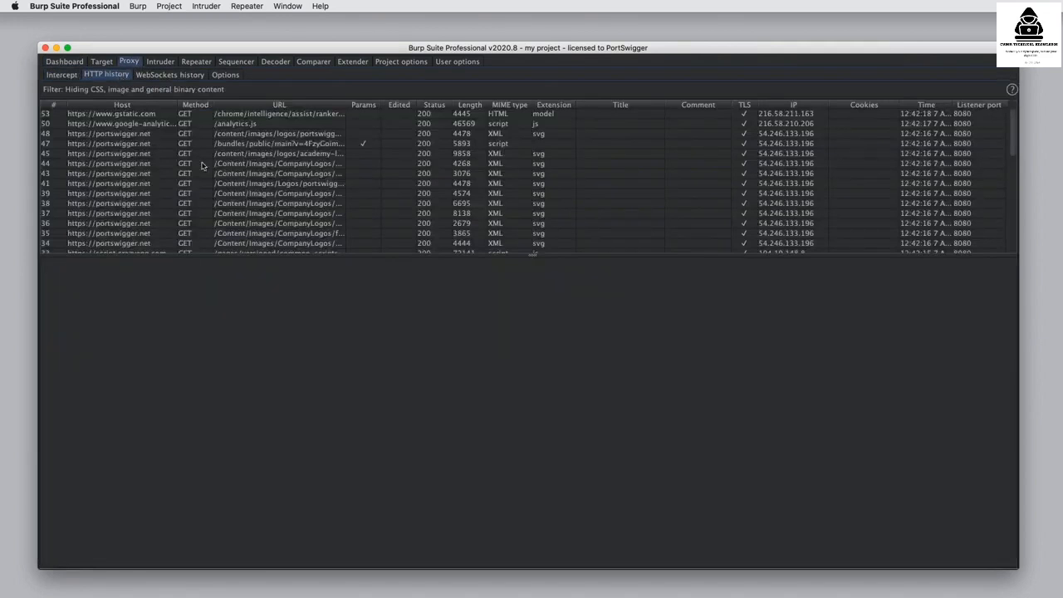
pyautogui.click(100, 62)
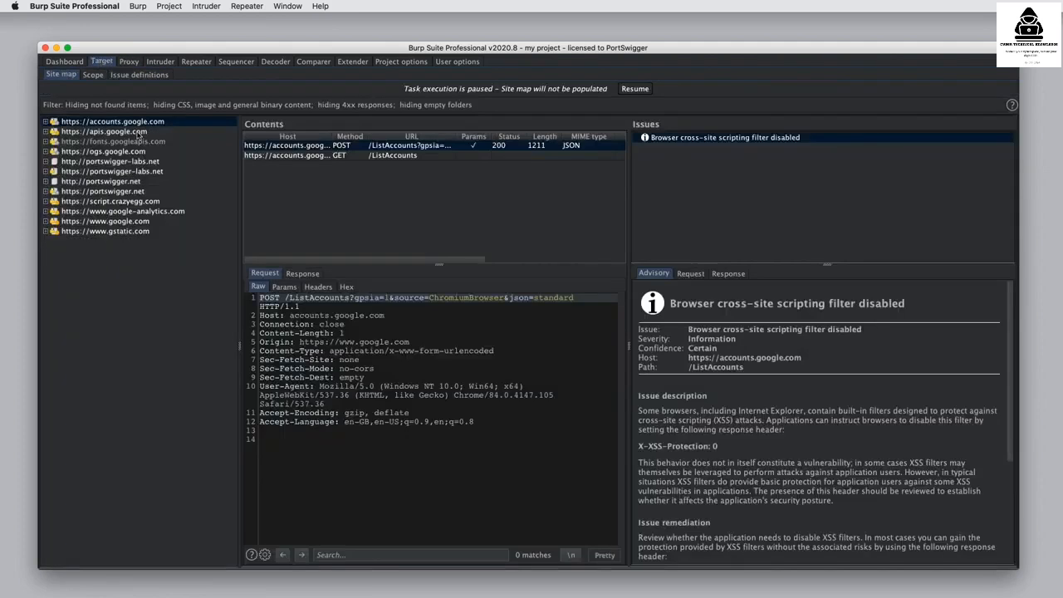
pyautogui.click(74, 64)
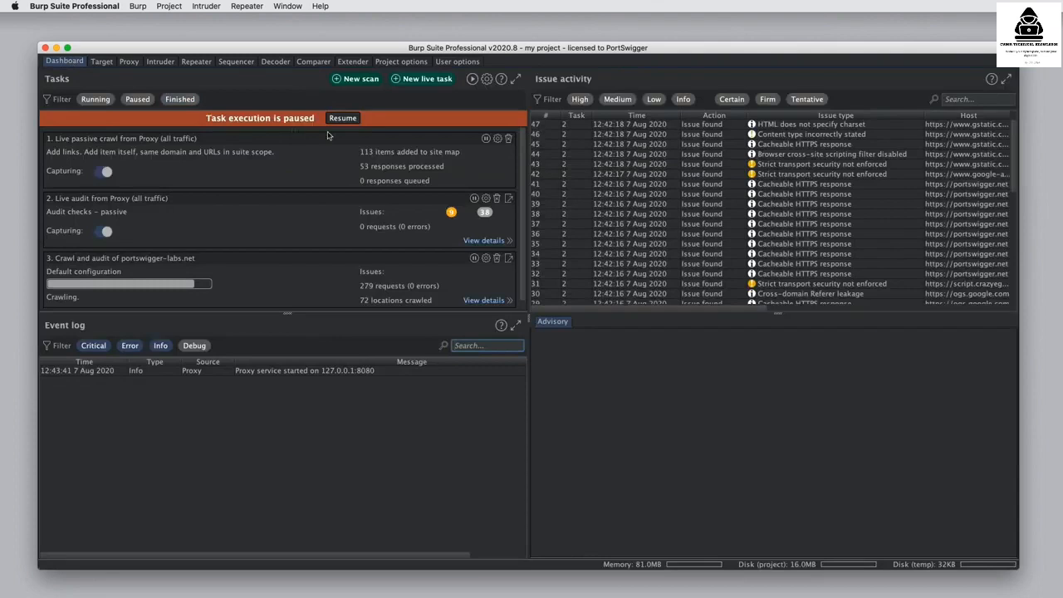
pyautogui.click(342, 118)
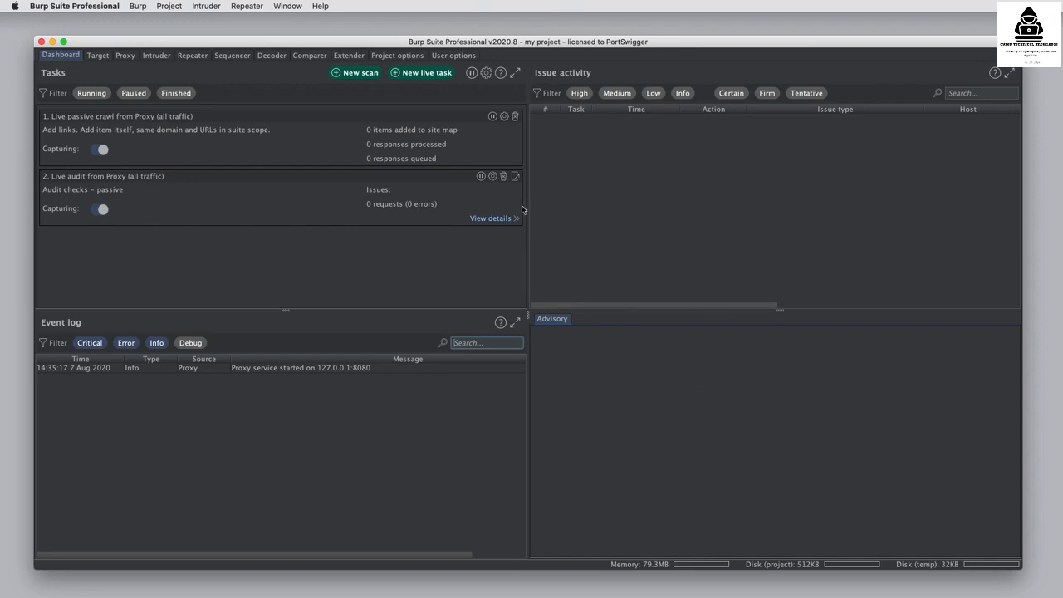
# - Examine the settings for saving a copy of the project and the available project import commands, without saving anything
pyautogui.click(175, 6)
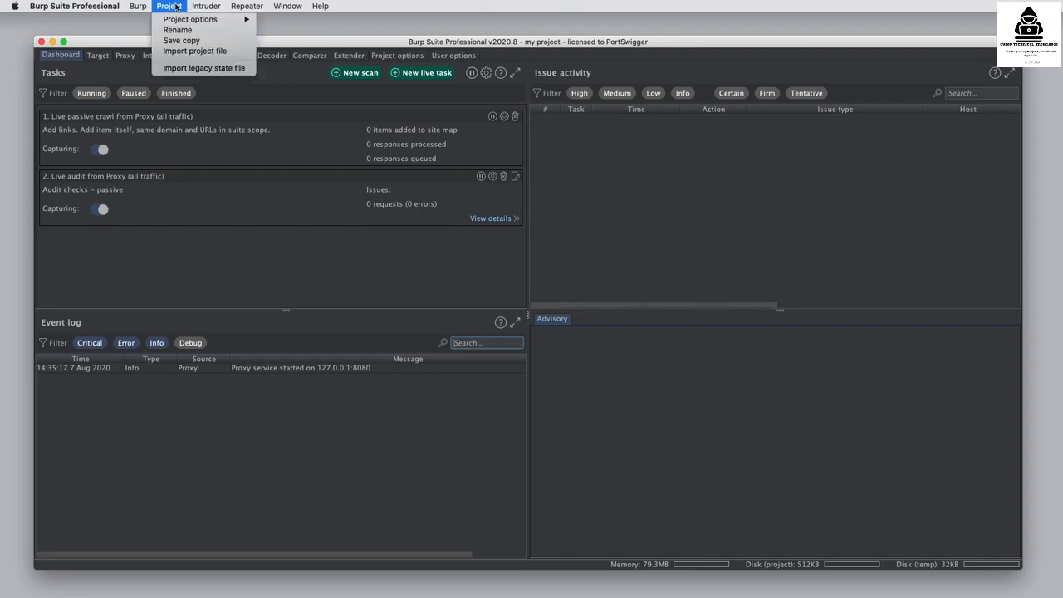
pyautogui.click(208, 40)
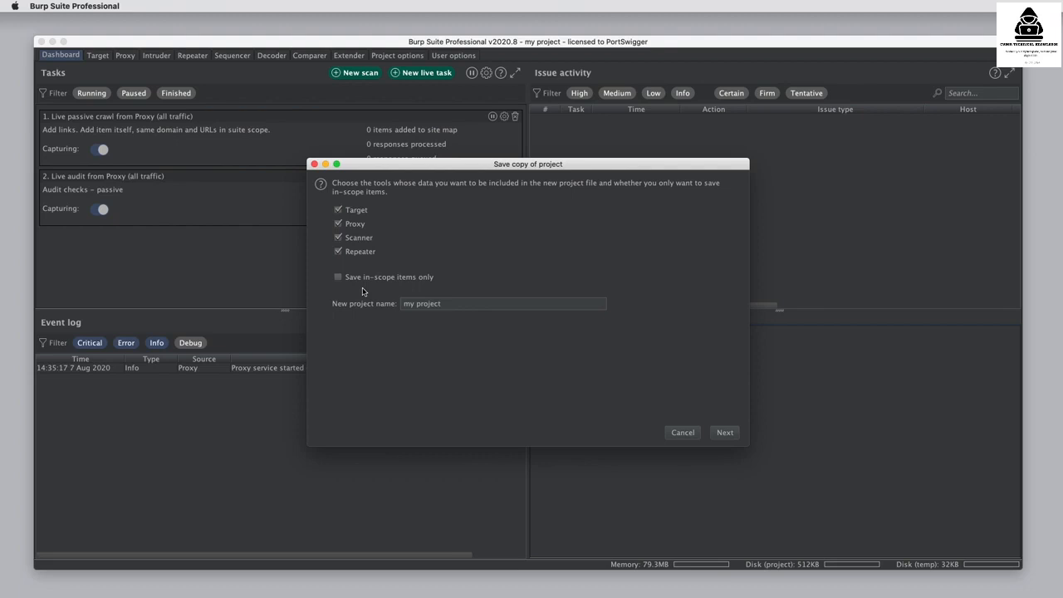
pyautogui.press('Escape')
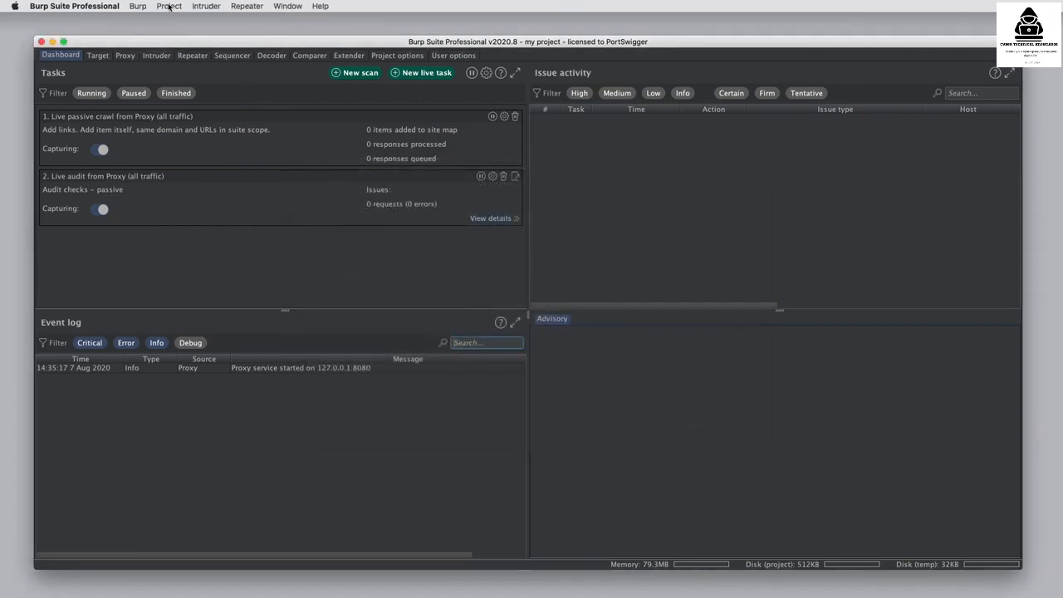
pyautogui.click(169, 7)
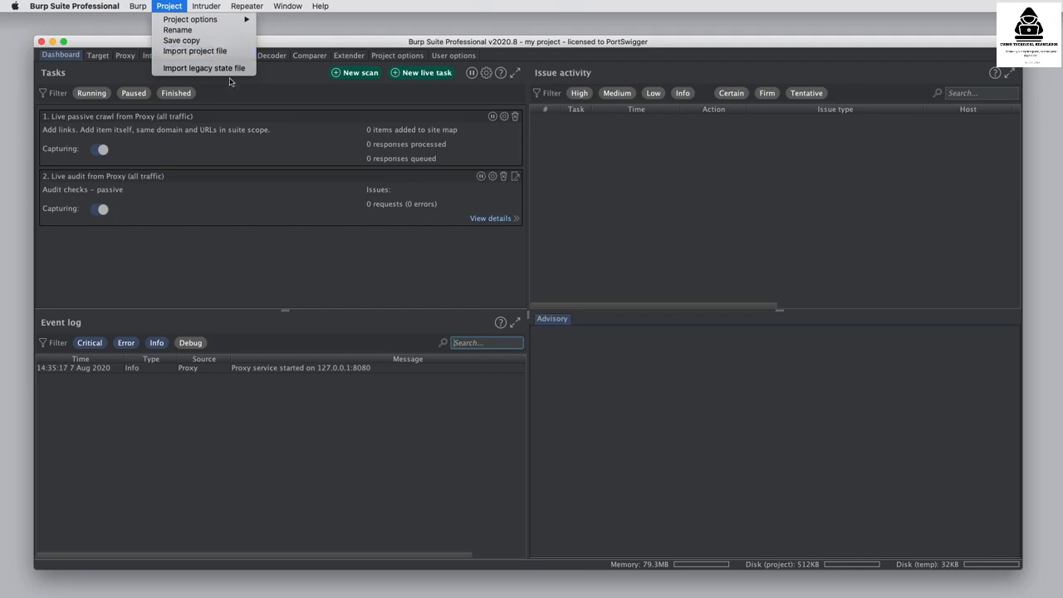
pyautogui.click(370, 259)
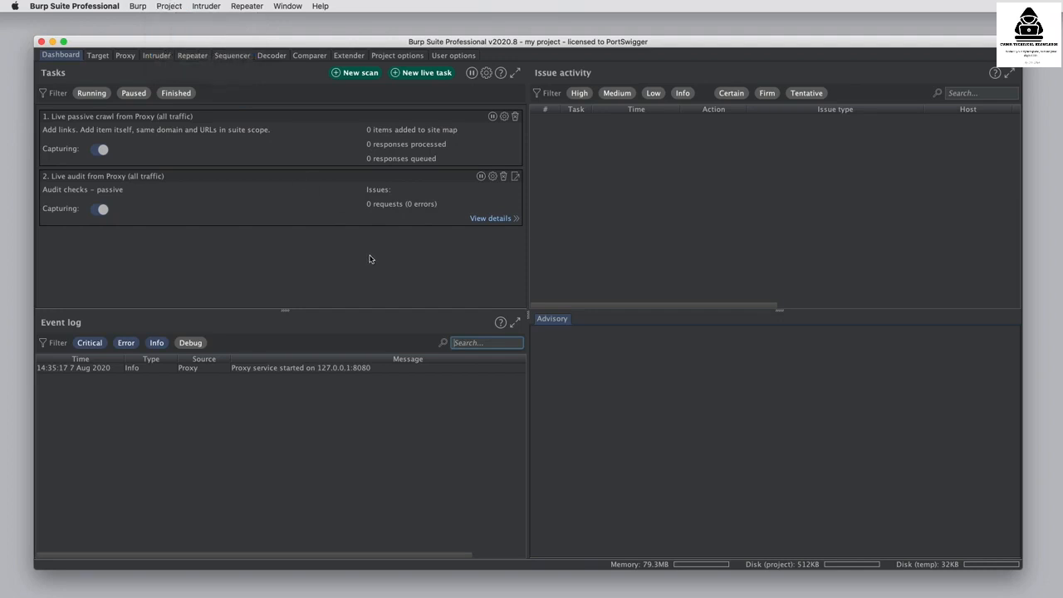
# - Open the miscellaneous settings in the user options
pyautogui.click(444, 56)
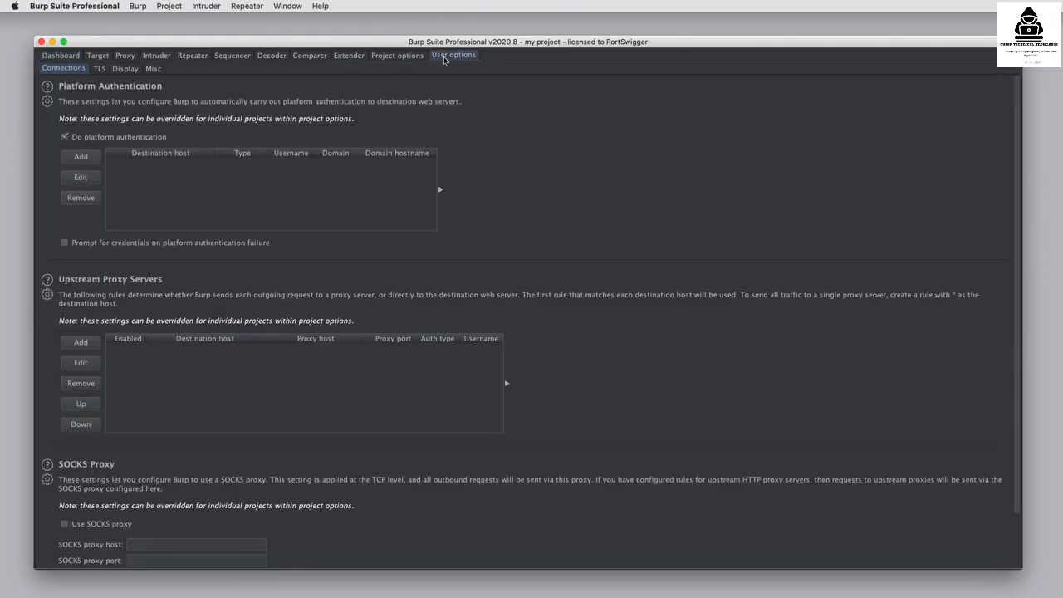
pyautogui.click(157, 72)
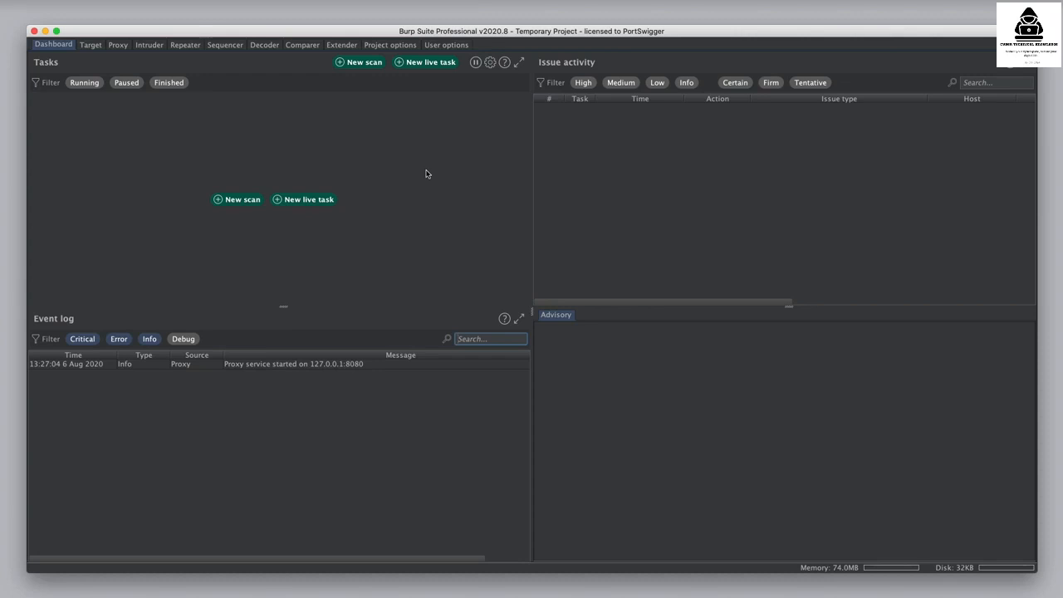
# - Begin a new live task and examine its scan configuration and resource pool settings
pyautogui.click(433, 67)
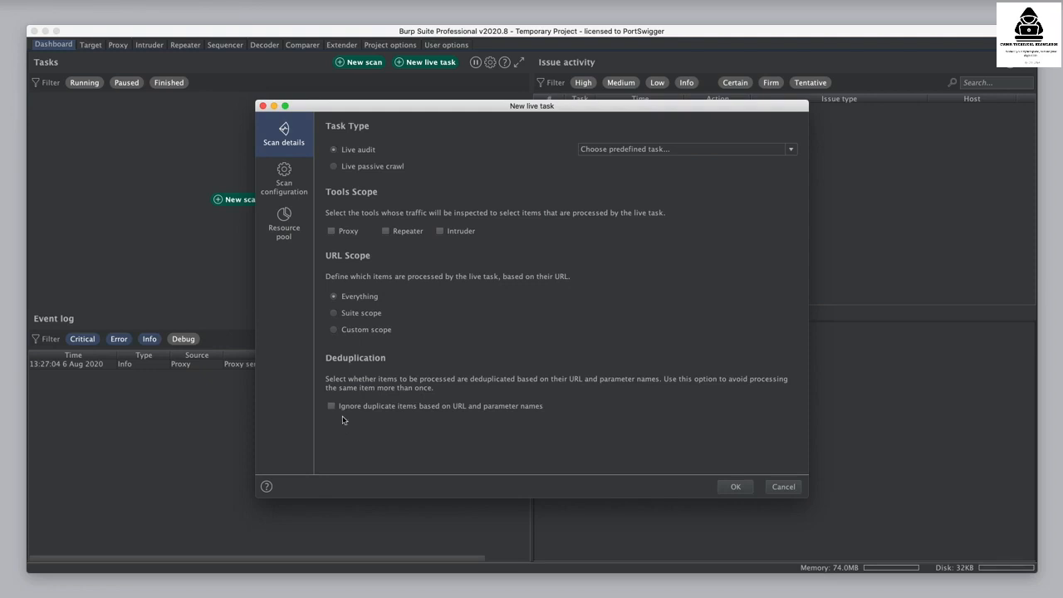
pyautogui.click(295, 181)
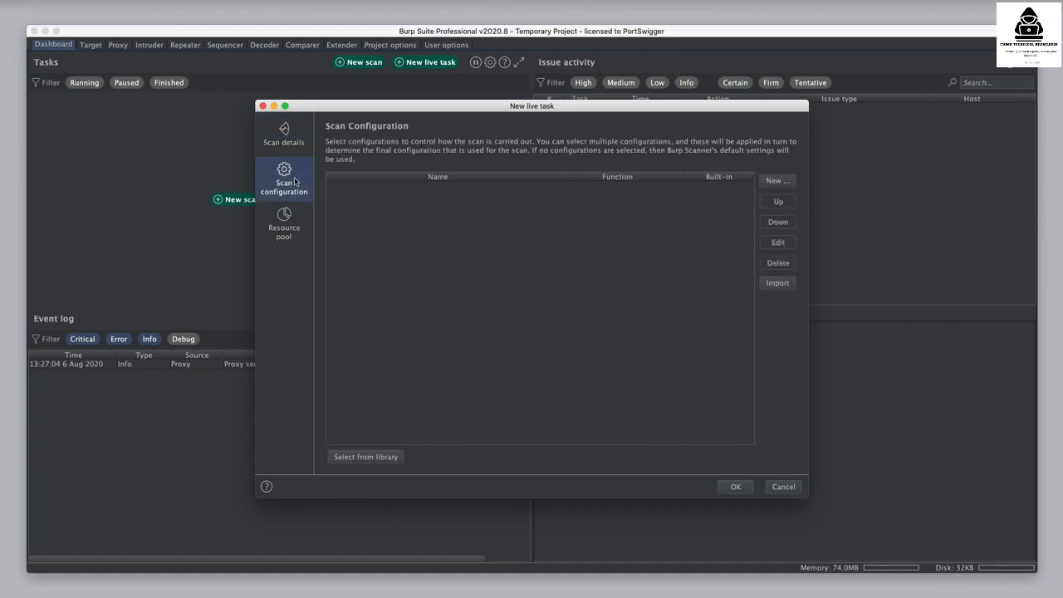
pyautogui.click(296, 217)
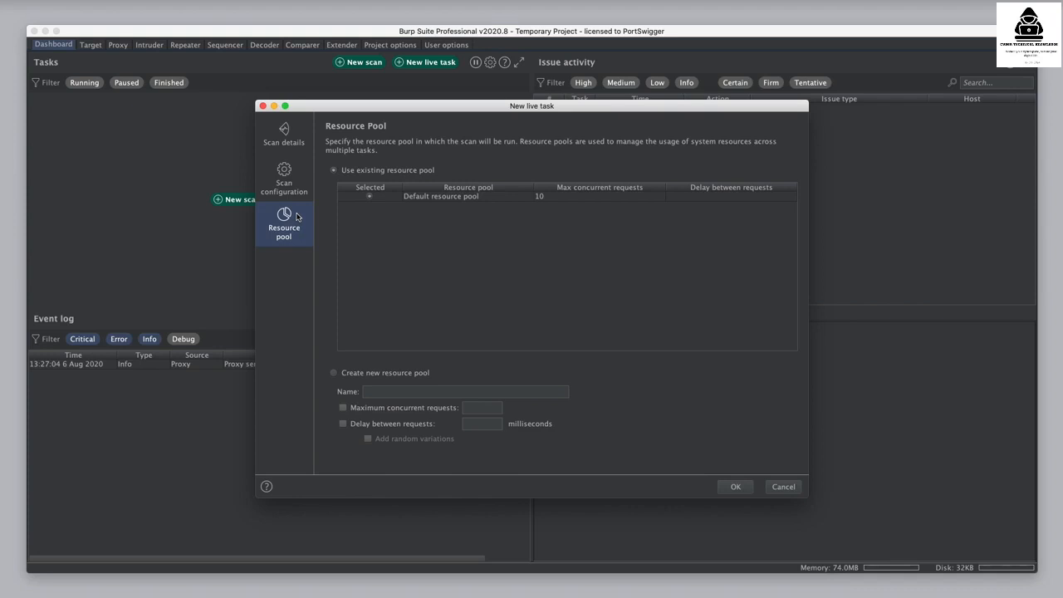
pyautogui.click(285, 131)
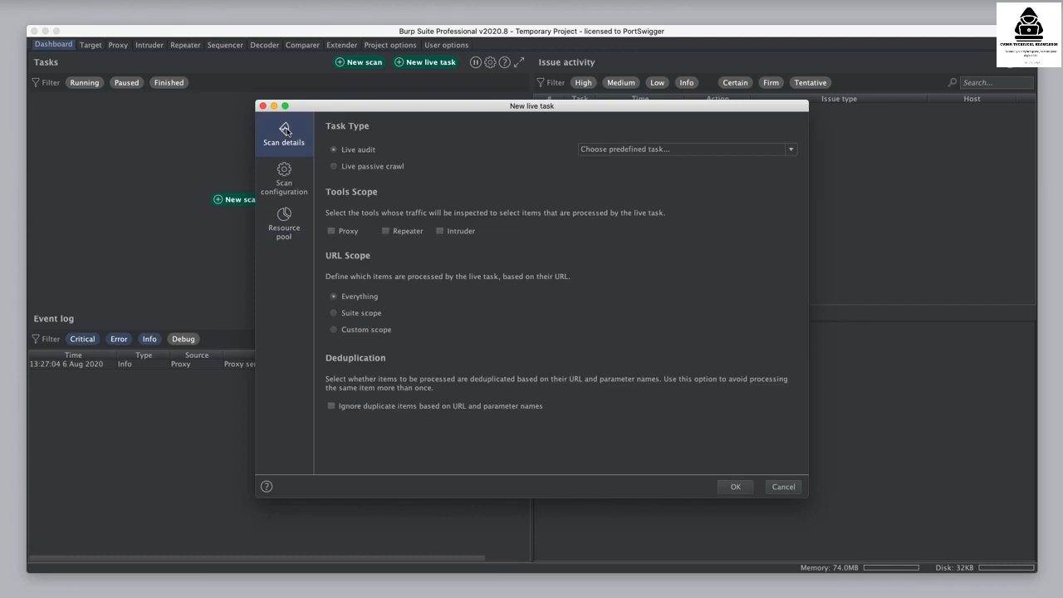
pyautogui.click(332, 232)
pyautogui.click(380, 332)
pyautogui.click(396, 390)
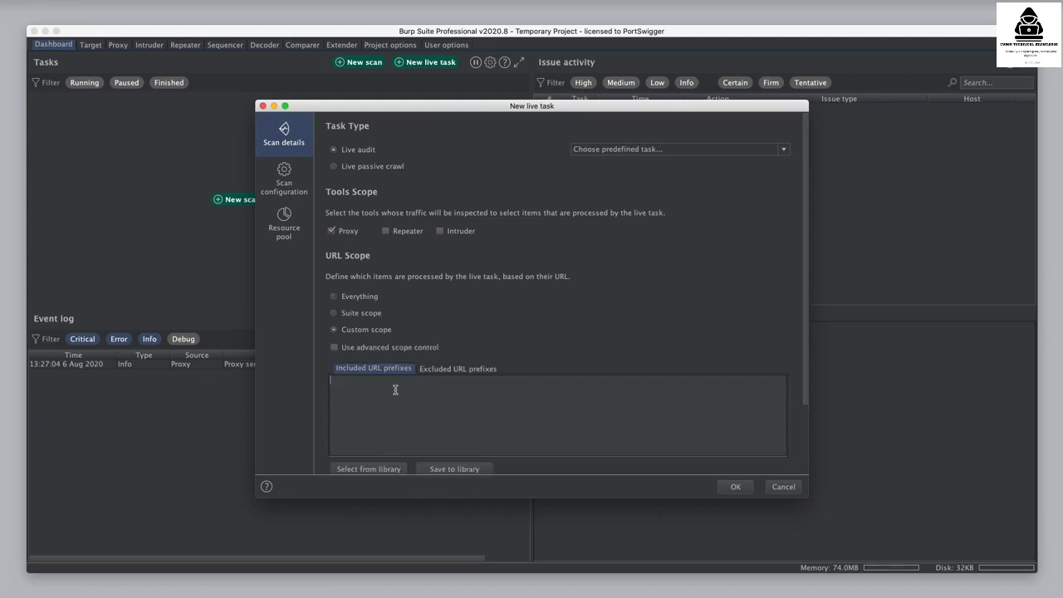
pyautogui.write('https://portswigger-labs.net')
pyautogui.scroll(-3, 395, 390)
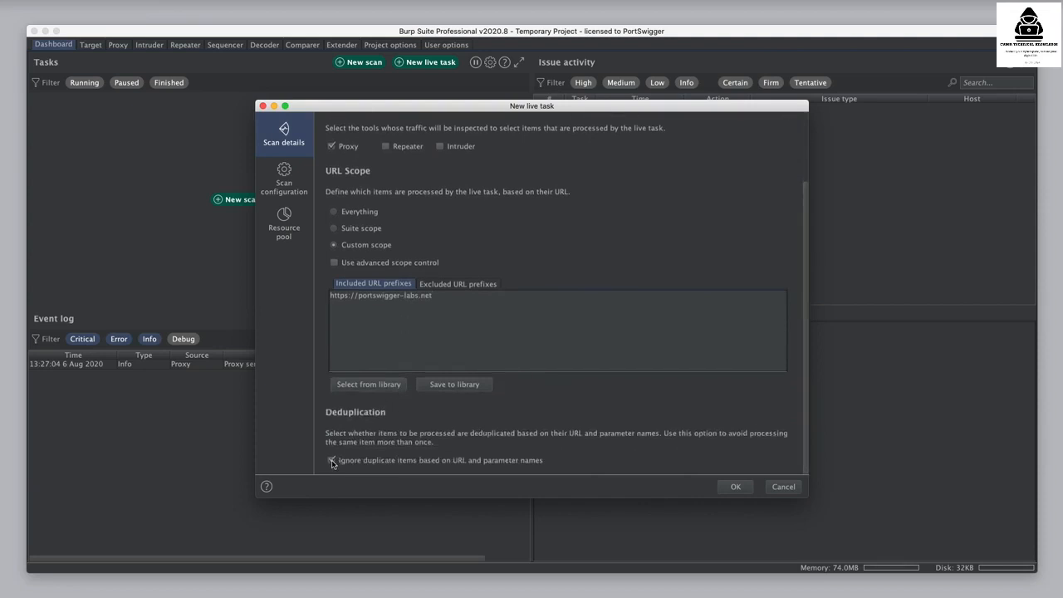
# - Add the built-in configuration Audit checks - medium active from the library to the live task
pyautogui.click(287, 185)
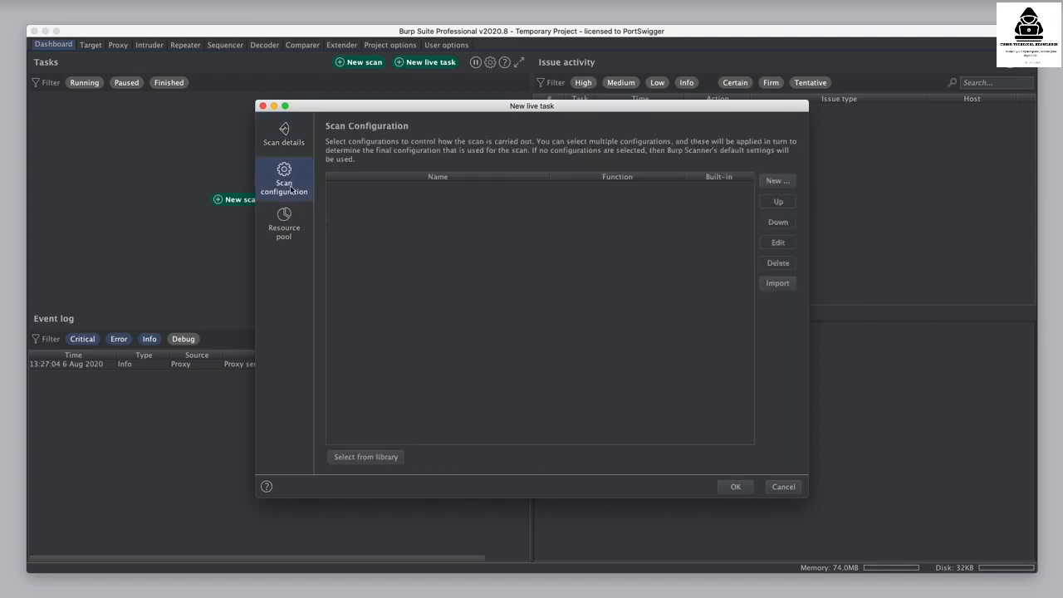
pyautogui.click(372, 460)
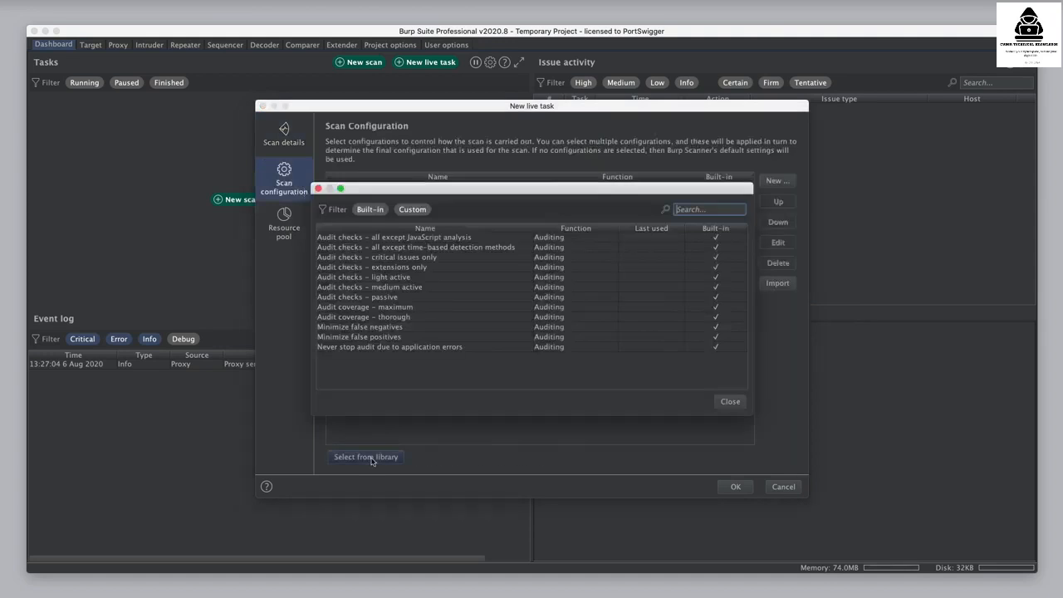
pyautogui.doubleClick(381, 287)
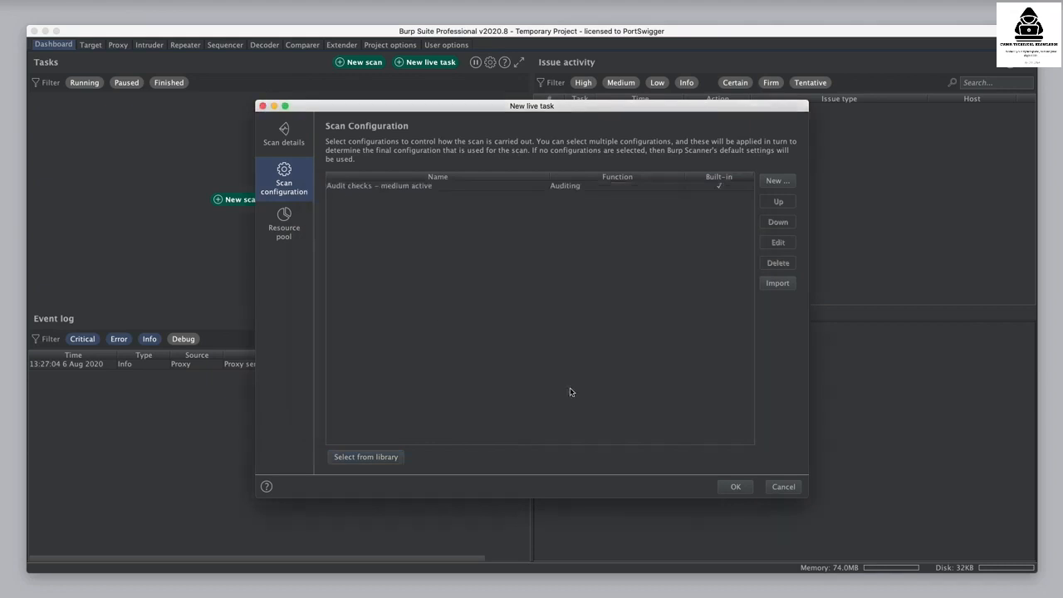
pyautogui.click(734, 490)
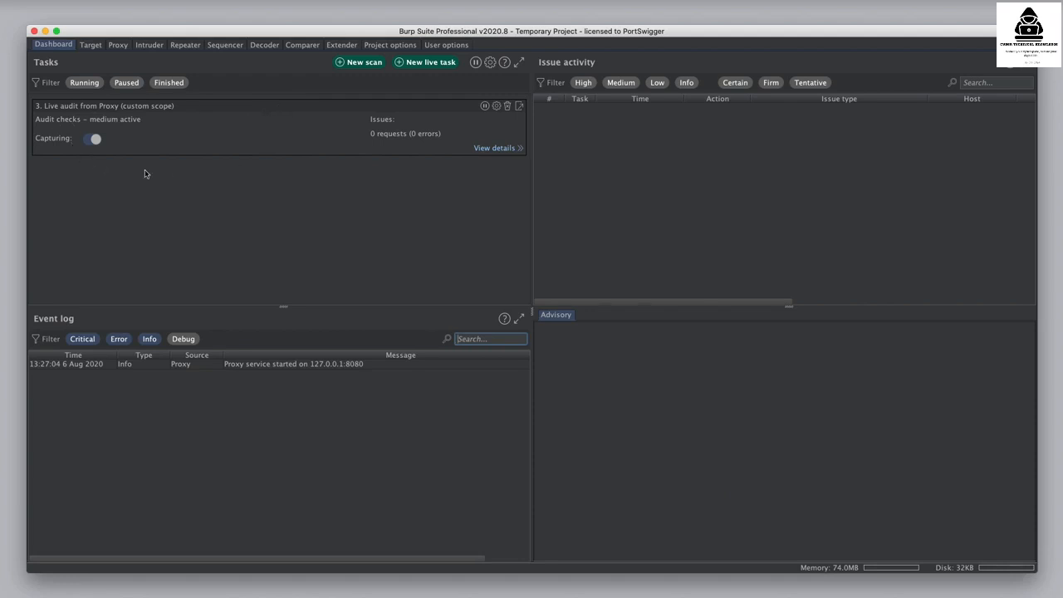
pyautogui.click(113, 48)
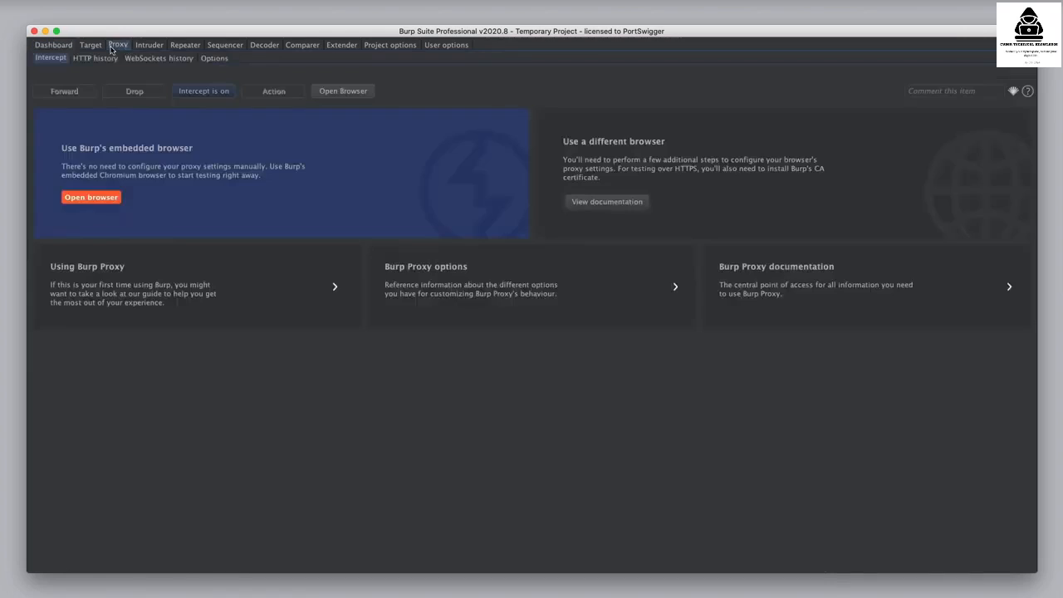
pyautogui.click(101, 201)
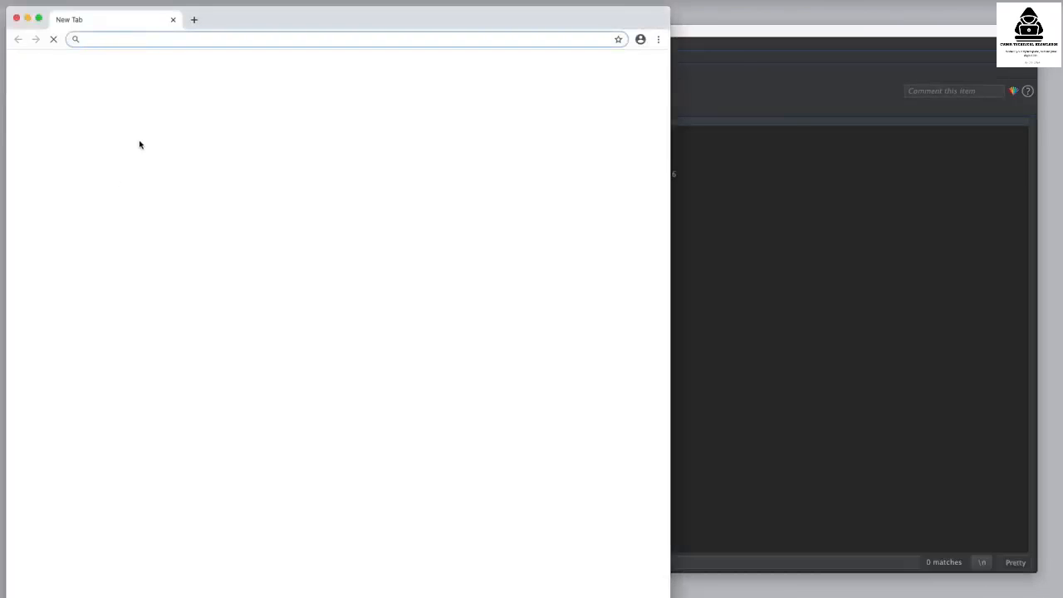
pyautogui.write('https://portswigger')
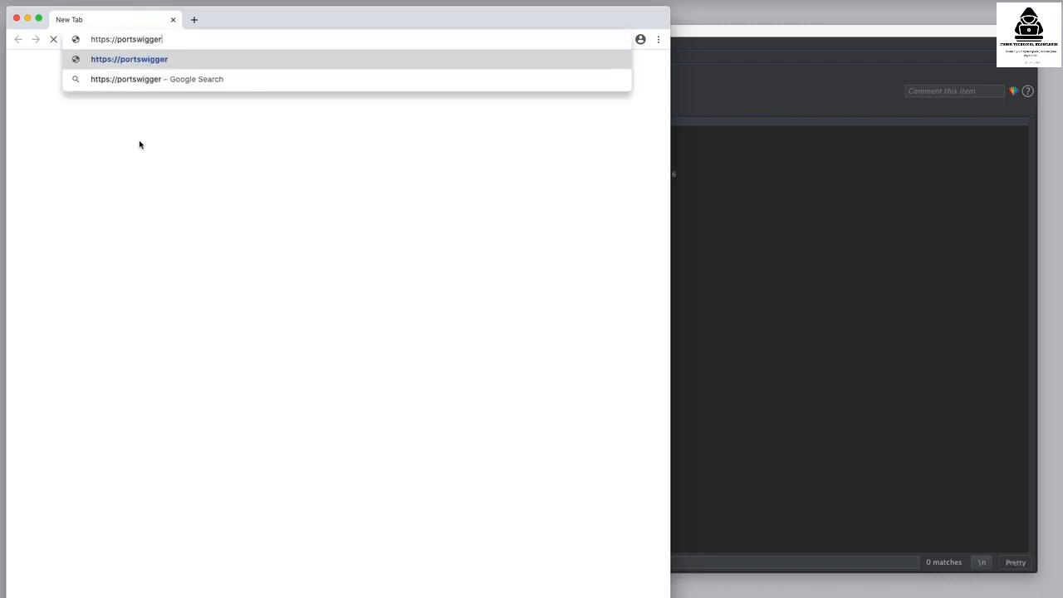
pyautogui.write('-labs.net/csp')
pyautogui.press('Return')
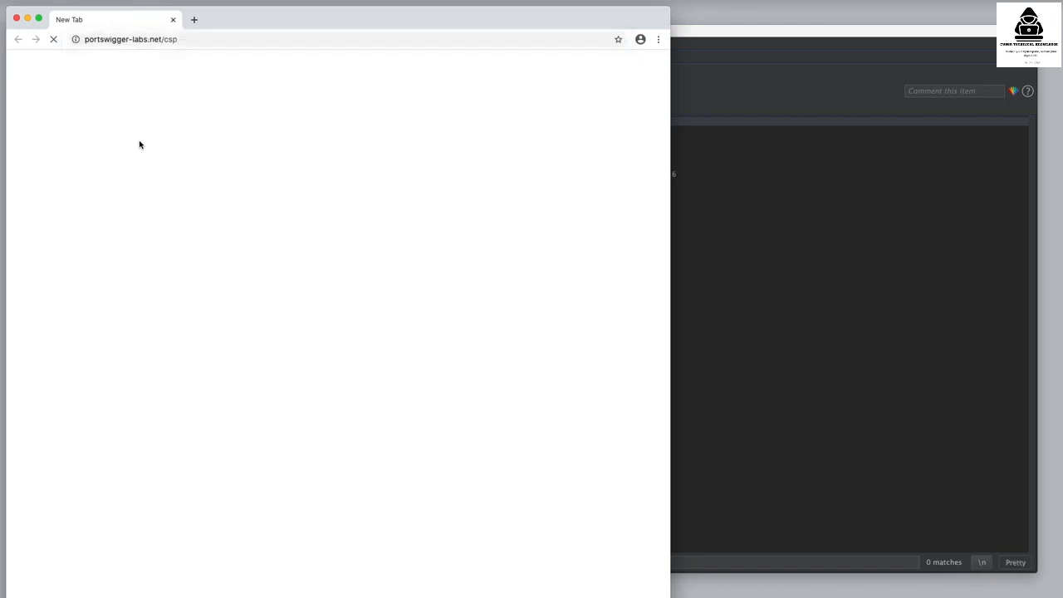
# - Turn off proxy interception to release the held requests, and view the live audit's issues on the dashboard
pyautogui.click(697, 225)
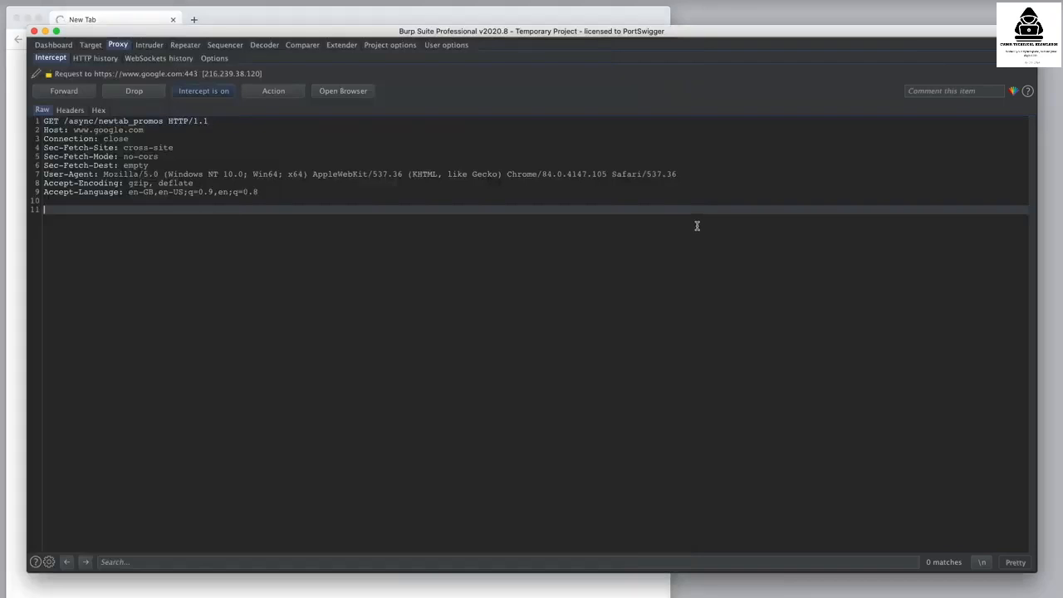
pyautogui.click(204, 91)
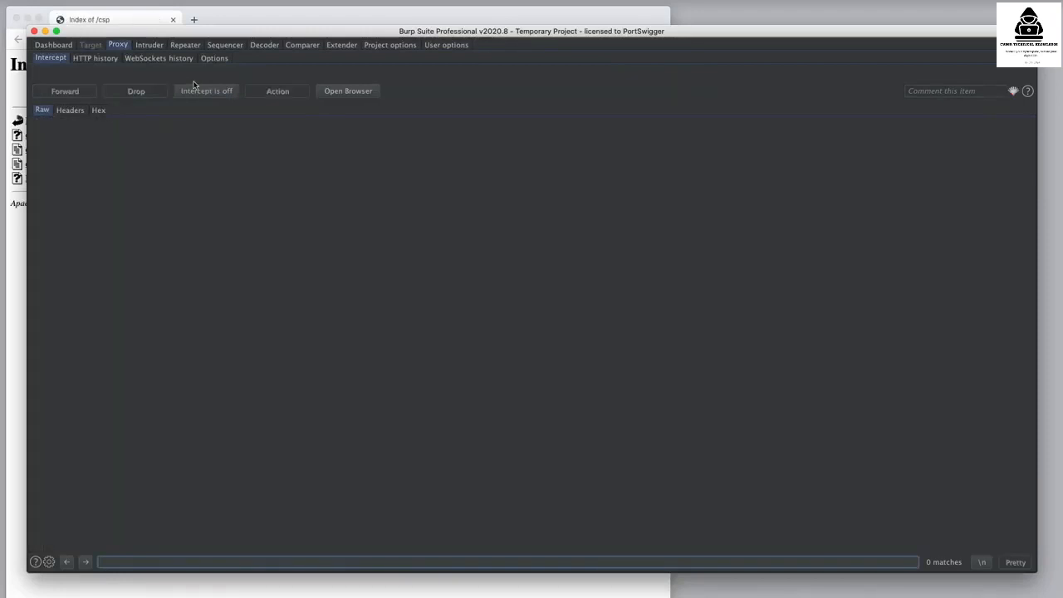
pyautogui.click(54, 45)
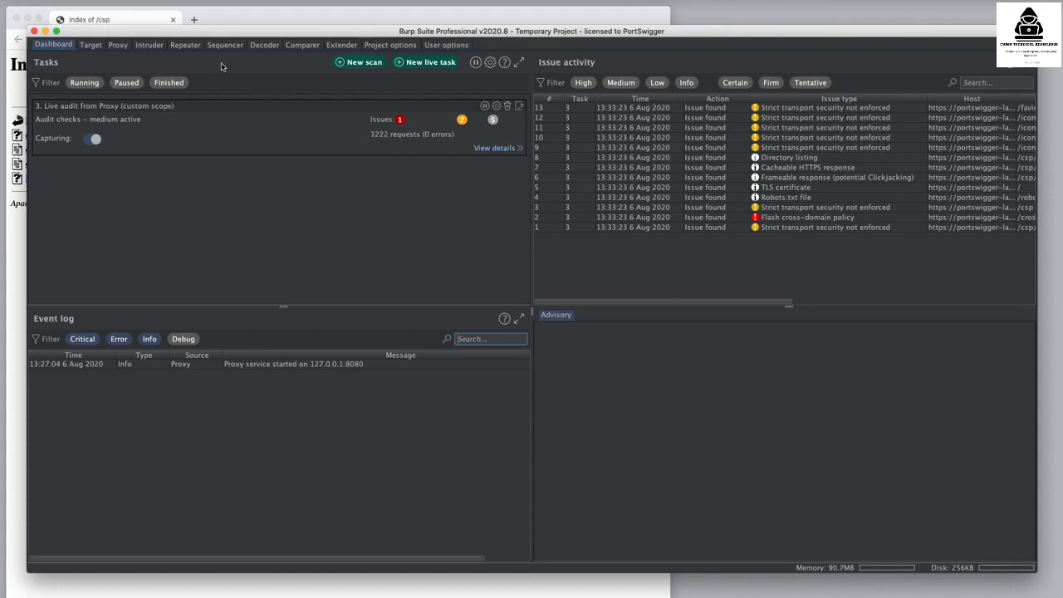
# - In the embedded browser, visit csp.php and deser.html from the /csp index to feed the live audit
pyautogui.click(134, 18)
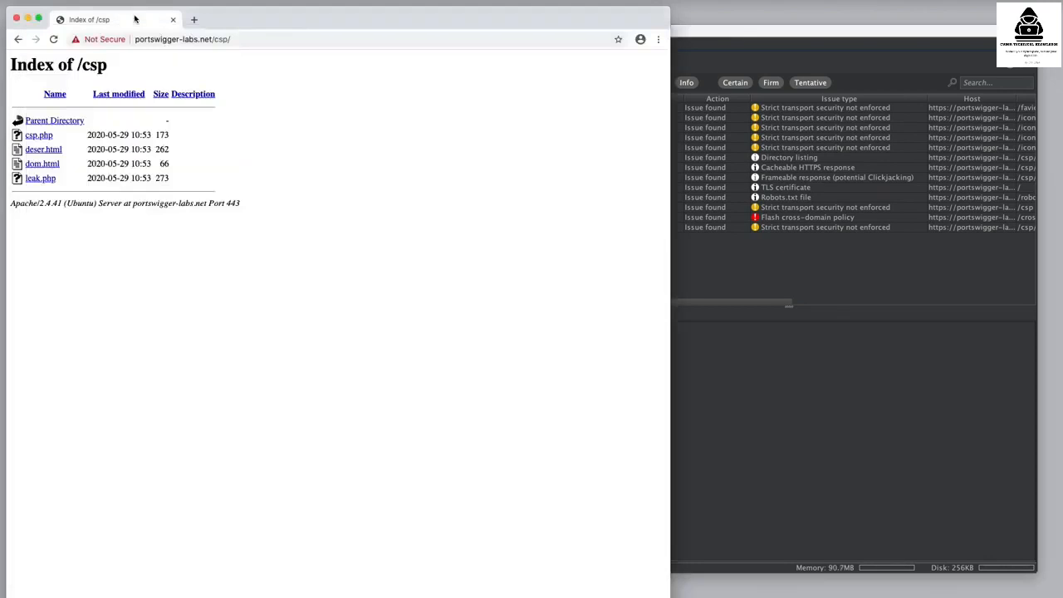
pyautogui.click(39, 136)
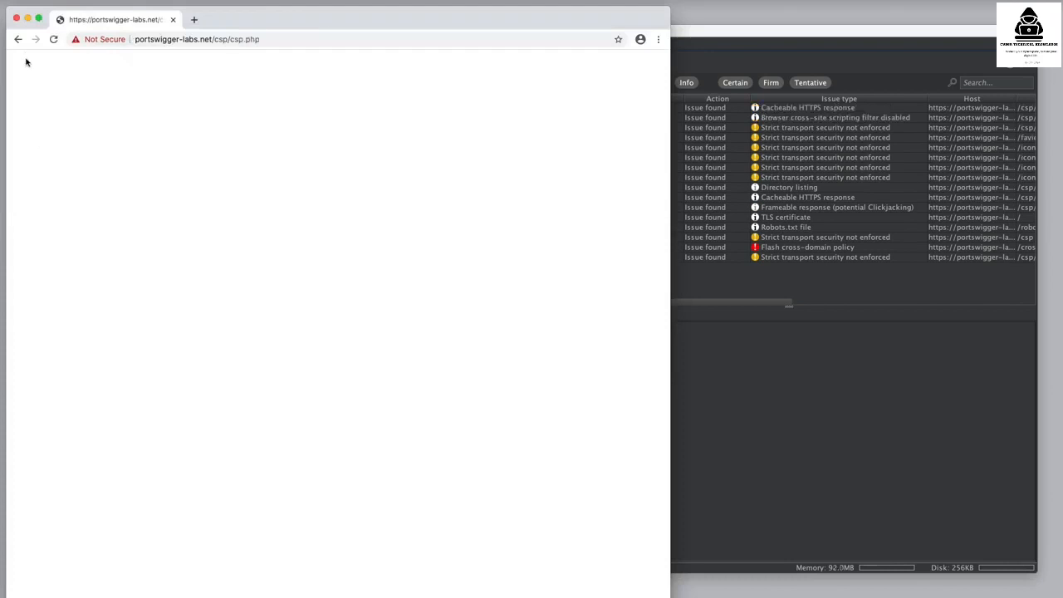
pyautogui.click(19, 39)
pyautogui.click(51, 148)
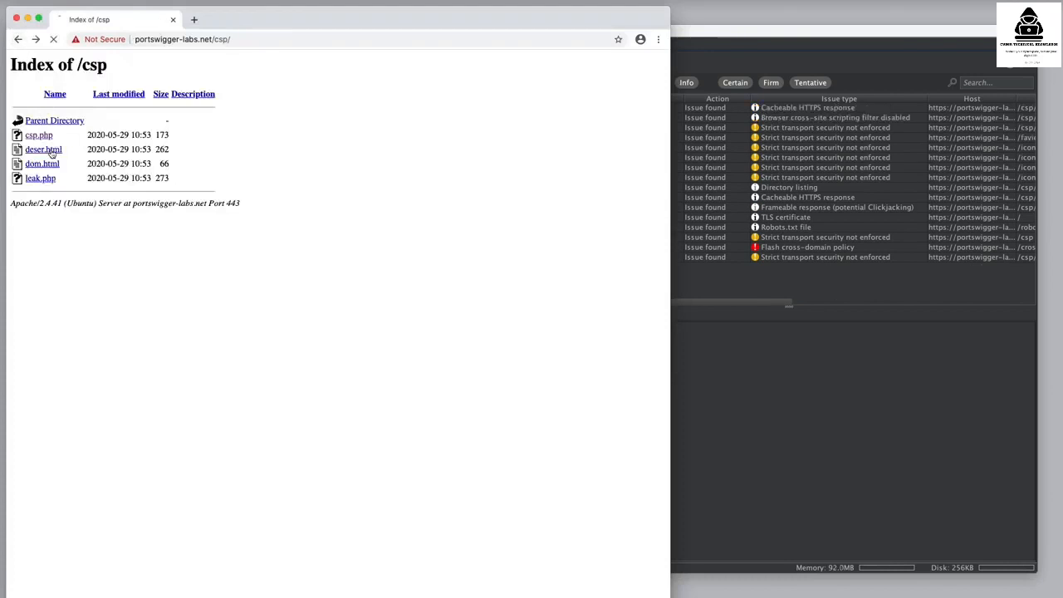
# - Examine the live audit task's details and its list of audited items
pyautogui.click(836, 443)
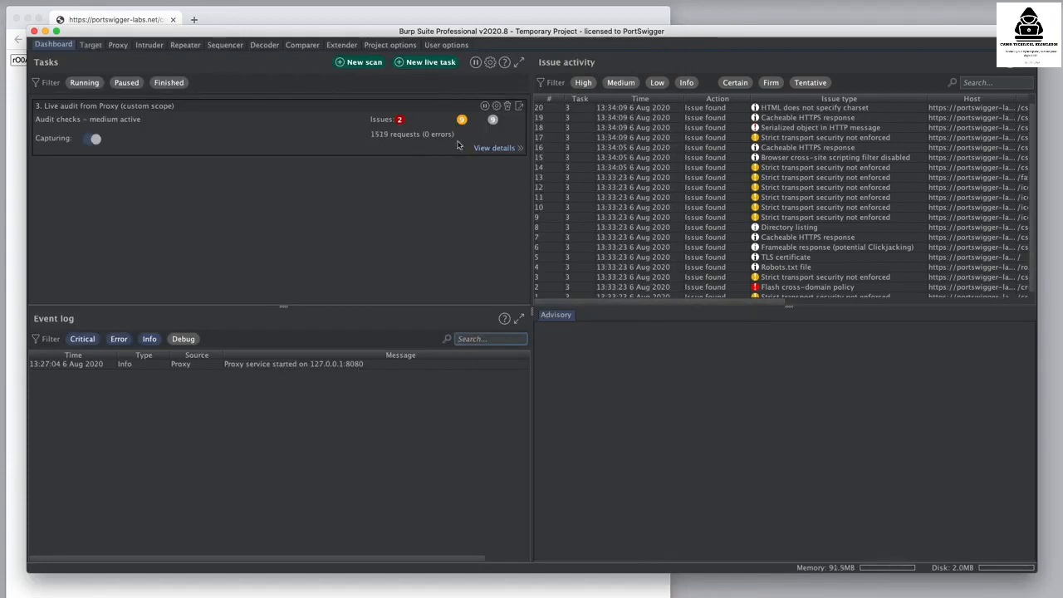
pyautogui.click(494, 148)
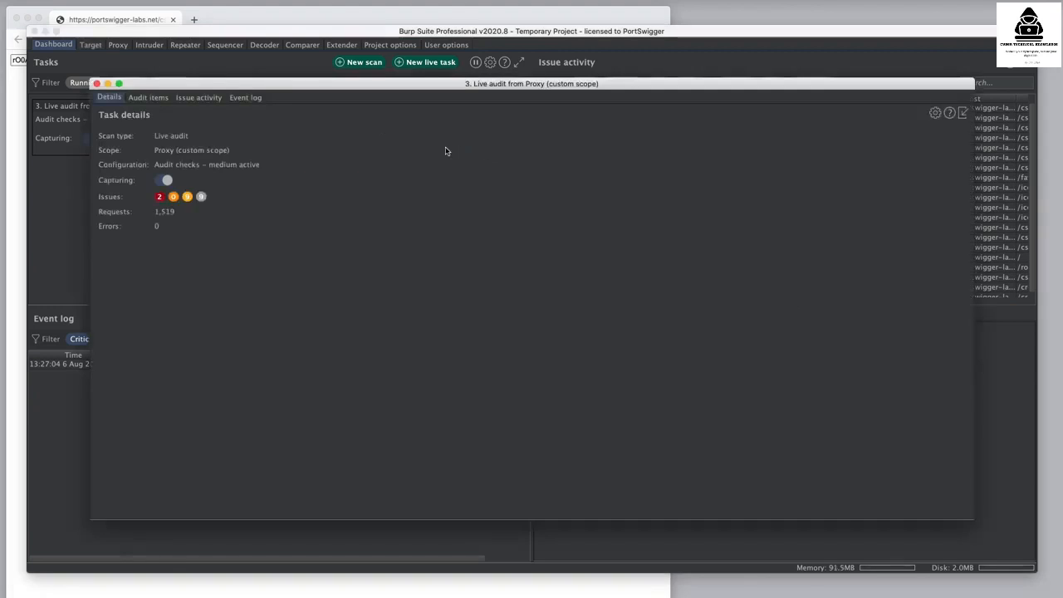
pyautogui.click(148, 98)
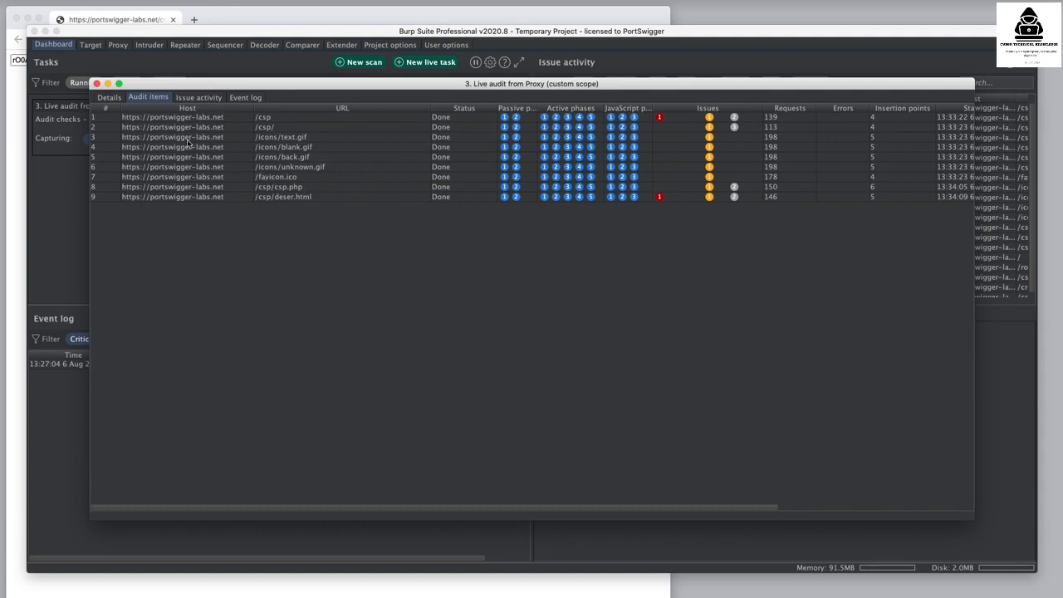
pyautogui.click(96, 84)
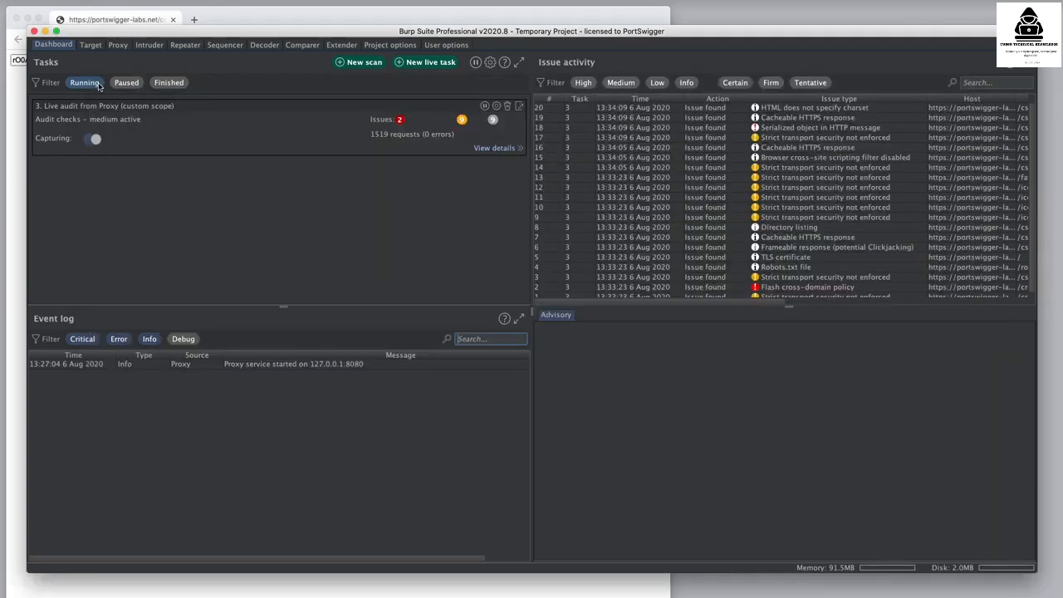
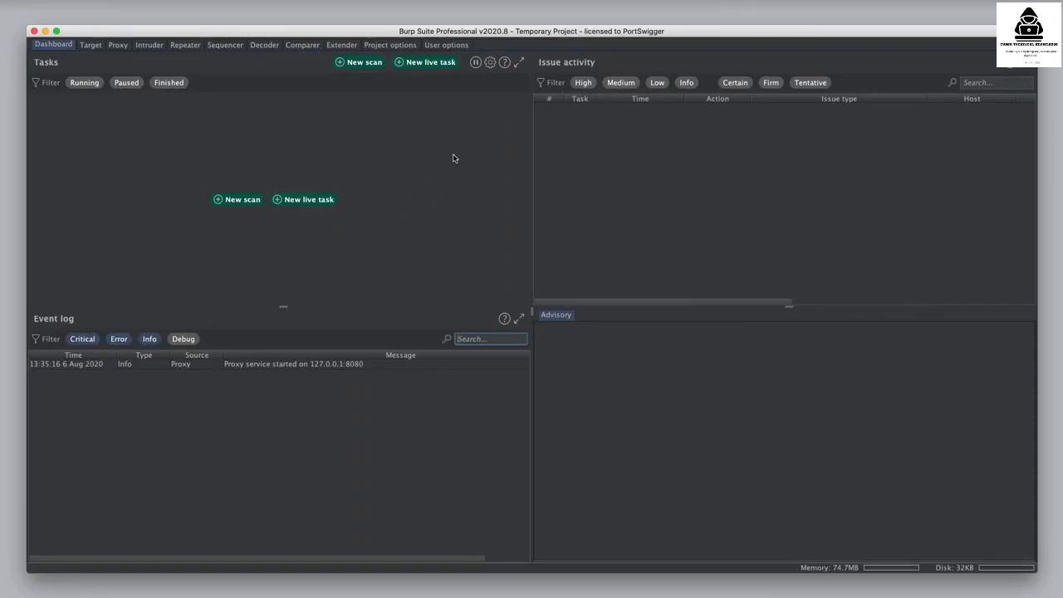
pyautogui.click(433, 65)
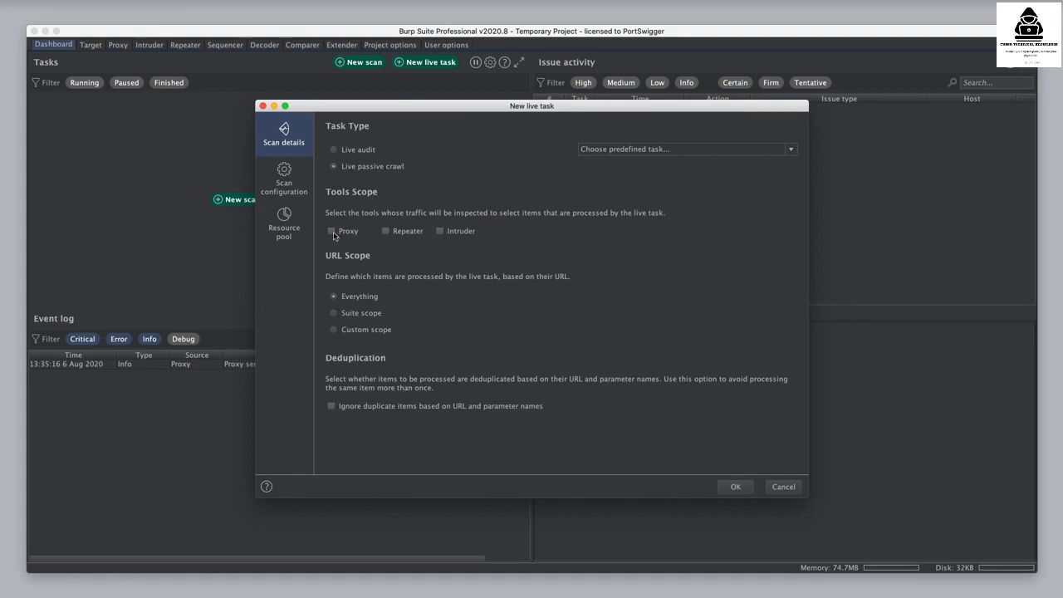
pyautogui.click(370, 331)
pyautogui.click(405, 384)
pyautogui.write('https:')
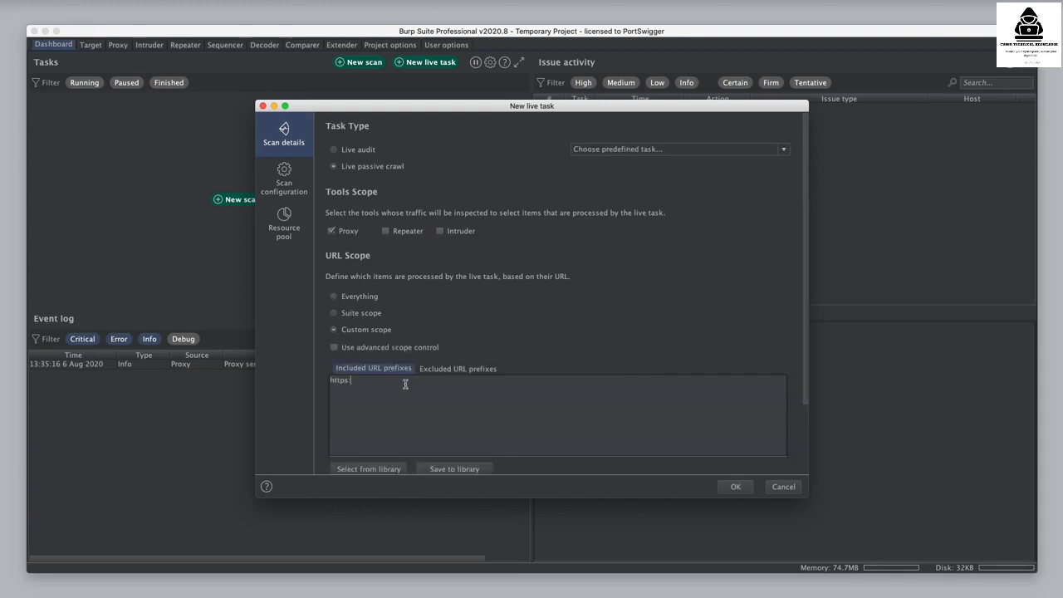
pyautogui.write('//portswigger-labs.net/csp')
# - Look over the options for a new crawl configuration, discard it, and create the task with the default configuration
pyautogui.click(291, 182)
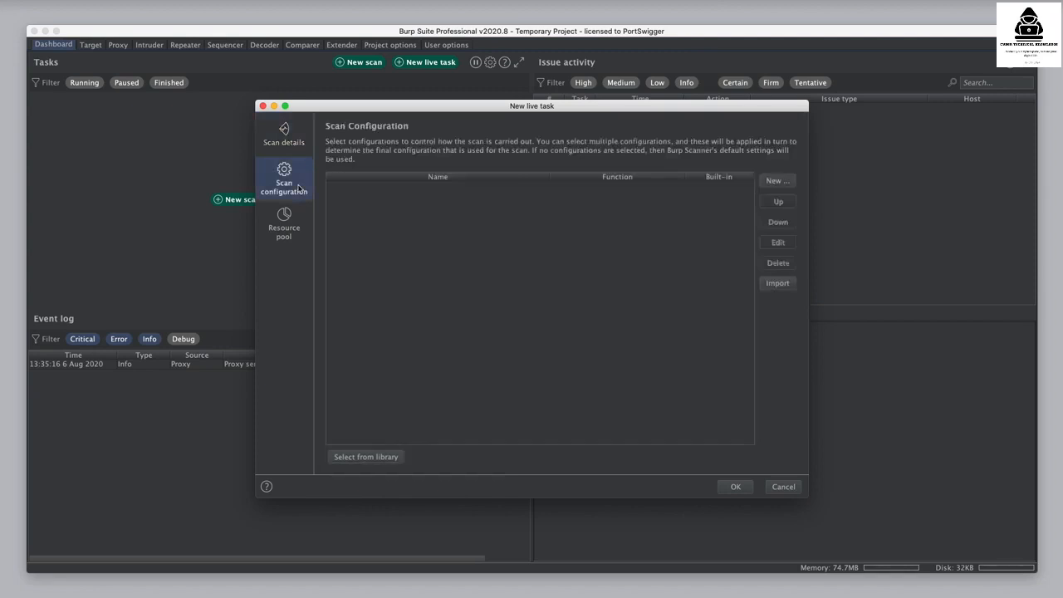
pyautogui.click(763, 182)
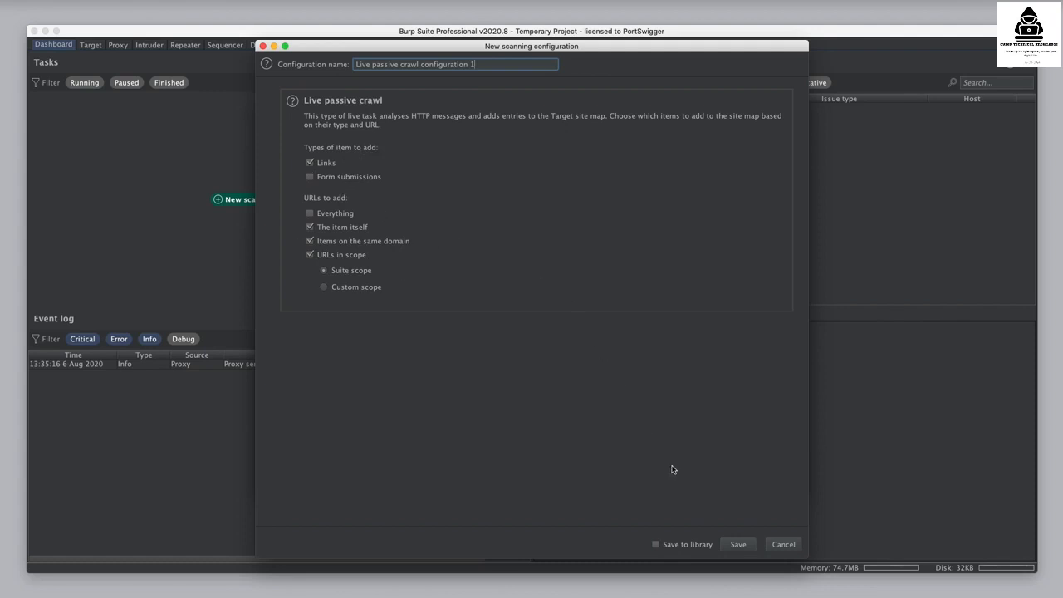
pyautogui.click(781, 546)
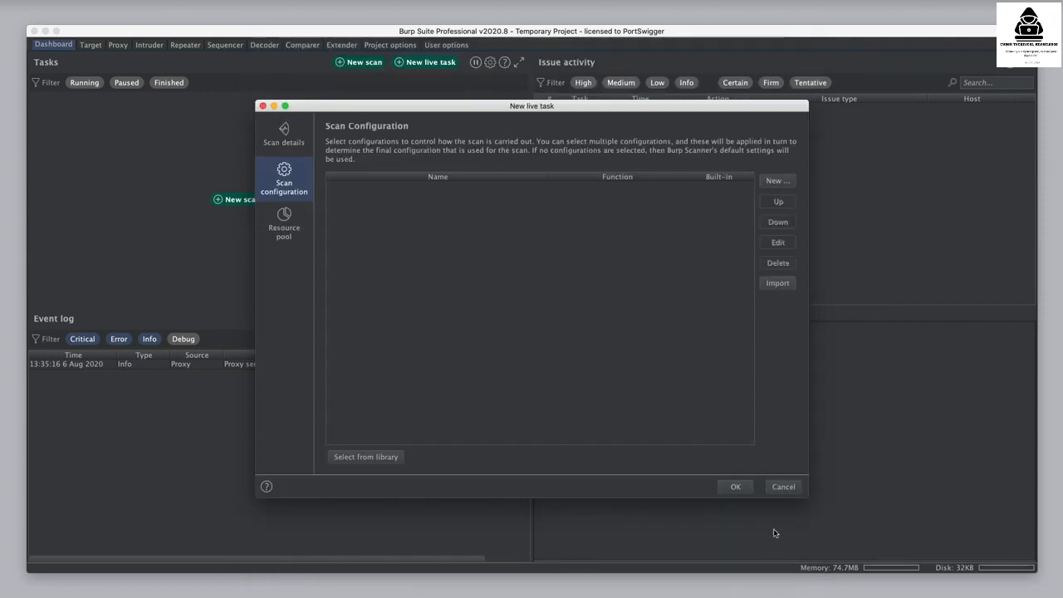
pyautogui.click(735, 487)
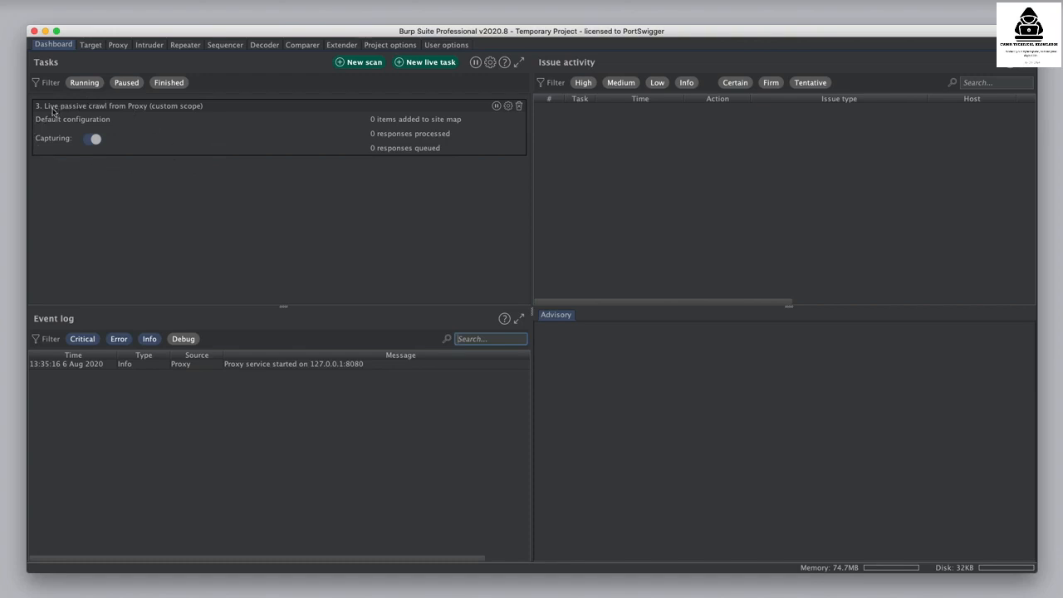
pyautogui.click(118, 45)
pyautogui.click(95, 198)
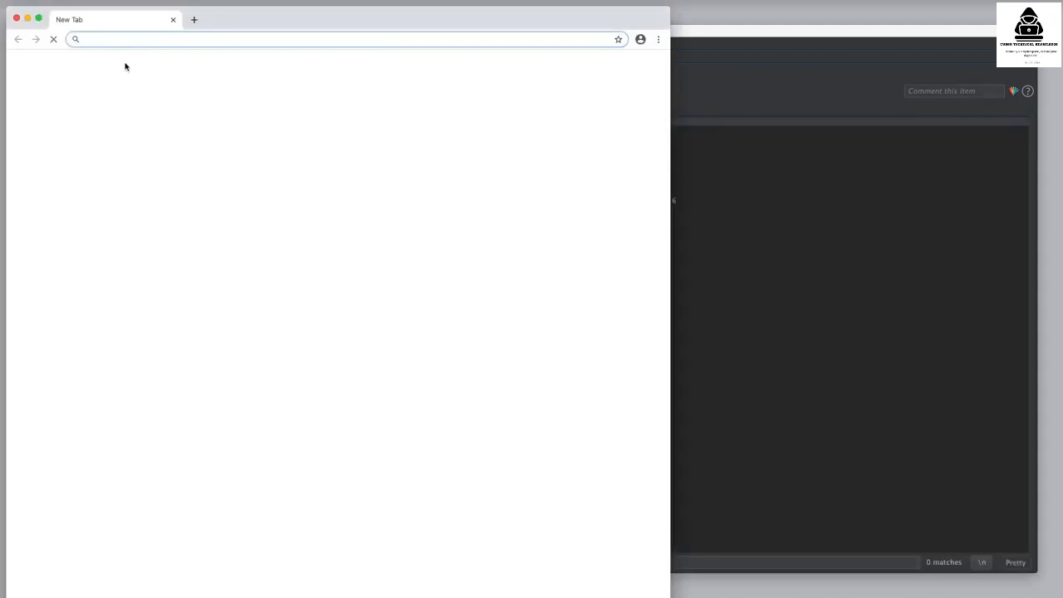
pyautogui.write('https://portswigg')
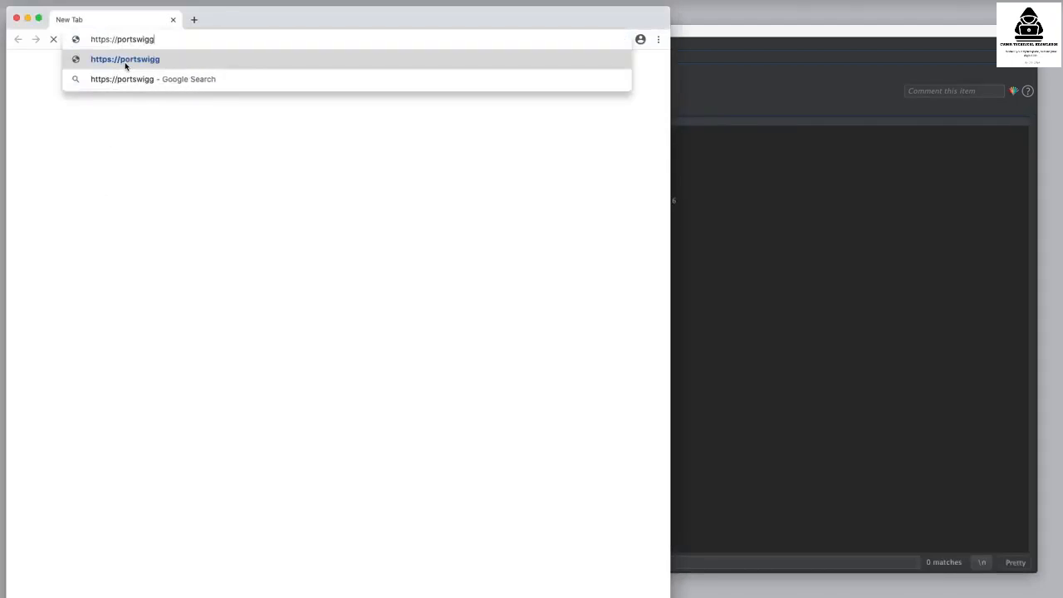
pyautogui.write('er-labs.net/csp')
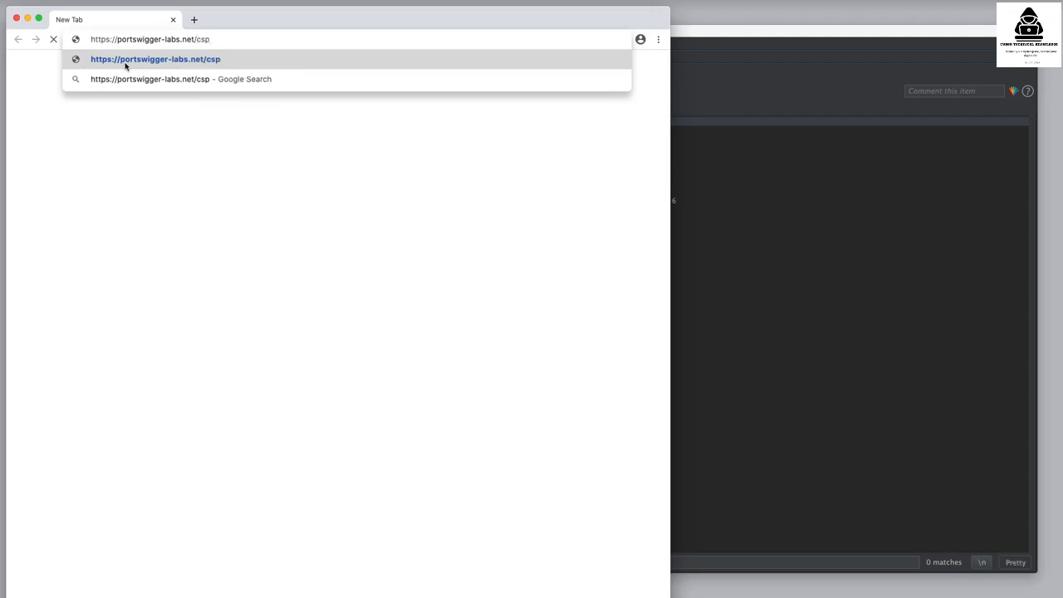
pyautogui.press('Return')
# - Disable proxy interception so the page loads, and check the passive crawl's progress on the dashboard
pyautogui.click(758, 217)
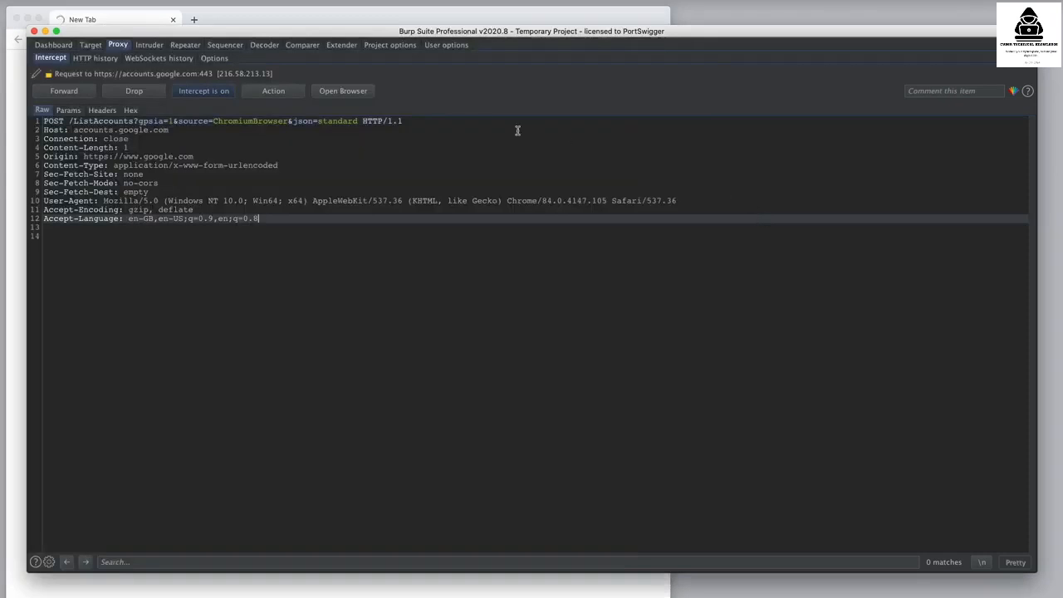
pyautogui.click(228, 96)
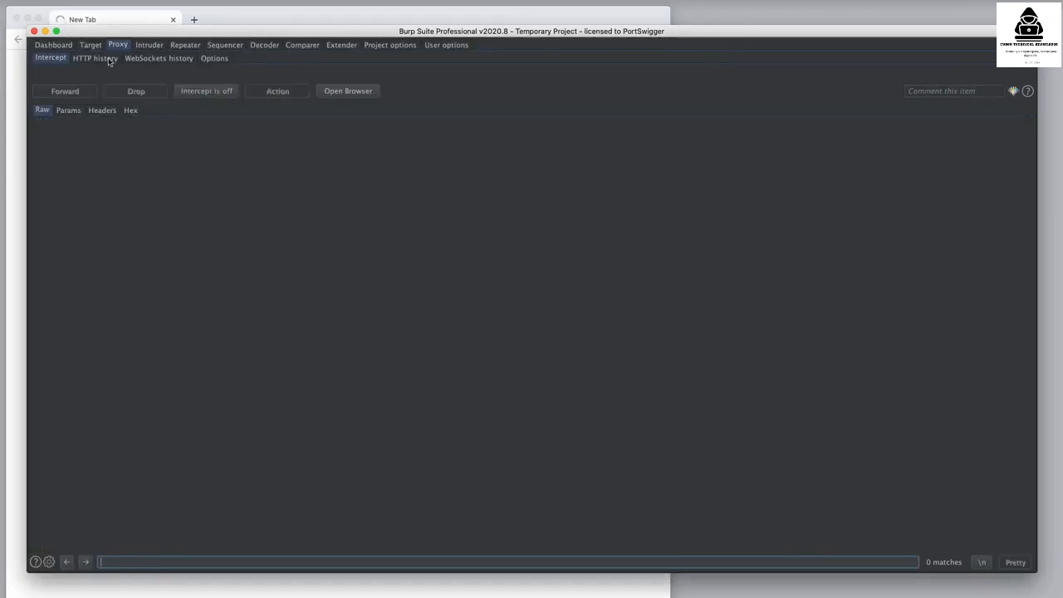
pyautogui.click(58, 44)
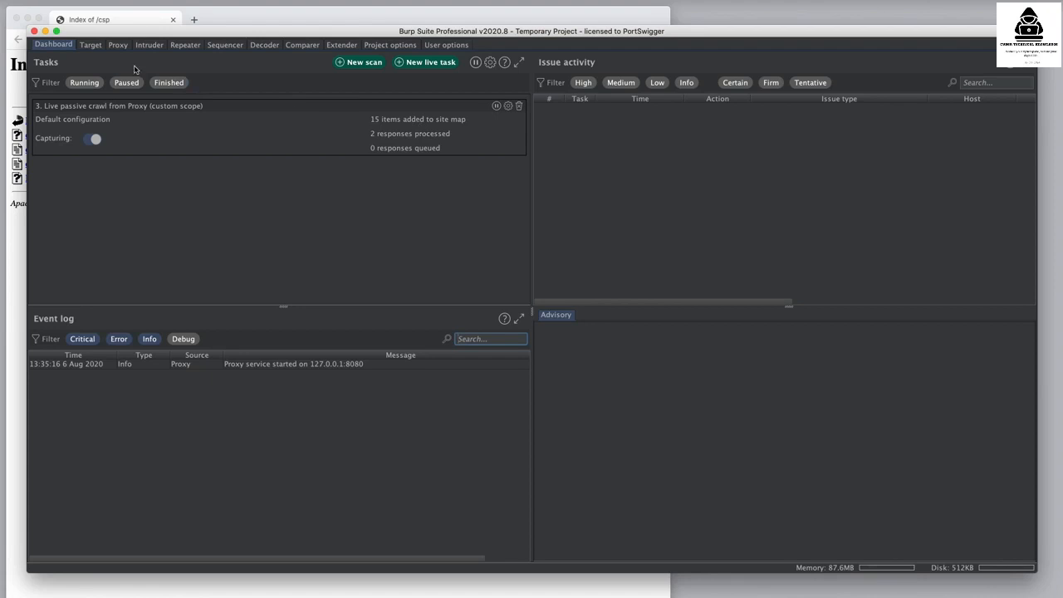
pyautogui.click(92, 46)
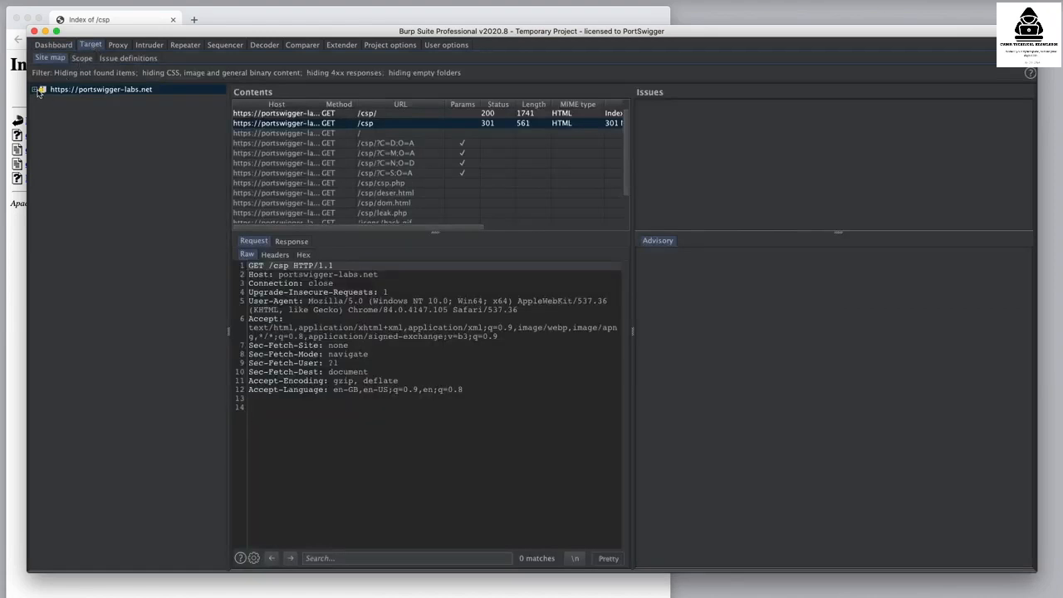
pyautogui.click(35, 89)
pyautogui.click(369, 115)
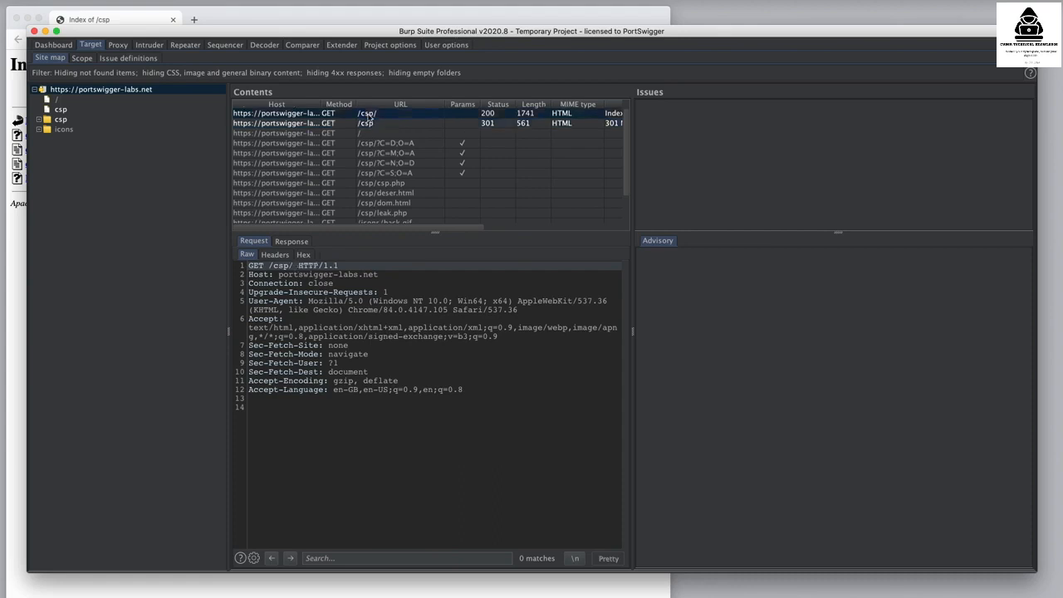
pyautogui.click(374, 125)
pyautogui.click(374, 115)
pyautogui.click(371, 137)
pyautogui.click(375, 146)
pyautogui.click(379, 162)
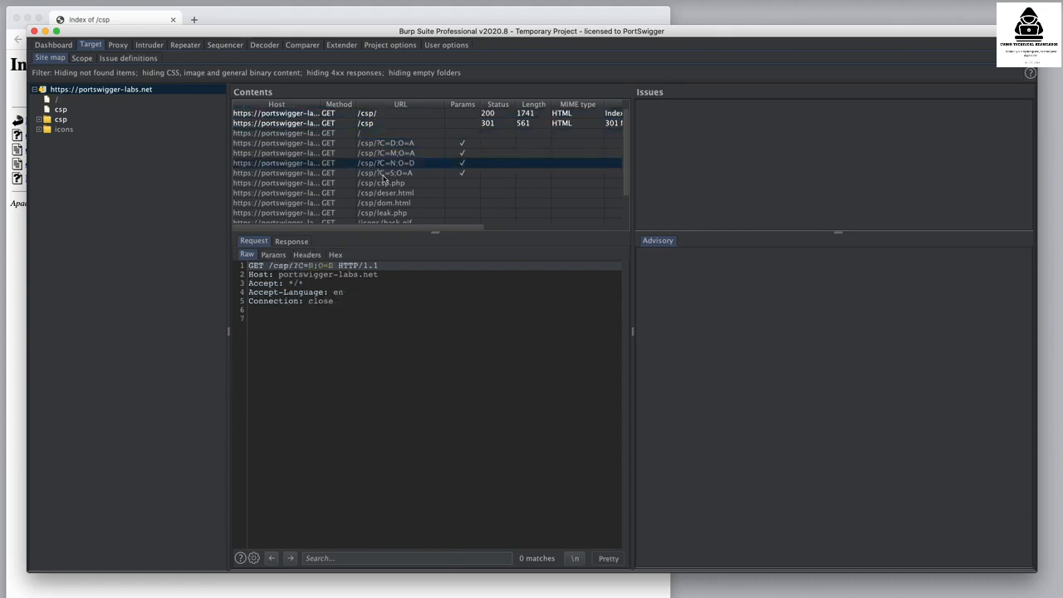
pyautogui.click(383, 181)
pyautogui.click(387, 193)
pyautogui.scroll(-3, 388, 194)
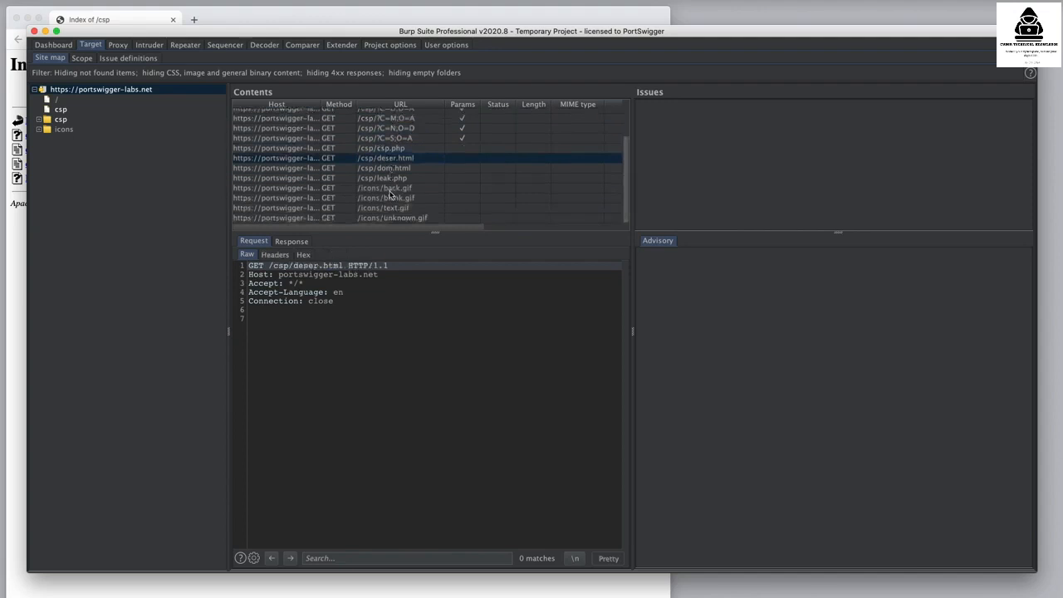
pyautogui.scroll(3, 389, 194)
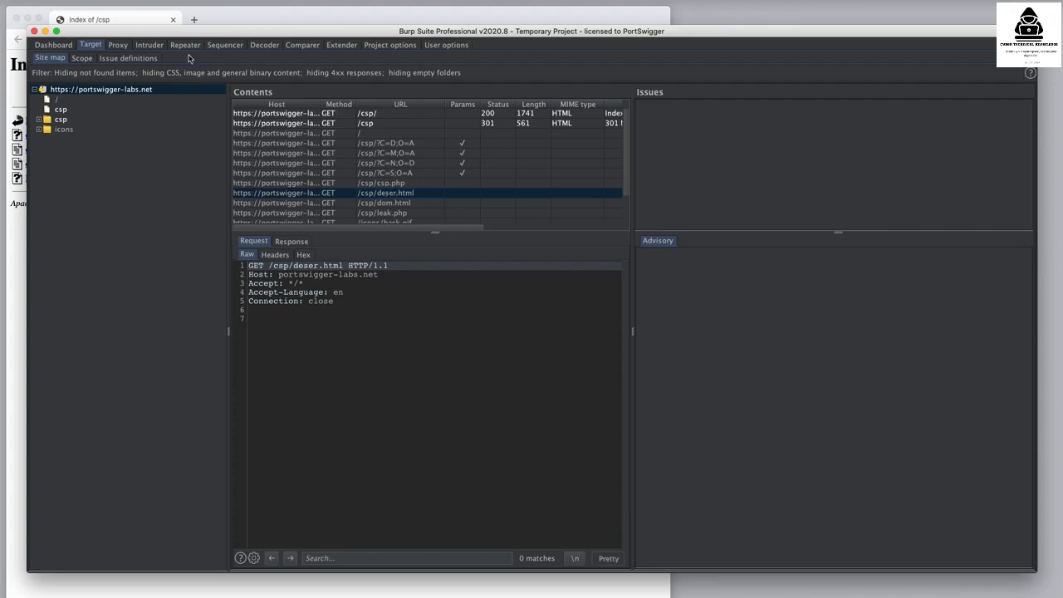
# - Pause the live passive crawl task on the dashboard
pyautogui.click(67, 46)
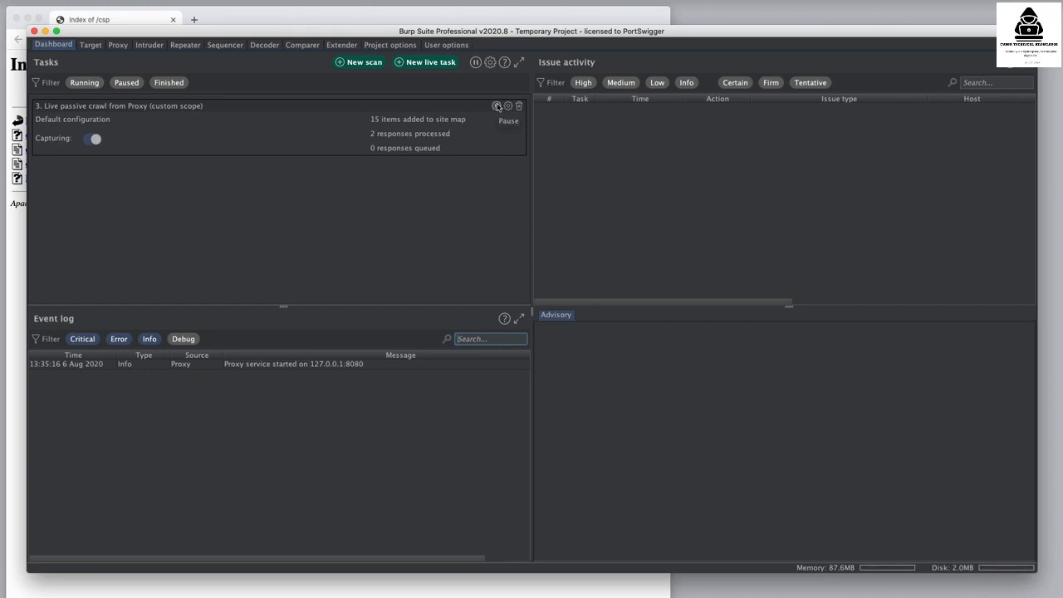
pyautogui.click(497, 106)
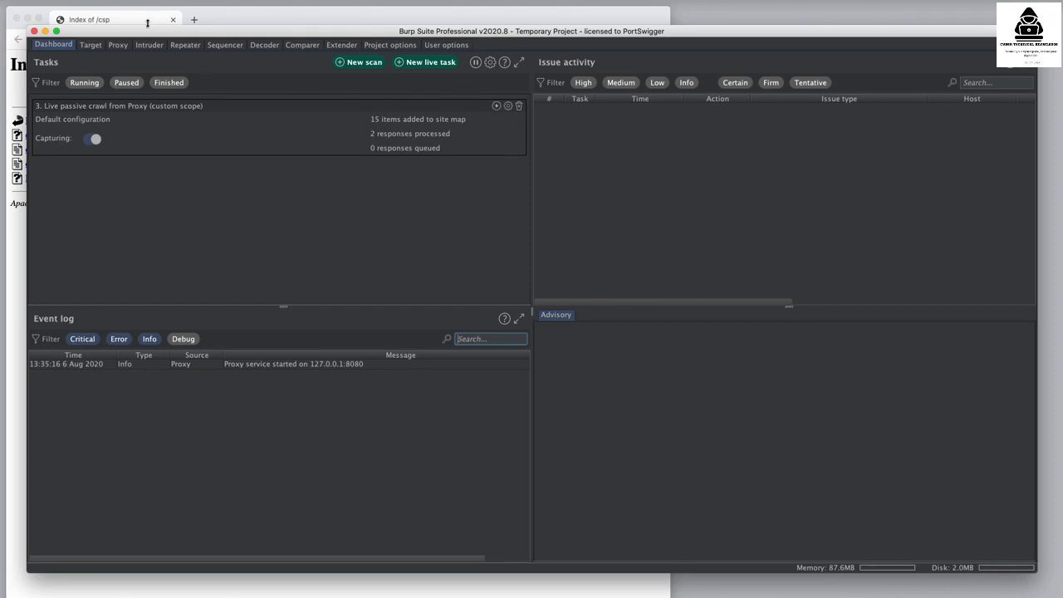
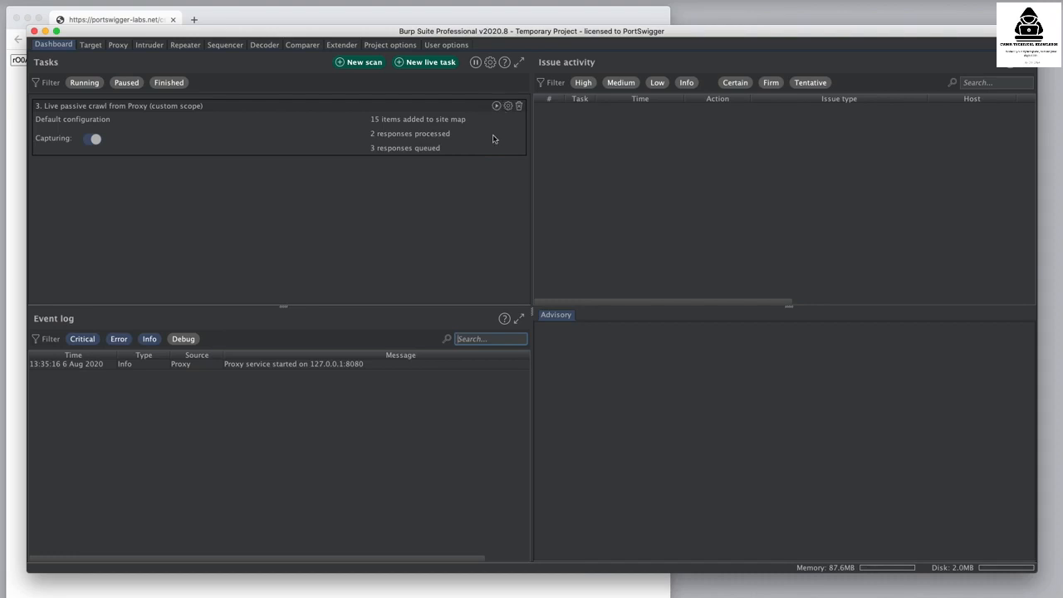
# - Resume the paused live passive crawl task, and open the predefined task choices for a new live task
pyautogui.click(496, 107)
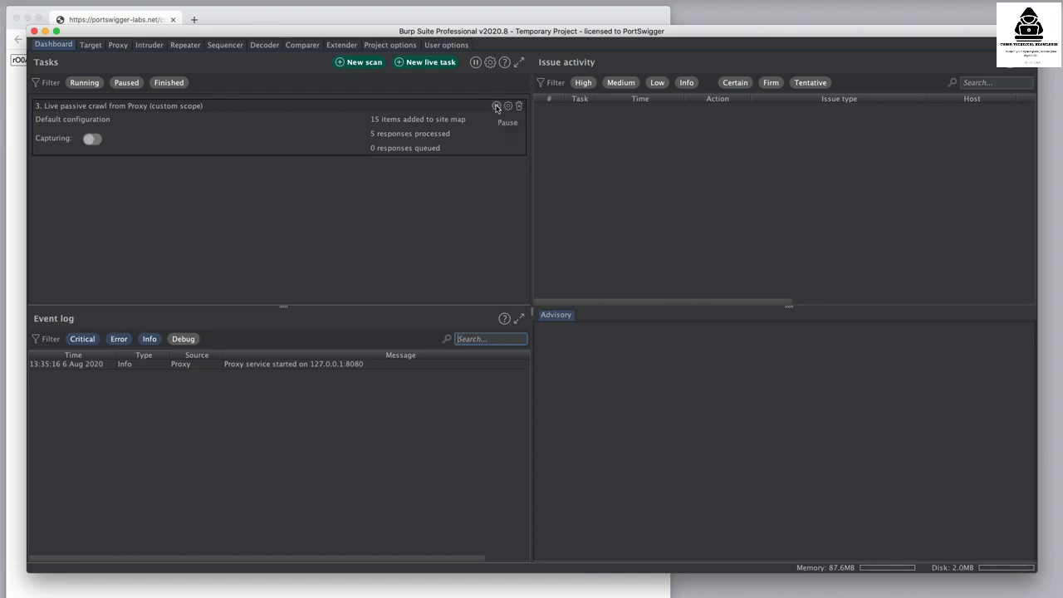
pyautogui.click(443, 63)
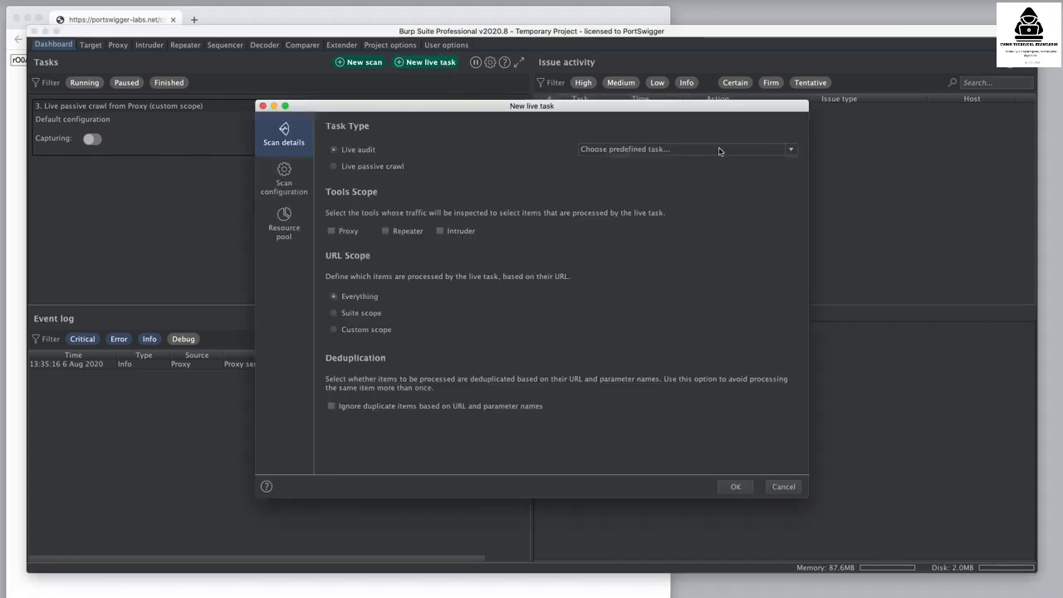
pyautogui.click(777, 153)
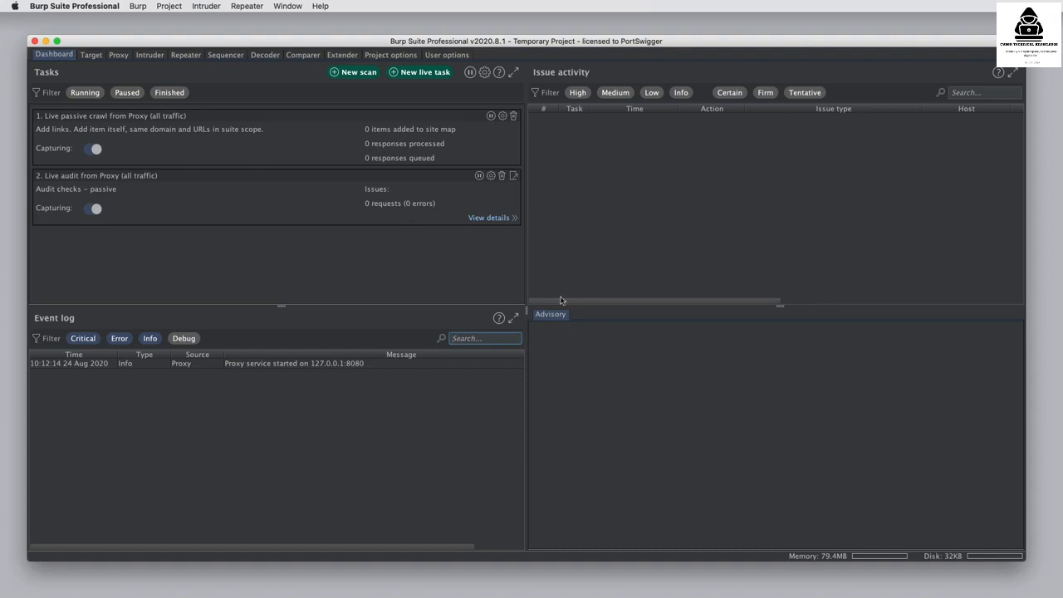
pyautogui.click(91, 56)
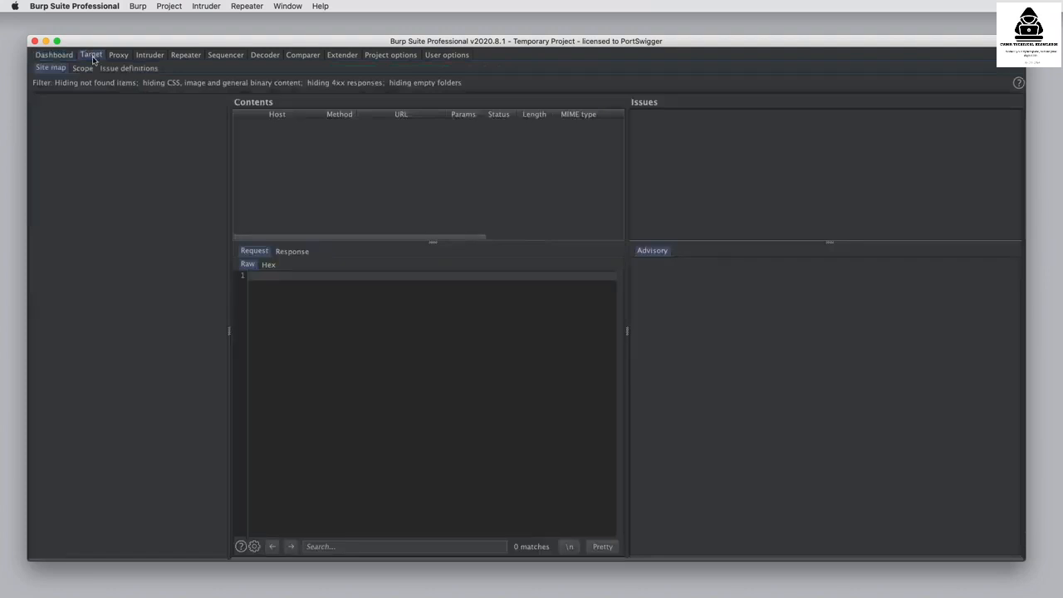
pyautogui.click(84, 70)
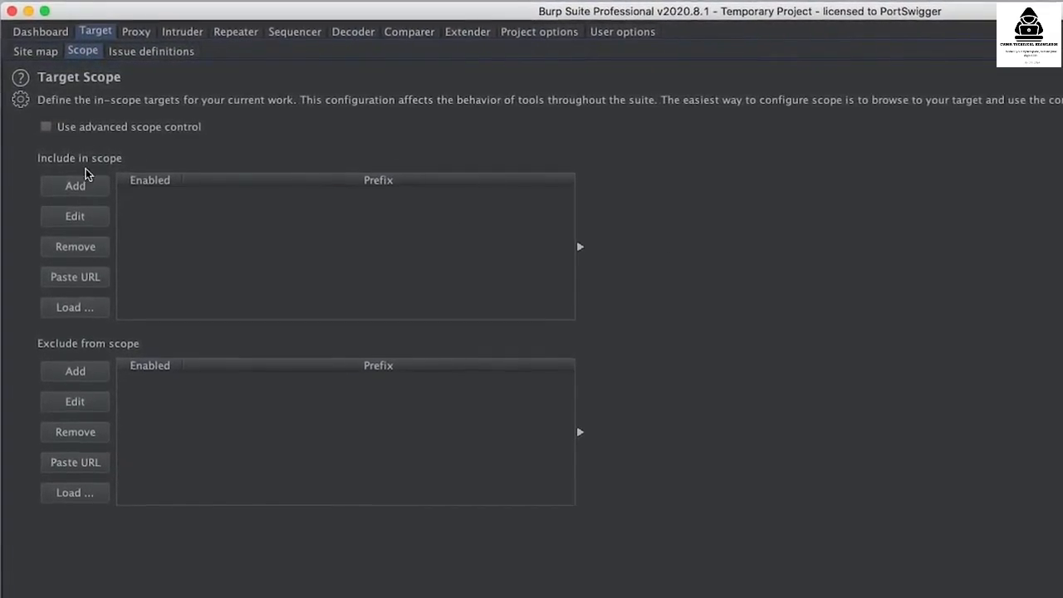
pyautogui.click(91, 195)
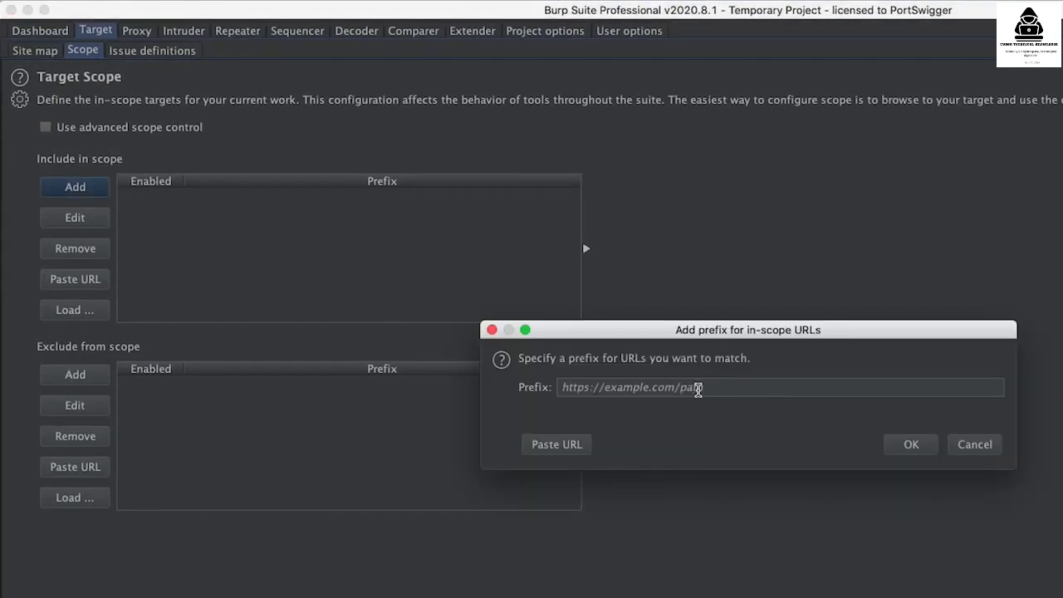
pyautogui.click(698, 388)
pyautogui.write('https://insecure-website.com/')
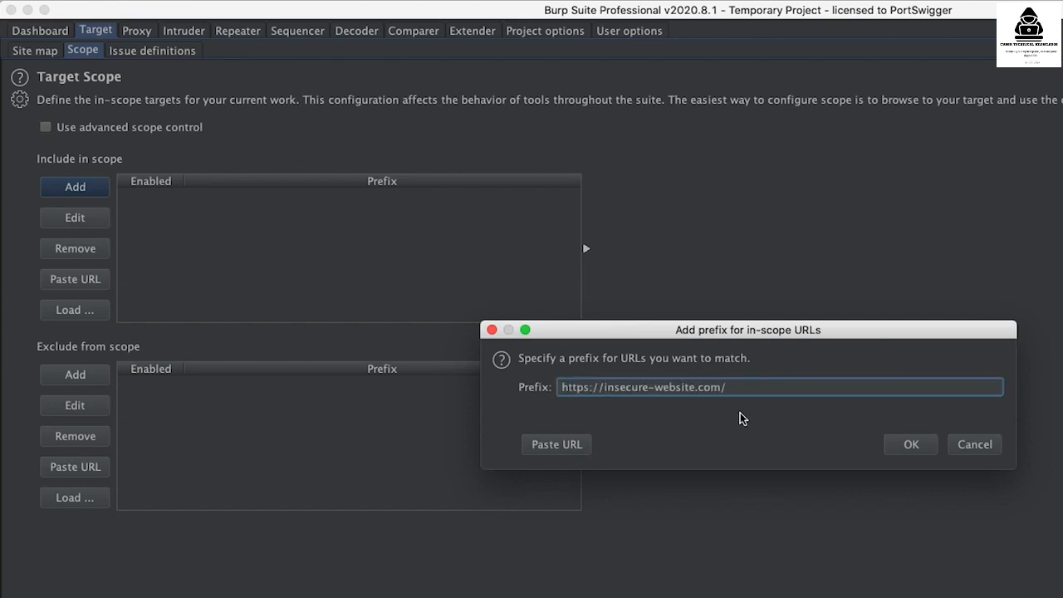
pyautogui.press('Return')
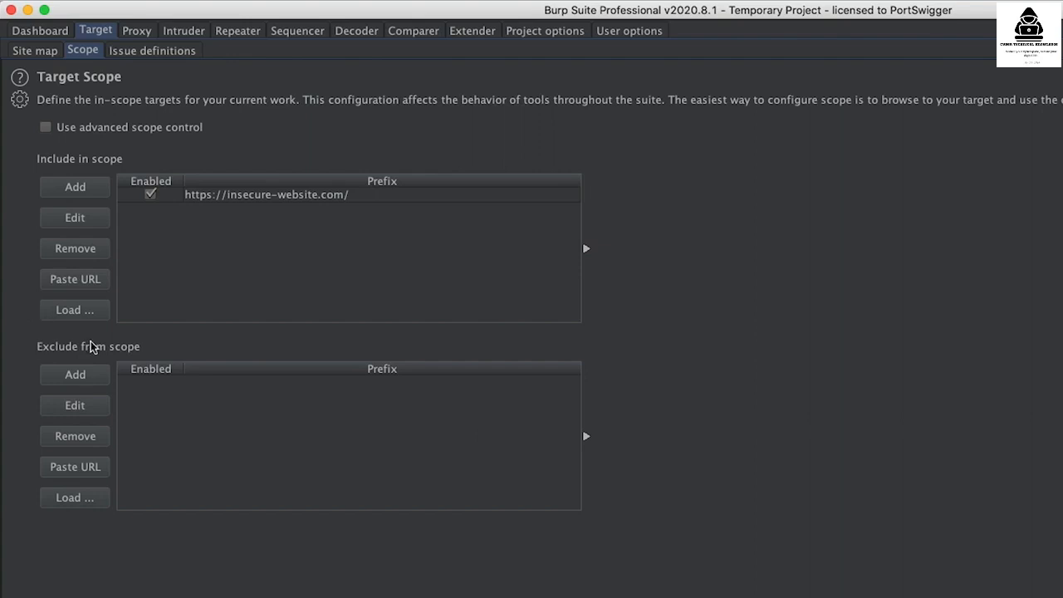
pyautogui.click(91, 379)
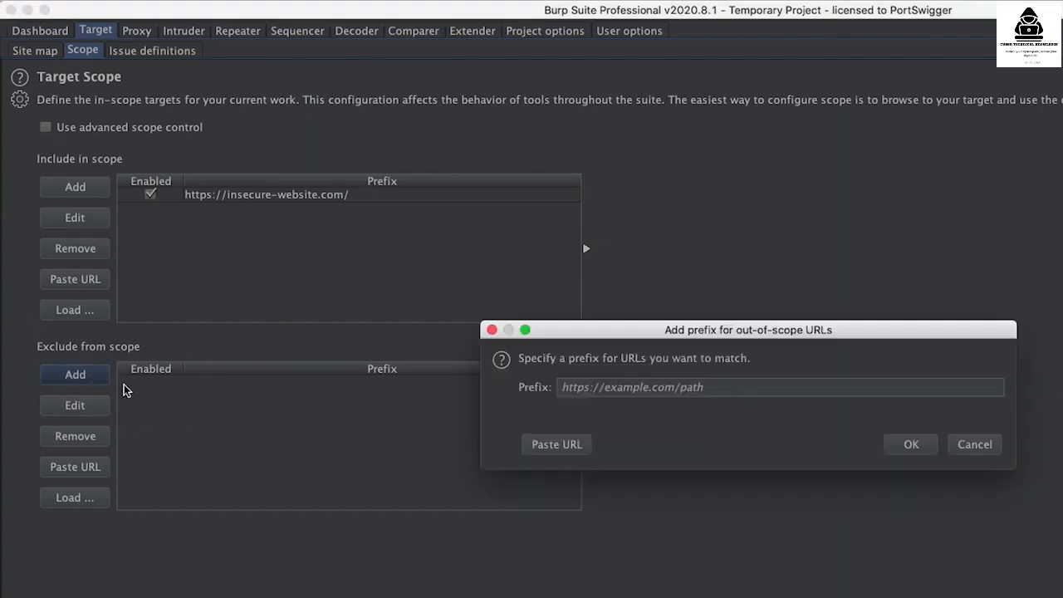
pyautogui.click(702, 387)
pyautogui.write('https://')
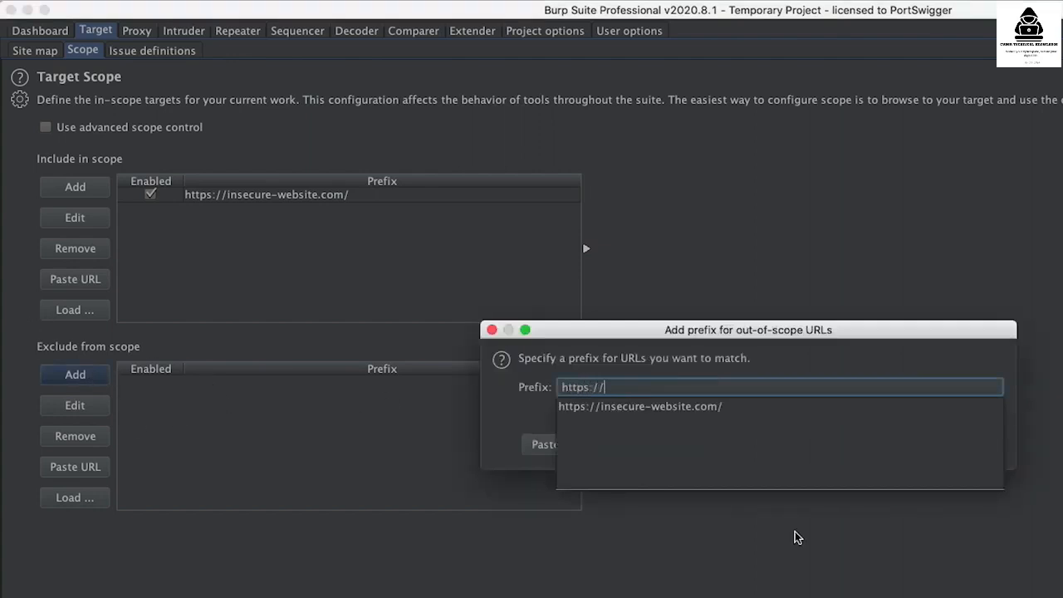
pyautogui.write('insecure-website.com/ima')
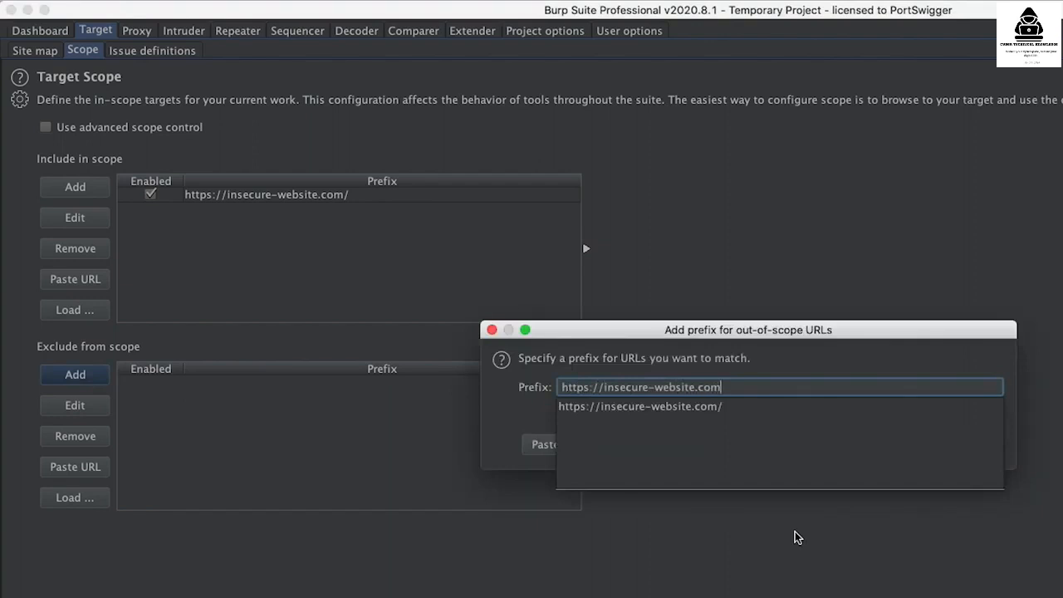
pyautogui.write('ges')
pyautogui.press('Return')
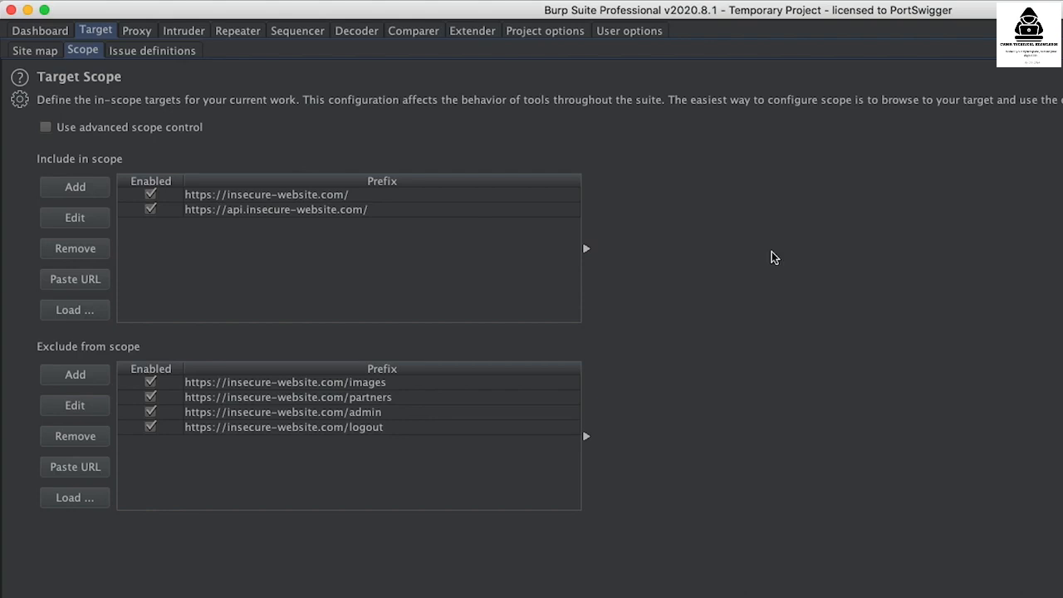
# - Enable advanced scope control, and view the protocol, host, port and file fields of a new include rule without adding one
pyautogui.click(45, 129)
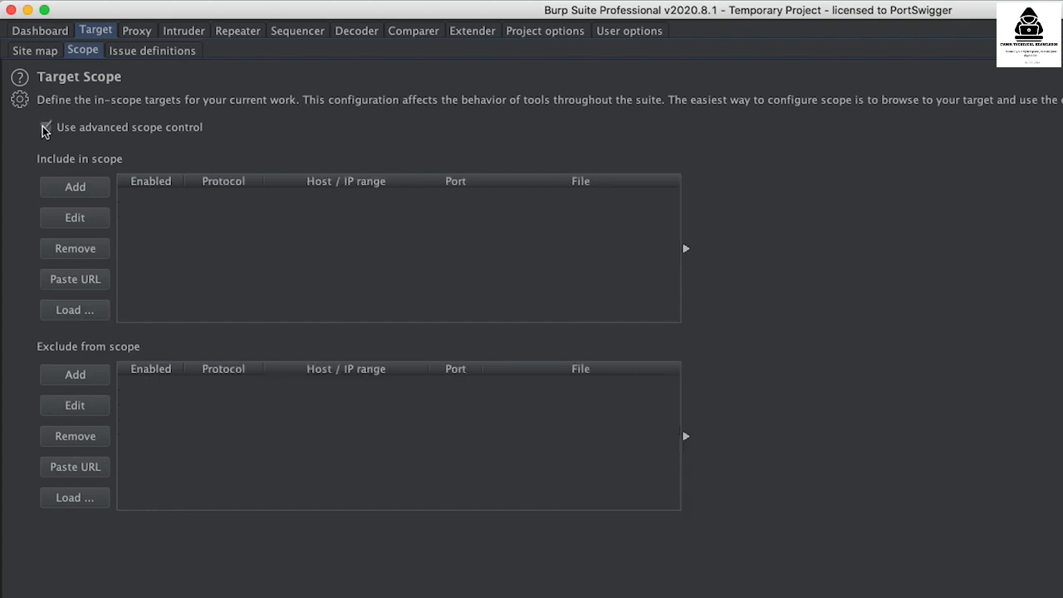
pyautogui.click(94, 199)
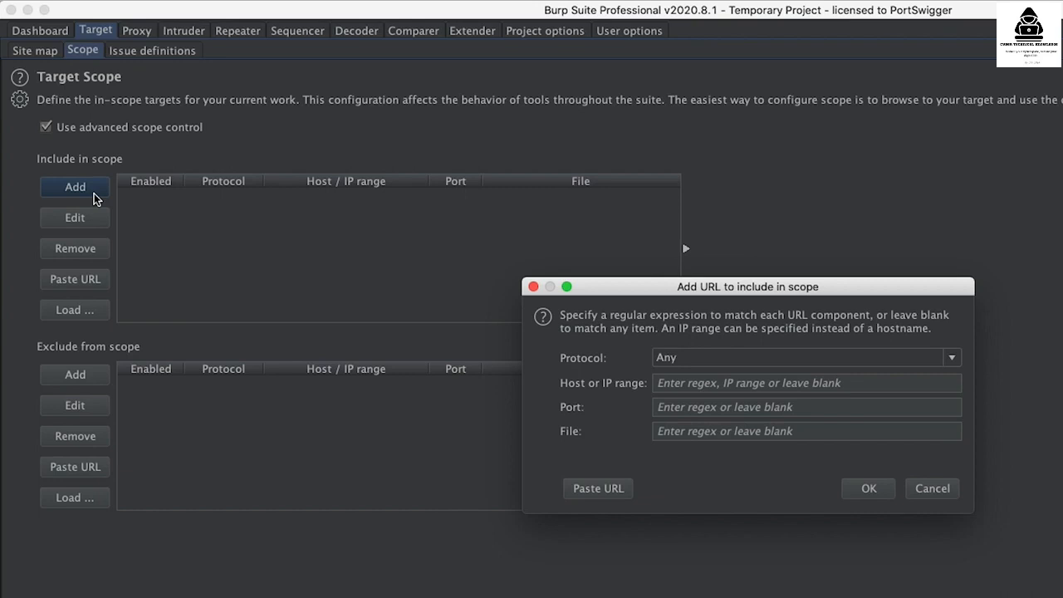
pyautogui.click(916, 489)
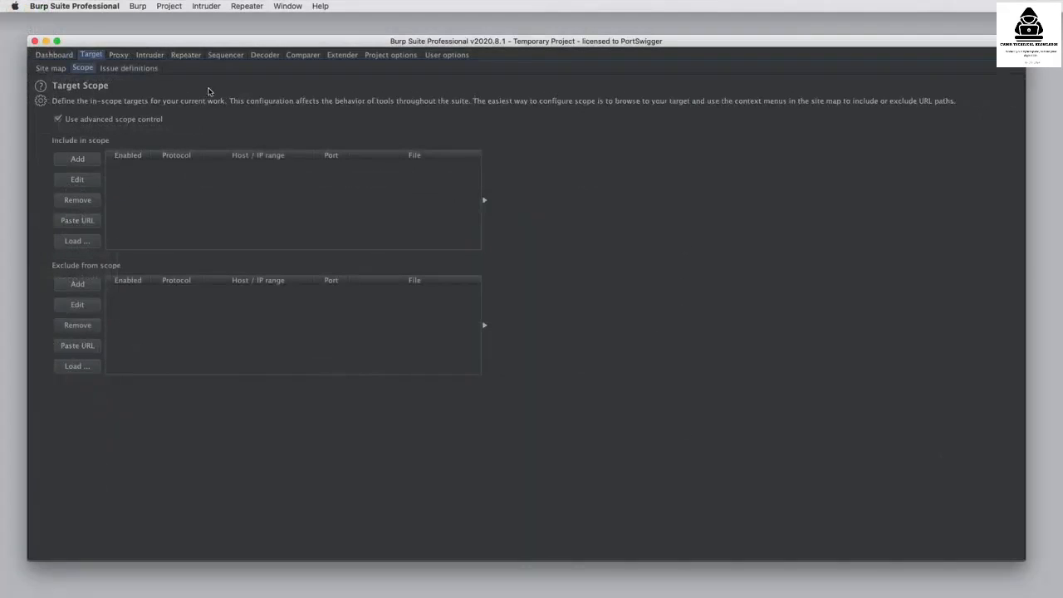
pyautogui.click(118, 55)
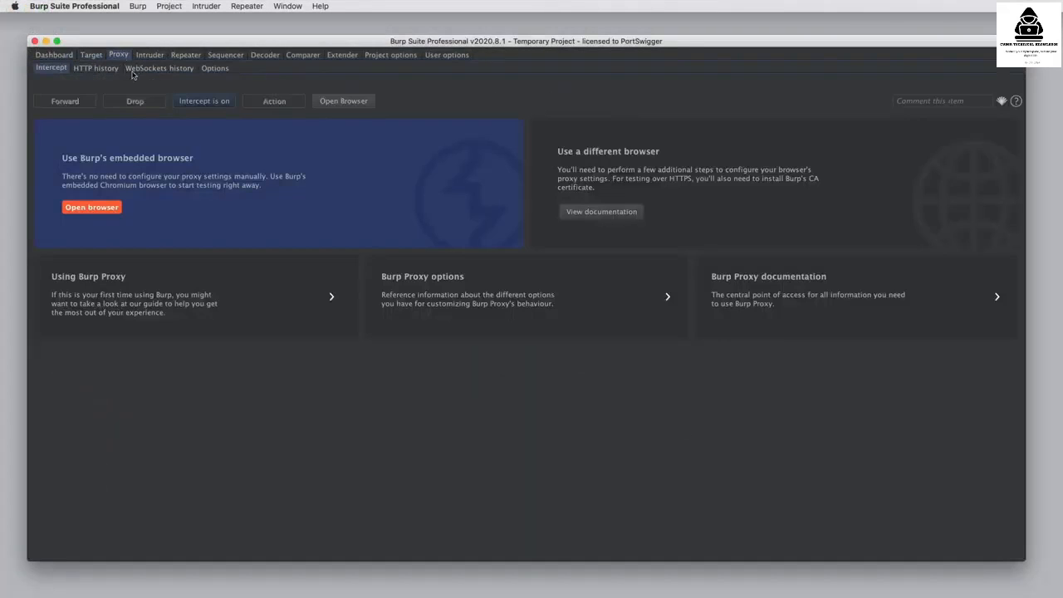
pyautogui.click(359, 105)
pyautogui.write('https://port')
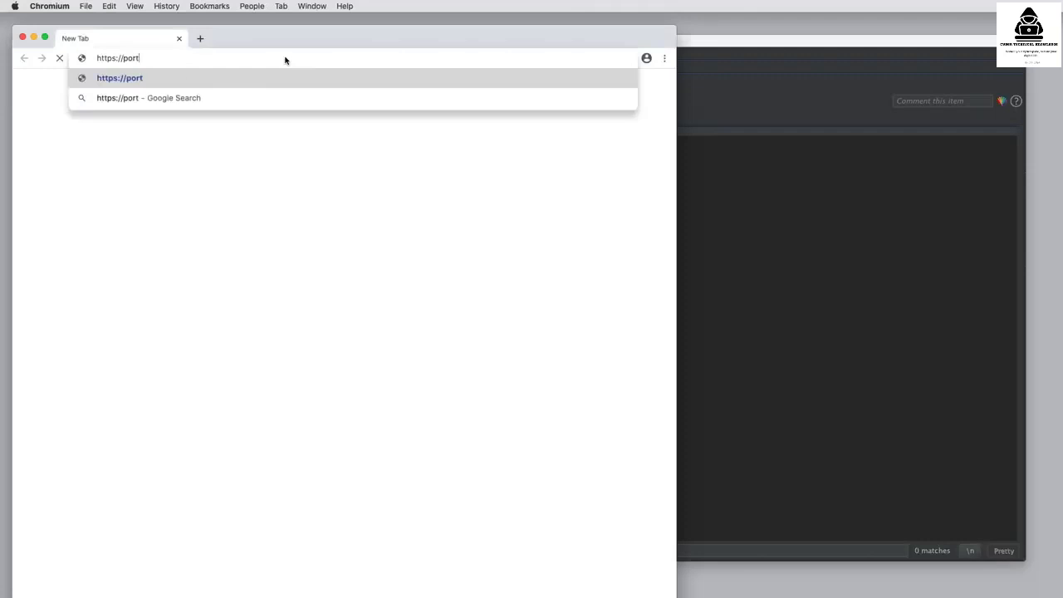
pyautogui.write('swigger.net')
pyautogui.press('Return')
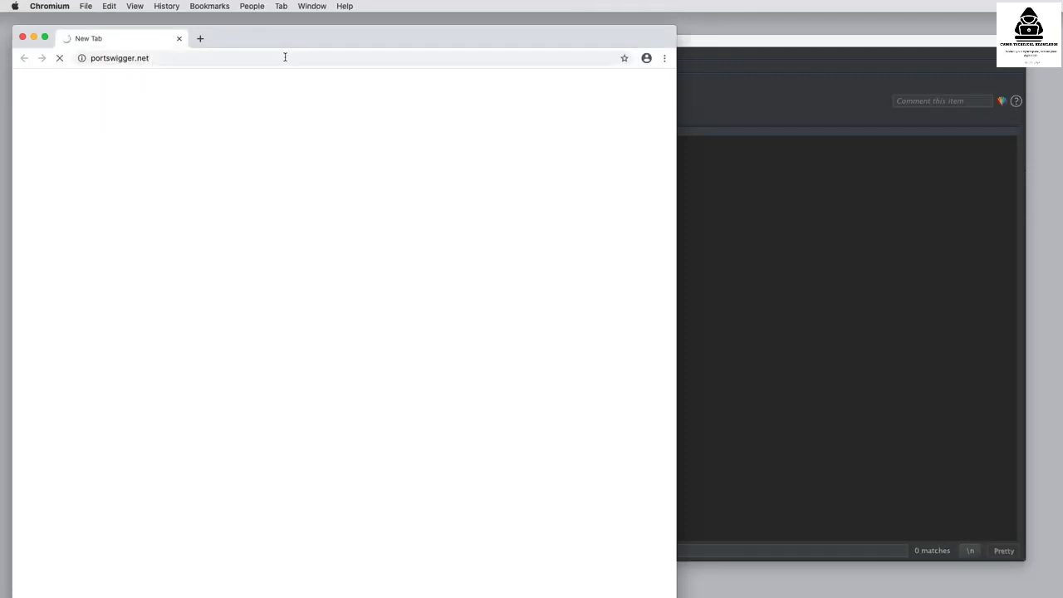
pyautogui.click(696, 201)
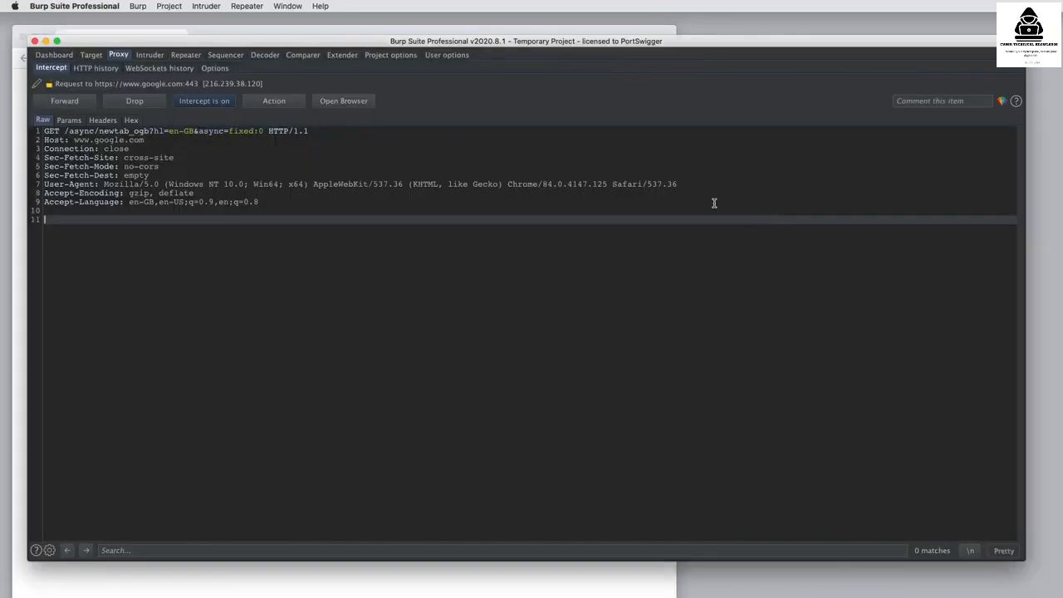
pyautogui.click(216, 100)
pyautogui.click(87, 56)
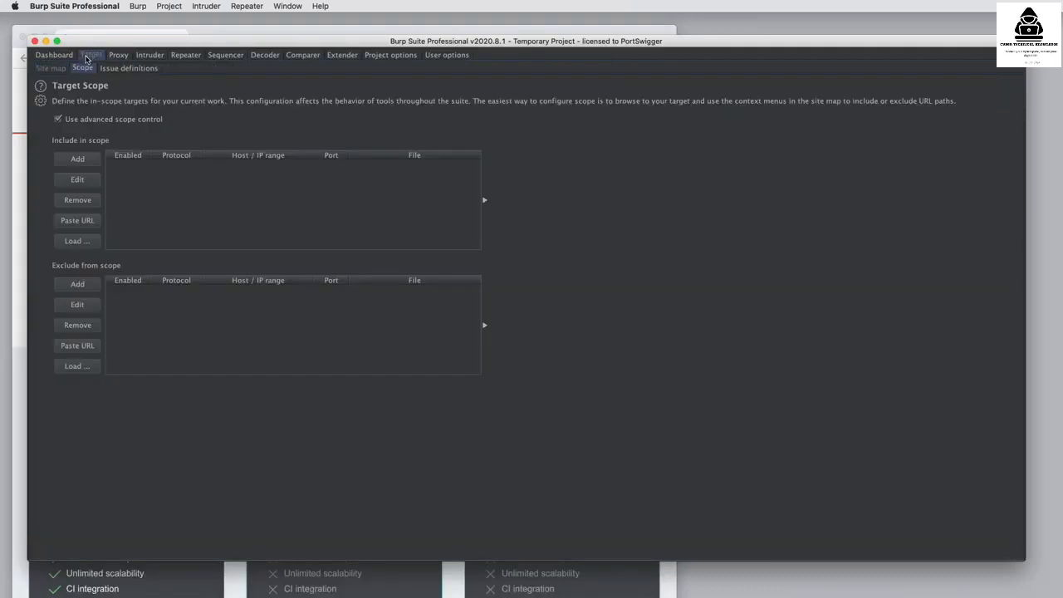
pyautogui.click(54, 69)
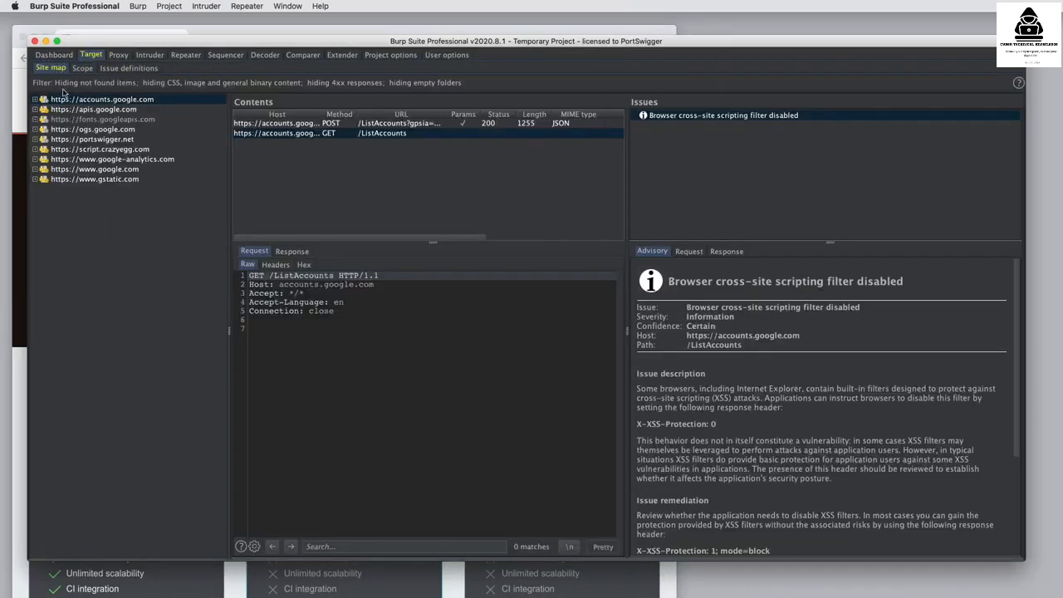
pyautogui.click(35, 140)
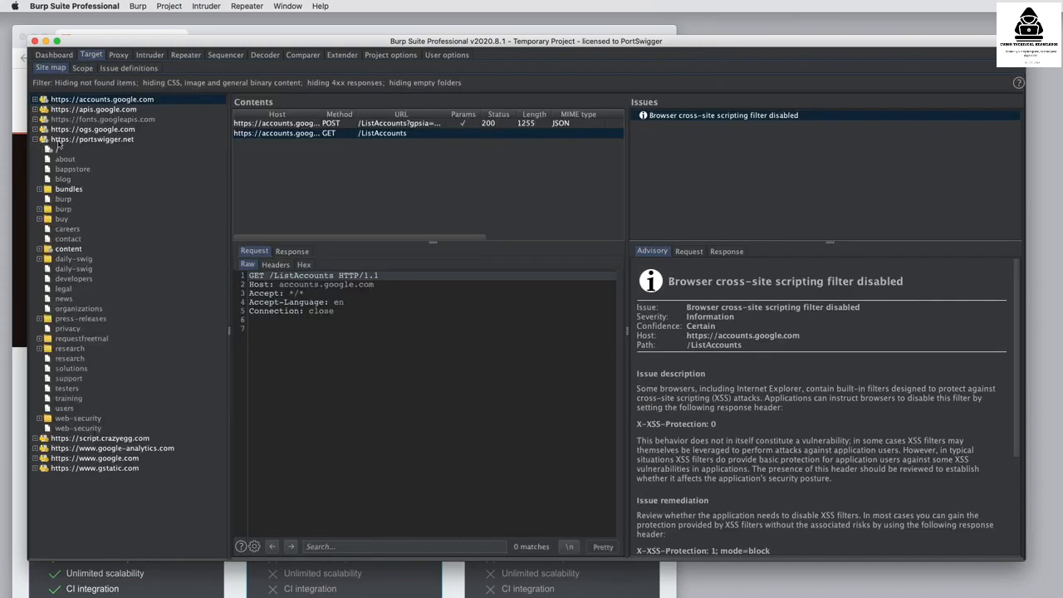
pyautogui.rightClick(91, 143)
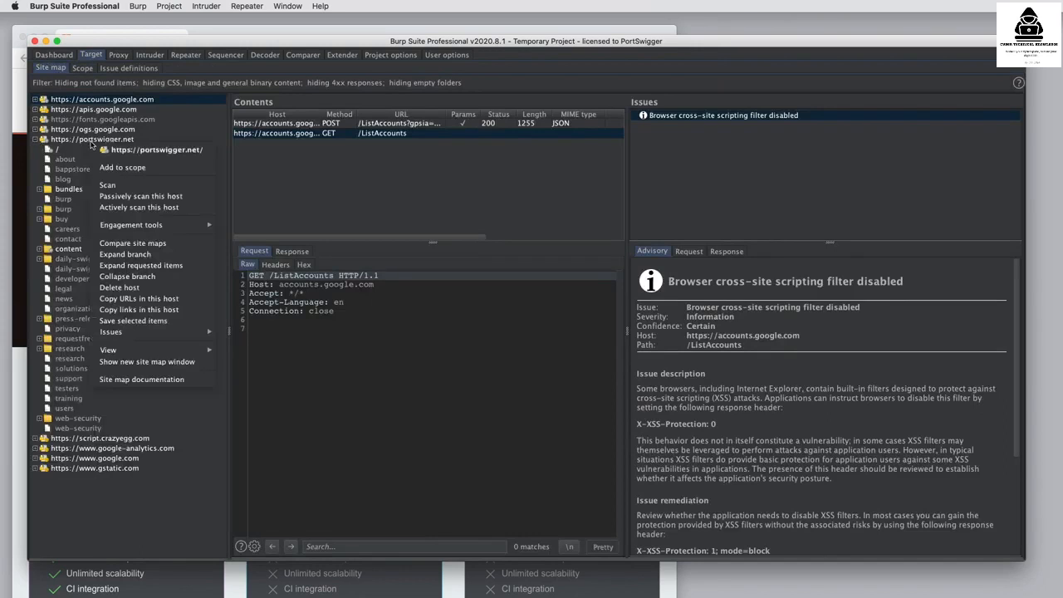
pyautogui.click(133, 168)
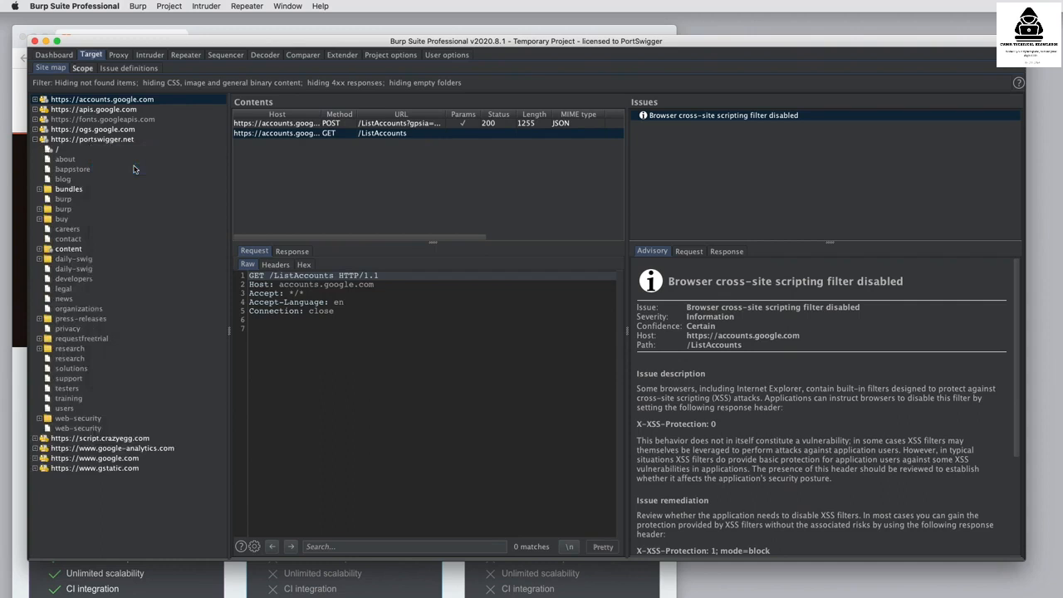
pyautogui.click(73, 191)
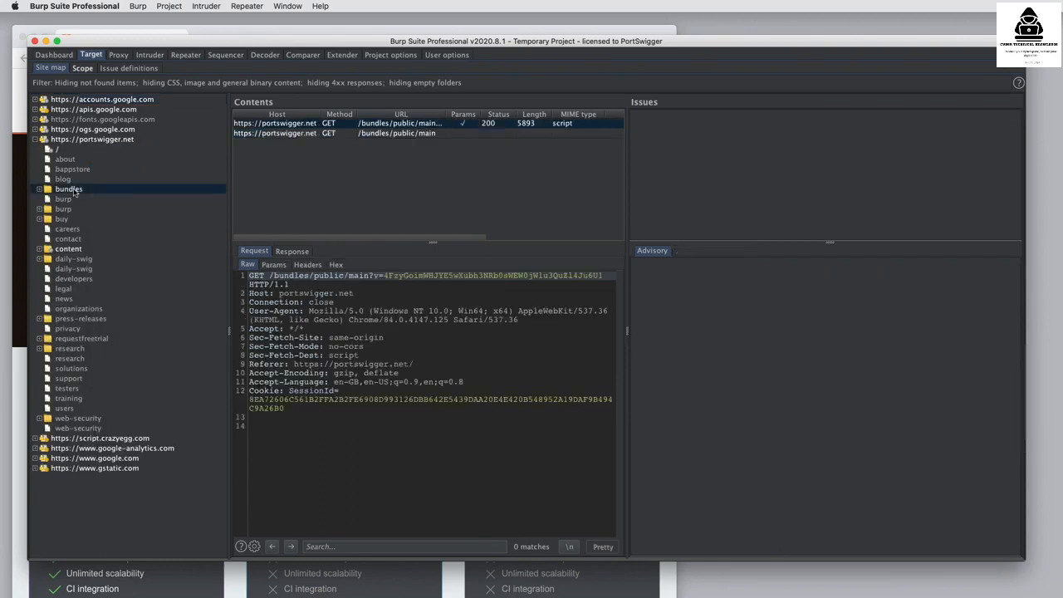
pyautogui.rightClick(70, 191)
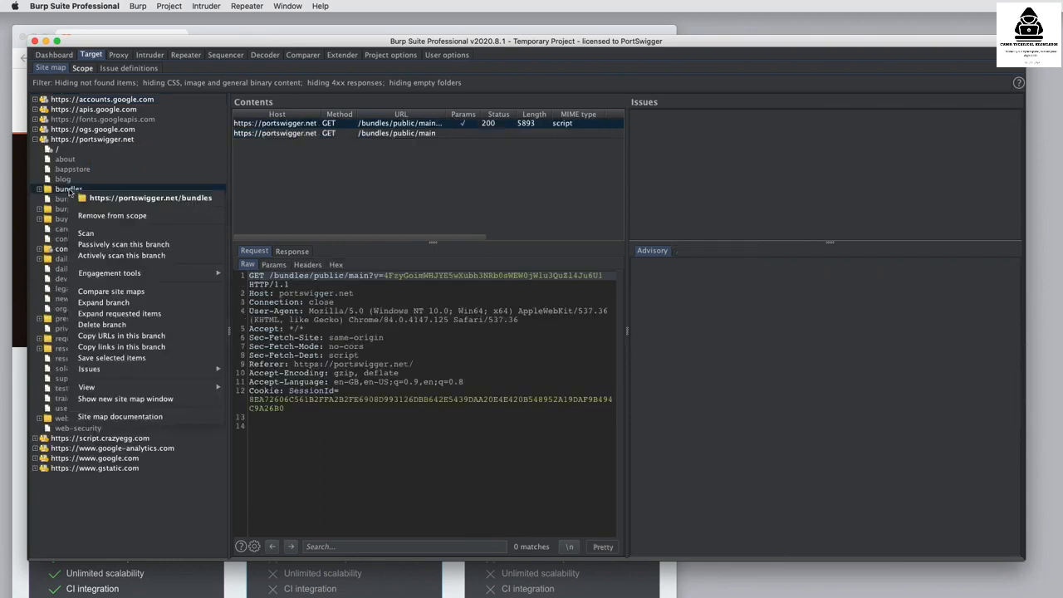
pyautogui.click(120, 217)
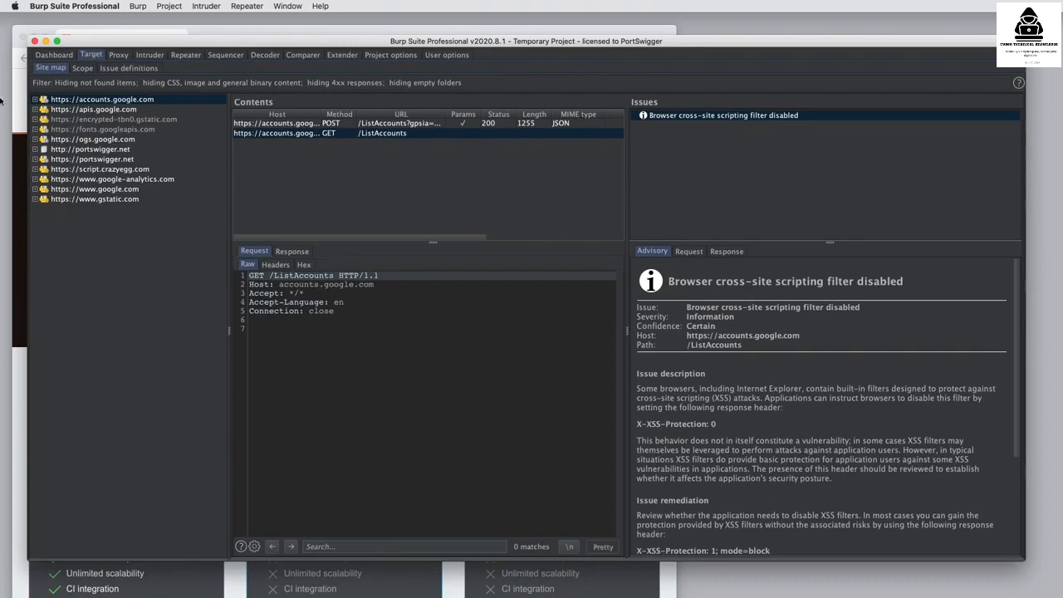
pyautogui.rightClick(93, 160)
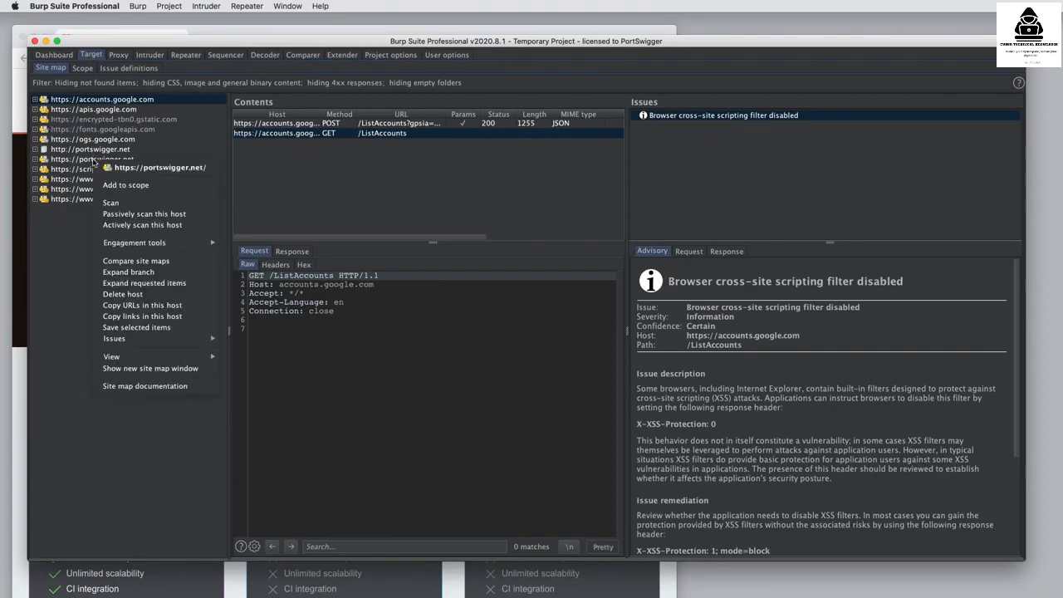
pyautogui.click(118, 184)
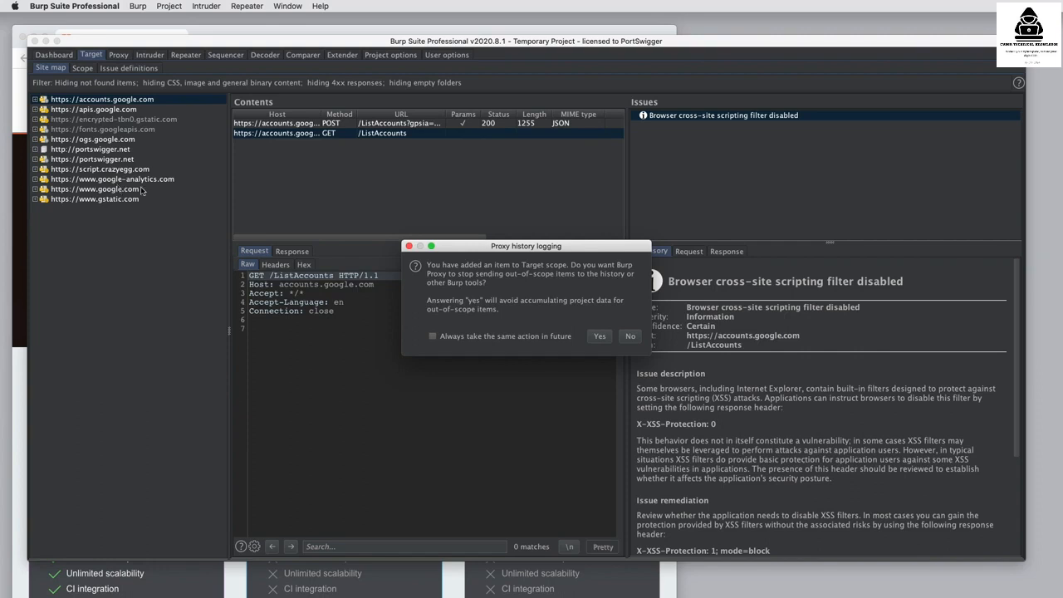
pyautogui.click(631, 336)
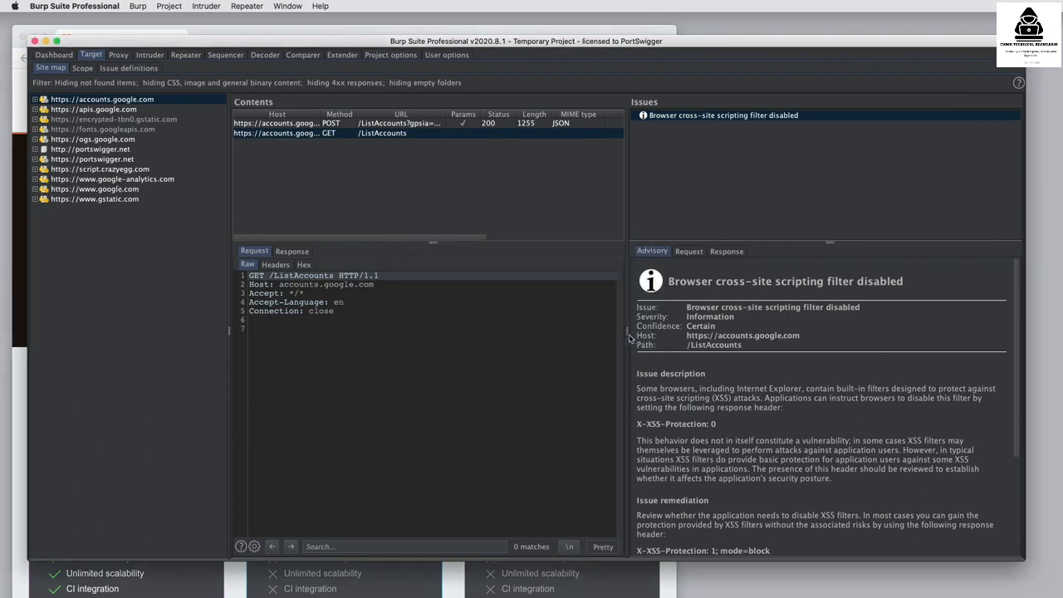
pyautogui.click(154, 84)
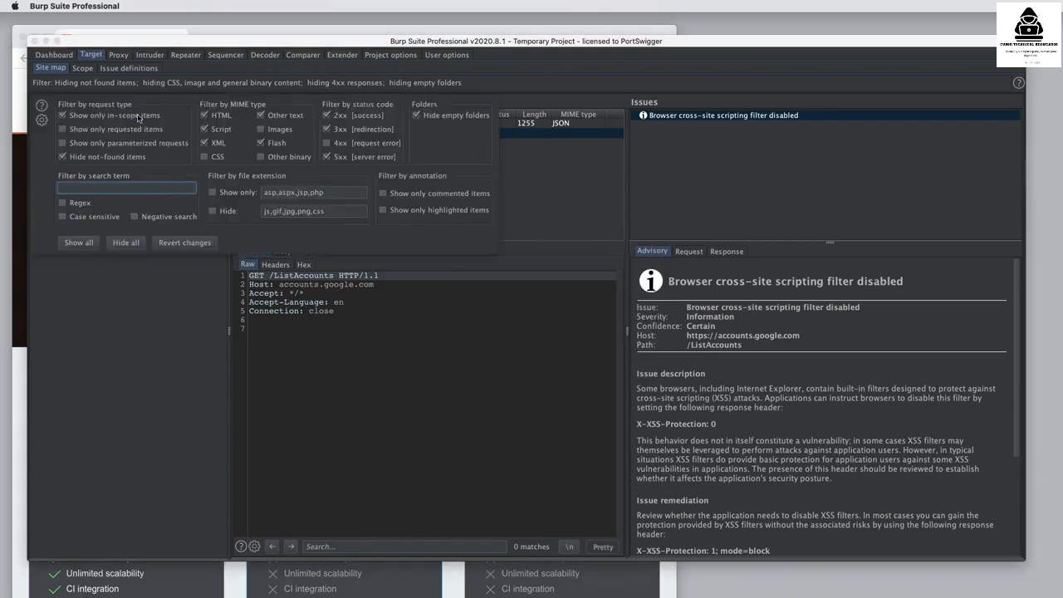
pyautogui.click(139, 116)
pyautogui.click(172, 317)
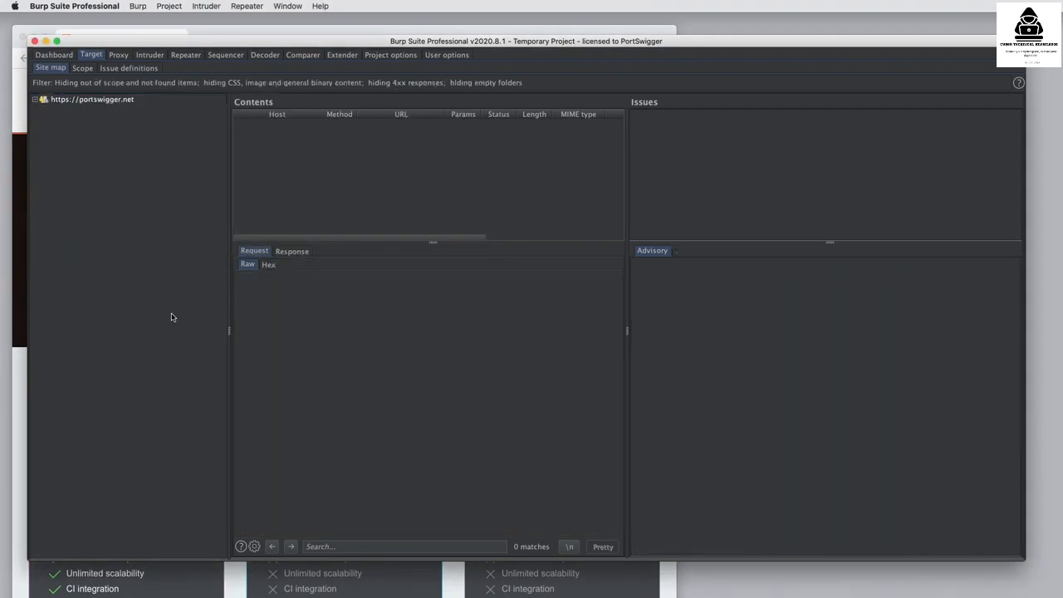
pyautogui.click(111, 101)
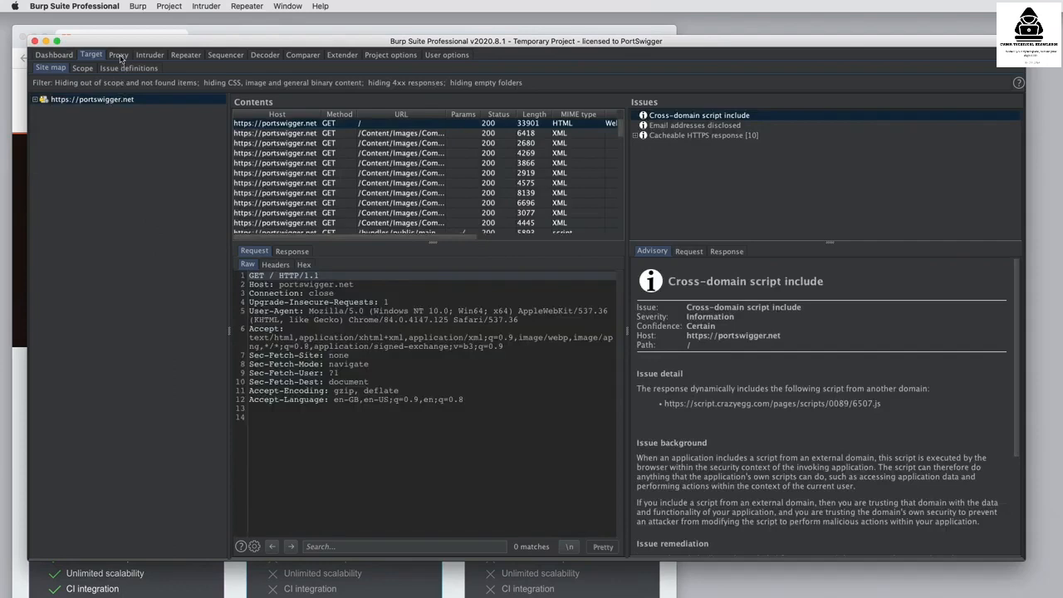
# - Filter the proxy HTTP history to show only in-scope items
pyautogui.click(121, 56)
pyautogui.click(102, 69)
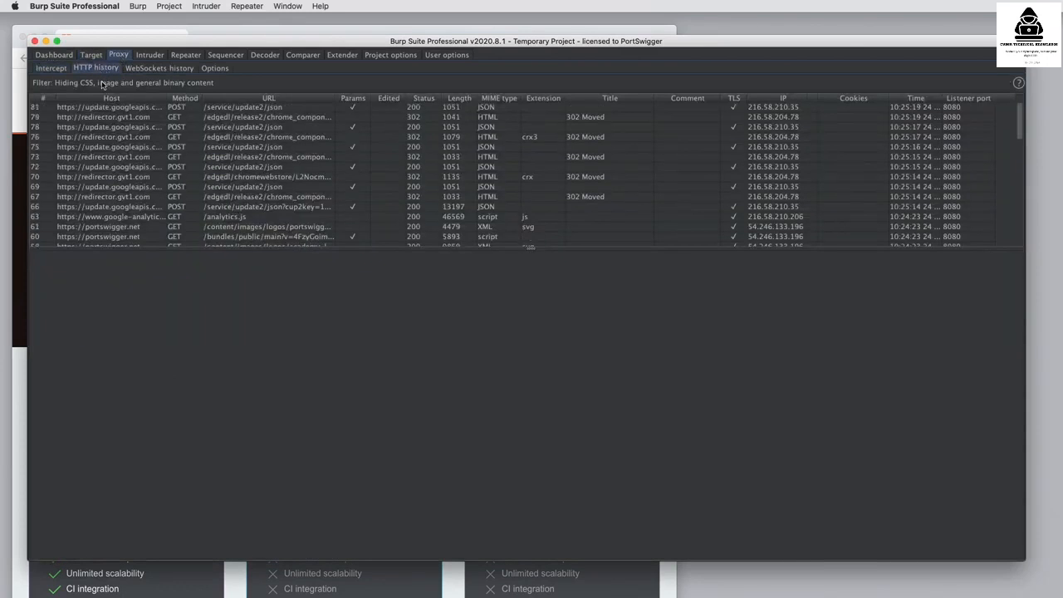
pyautogui.click(103, 83)
pyautogui.click(93, 118)
pyautogui.click(215, 291)
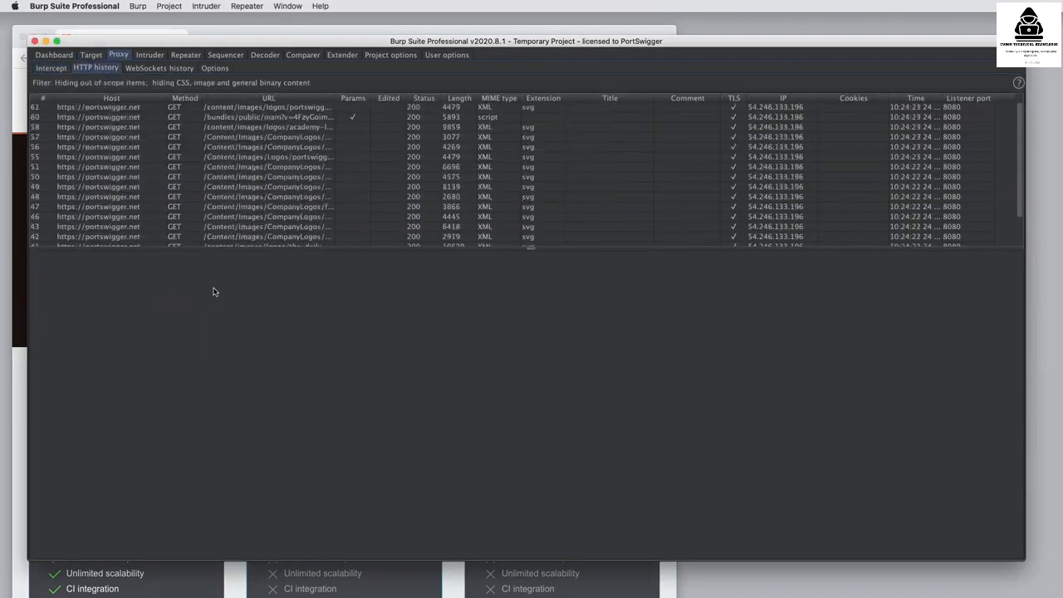
# - Enable the client request interception rule that requires the URL to be in target scope
pyautogui.click(215, 68)
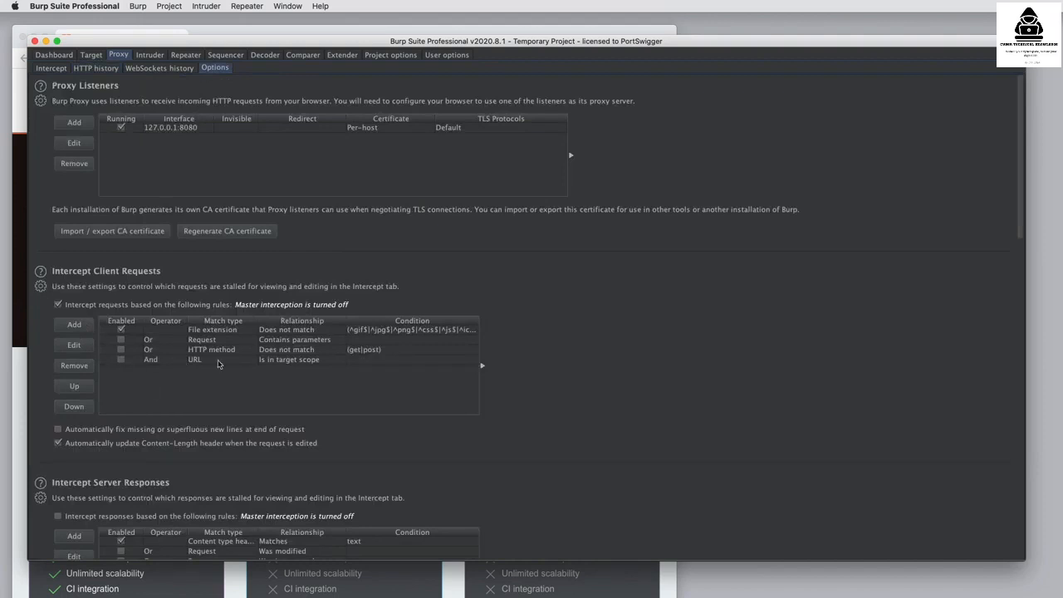
pyautogui.click(120, 361)
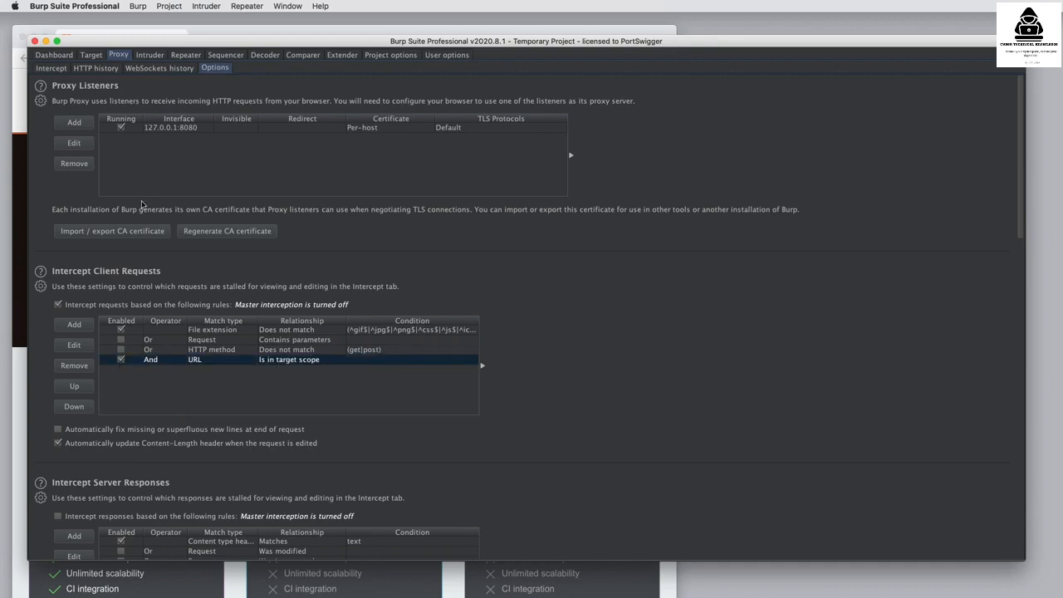
# - Review the new scan details and the Miscellaneous settings of a new crawling configuration, cancelling both without saving
pyautogui.click(57, 55)
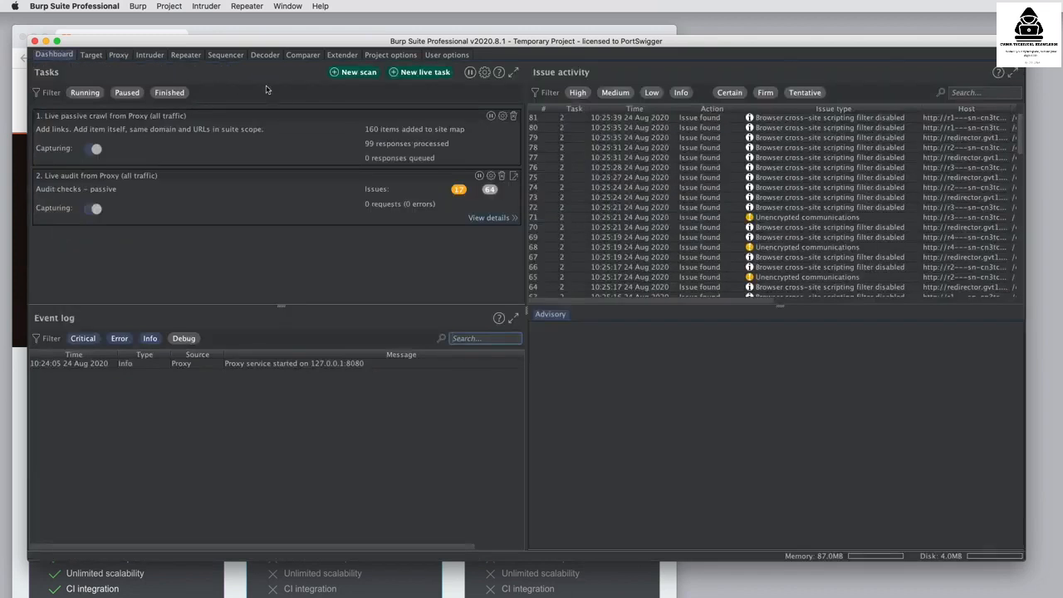
pyautogui.click(359, 73)
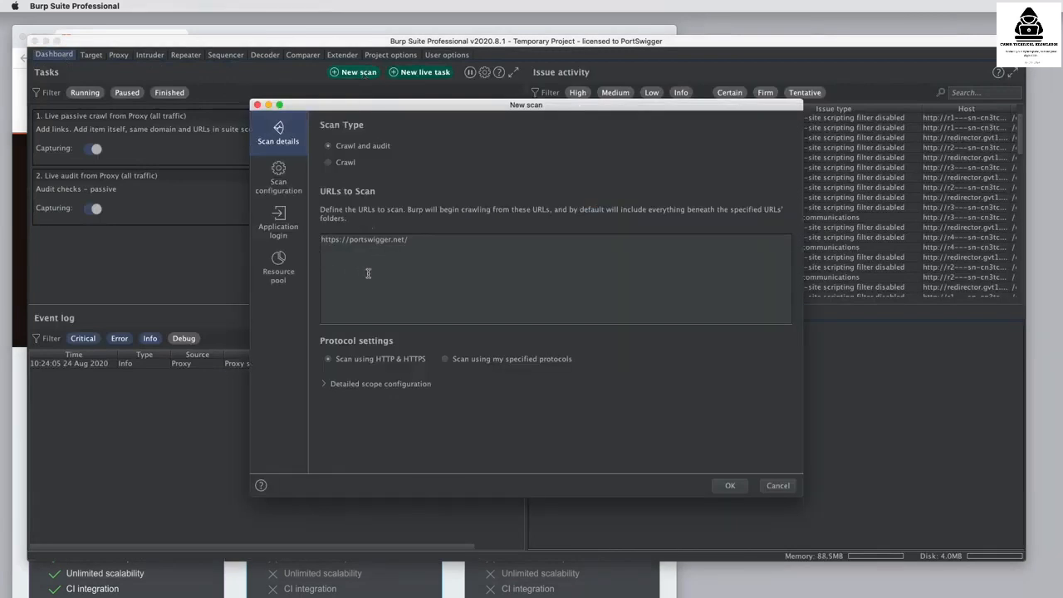
pyautogui.click(291, 192)
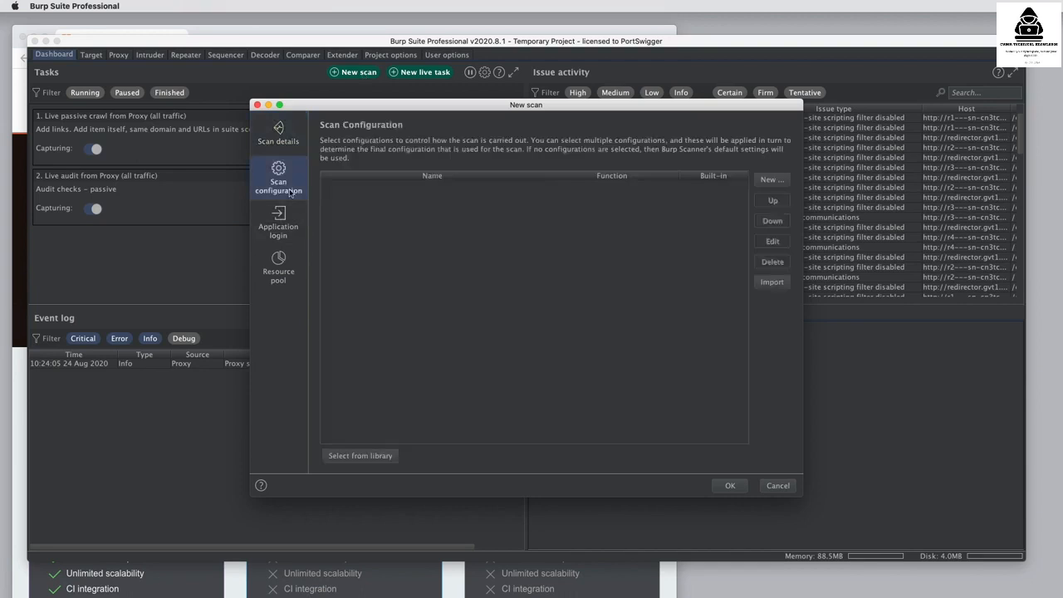
pyautogui.click(767, 181)
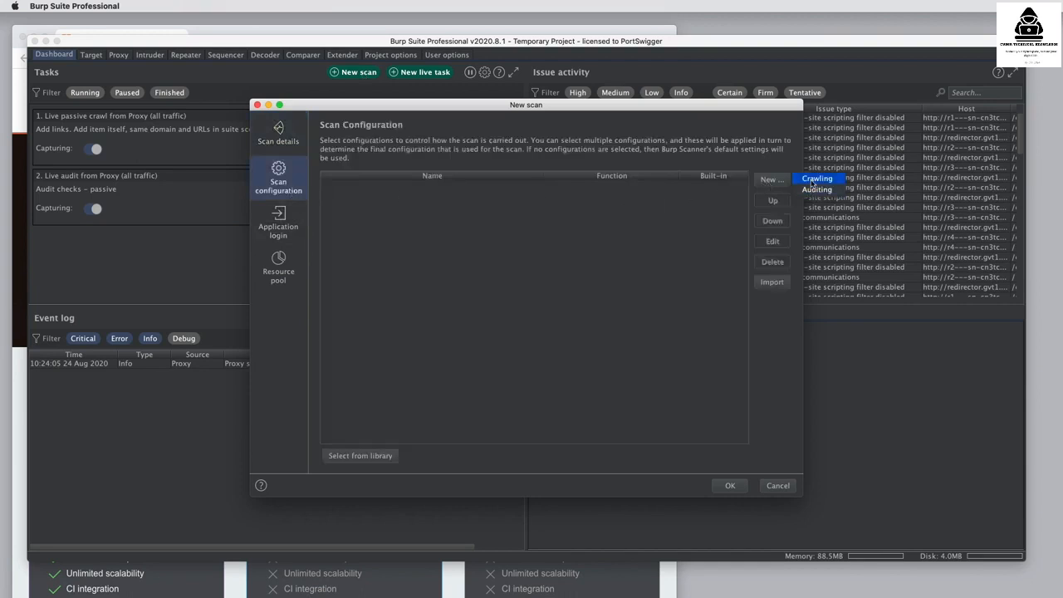
pyautogui.click(812, 179)
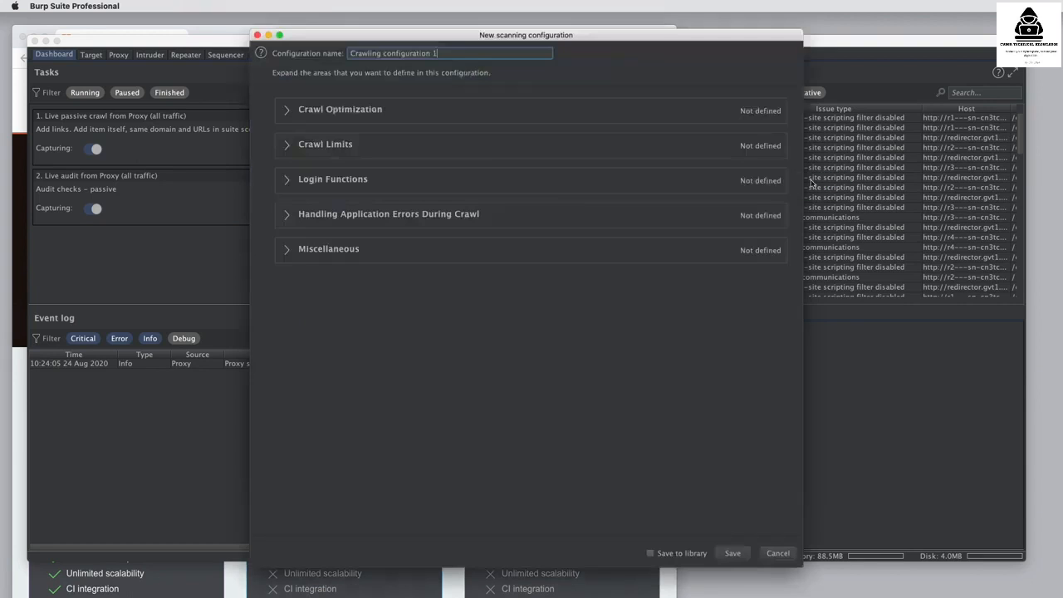
pyautogui.click(290, 252)
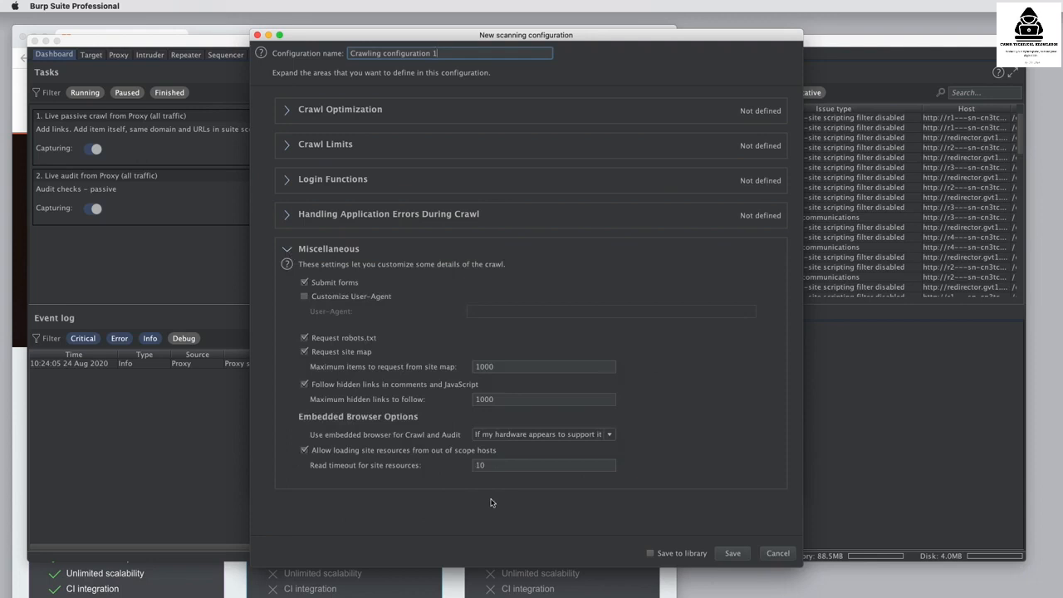
pyautogui.click(781, 554)
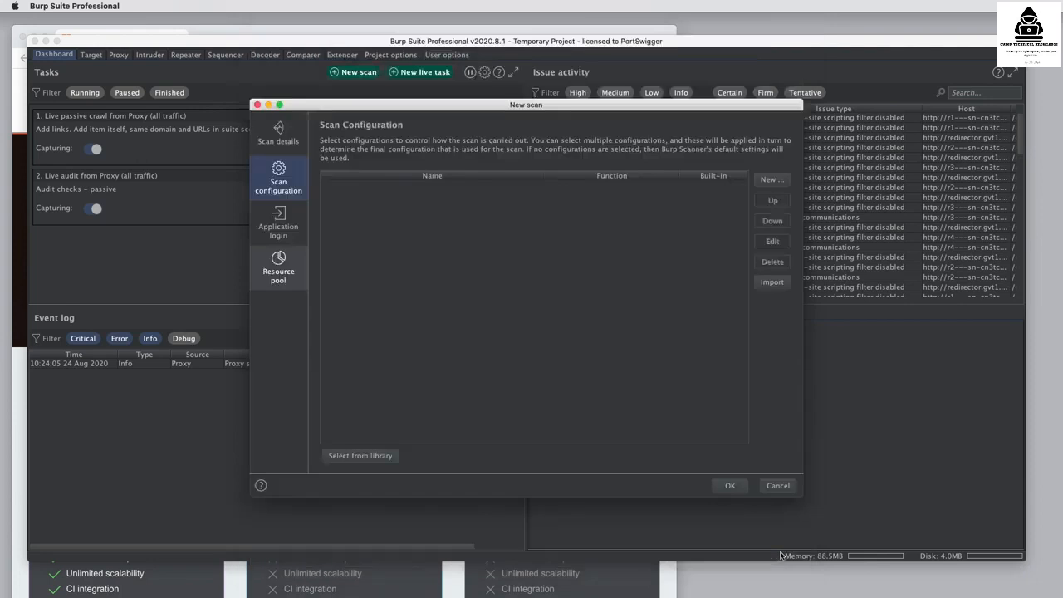
pyautogui.click(781, 485)
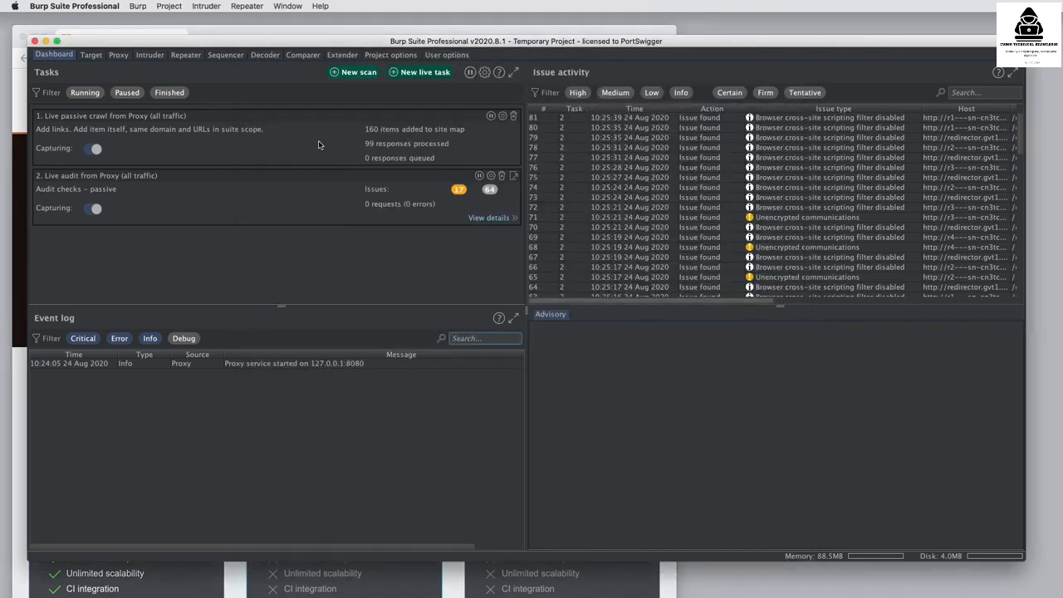
# - Review the URL scope options for a new live task and the in-scope option of the suite-wide search, closing both
pyautogui.click(421, 73)
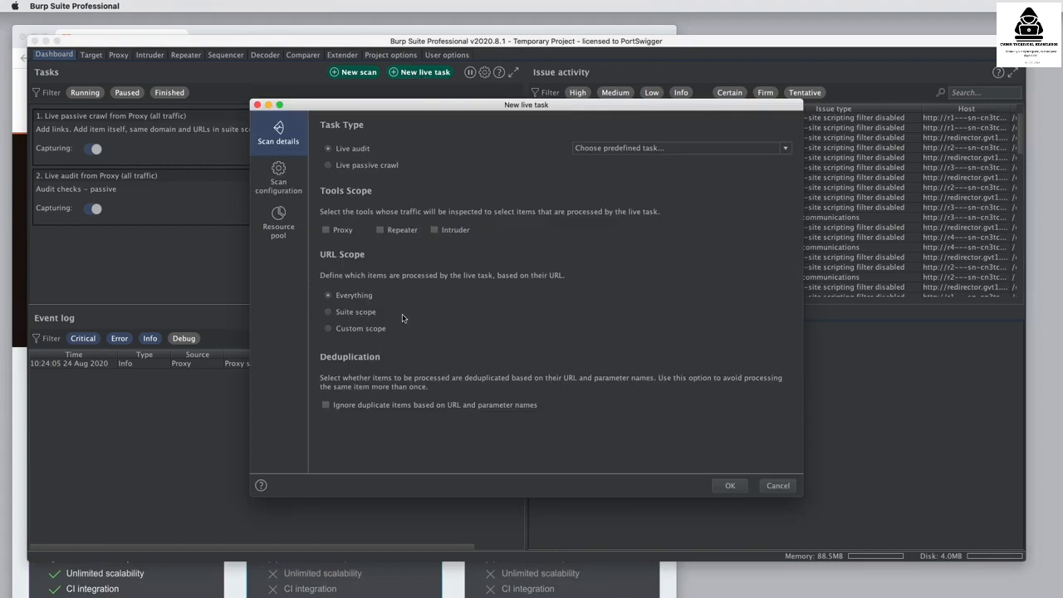
pyautogui.click(777, 486)
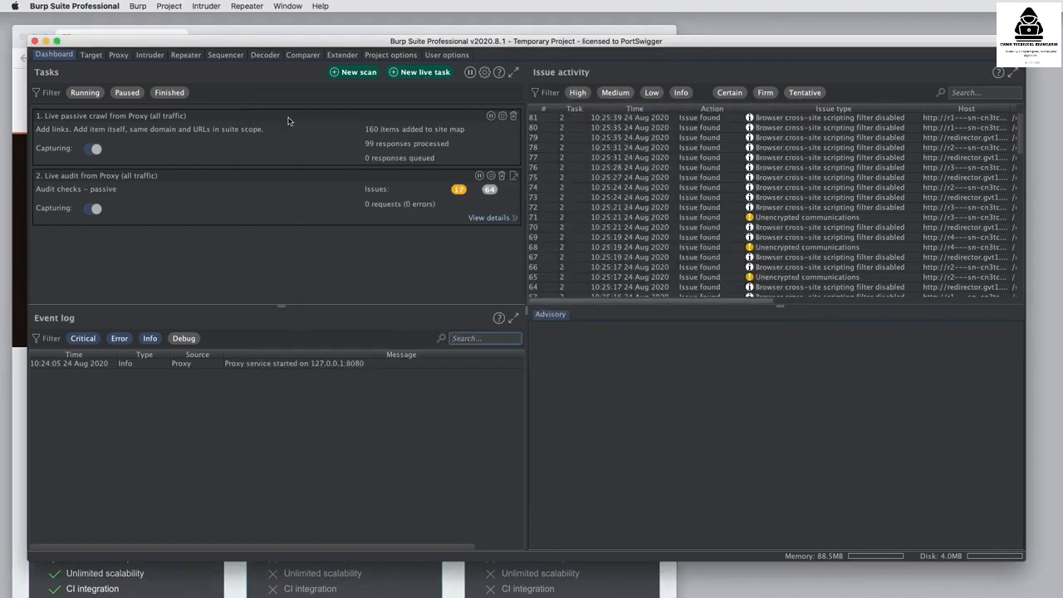
pyautogui.click(138, 5)
pyautogui.click(143, 20)
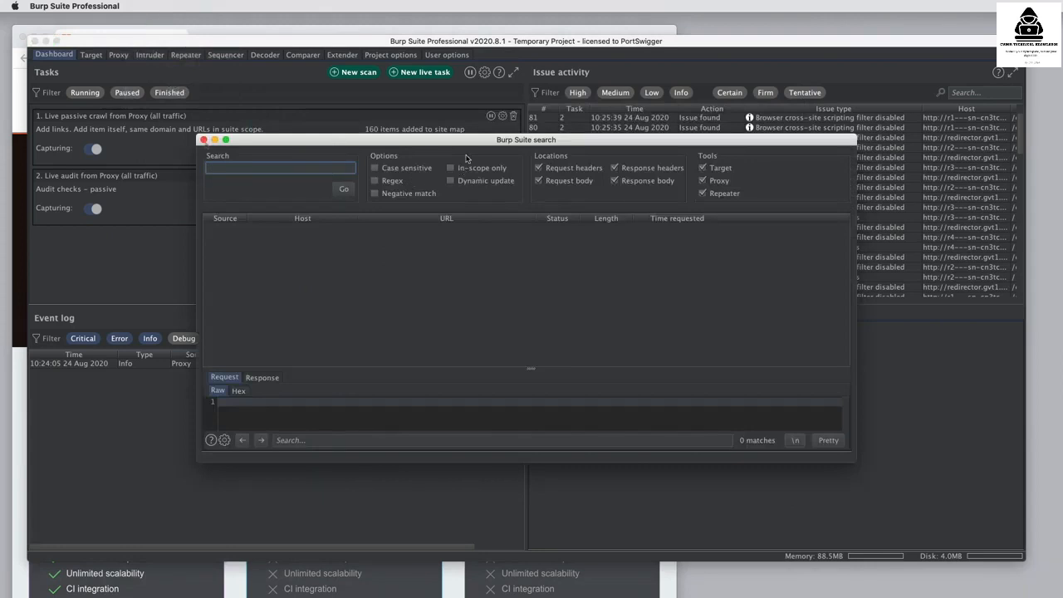
pyautogui.click(203, 139)
# - Review the options for saving a copy of the project, including saving in-scope items only, and cancel
pyautogui.click(138, 7)
pyautogui.moveTo(166, 10)
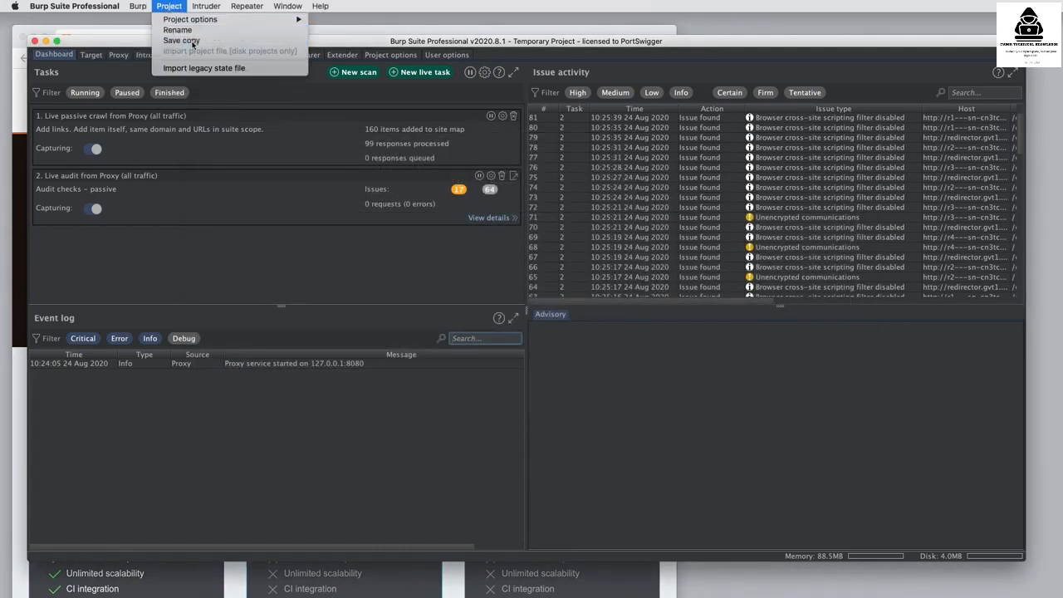
pyautogui.click(187, 40)
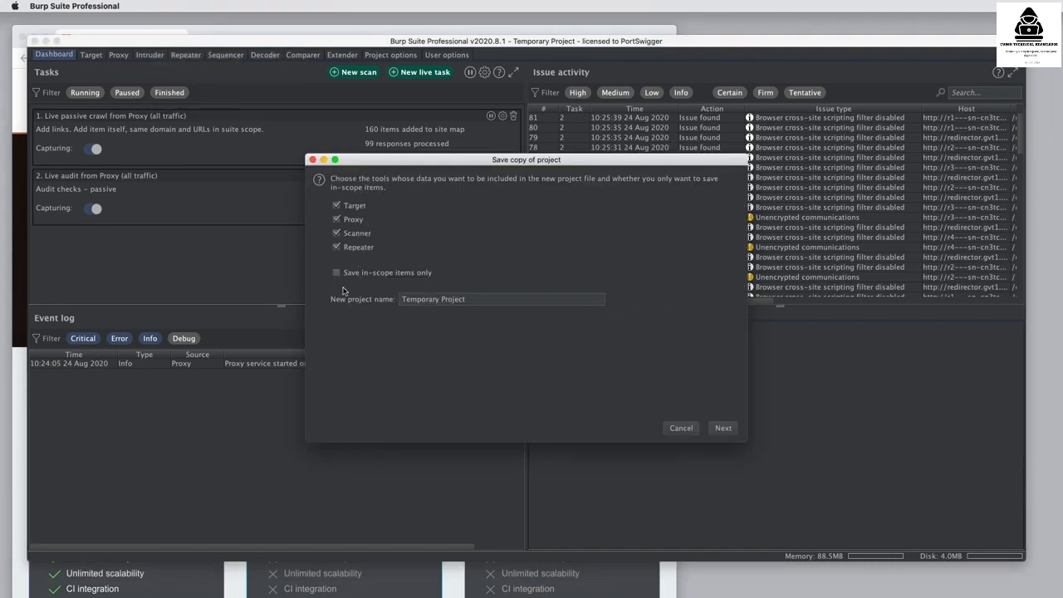
pyautogui.click(686, 432)
# - Examine the Intruder attack options down to the Redirections settings
pyautogui.click(151, 55)
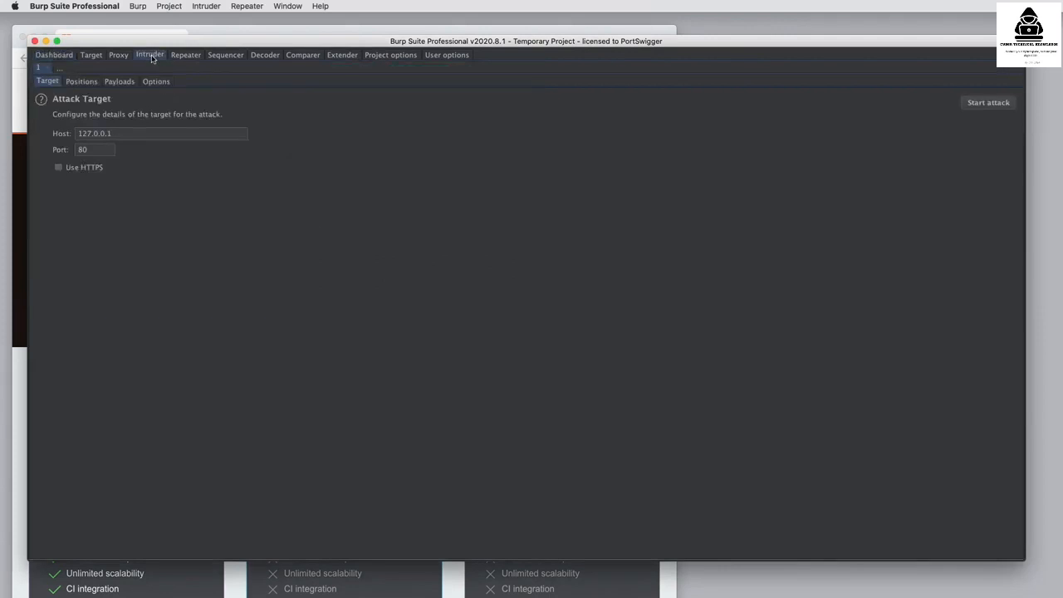
pyautogui.click(157, 81)
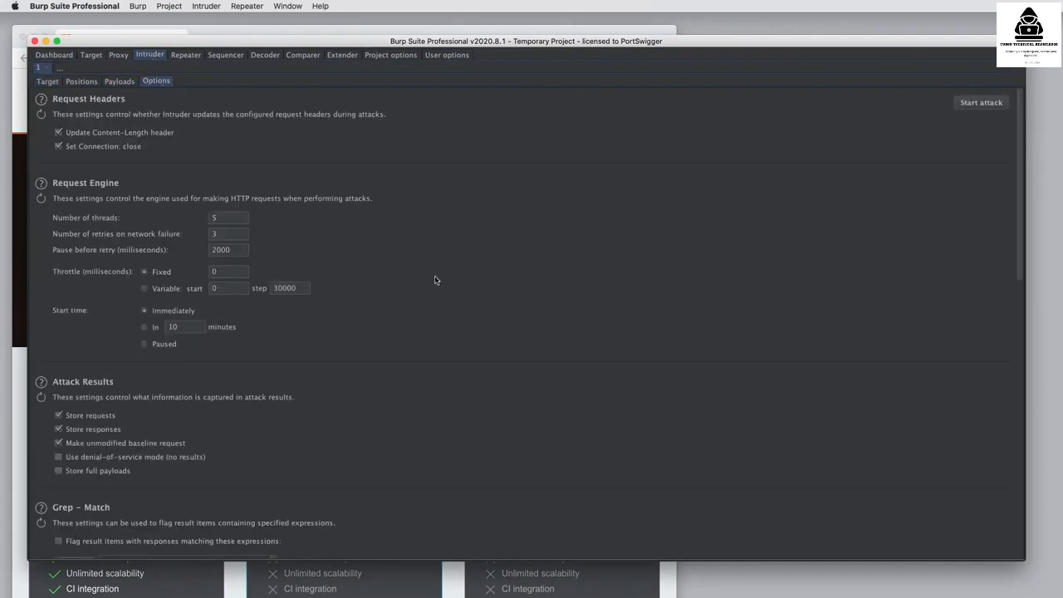
pyautogui.scroll(-10, 438, 281)
pyautogui.scroll(-3, 441, 282)
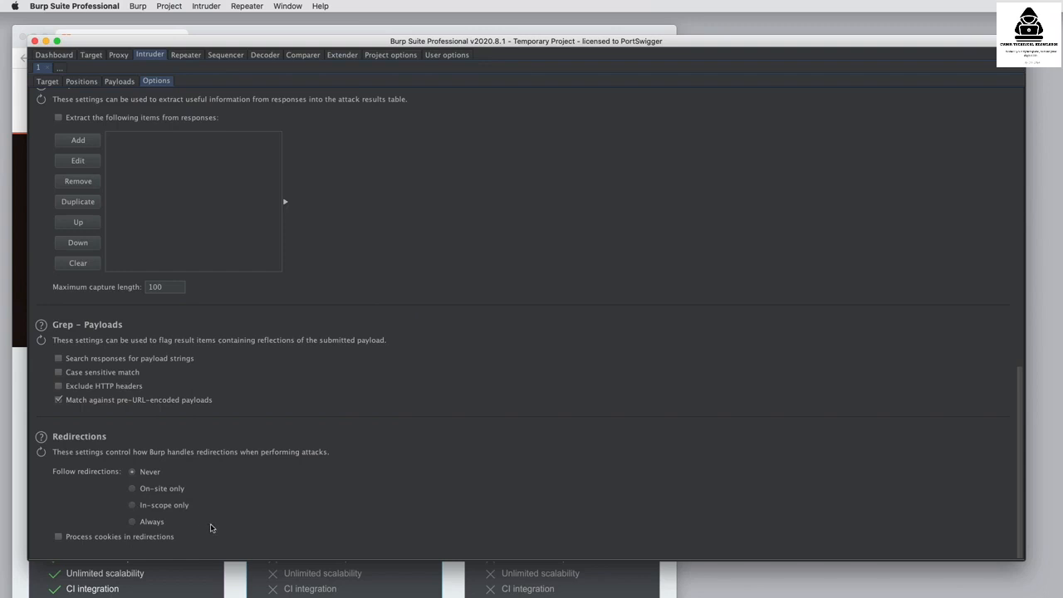
# - Set Repeater to always follow redirections
pyautogui.click(247, 6)
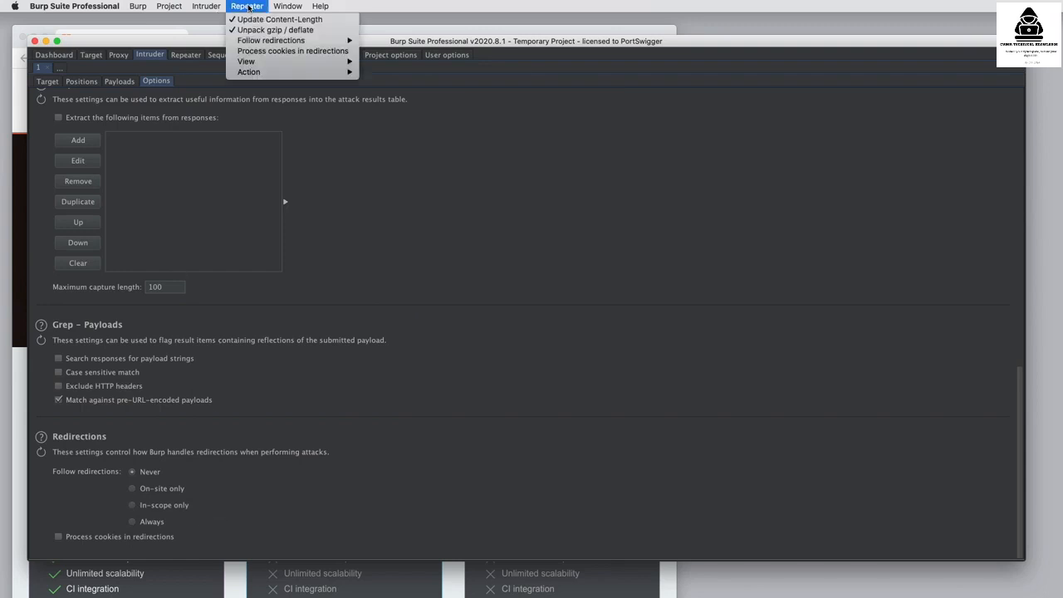
pyautogui.moveTo(293, 41)
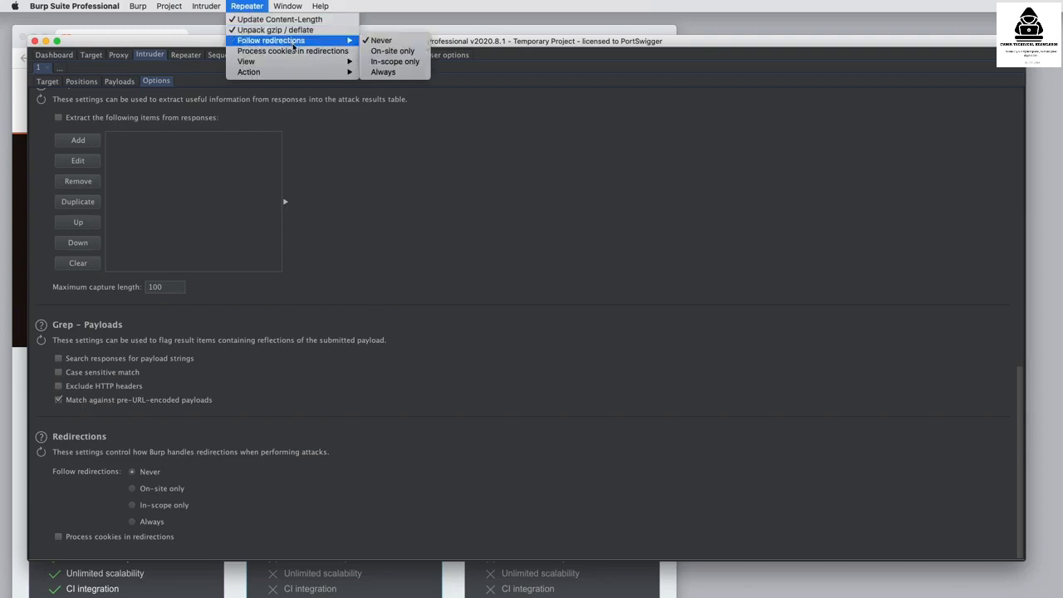
pyautogui.click(397, 72)
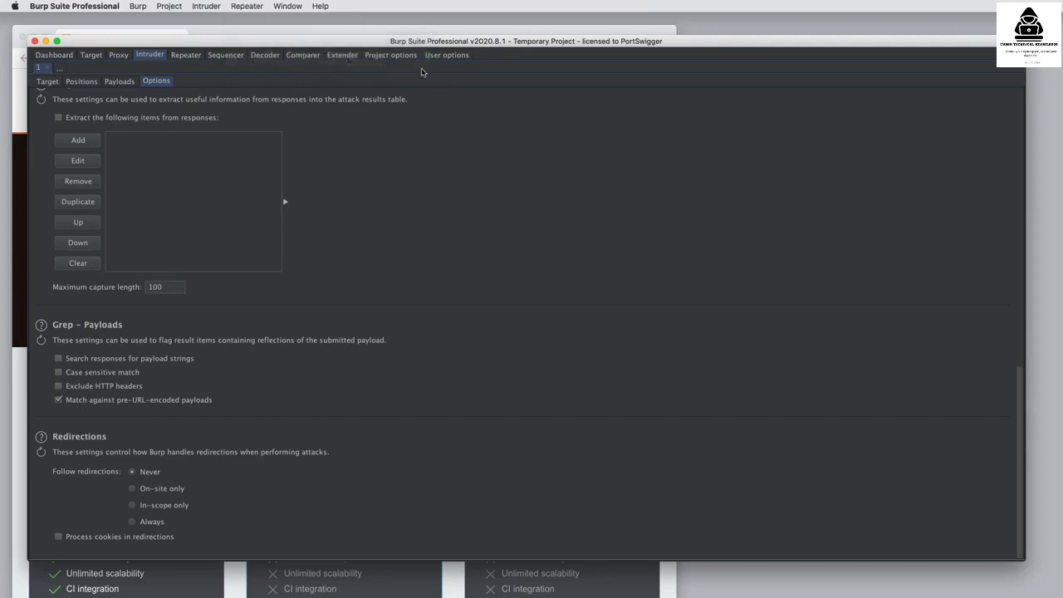
# - Review the tools scope and URL scope options for a new session handling rule, and cancel the rule
pyautogui.click(401, 56)
pyautogui.click(147, 68)
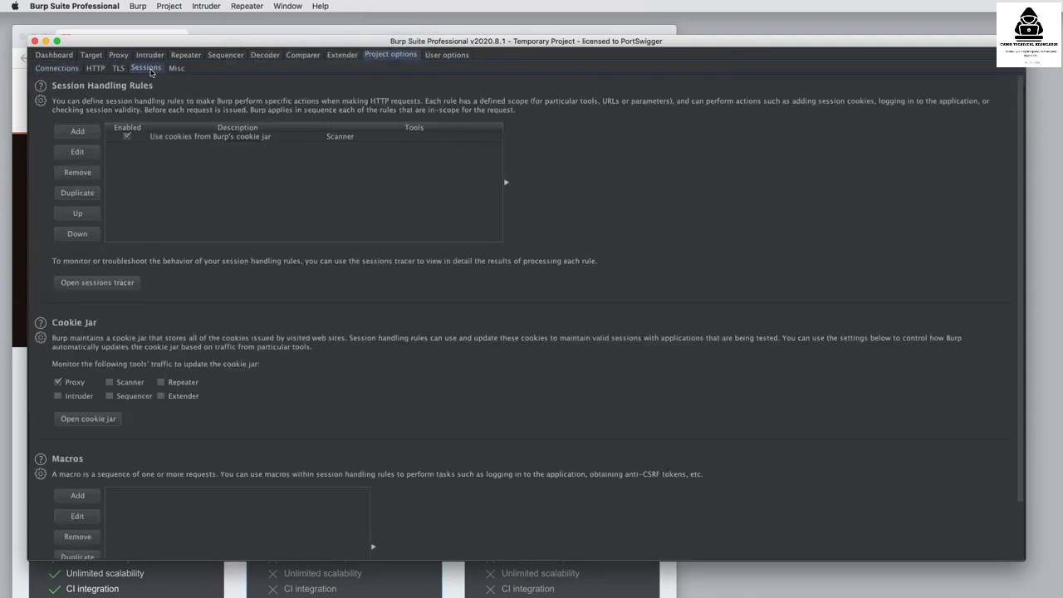
pyautogui.click(90, 133)
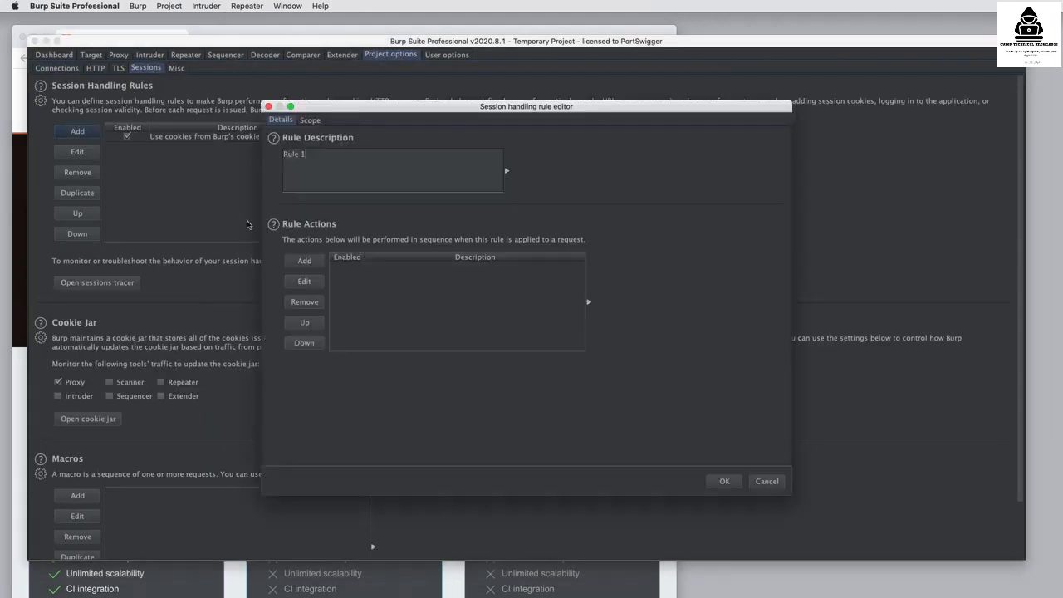
pyautogui.click(315, 123)
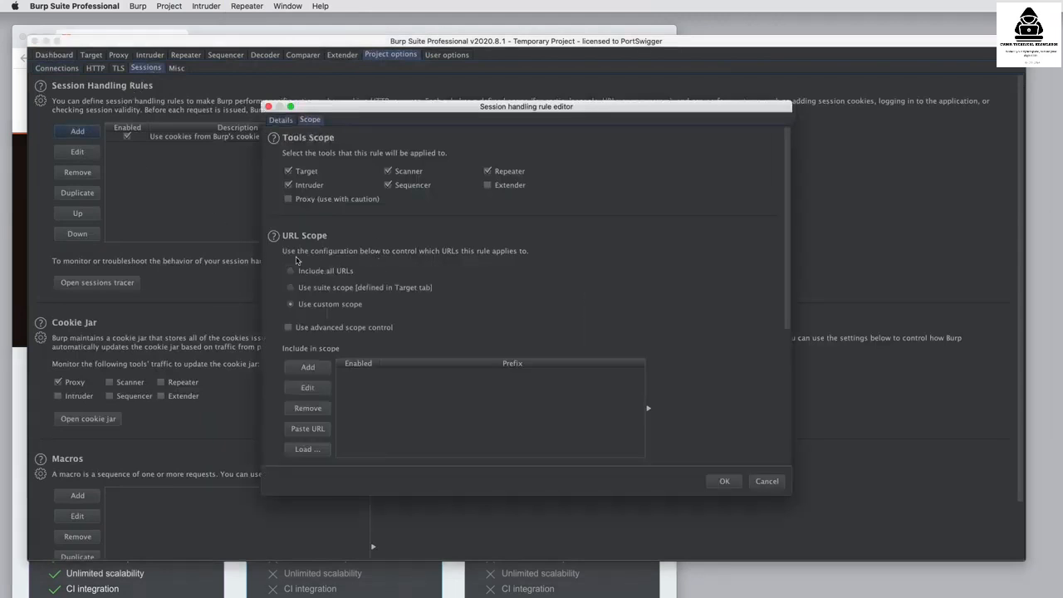
pyautogui.click(752, 480)
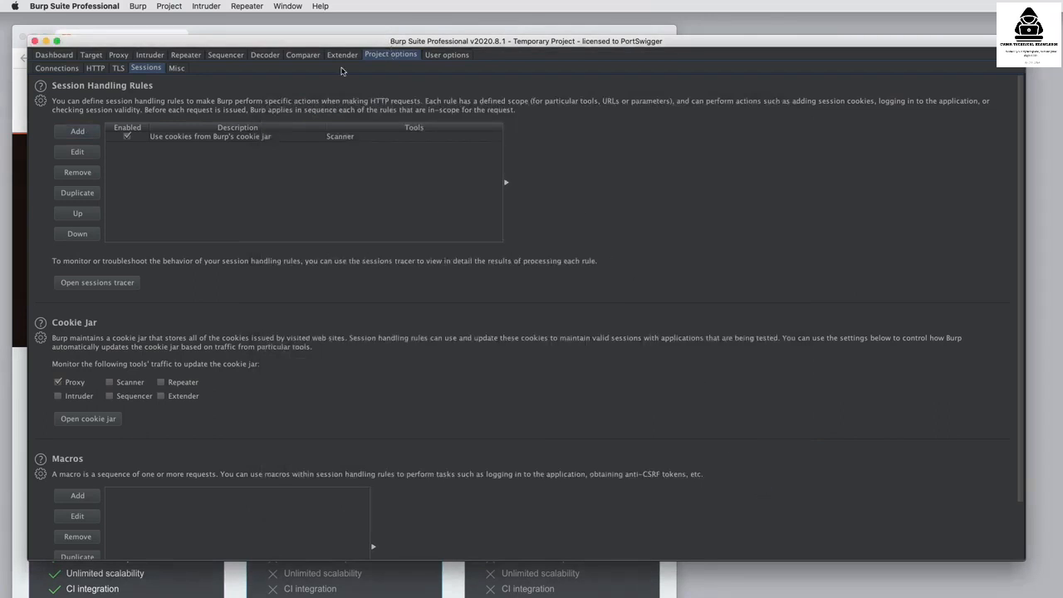
# - Examine the Out-of-Scope Requests settings in the project's connection options
pyautogui.click(56, 68)
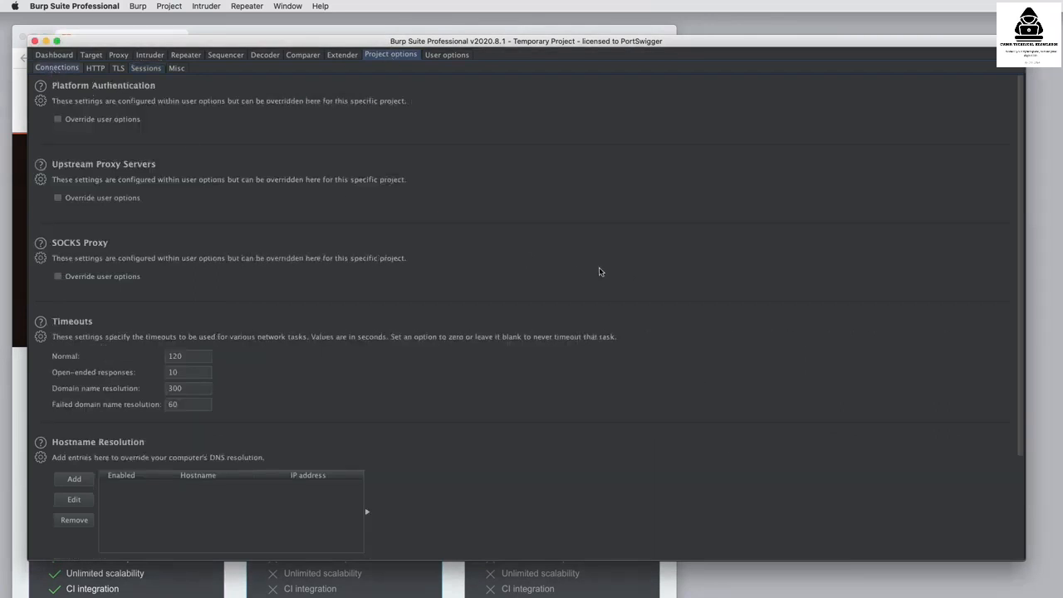
pyautogui.scroll(-3, 599, 271)
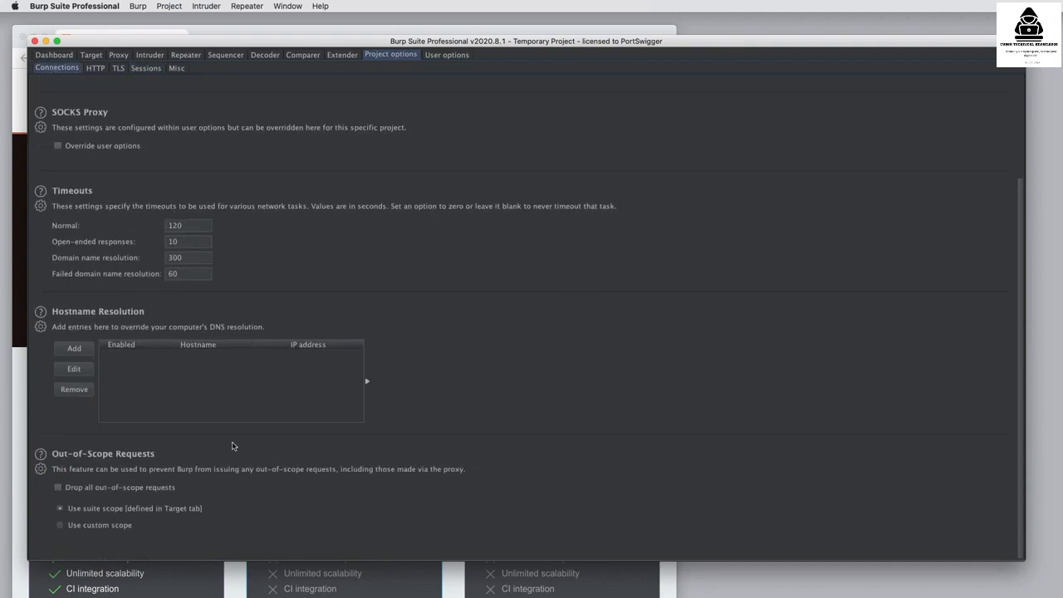